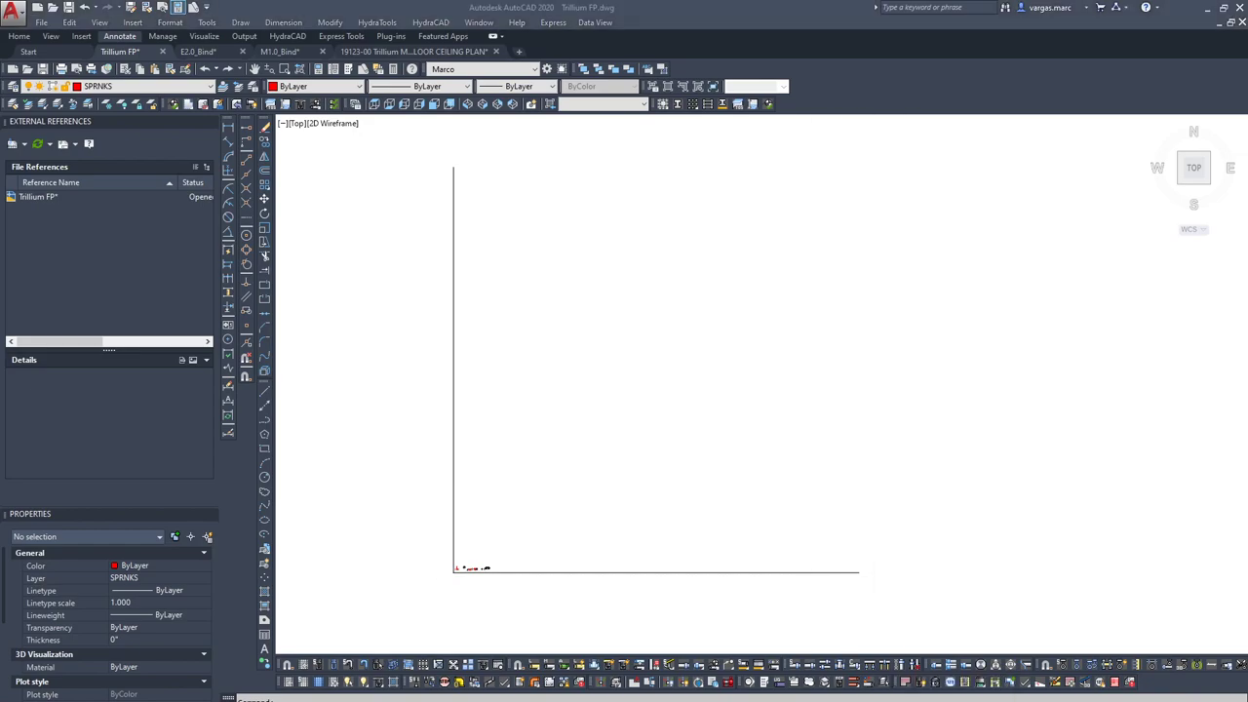
# Switch to Bluebeam Revu and browse the architectural permit set's cover sheet, life safety plan and floor plans.
pyautogui.moveTo(913, 230); pyautogui.dragTo(588, 8)
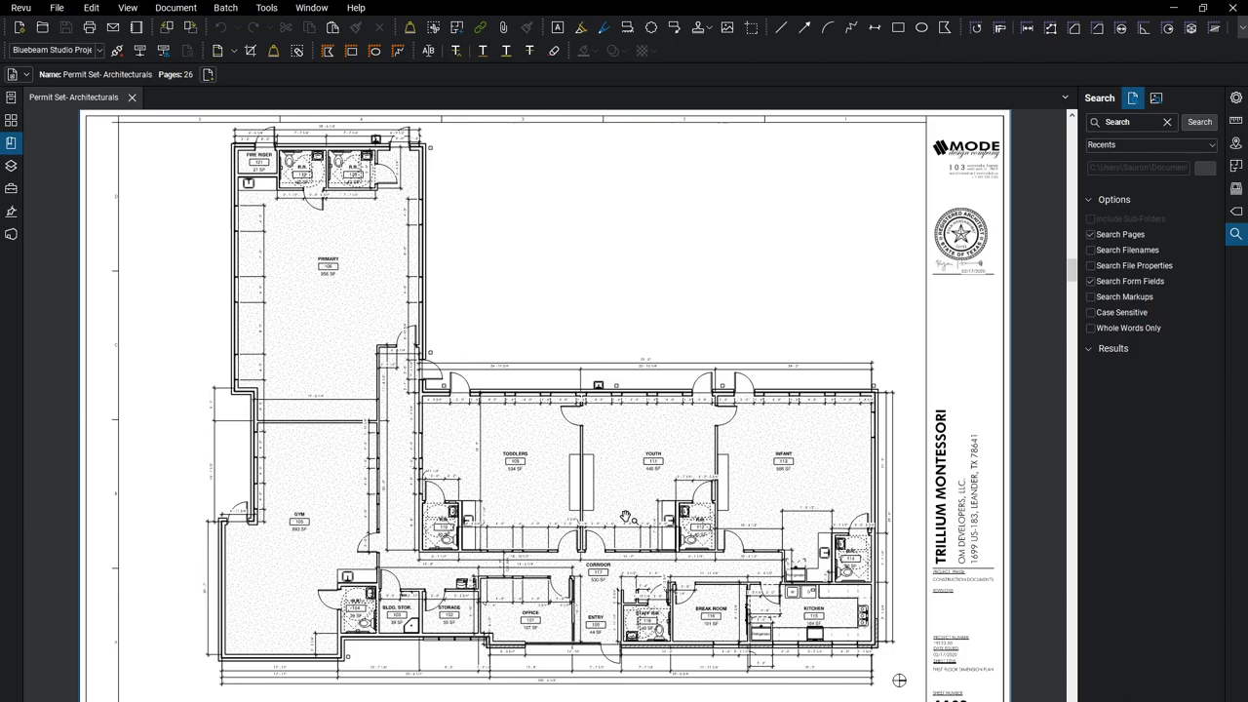
pyautogui.scroll(-4, 625, 517)
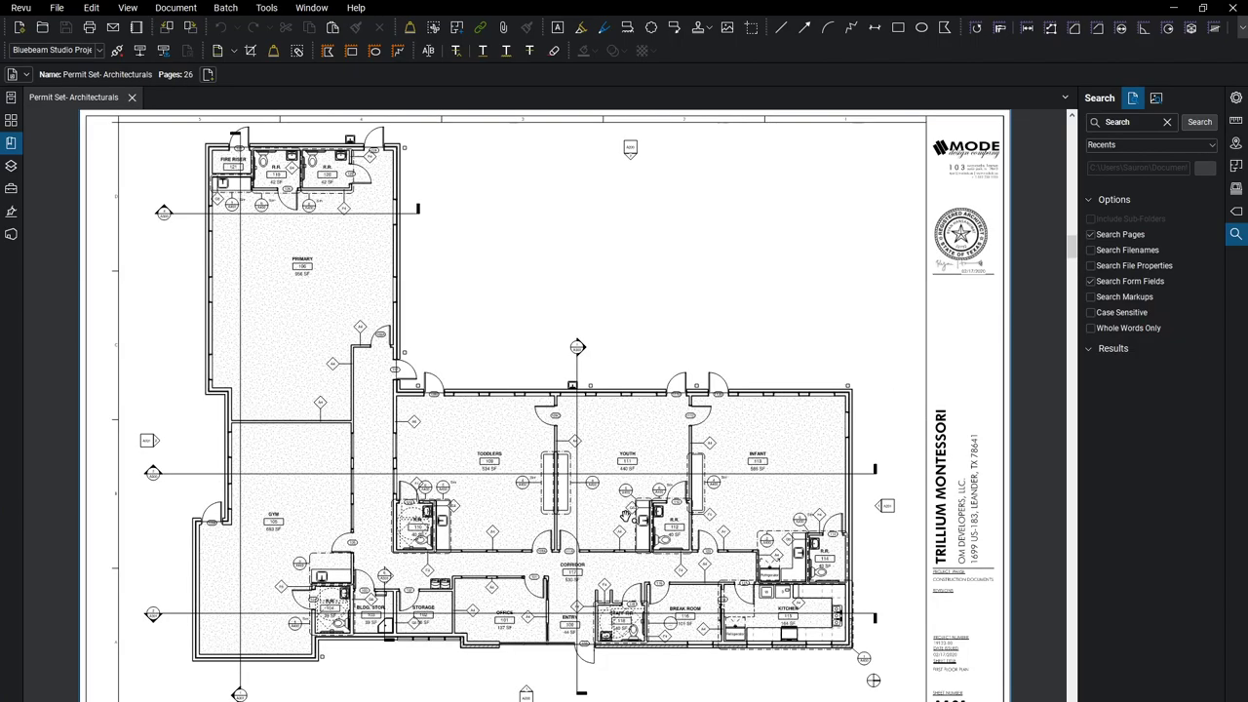
pyautogui.scroll(3, 625, 517)
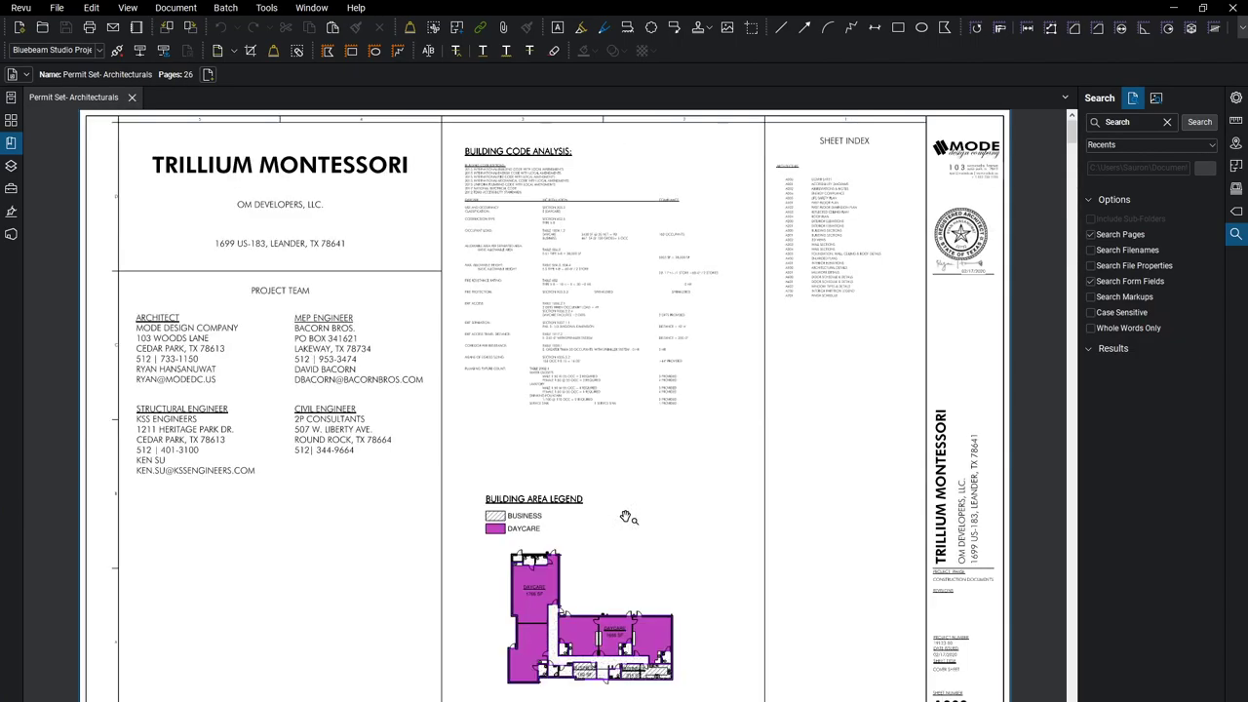
pyautogui.scroll(-2, 625, 517)
pyautogui.scroll(3, 625, 517)
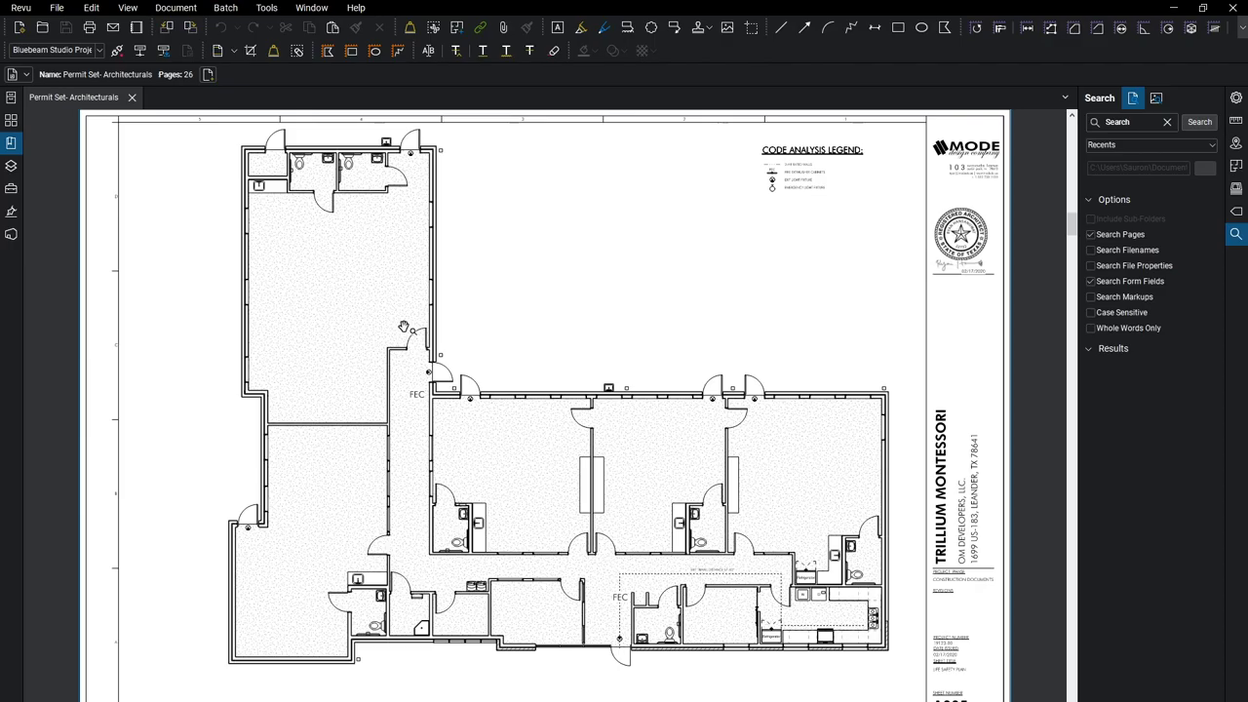
pyautogui.scroll(-1, 403, 325)
pyautogui.scroll(5, 324, 233)
# Examine the first floor plan's room layout, covering the classrooms, corridor, gym and primary room.
pyautogui.moveTo(927, 398); pyautogui.dragTo(696, 511)
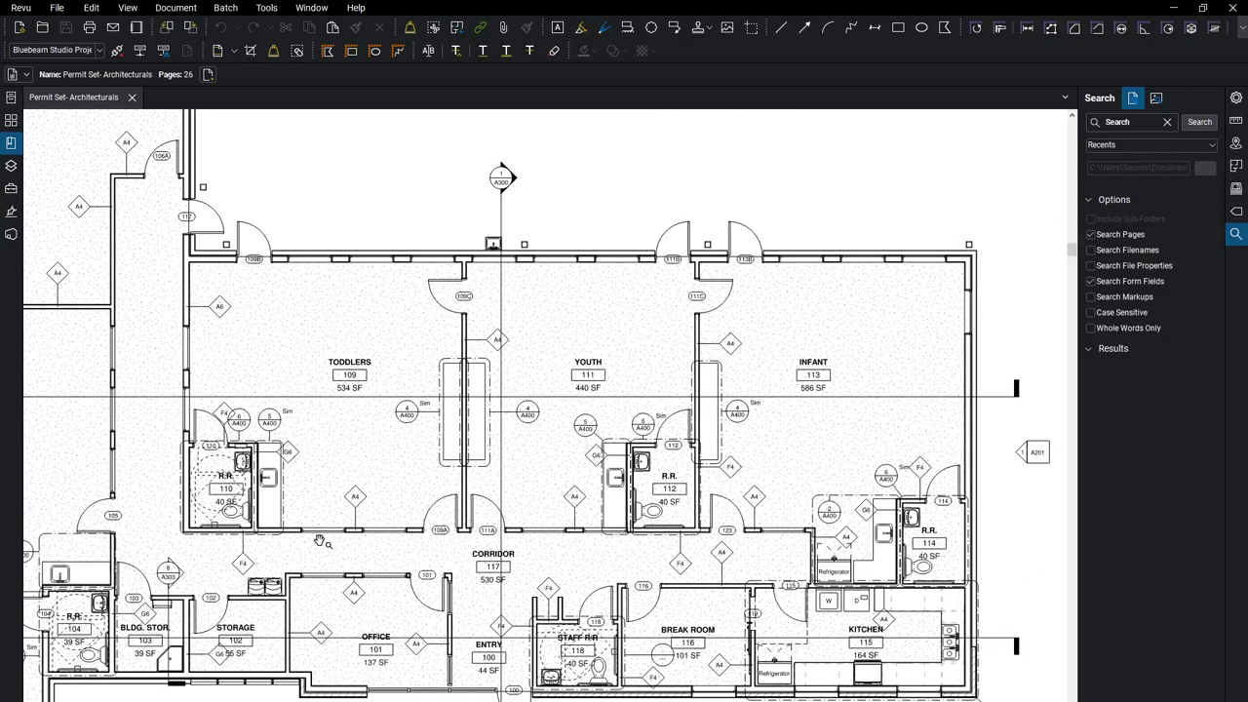
pyautogui.moveTo(329, 514); pyautogui.dragTo(544, 543)
pyautogui.scroll(-3, 546, 544)
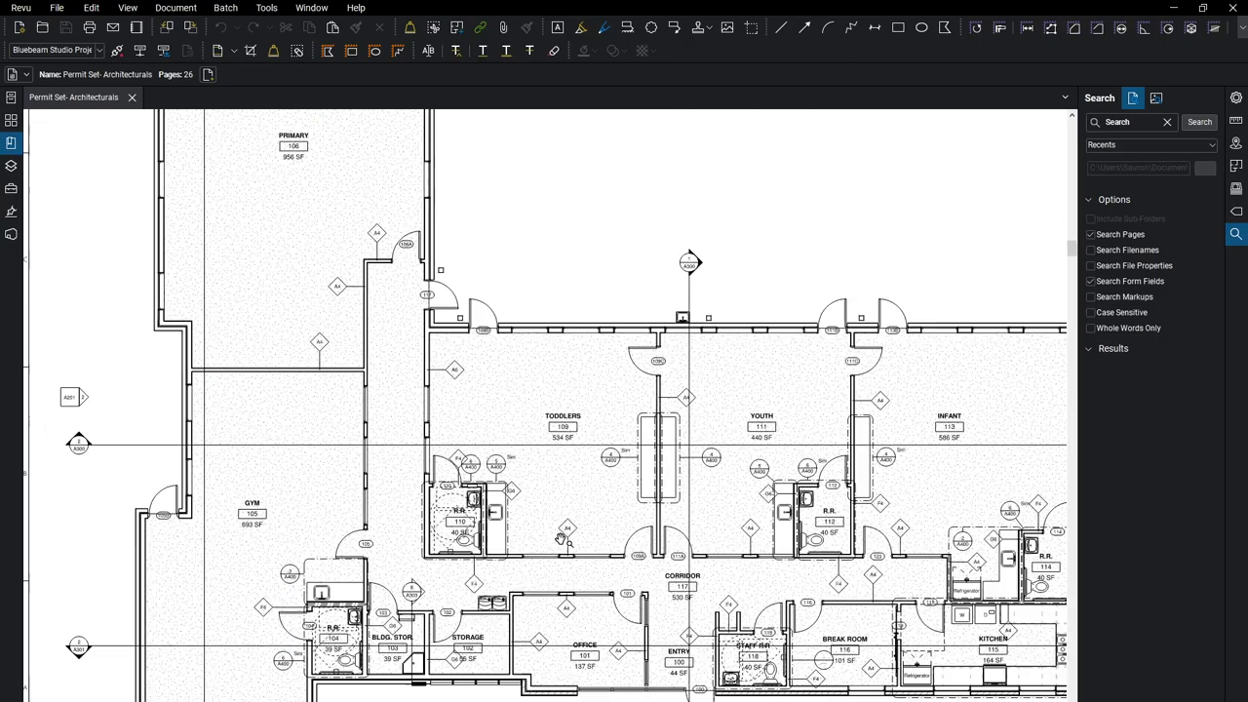
pyautogui.moveTo(330, 307); pyautogui.dragTo(359, 393)
pyautogui.moveTo(541, 527); pyautogui.dragTo(536, 470)
# Page forward past the dimension plan and inspect the marked-up reflected ceiling plan.
pyautogui.press('Right')
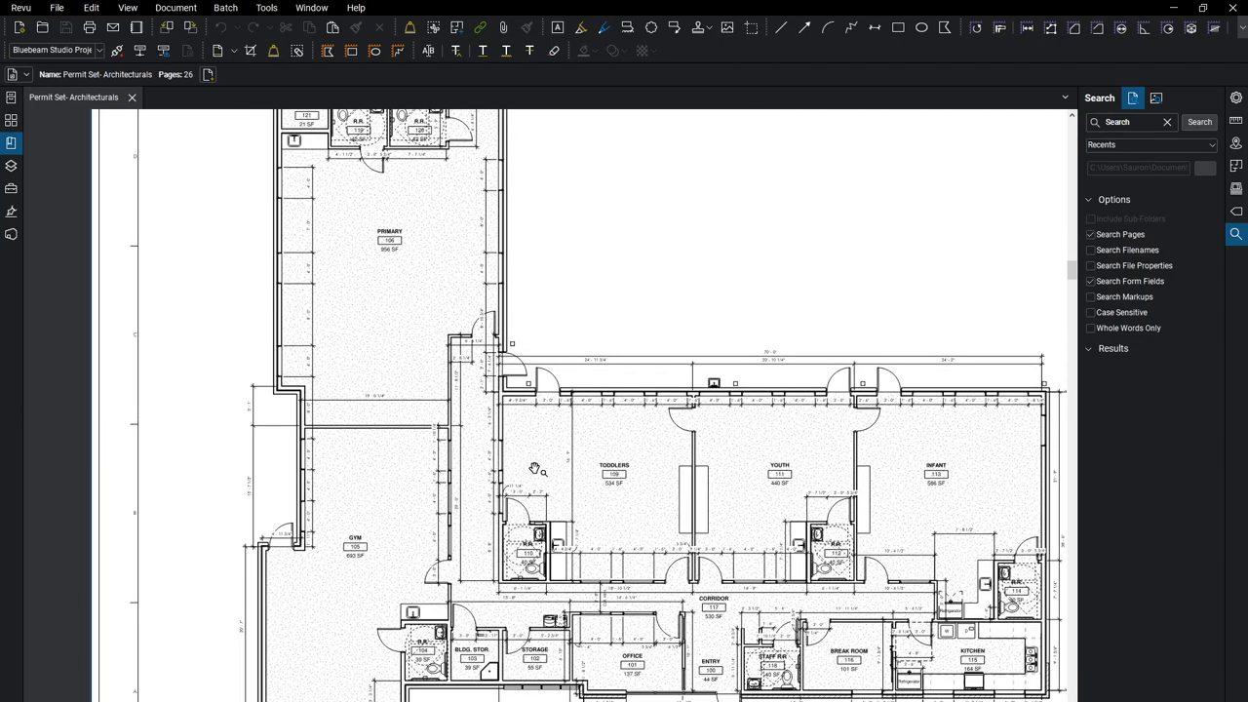
pyautogui.press('Right')
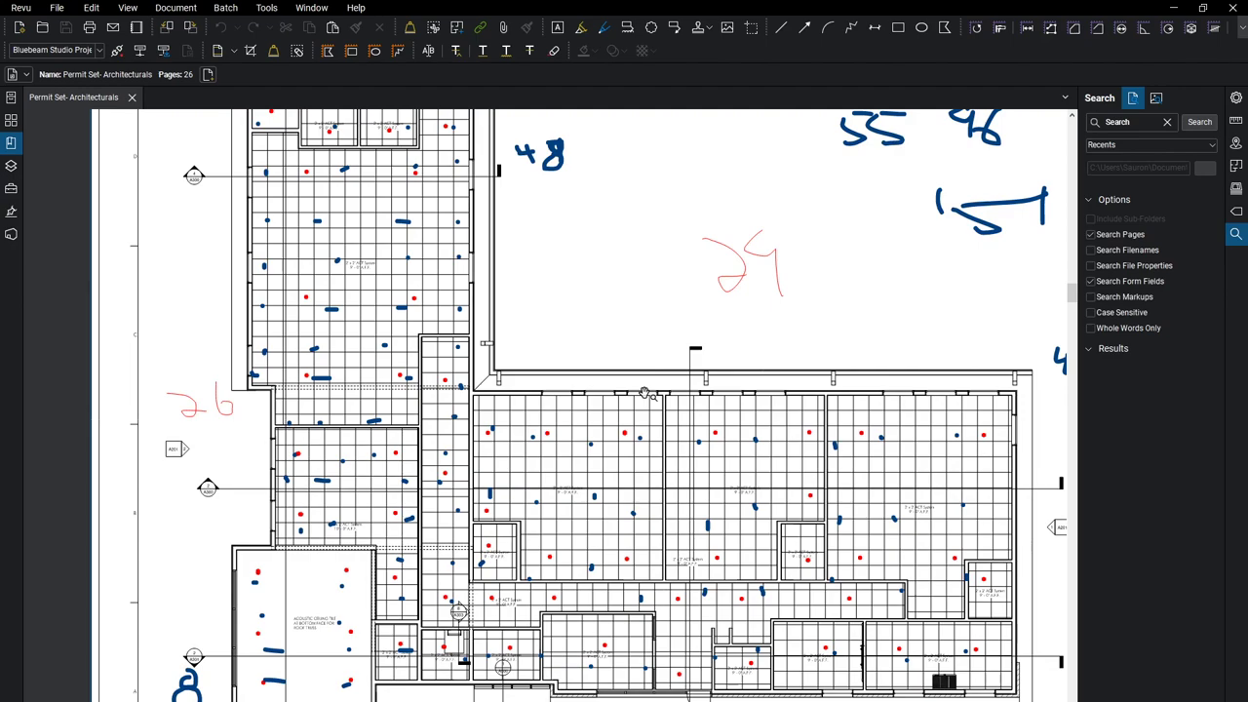
pyautogui.scroll(3, 281, 285)
pyautogui.scroll(-3, 477, 419)
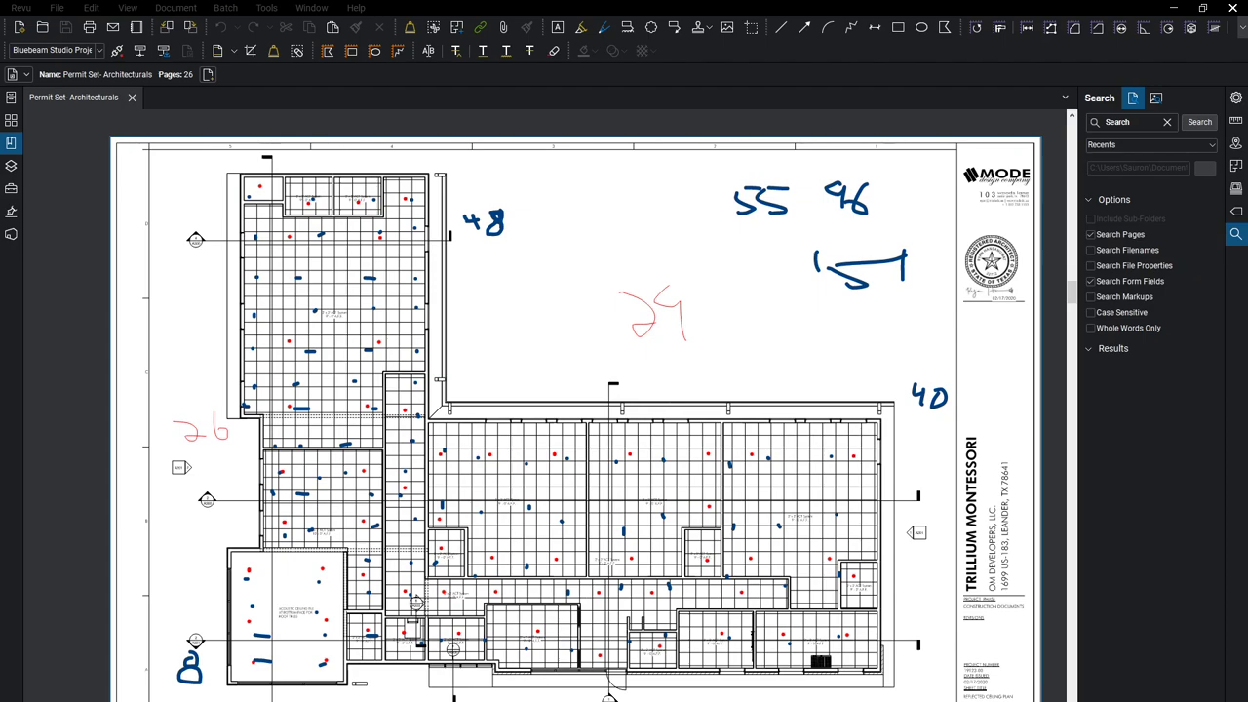
# Open the hydrant flow test report and review its pressures, nozzle data, projected results and remarks.
pyautogui.scroll(-3, 836, 481)
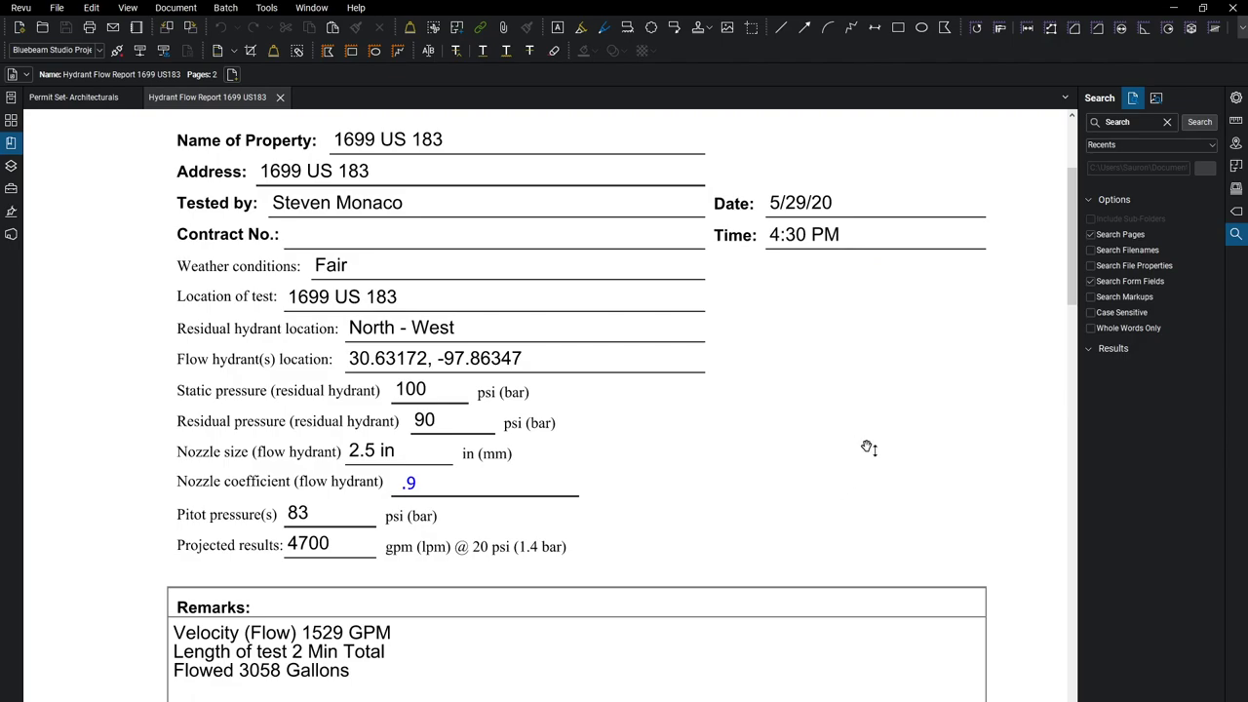
pyautogui.scroll(3, 363, 414)
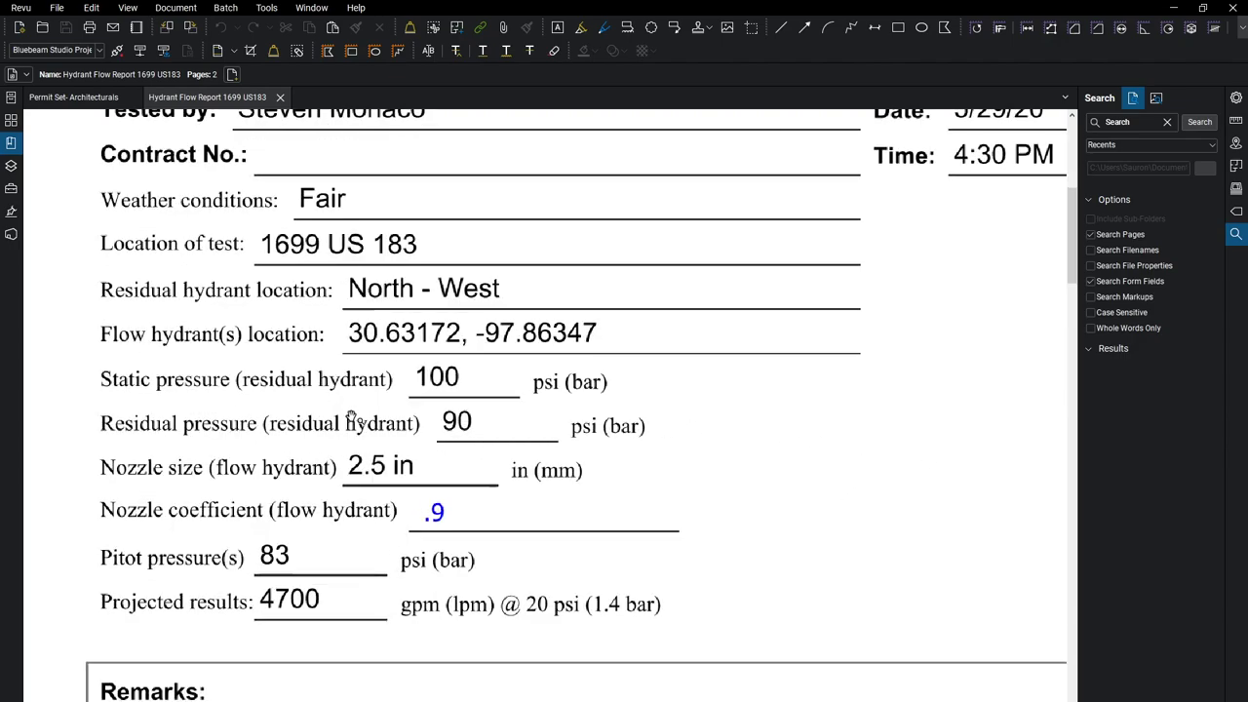
pyautogui.moveTo(477, 434); pyautogui.dragTo(599, 432)
pyautogui.moveTo(732, 543); pyautogui.dragTo(784, 454)
pyautogui.scroll(-4, 683, 532)
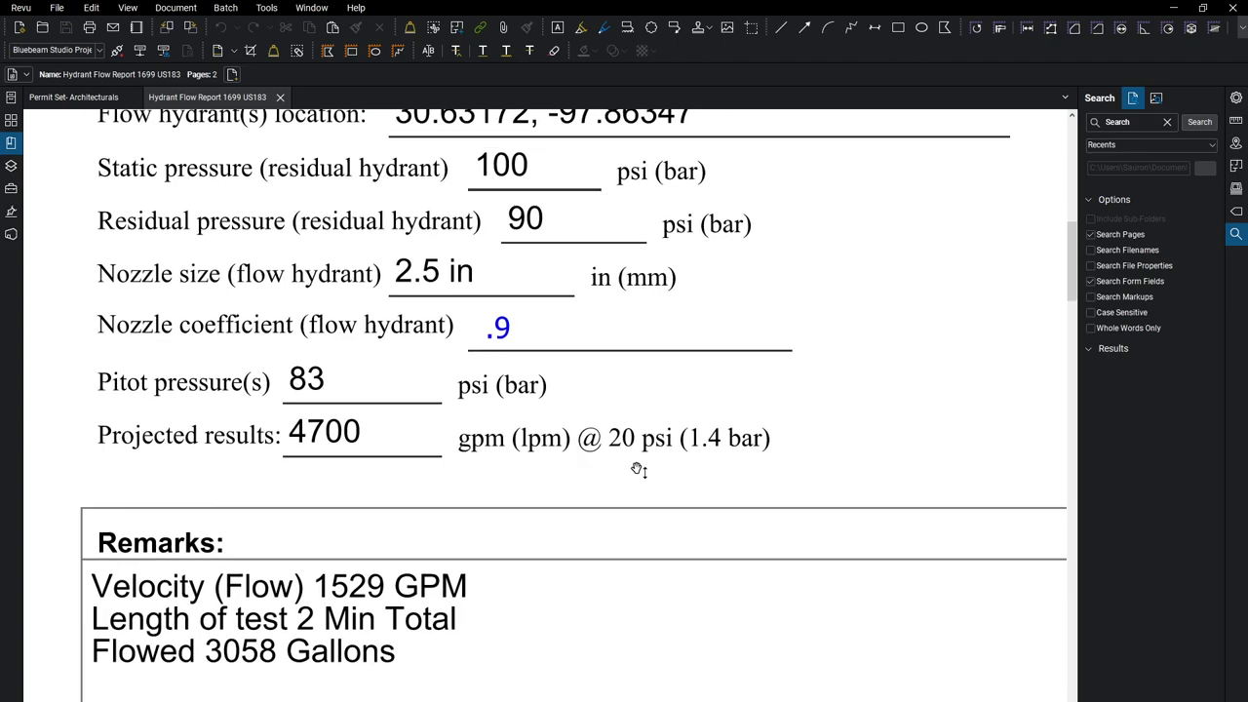
pyautogui.keyDown('ctrl'); pyautogui.scroll(-2, 663, 481); pyautogui.keyUp('ctrl')
pyautogui.keyDown('ctrl'); pyautogui.scroll(-2, 784, 513); pyautogui.keyUp('ctrl')
pyautogui.scroll(2, 780, 420)
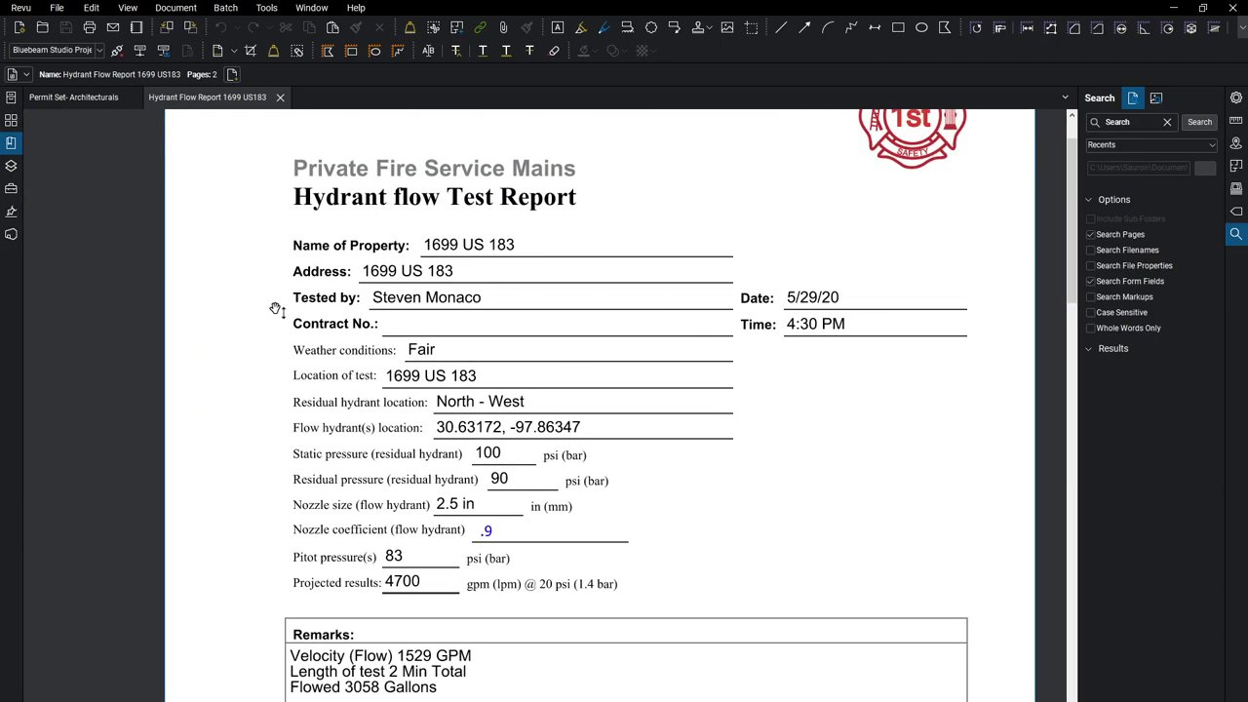
pyautogui.scroll(-1, 718, 513)
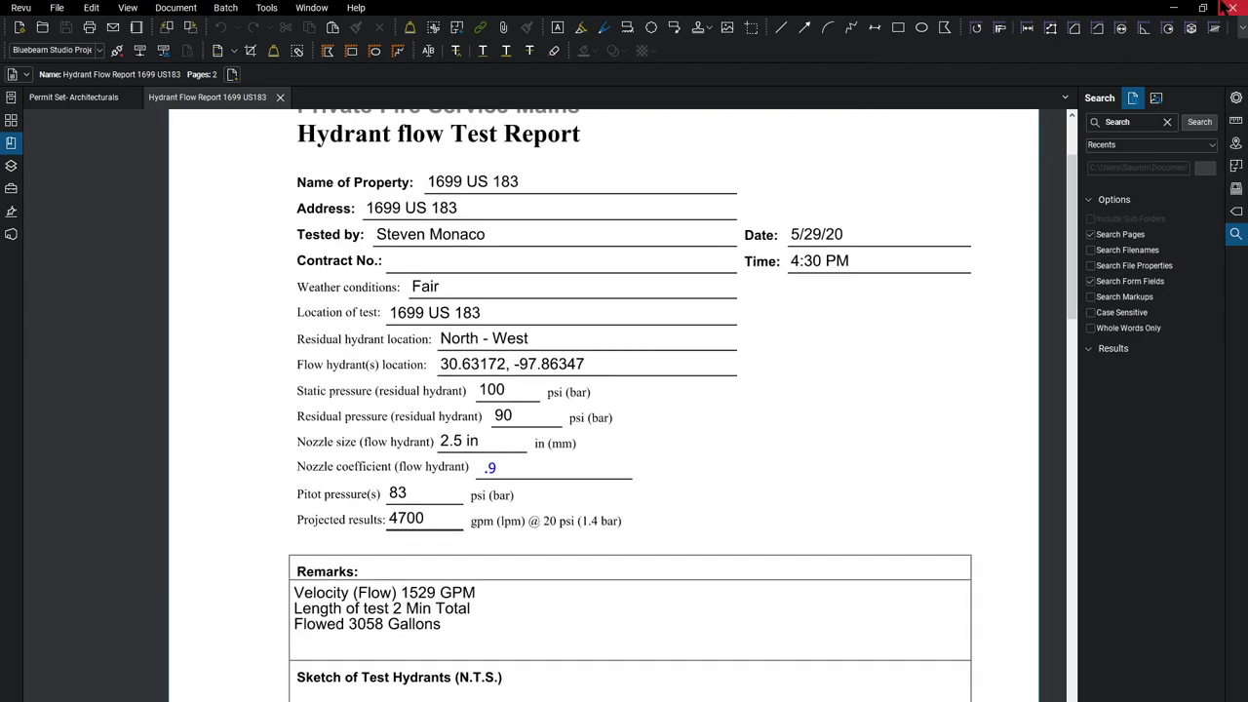
# Return to the architectural permit set and page past the roof plan to the front and rear exterior elevations.
pyautogui.click(1173, 8)
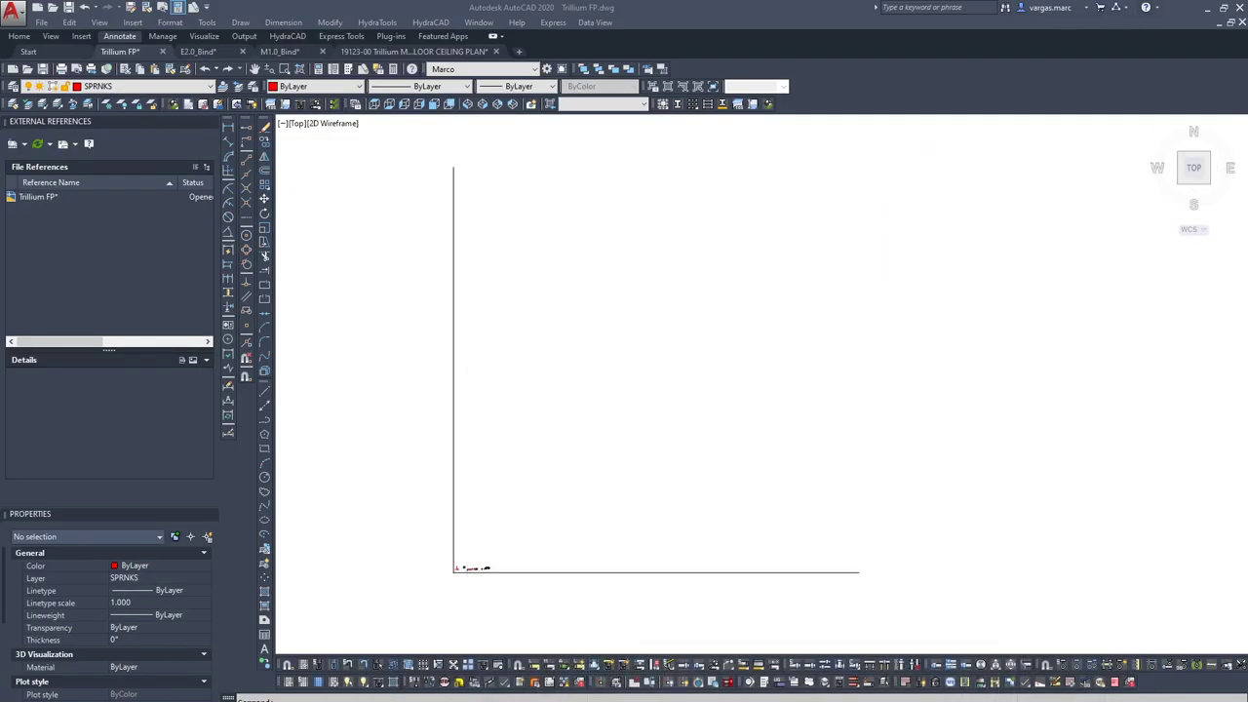
pyautogui.click(941, 688)
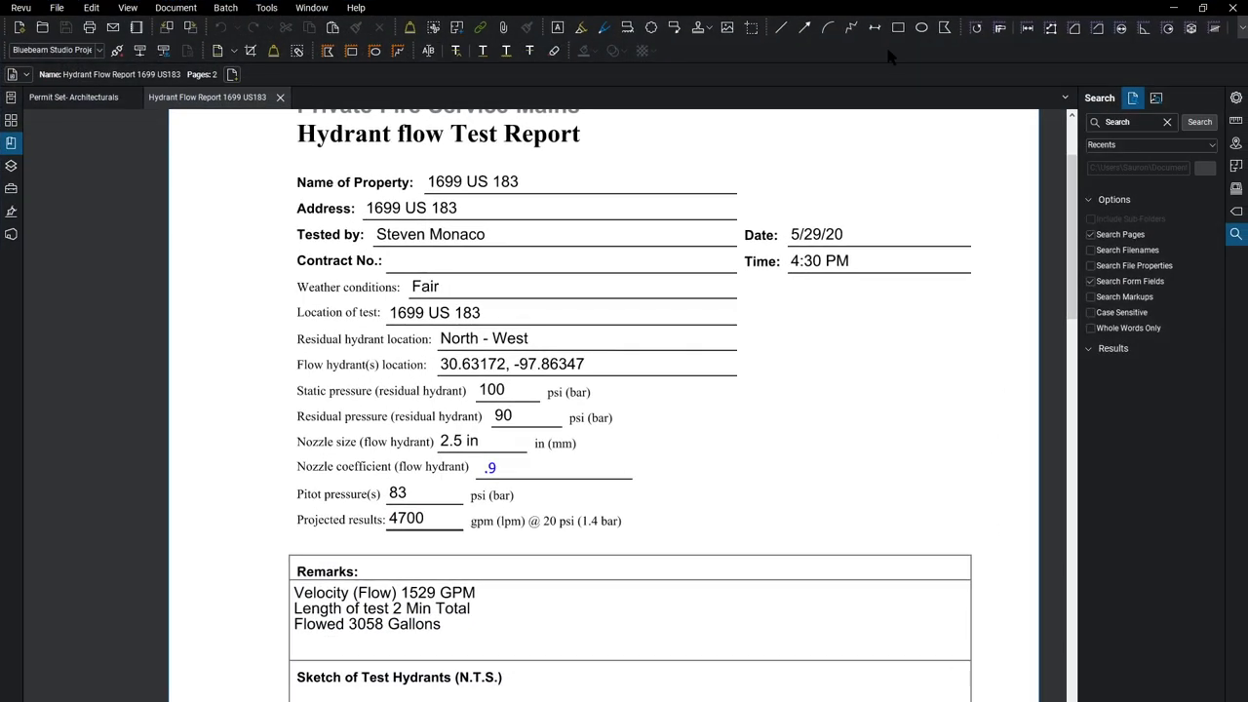
pyautogui.click(73, 97)
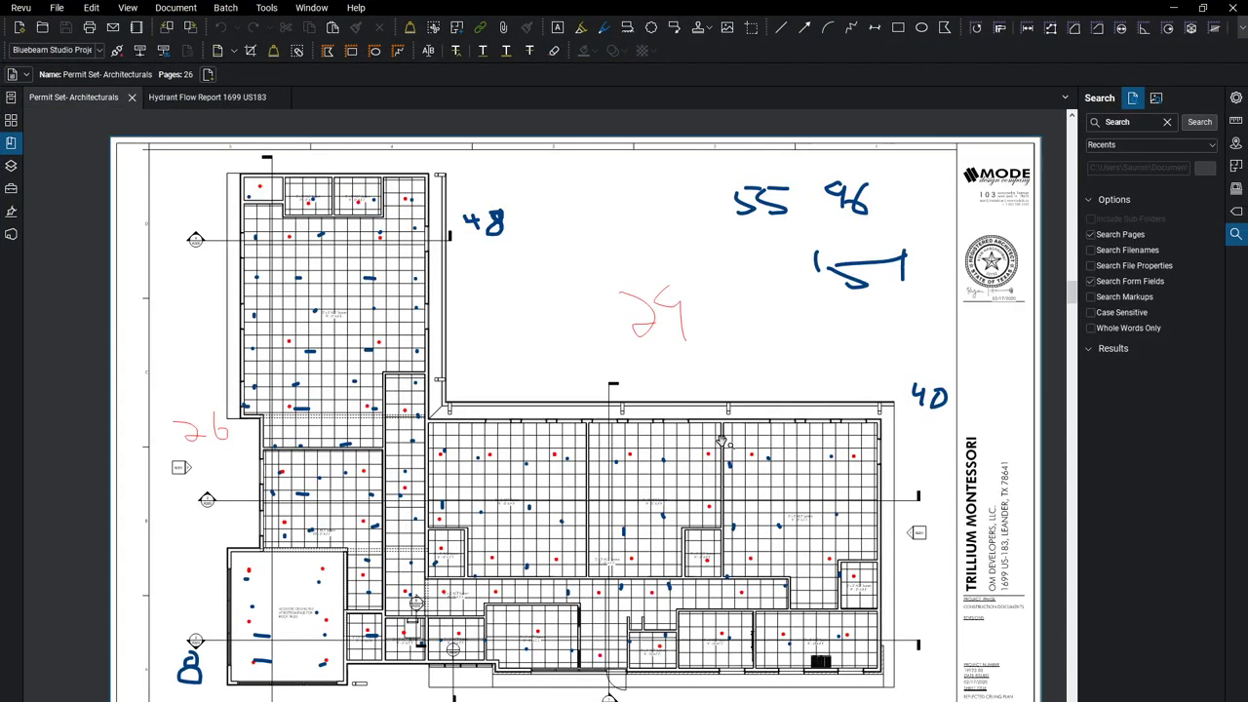
pyautogui.press('pagedown')
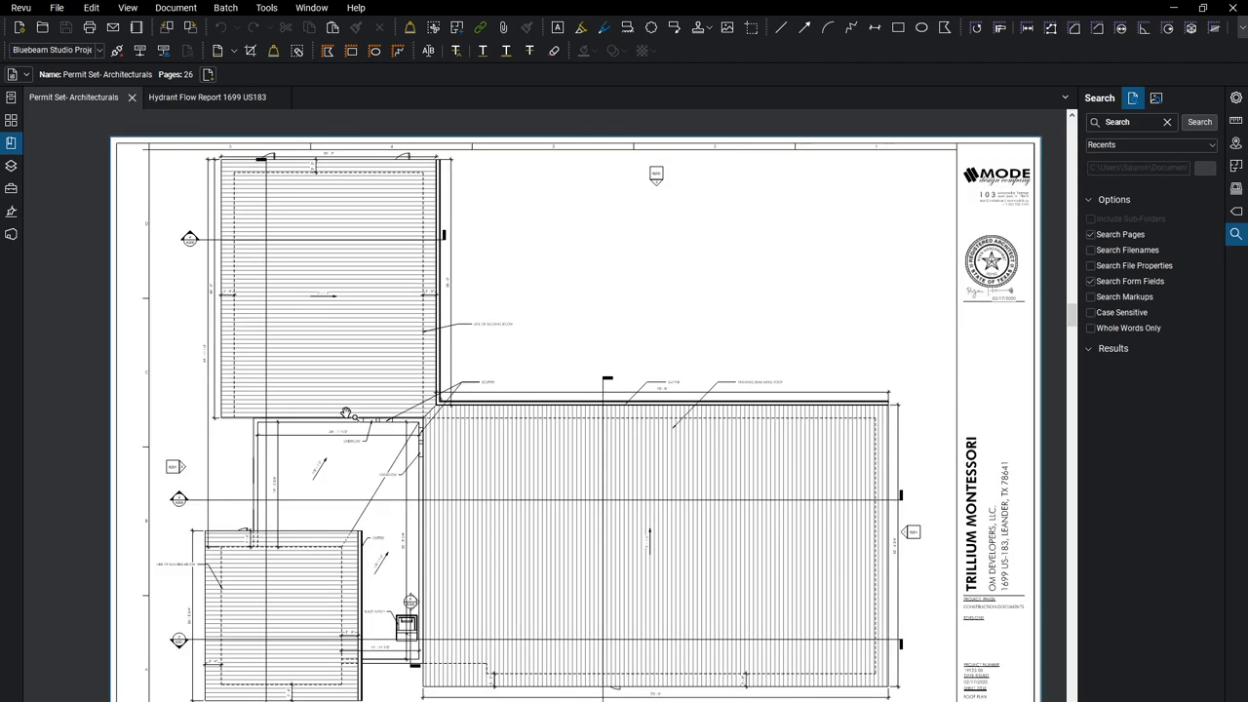
pyautogui.press('pagedown')
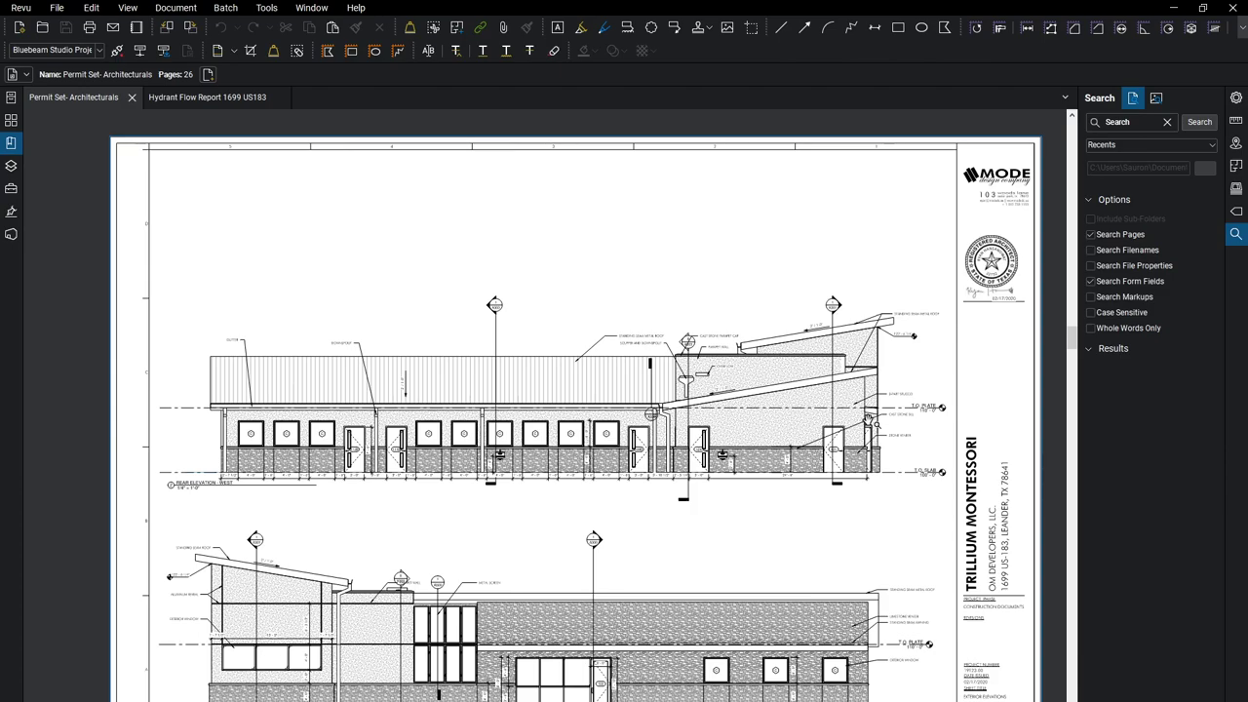
# Examine the roof slopes, parapet wall and plate height on the west rear elevation.
pyautogui.scroll(5, 845, 409)
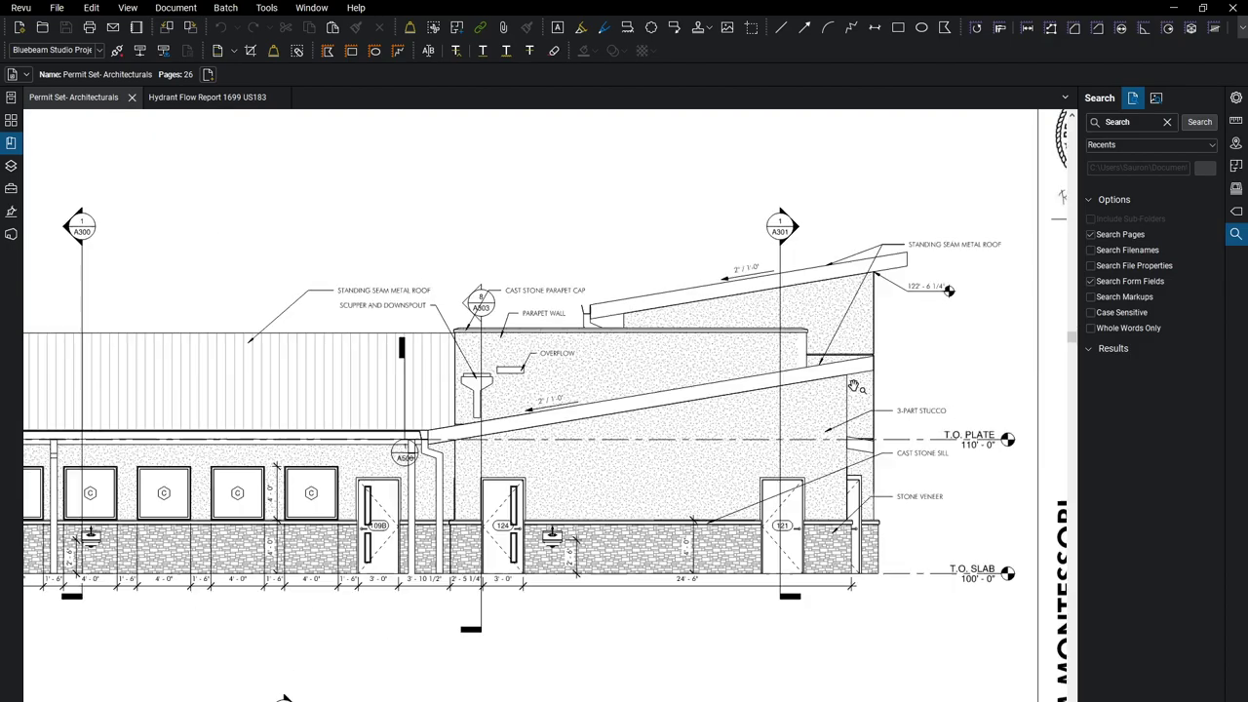
pyautogui.moveTo(965, 373)
pyautogui.mouseDown()
pyautogui.moveTo(599, 489)
pyautogui.moveTo(765, 415)
pyautogui.mouseUp()
pyautogui.scroll(1, 741, 423)
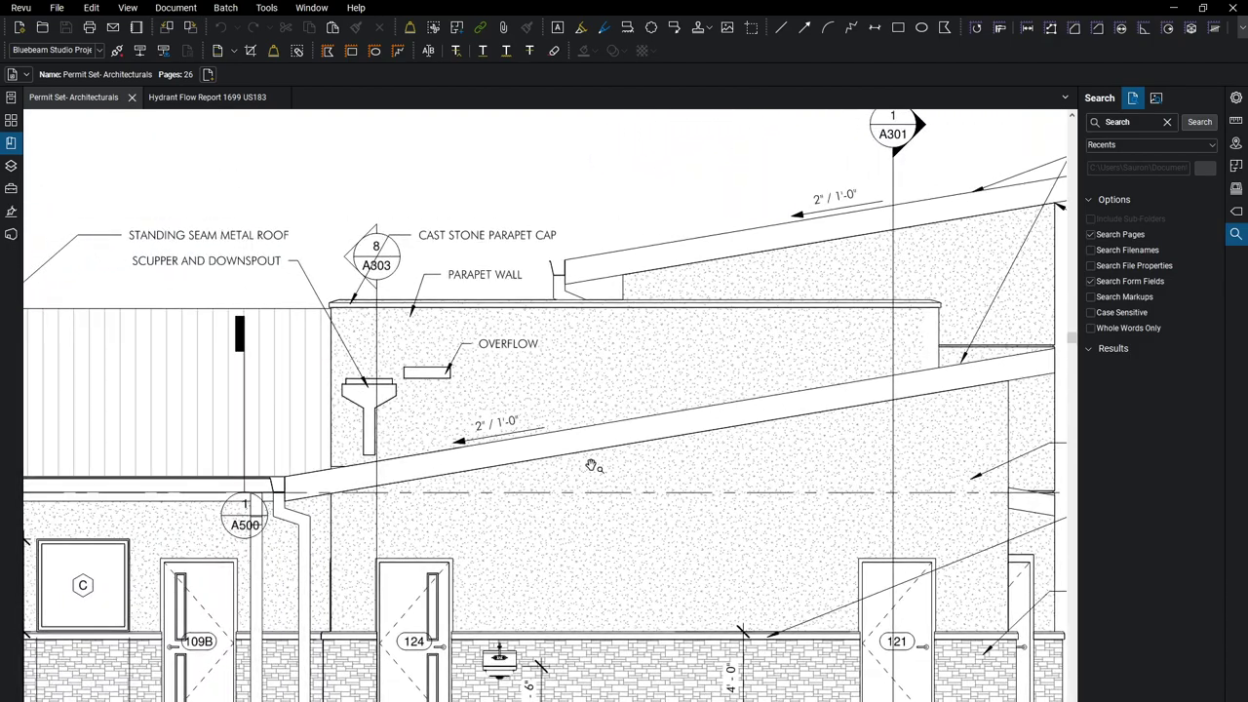
pyautogui.scroll(3, 975, 353)
pyautogui.scroll(-5, 1014, 363)
pyautogui.moveTo(520, 495); pyautogui.dragTo(722, 399)
pyautogui.scroll(-5, 721, 400)
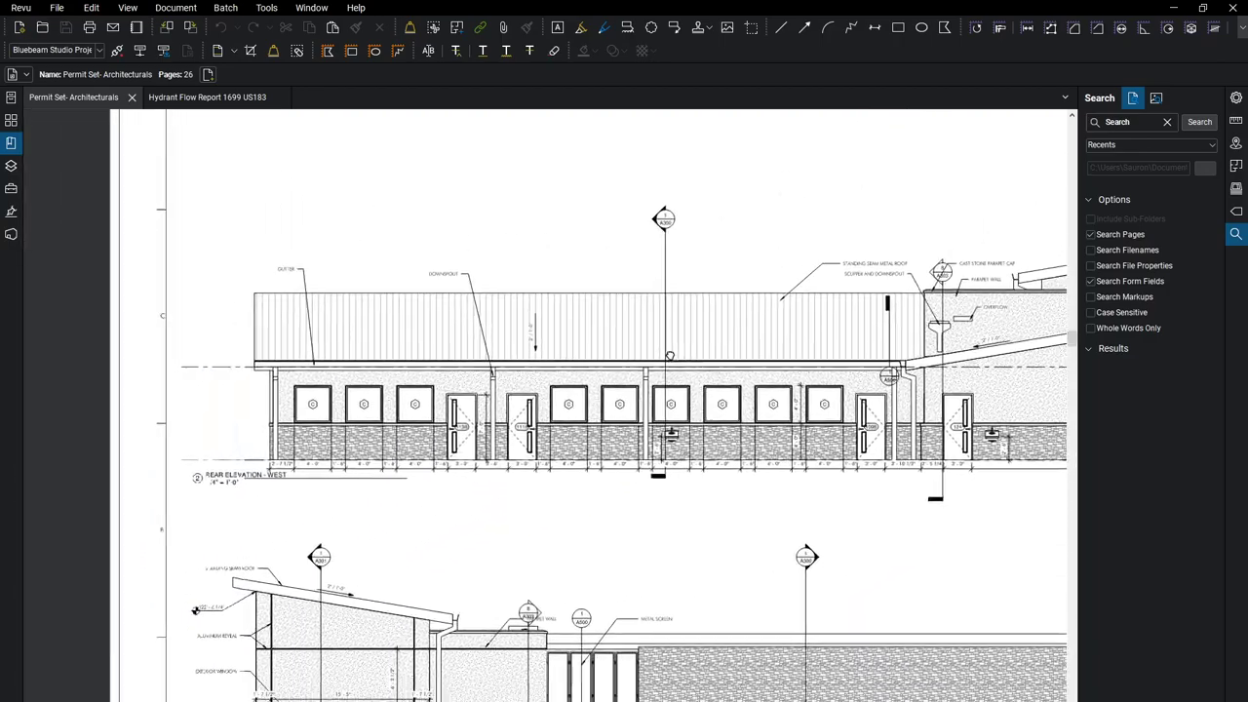
# Inspect the sloped standing seam roof and wall dimensions on the east front elevation.
pyautogui.scroll(5, 395, 569)
pyautogui.scroll(-1, 477, 416)
pyautogui.scroll(-2, 465, 474)
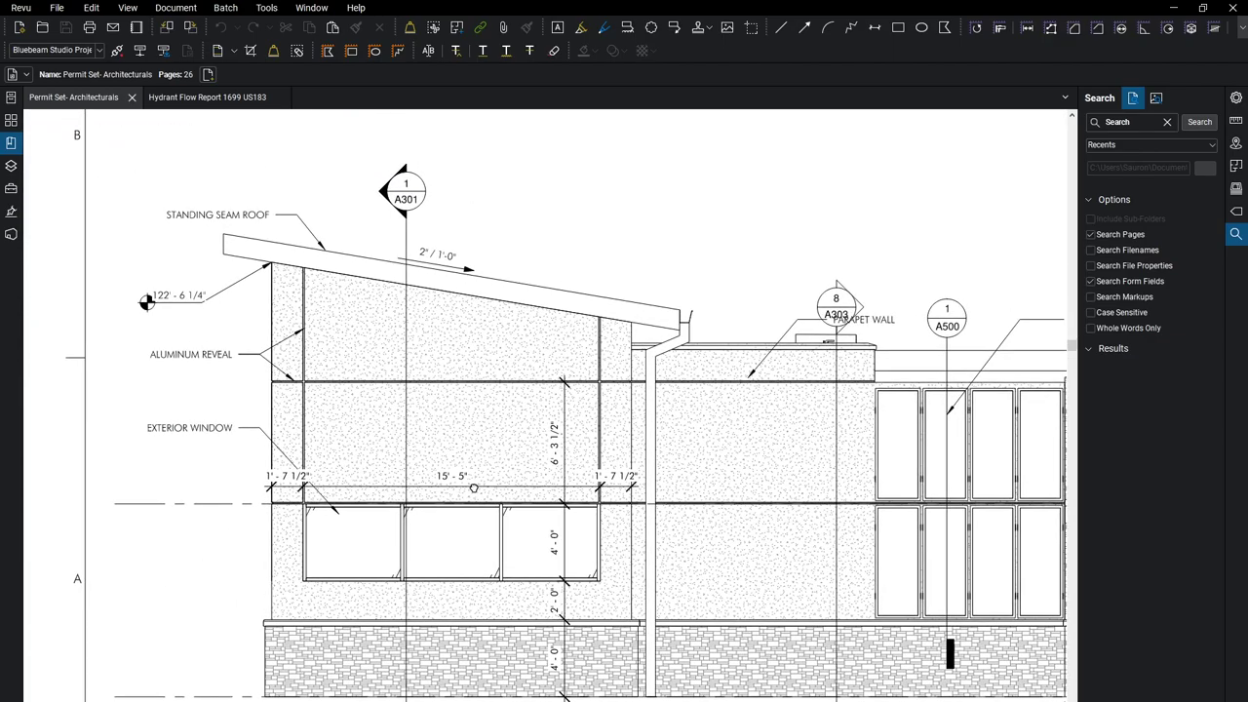
pyautogui.scroll(10, 538, 415)
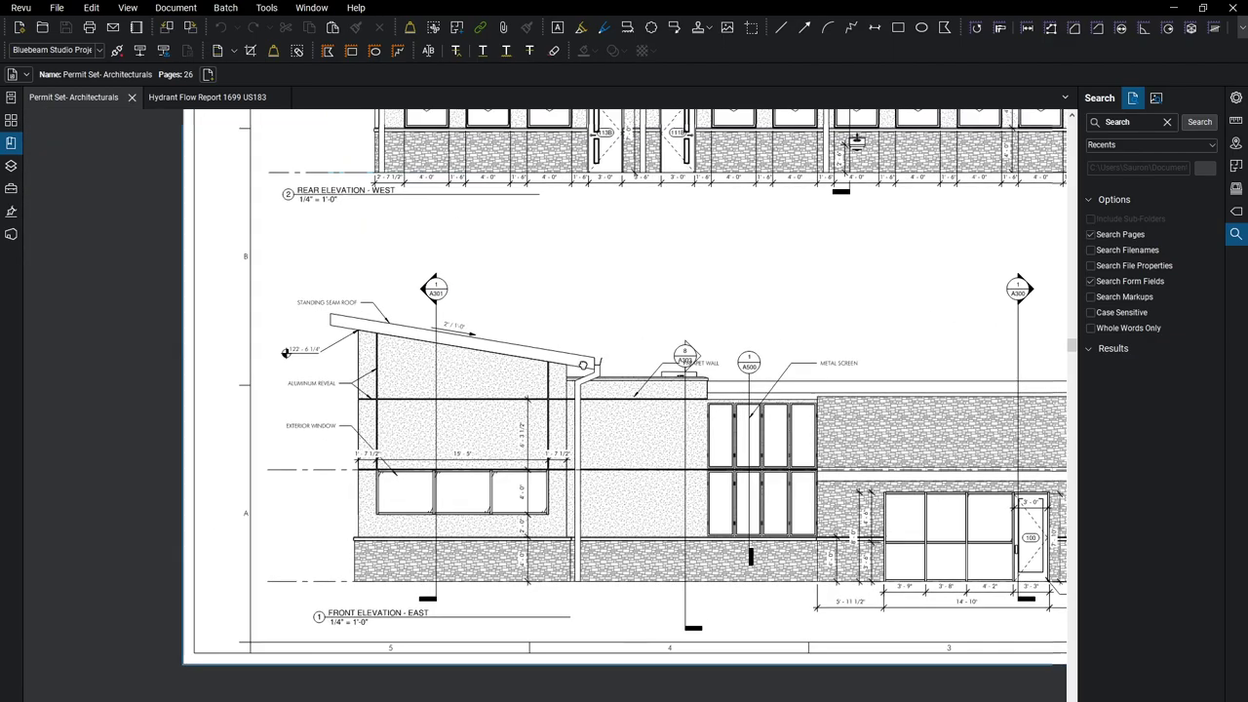
# Go back to the reflected ceiling plan and compare the gym area with the floor dimension plan.
pyautogui.scroll(3, 398, 481)
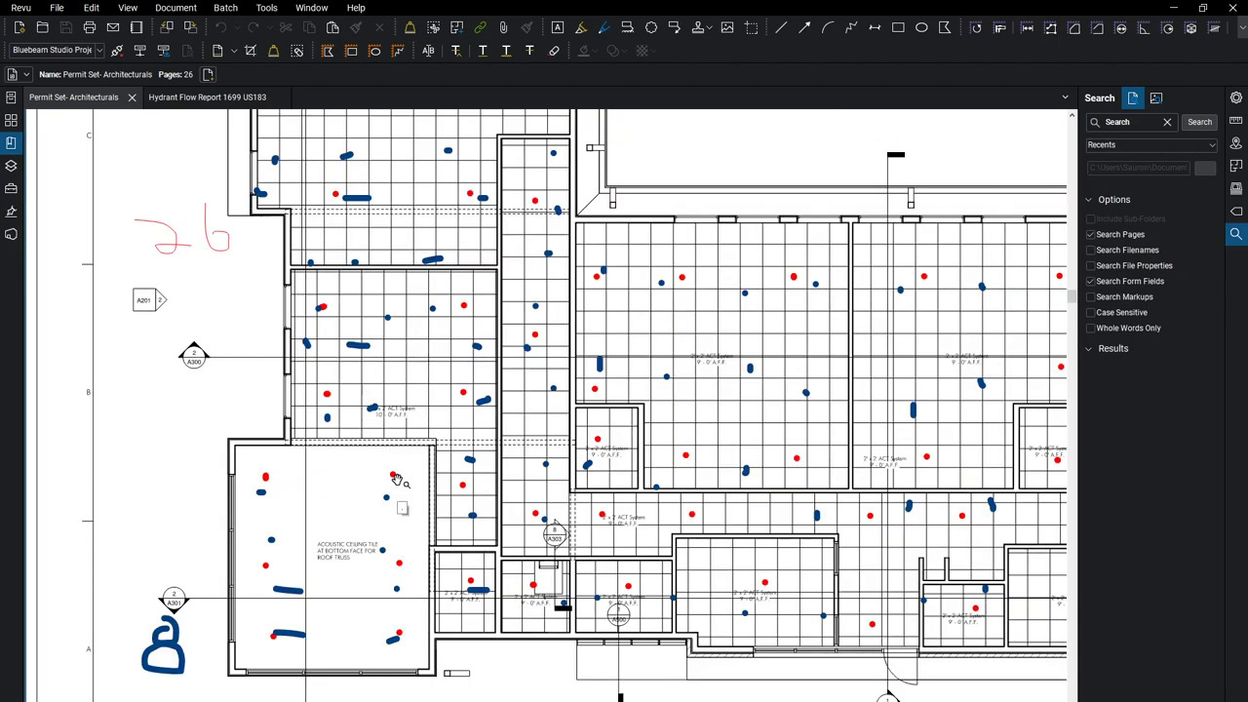
pyautogui.scroll(3, 398, 481)
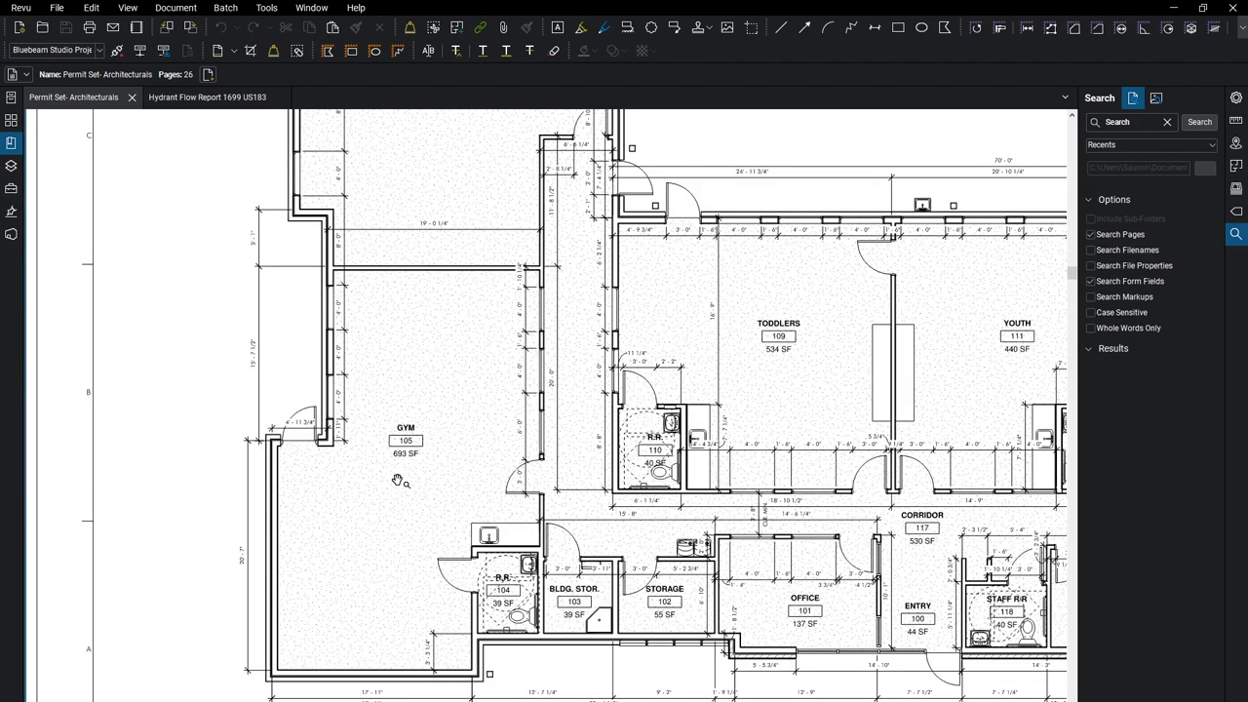
pyautogui.keyDown('ctrl'); pyautogui.scroll(-2, 390, 468); pyautogui.keyUp('ctrl')
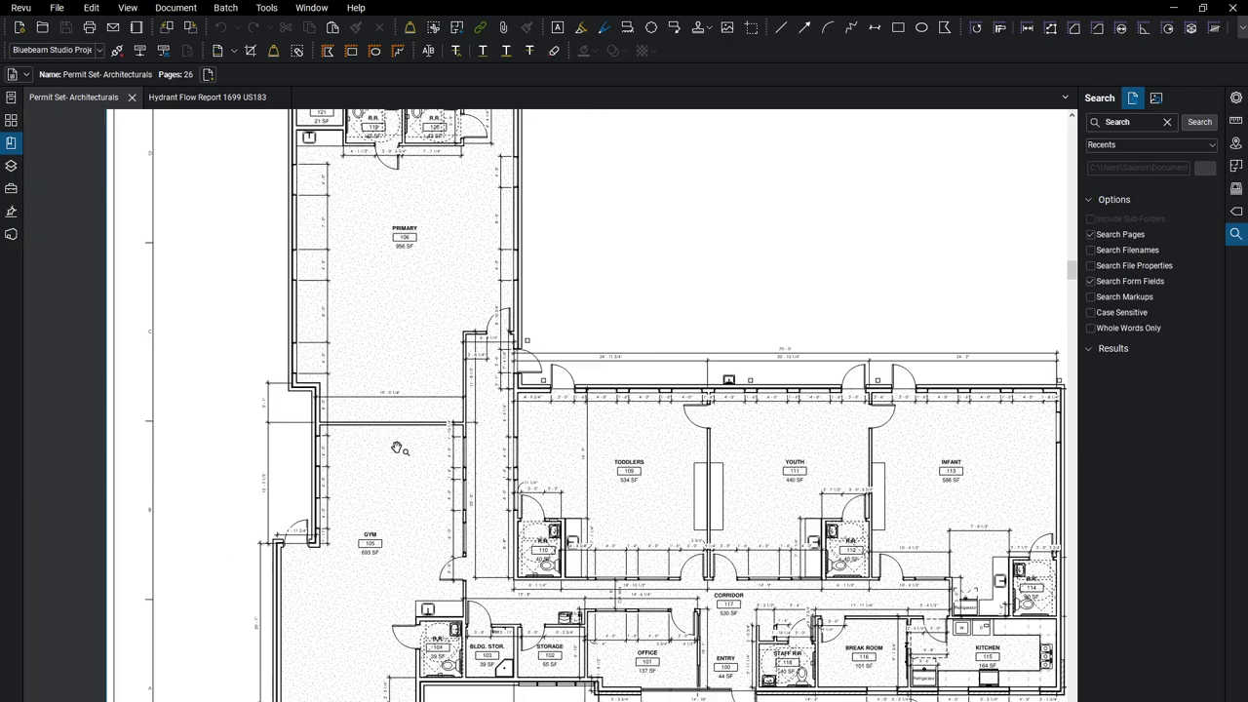
pyautogui.scroll(3, 398, 449)
pyautogui.scroll(-3, 398, 448)
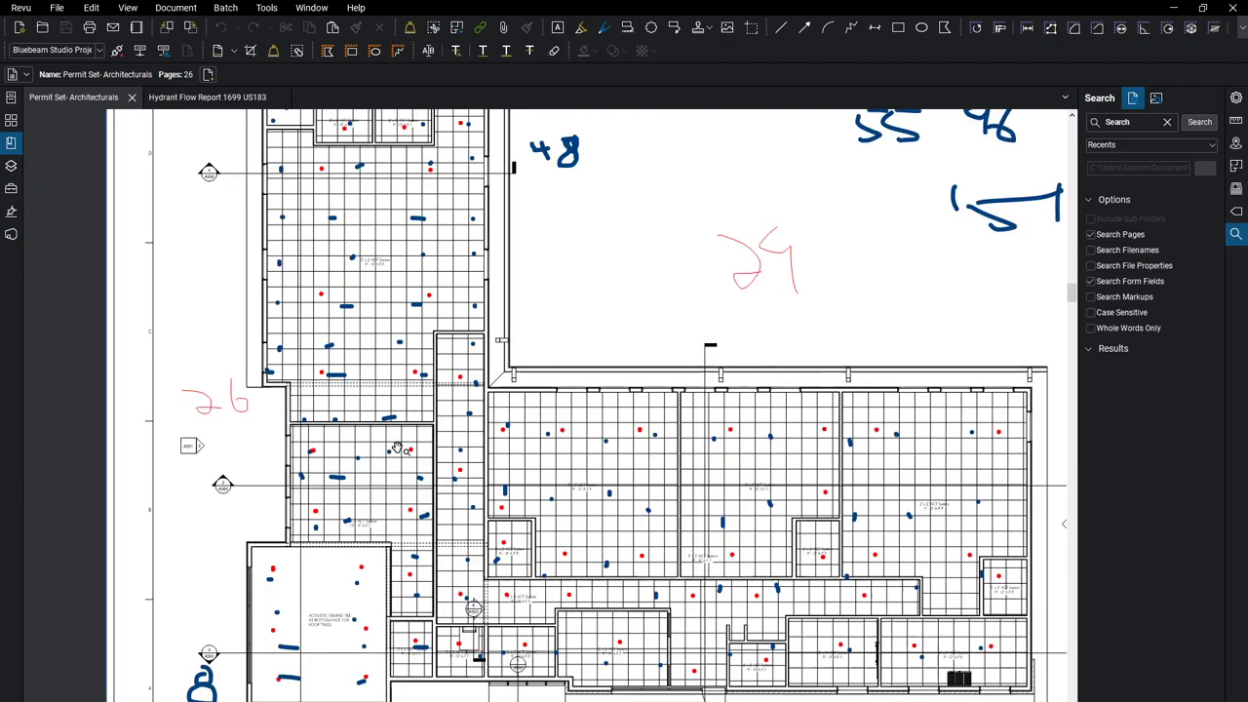
# Review the roof plan, then follow the same roofs on the front and rear elevations.
pyautogui.scroll(-3, 398, 449)
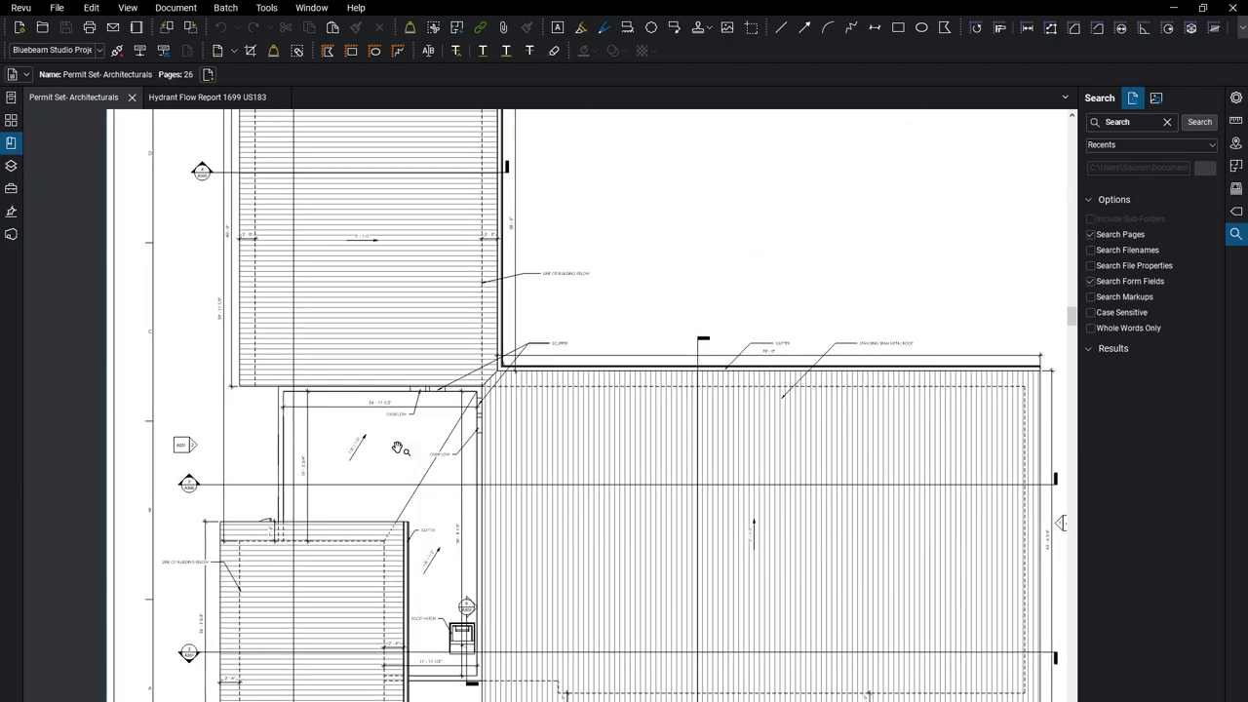
pyautogui.scroll(-3, 397, 448)
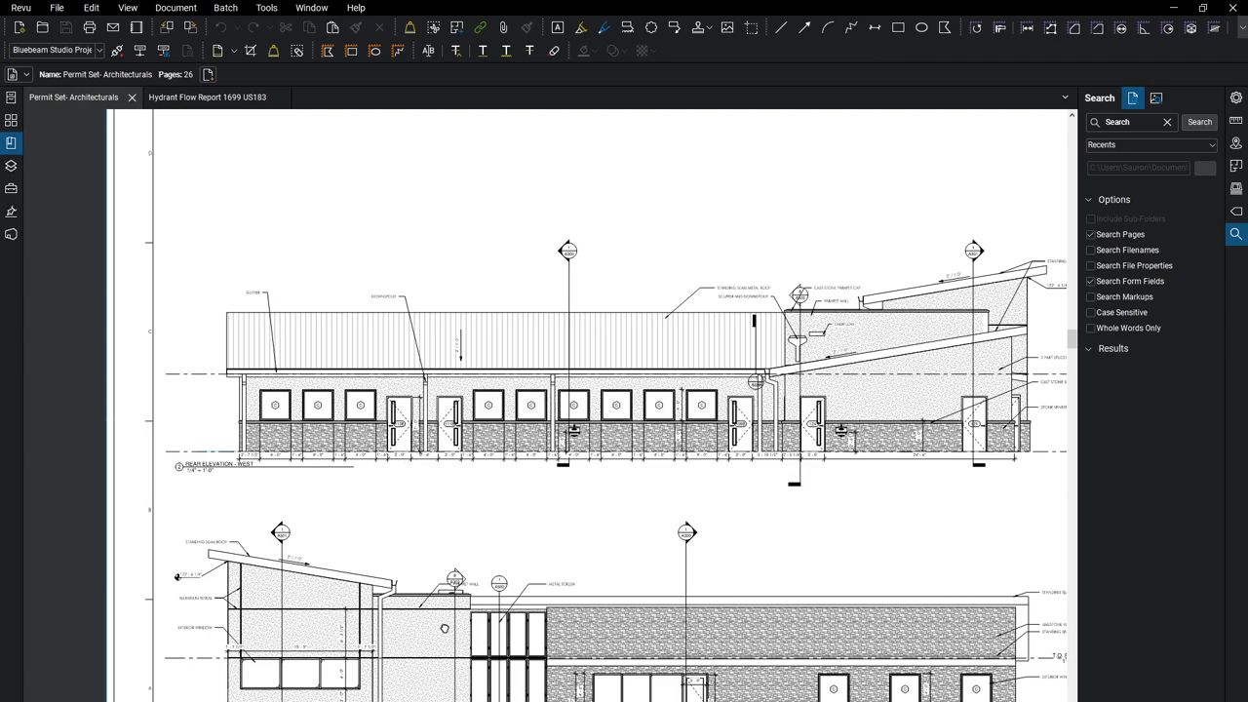
pyautogui.scroll(-3, 448, 632)
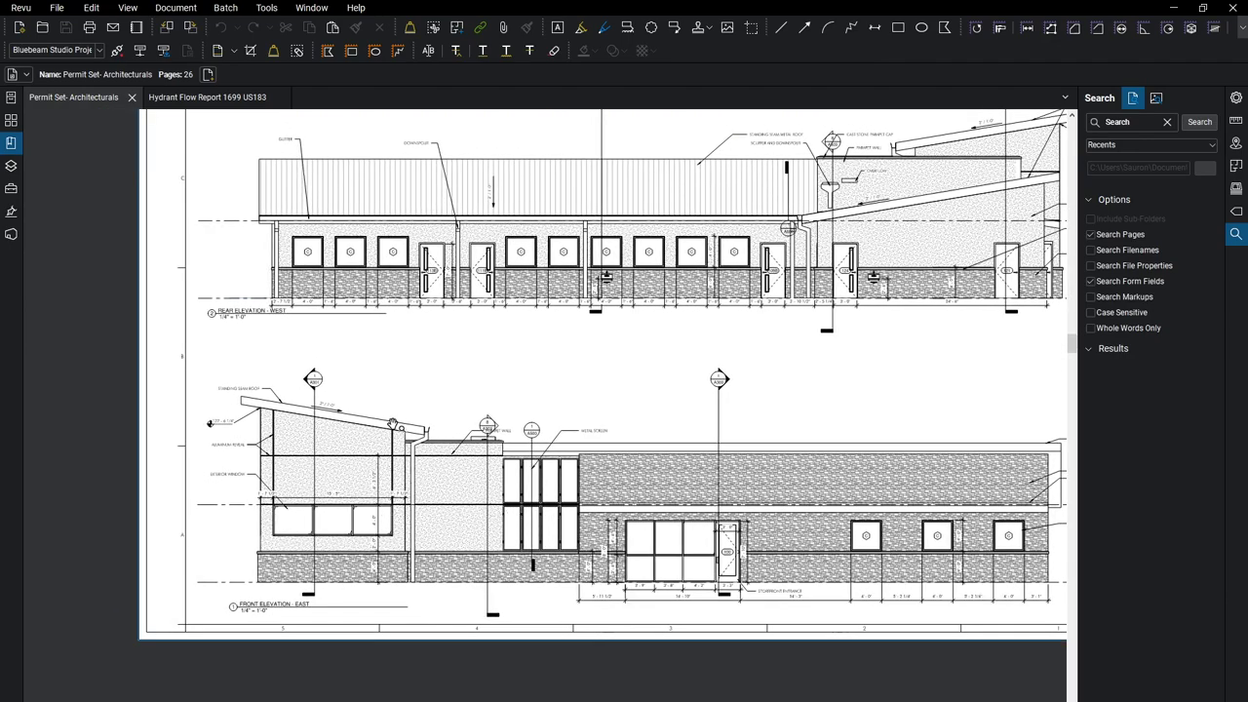
pyautogui.moveTo(769, 574); pyautogui.dragTo(527, 562)
# Open sheet A201 and examine the roof slope and parapet on both side elevations.
pyautogui.scroll(-5, 528, 561)
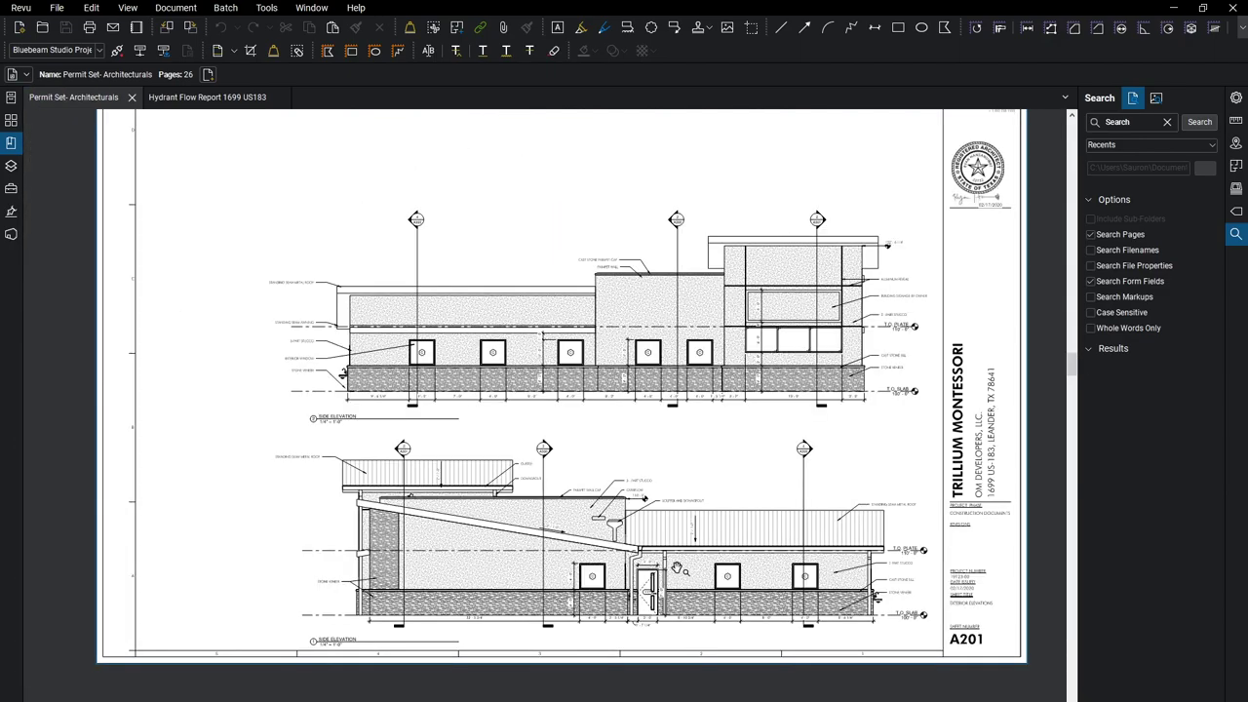
pyautogui.scroll(3, 311, 623)
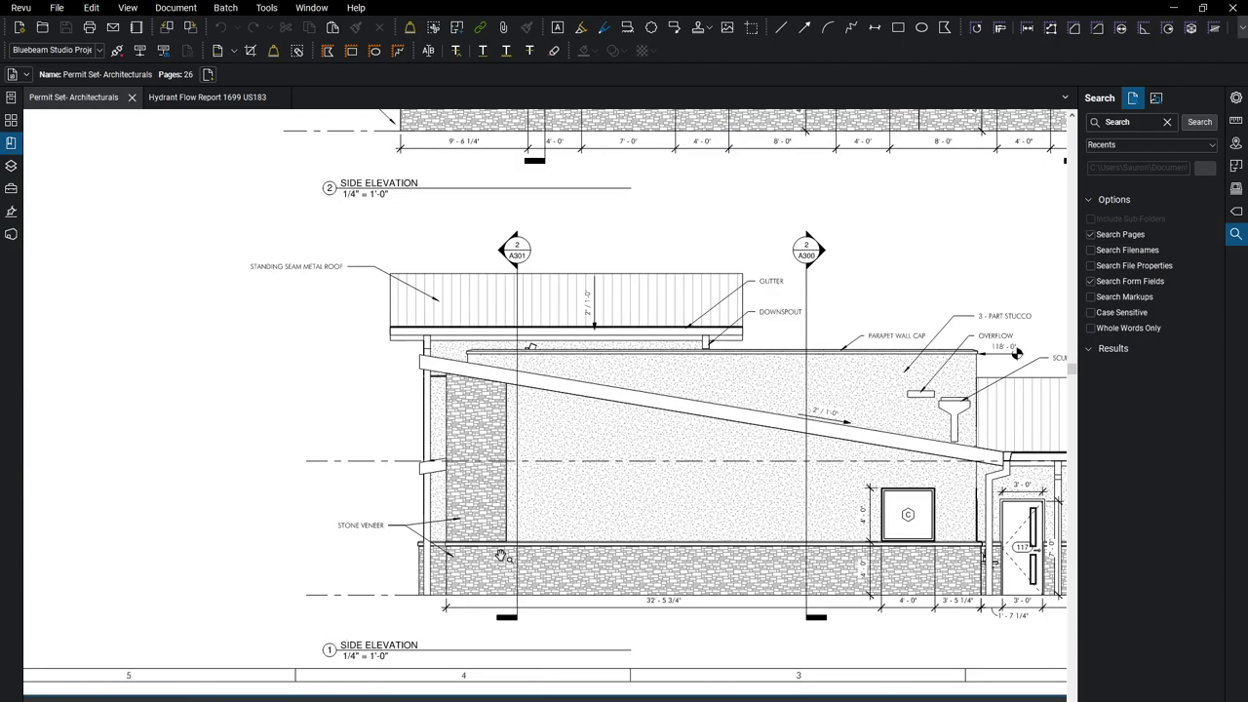
pyautogui.scroll(1, 446, 448)
pyautogui.scroll(-1, 818, 513)
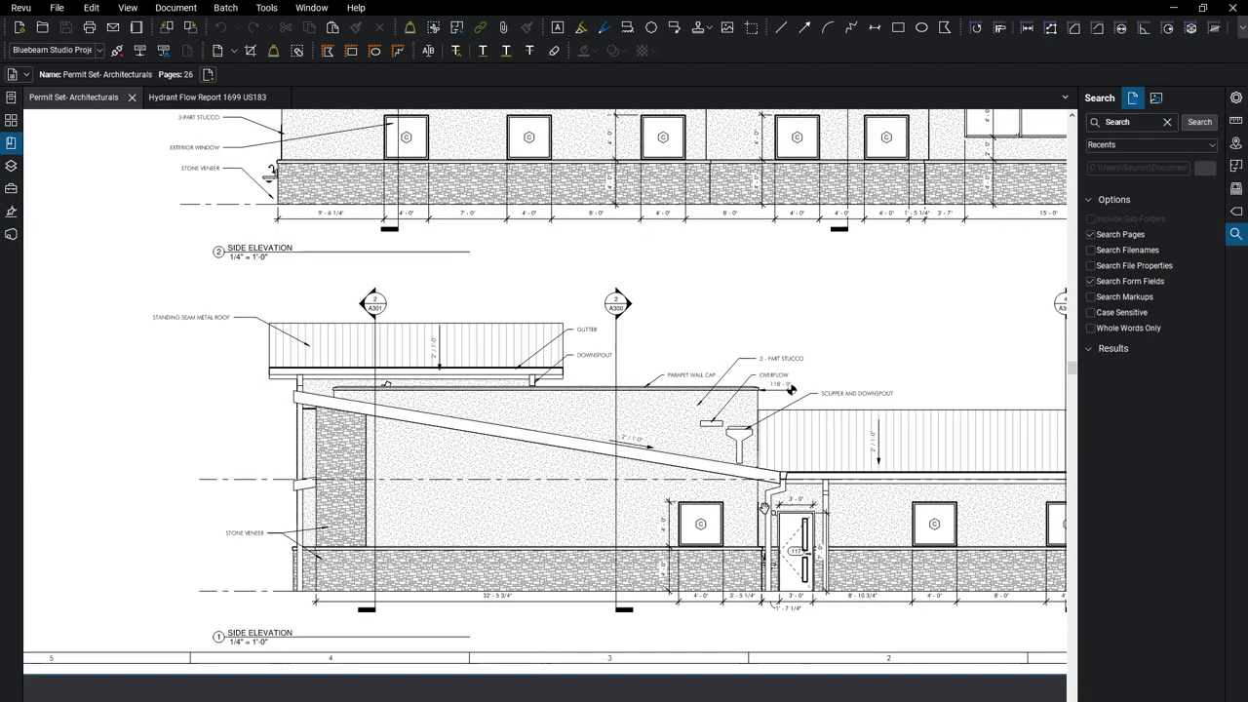
pyautogui.scroll(-1, 710, 474)
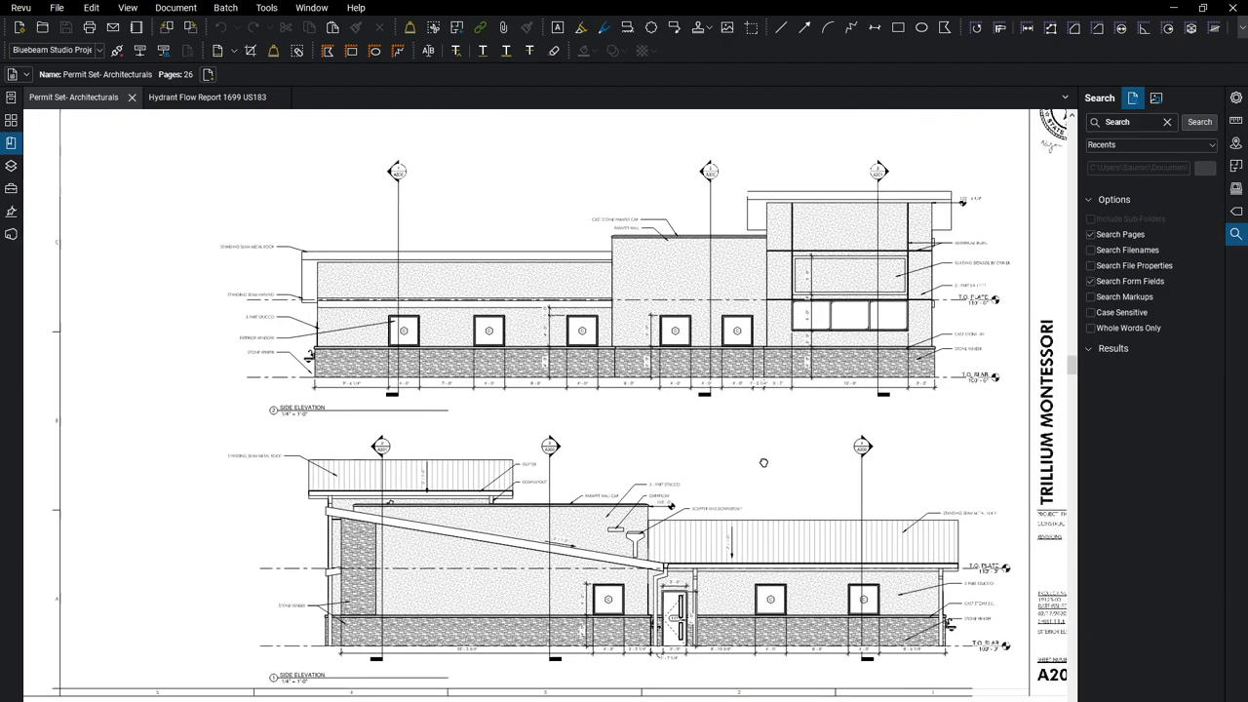
# Move on to the building sections on sheet A300 and examine the ceilings and roof trusses above the gym, corridor and toddlers room.
pyautogui.moveTo(764, 462); pyautogui.dragTo(672, 501, button='middle')
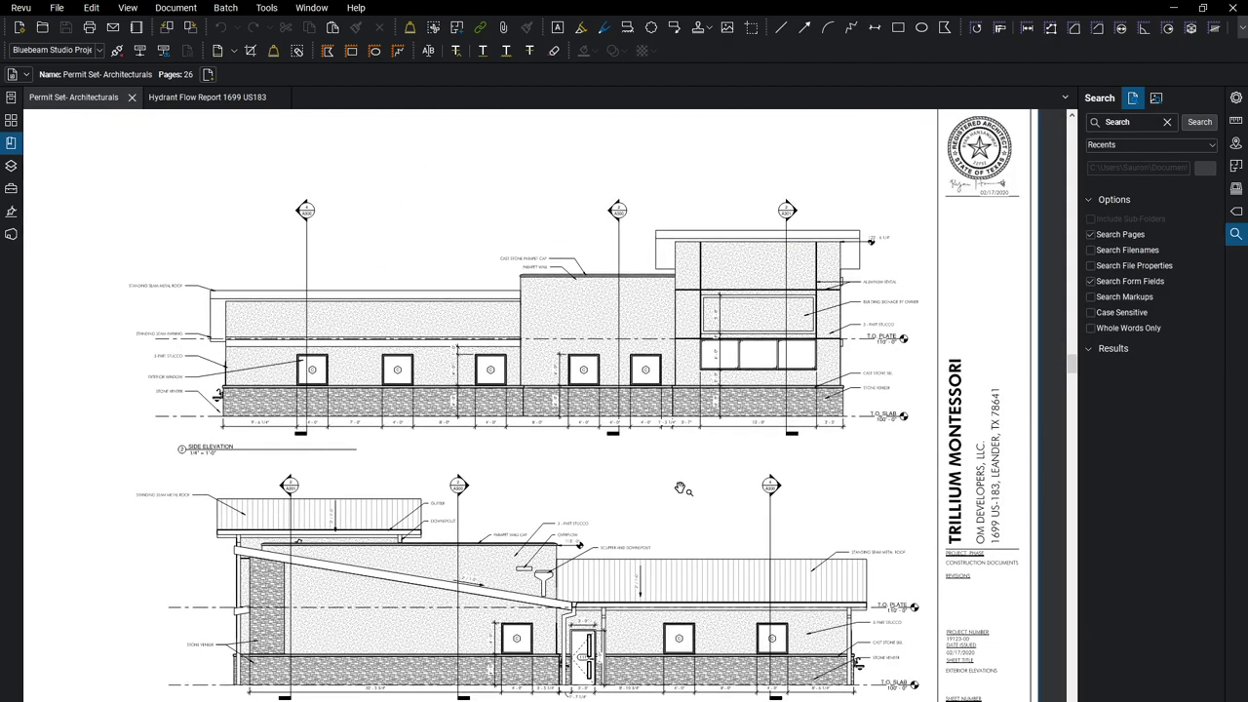
pyautogui.press('pagedown')
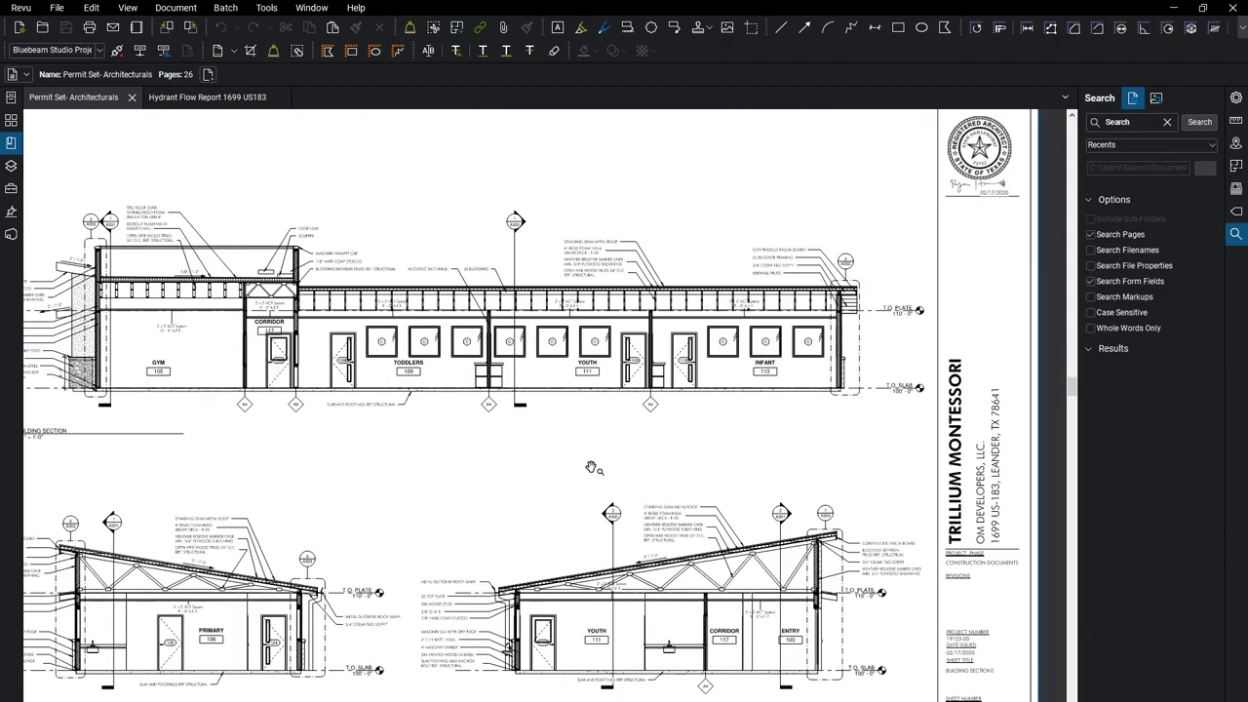
pyautogui.moveTo(449, 483); pyautogui.dragTo(429, 410, button='middle')
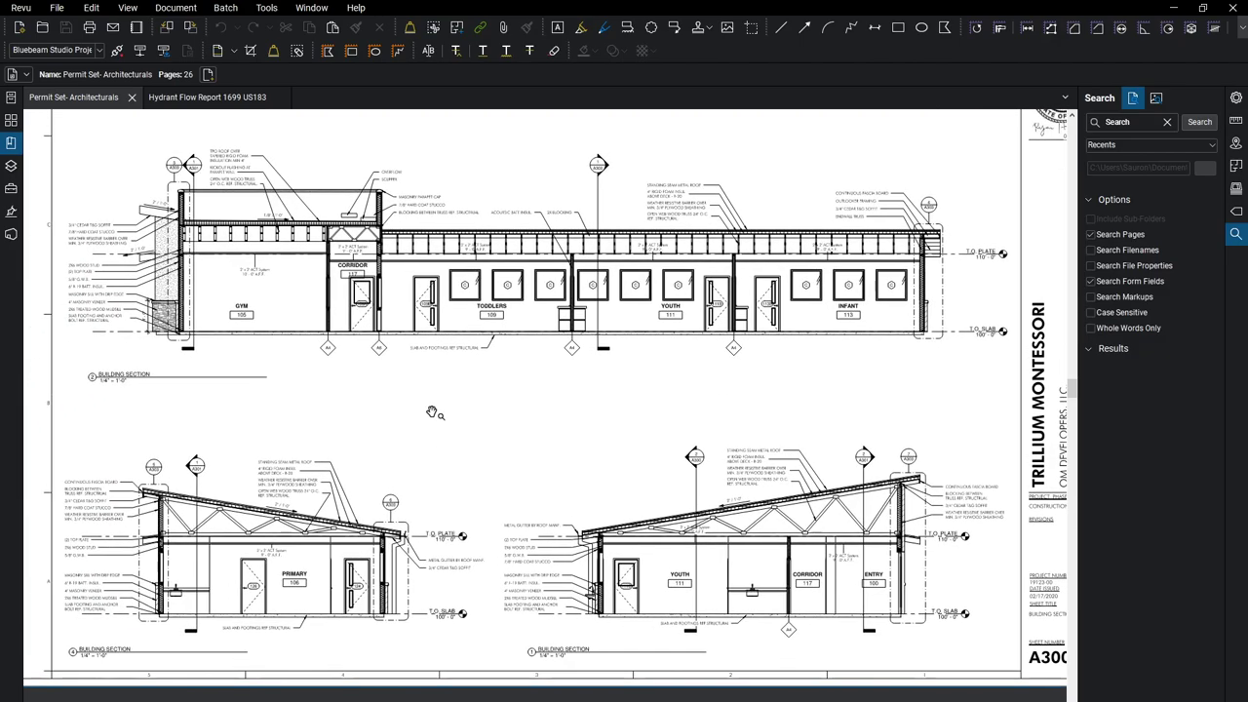
pyautogui.scroll(4, 224, 314)
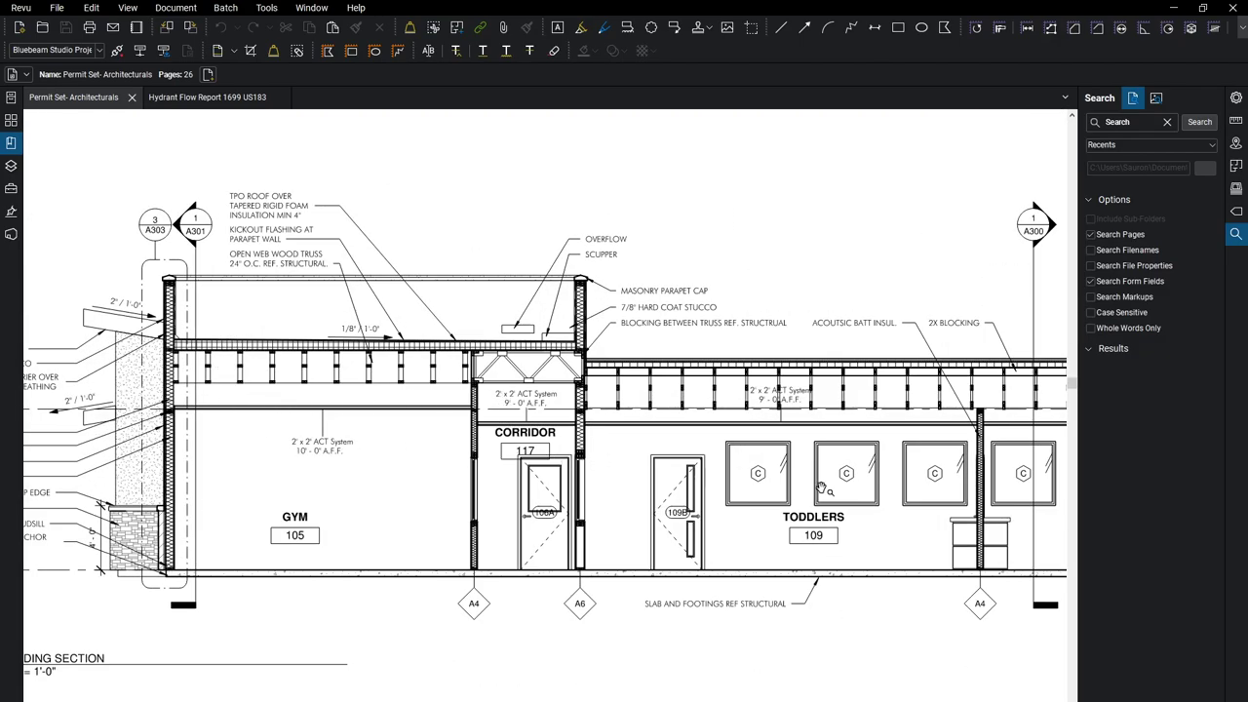
pyautogui.moveTo(867, 502); pyautogui.dragTo(501, 497, button='middle')
pyautogui.moveTo(572, 450); pyautogui.dragTo(655, 476, button='middle')
pyautogui.moveTo(269, 402); pyautogui.dragTo(489, 402, button='middle')
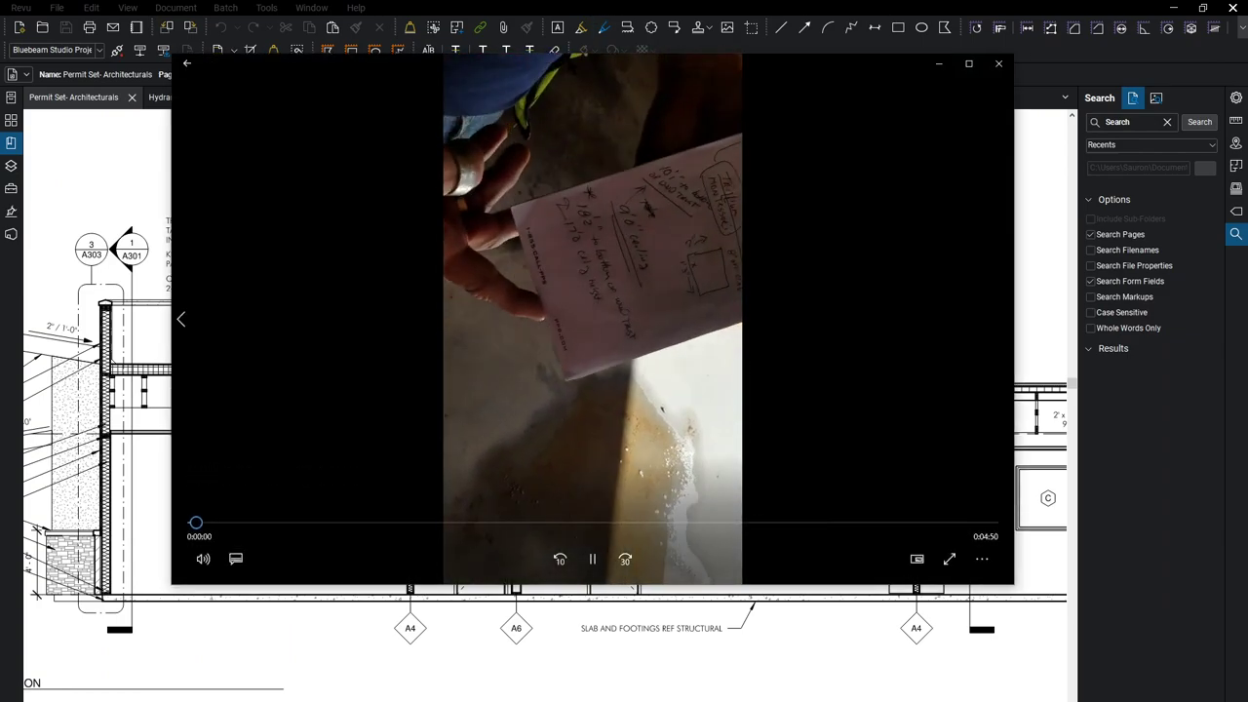
# Mute the site video showing the handwritten ceiling height notes, view the notes, and close the video.
pyautogui.click(202, 558)
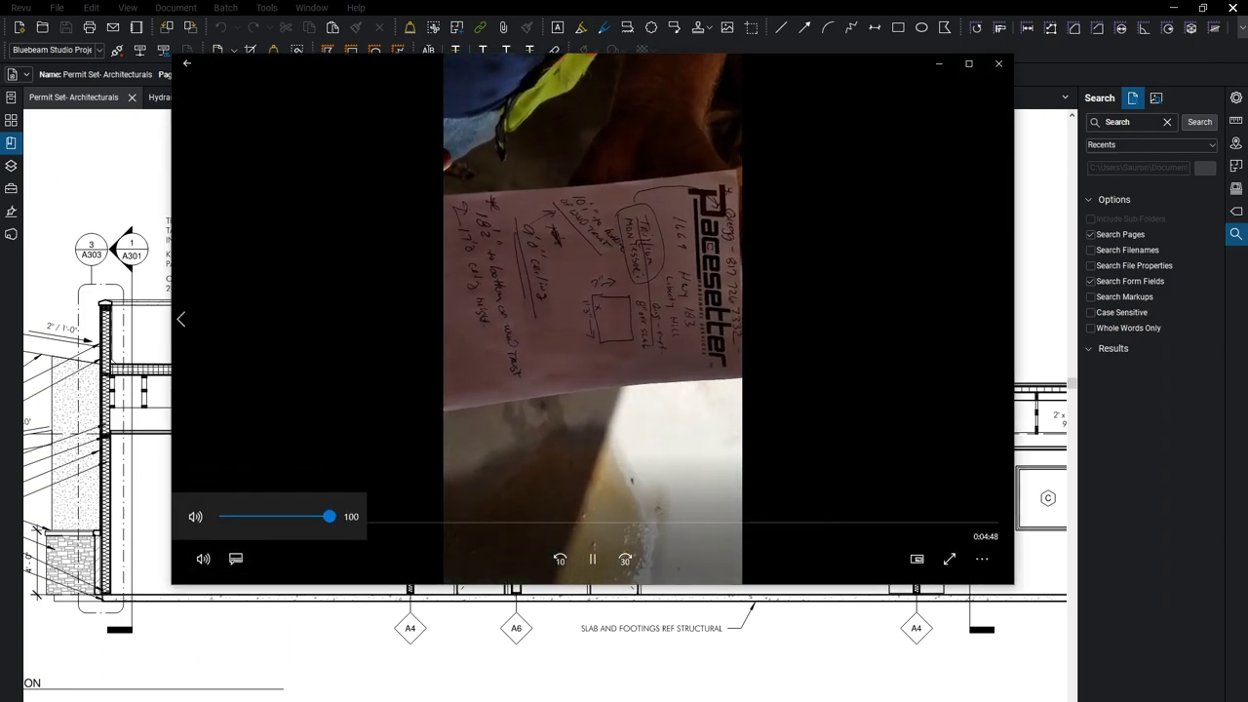
pyautogui.click(195, 515)
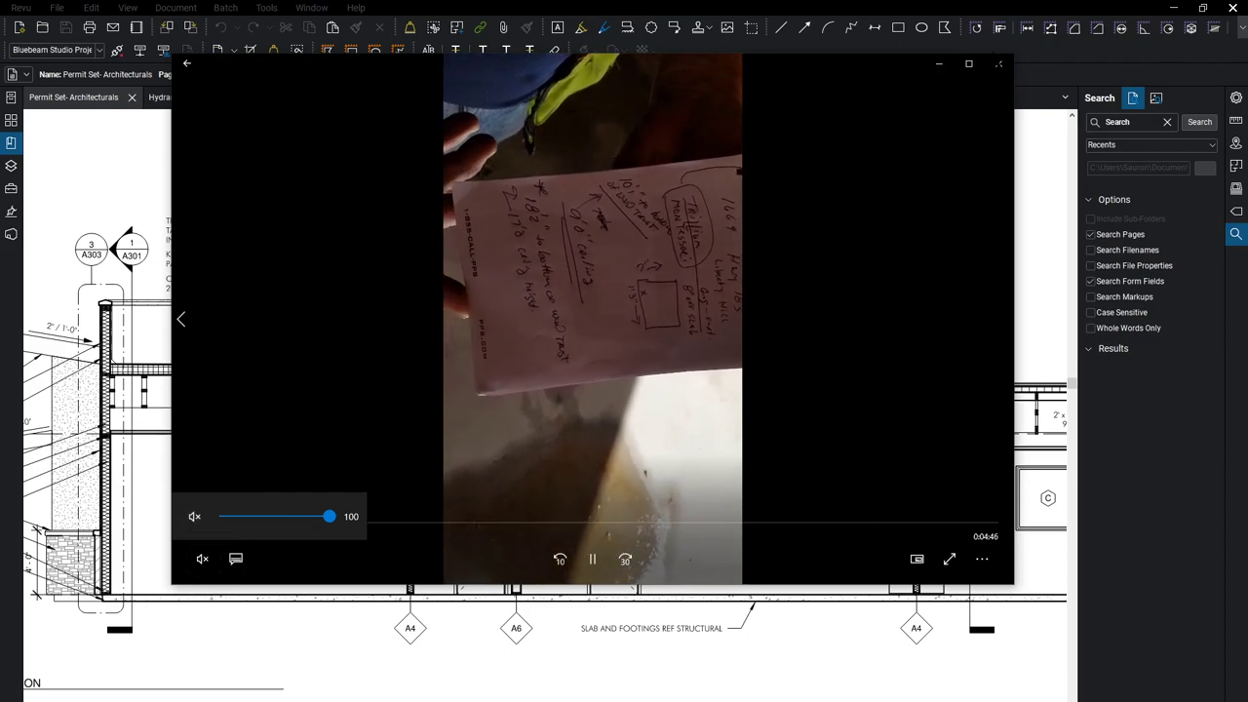
pyautogui.hotkey('alt', 'F4')
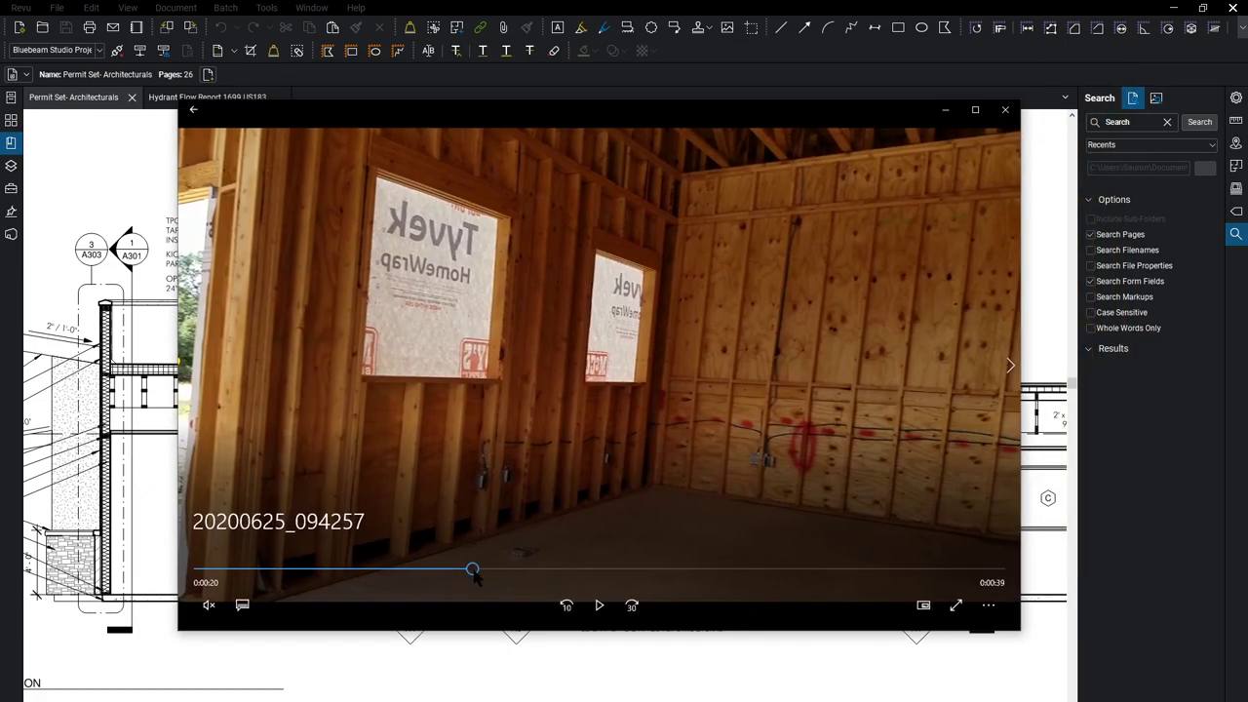
# Scrub through site video 20200625_094257 to inspect the wood framing and roof trusses, and close the video.
pyautogui.moveTo(473, 570); pyautogui.dragTo(320, 571)
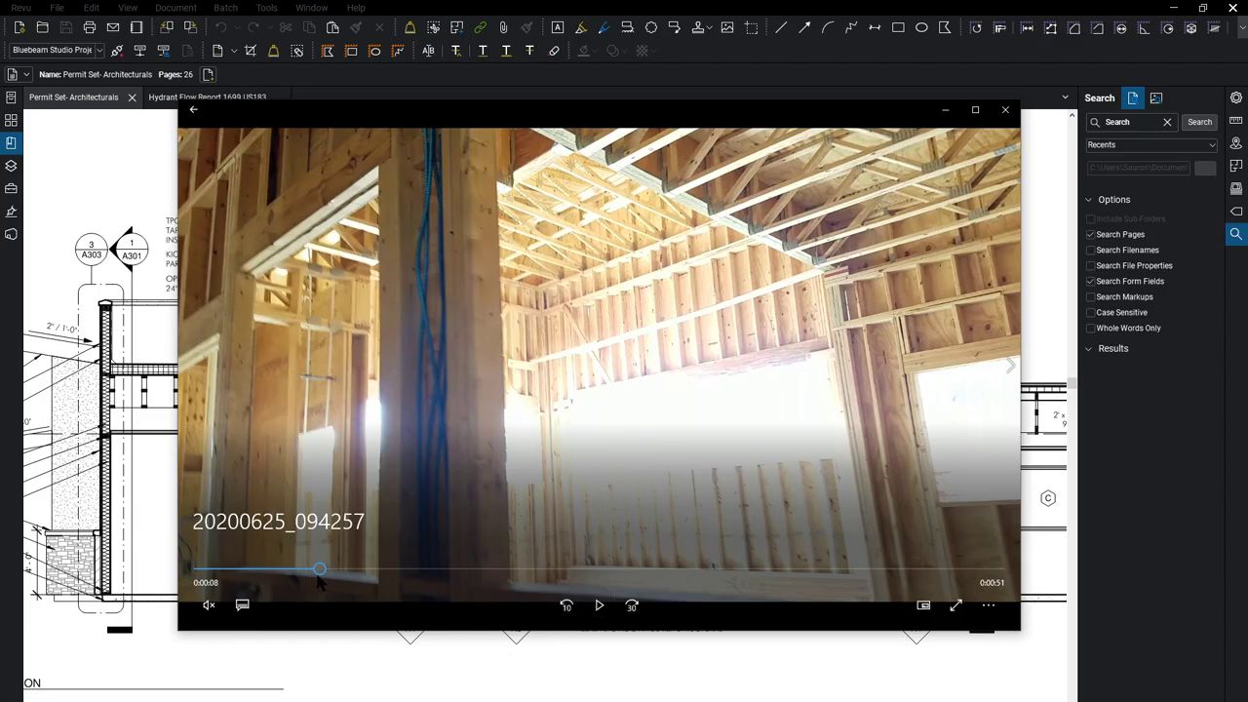
pyautogui.moveTo(319, 569); pyautogui.dragTo(941, 572)
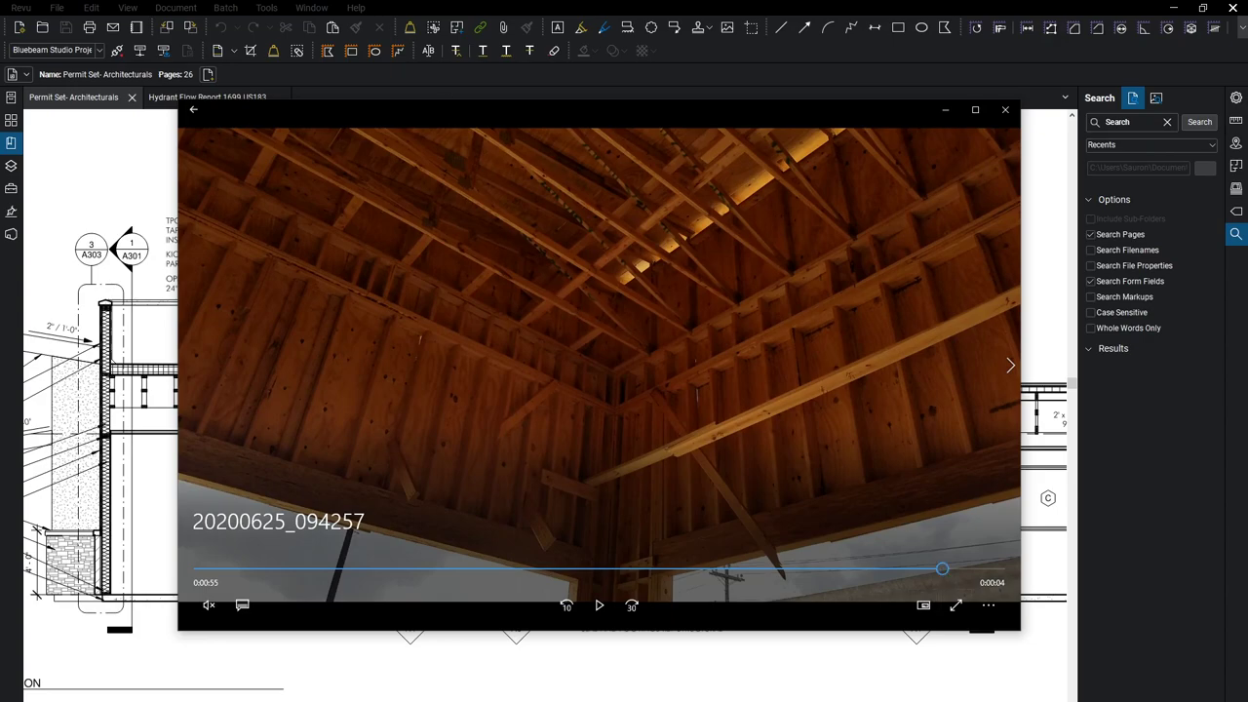
pyautogui.hotkey('alt', 'F4')
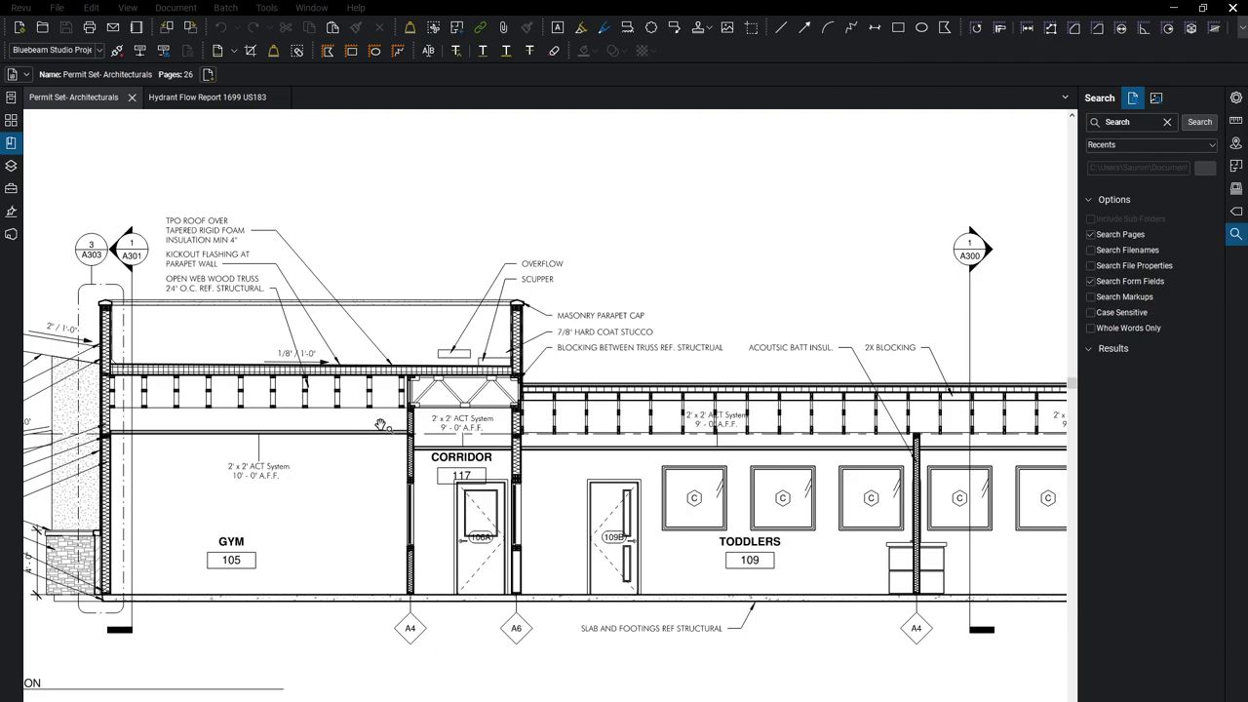
# Leave the building sections and go forward to the sheet with the perspective plan and front 3D views.
pyautogui.click(640, 516)
pyautogui.scroll(-2, 640, 516)
pyautogui.scroll(-3, 789, 546)
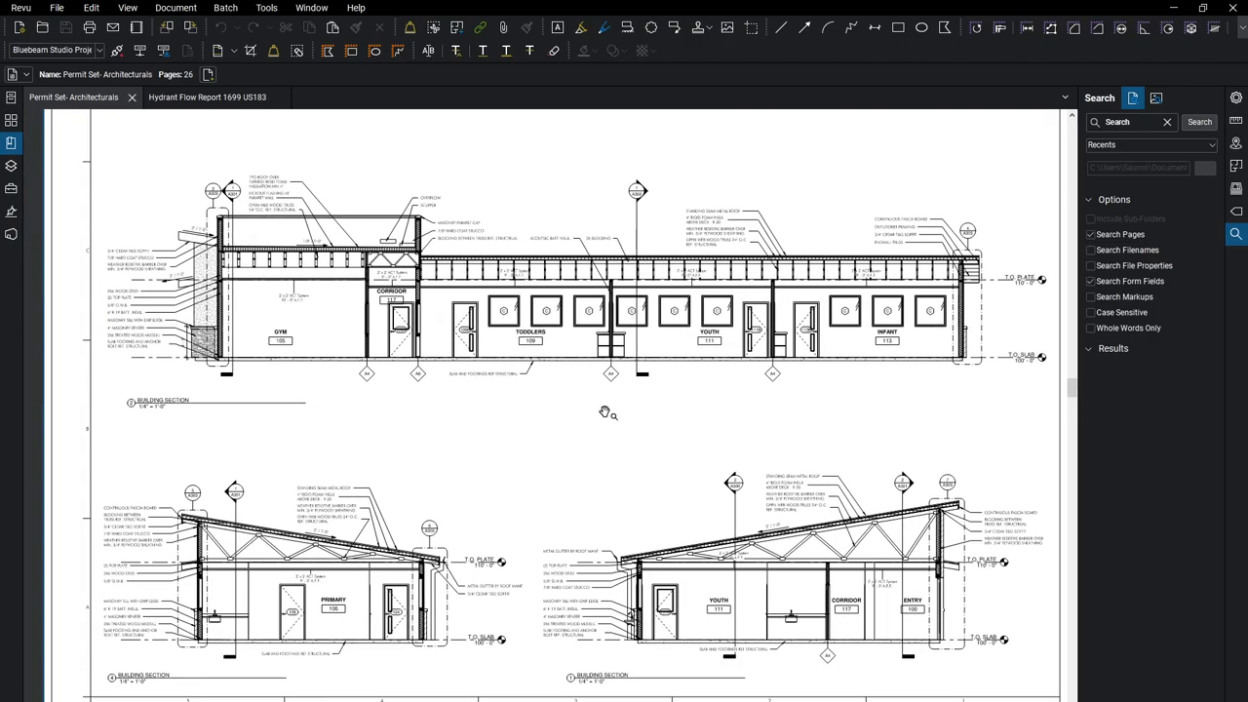
pyautogui.press('pagedown')
pyautogui.press('pagedown')
pyautogui.press('pagedown')
pyautogui.press('pagedown')
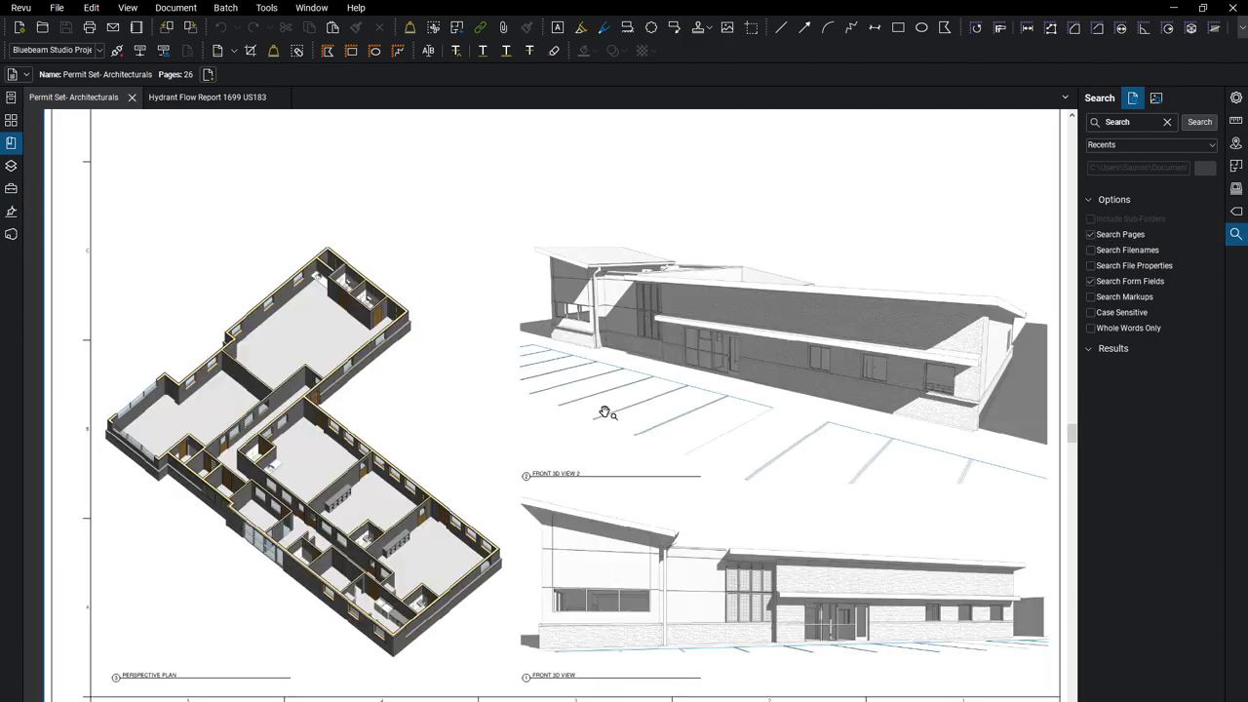
# Examine the room layout on the perspective plan and compare it with the roofs in the two front 3D views.
pyautogui.scroll(3, 302, 539)
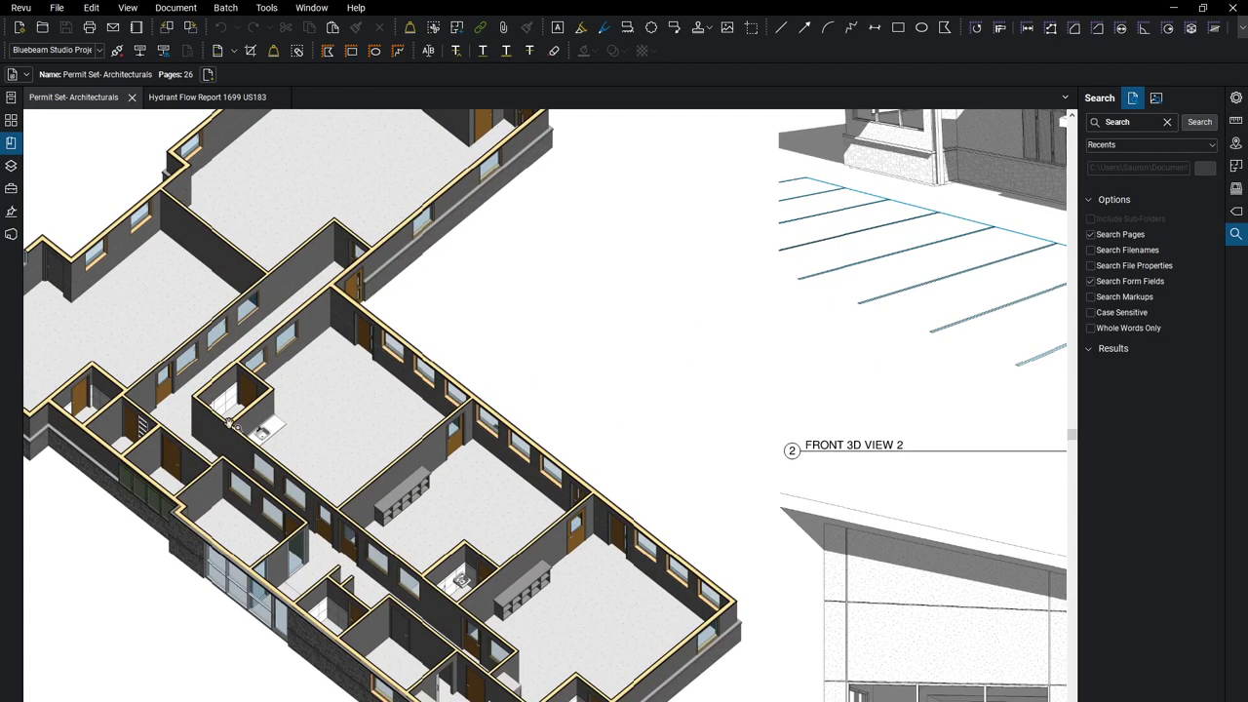
pyautogui.moveTo(205, 506); pyautogui.dragTo(447, 613)
pyautogui.scroll(-2, 356, 368)
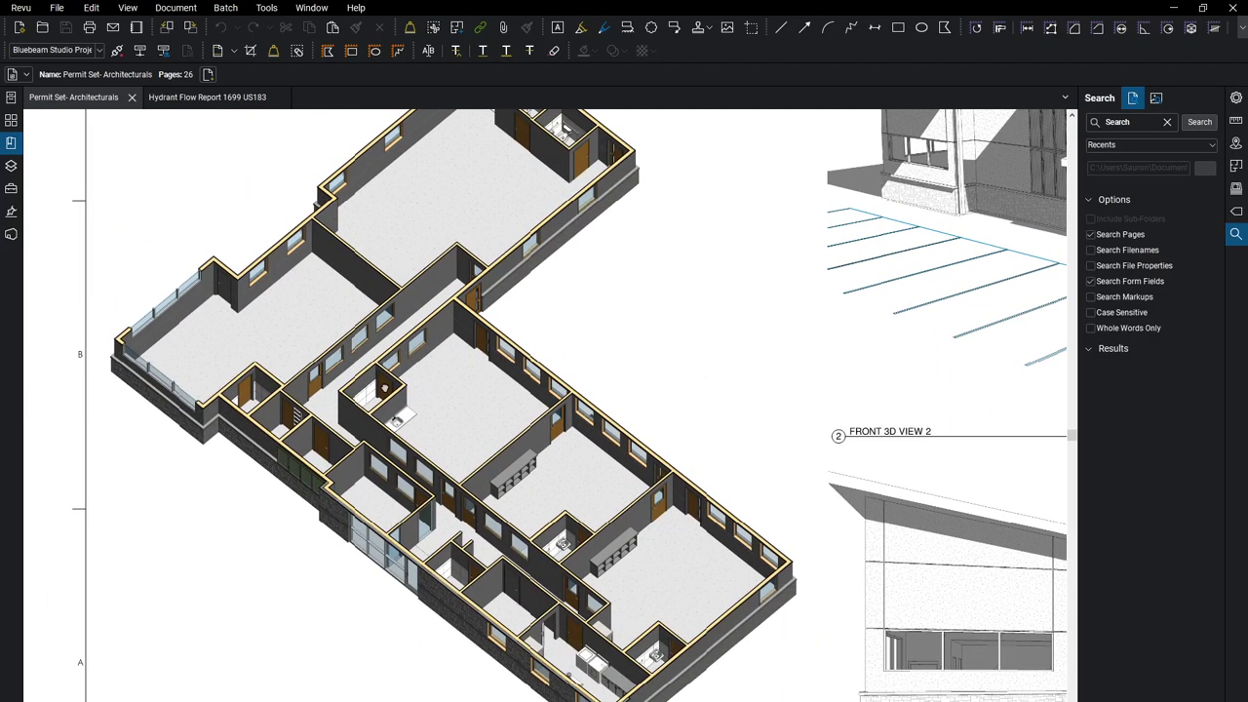
pyautogui.scroll(-2, 535, 372)
pyautogui.scroll(2, 409, 435)
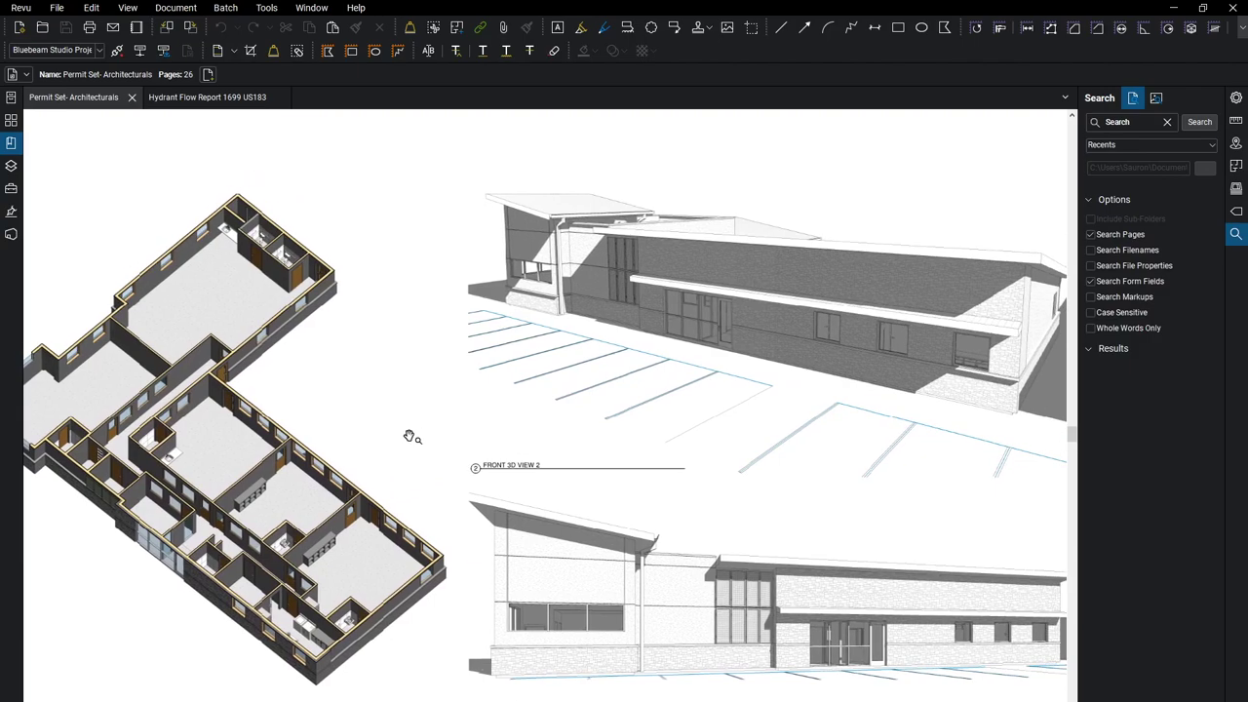
pyautogui.moveTo(911, 454); pyautogui.dragTo(868, 490)
pyautogui.scroll(1, 702, 487)
pyautogui.moveTo(702, 488); pyautogui.dragTo(777, 479)
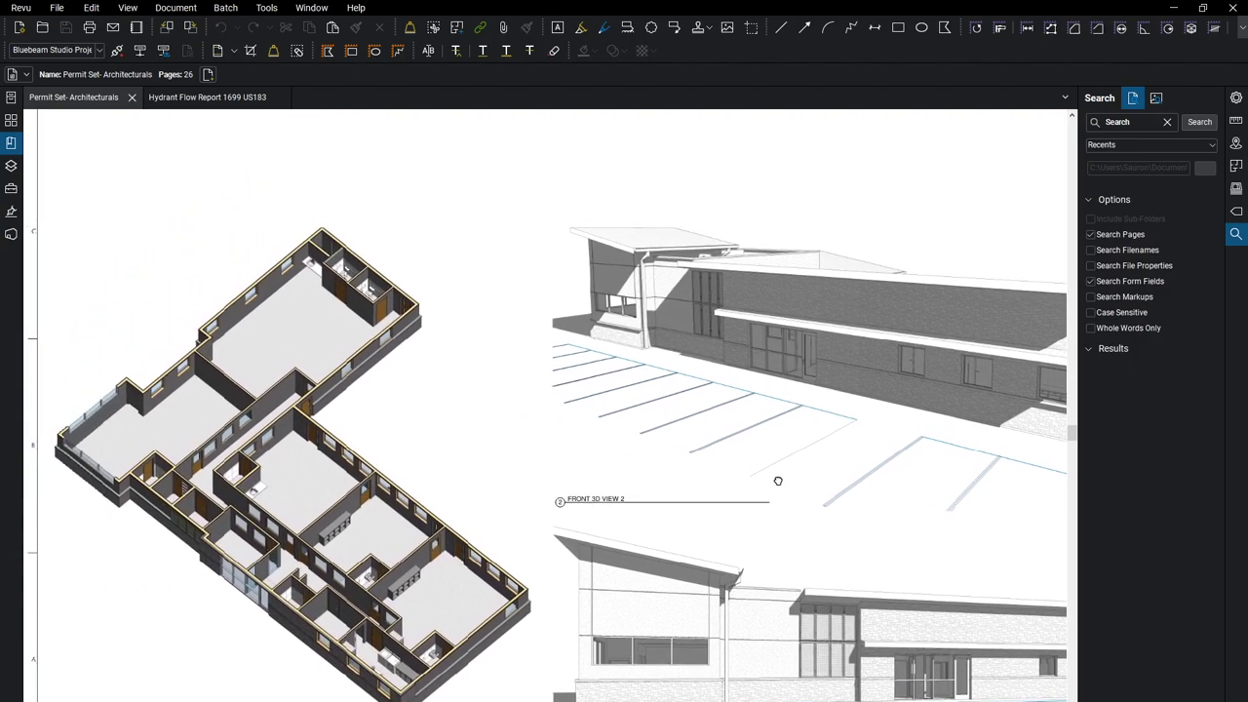
pyautogui.scroll(-1, 459, 476)
pyautogui.scroll(1, 460, 475)
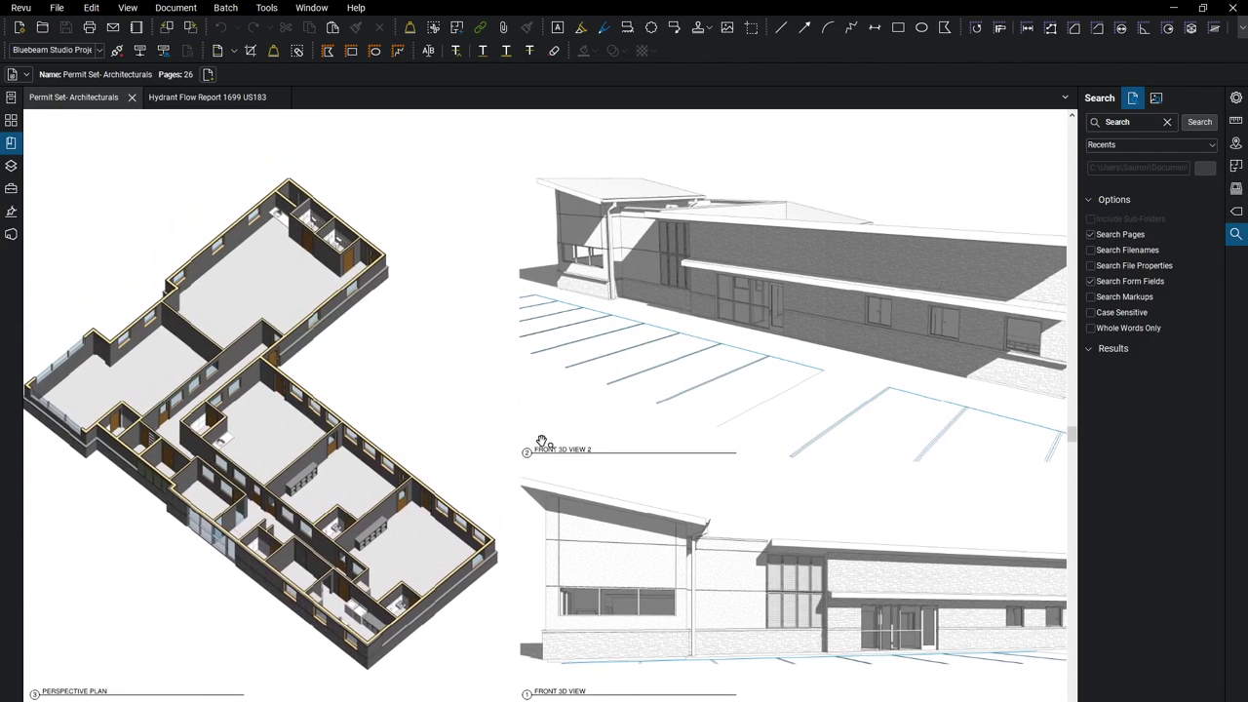
# Review the two wall section sheets and continue to the foundation, wall, ceiling and roof details.
pyautogui.press('pagedown')
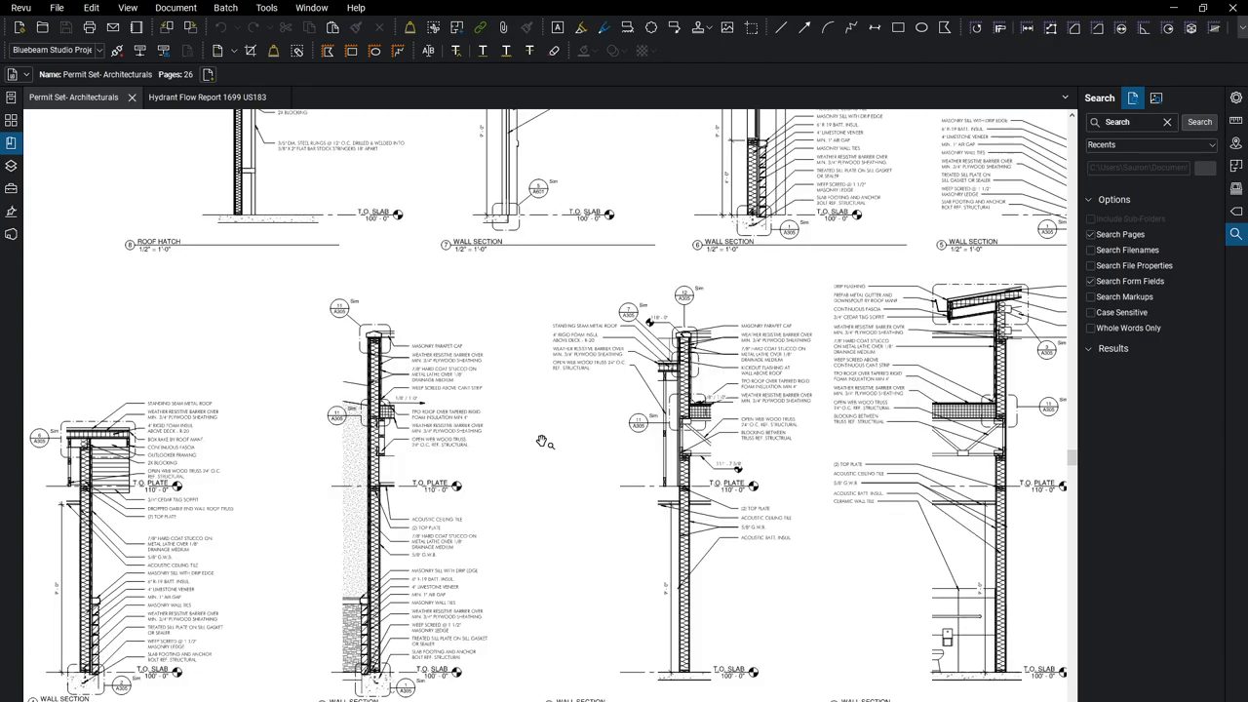
pyautogui.scroll(-3, 543, 443)
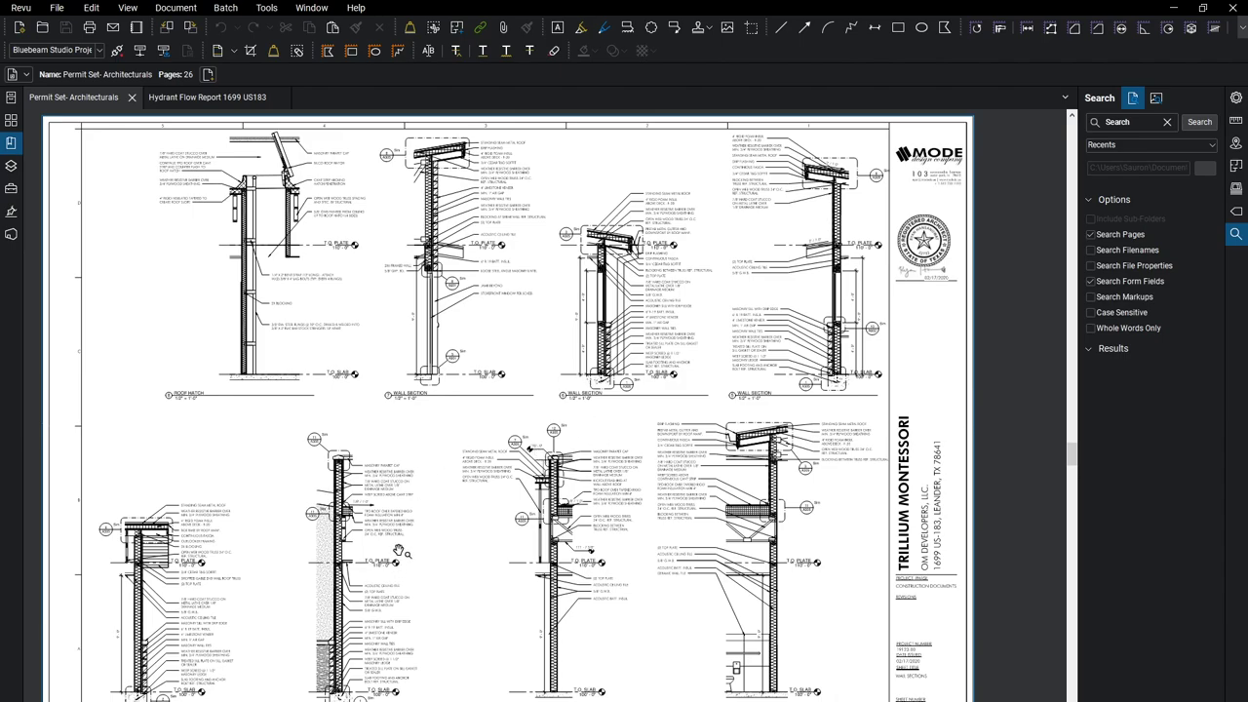
pyautogui.press('pagedown')
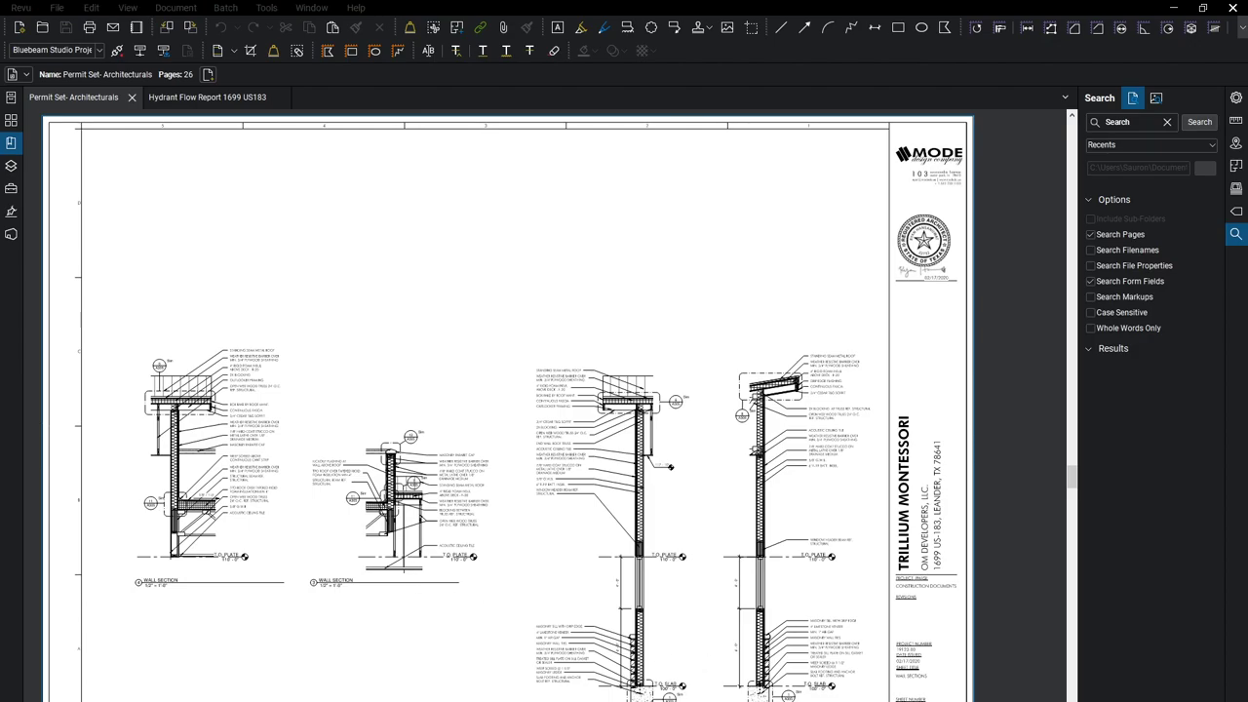
pyautogui.click(639, 497)
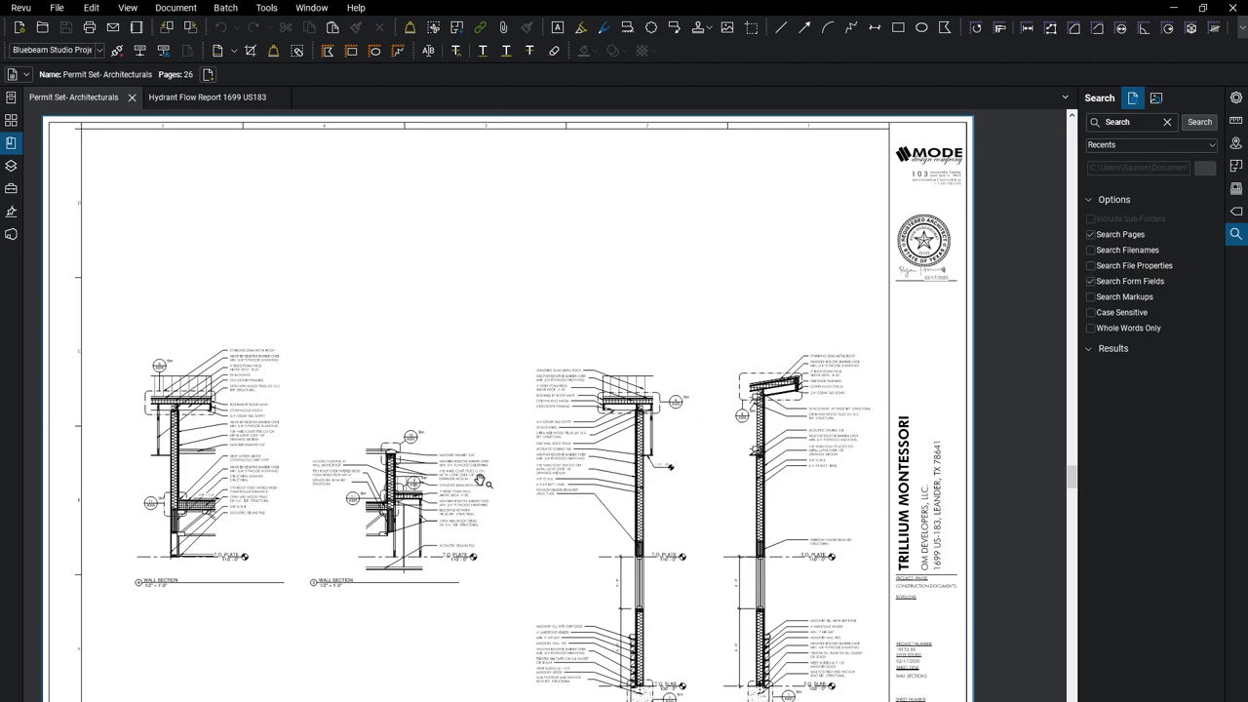
pyautogui.press('pagedown')
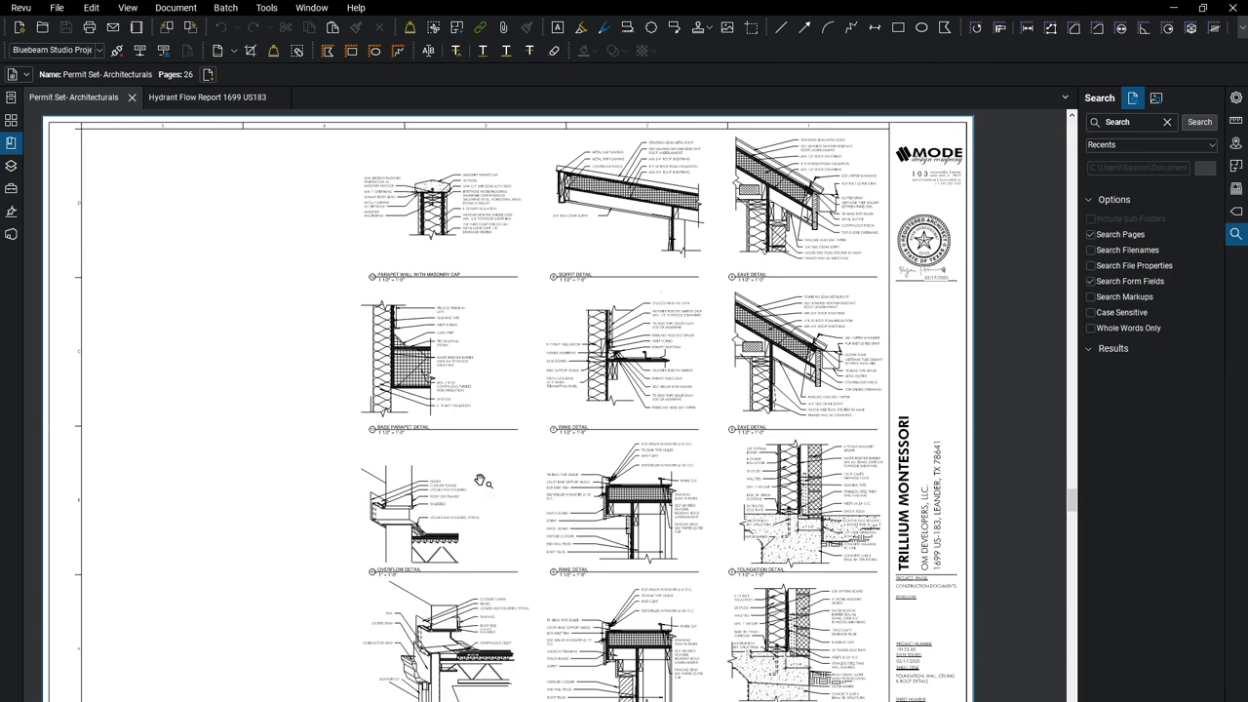
# Page through the enlarged plans, interior elevations, millwork, door and window details, and partition legend up to the finish schedule.
pyautogui.scroll(-1, 482, 480)
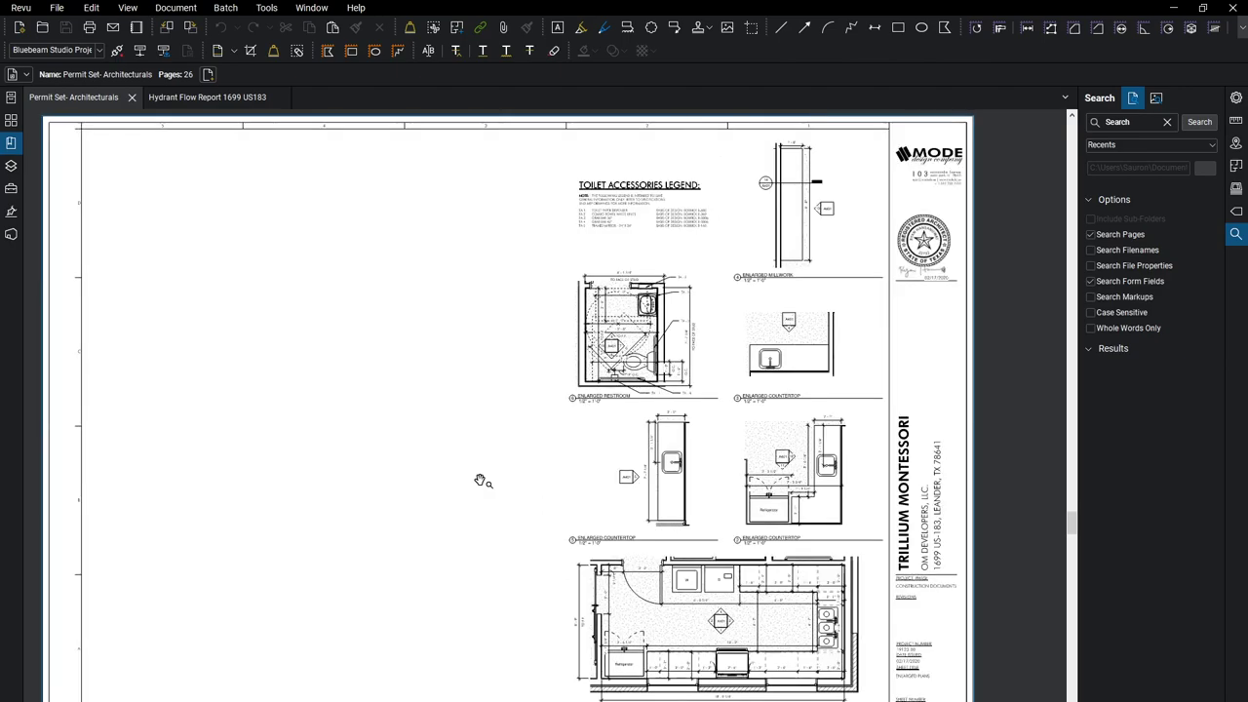
pyautogui.scroll(-1, 482, 480)
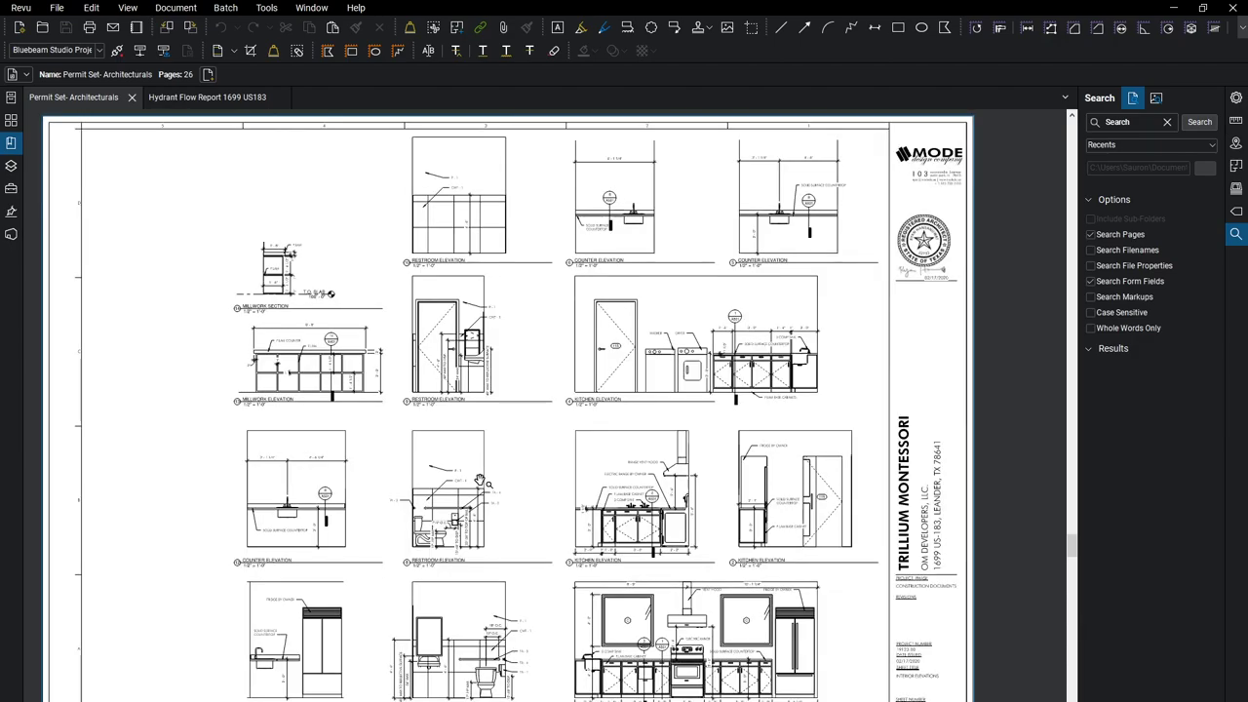
pyautogui.scroll(-1, 482, 481)
pyautogui.scroll(-1, 482, 481)
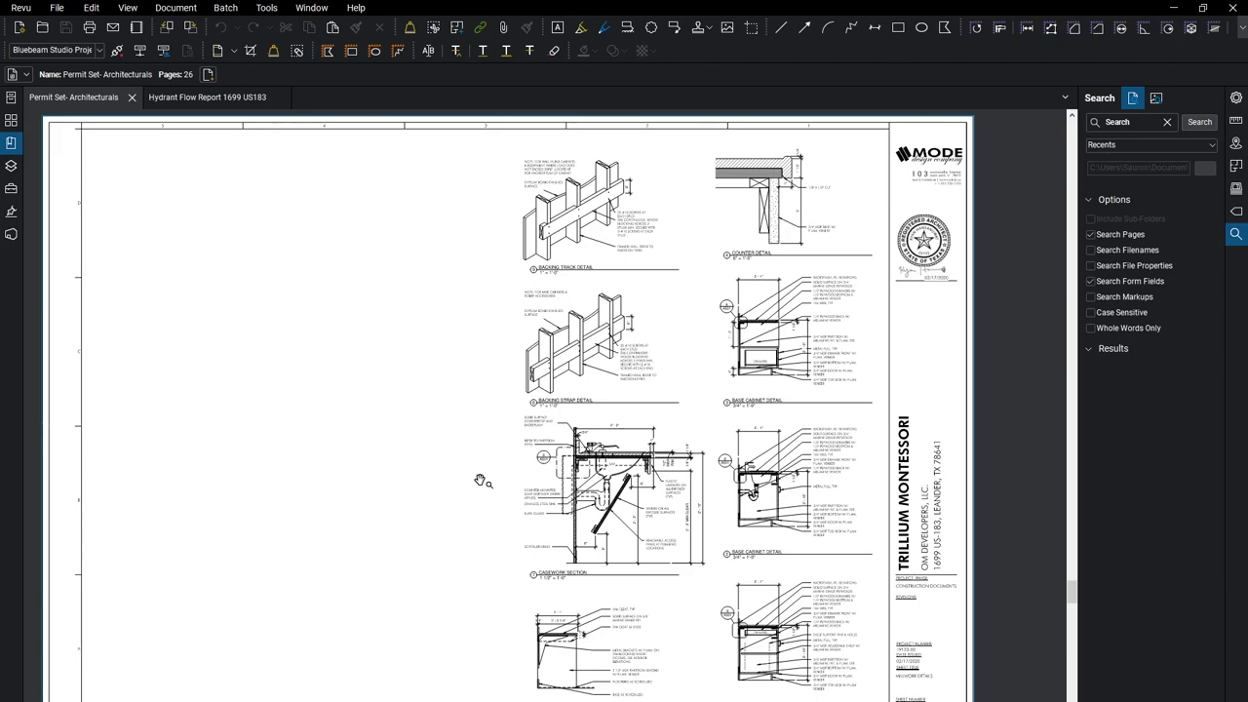
pyautogui.scroll(-1, 482, 480)
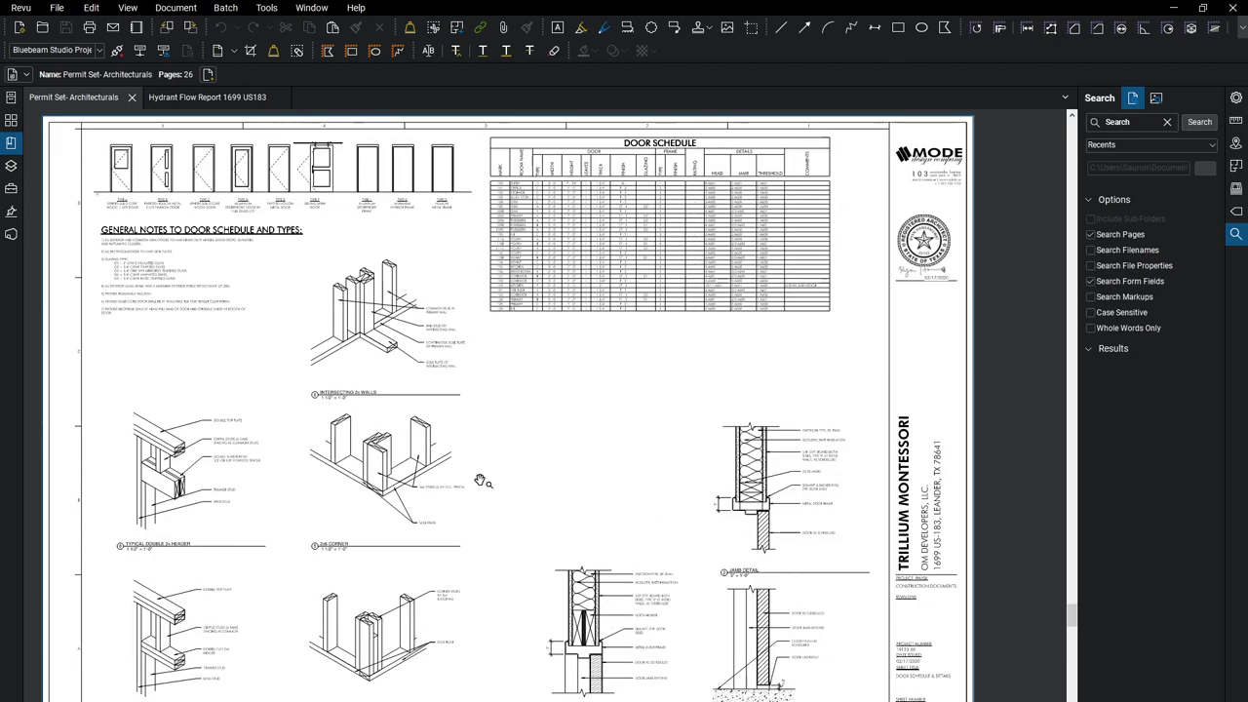
pyautogui.scroll(-1, 482, 480)
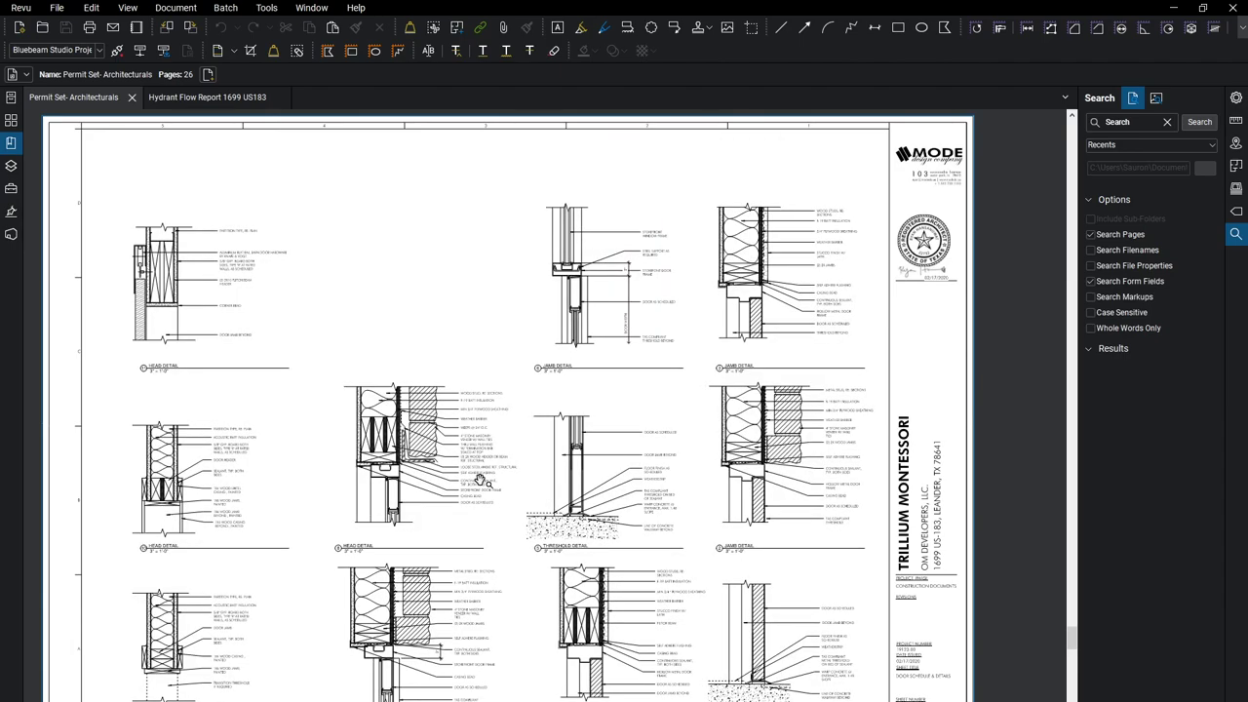
pyautogui.scroll(-1, 479, 480)
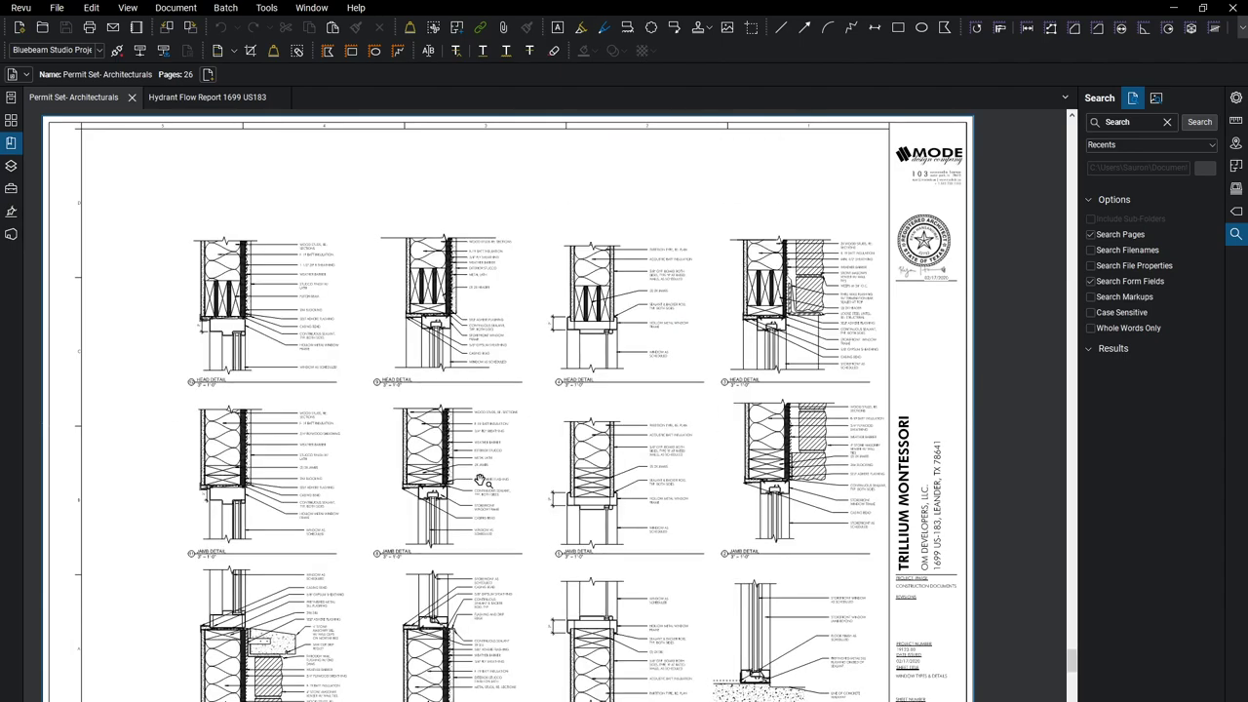
pyautogui.scroll(-1, 481, 481)
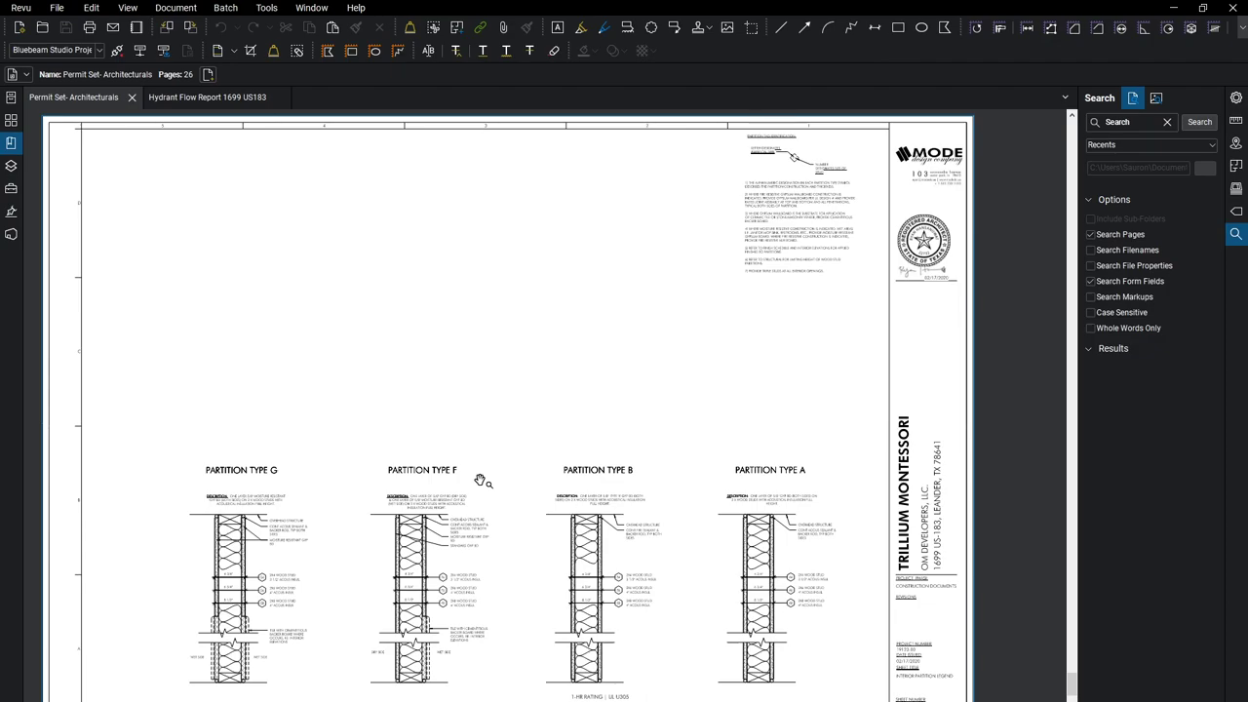
pyautogui.press('Right')
pyautogui.press('Left')
pyautogui.press('Right')
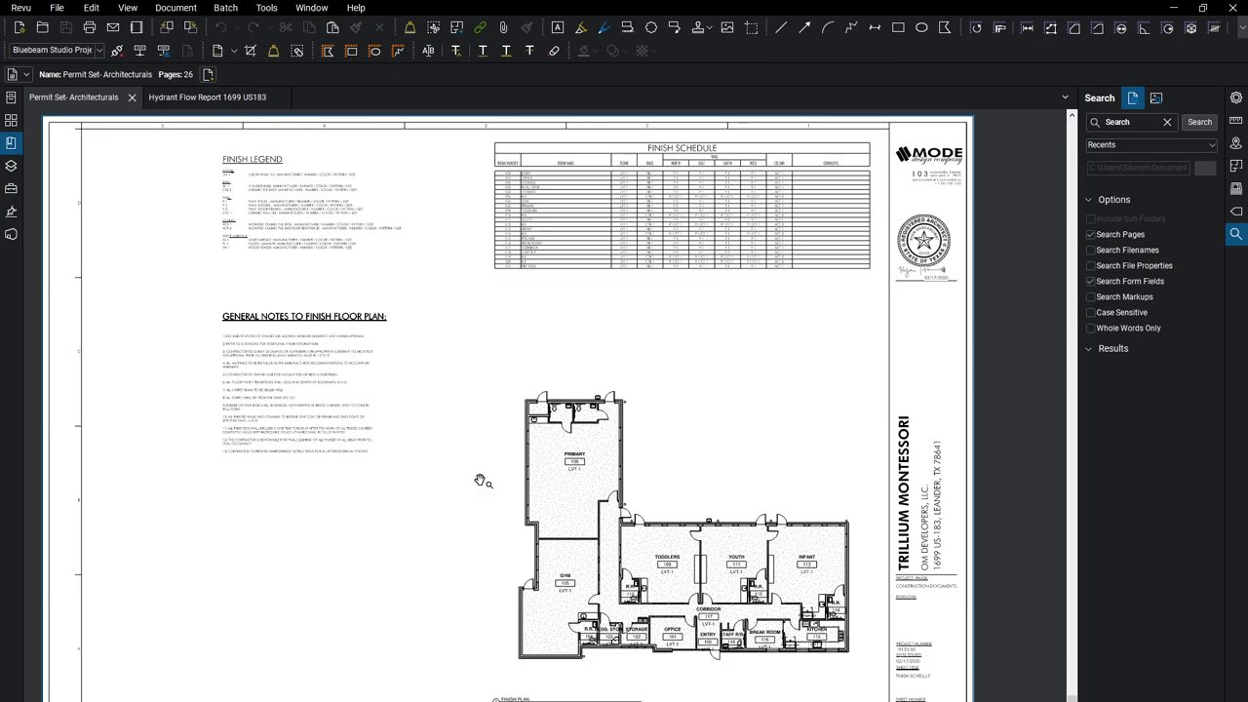
# Page back from the finish schedule past the roof details and wall sections to the 3D views sheet.
pyautogui.press('Left')
pyautogui.press('Left')
pyautogui.press('Left')
pyautogui.press('Left')
pyautogui.press('Left')
pyautogui.press('Left')
pyautogui.press('Left')
pyautogui.press('Left')
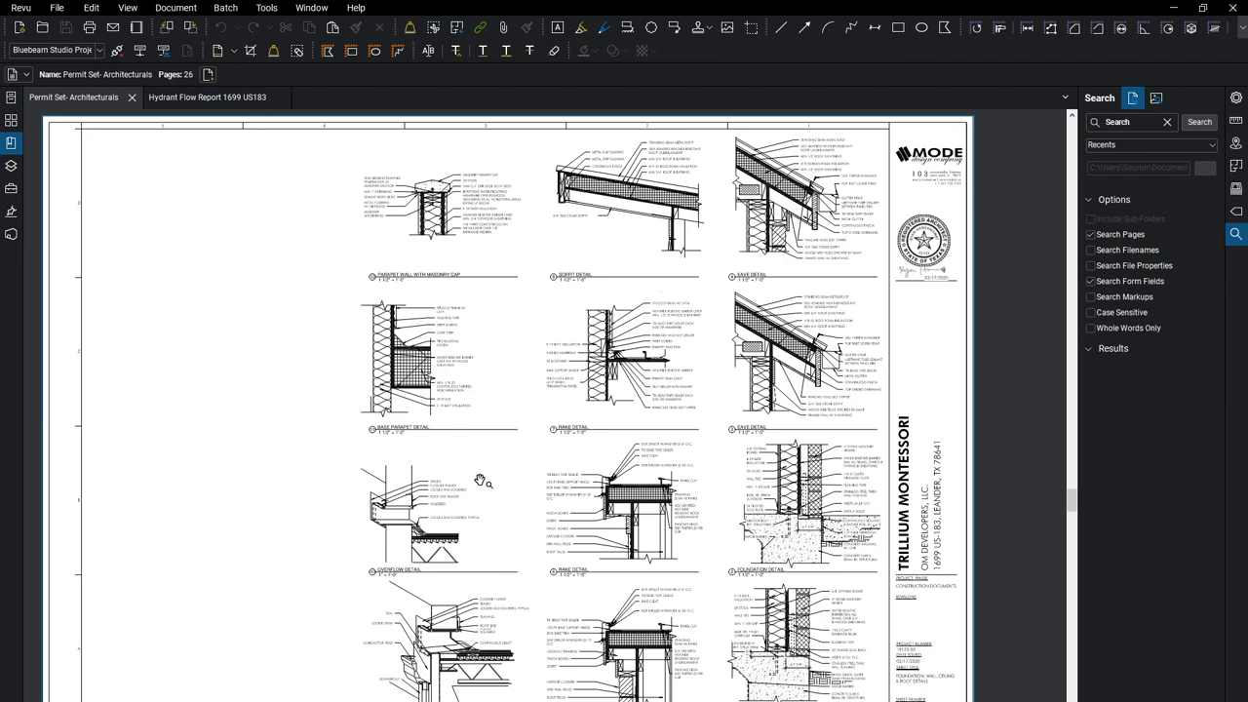
pyautogui.press('Left')
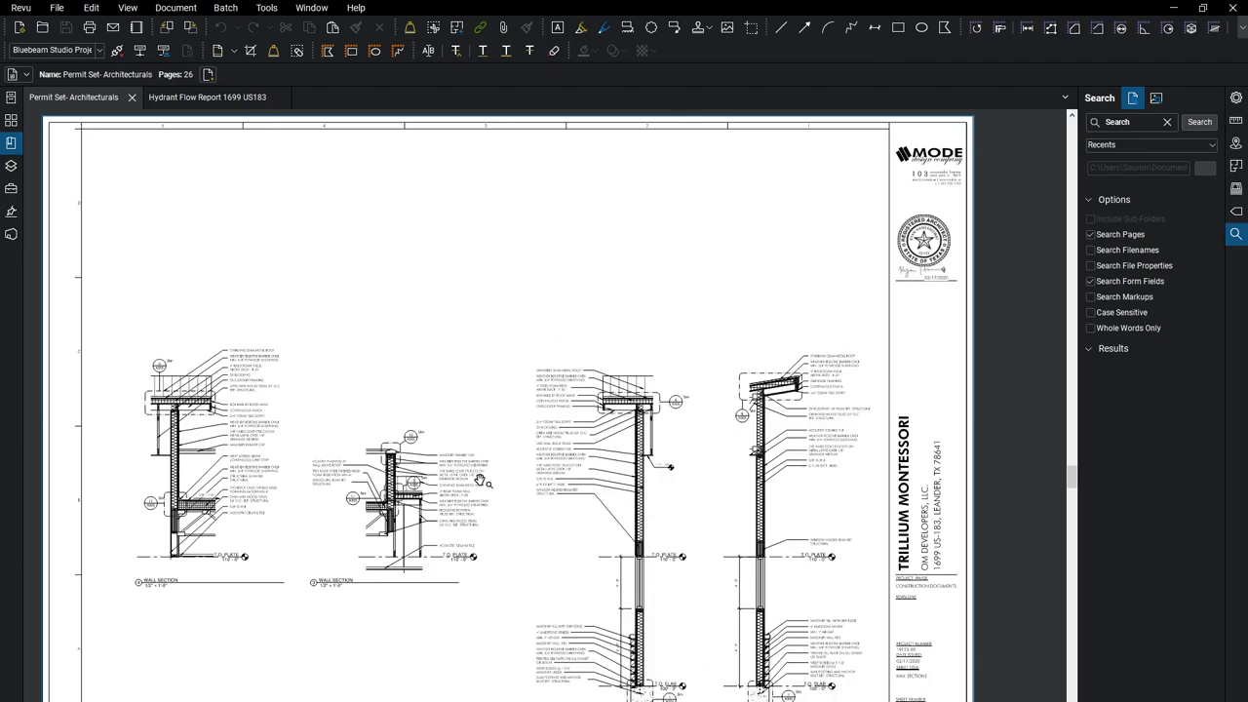
pyautogui.press('Left')
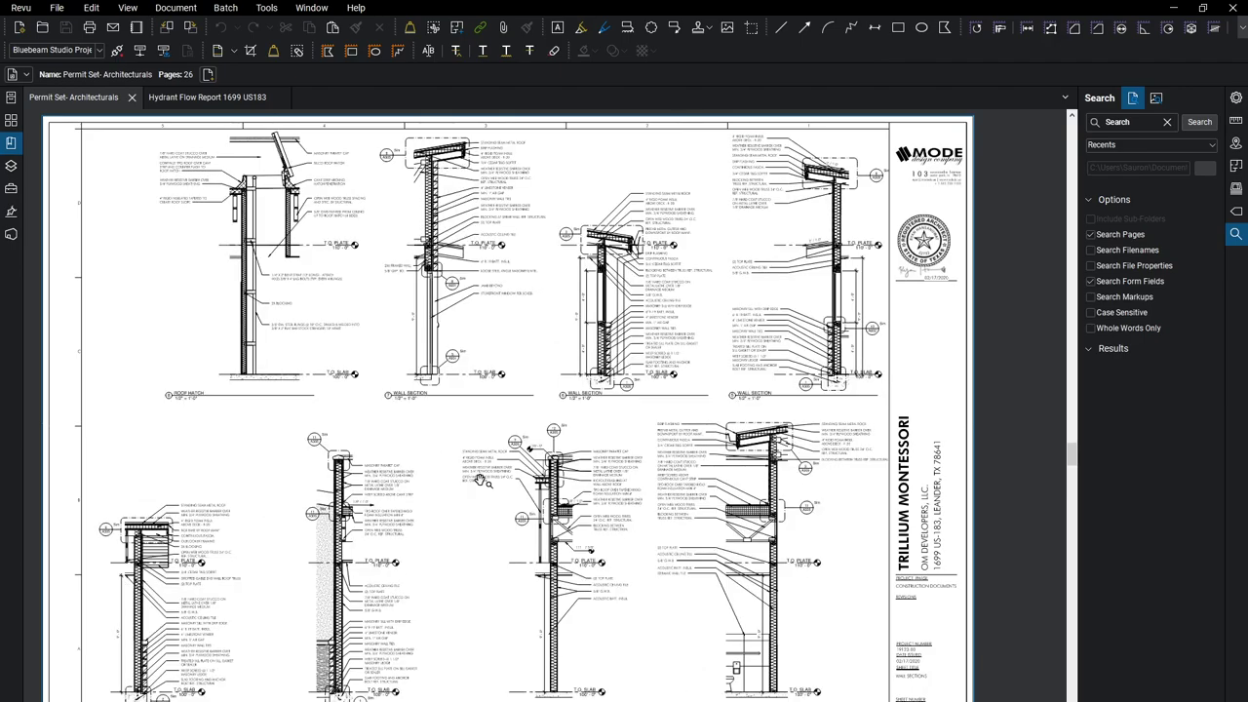
pyautogui.press('Left')
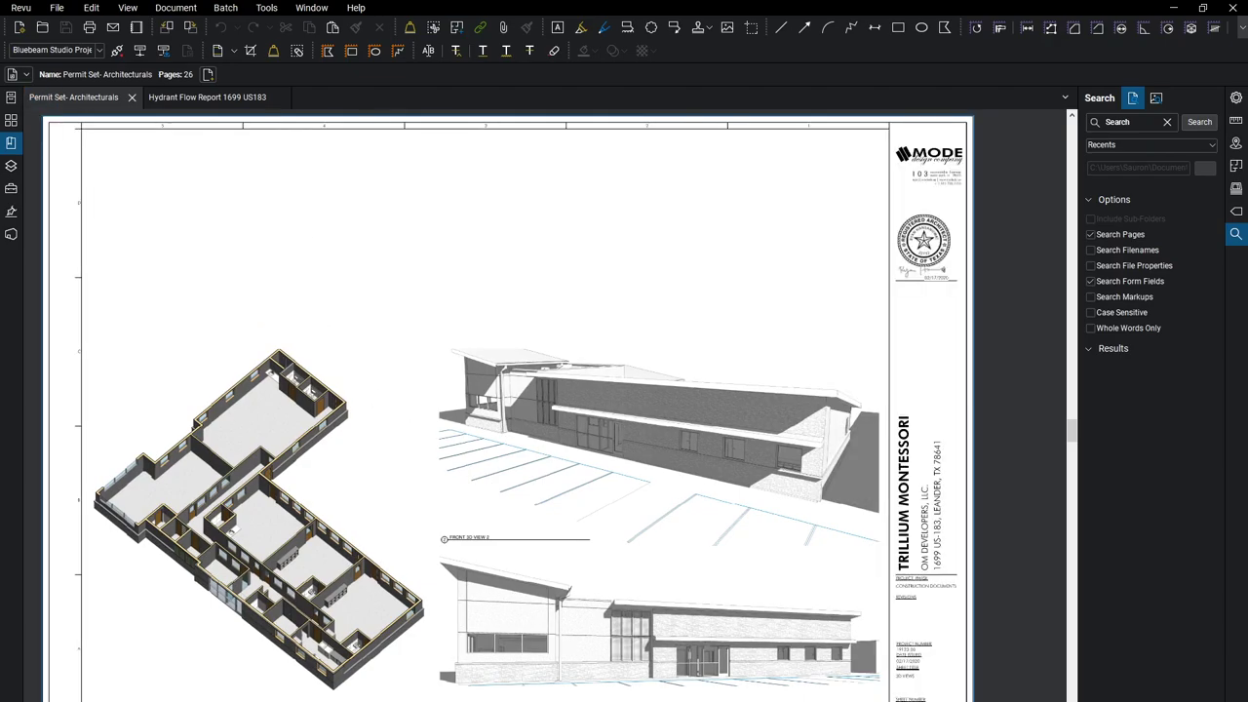
# Page back from the 3D views sheet past the building sections and first floor dimension plan to reflected ceiling plan A103.
pyautogui.hotkey('alt', 'Tab')
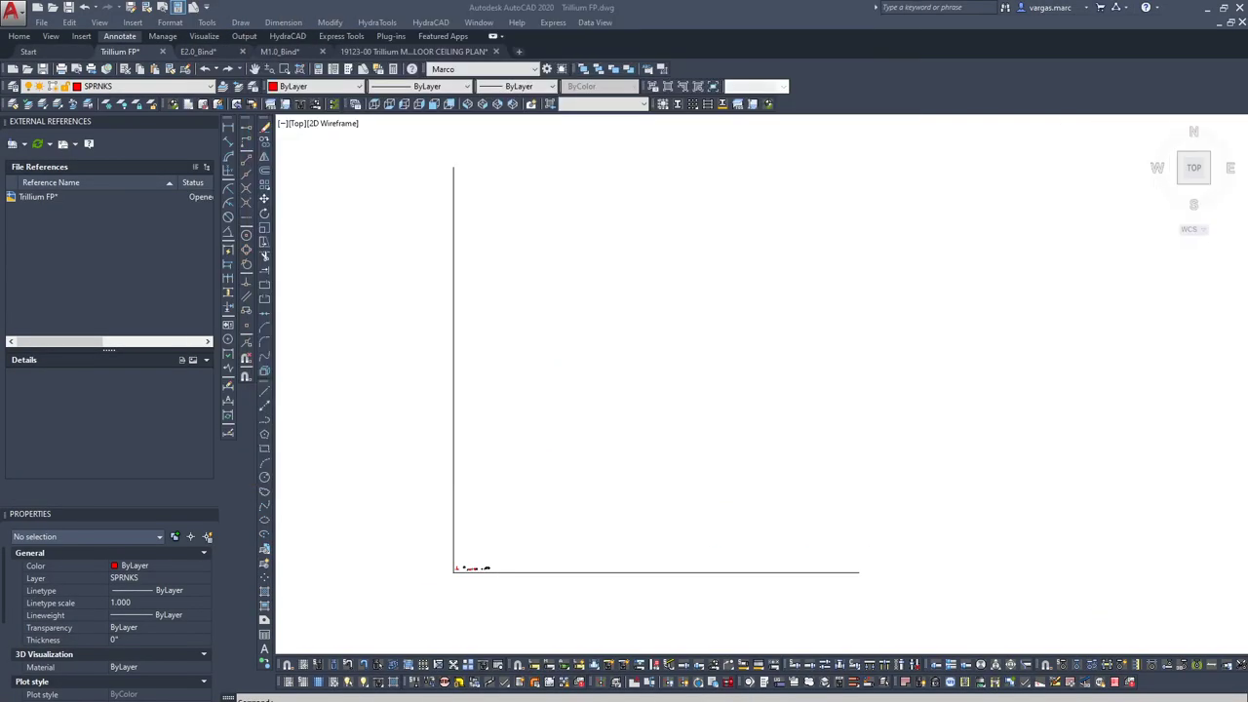
pyautogui.hotkey('alt', 'Tab')
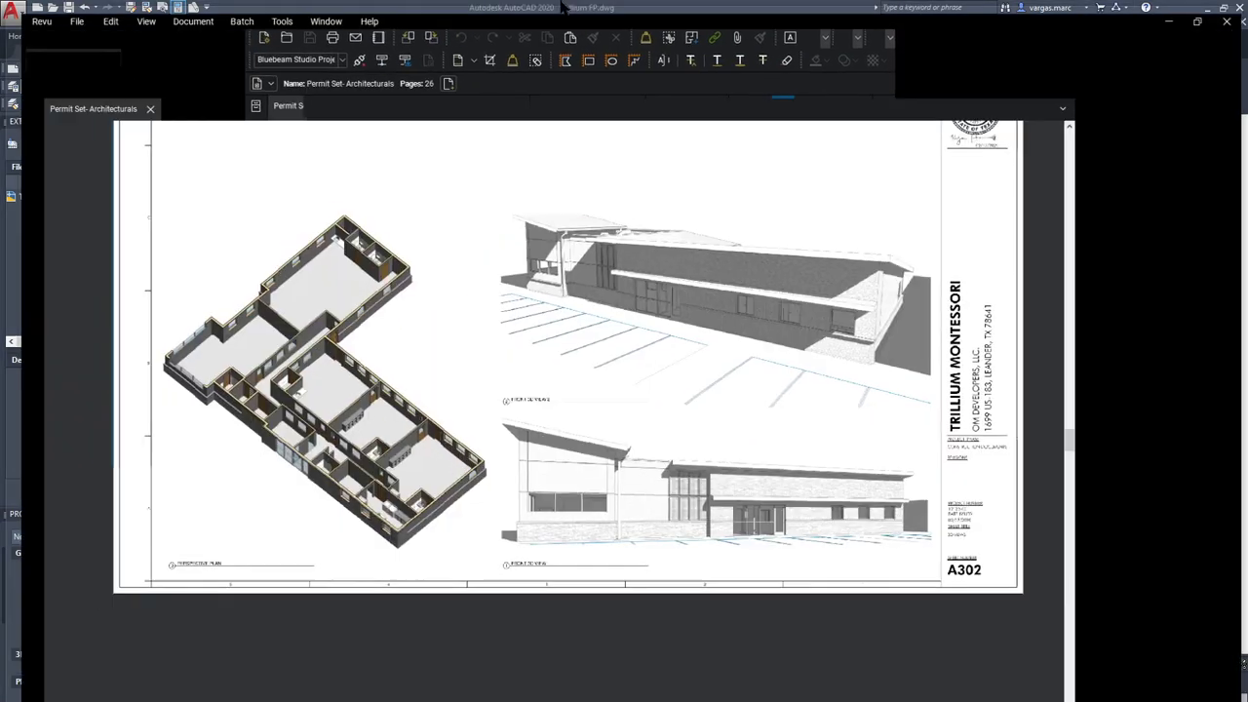
pyautogui.press('Left')
pyautogui.press('Left')
pyautogui.press('Left')
pyautogui.press('Left')
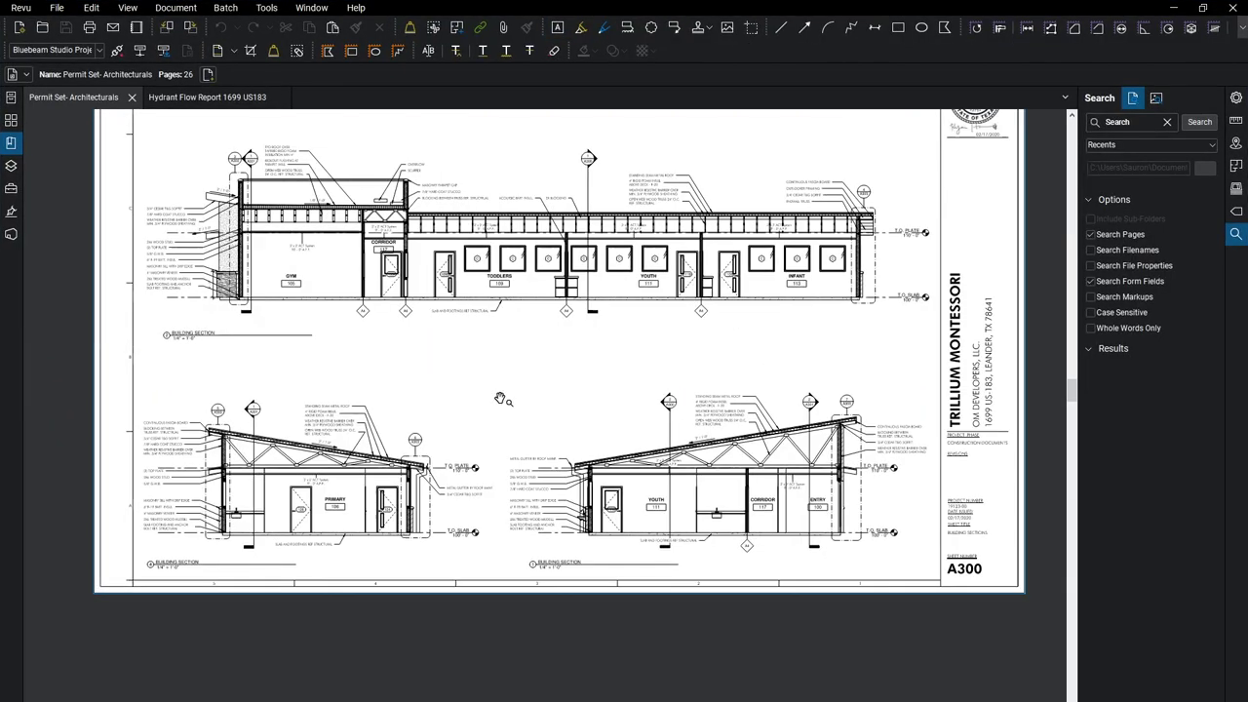
pyautogui.press('Left')
pyautogui.press('Left')
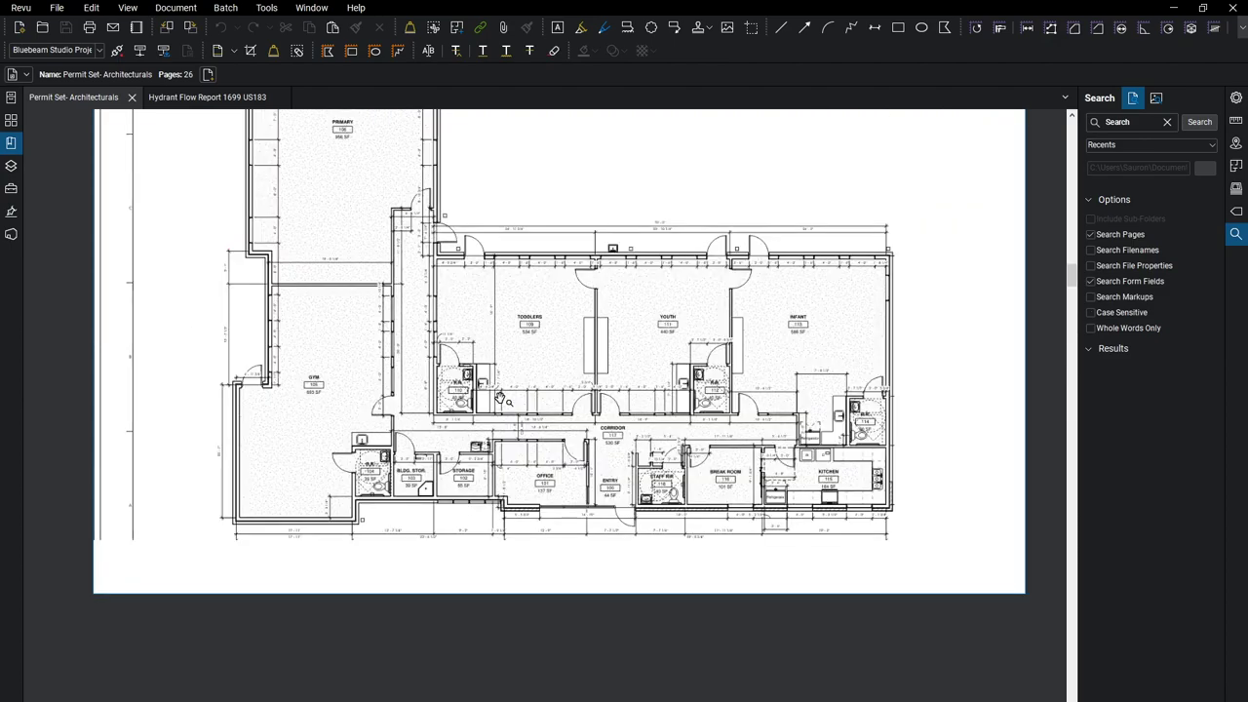
pyautogui.scroll(2, 500, 398)
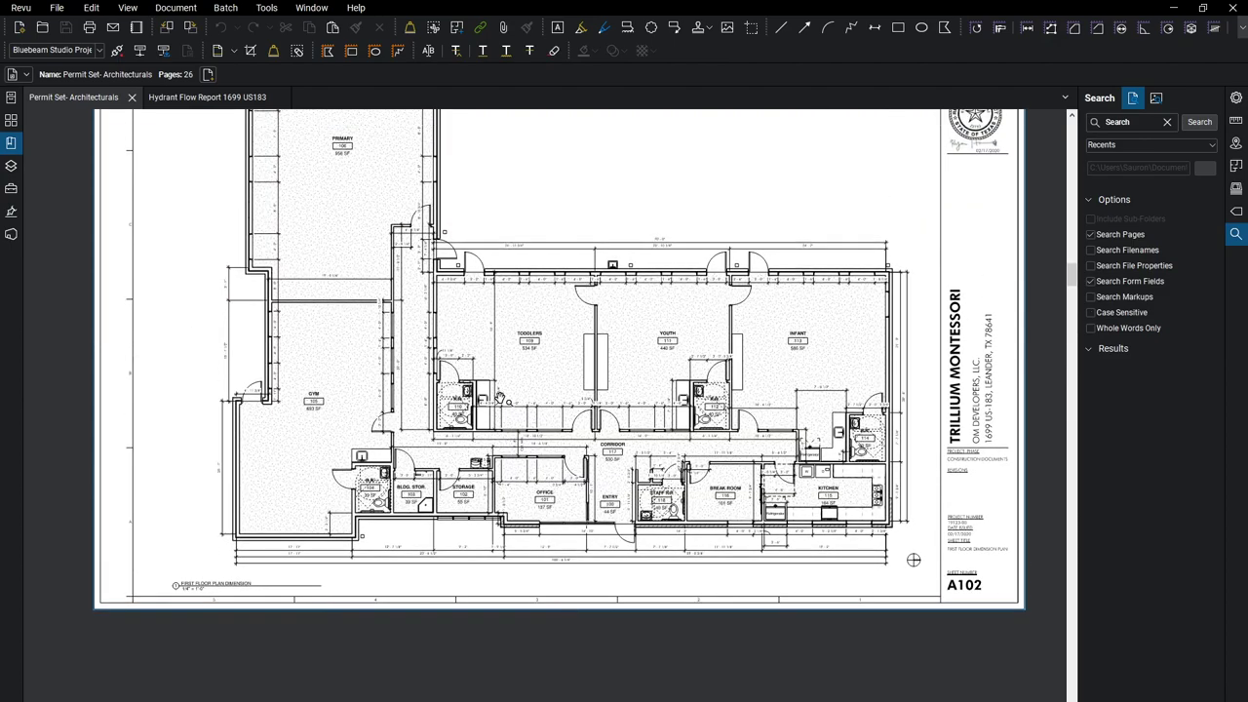
pyautogui.press('Right')
pyautogui.scroll(1, 500, 397)
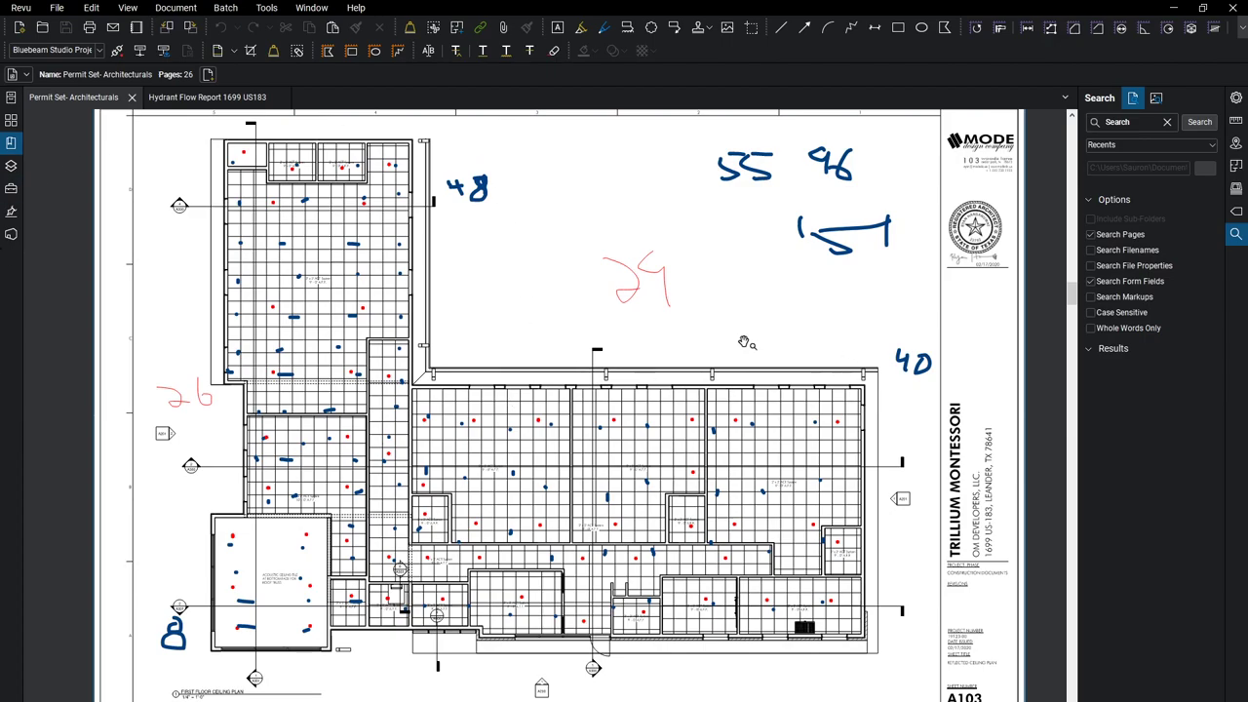
# Examine the red and blue marks and ceiling height notes over the three classrooms and the primary room.
pyautogui.scroll(5, 537, 539)
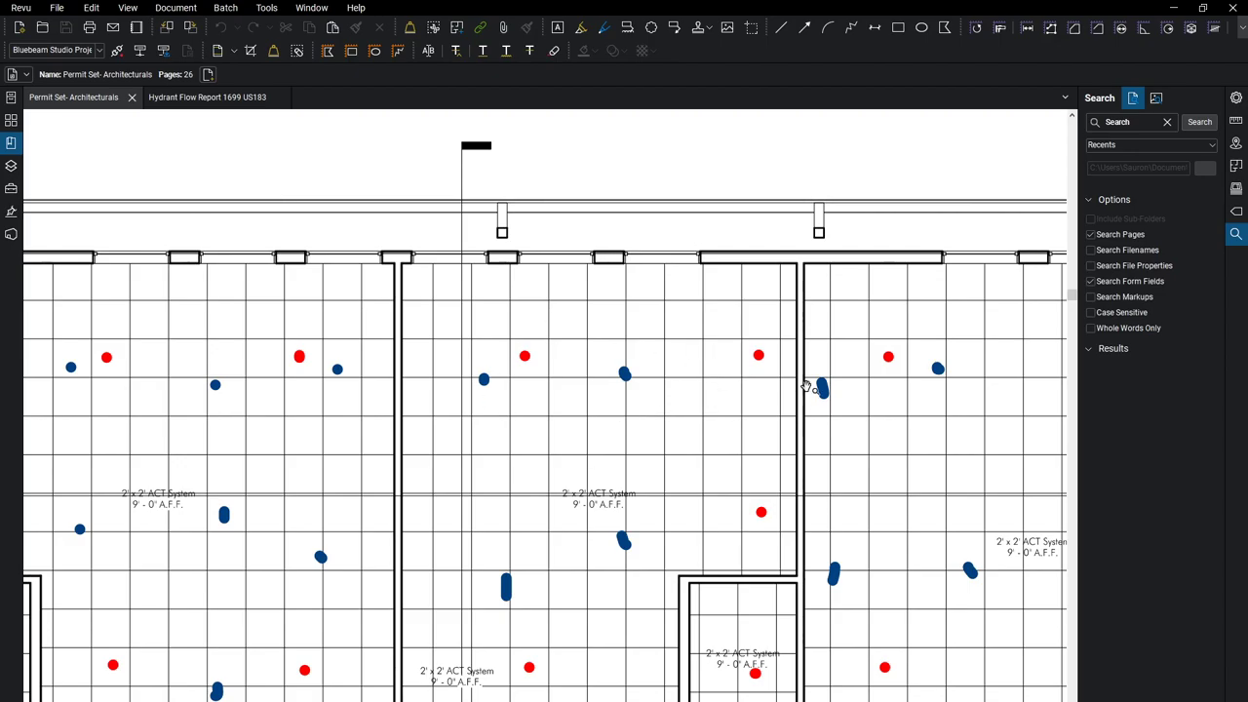
pyautogui.moveTo(835, 502); pyautogui.dragTo(487, 423)
pyautogui.moveTo(635, 557); pyautogui.dragTo(879, 445)
pyautogui.scroll(-5, 780, 457)
pyautogui.moveTo(362, 426); pyautogui.dragTo(482, 445)
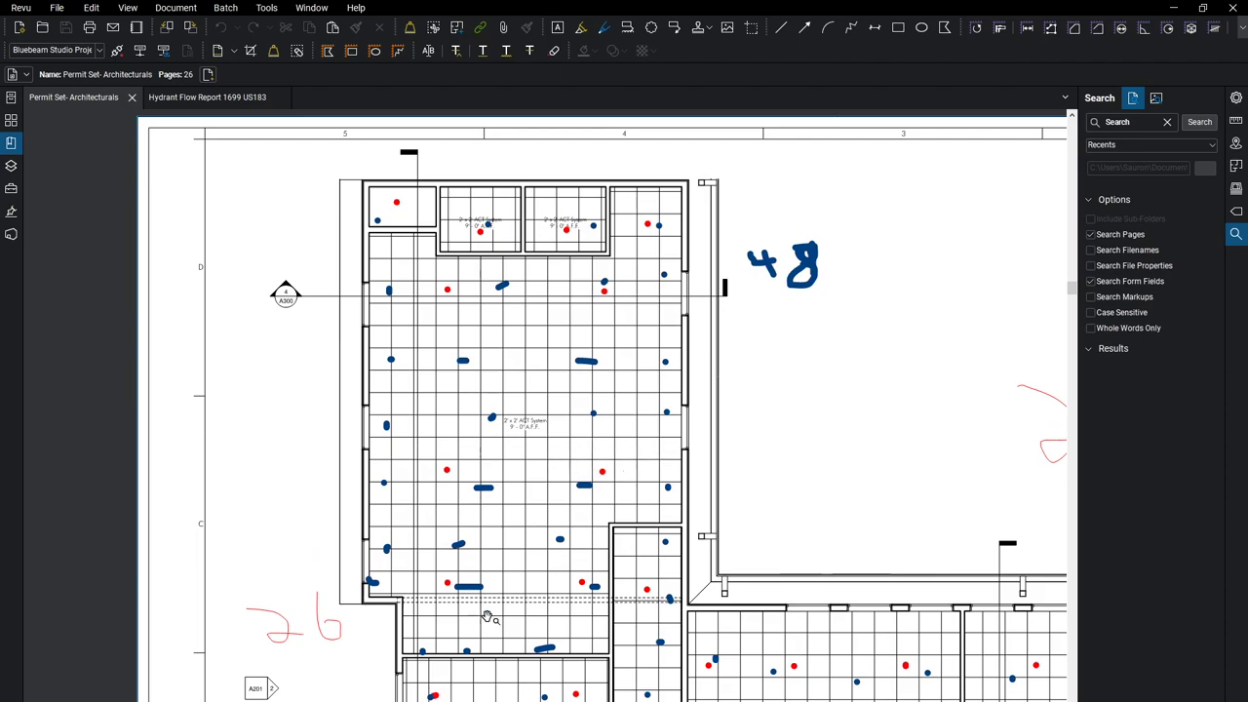
# Undo the stray shift of the blue marks and check the marked layout across the whole ceiling plan.
pyautogui.hotkey('ctrl', 'v')
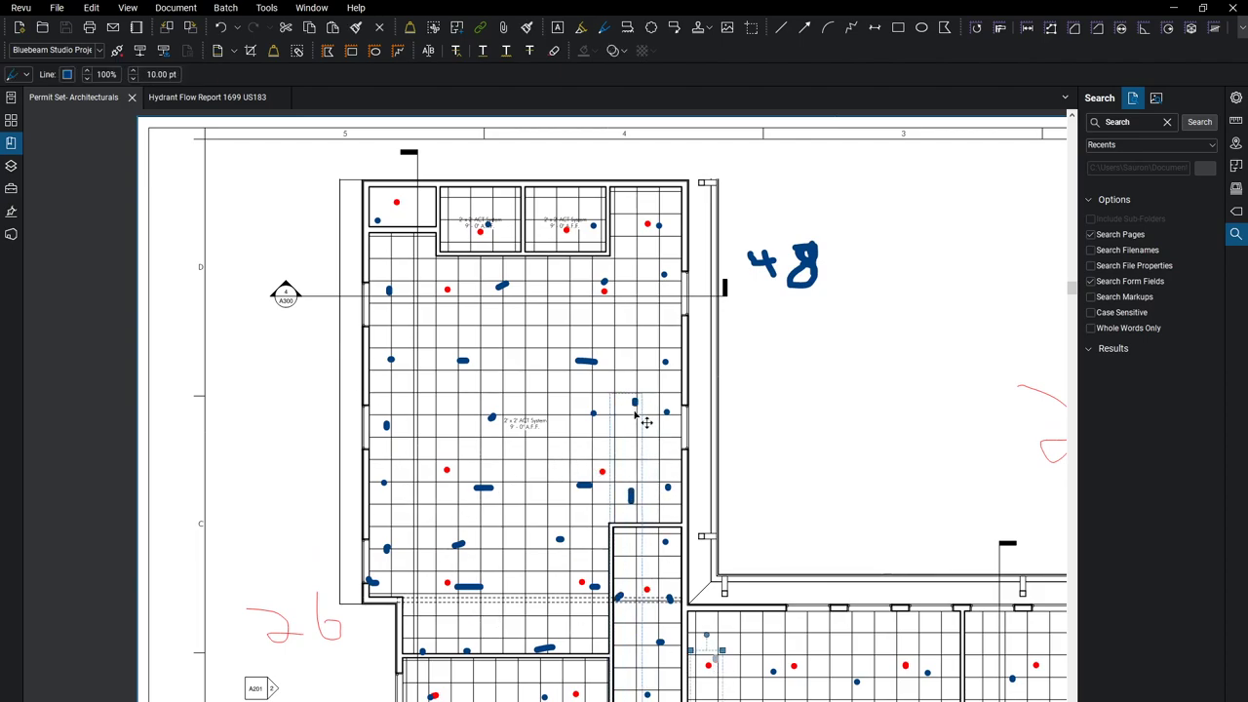
pyautogui.scroll(-2, 760, 516)
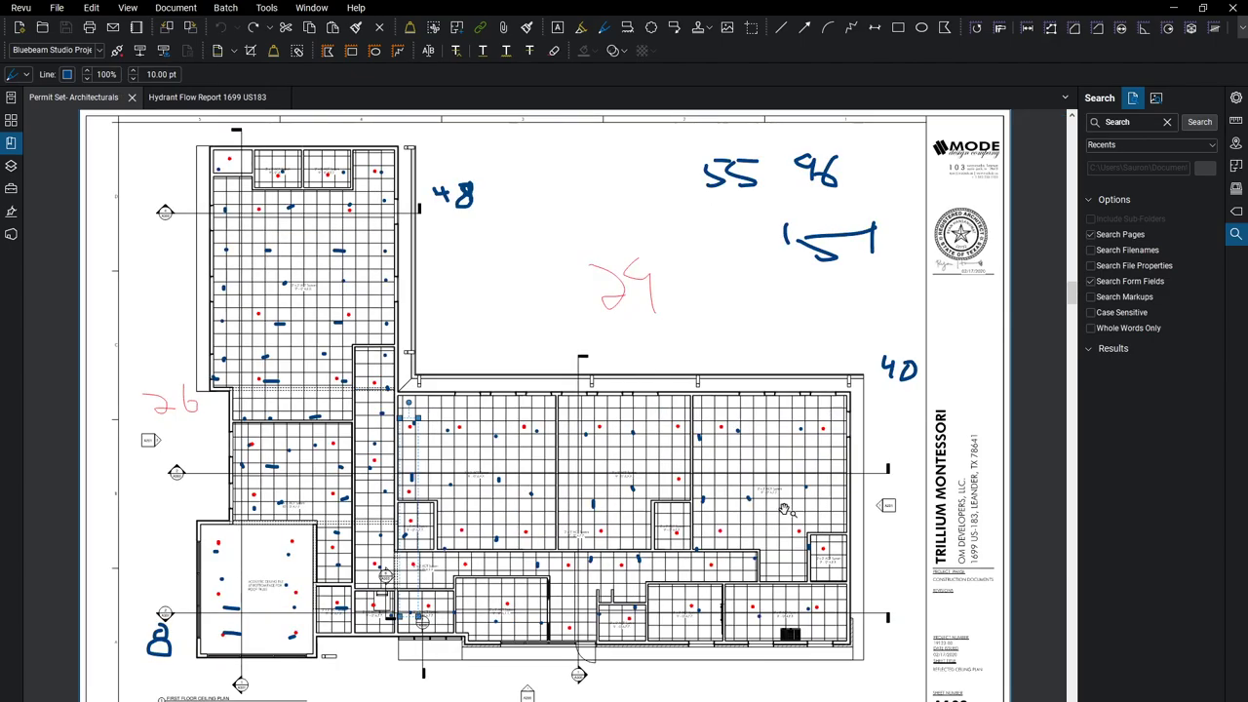
pyautogui.scroll(2, 447, 436)
pyautogui.scroll(3, 517, 556)
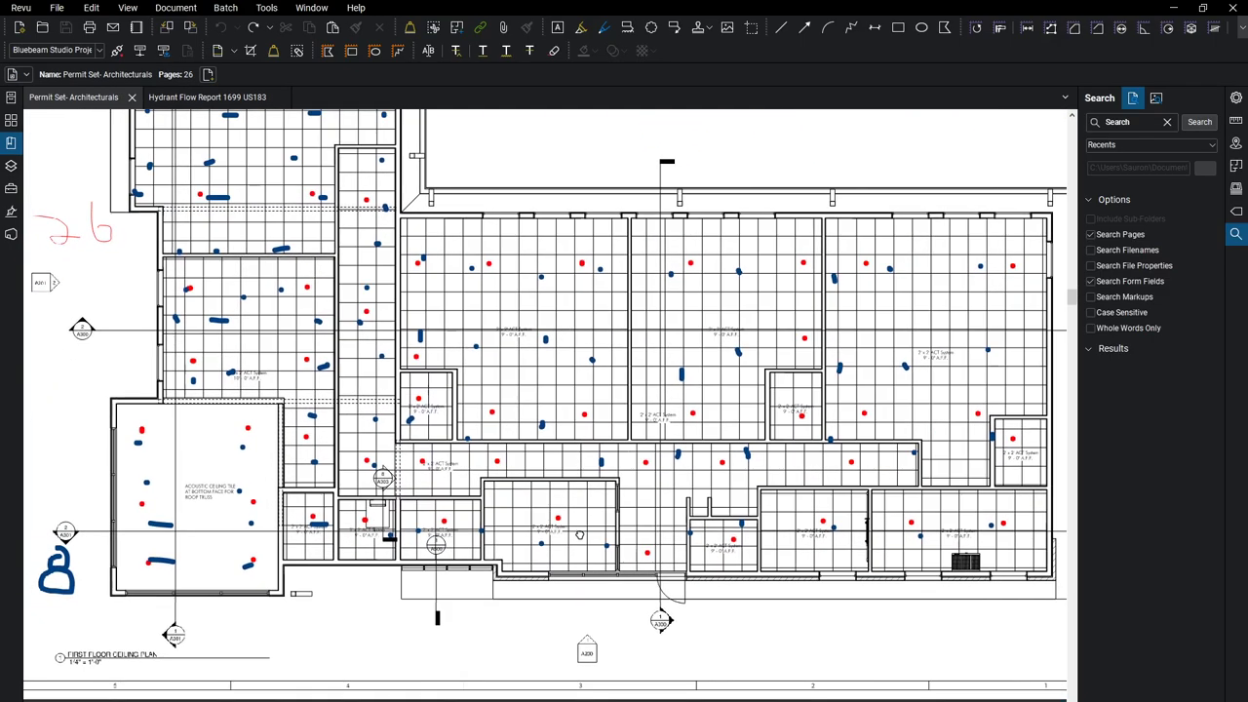
pyautogui.scroll(-3, 755, 510)
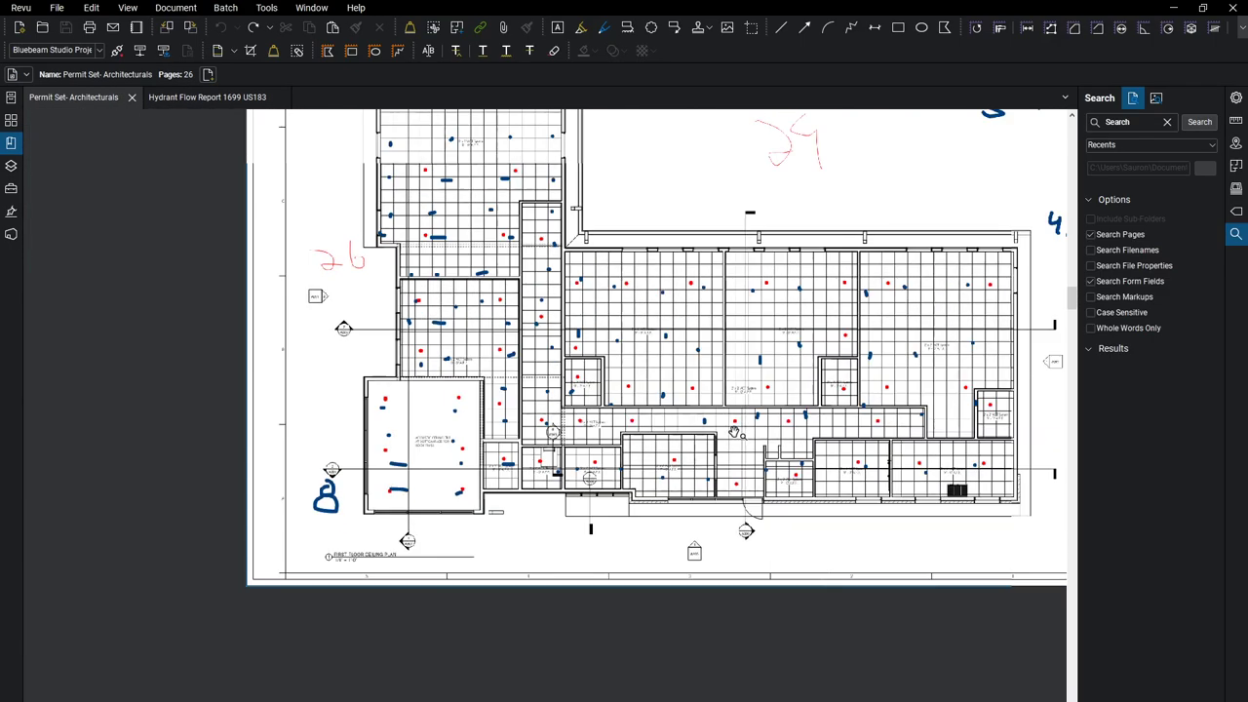
pyautogui.scroll(2, 745, 443)
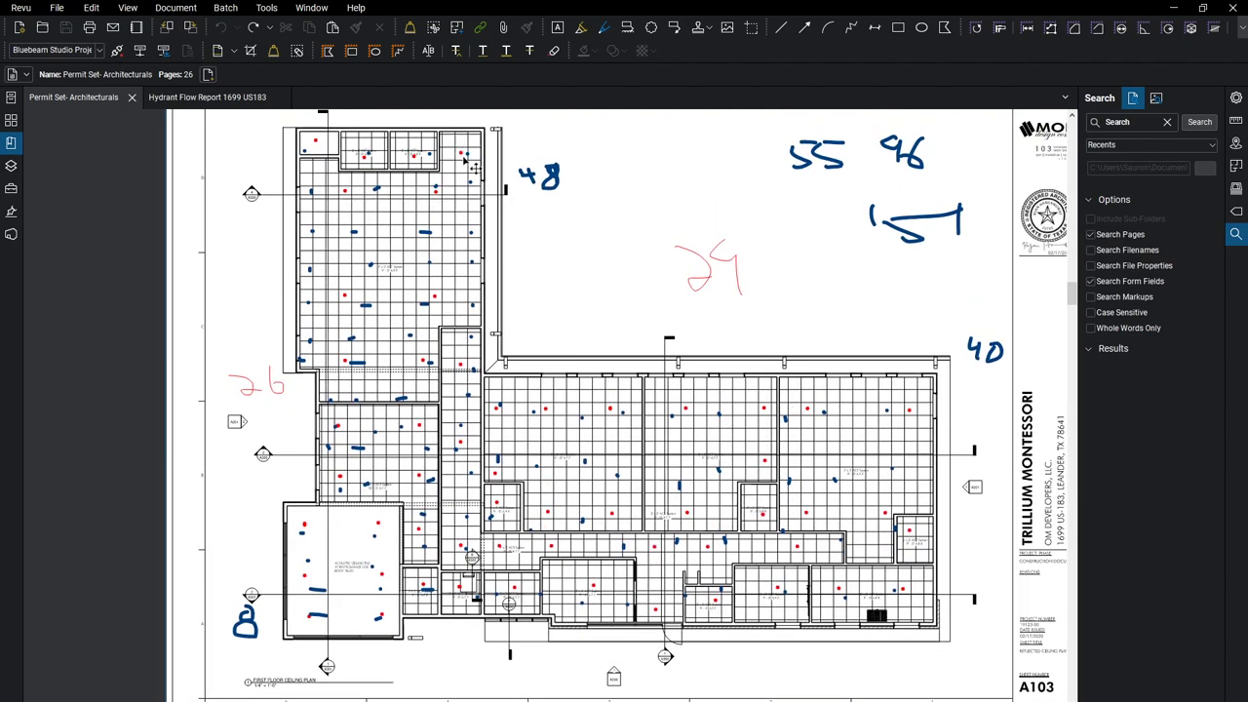
# Page forward from the reflected ceiling plan past the window details to finish schedule sheet A701.
pyautogui.scroll(-4, 472, 168)
pyautogui.scroll(1, 475, 168)
pyautogui.scroll(-5, 471, 168)
pyautogui.scroll(-4, 472, 168)
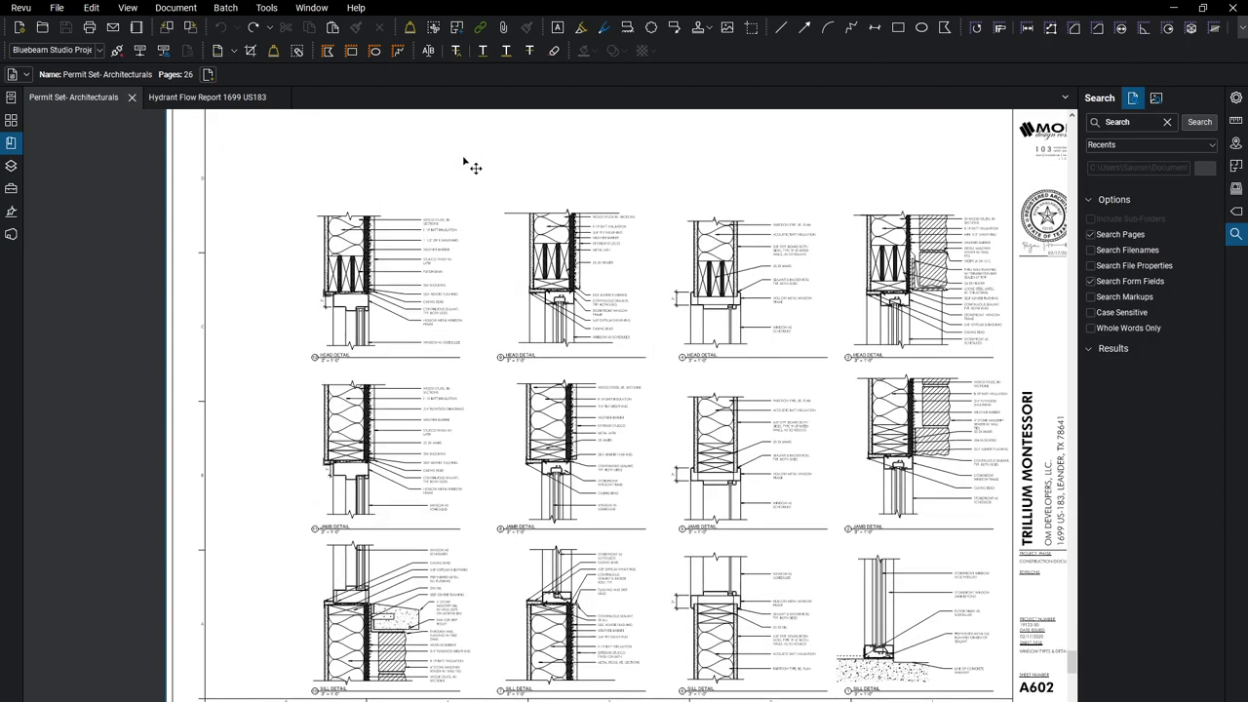
pyautogui.scroll(-1, 472, 168)
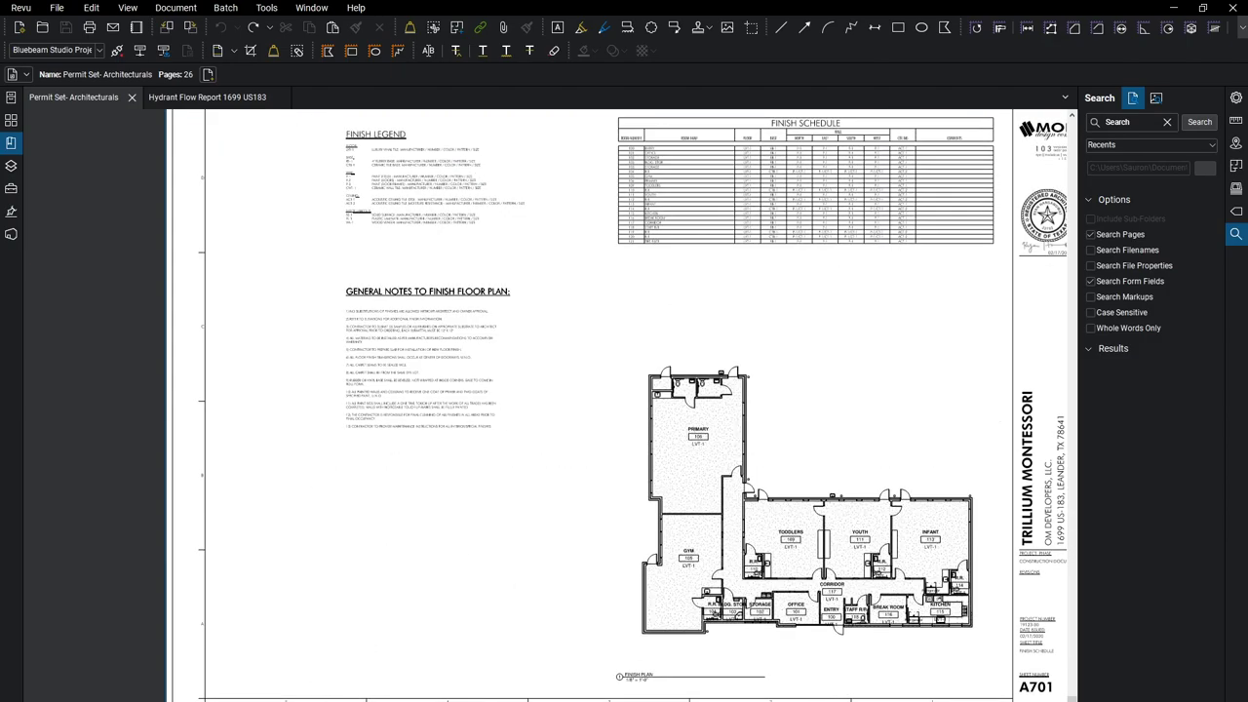
pyautogui.moveTo(624, 9); pyautogui.dragTo(1247, 211)
pyautogui.moveTo(1165, 164)
pyautogui.mouseDown()
pyautogui.moveTo(1067, 142)
pyautogui.moveTo(733, 135)
pyautogui.moveTo(1247, 136)
pyautogui.moveTo(1247, 103)
pyautogui.moveTo(682, 130)
pyautogui.mouseUp()
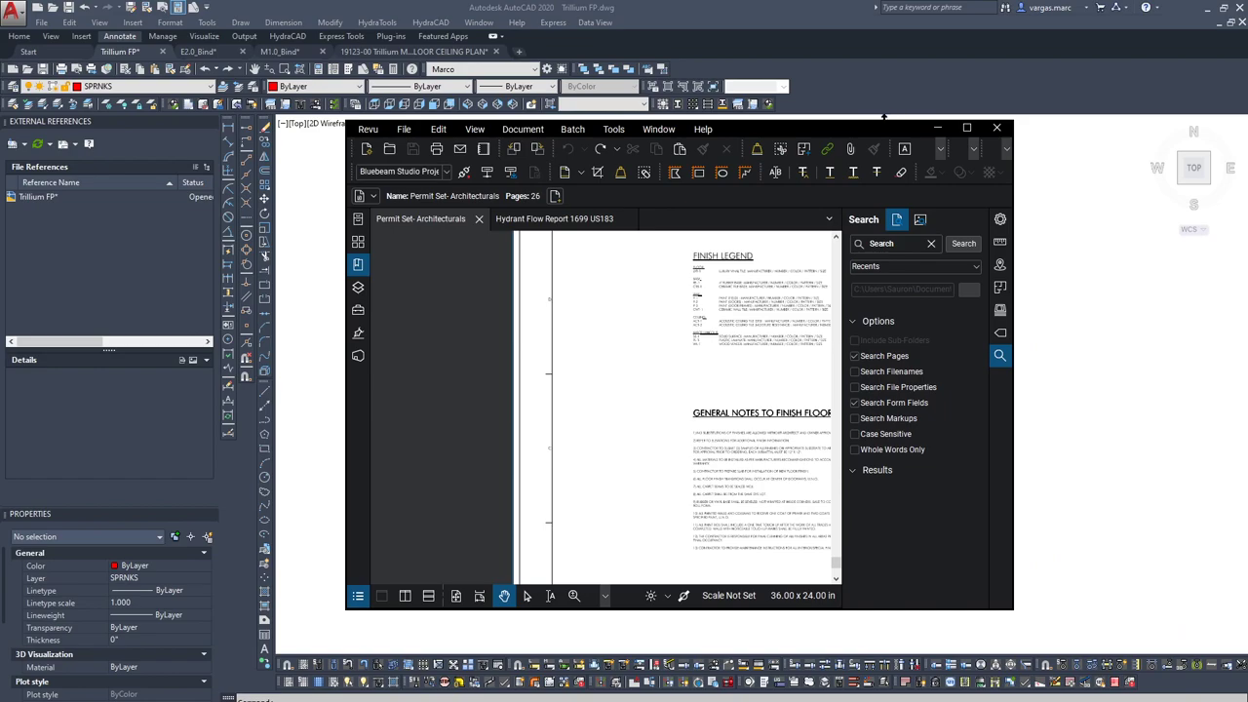
pyautogui.click(966, 128)
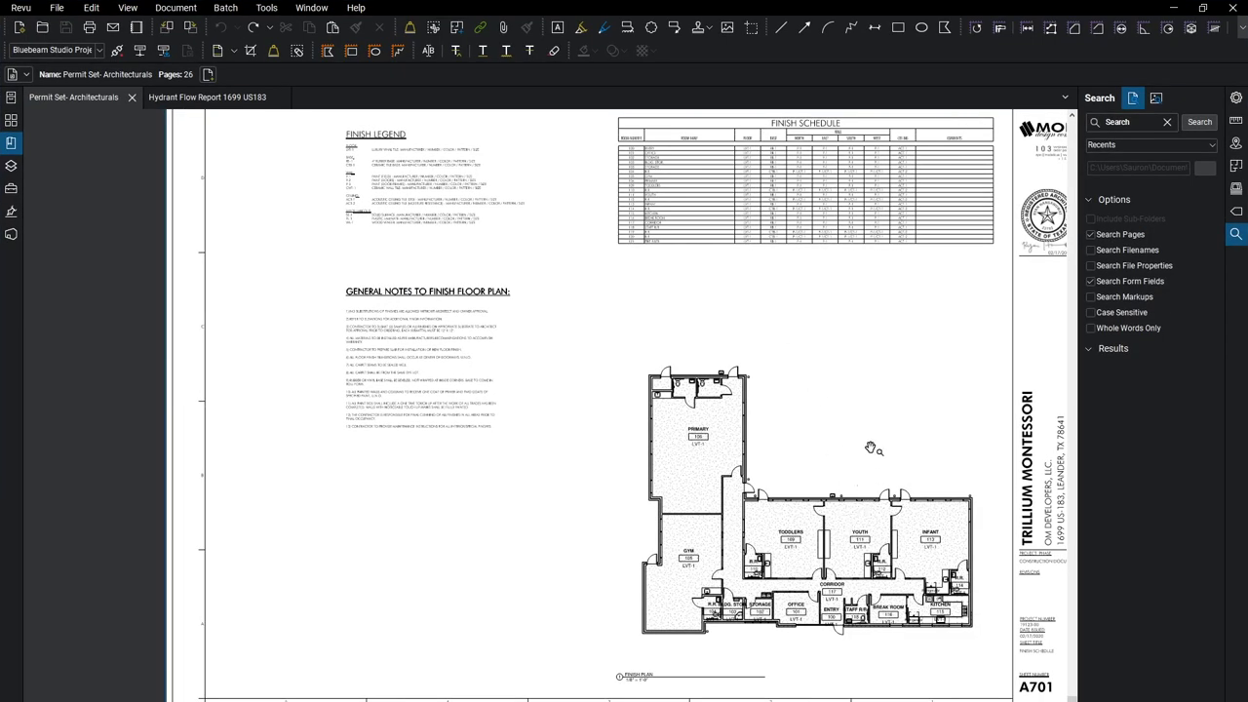
# Page back from the finish schedule past the millwork details to reflected ceiling plan A103.
pyautogui.scroll(6, 871, 448)
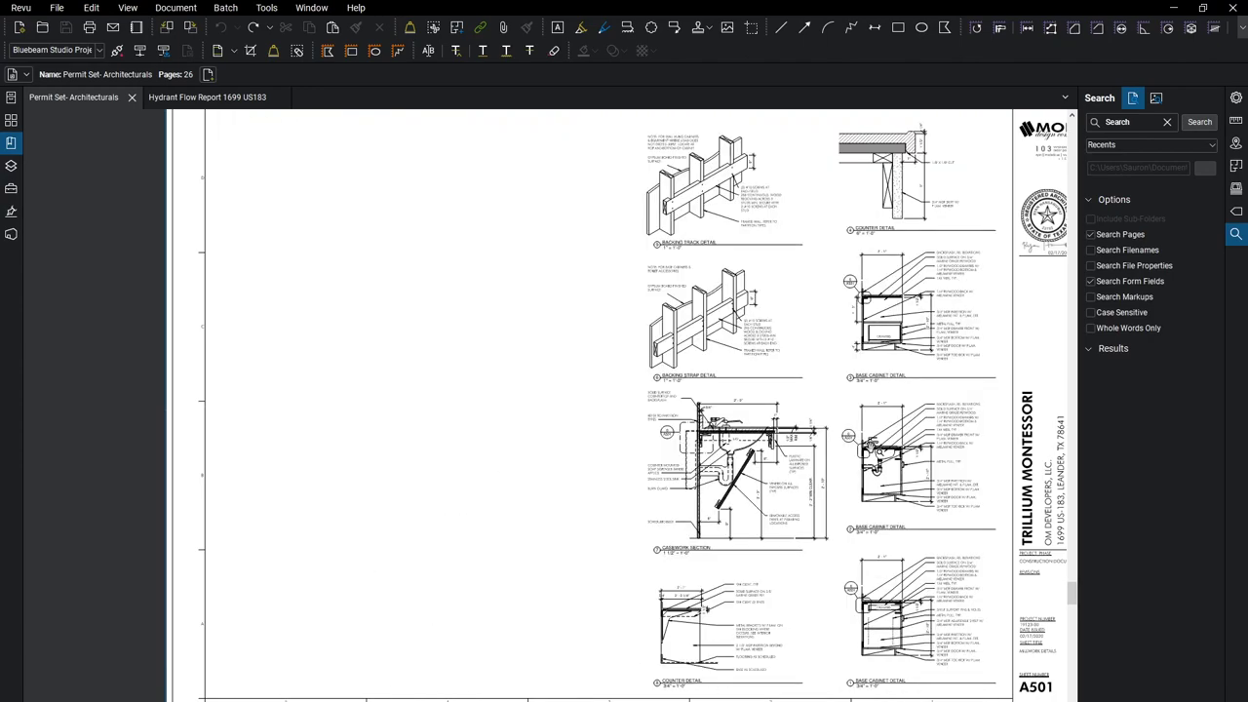
pyautogui.scroll(5, 870, 448)
pyautogui.scroll(4, 871, 448)
pyautogui.scroll(1, 870, 449)
pyautogui.scroll(-1, 871, 449)
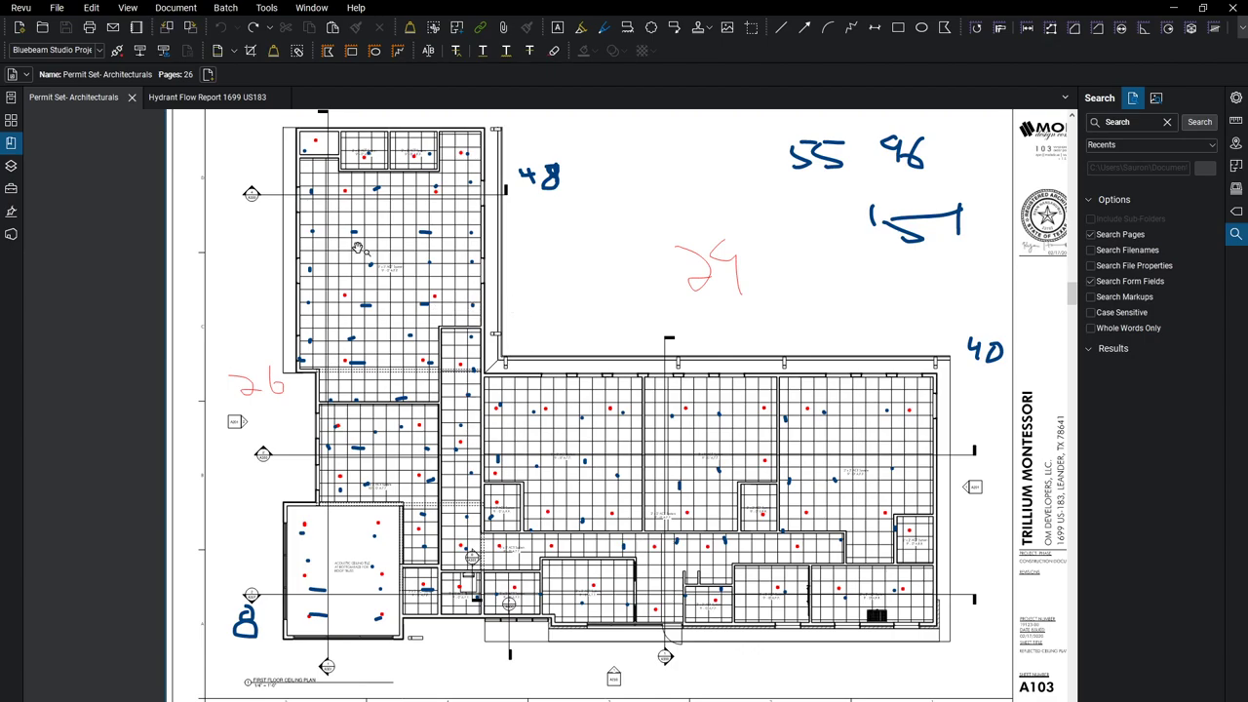
# Examine the ceiling grids, height notes and red and blue marks across the classrooms, corridors and gym area.
pyautogui.scroll(3, 585, 464)
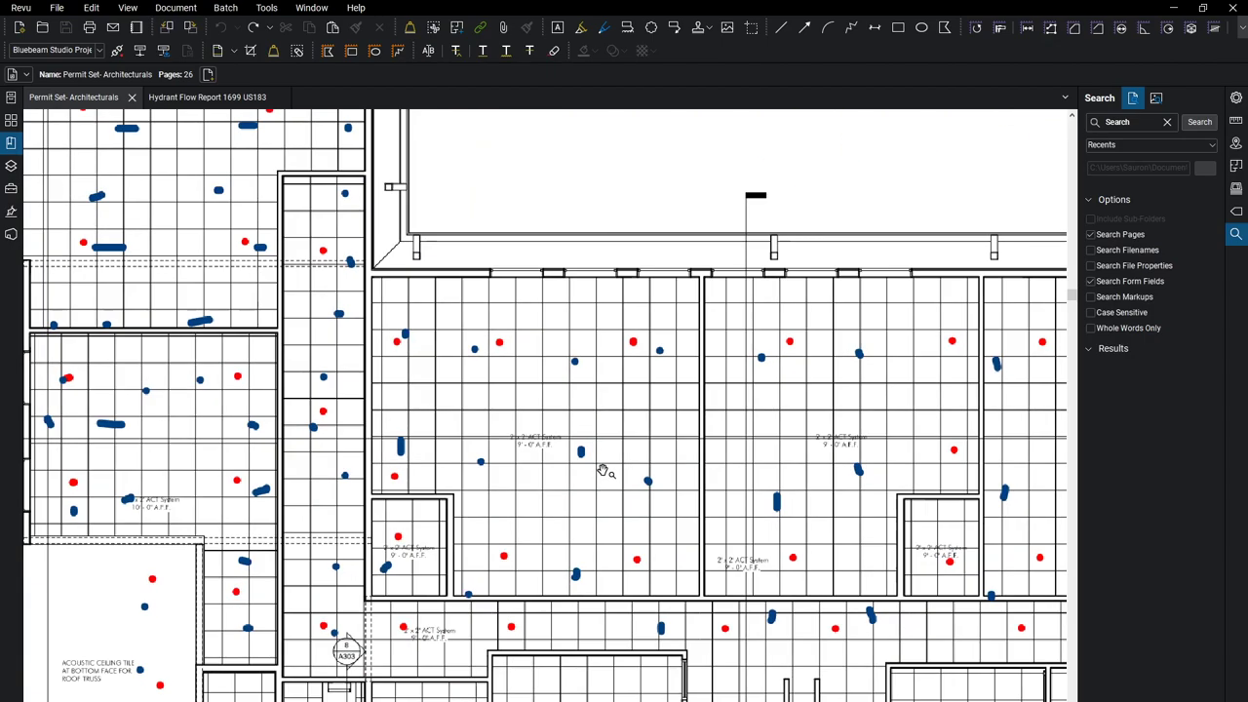
pyautogui.scroll(-5, 652, 505)
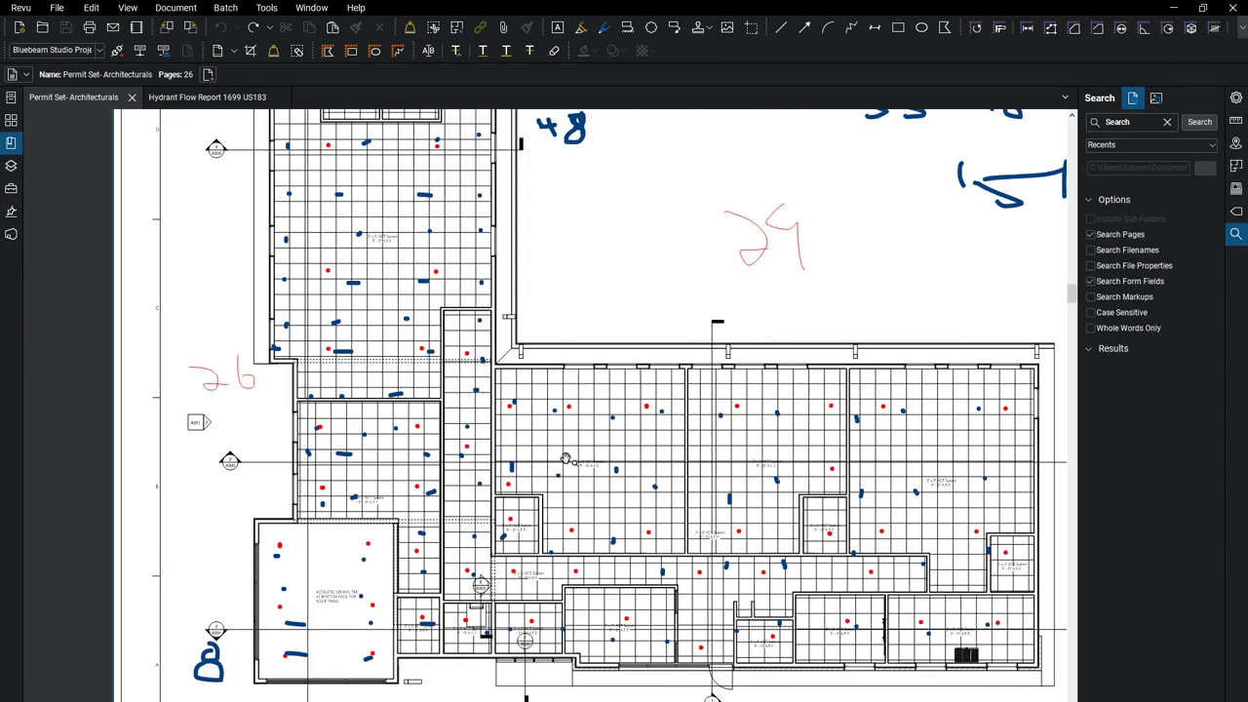
pyautogui.moveTo(970, 558); pyautogui.dragTo(772, 515)
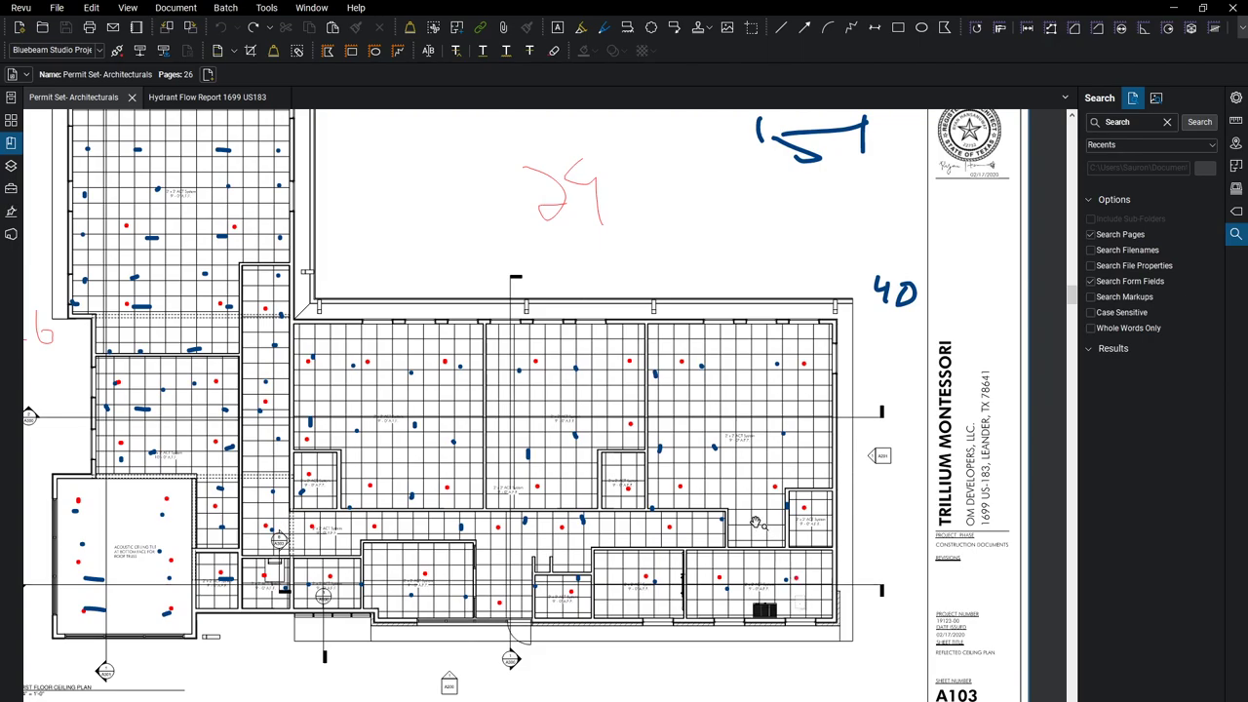
pyautogui.moveTo(627, 587)
pyautogui.mouseDown()
pyautogui.moveTo(629, 536)
pyautogui.moveTo(823, 556)
pyautogui.mouseUp()
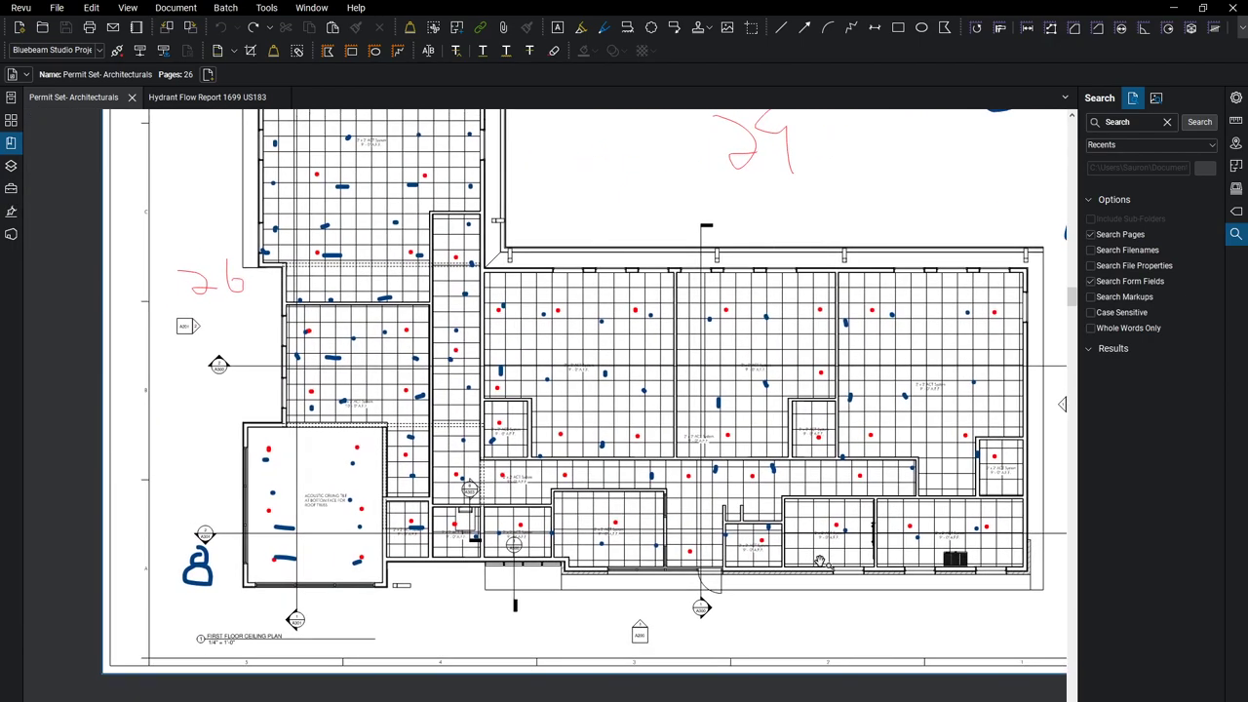
pyautogui.moveTo(383, 349); pyautogui.dragTo(424, 482)
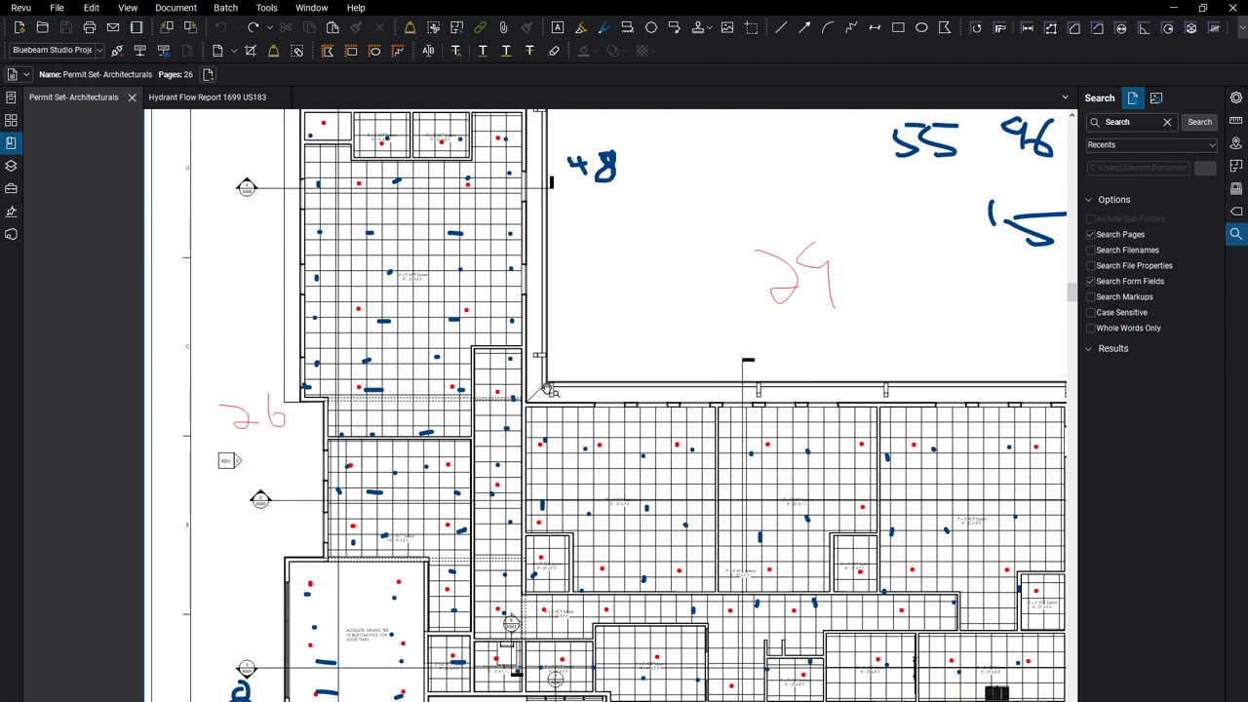
pyautogui.scroll(-1, 444, 580)
pyautogui.moveTo(443, 580); pyautogui.dragTo(461, 420)
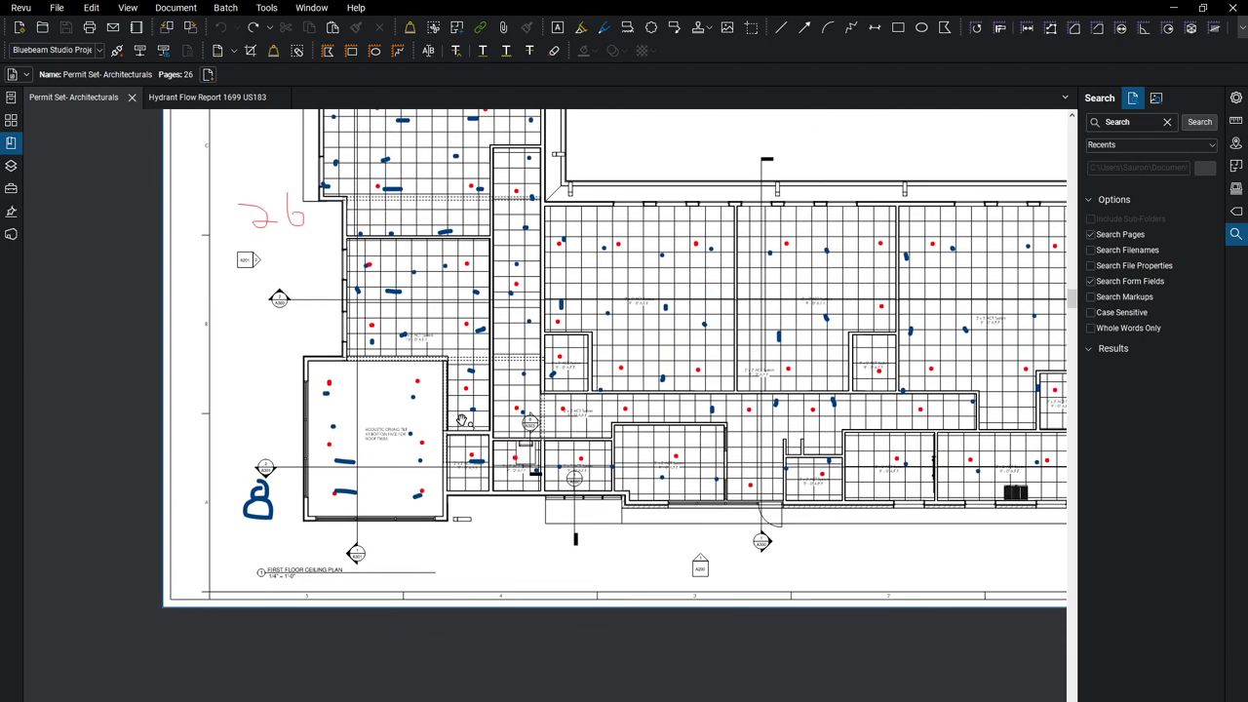
pyautogui.moveTo(607, 484); pyautogui.dragTo(585, 460)
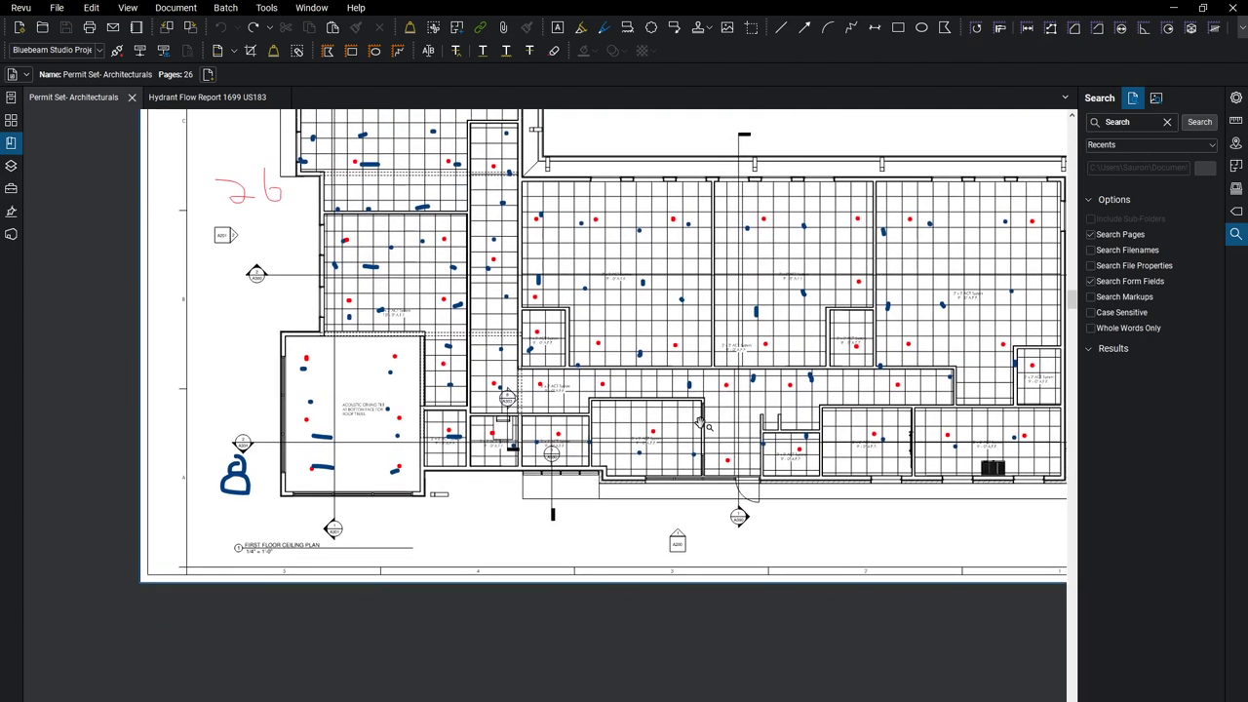
pyautogui.moveTo(433, 496); pyautogui.dragTo(403, 421)
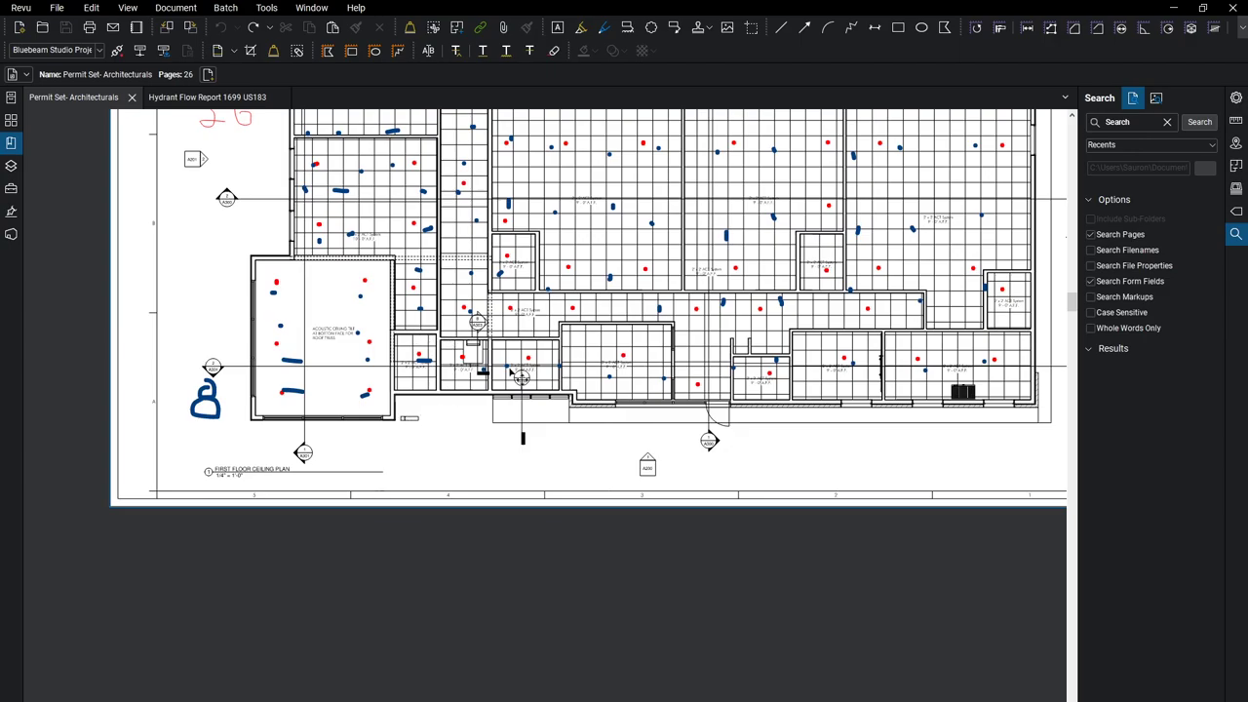
# Compare the marks over the classrooms, corridor and front rooms with the handwritten totals around the full ceiling plan.
pyautogui.moveTo(485, 370); pyautogui.dragTo(339, 457)
pyautogui.moveTo(769, 330); pyautogui.dragTo(675, 388)
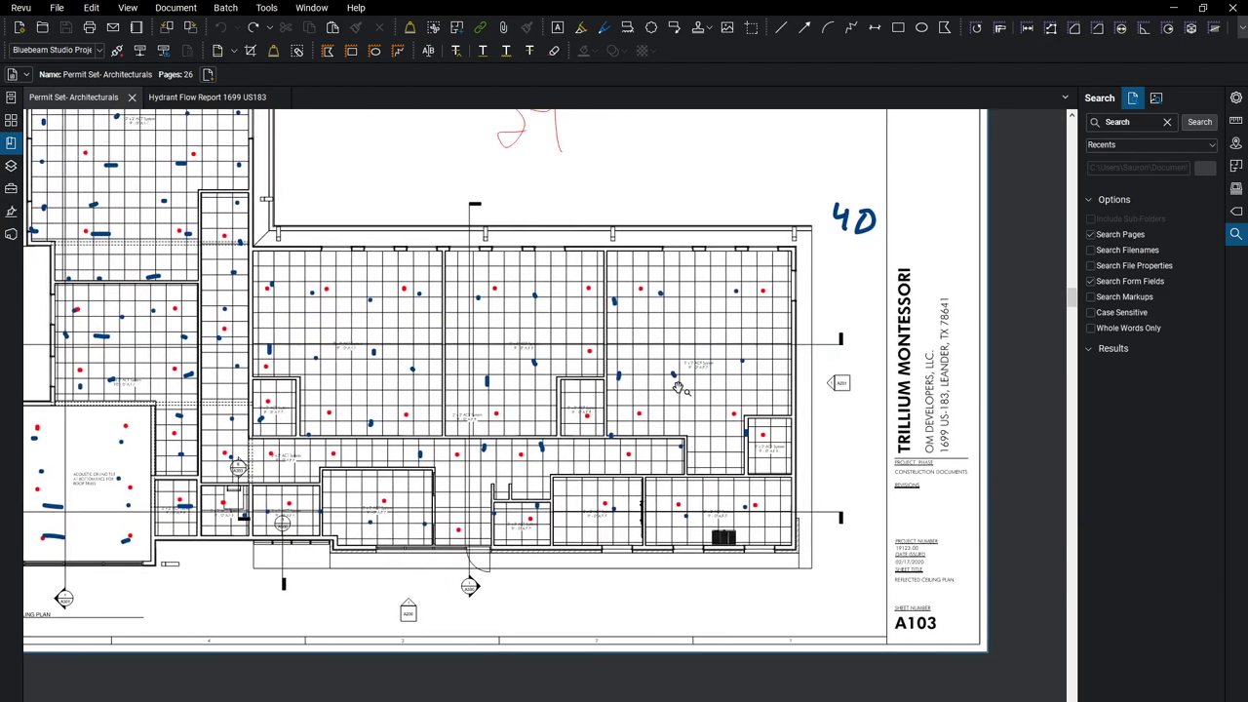
pyautogui.moveTo(223, 320)
pyautogui.mouseDown()
pyautogui.moveTo(266, 421)
pyautogui.moveTo(350, 504)
pyautogui.moveTo(363, 481)
pyautogui.mouseUp()
pyautogui.scroll(3, 561, 591)
pyautogui.moveTo(532, 456); pyautogui.dragTo(507, 468)
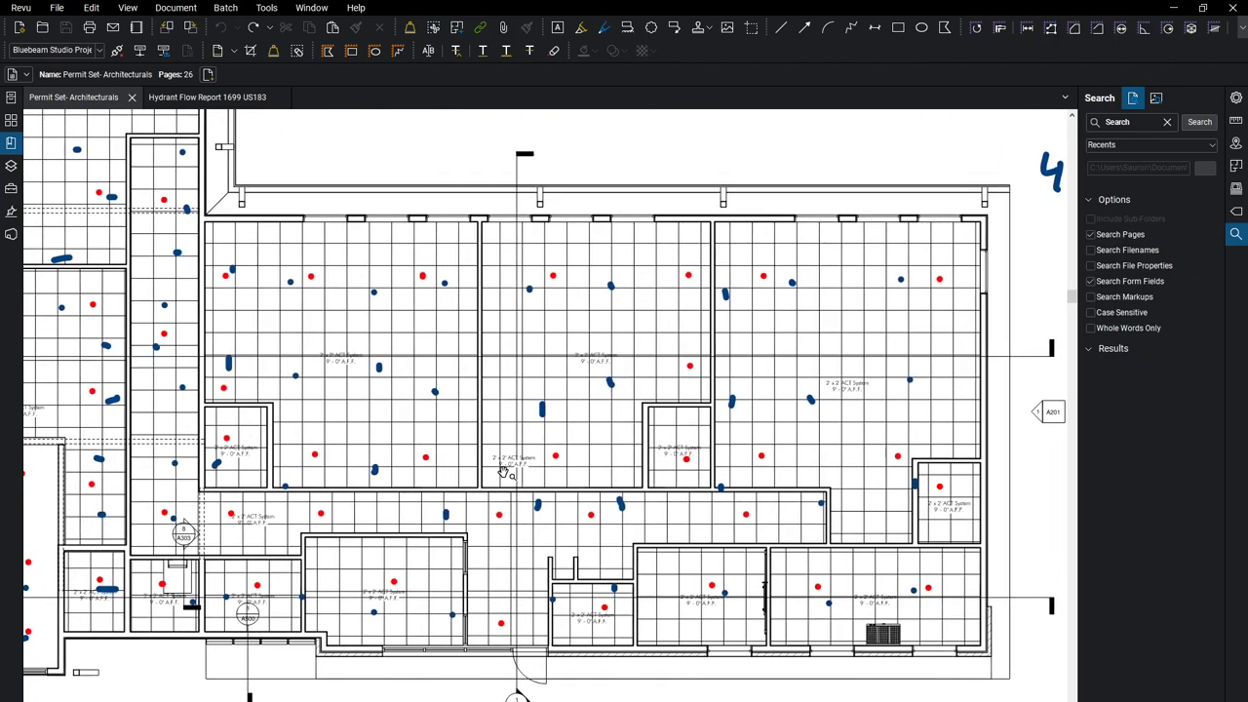
pyautogui.scroll(-2, 556, 442)
pyautogui.moveTo(283, 410)
pyautogui.mouseDown()
pyautogui.moveTo(350, 444)
pyautogui.moveTo(363, 484)
pyautogui.mouseUp()
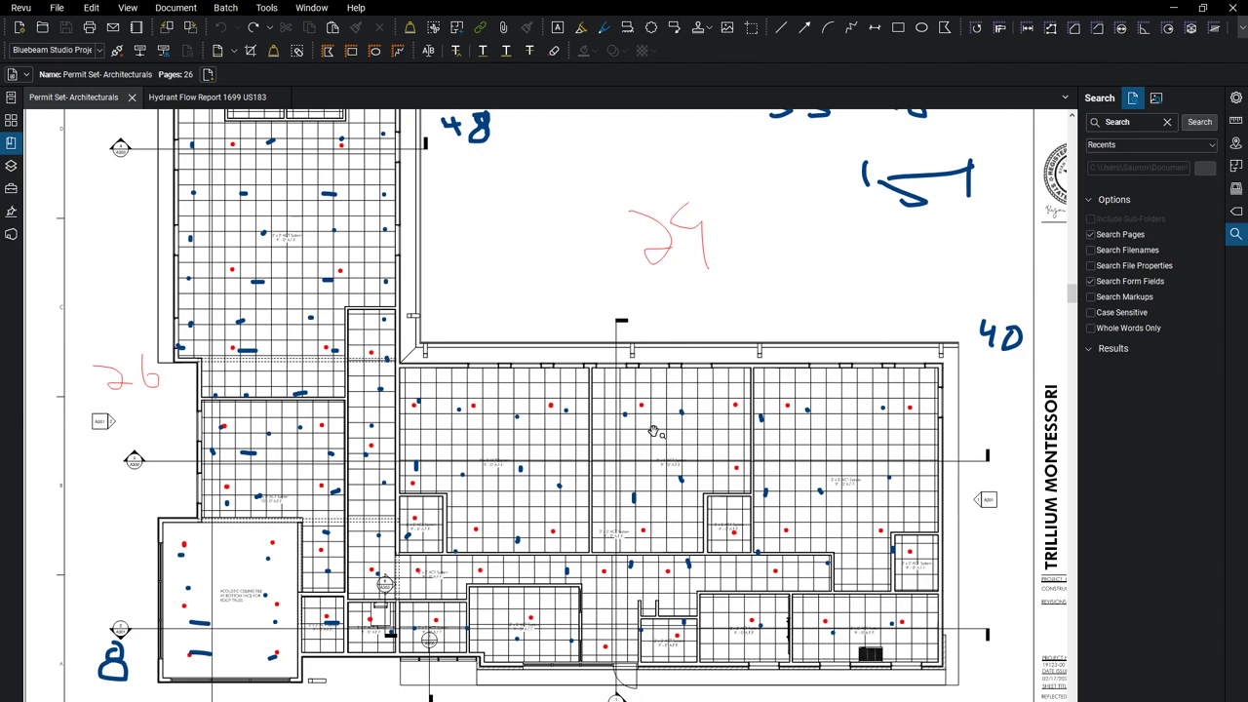
pyautogui.scroll(-1, 660, 437)
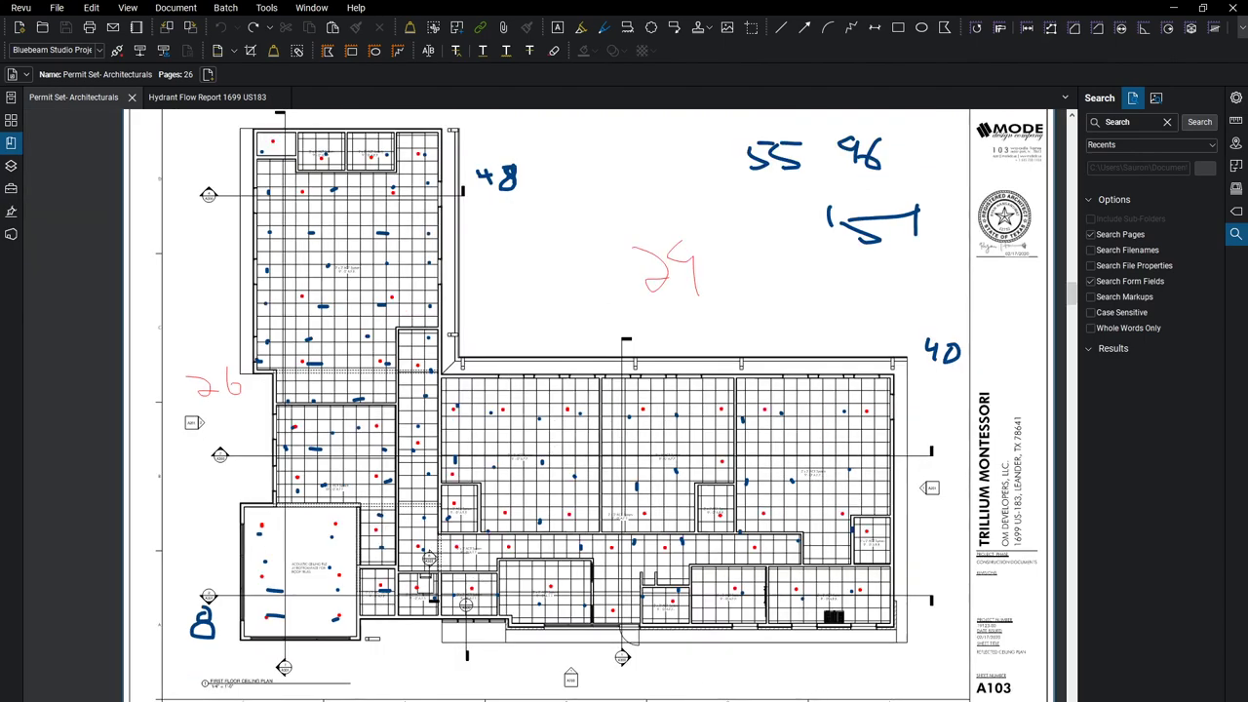
# Open the Permit Set- HVAC document and go past the mechanical specifications to mechanical floor plan M1.0.
pyautogui.press('super+Down')
pyautogui.press('super+Down')
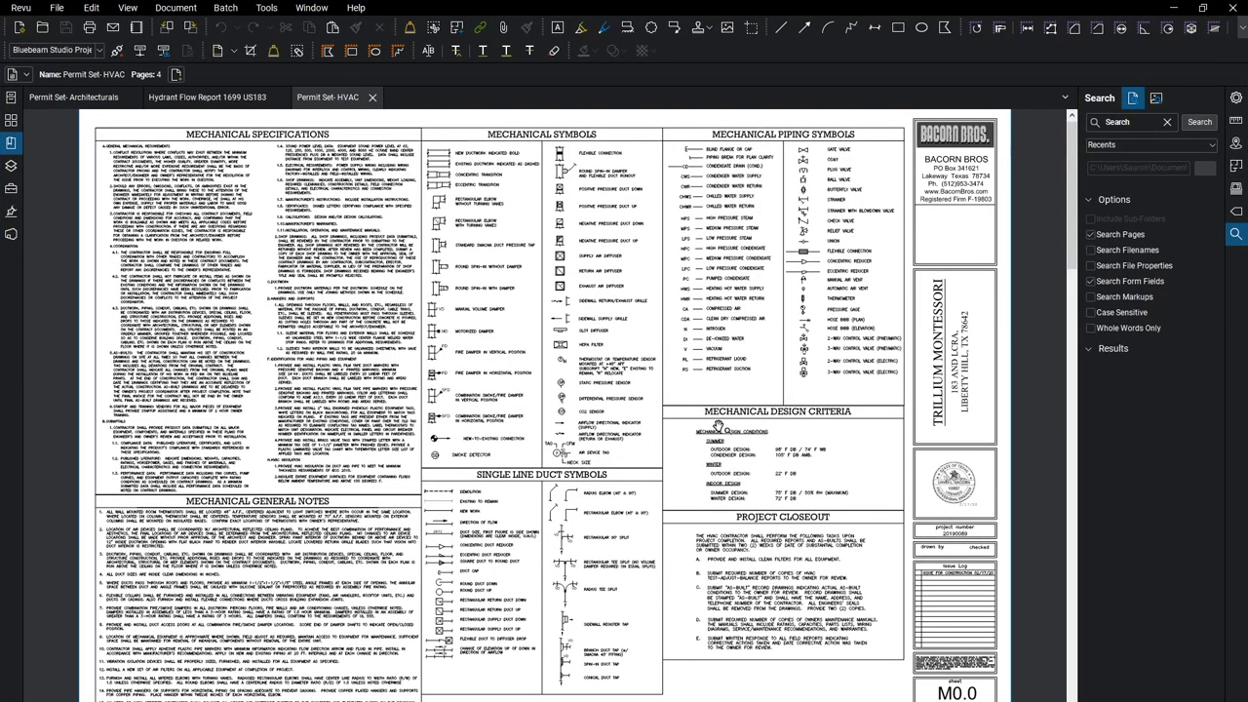
pyautogui.scroll(-3, 718, 427)
pyautogui.scroll(-1, 719, 427)
pyautogui.scroll(1, 718, 427)
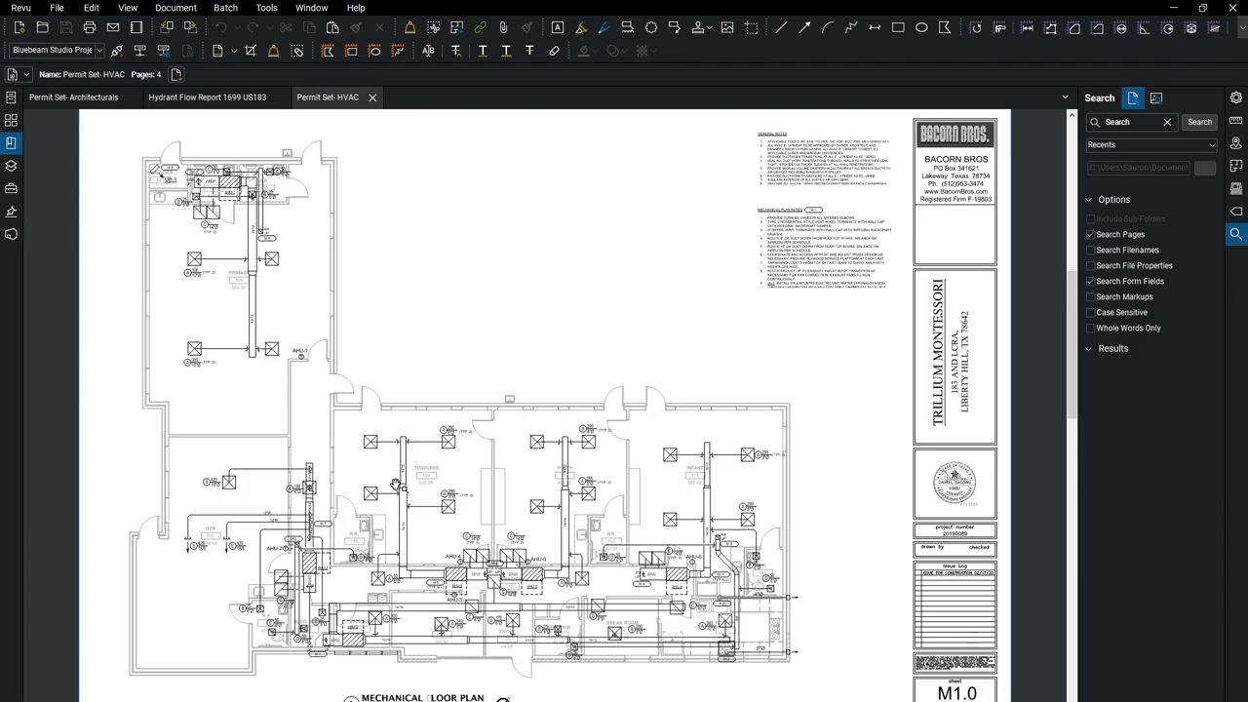
# Examine the ductwork, diffusers and air handling units over the classrooms, gym and front rooms on the mechanical floor plan.
pyautogui.keyDown('ctrl'); pyautogui.scroll(2, 395, 460); pyautogui.keyUp('ctrl')
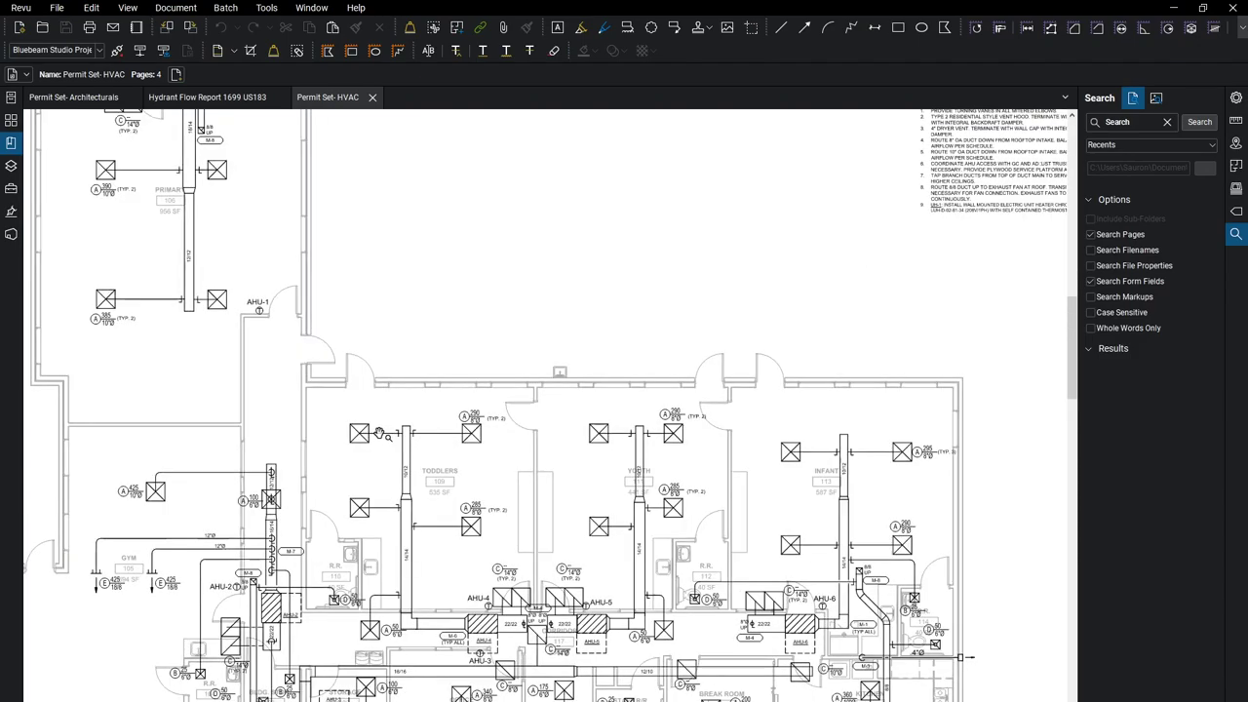
pyautogui.keyDown('ctrl'); pyautogui.scroll(1, 383, 435); pyautogui.keyUp('ctrl')
pyautogui.keyDown('ctrl'); pyautogui.scroll(-1, 577, 500); pyautogui.keyUp('ctrl')
pyautogui.scroll(-3, 577, 499)
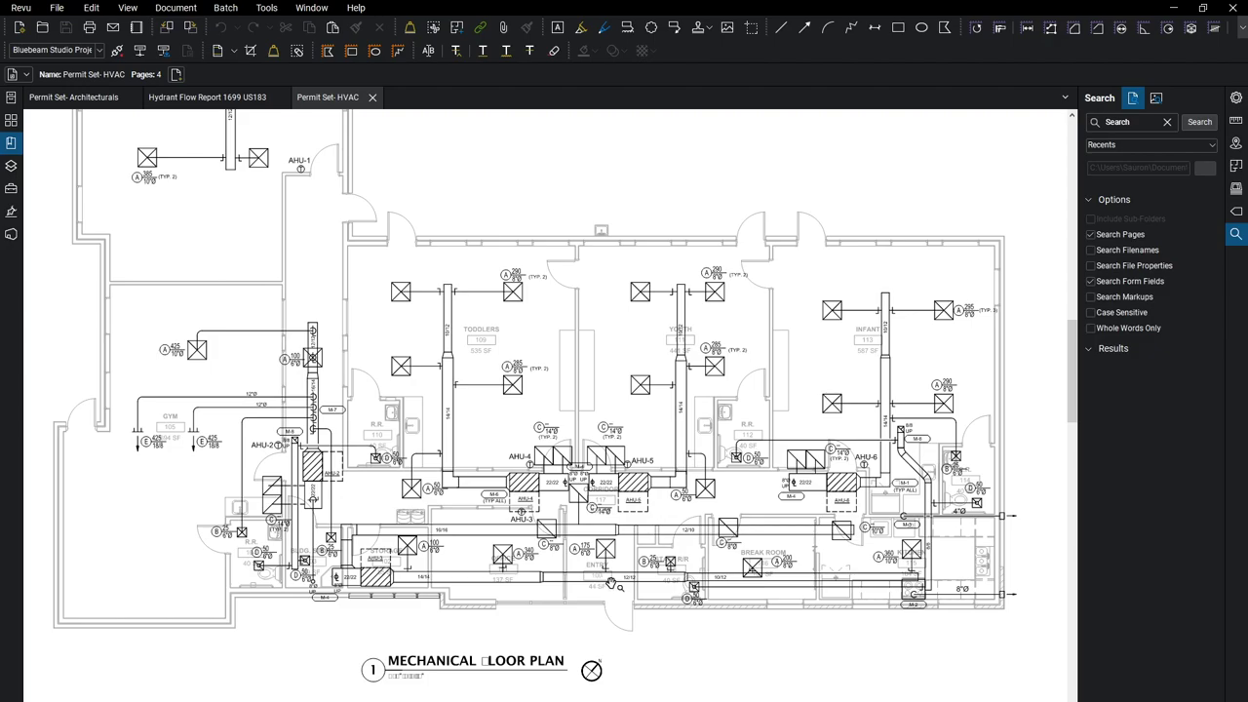
# Examine the AHU-3, AHU-4 and AHU-5 units and their ducts around the corridor, office and entry on the mechanical floor plan.
pyautogui.scroll(3, 524, 501)
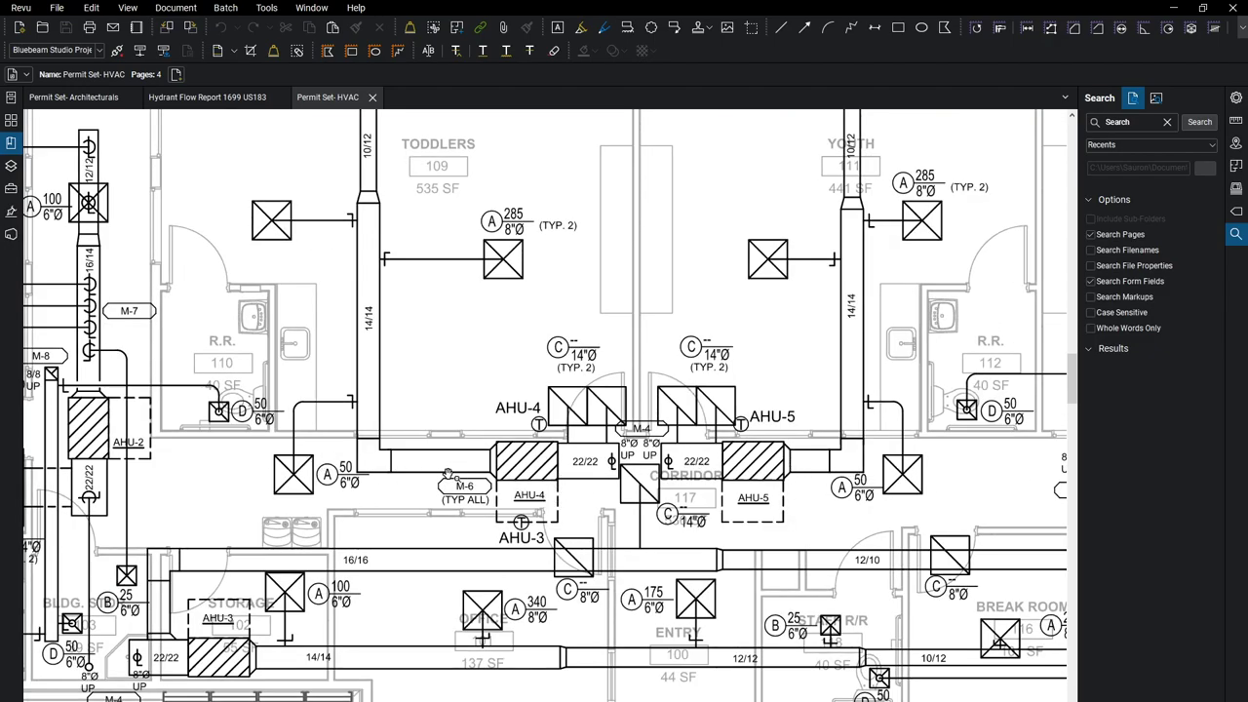
pyautogui.scroll(1, 544, 469)
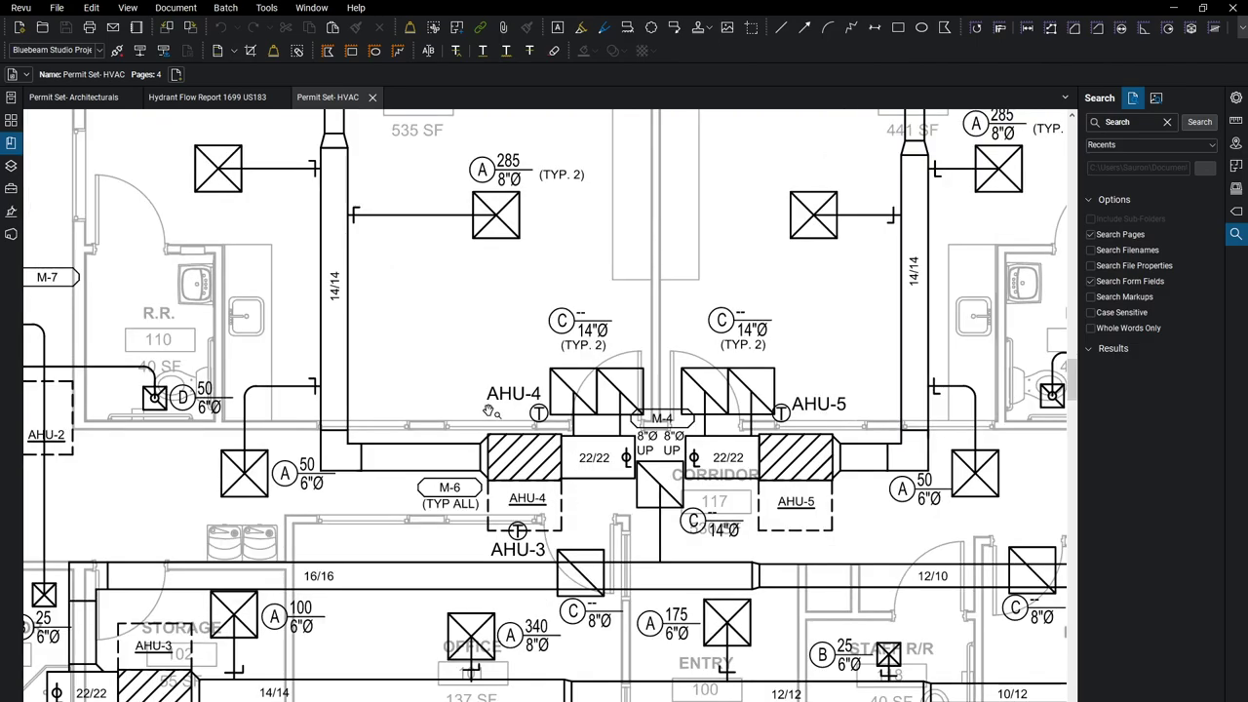
pyautogui.scroll(1, 561, 502)
pyautogui.scroll(-1, 525, 470)
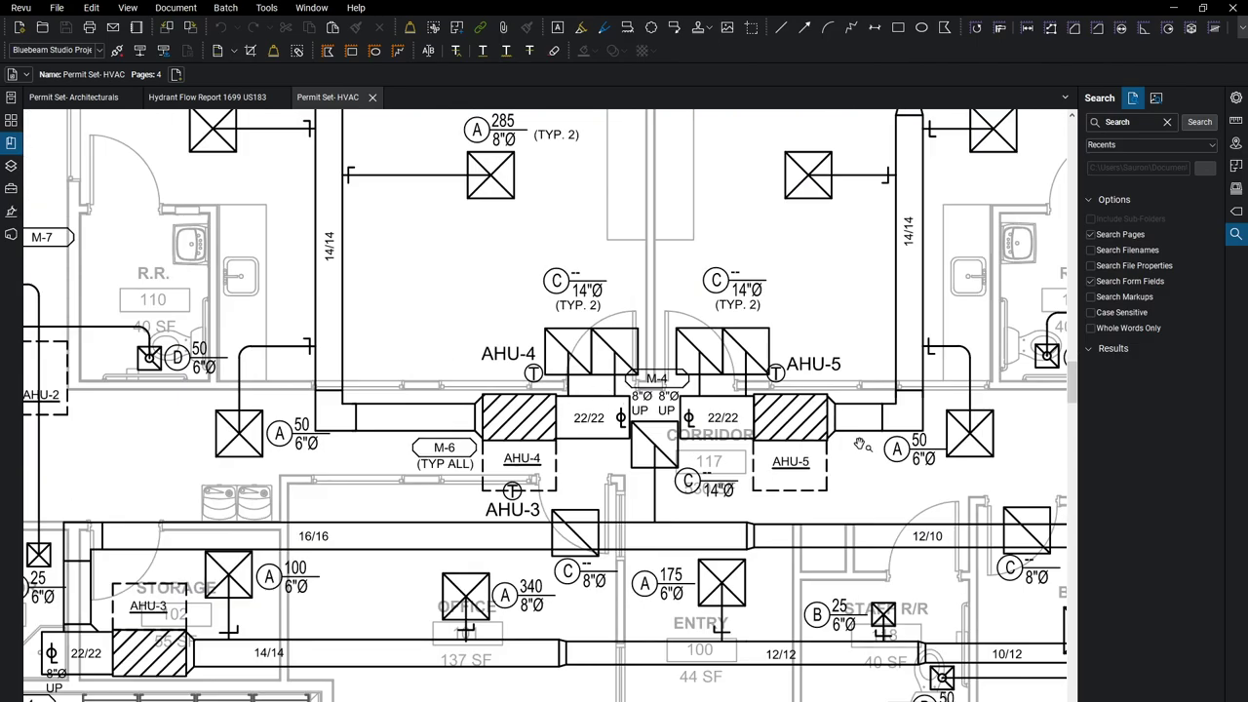
pyautogui.scroll(-2, 859, 445)
pyautogui.scroll(-1, 829, 458)
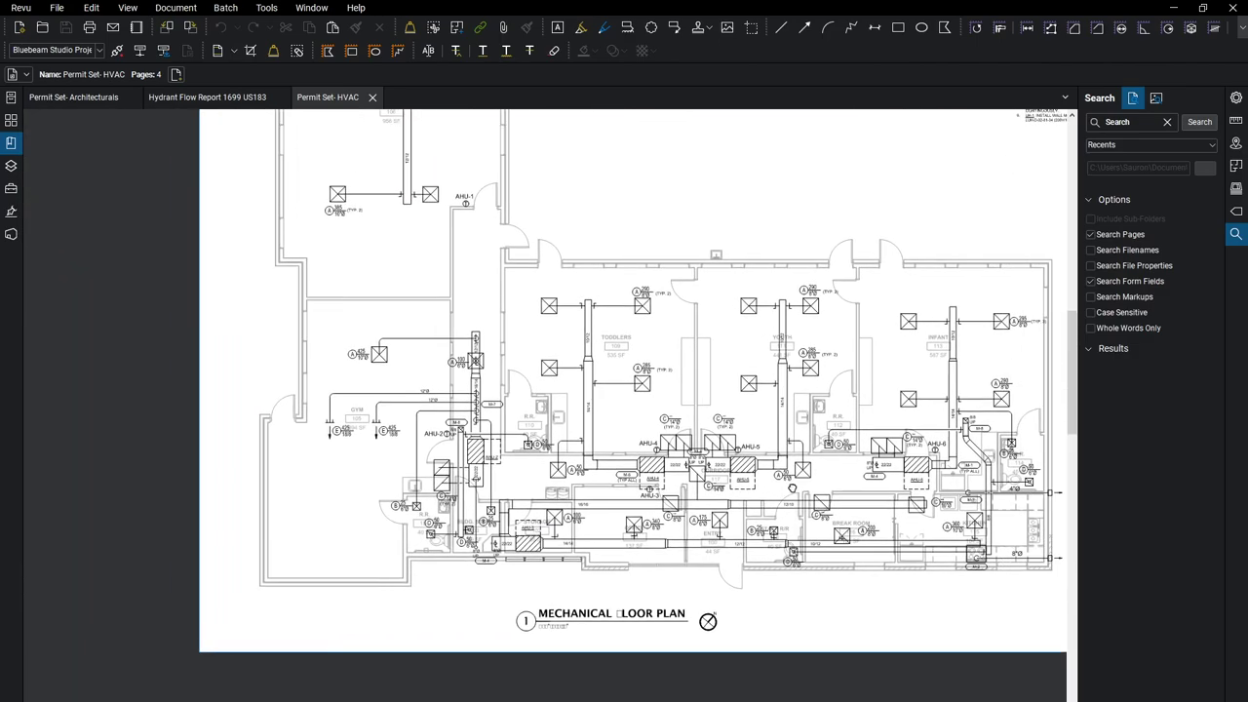
pyautogui.scroll(2, 791, 486)
pyautogui.scroll(1, 591, 500)
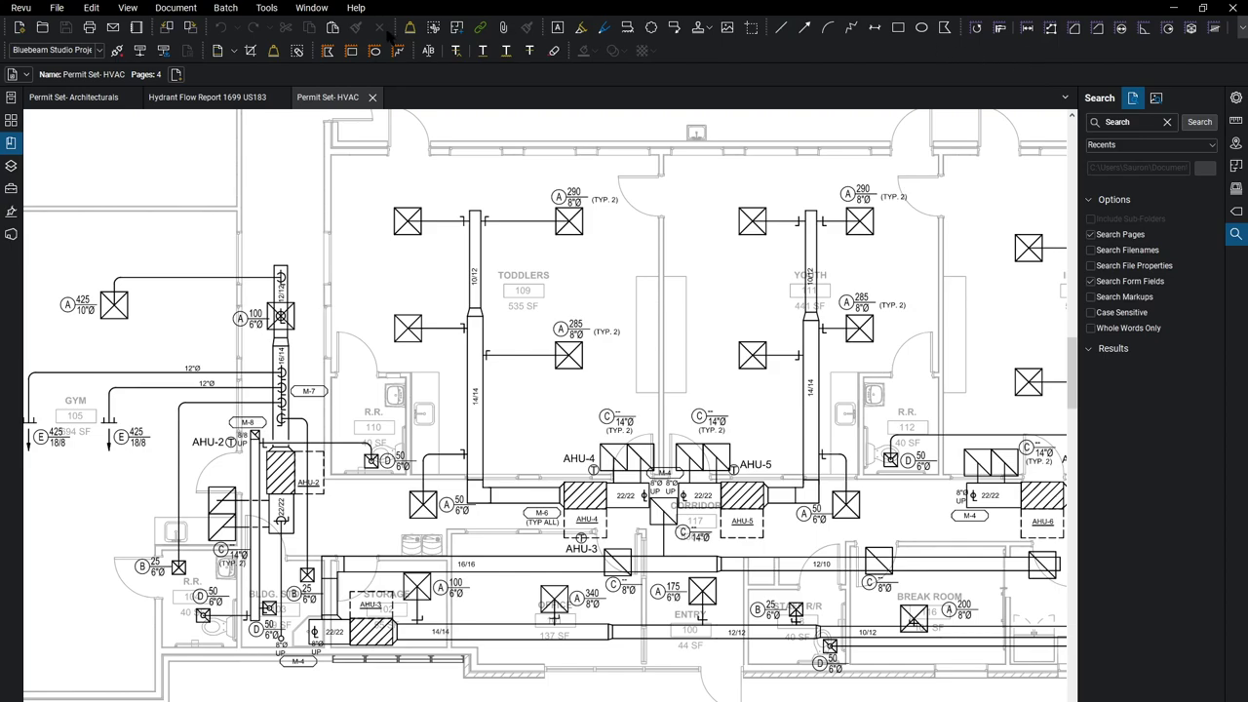
pyautogui.scroll(1, 730, 559)
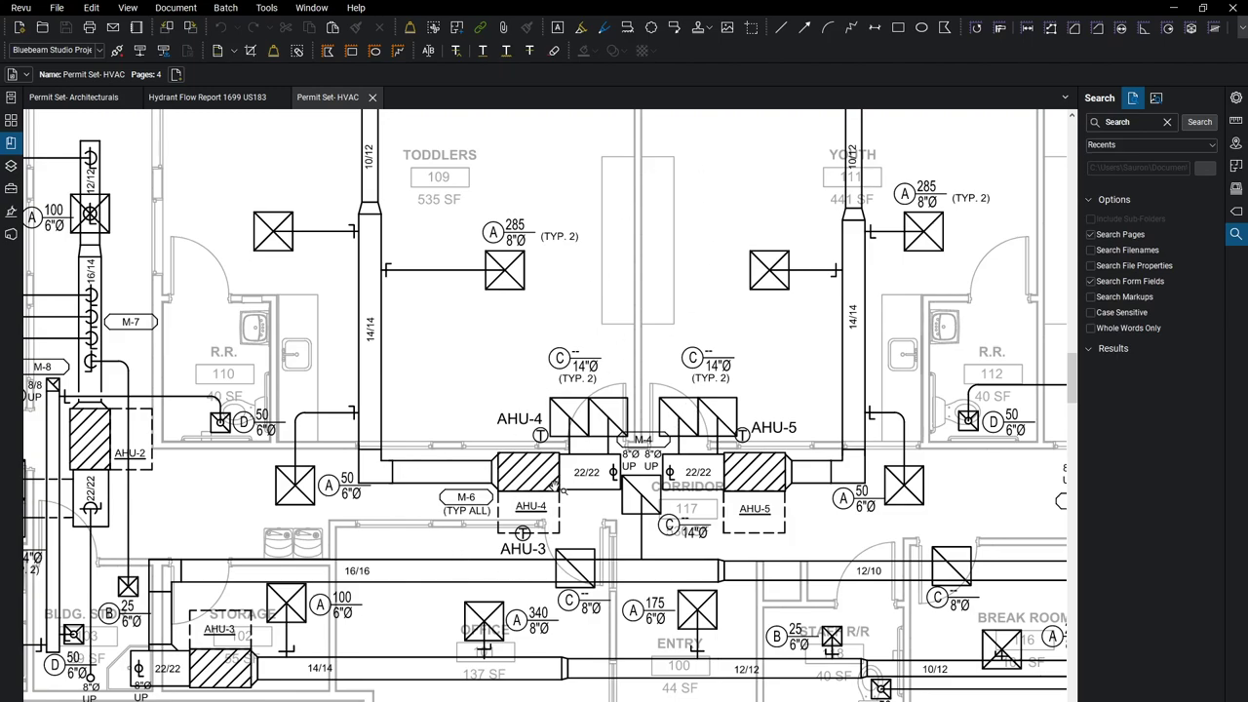
pyautogui.scroll(-5, 641, 467)
pyautogui.scroll(4, 682, 497)
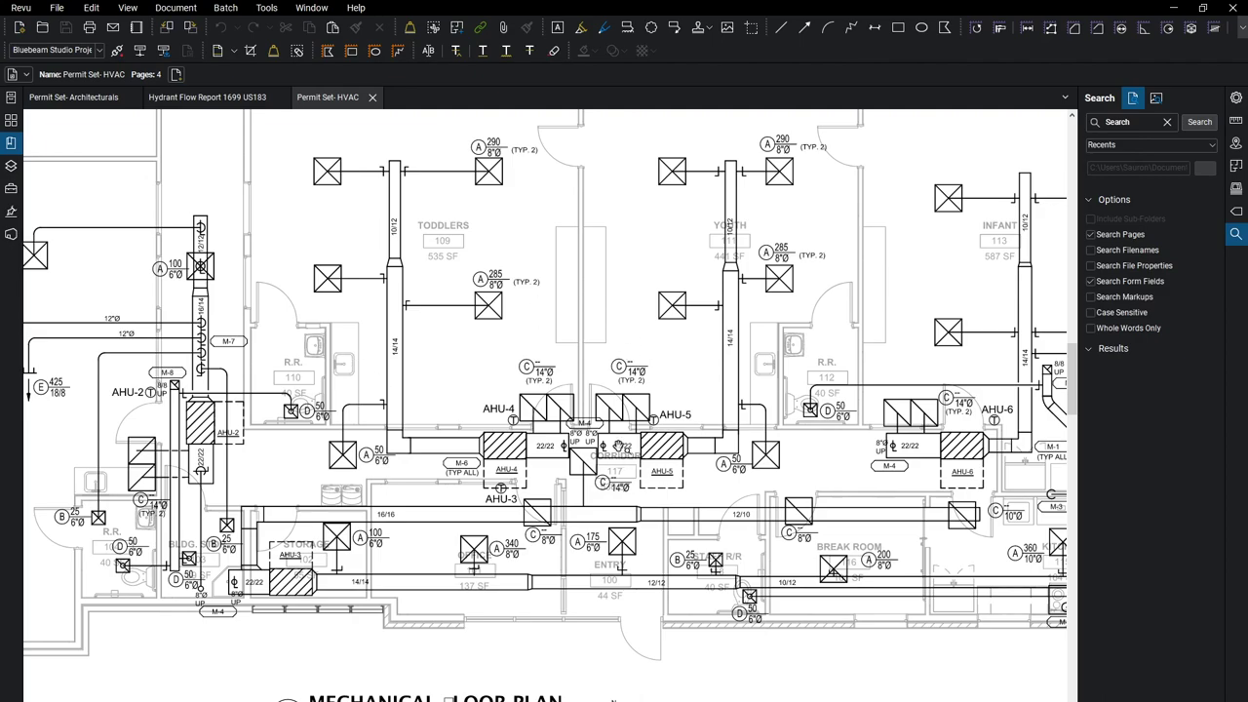
# Follow the duct runs and diffusers from the entry and corridor into the Toddlers and Youth classrooms.
pyautogui.moveTo(349, 517)
pyautogui.mouseDown()
pyautogui.moveTo(351, 581)
pyautogui.moveTo(452, 583)
pyautogui.mouseUp()
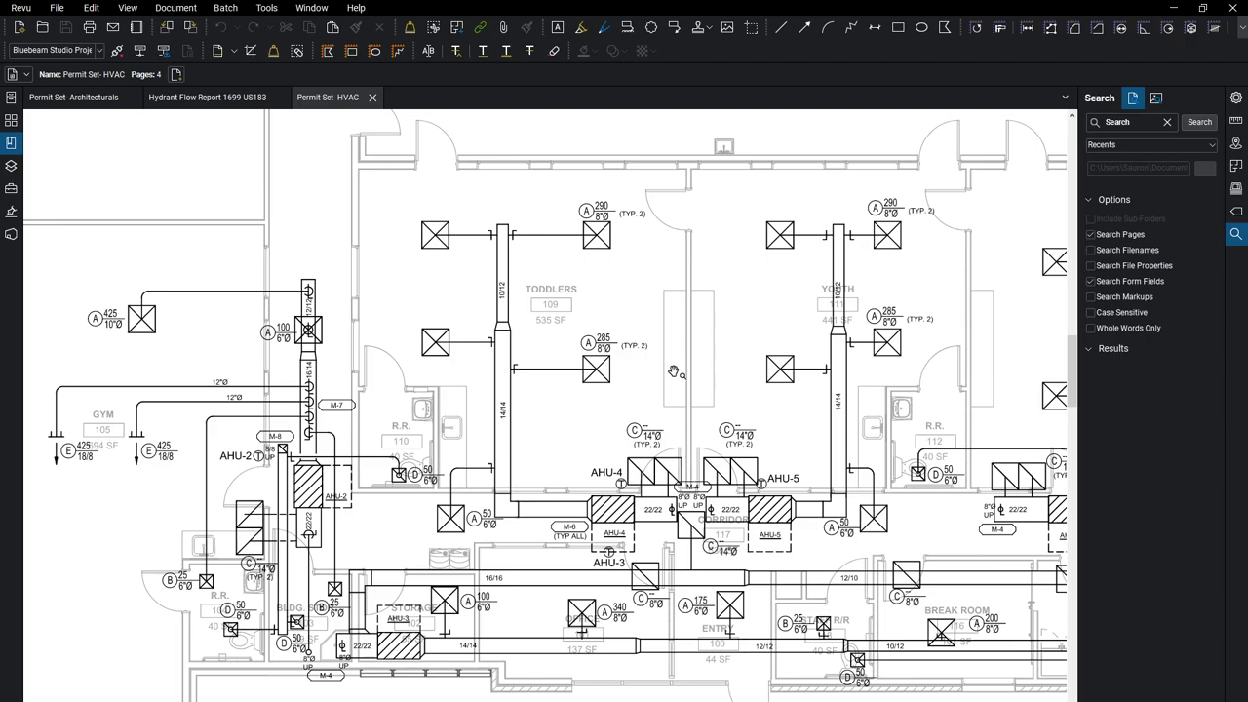
pyautogui.scroll(-2, 630, 324)
pyautogui.scroll(5, 711, 552)
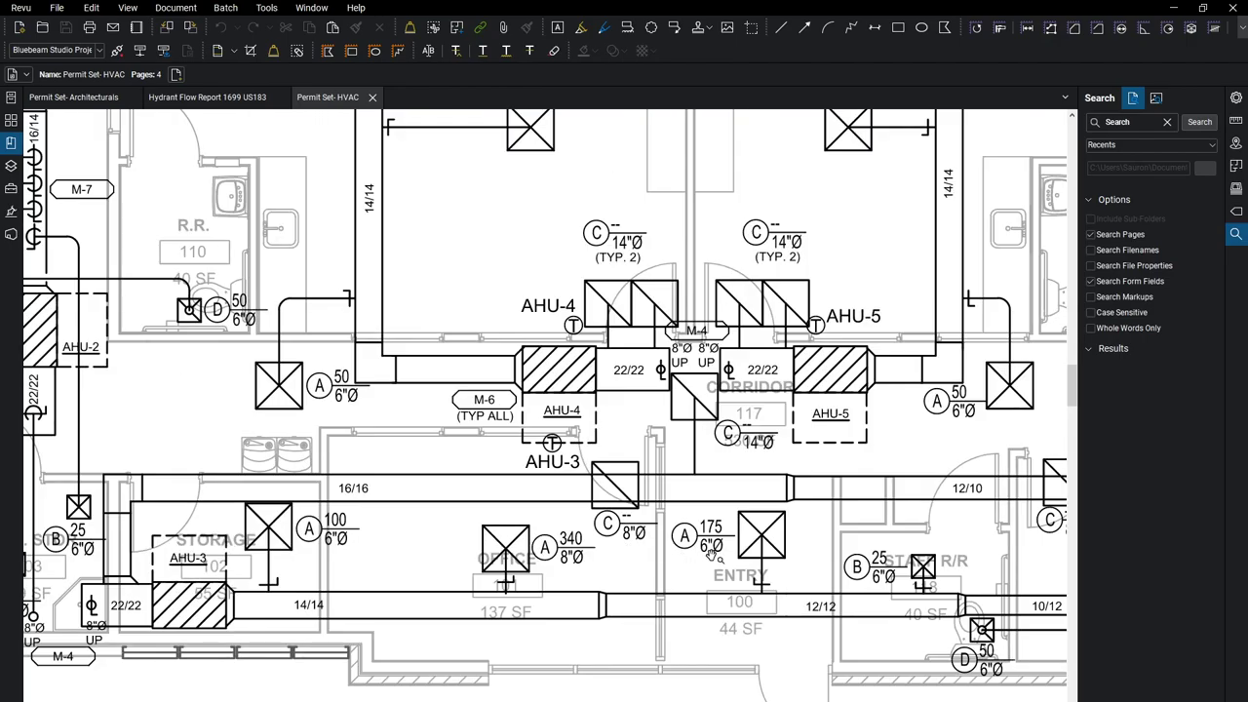
pyautogui.moveTo(746, 454); pyautogui.dragTo(663, 440)
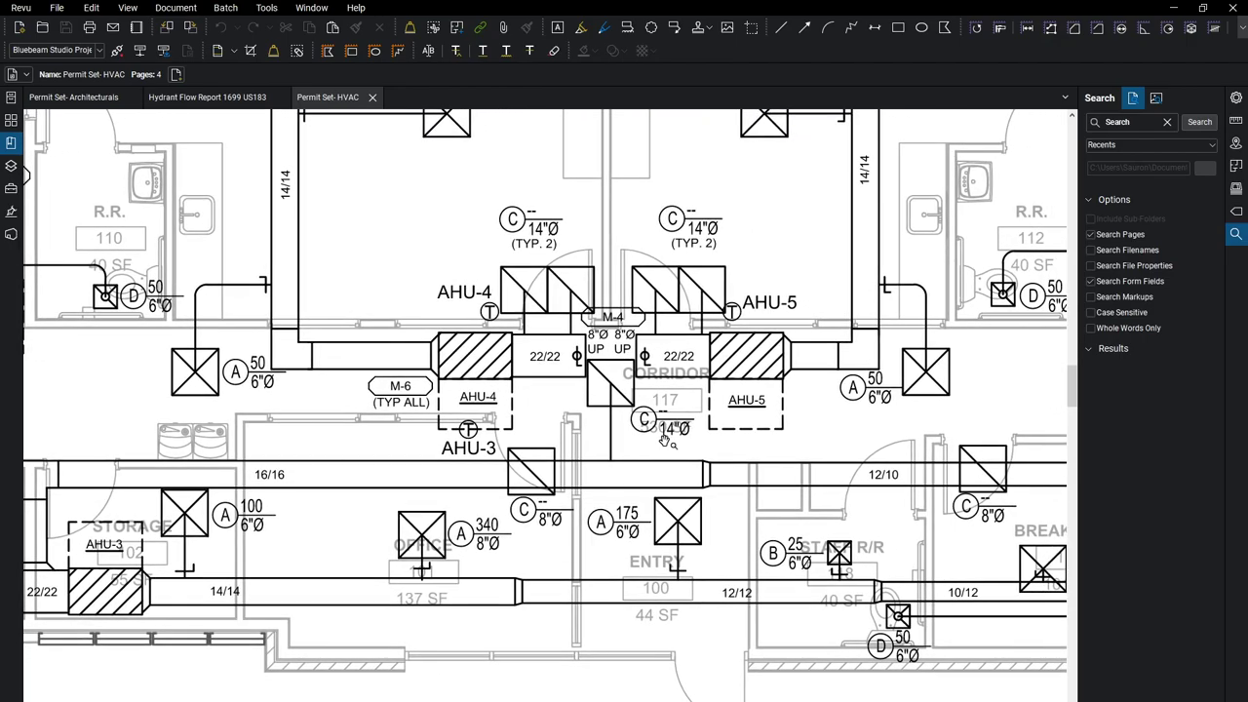
pyautogui.scroll(-1, 667, 439)
pyautogui.moveTo(382, 378)
pyautogui.mouseDown()
pyautogui.moveTo(553, 438)
pyautogui.moveTo(629, 480)
pyautogui.mouseUp()
pyautogui.moveTo(495, 321); pyautogui.dragTo(512, 469)
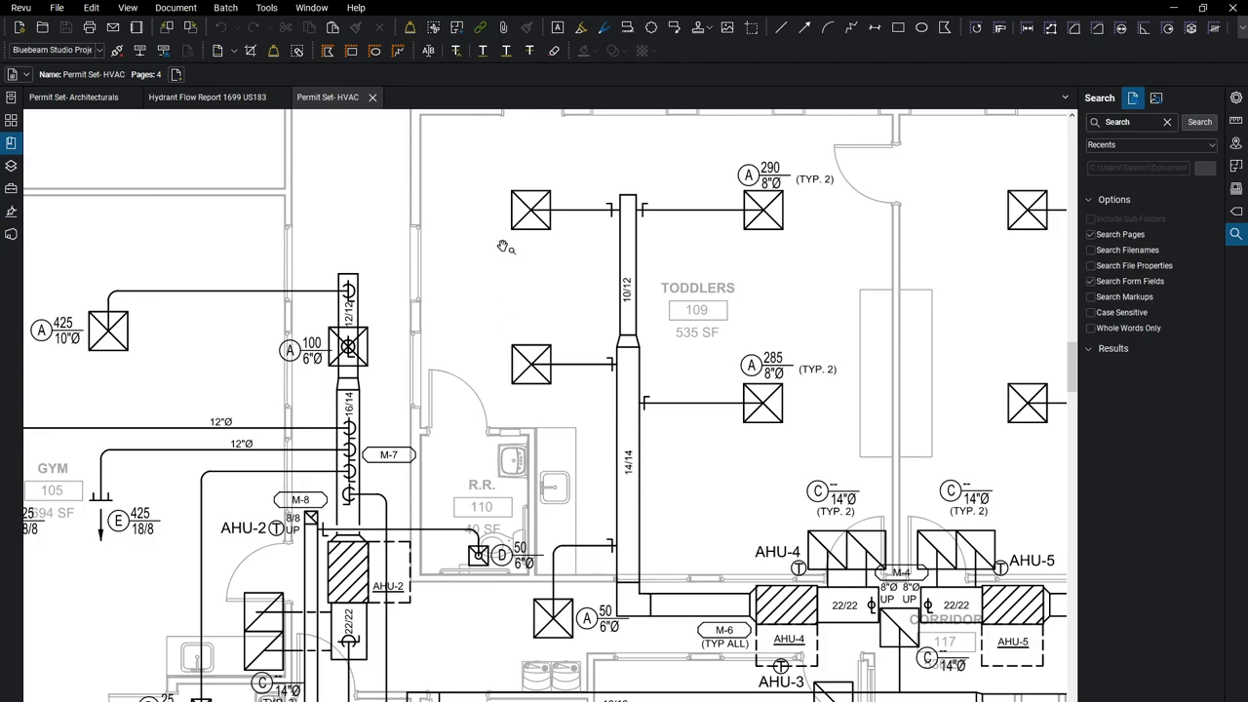
pyautogui.moveTo(886, 512)
pyautogui.mouseDown()
pyautogui.moveTo(759, 341)
pyautogui.moveTo(582, 346)
pyautogui.moveTo(541, 376)
pyautogui.mouseUp()
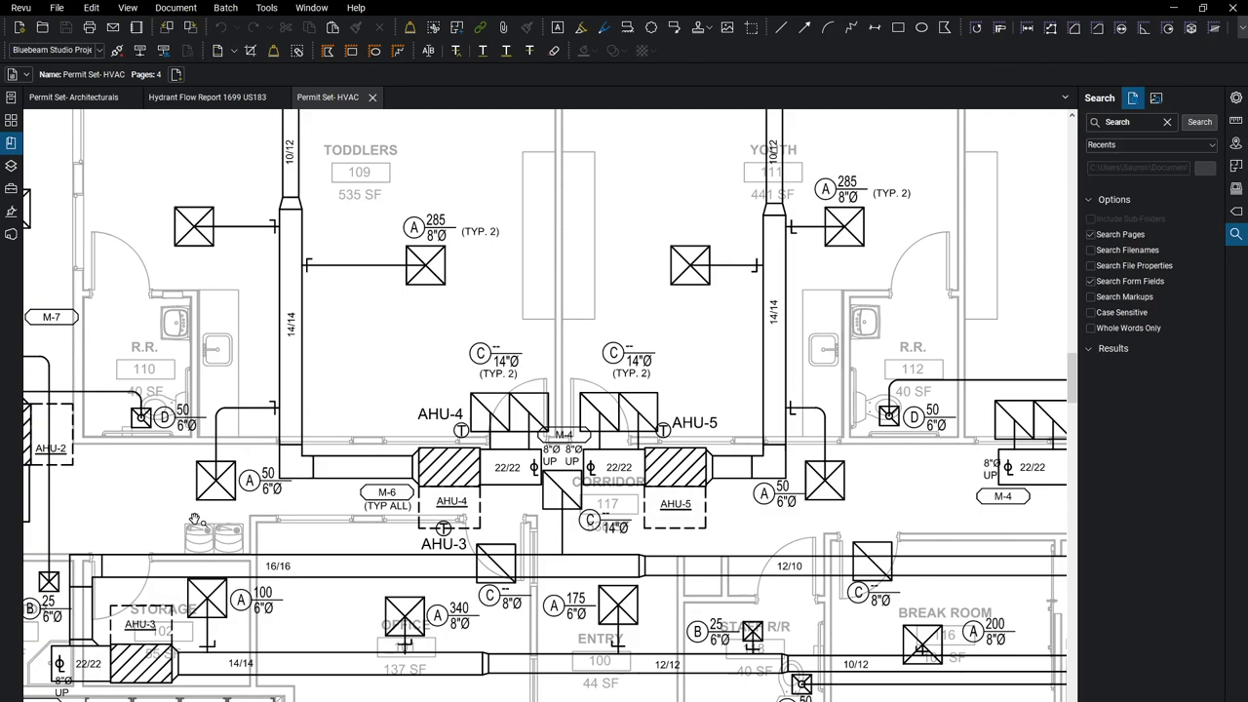
# Survey the full mechanical floor plan, including the AHU-1 ductwork and diffusers over Primary room 106.
pyautogui.scroll(-5, 601, 568)
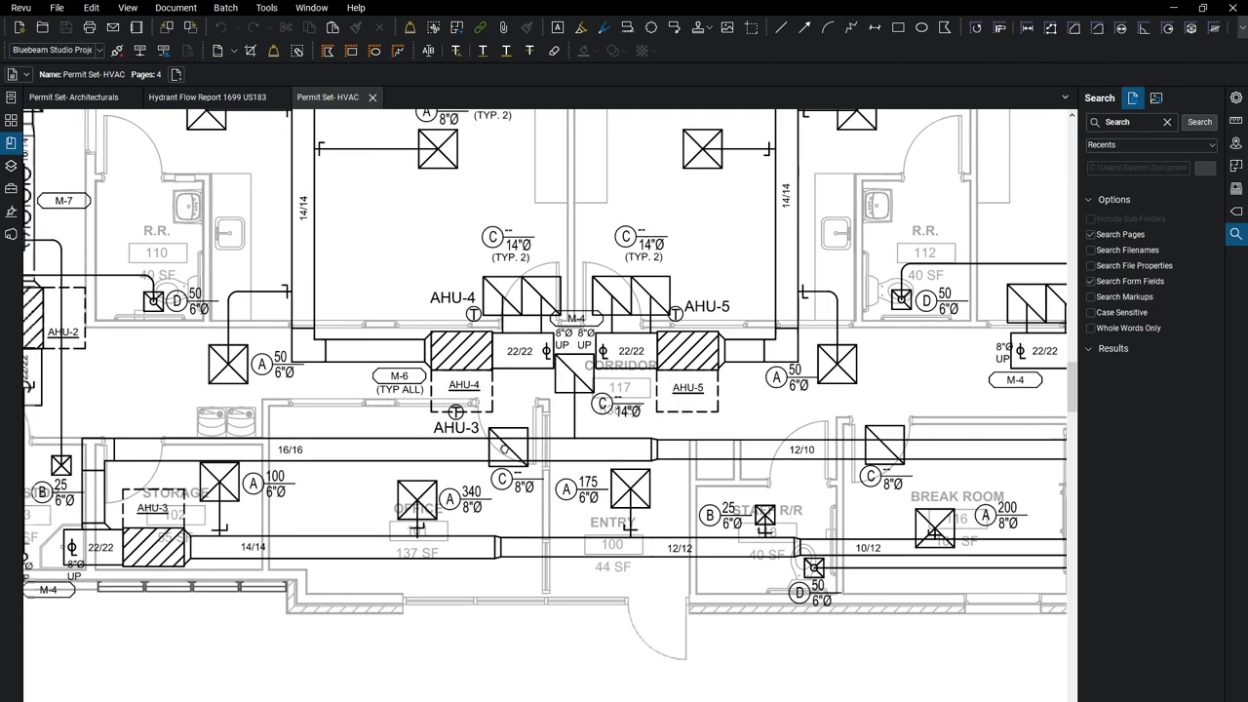
pyautogui.scroll(3, 880, 497)
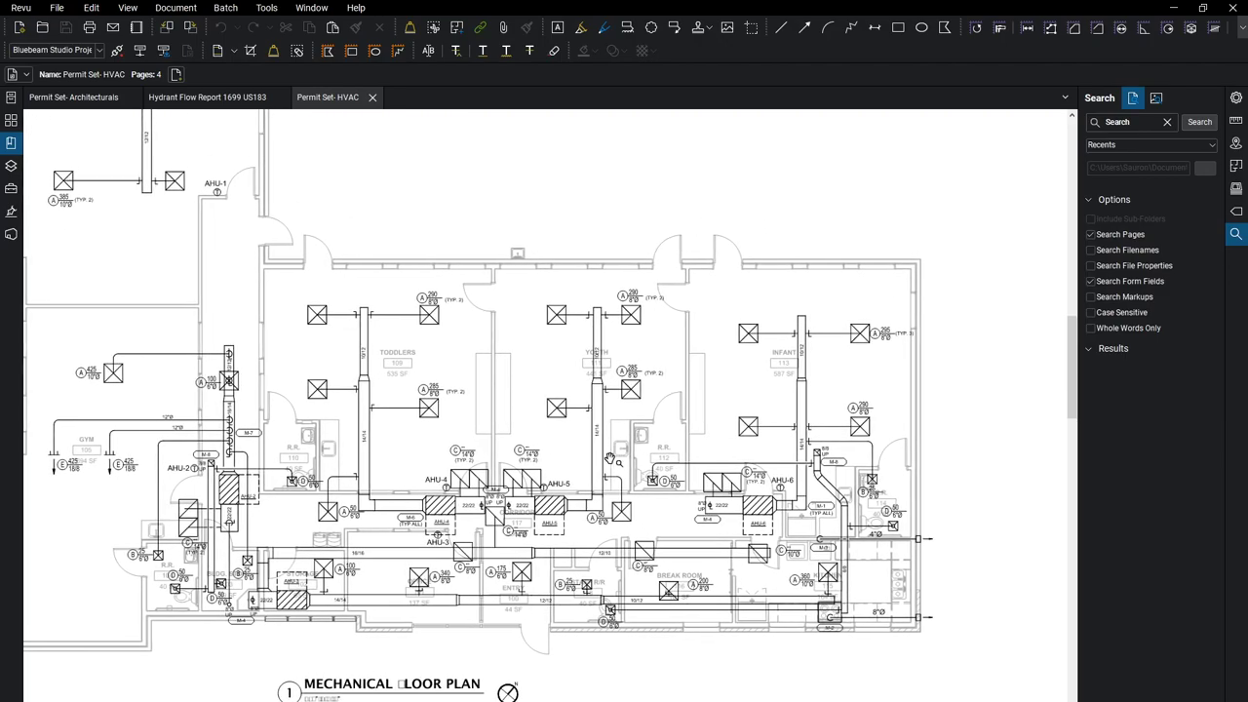
pyautogui.scroll(-3, 817, 445)
pyautogui.scroll(1, 543, 392)
pyautogui.scroll(1, 543, 392)
pyautogui.scroll(-1, 543, 392)
pyautogui.moveTo(543, 392); pyautogui.dragTo(578, 450)
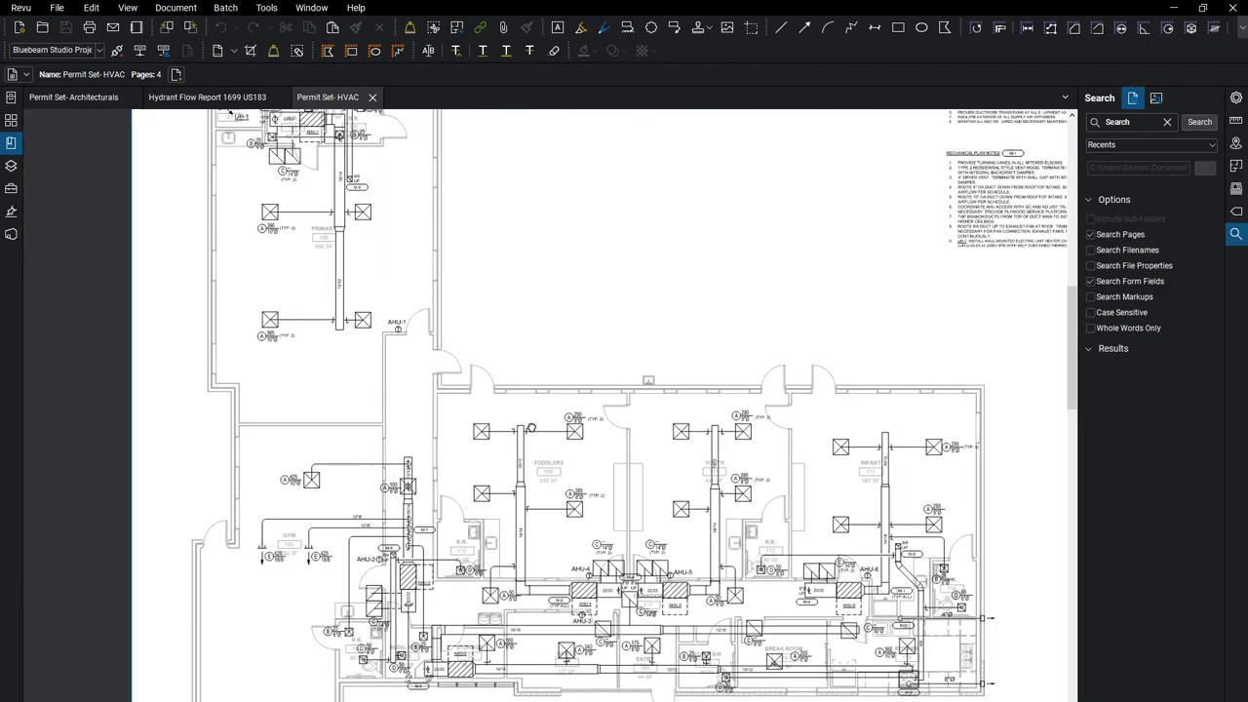
pyautogui.scroll(-2, 597, 319)
pyautogui.scroll(4, 331, 204)
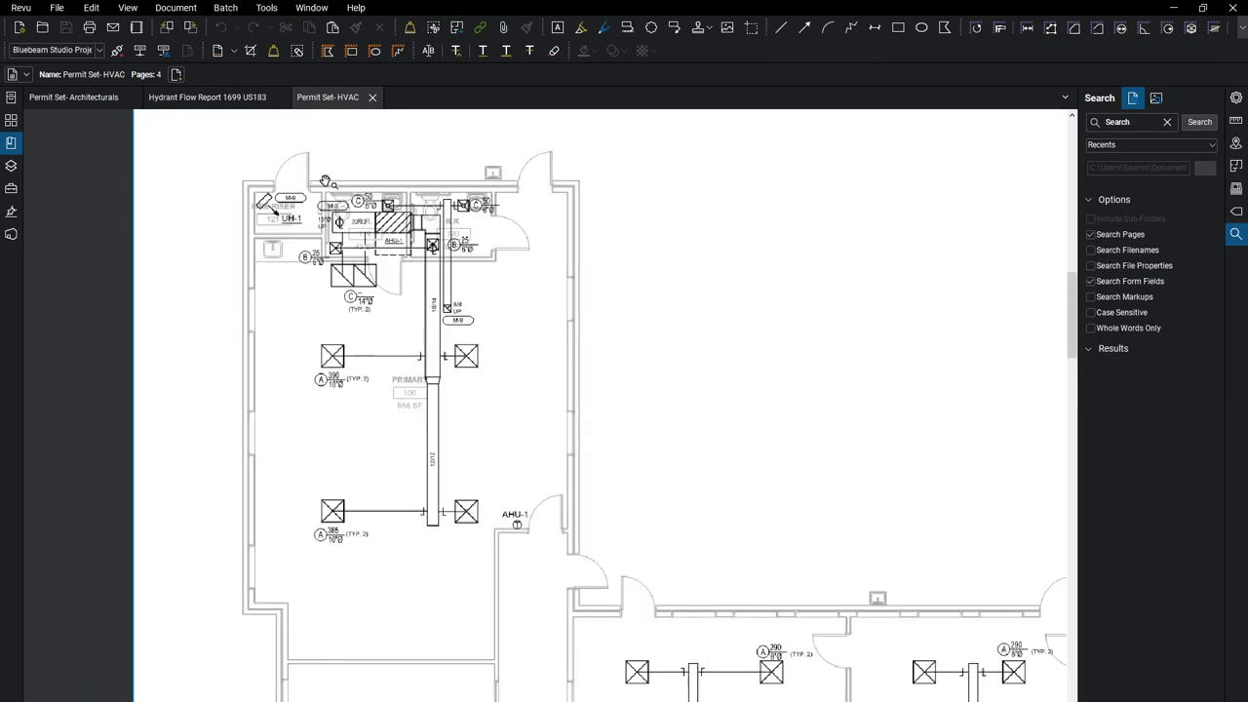
pyautogui.scroll(-5, 627, 487)
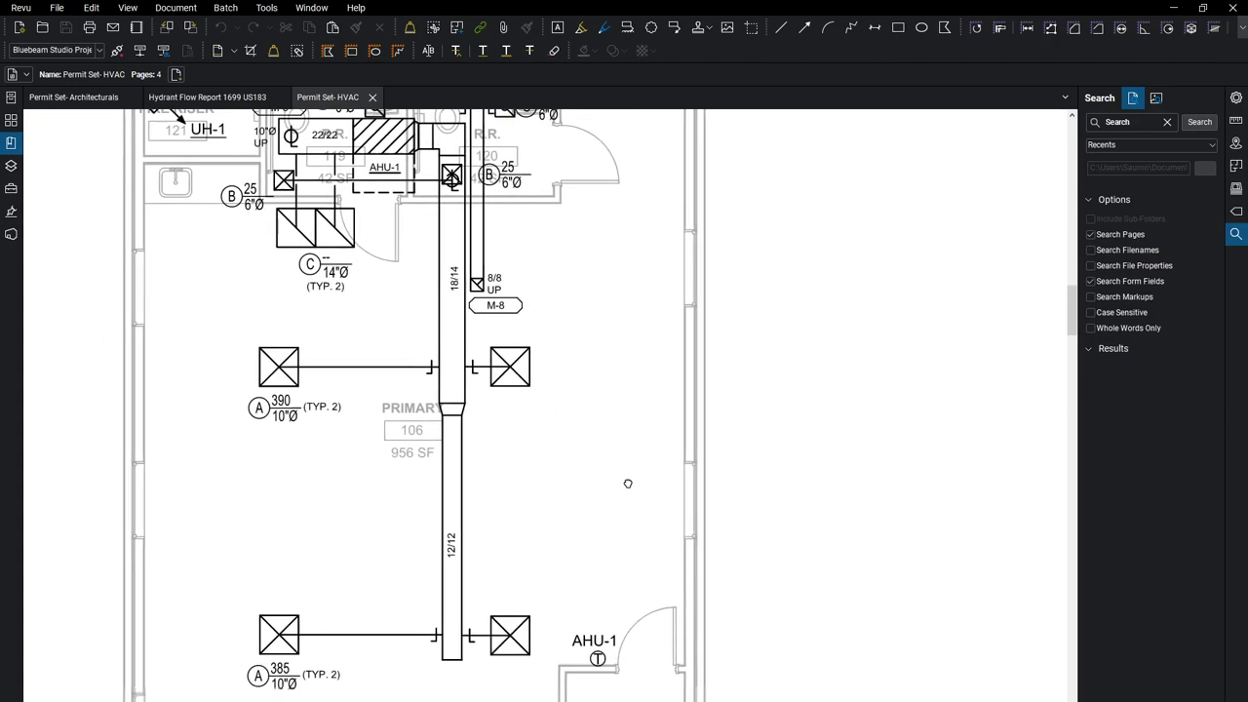
pyautogui.scroll(-2, 492, 368)
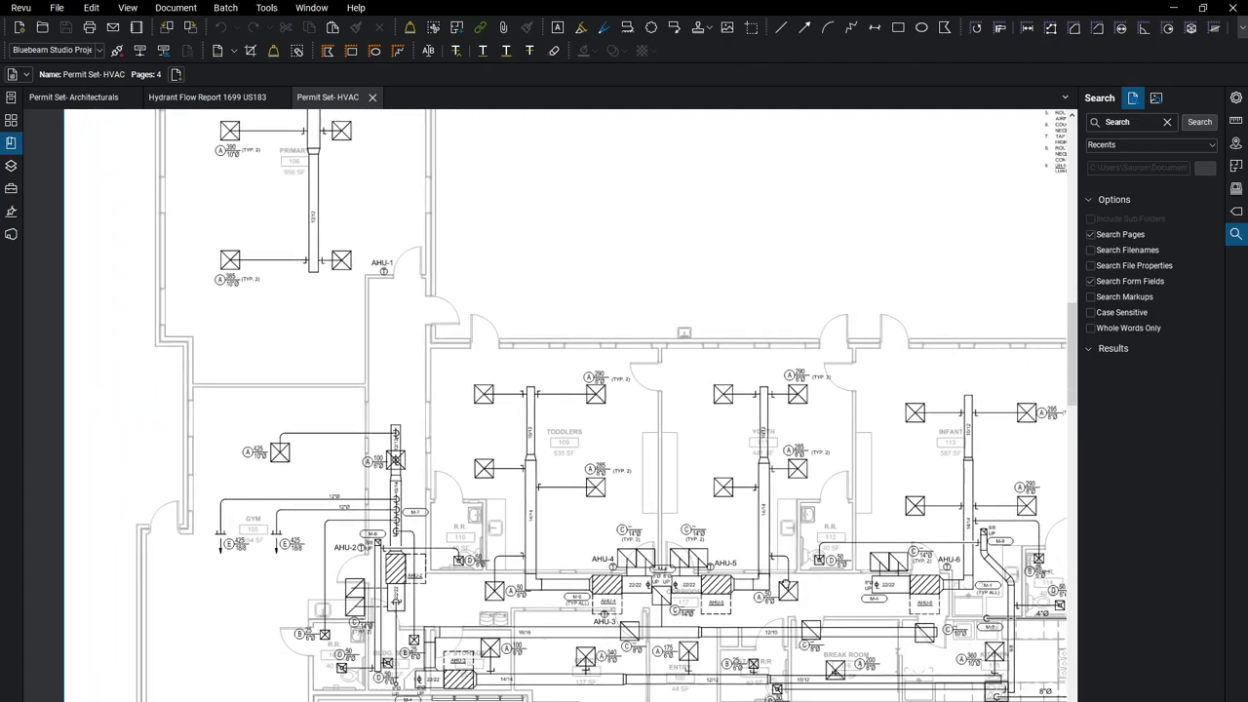
pyautogui.scroll(2, 321, 459)
pyautogui.moveTo(320, 459); pyautogui.dragTo(577, 634, button='middle')
pyautogui.scroll(-2, 496, 440)
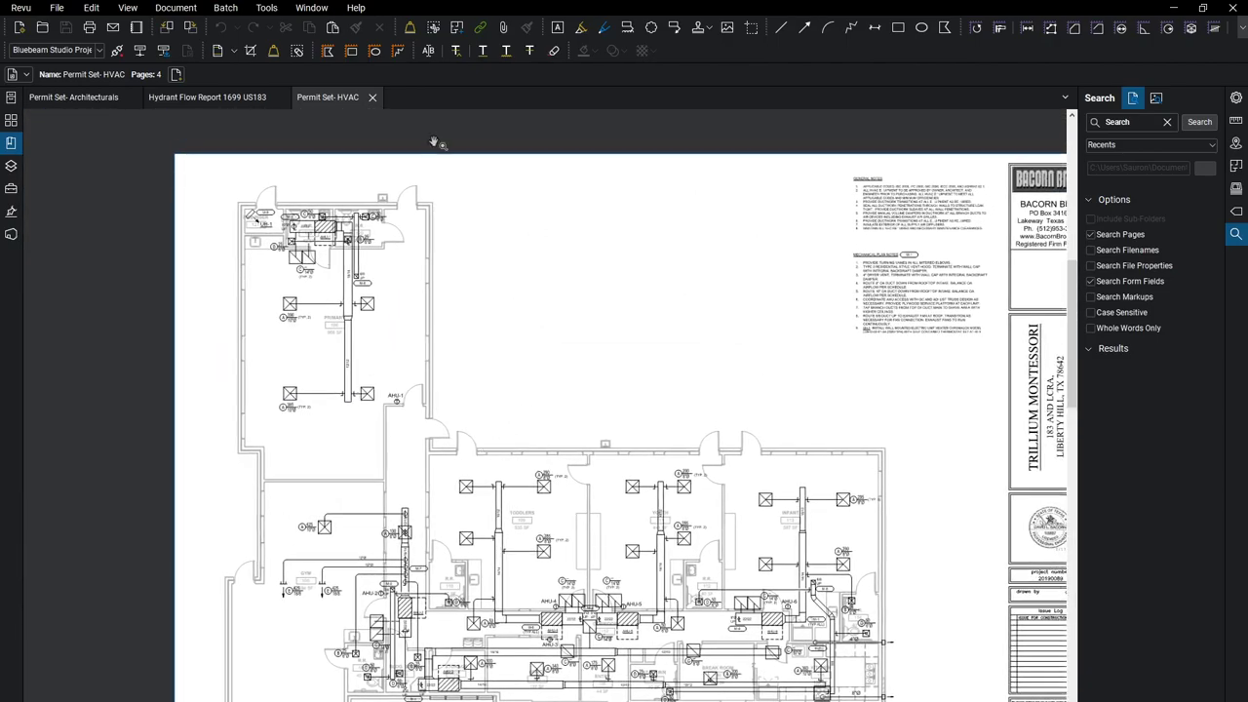
# Return to the Permit Set- Architecturals document and inspect the red and blue ceiling marks over the classrooms on sheet A103.
pyautogui.click(205, 97)
pyautogui.click(324, 96)
pyautogui.click(80, 102)
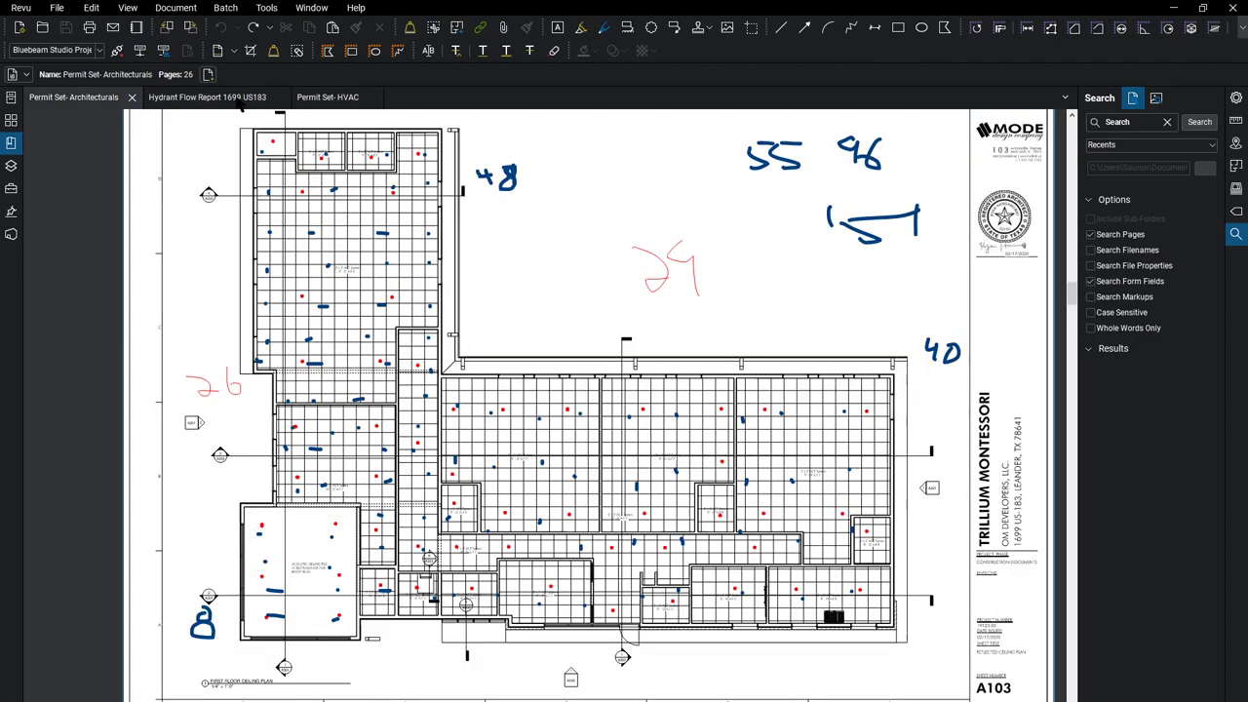
pyautogui.scroll(5, 594, 432)
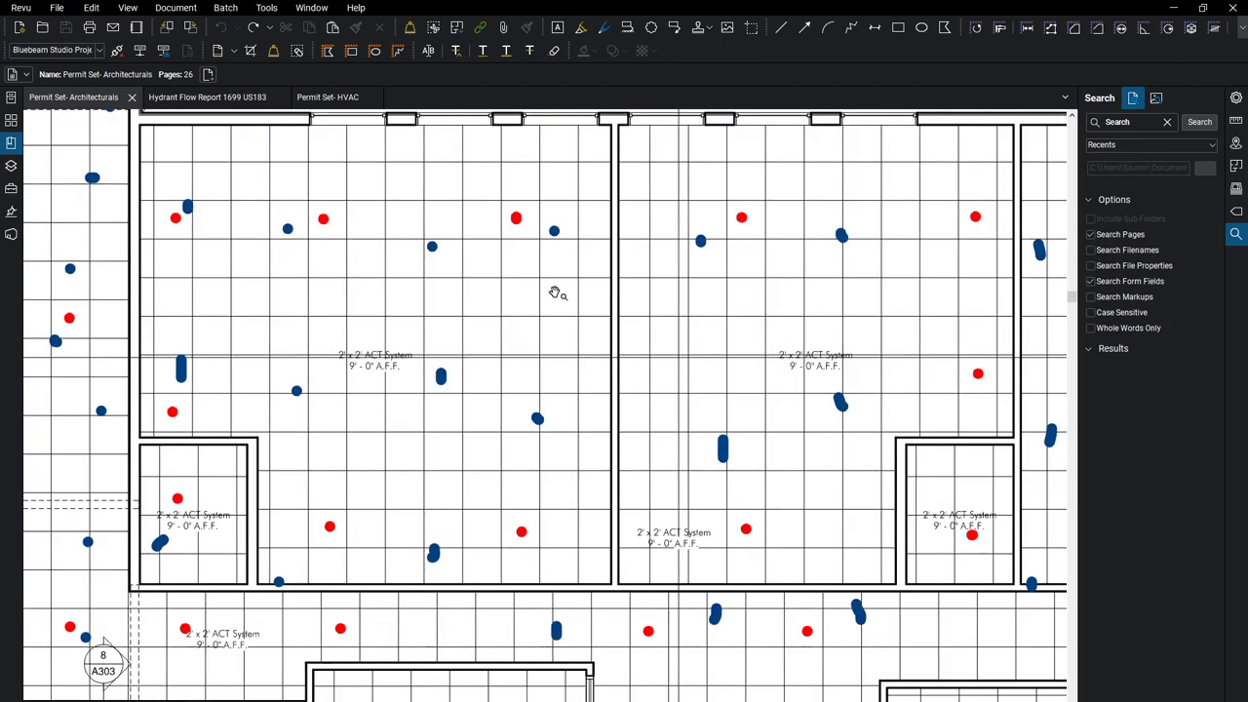
pyautogui.moveTo(438, 407); pyautogui.dragTo(457, 418, button='middle')
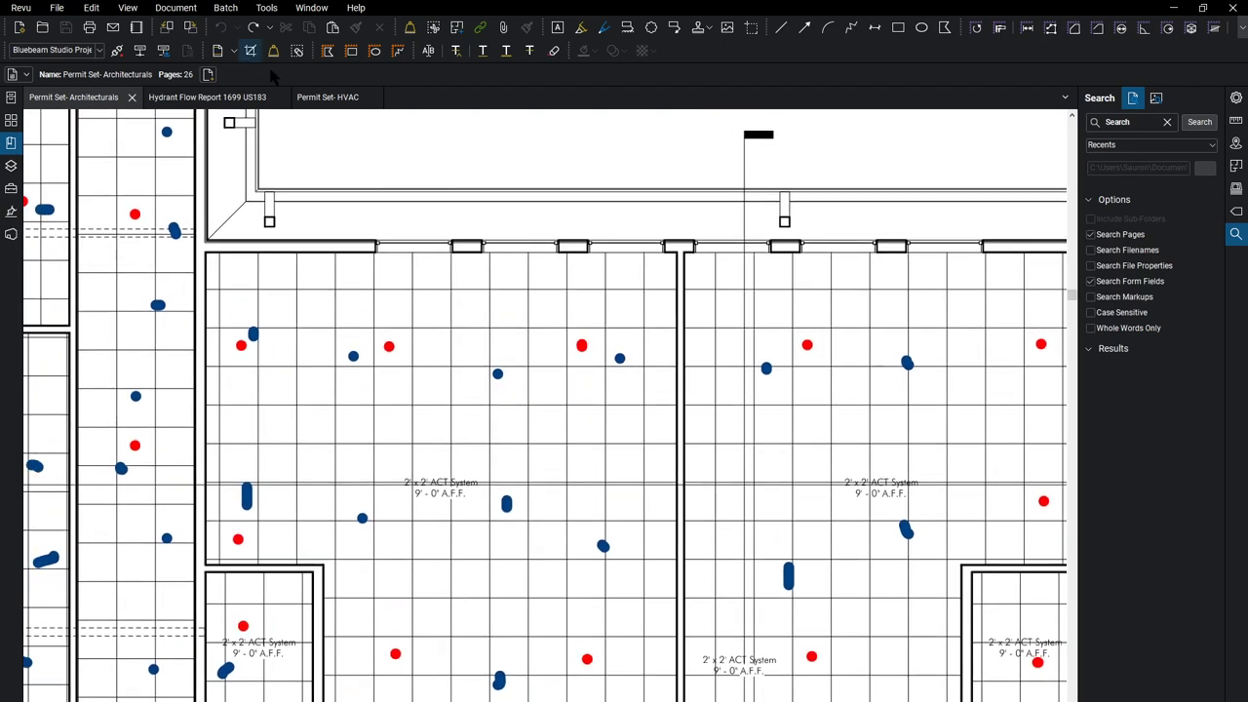
# Reorder the open documents so that Permit Set- HVAC sits directly beside Permit Set- Architecturals.
pyautogui.click(329, 98)
pyautogui.click(208, 97)
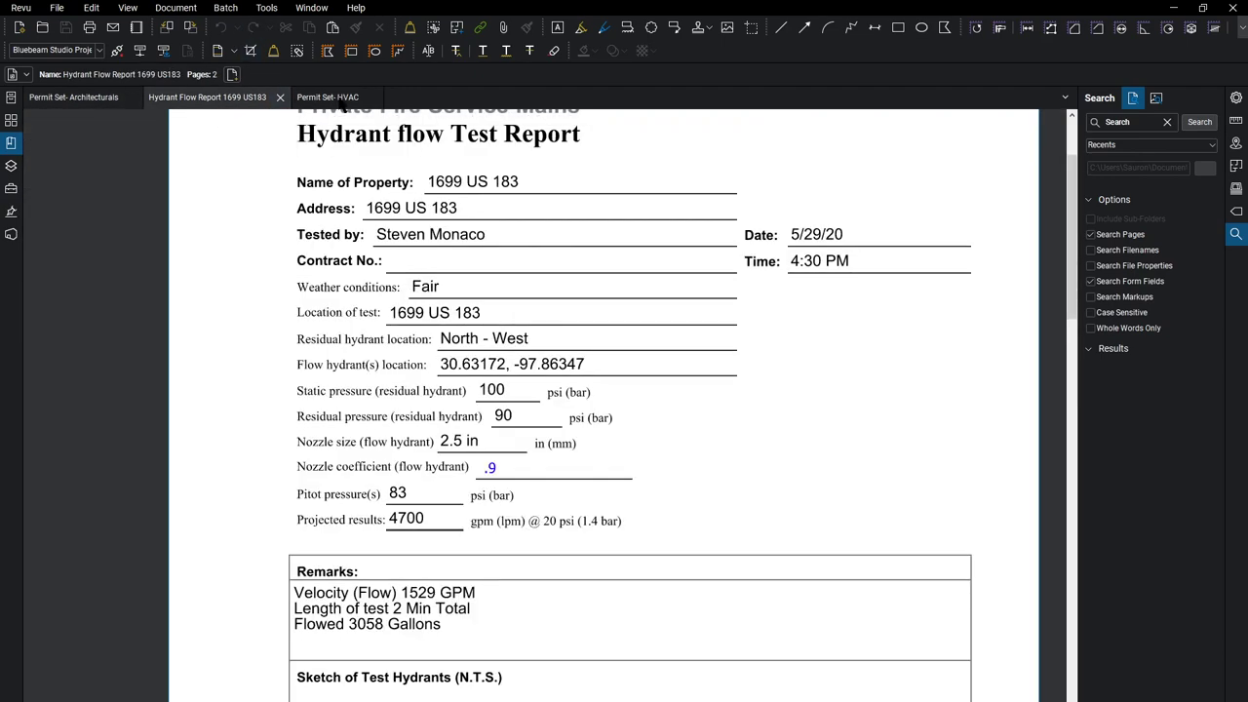
pyautogui.click(326, 97)
pyautogui.moveTo(178, 104); pyautogui.dragTo(170, 119)
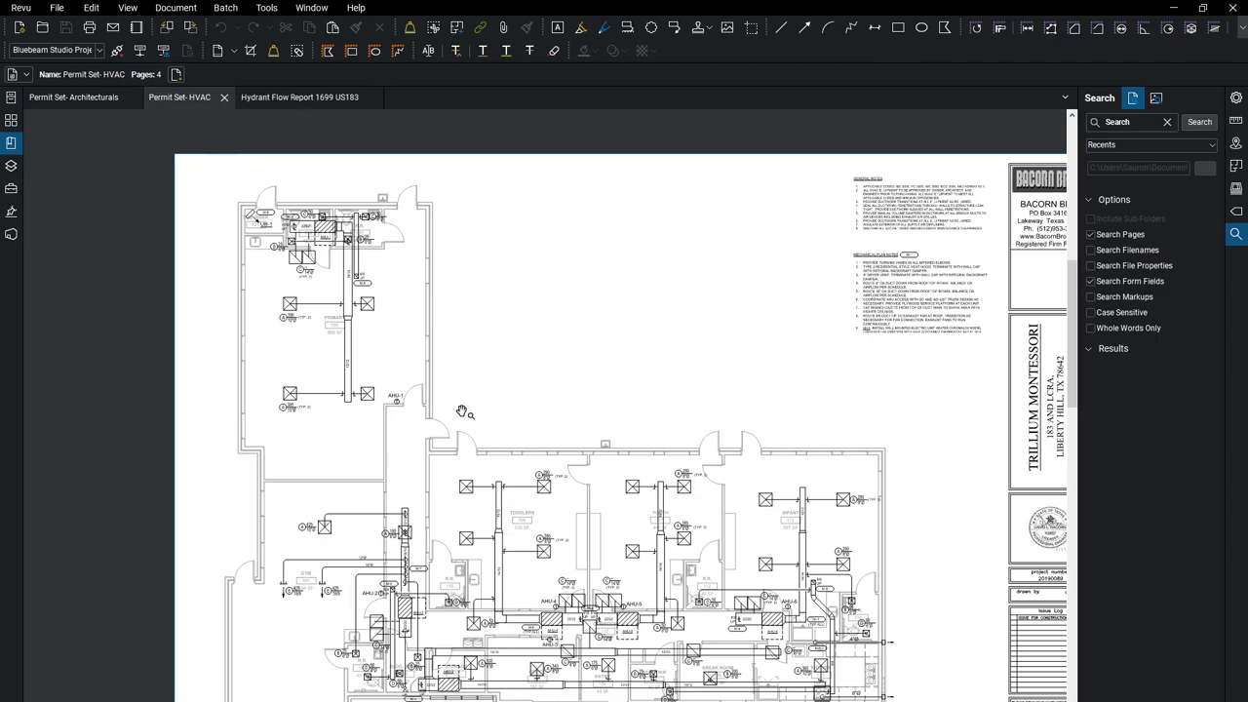
# Alternate between the mechanical floor plan and the marked ceiling plan to compare the classroom area in both.
pyautogui.scroll(3, 396, 333)
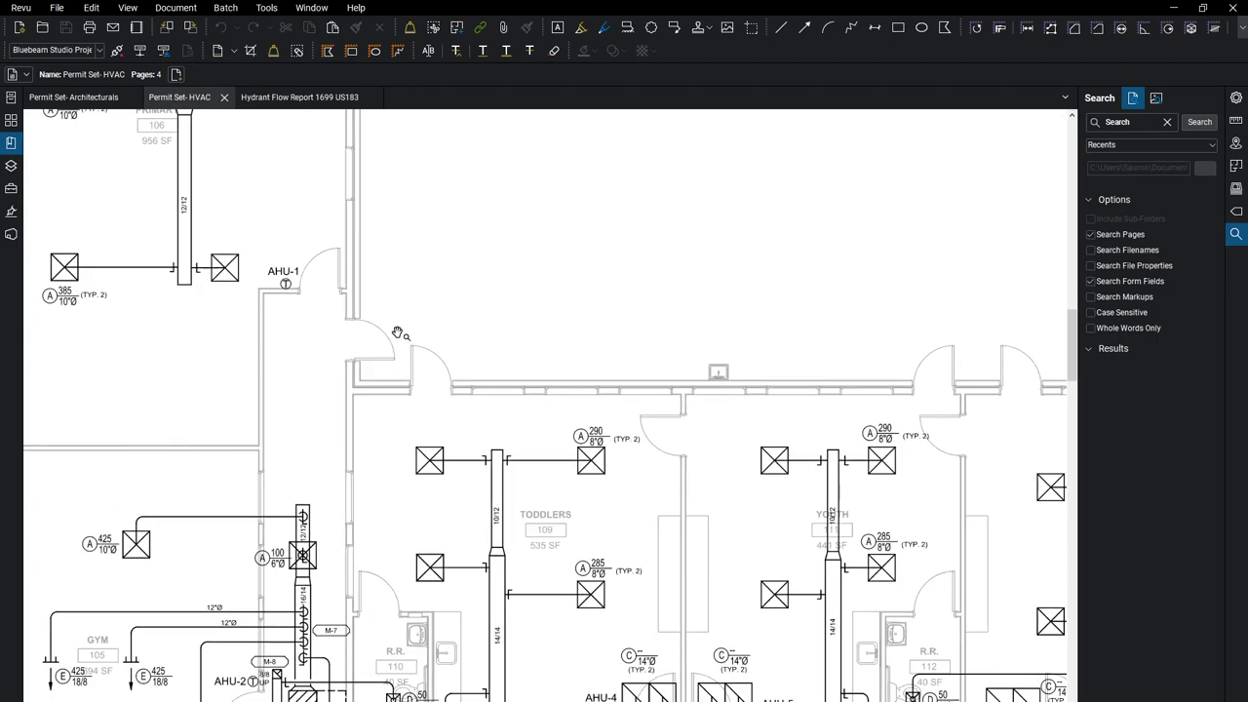
pyautogui.click(81, 101)
pyautogui.click(176, 102)
pyautogui.click(78, 99)
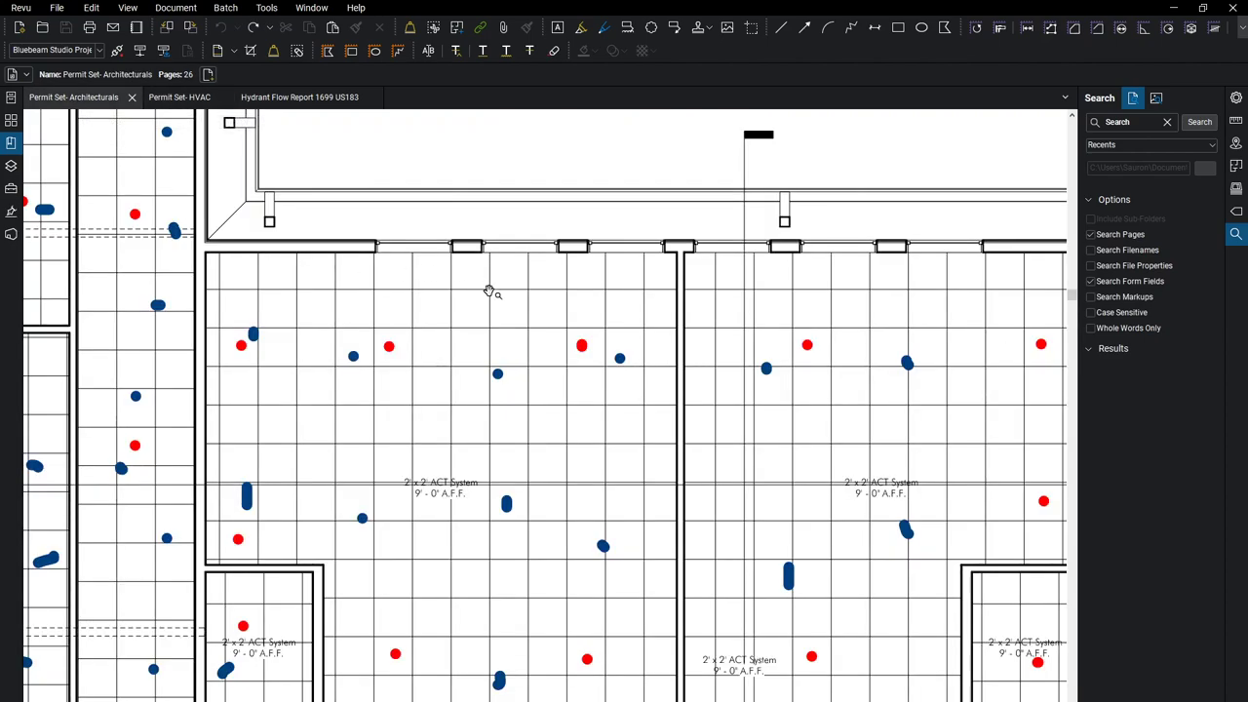
# Switch to AutoCAD and inspect the light fixtures over the Primary, Toddlers and Youth rooms in the E2.0_Bind drawing.
pyautogui.press('super+Down')
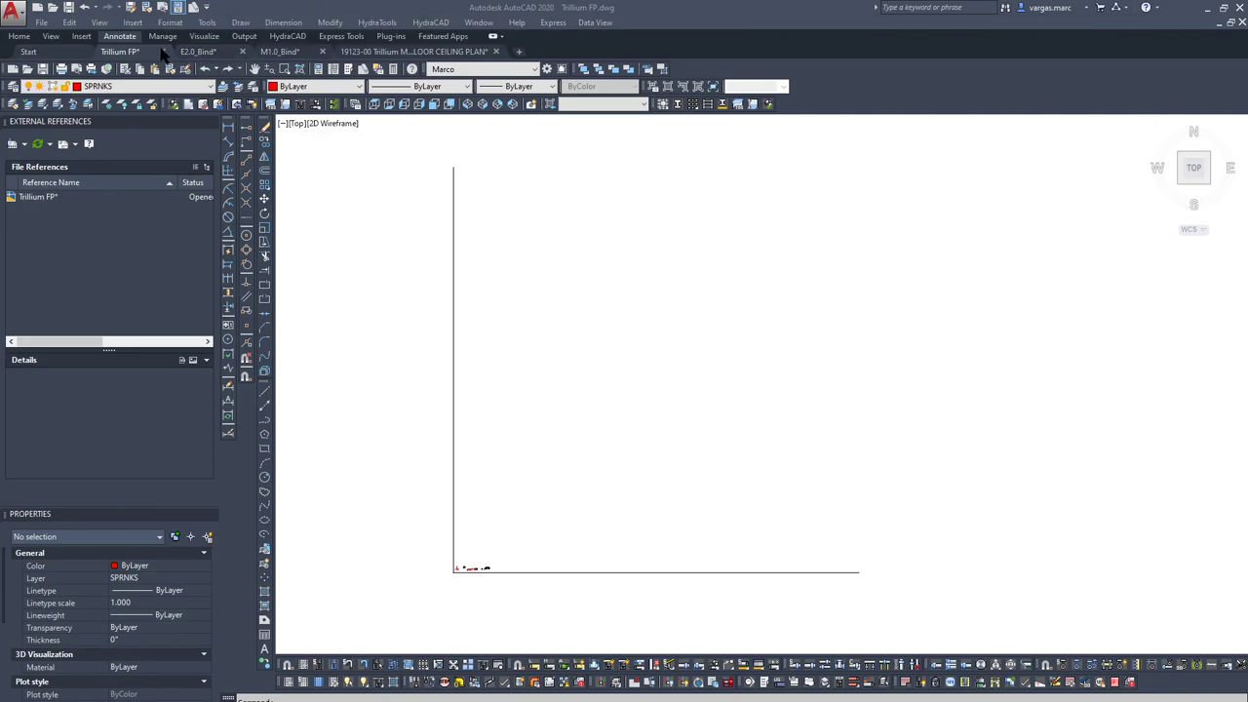
pyautogui.click(200, 51)
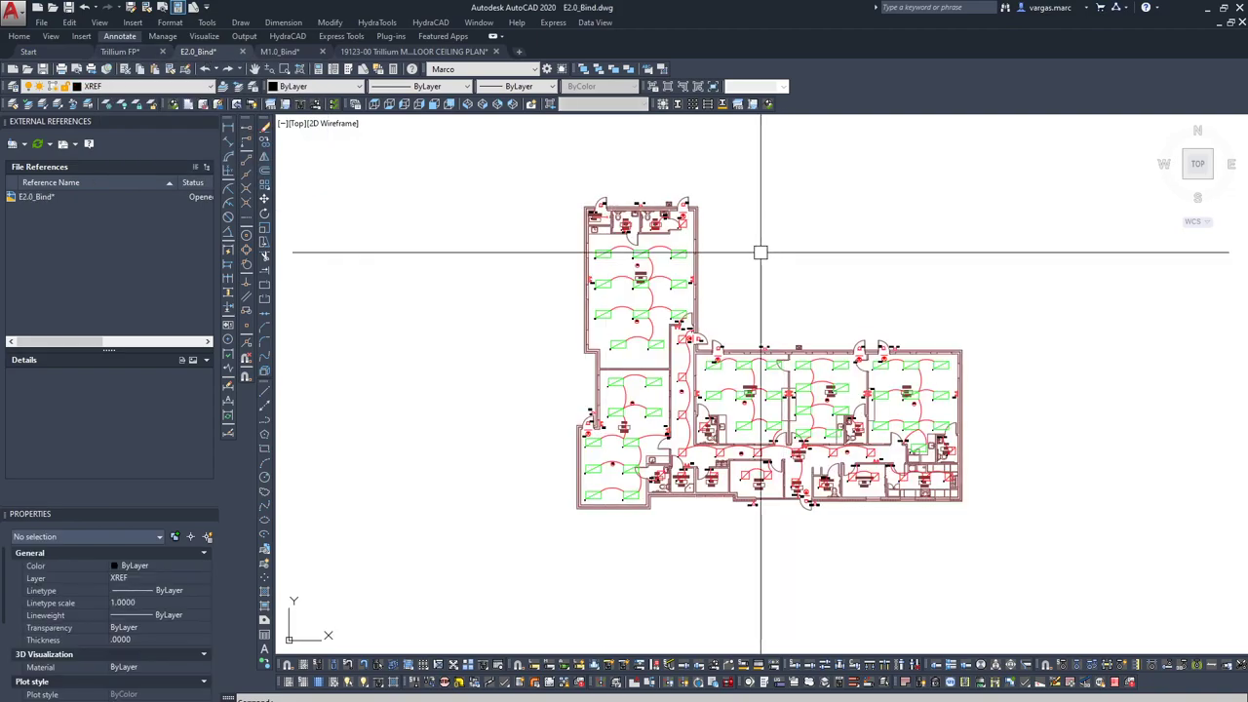
pyautogui.scroll(6, 682, 248)
pyautogui.moveTo(630, 245); pyautogui.dragTo(807, 353, button='middle')
pyautogui.scroll(-6, 808, 353)
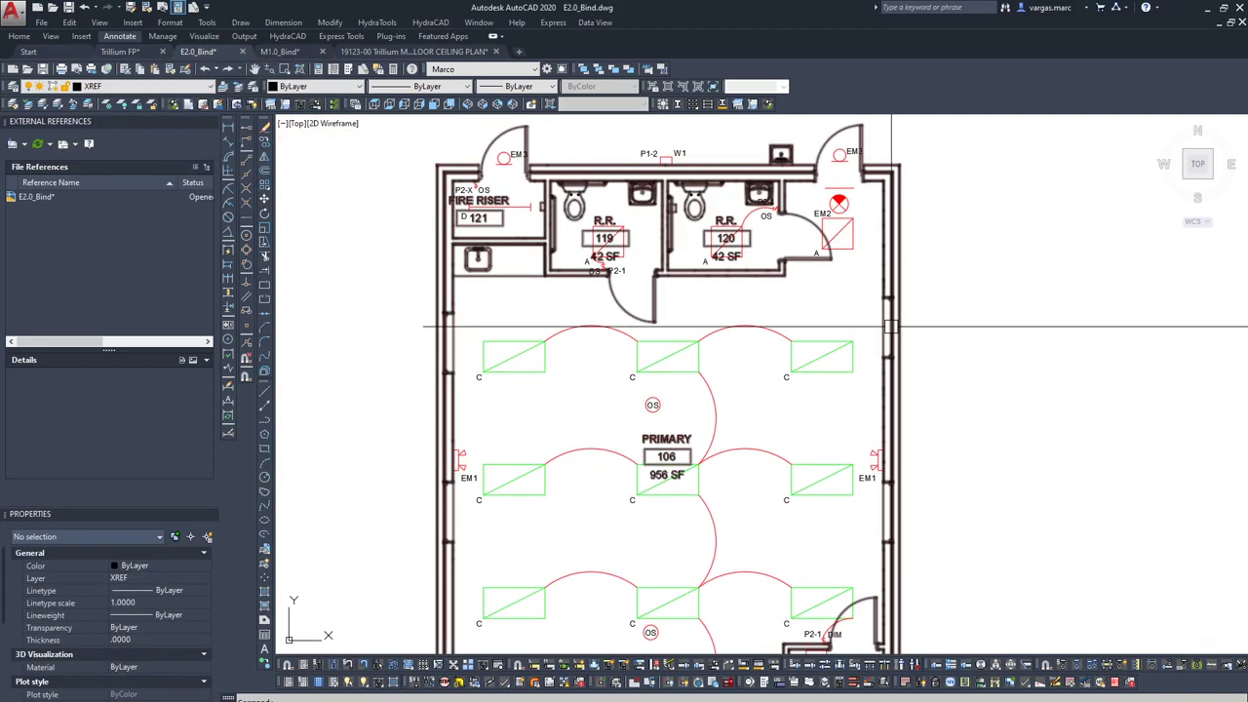
pyautogui.scroll(5, 835, 452)
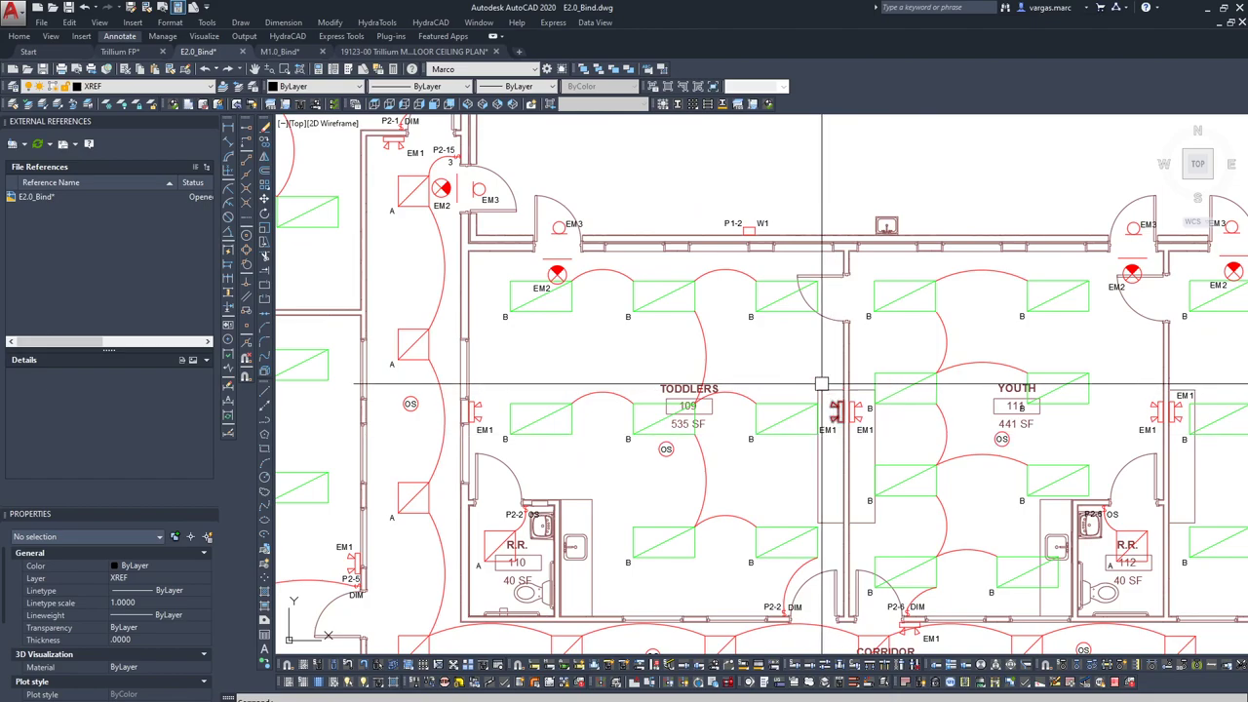
# Open the M1.0_Bind drawing and examine the ductwork and diffusers across the whole building.
pyautogui.click(280, 52)
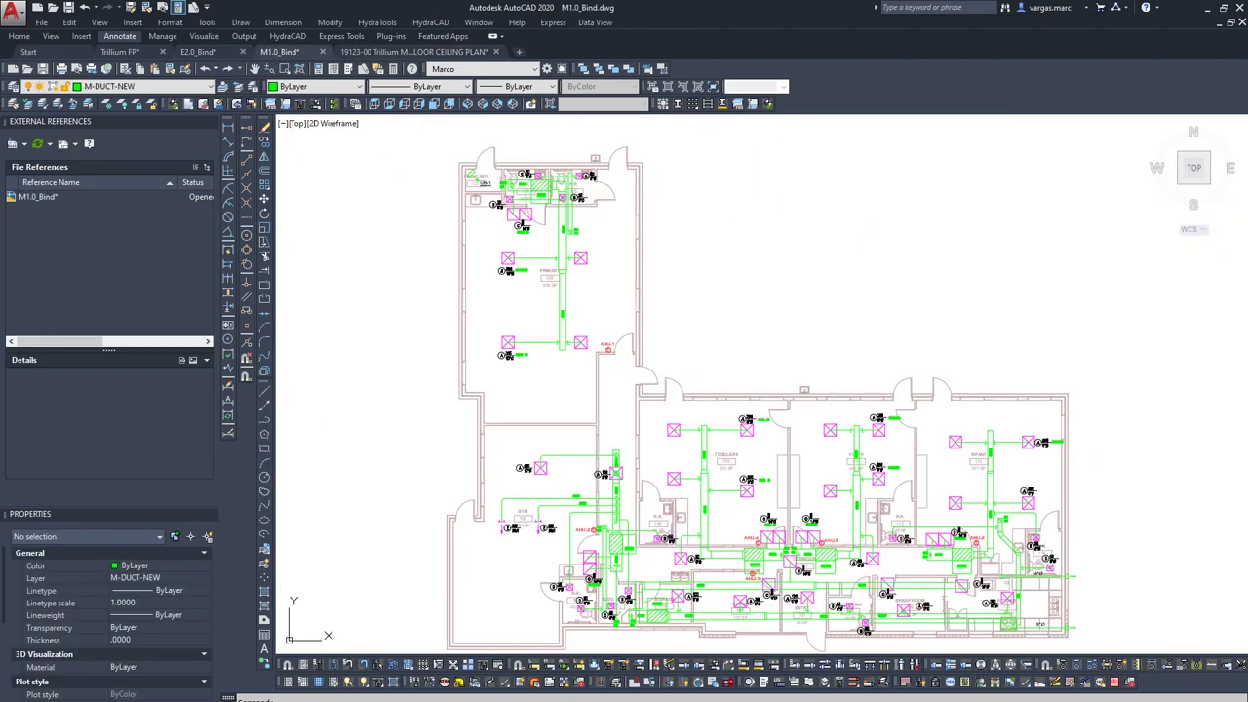
pyautogui.scroll(8, 829, 510)
pyautogui.scroll(-8, 829, 510)
pyautogui.moveTo(830, 510)
pyautogui.mouseDown(button='middle')
pyautogui.moveTo(932, 484)
pyautogui.moveTo(833, 396)
pyautogui.mouseUp(button='middle')
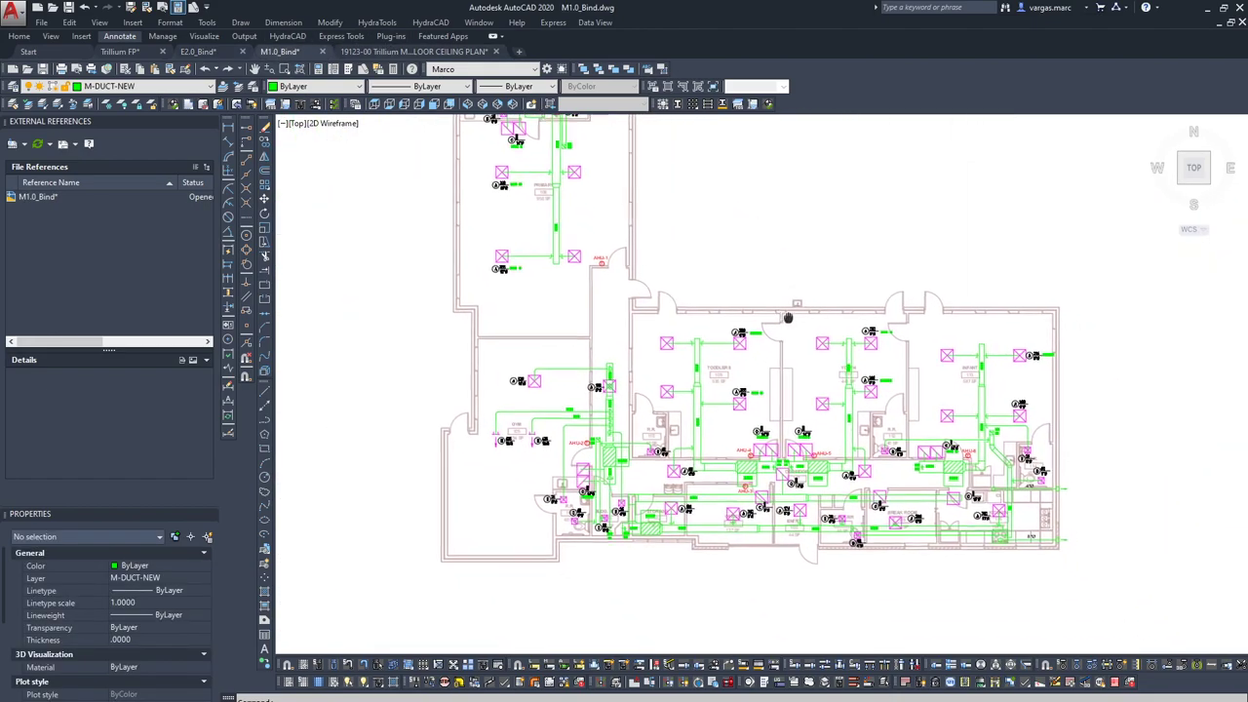
pyautogui.scroll(5, 947, 487)
pyautogui.scroll(-5, 948, 488)
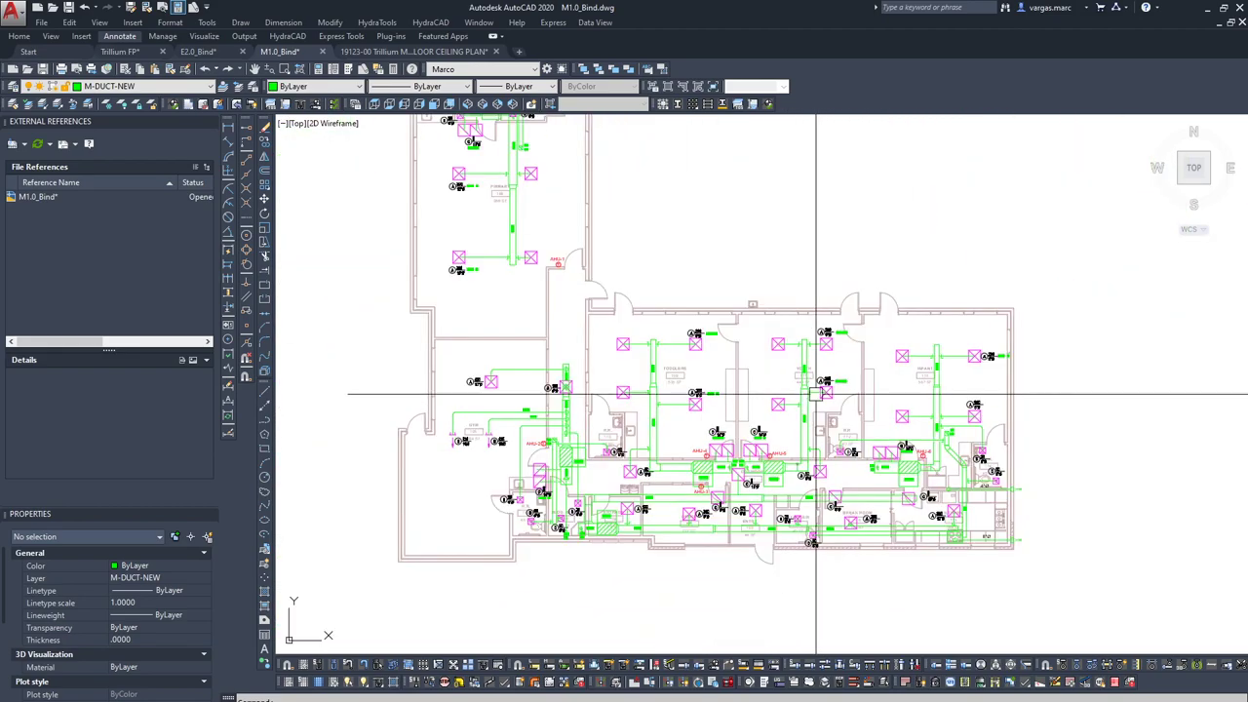
pyautogui.scroll(-1, 631, 406)
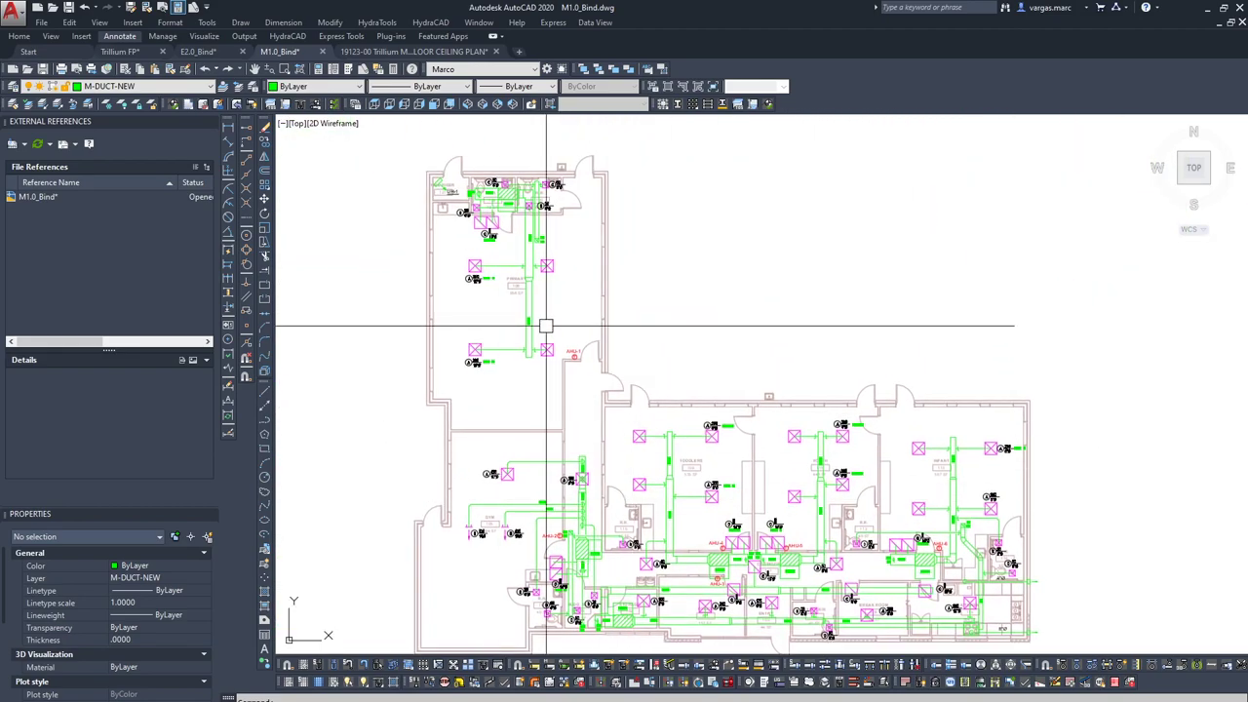
pyautogui.scroll(-3, 565, 390)
pyautogui.scroll(1, 482, 370)
pyautogui.moveTo(435, 404)
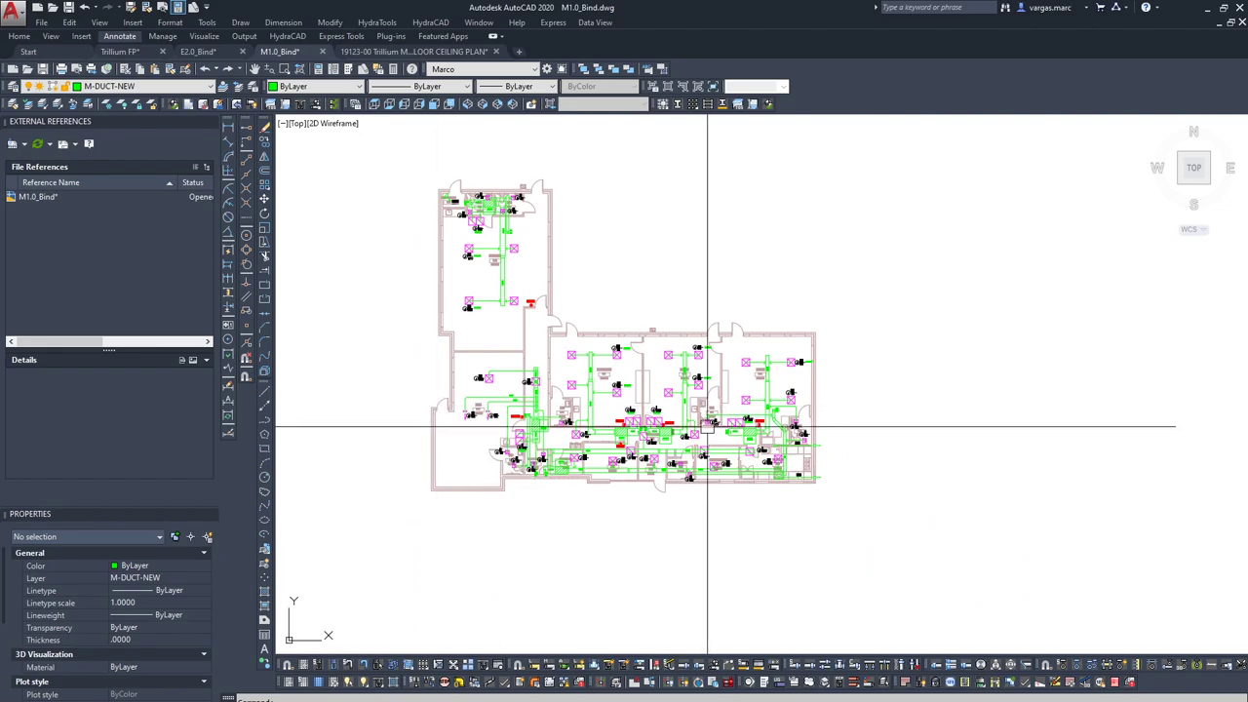
# Examine the full building layout in M1.0_Bind, E2.0_Bind and the FIRST FLOOR CEILING PLAN drawings.
pyautogui.scroll(4, 523, 329)
pyautogui.scroll(-3, 660, 329)
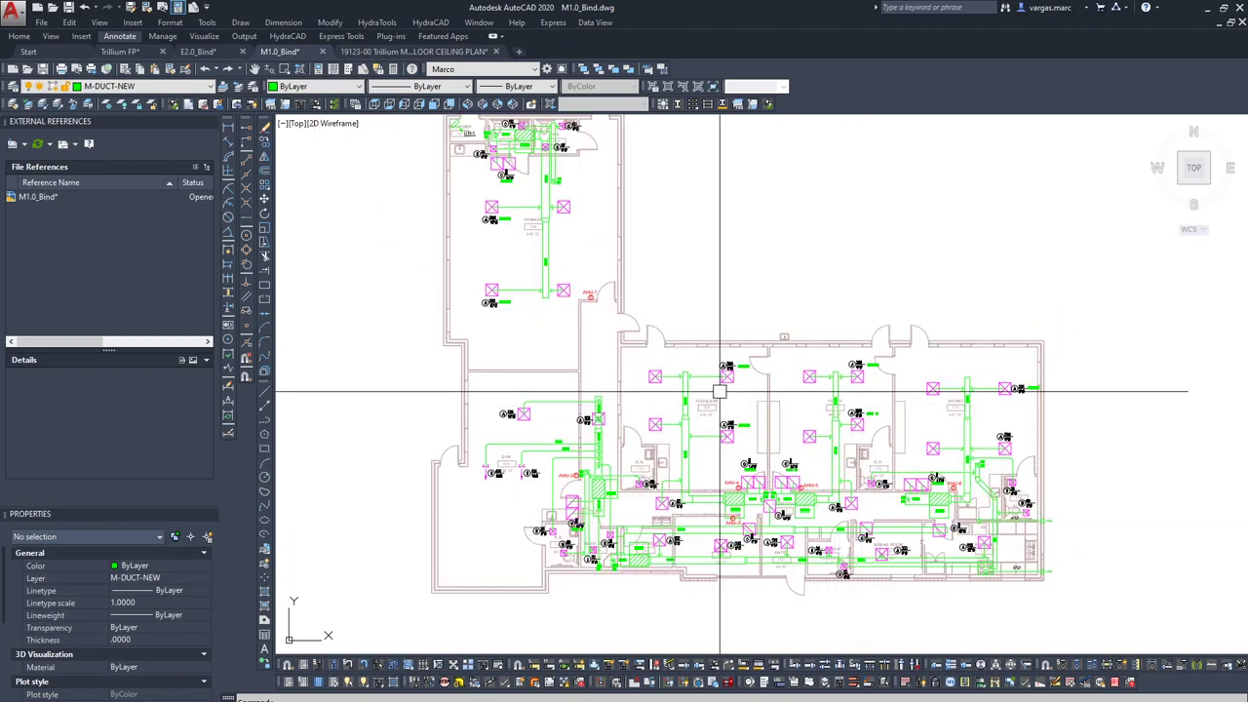
pyautogui.scroll(-4, 685, 438)
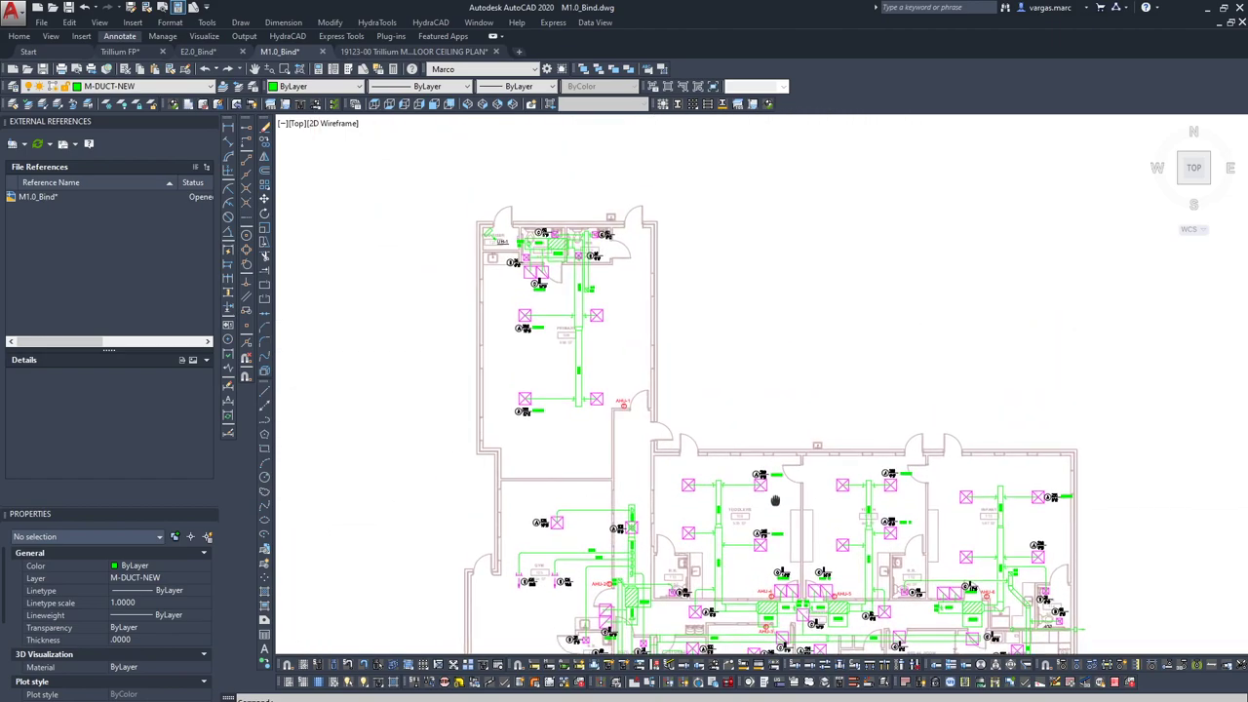
pyautogui.click(198, 51)
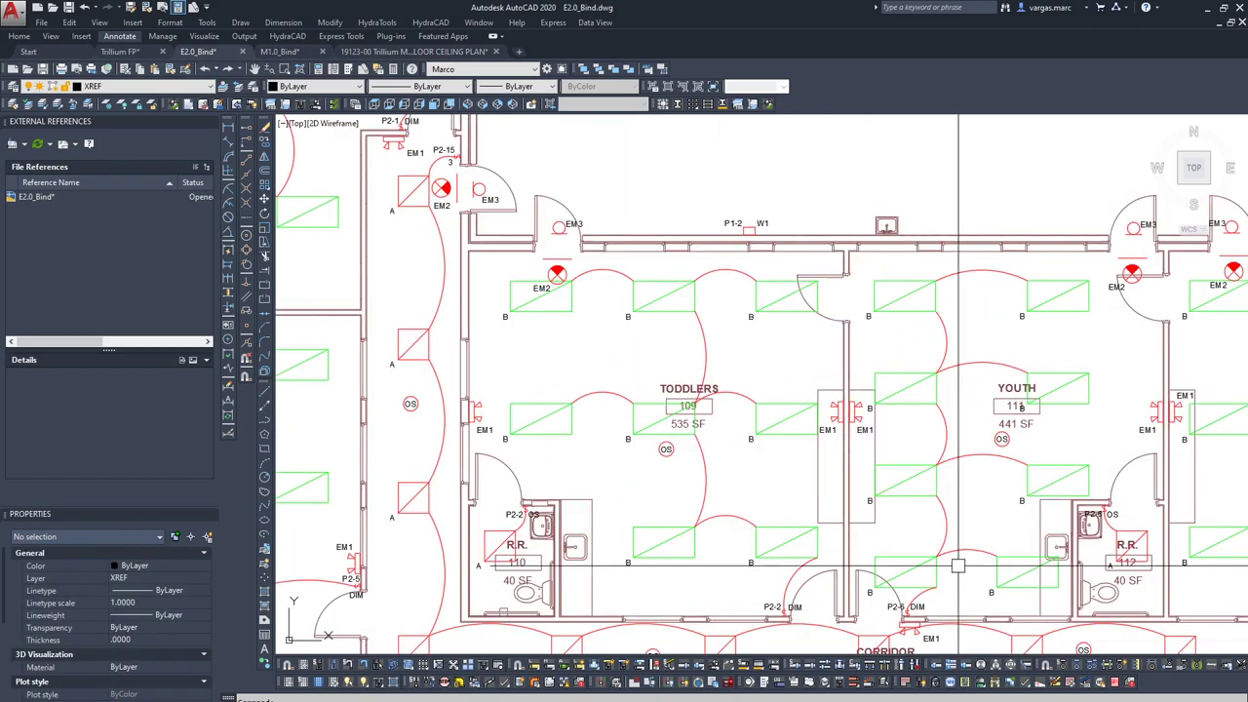
pyautogui.scroll(-8, 900, 510)
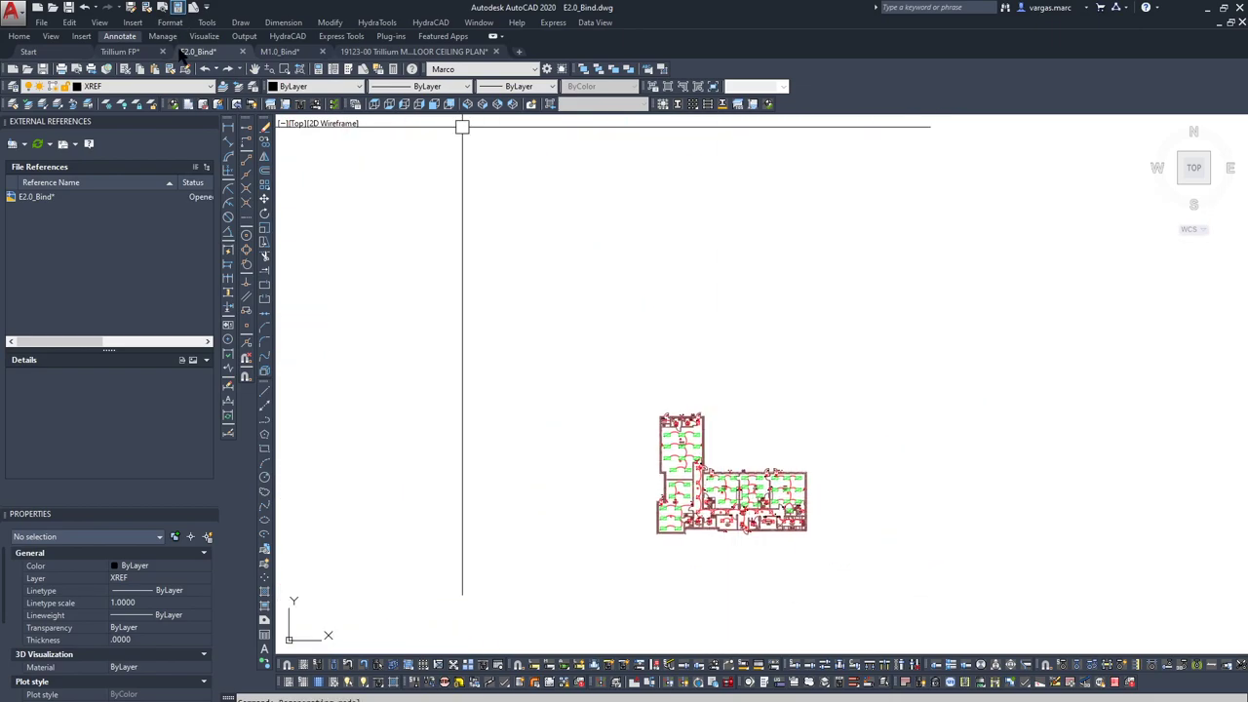
pyautogui.click(363, 53)
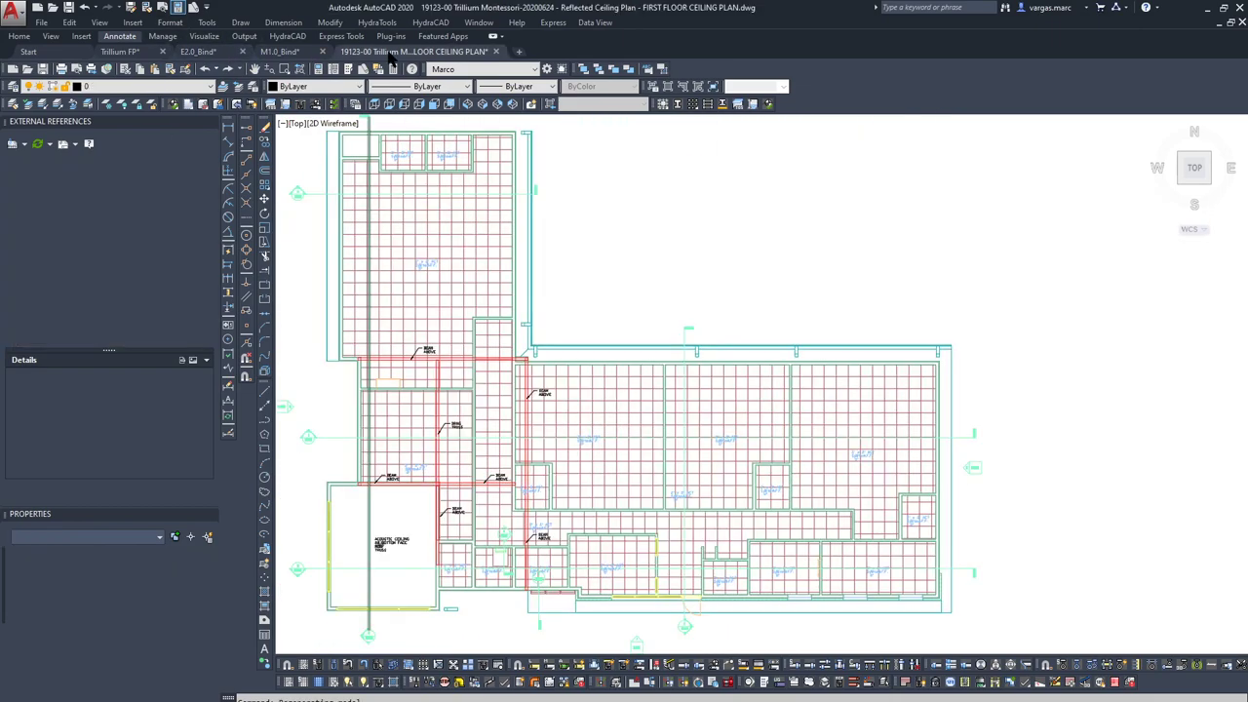
pyautogui.scroll(-4, 663, 419)
pyautogui.scroll(10, 505, 410)
pyautogui.scroll(-10, 757, 515)
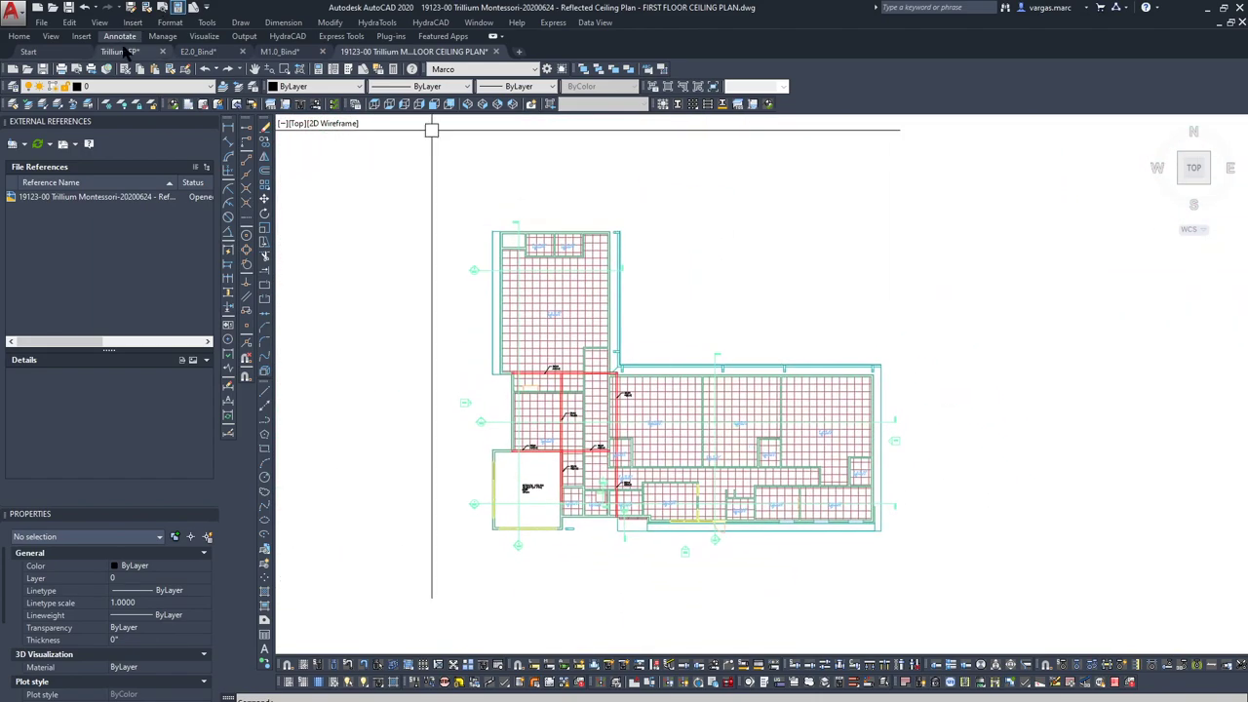
# Make Xref the current layer in the Trillium FP drawing.
pyautogui.click(123, 52)
pyautogui.click(101, 87)
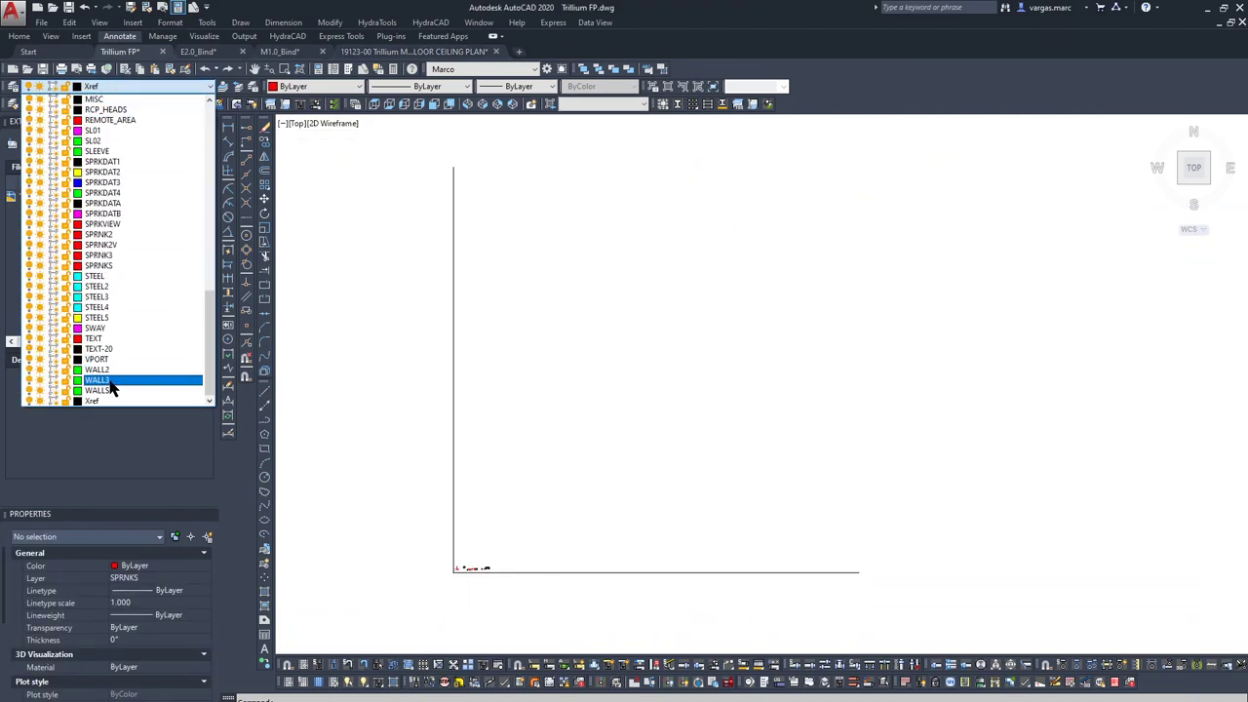
pyautogui.click(107, 399)
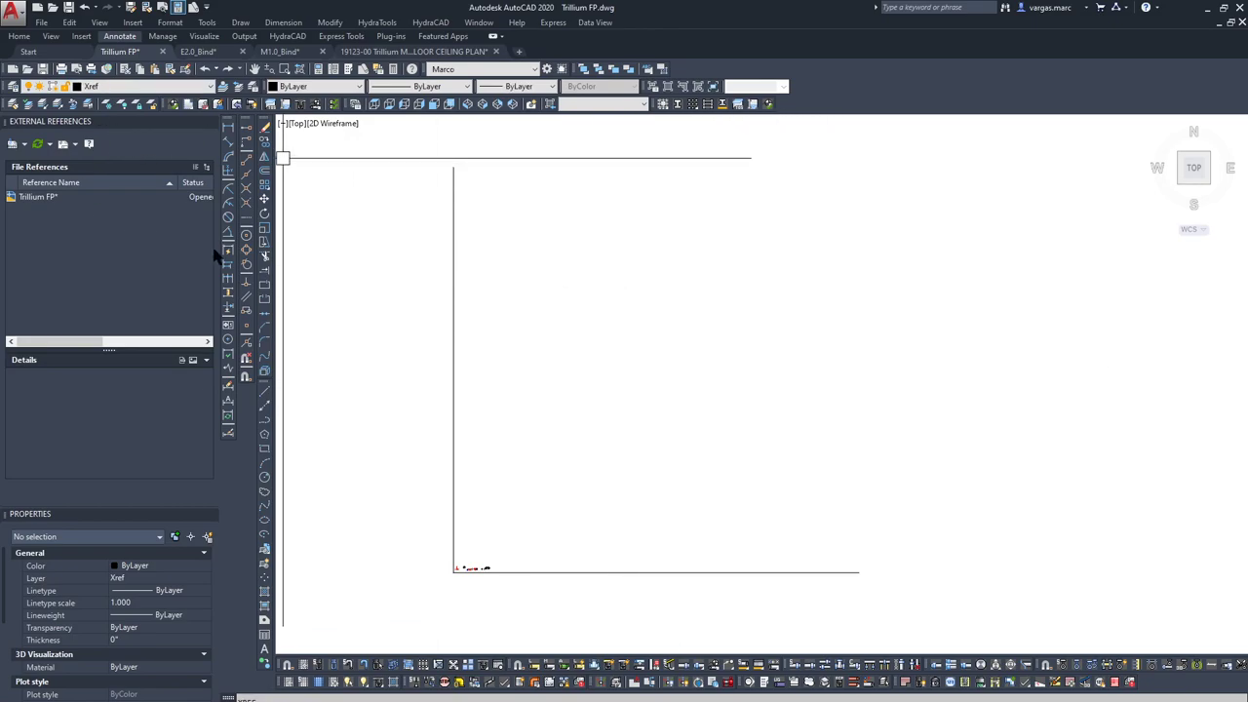
pyautogui.press('Escape')
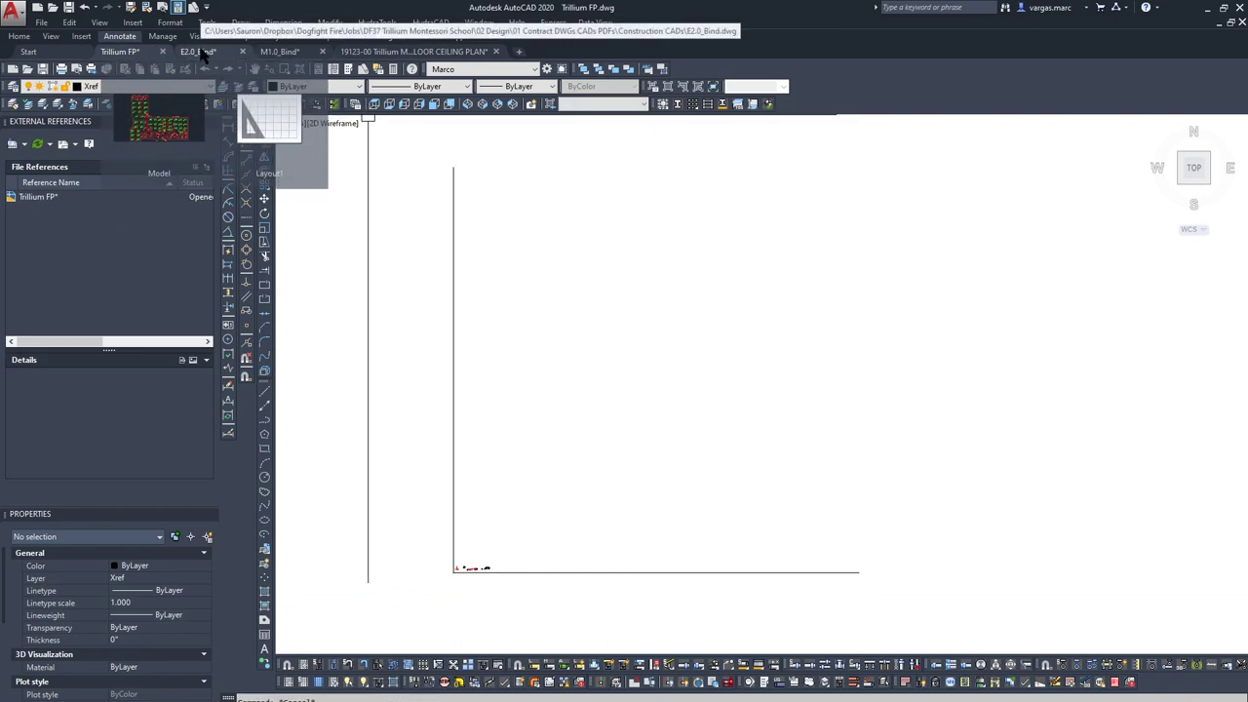
# In E2.0_Bind, draw a large circle centered on the origin 0,0 that reaches close to the building plan.
pyautogui.click(200, 51)
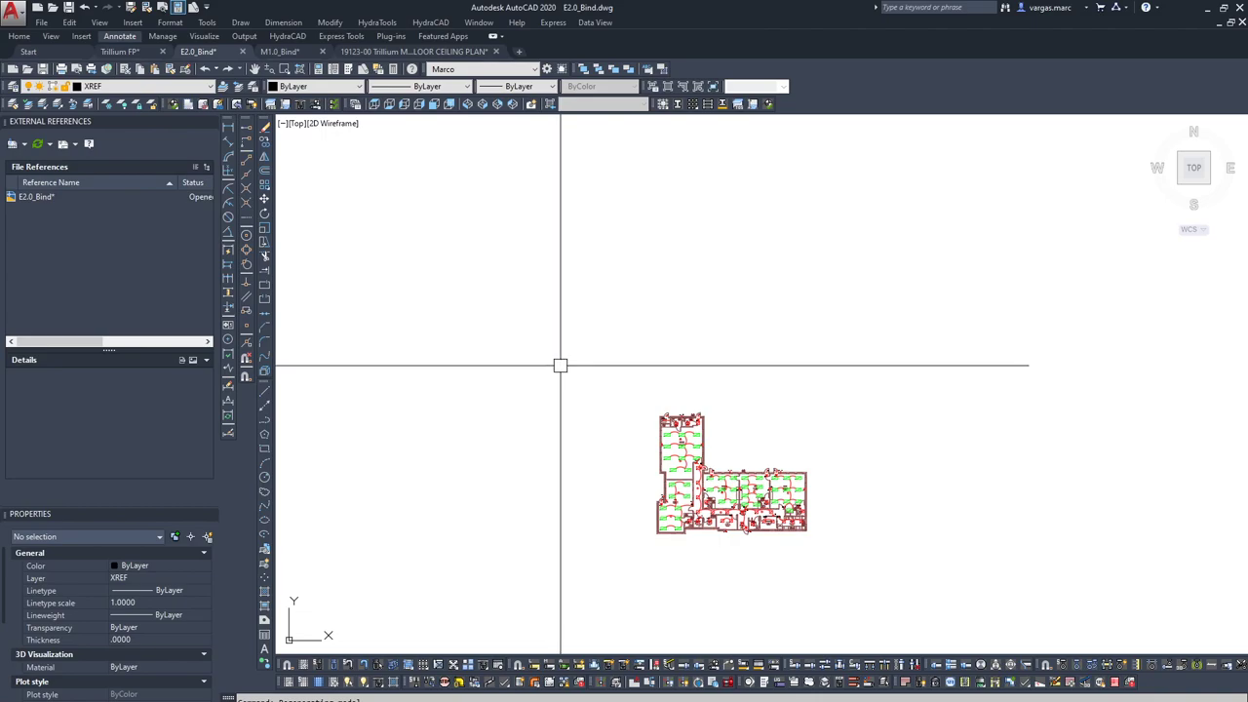
pyautogui.write('c')
pyautogui.press('Return')
pyautogui.write('0,0')
pyautogui.press('Return')
pyautogui.scroll(-5, 532, 388)
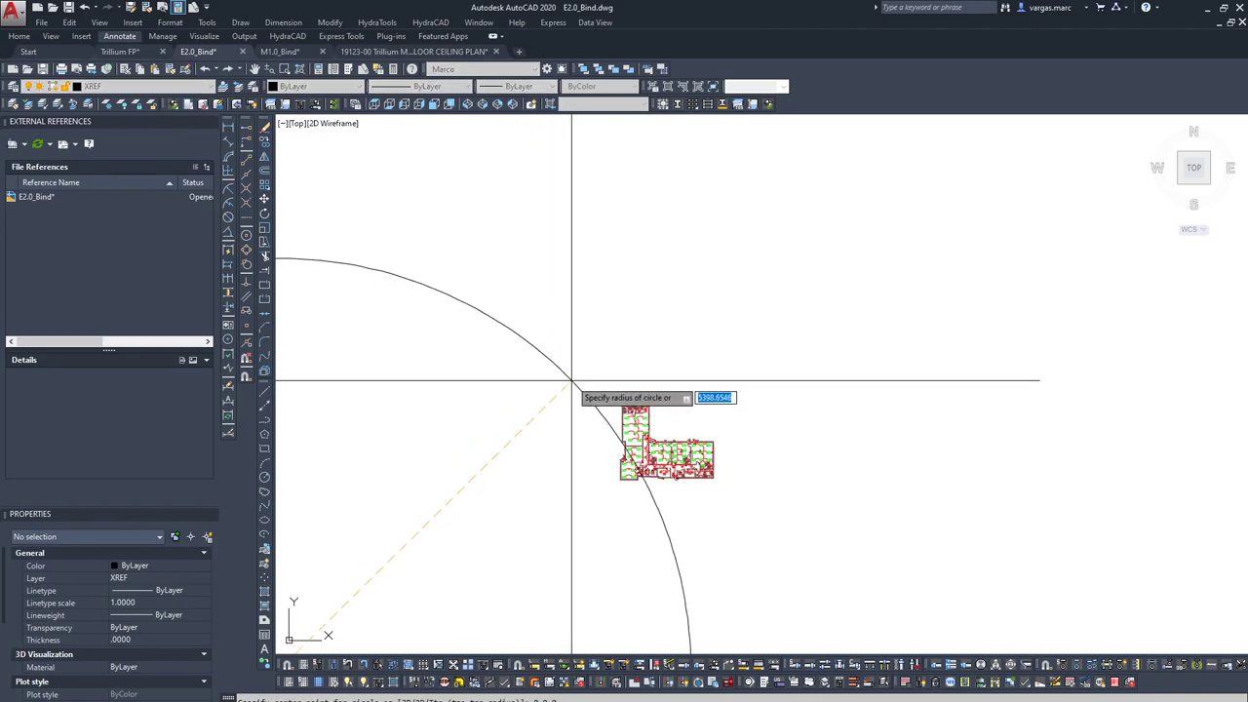
pyautogui.click(578, 343)
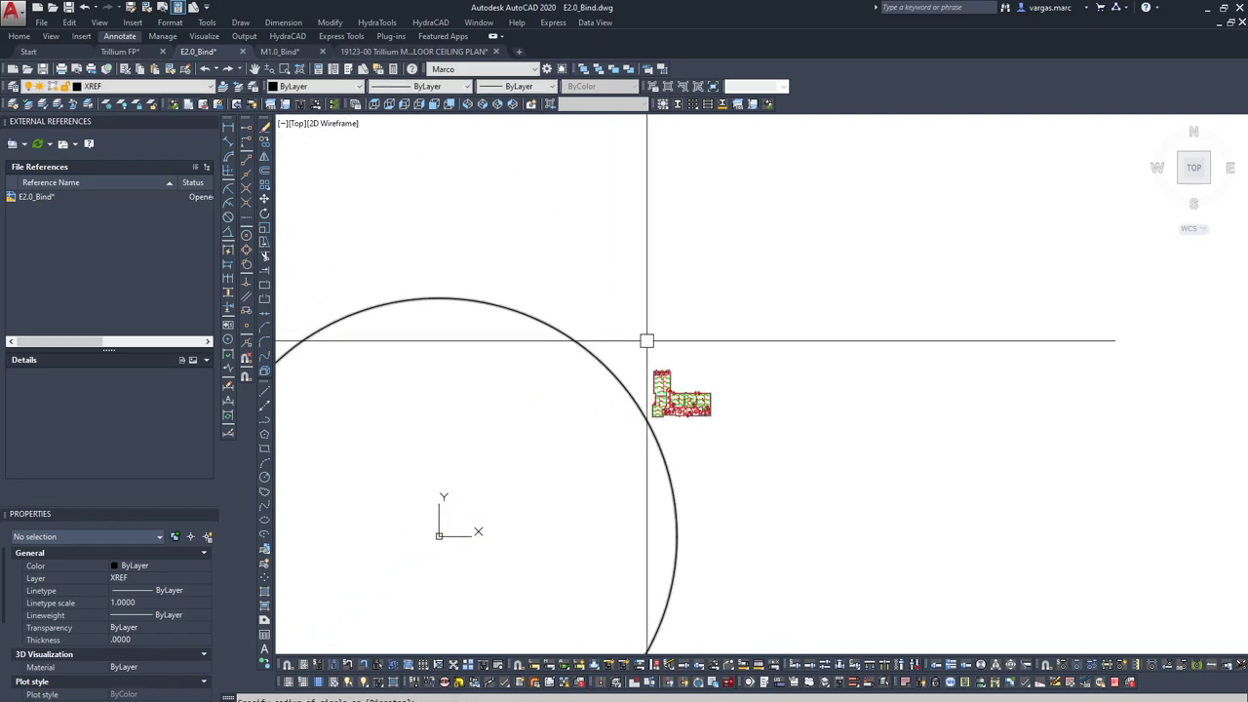
# Copy the large circle to the clipboard using its center at the origin as the base point.
pyautogui.scroll(-4, 677, 412)
pyautogui.scroll(5, 594, 463)
pyautogui.click(585, 459)
pyautogui.scroll(-5, 638, 413)
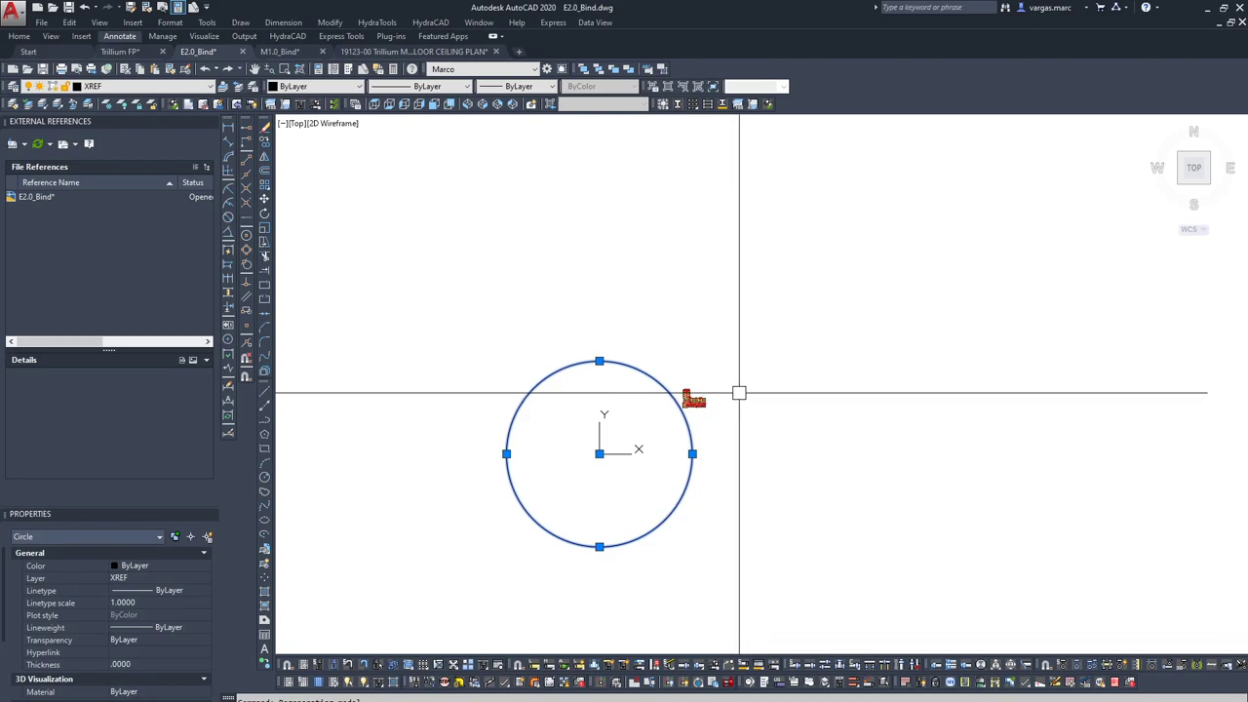
pyautogui.press('Return')
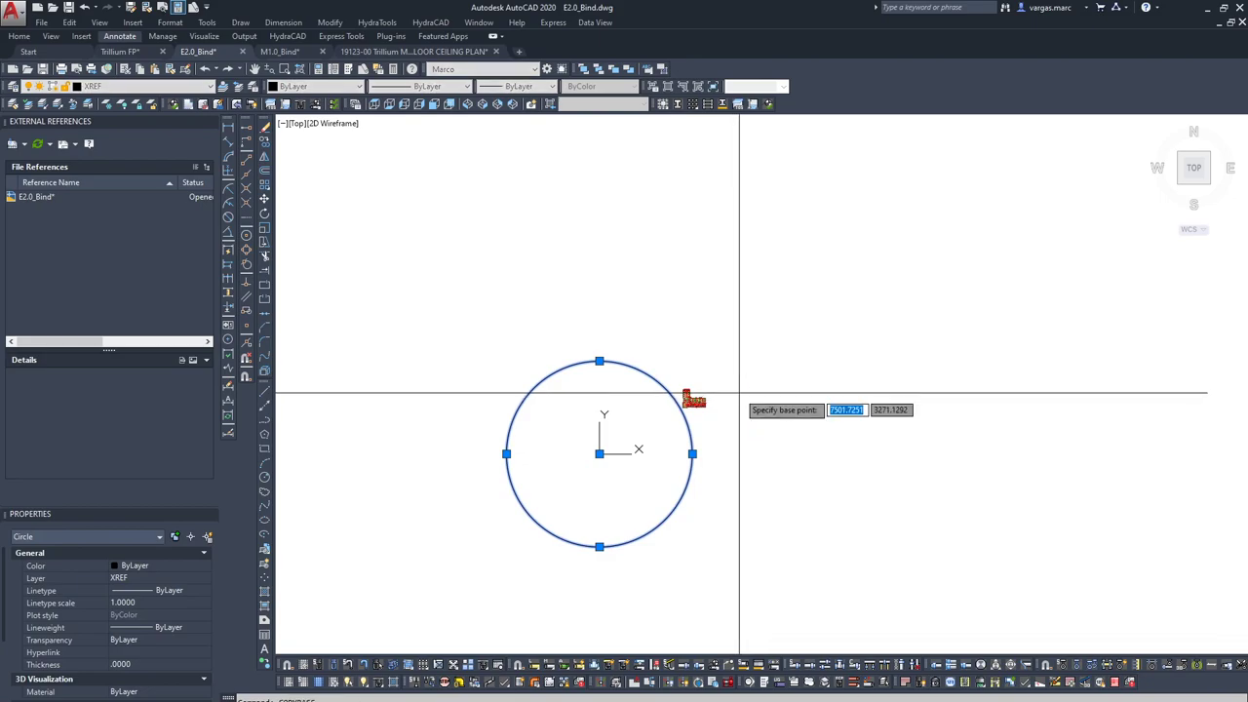
pyautogui.press('Escape')
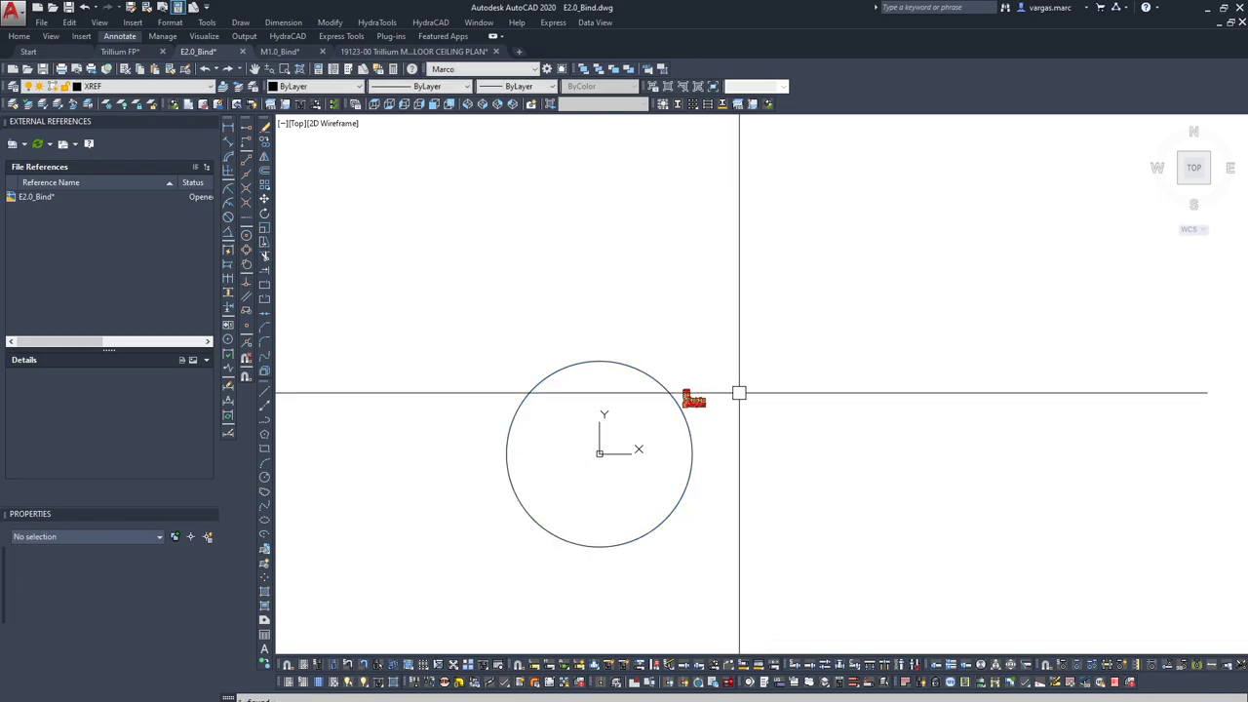
# Paste the copied circle into M1.0_Bind at insertion point 0,0,0 and inspect where its edge meets the building.
pyautogui.click(282, 51)
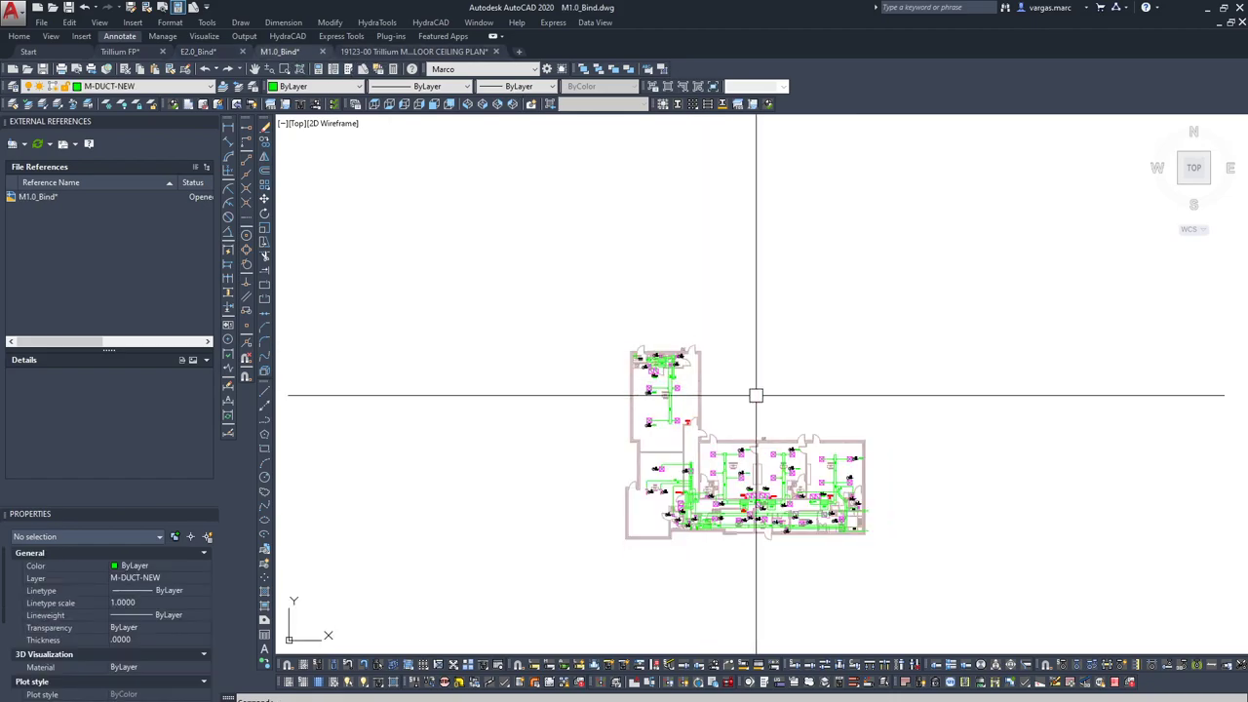
pyautogui.scroll(-4, 882, 325)
pyautogui.hotkey('ctrl', 'v')
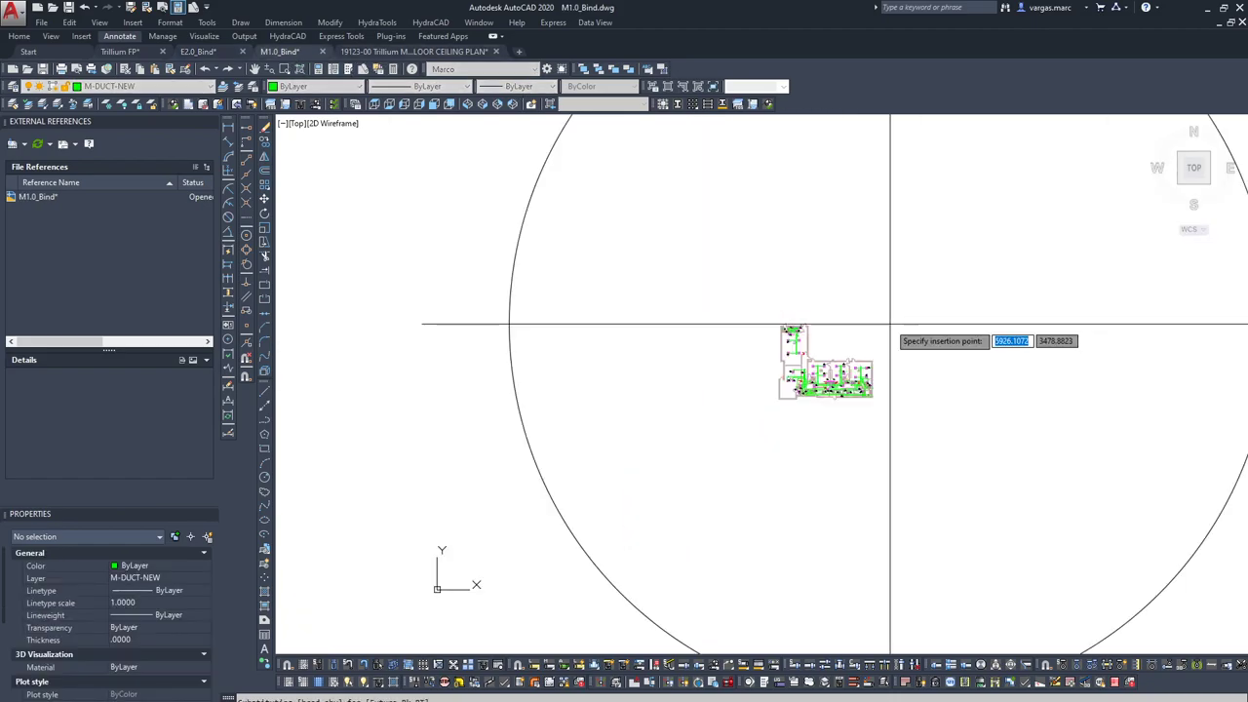
pyautogui.write('0,0,')
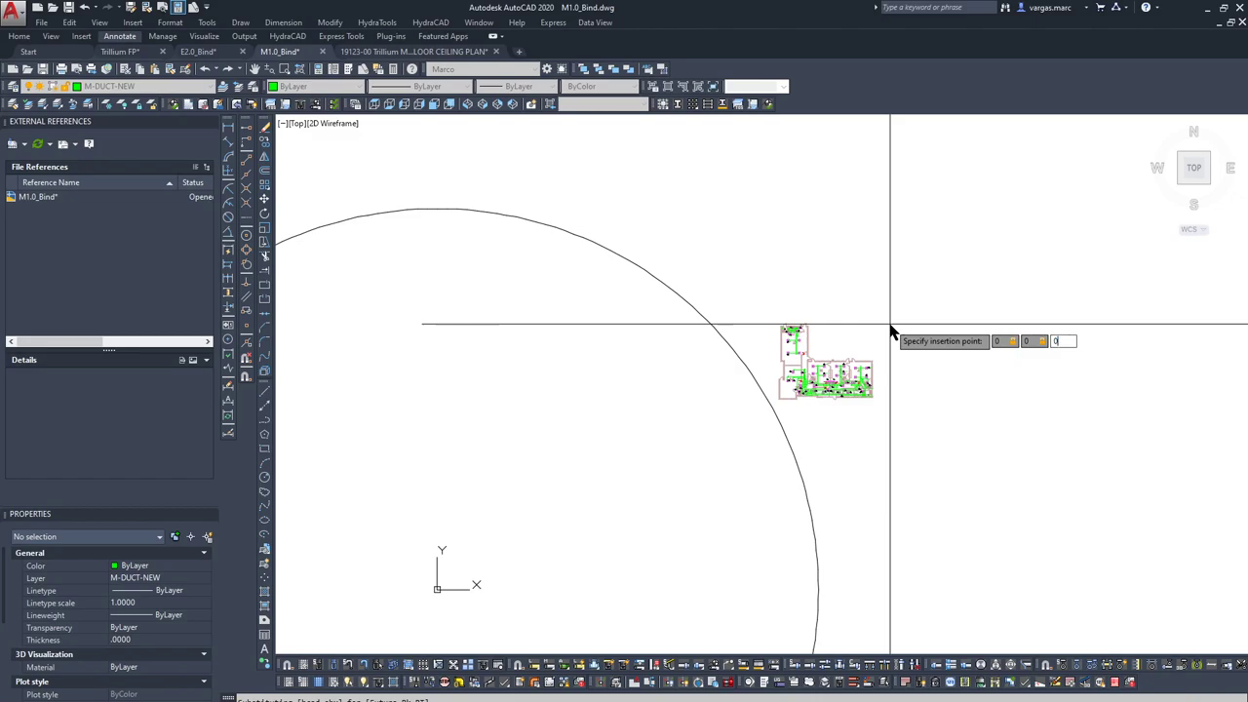
pyautogui.write('0')
pyautogui.press('Return')
pyautogui.scroll(8, 809, 362)
pyautogui.scroll(-12, 603, 385)
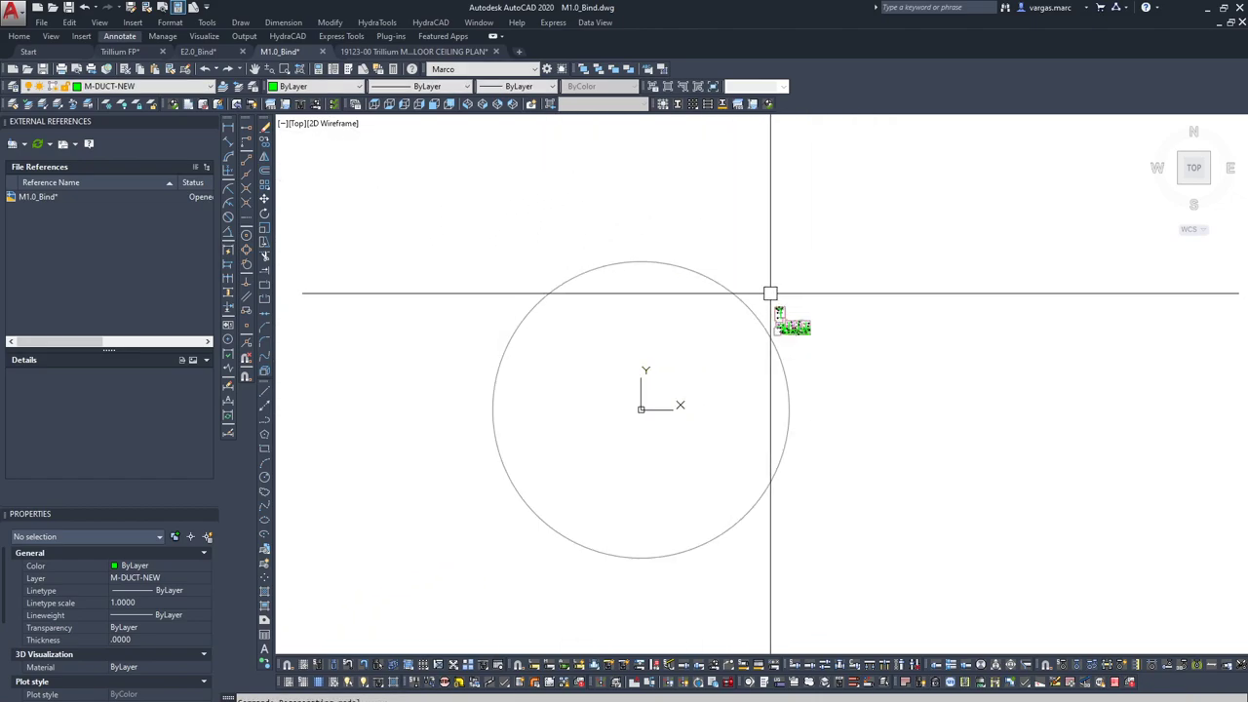
pyautogui.click(770, 336)
pyautogui.press('Escape')
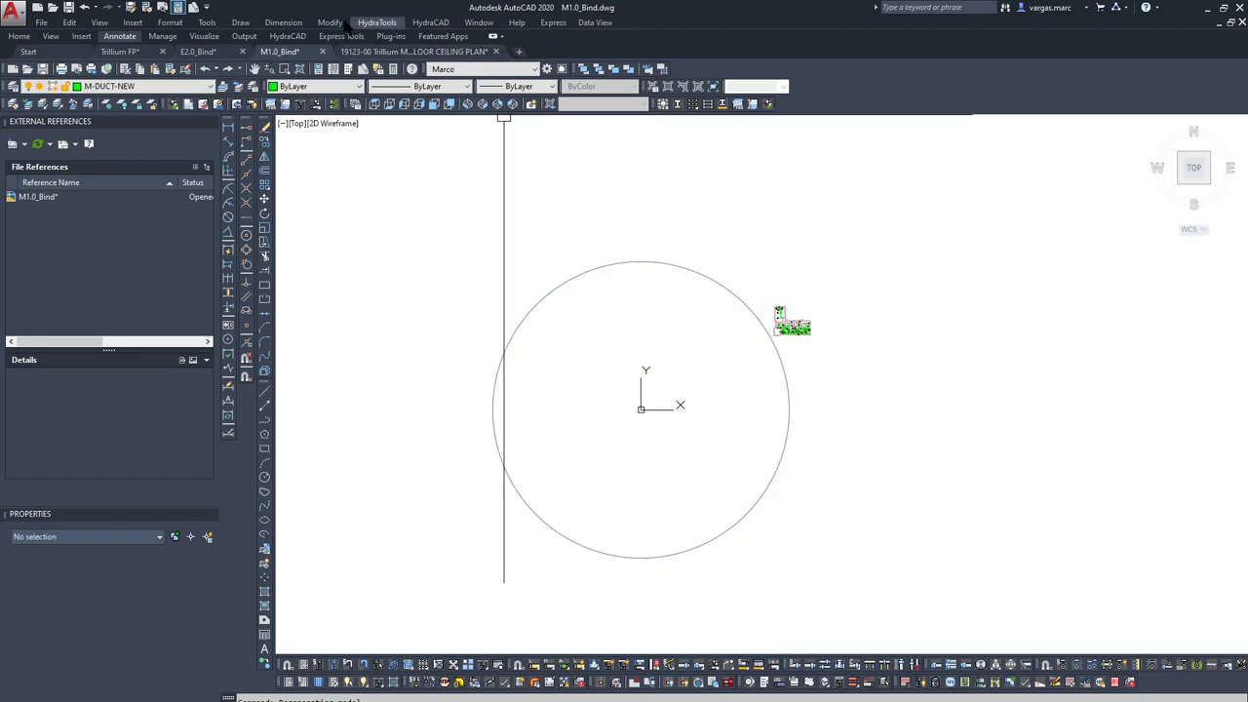
# Alternate between E2.0_Bind and M1.0_Bind to compare the building's position relative to the origin circle.
pyautogui.click(200, 51)
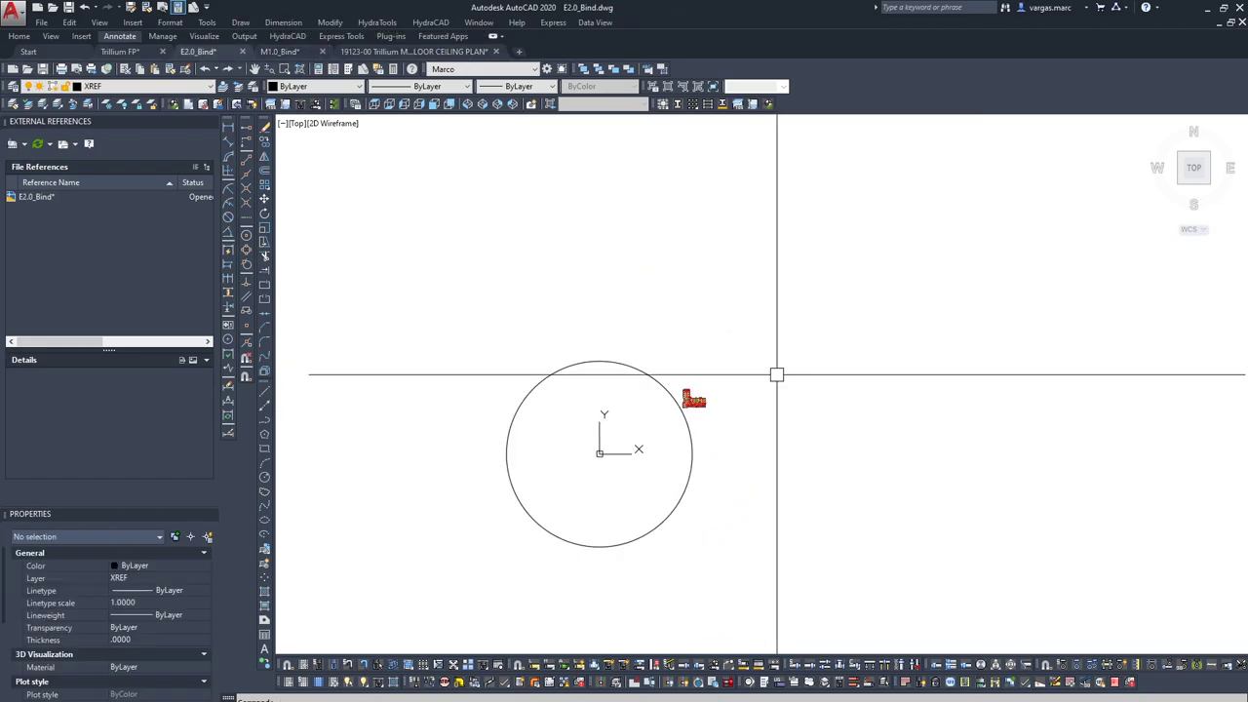
pyautogui.click(628, 371)
pyautogui.scroll(6, 638, 455)
pyautogui.scroll(-4, 643, 477)
pyautogui.press('Escape')
pyautogui.moveTo(680, 367); pyautogui.dragTo(695, 377, button='middle')
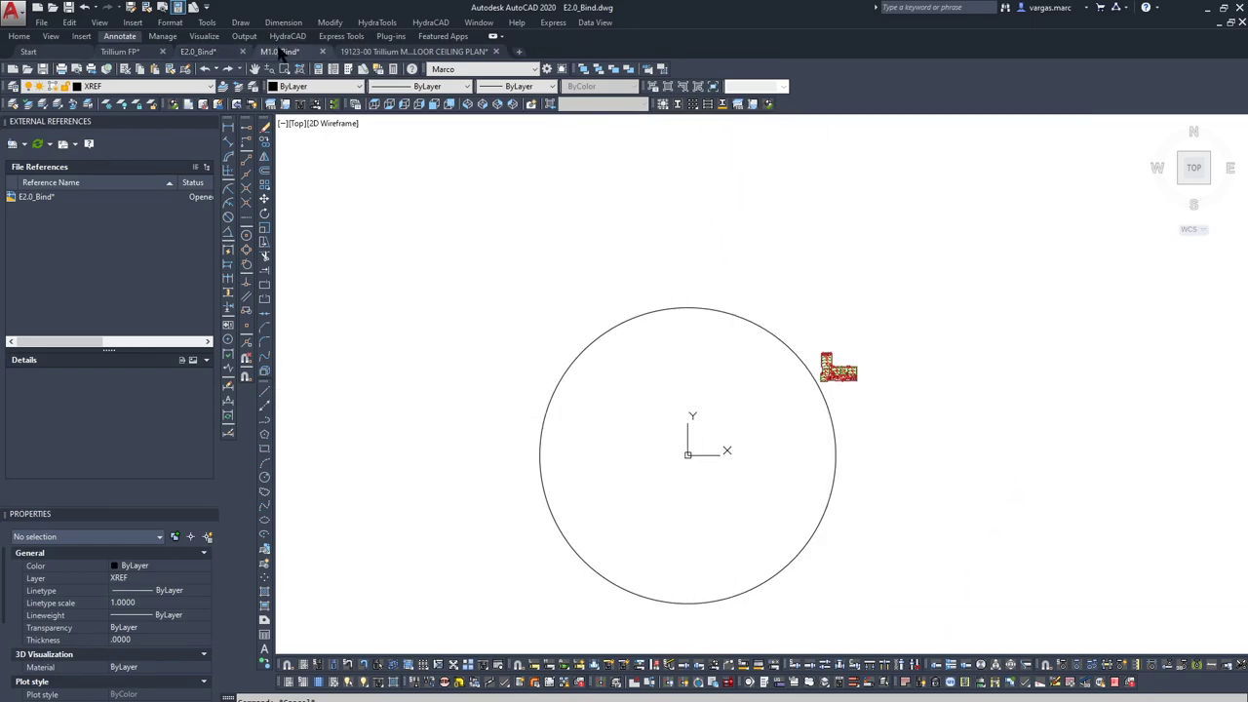
pyautogui.click(279, 51)
pyautogui.click(211, 54)
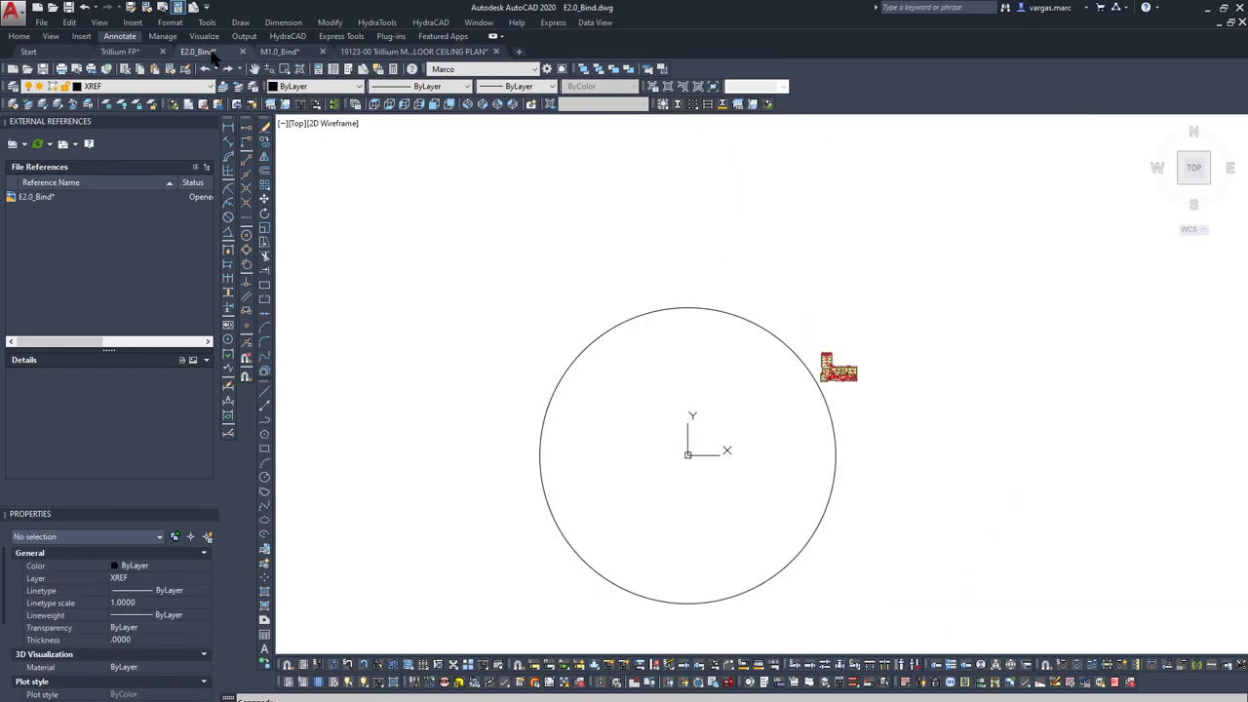
pyautogui.click(293, 56)
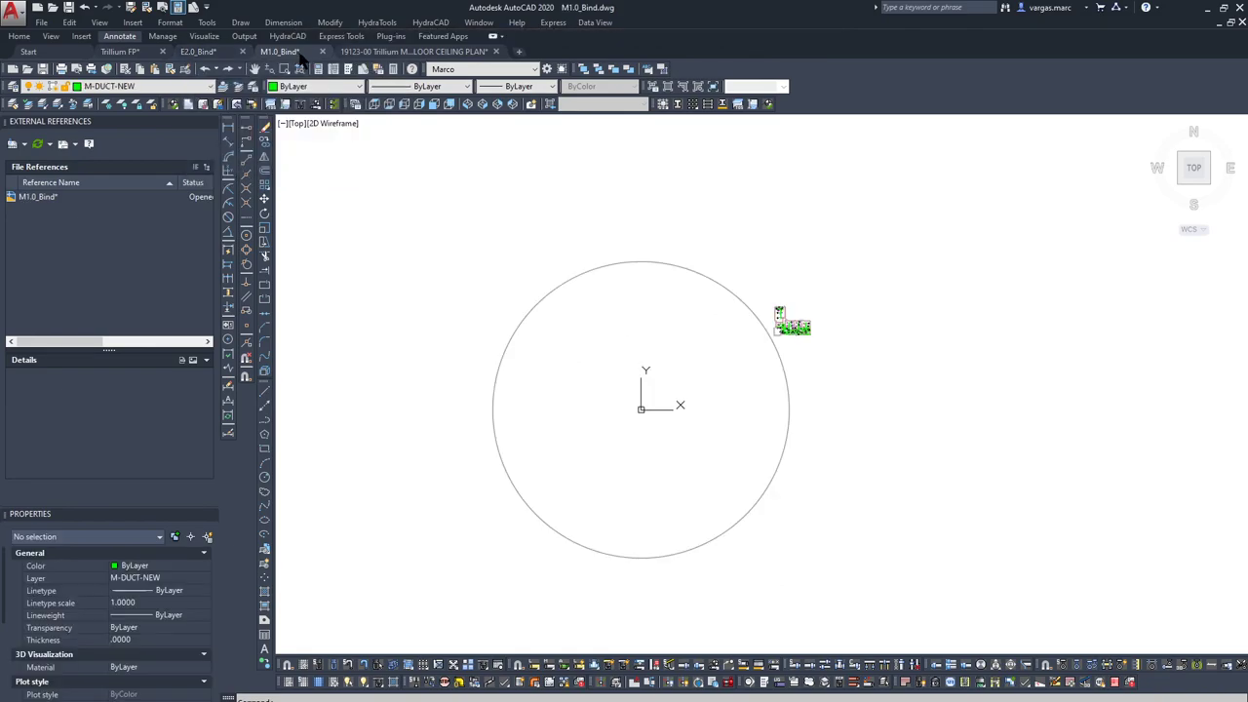
# Paste the copied circle into the FIRST FLOOR CEILING PLAN drawing at 0,0 and inspect the building's position within it.
pyautogui.click(415, 51)
pyautogui.scroll(-5, 637, 320)
pyautogui.hotkey('ctrl', 'v')
pyautogui.write('0')
pyautogui.press('Tab')
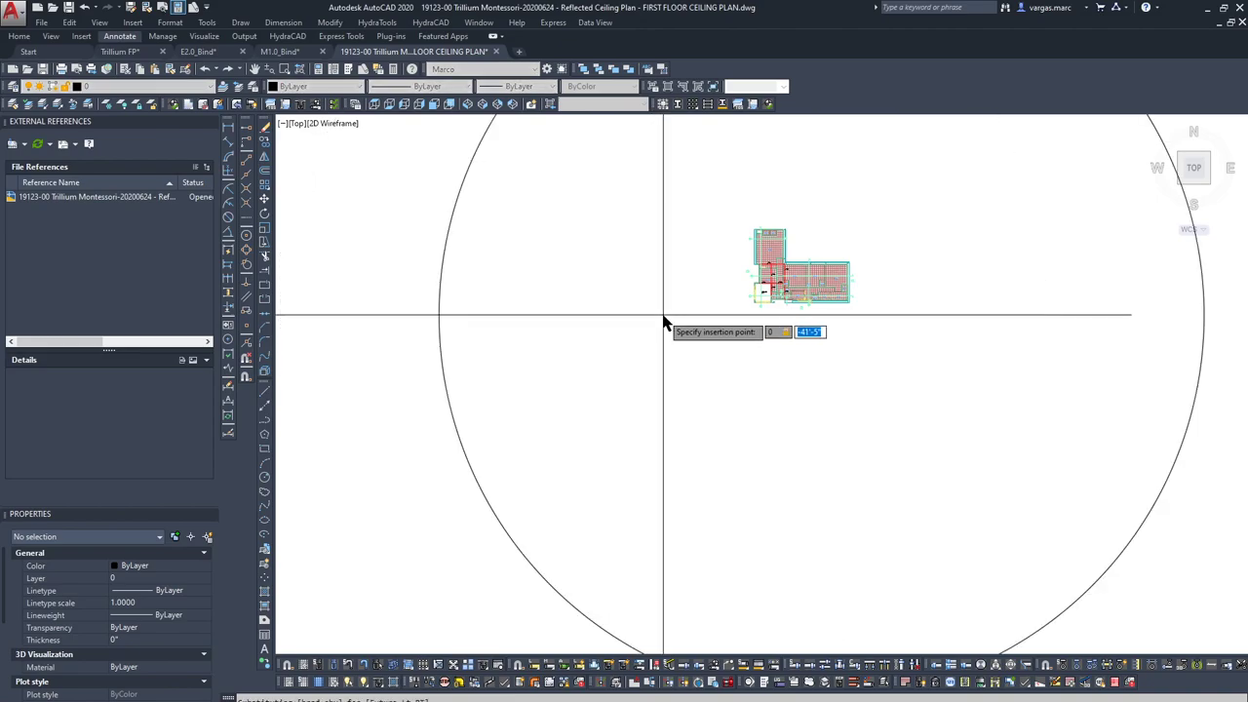
pyautogui.press('Tab')
pyautogui.press('Return')
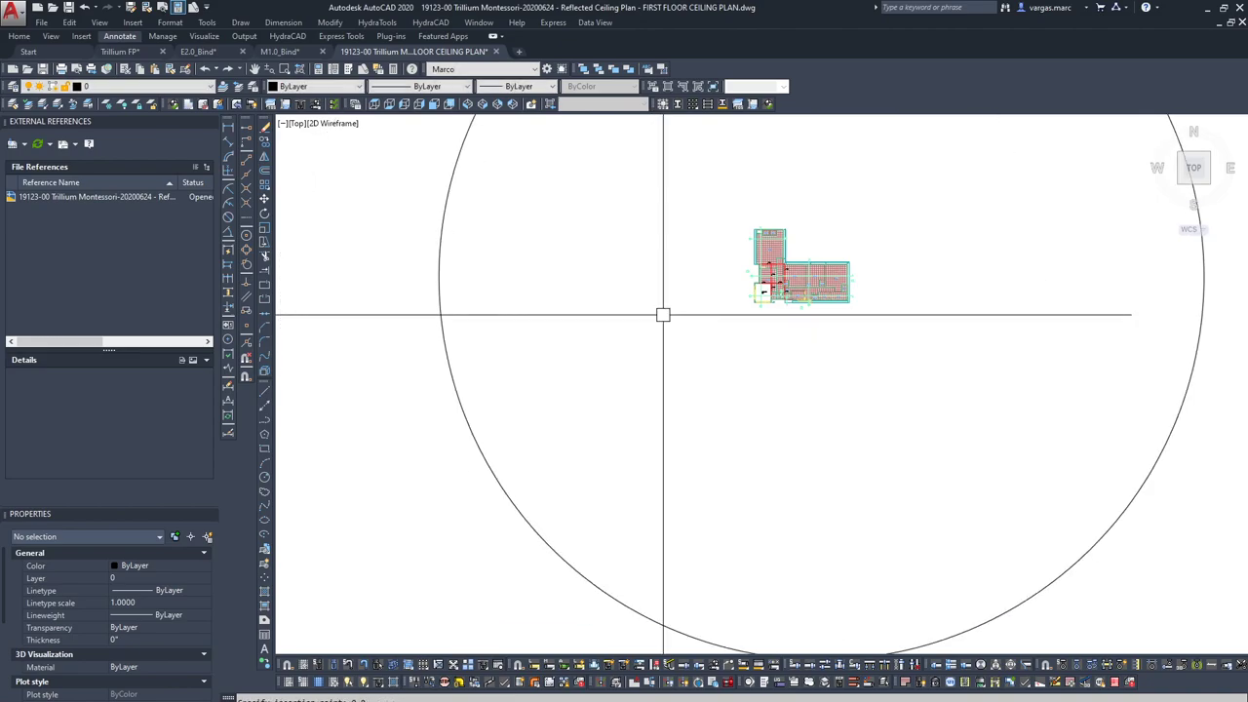
pyautogui.click(1193, 167)
pyautogui.scroll(10, 727, 414)
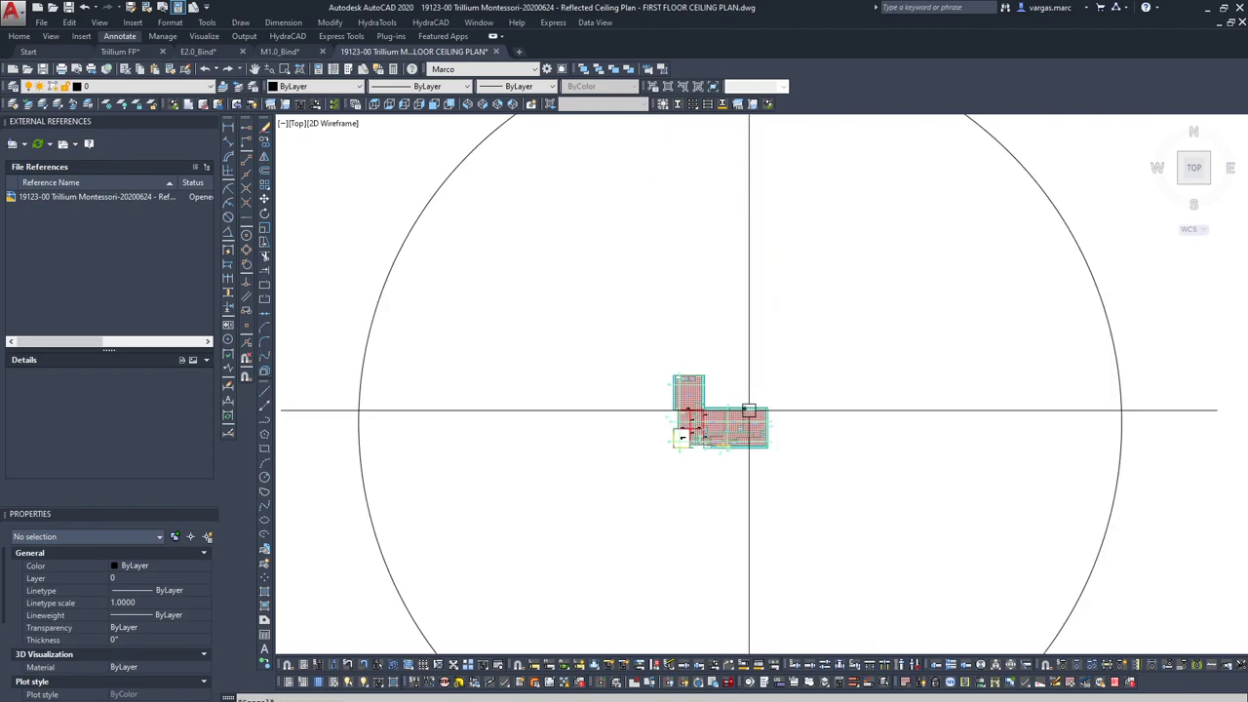
pyautogui.scroll(-2, 800, 371)
pyautogui.moveTo(842, 315); pyautogui.dragTo(811, 370, button='middle')
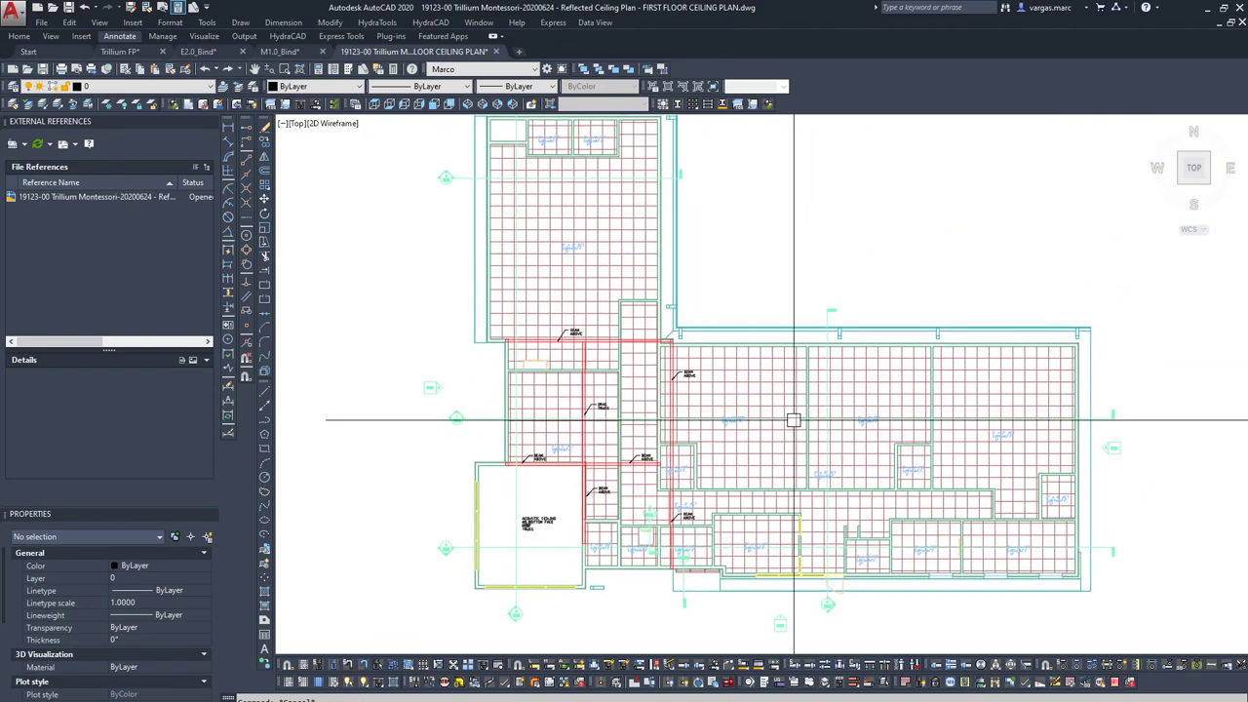
# Delete the pasted reference circle from the FIRST FLOOR CEILING PLAN drawing.
pyautogui.scroll(-4, 721, 293)
pyautogui.click(534, 250)
pyautogui.press('Delete')
pyautogui.scroll(5, 735, 325)
pyautogui.scroll(-4, 731, 353)
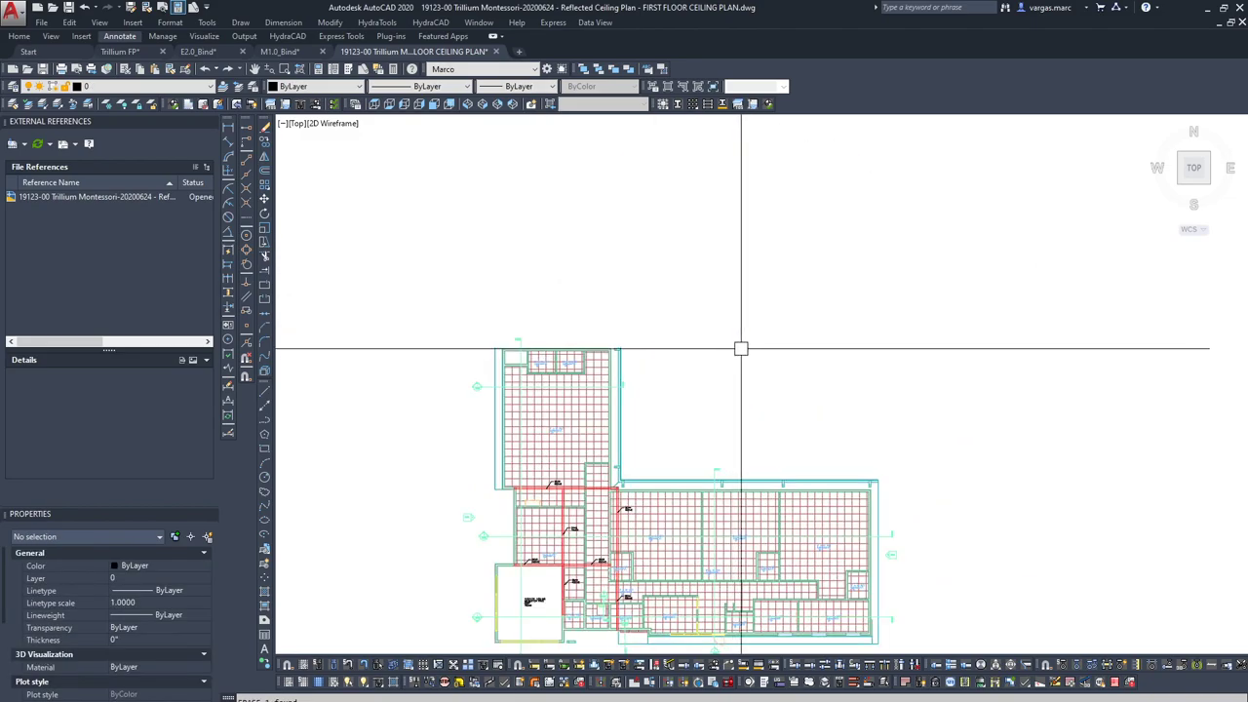
# Look through Trillium FP, the ceiling plan, E2.0_Bind and M1.0_Bind to compare where each plan sits relative to the origin.
pyautogui.click(118, 51)
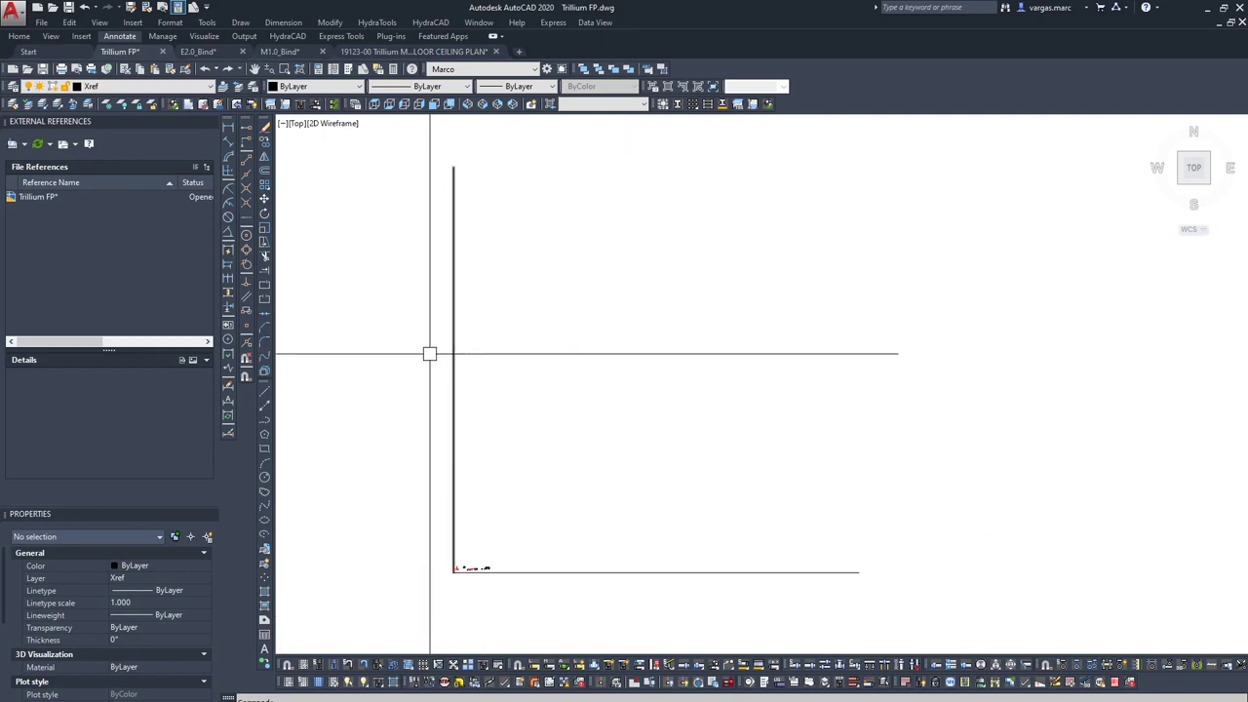
pyautogui.click(414, 52)
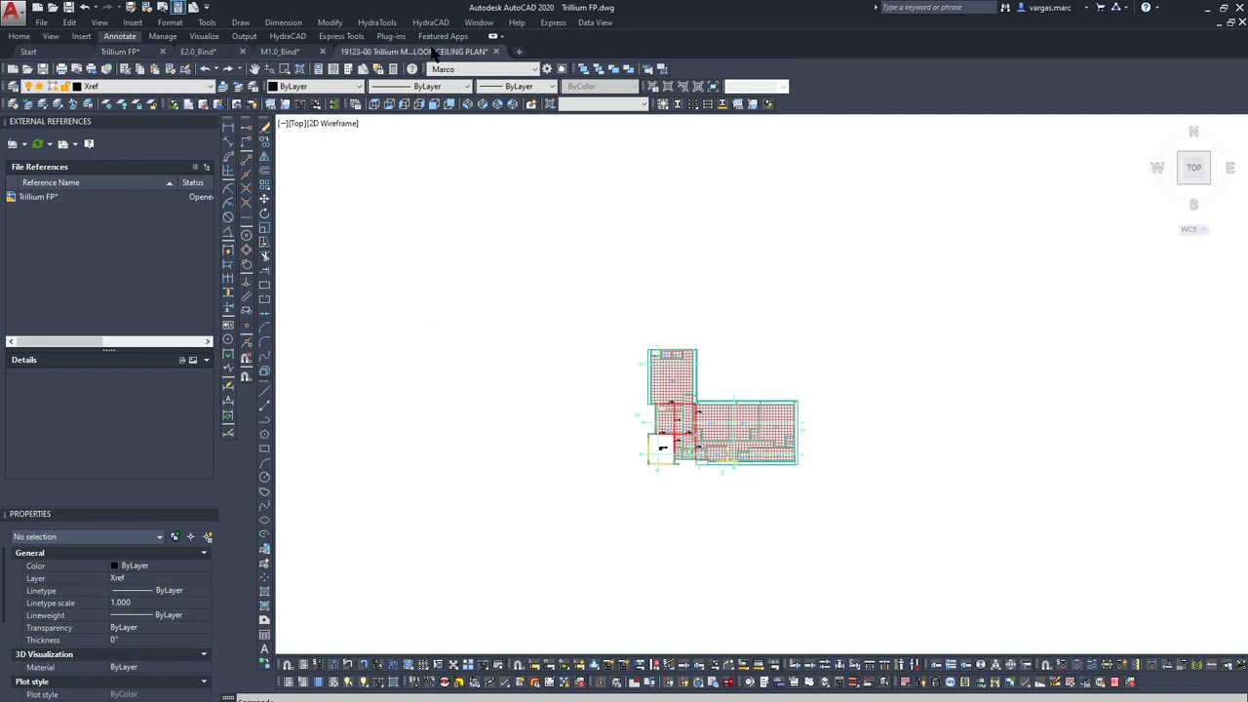
pyautogui.click(282, 51)
pyautogui.click(201, 55)
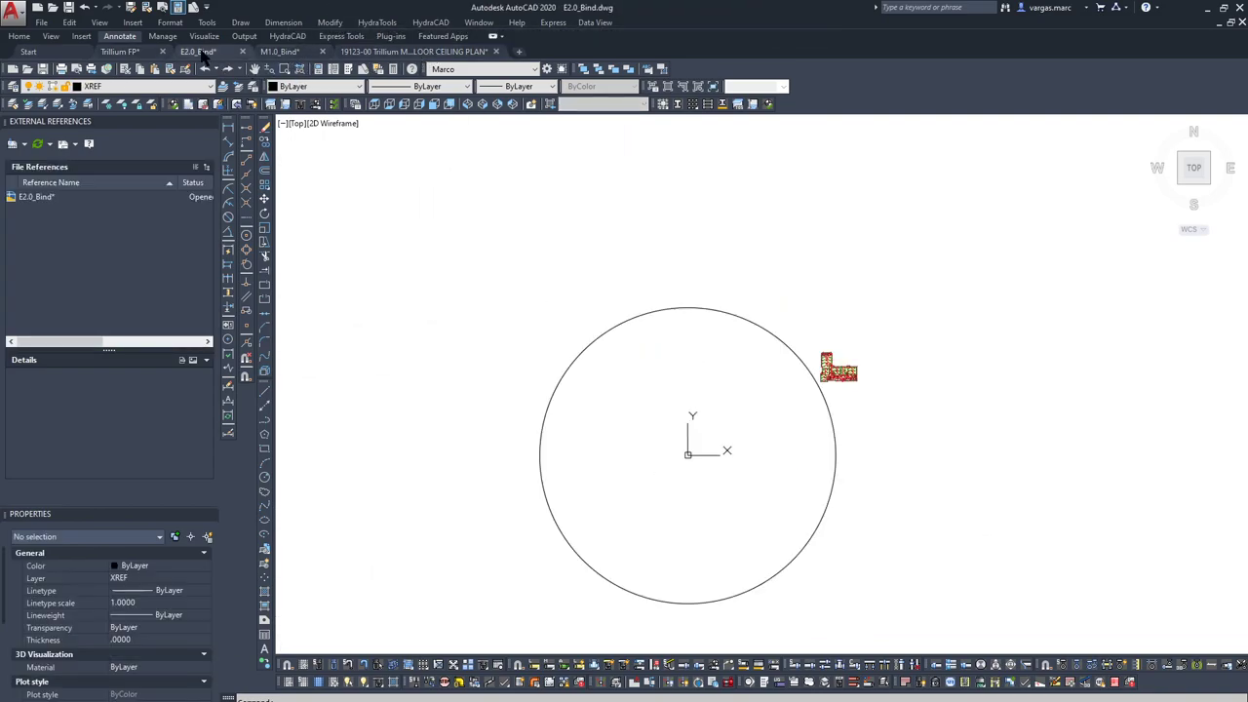
pyautogui.click(283, 51)
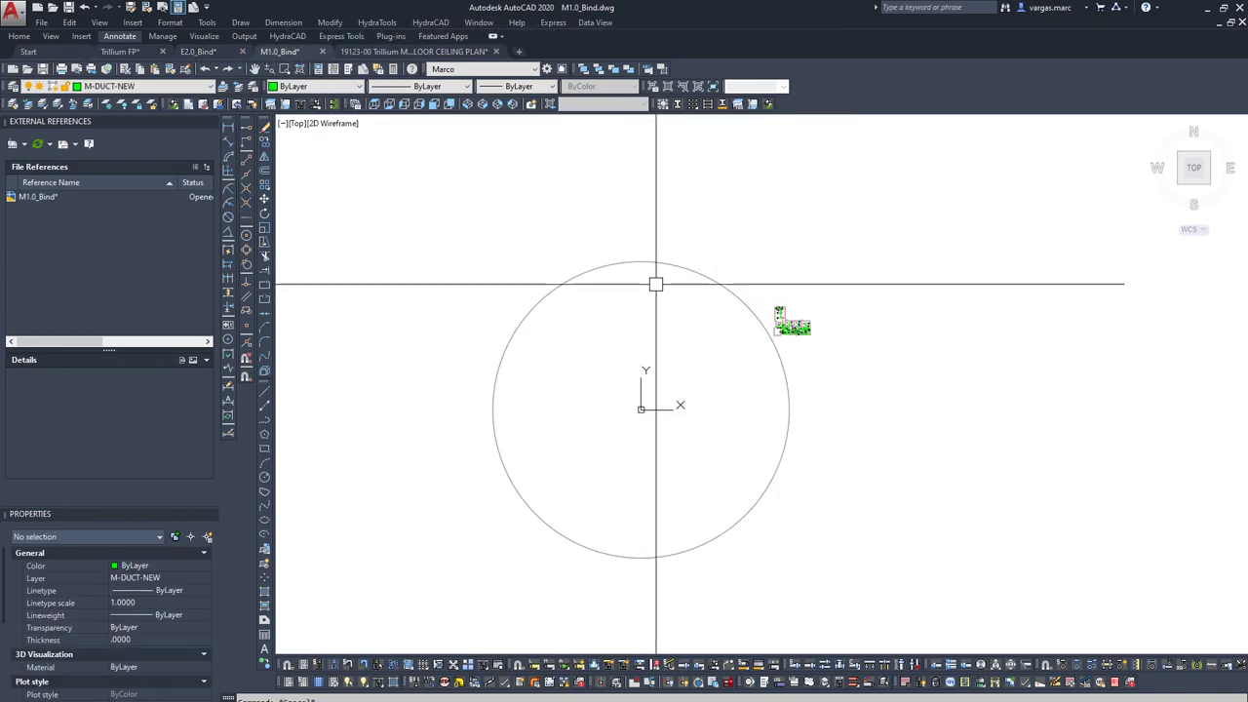
pyautogui.press('m')
pyautogui.press('Return')
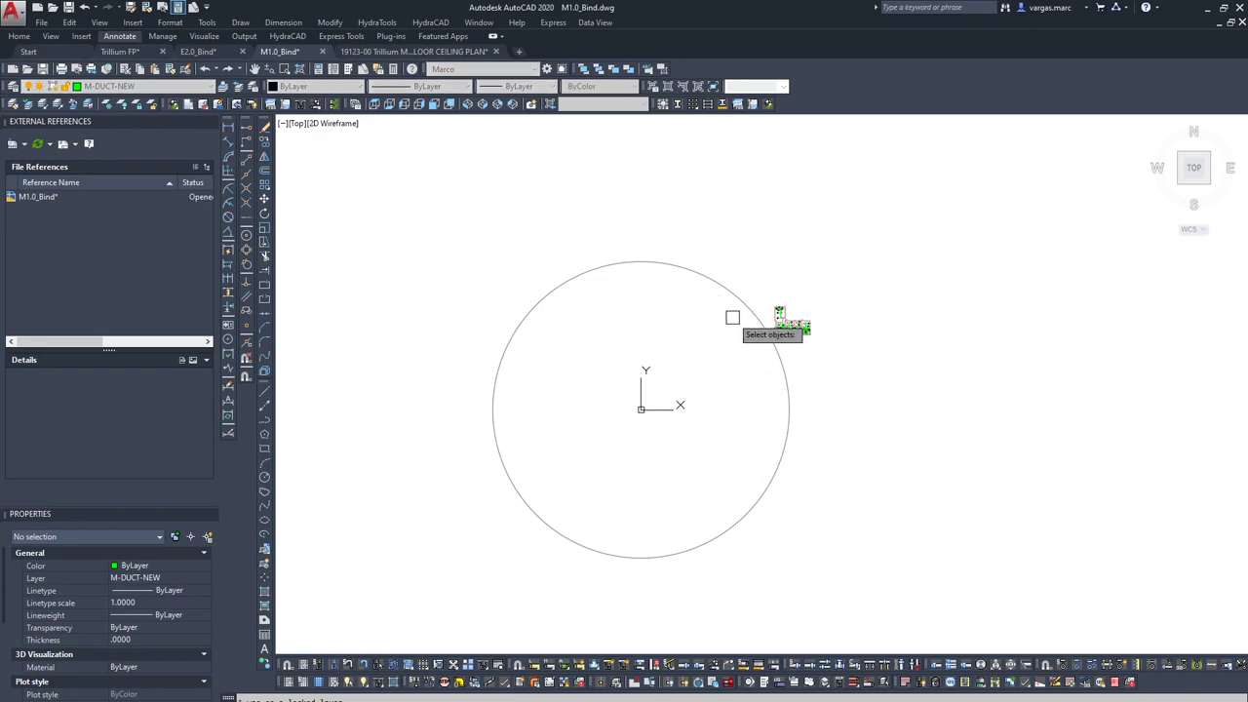
pyautogui.press('Escape')
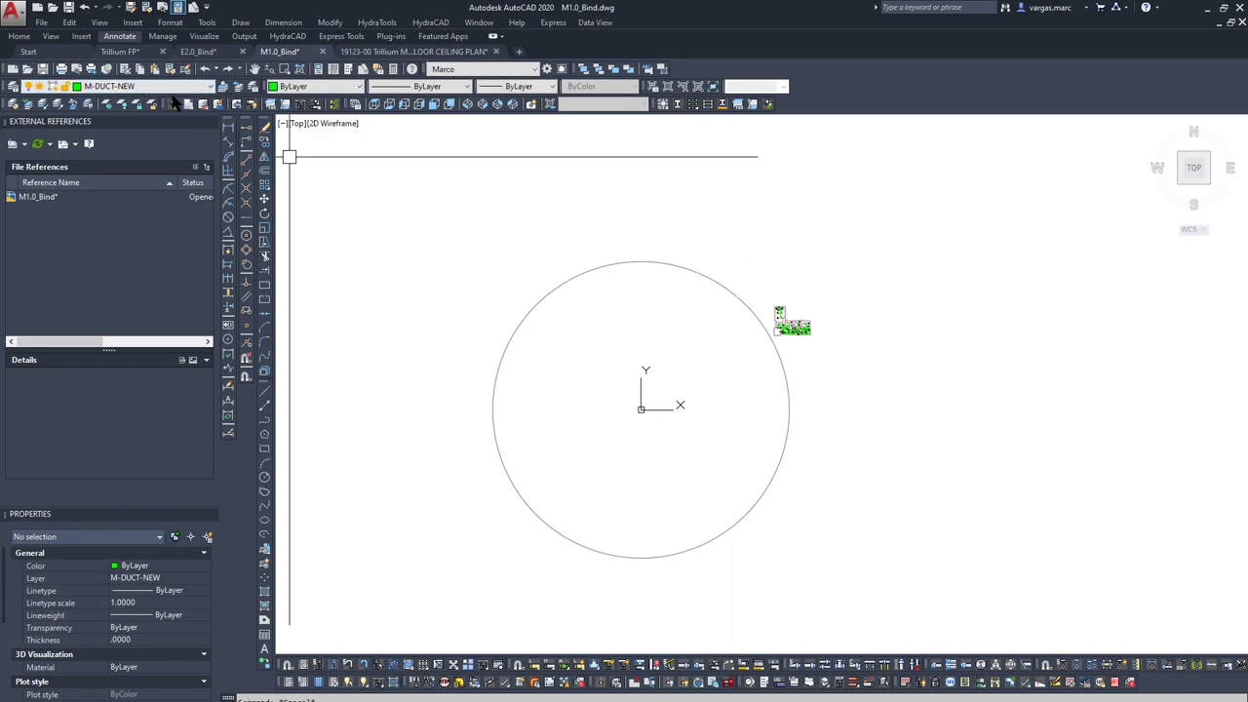
# Erase the reference circle around the origin in the M1.0_Bind drawing.
pyautogui.click(216, 103)
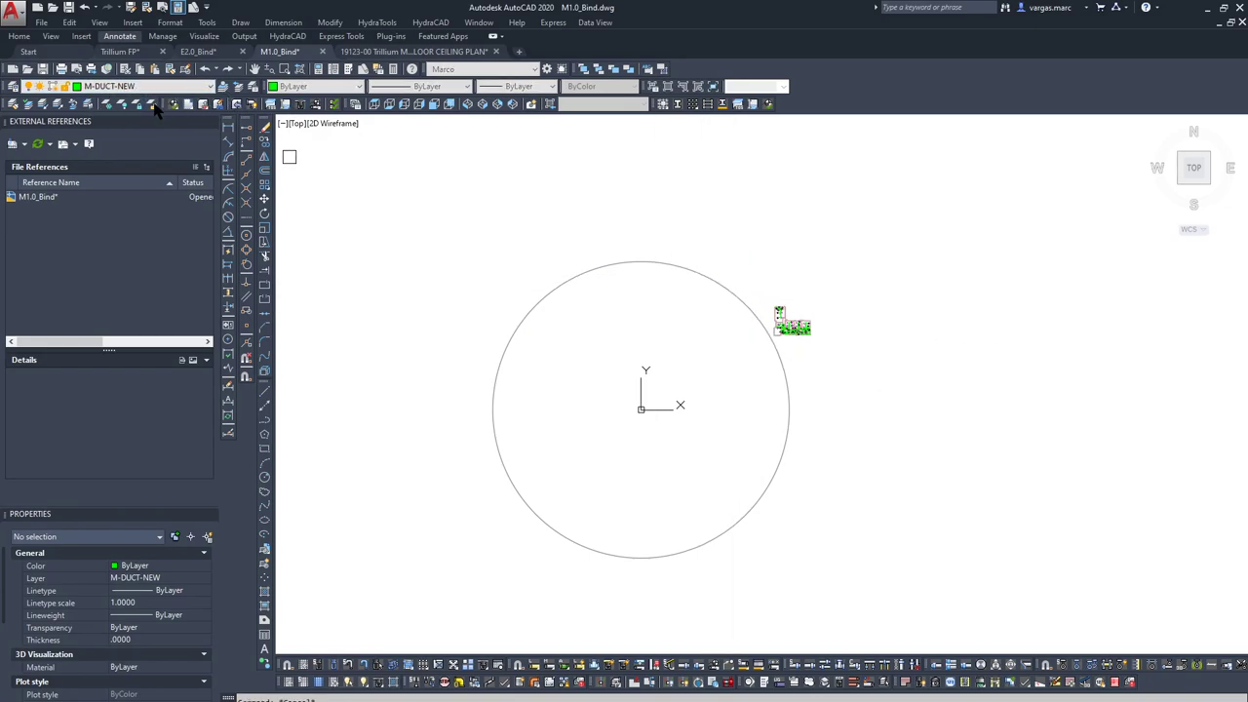
pyautogui.click(594, 269)
pyautogui.press('e')
pyautogui.press('Return')
pyautogui.click(575, 281)
pyautogui.press('Return')
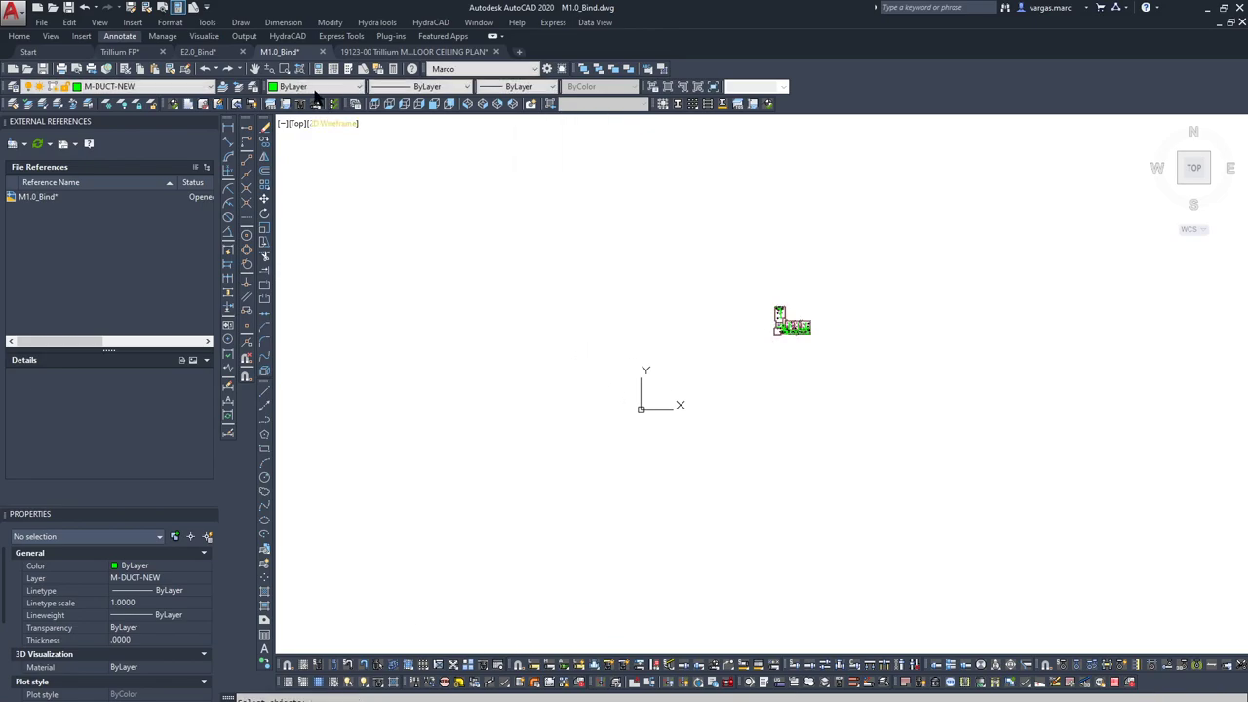
# Switch to the E2.0_Bind drawing and delete its reference circle around the origin.
pyautogui.click(195, 52)
pyautogui.click(628, 323)
pyautogui.hotkey('ctrl', 'shift', 'c')
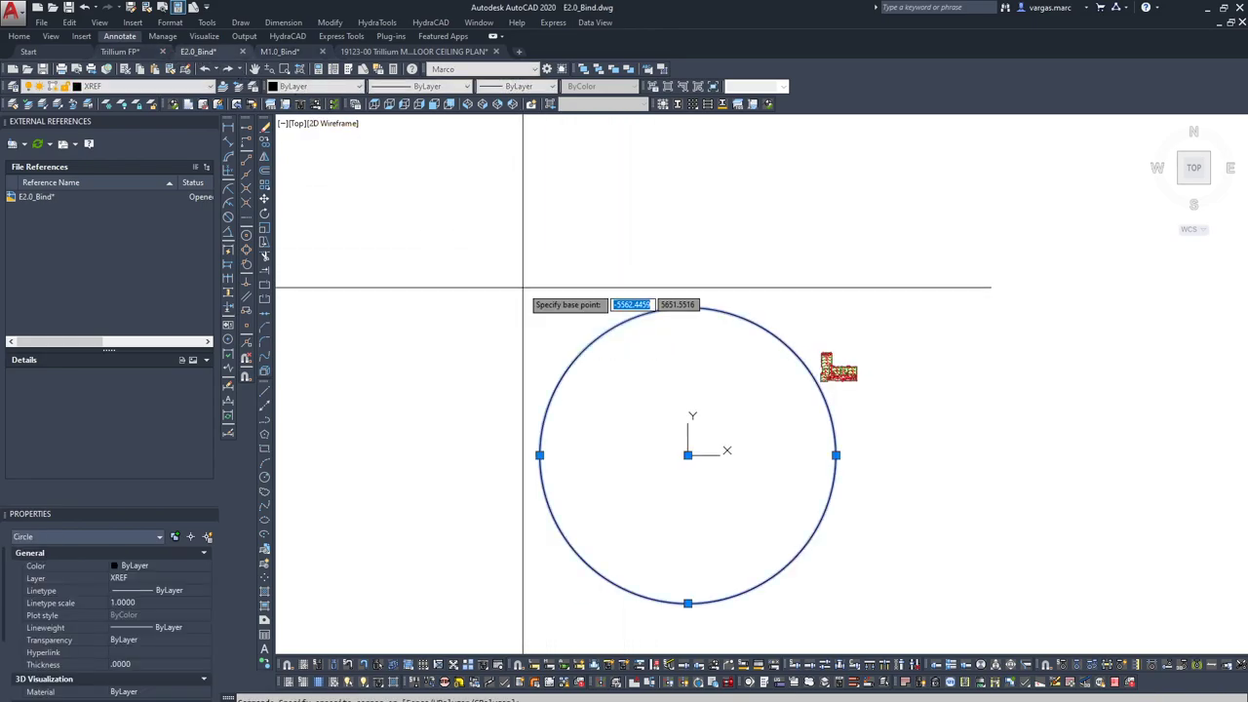
pyautogui.click(571, 303)
pyautogui.press('Escape')
pyautogui.click(615, 329)
pyautogui.press('Delete')
pyautogui.moveTo(507, 229); pyautogui.dragTo(542, 296, button='middle')
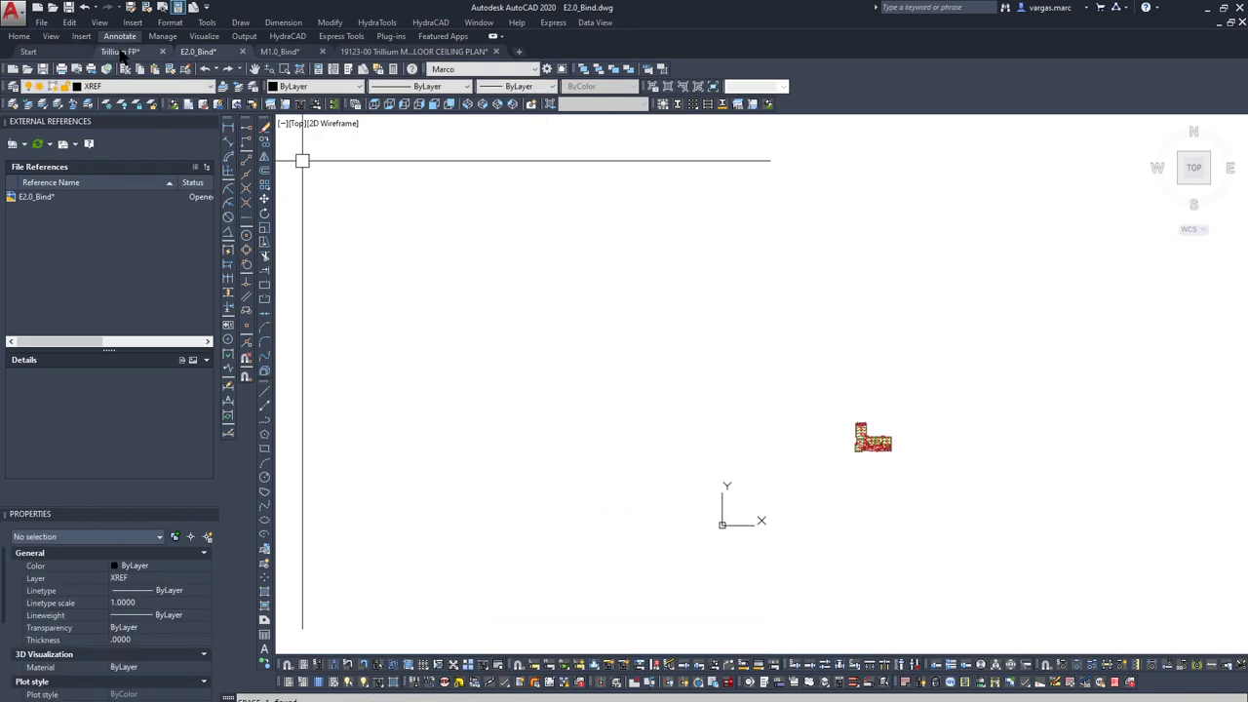
# Check Trillium FP, then examine the ceiling grid hatches, labels and lines in the FIRST FLOOR CEILING PLAN drawing.
pyautogui.click(124, 57)
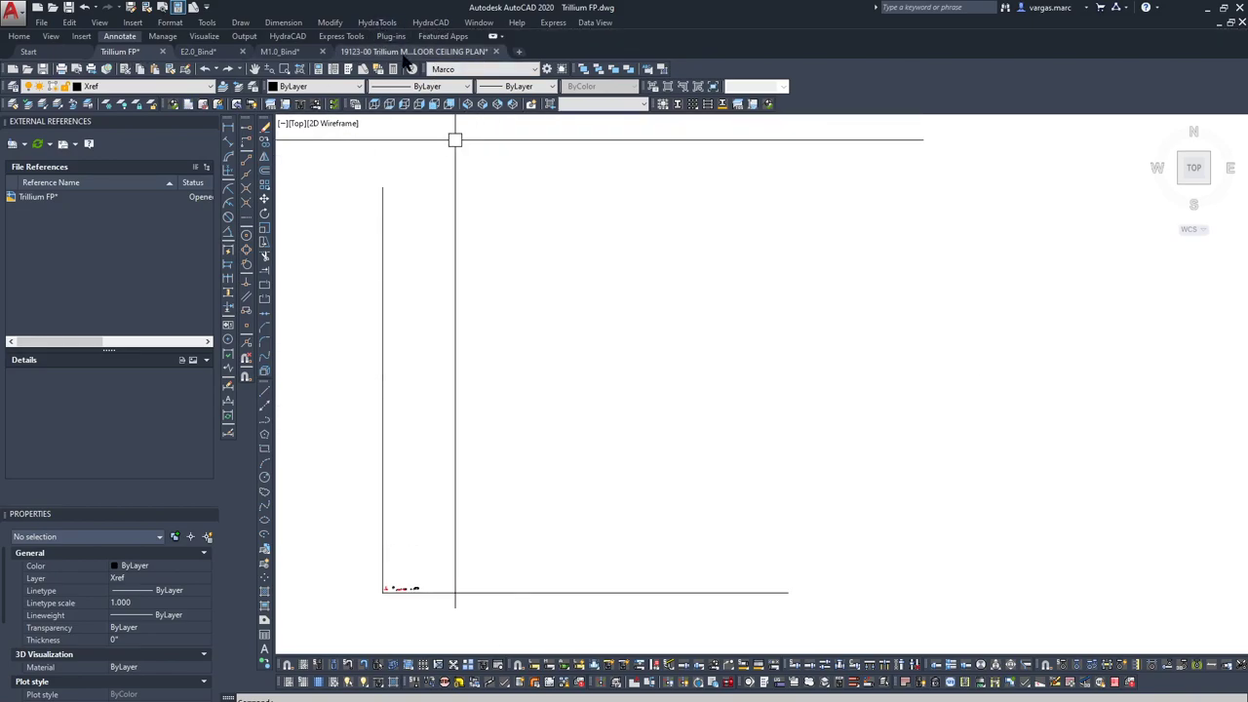
pyautogui.click(409, 69)
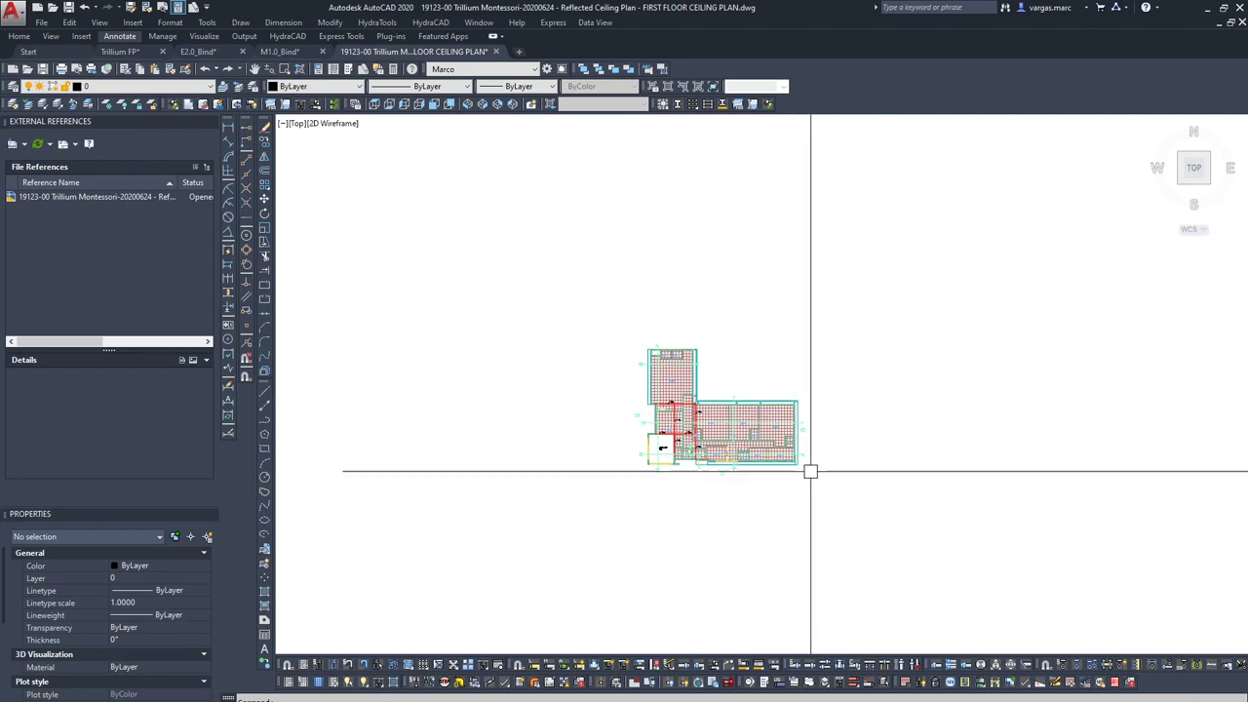
pyautogui.scroll(5, 669, 322)
pyautogui.scroll(-2, 640, 390)
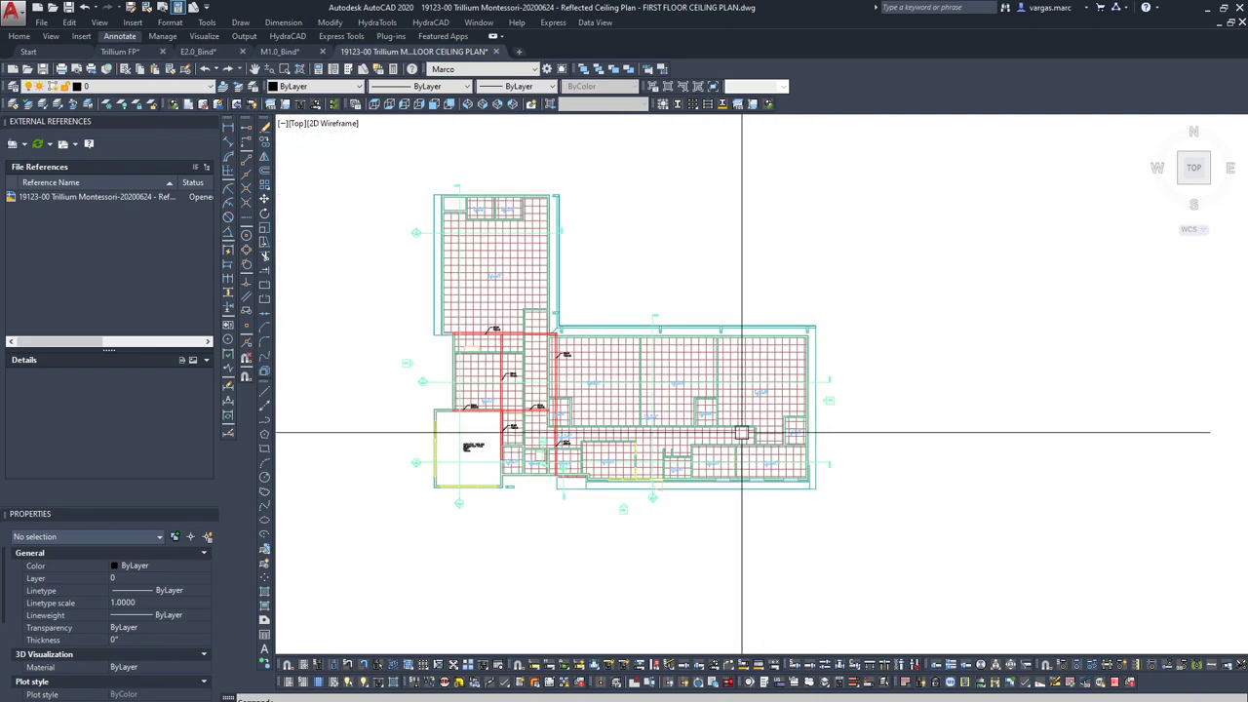
pyautogui.scroll(5, 641, 378)
pyautogui.click(976, 392)
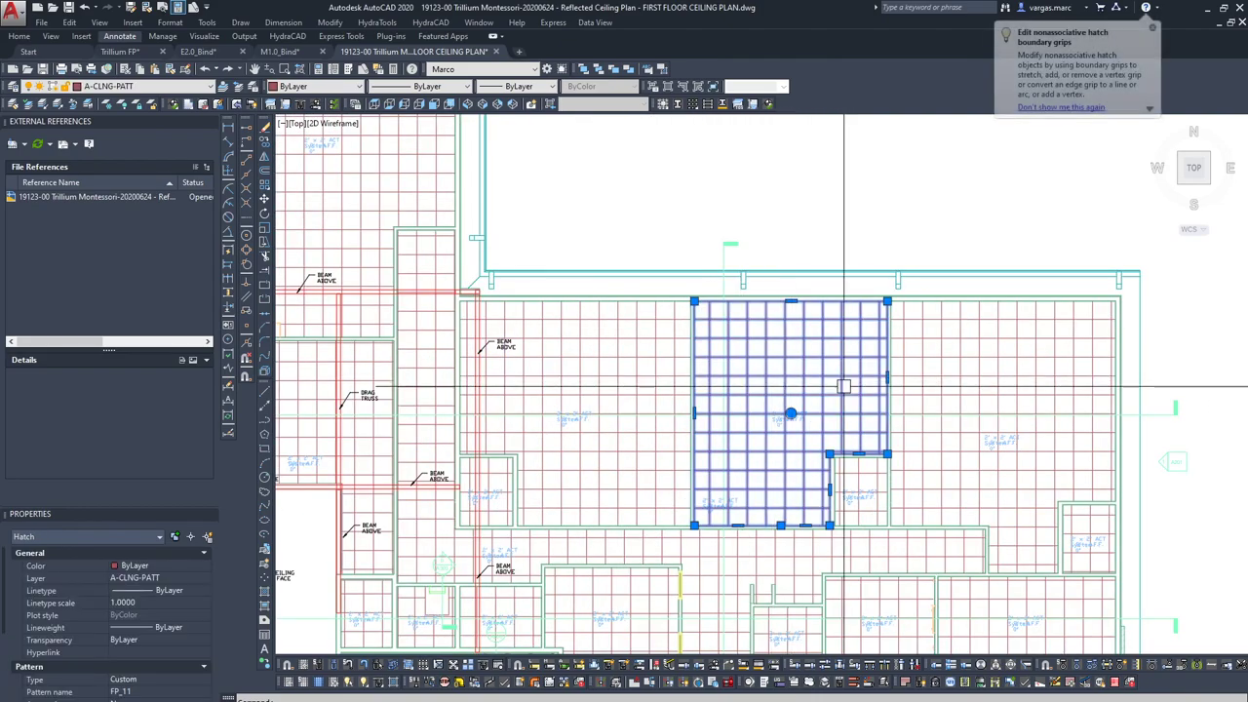
pyautogui.scroll(-3, 976, 392)
pyautogui.click(794, 403)
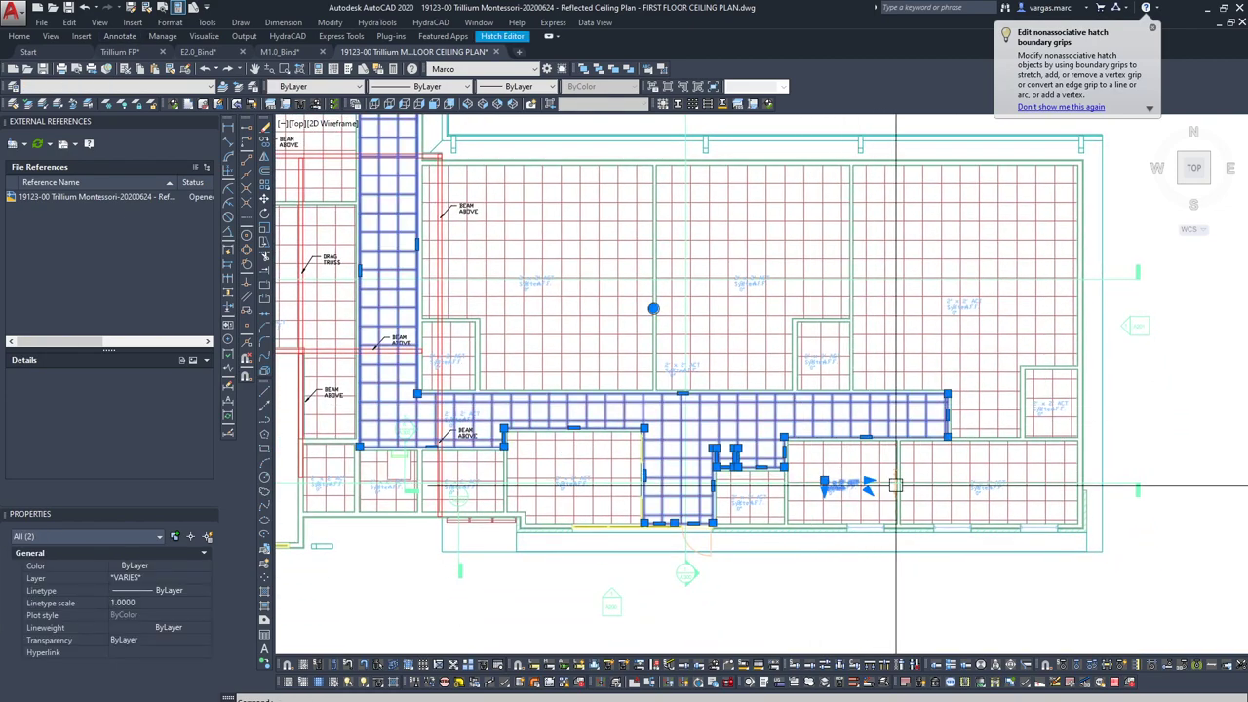
pyautogui.scroll(3, 953, 469)
pyautogui.click(952, 469)
pyautogui.press('Escape')
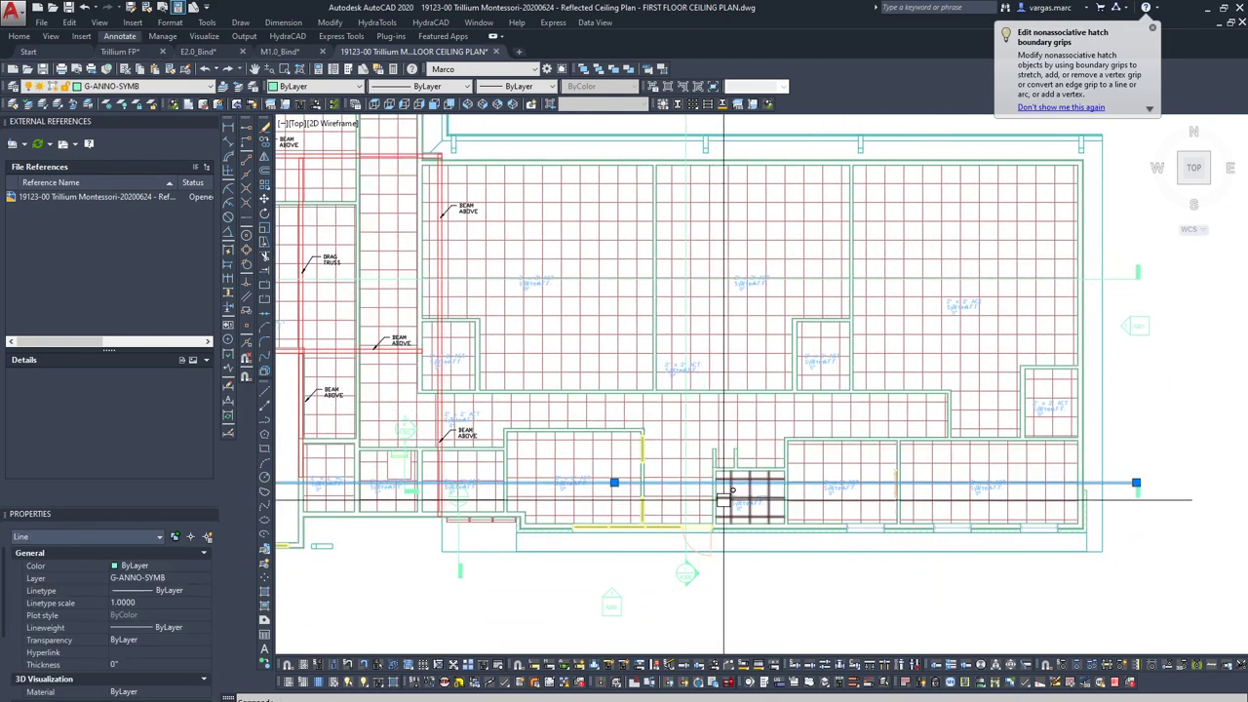
pyautogui.click(751, 522)
pyautogui.scroll(-5, 766, 529)
pyautogui.press('Escape')
pyautogui.scroll(-2, 526, 263)
pyautogui.click(497, 259)
pyautogui.press('Escape')
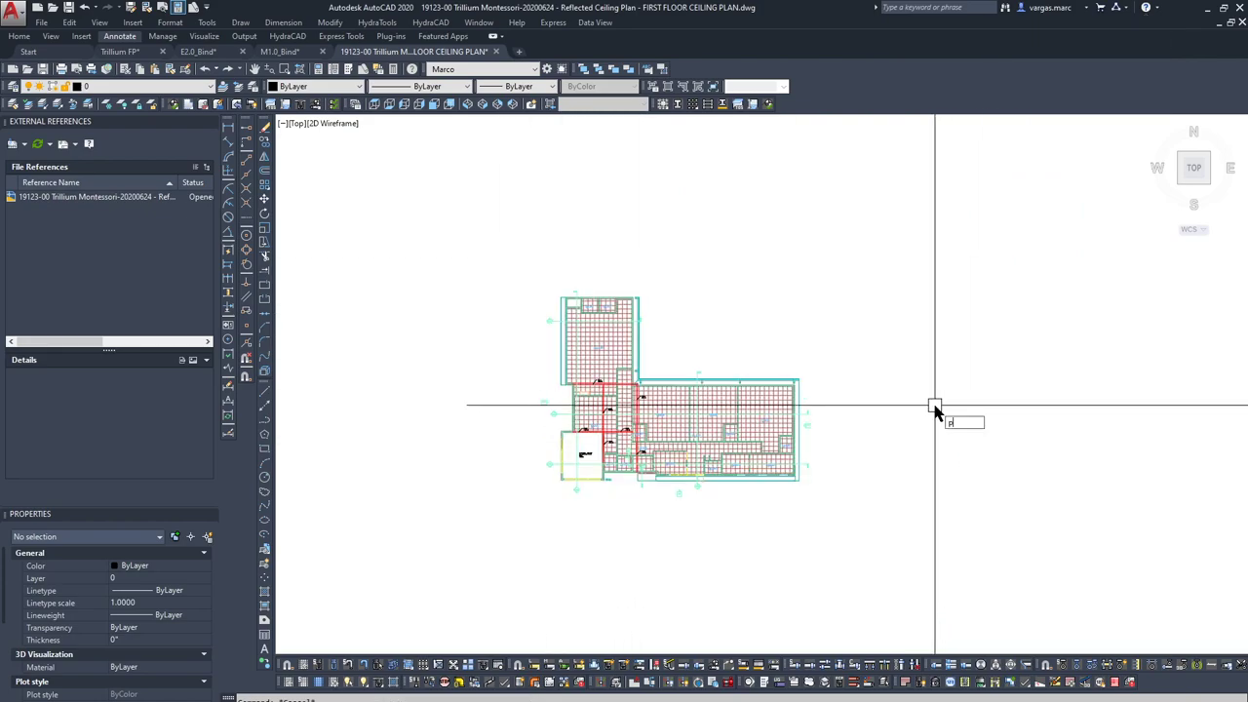
# Purge all unused named items from the FIRST FLOOR CEILING PLAN drawing, applying the purge to all checked items.
pyautogui.write('purg')
pyautogui.press('Return')
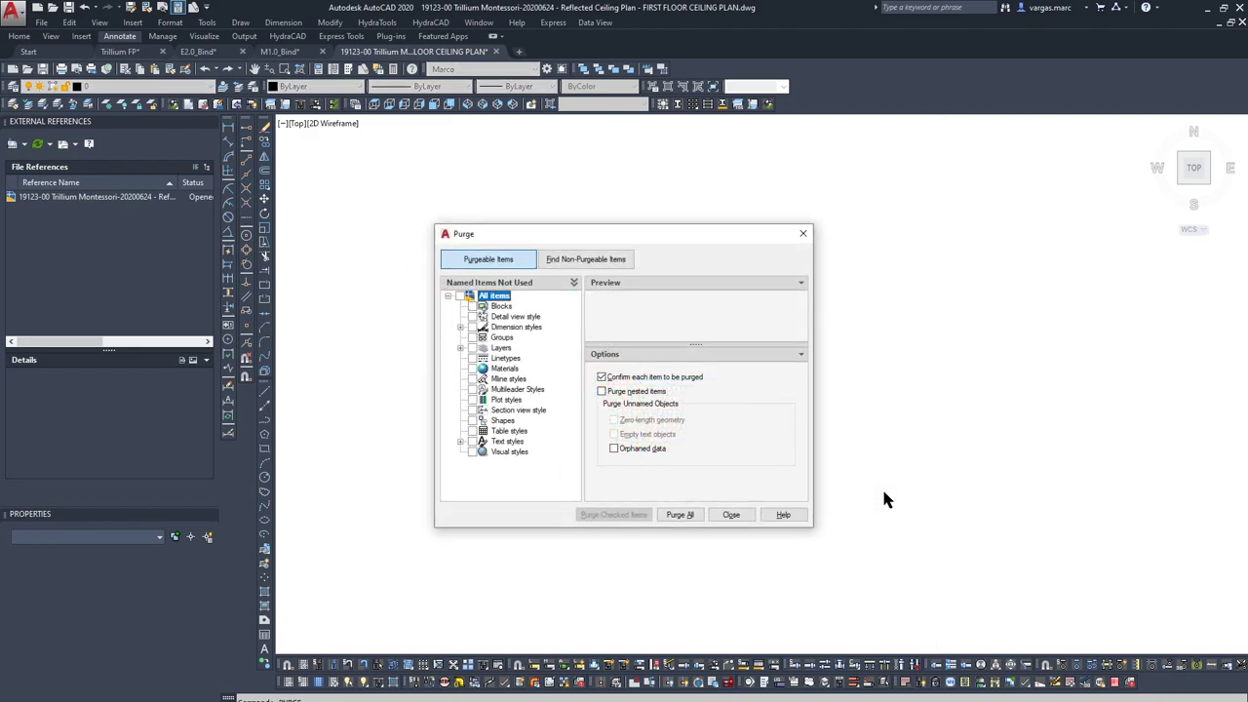
pyautogui.click(680, 515)
pyautogui.click(587, 342)
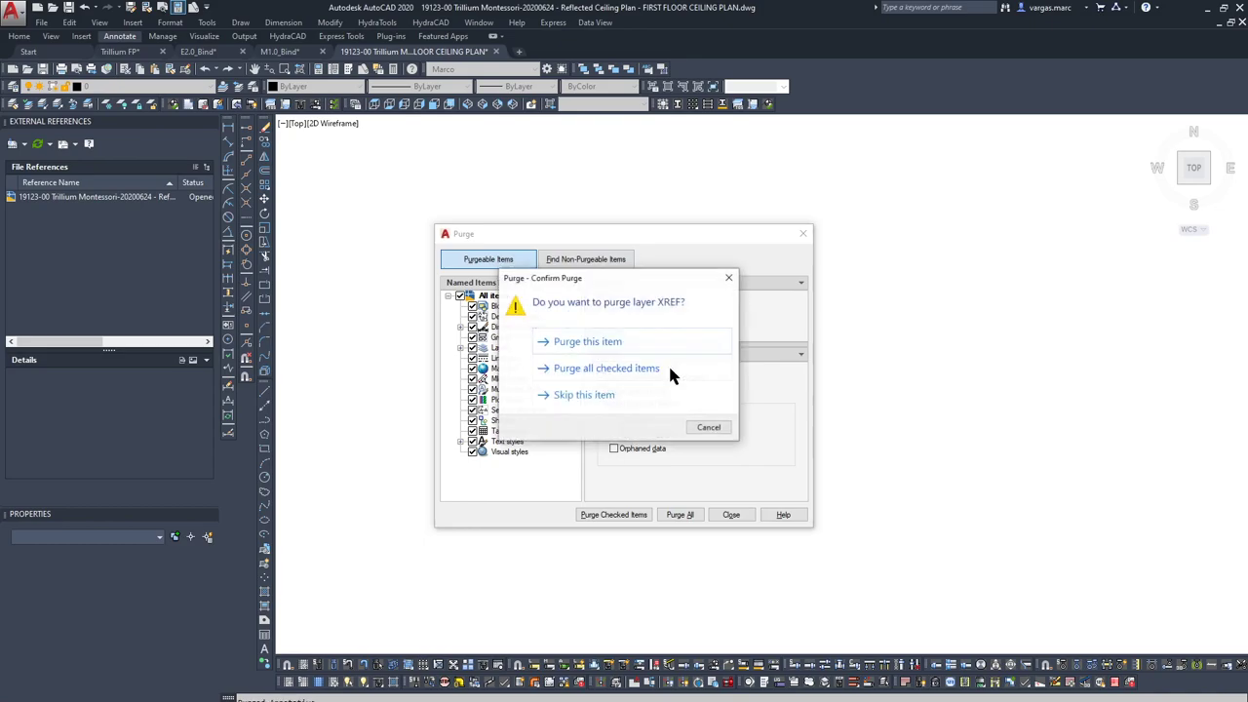
pyautogui.click(624, 369)
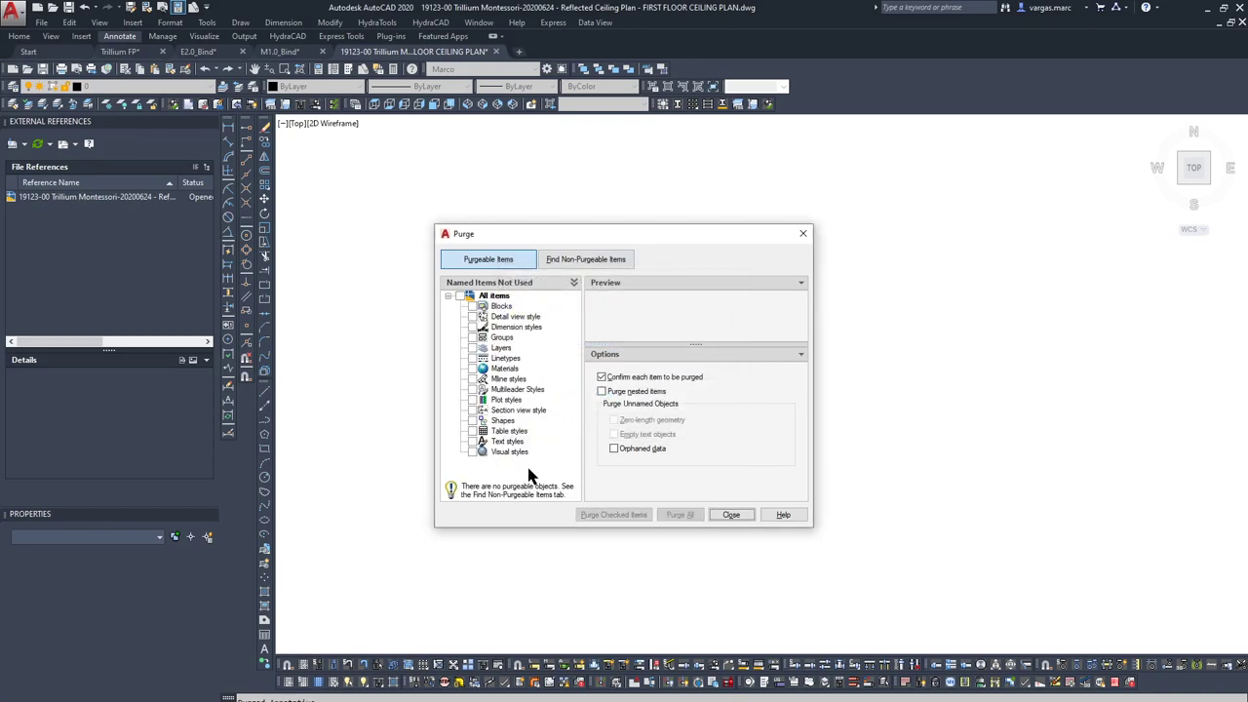
pyautogui.click(752, 515)
# Copy the entire ceiling plan with the Copybase command, using 0,0,0 as the base point.
pyautogui.click(891, 516)
pyautogui.click(457, 216)
pyautogui.write('COPYB')
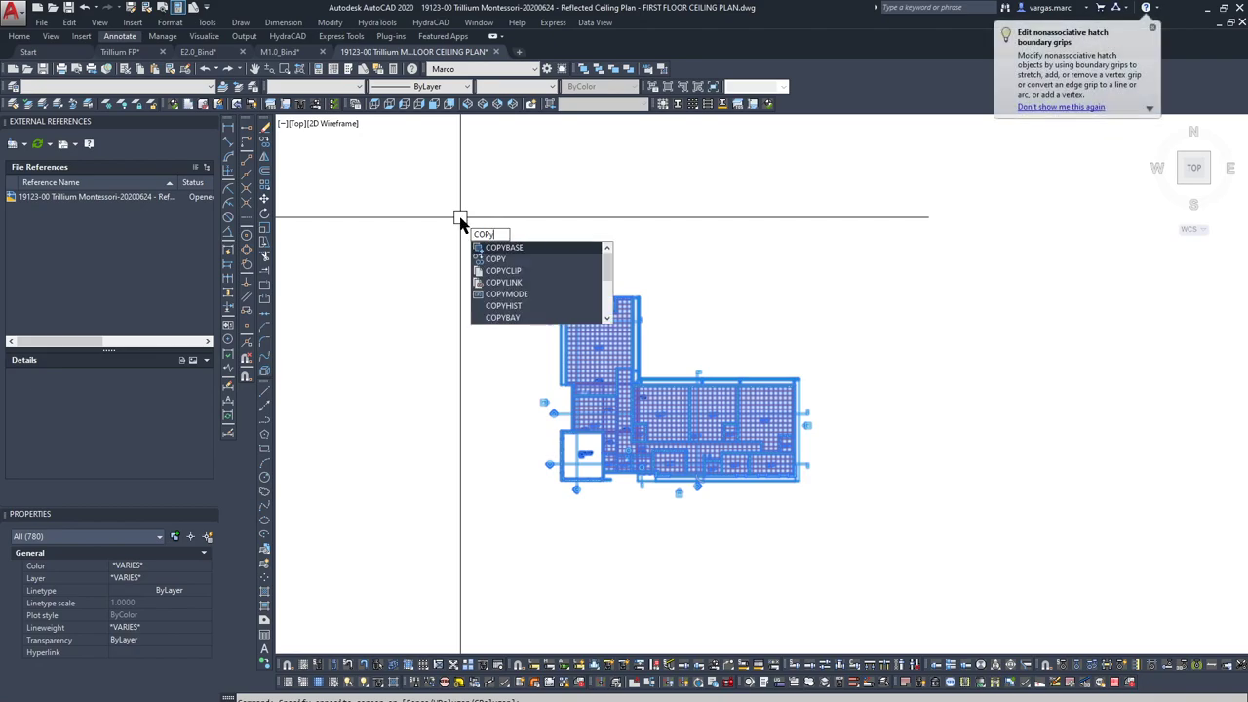
pyautogui.write('ase')
pyautogui.press('Return')
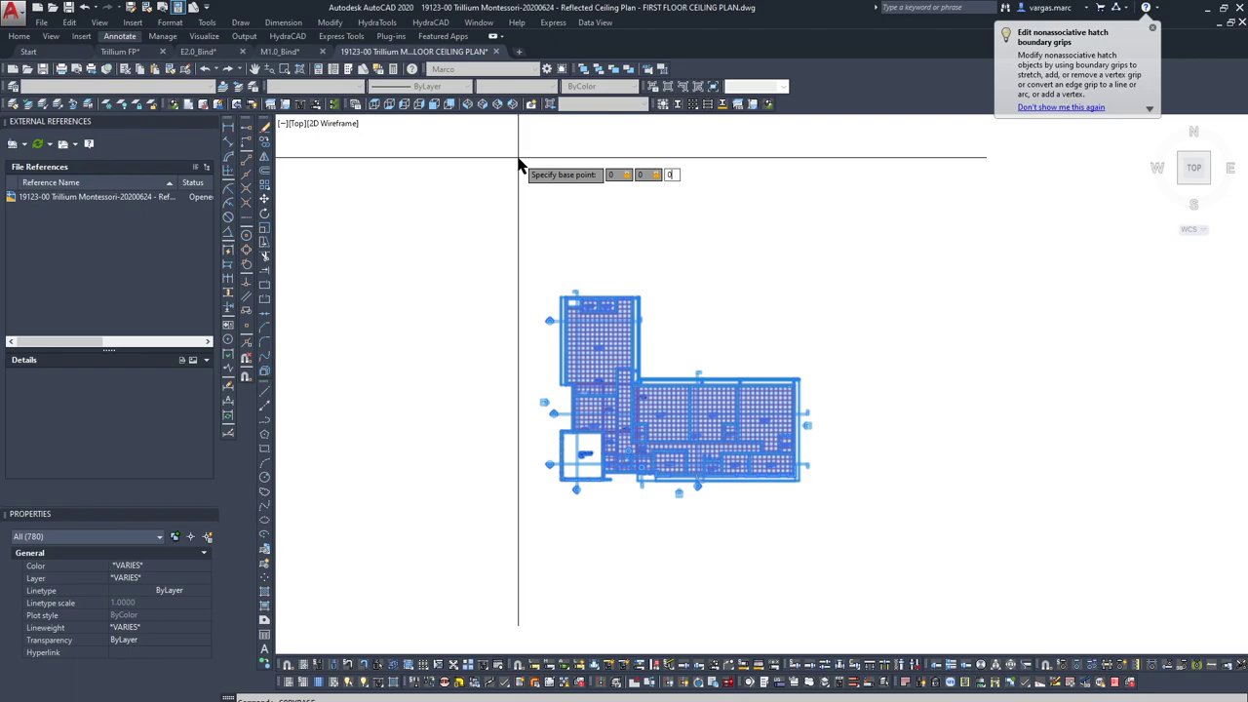
pyautogui.write('0,0,0')
pyautogui.press('Return')
pyautogui.press('Escape')
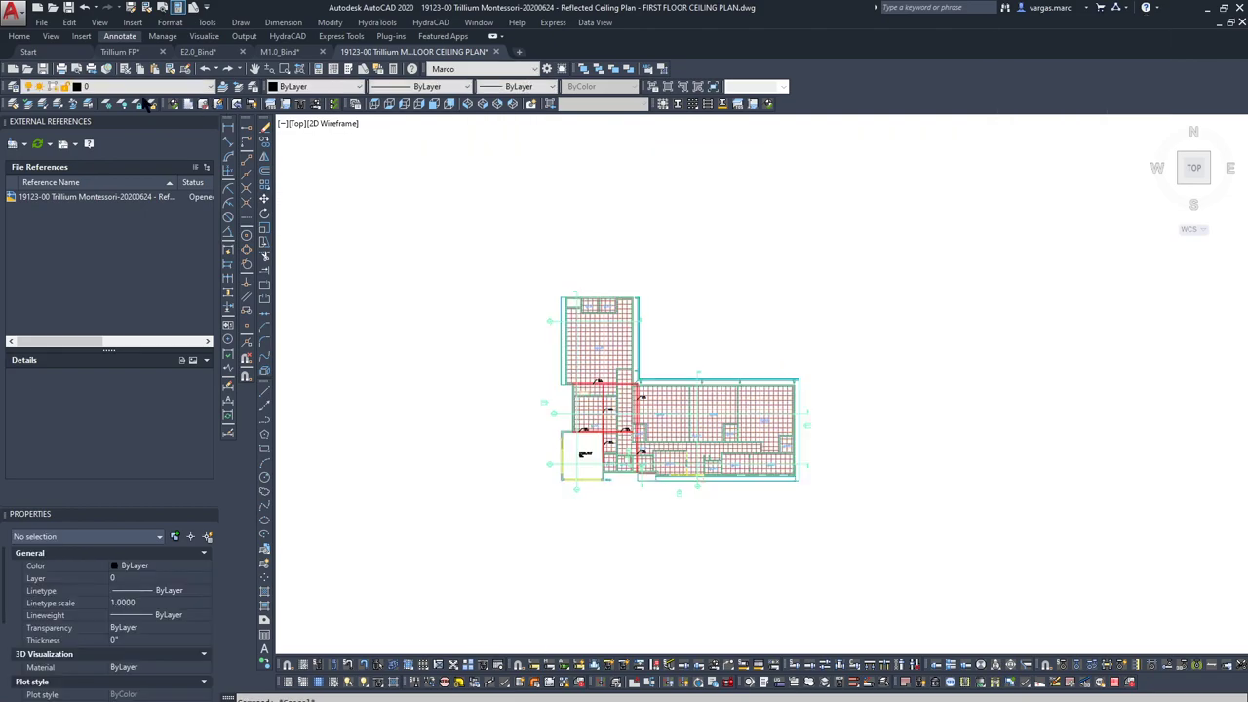
# Paste the copied ceiling plan into Trillium FP, in the empty area east of the long horizontal and vertical lines.
pyautogui.click(117, 51)
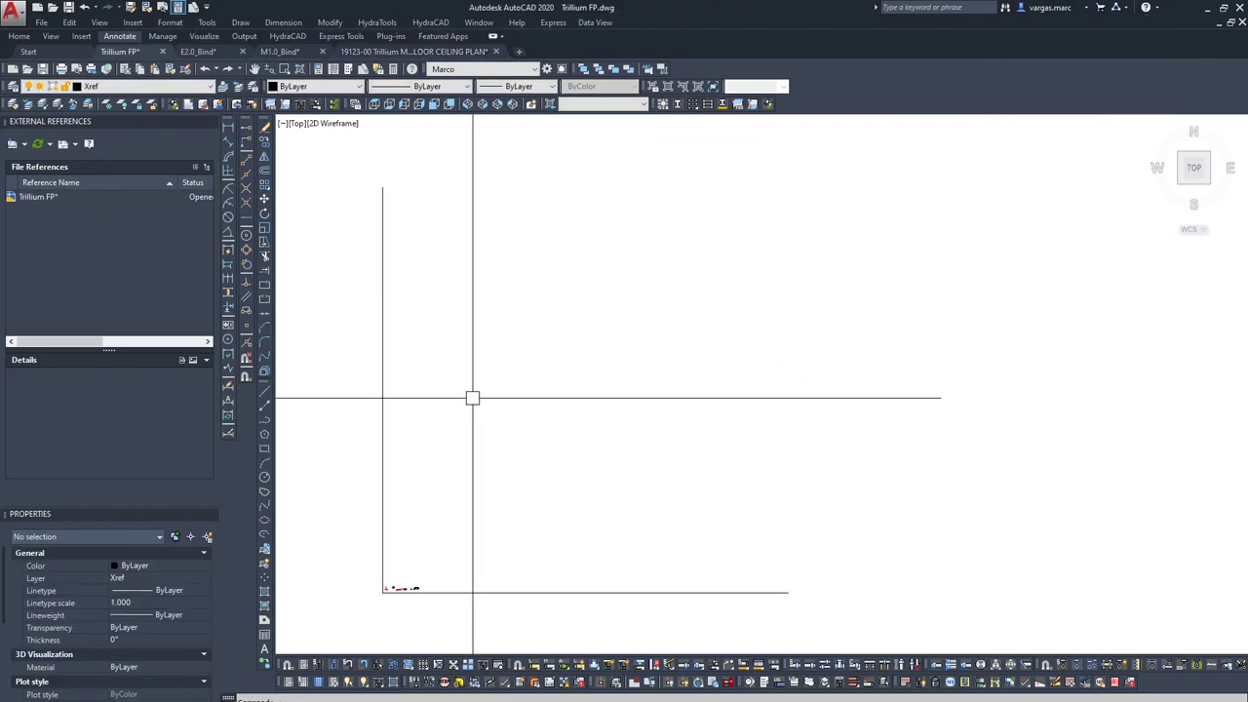
pyautogui.hotkey('ctrl', 'v')
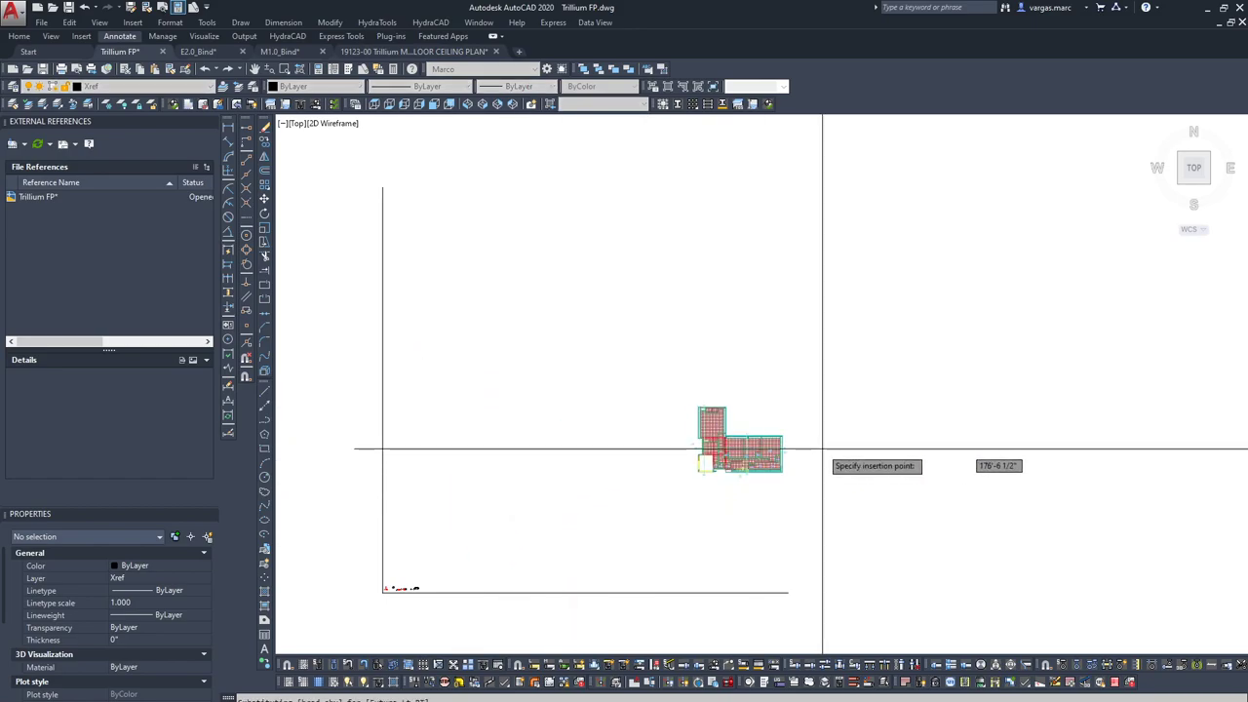
pyautogui.click(874, 485)
pyautogui.press('Escape')
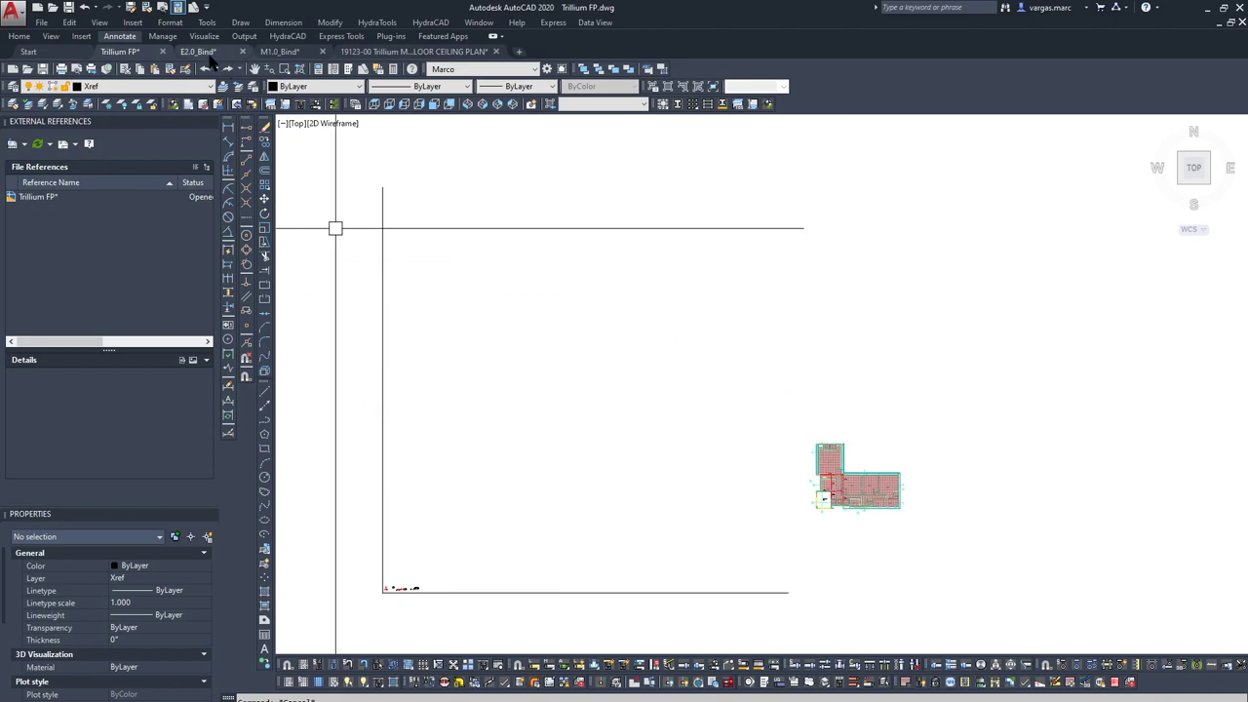
pyautogui.scroll(8, 875, 492)
pyautogui.scroll(-6, 638, 587)
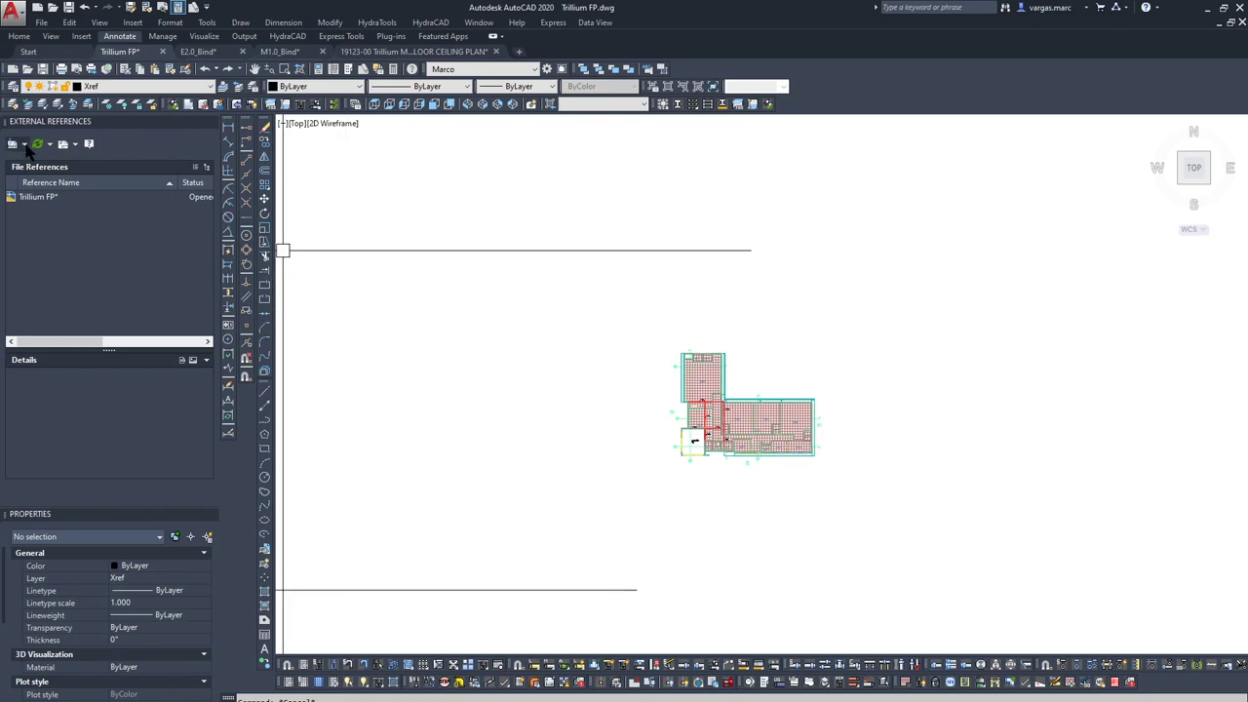
# Attach E2.0_Bind to Trillium FP as an external reference with a relative path, scale 1 and insertion point 0,0,0.
pyautogui.click(24, 144)
pyautogui.click(44, 160)
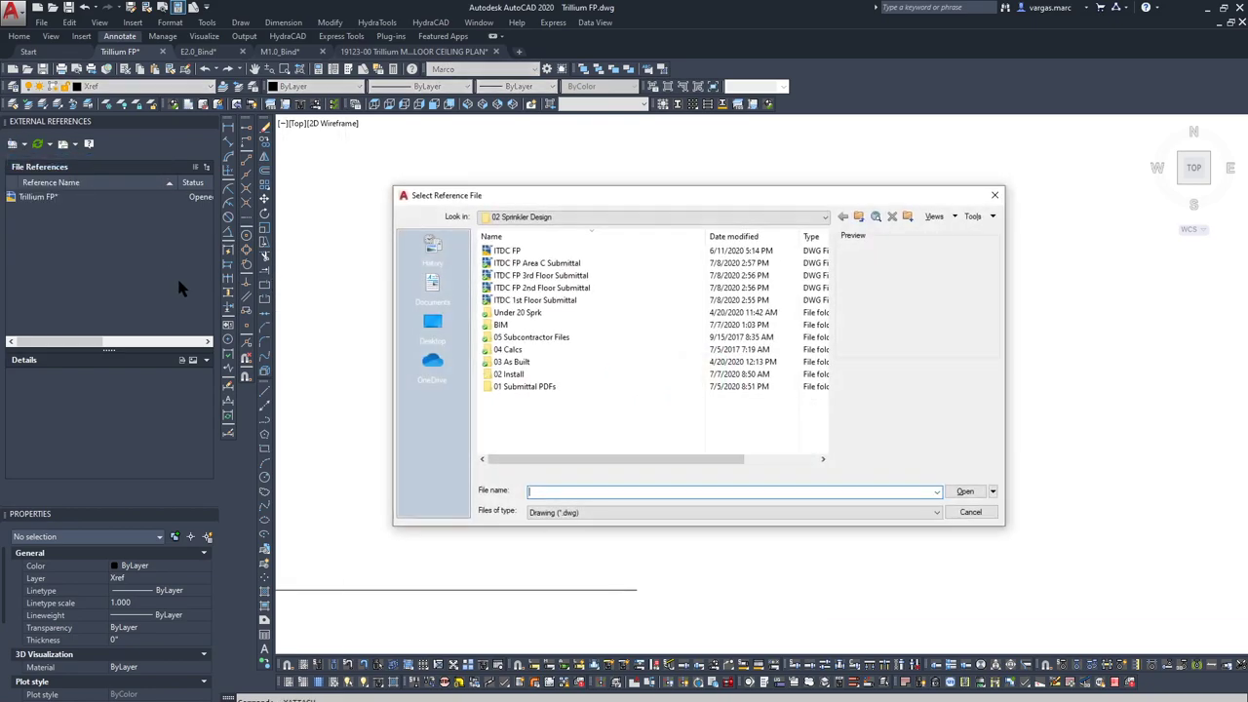
pyautogui.press('Escape')
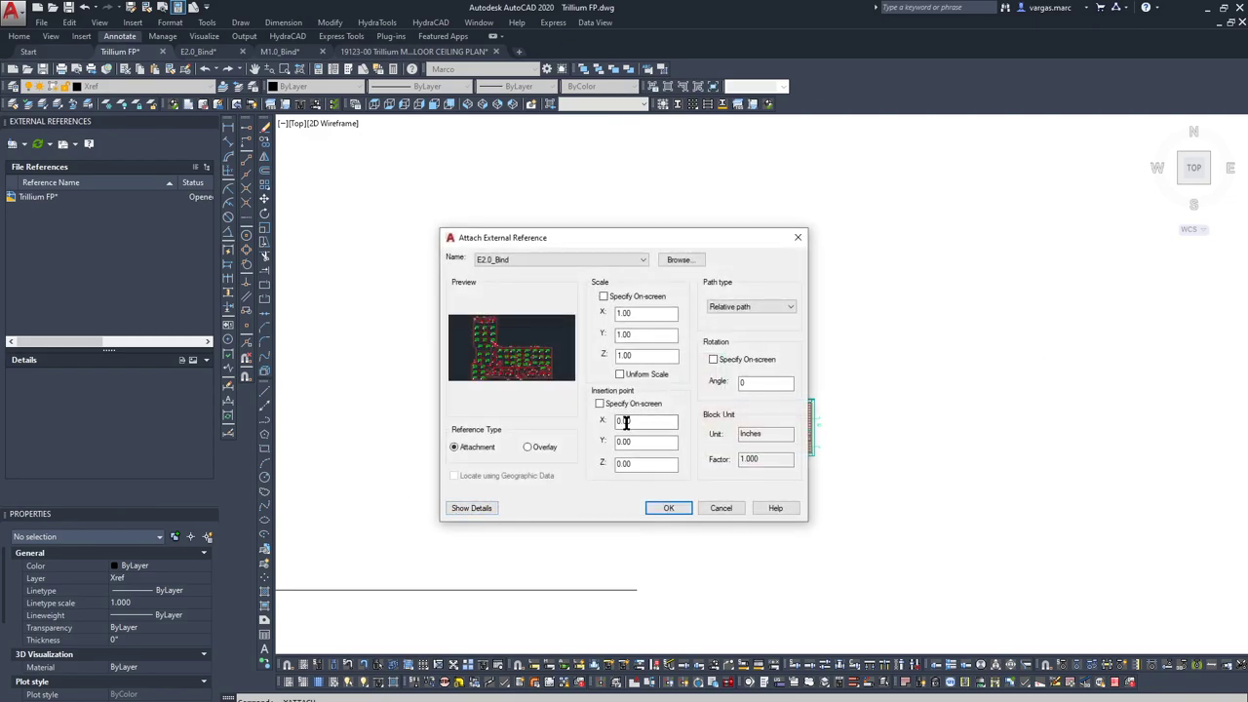
pyautogui.click(668, 508)
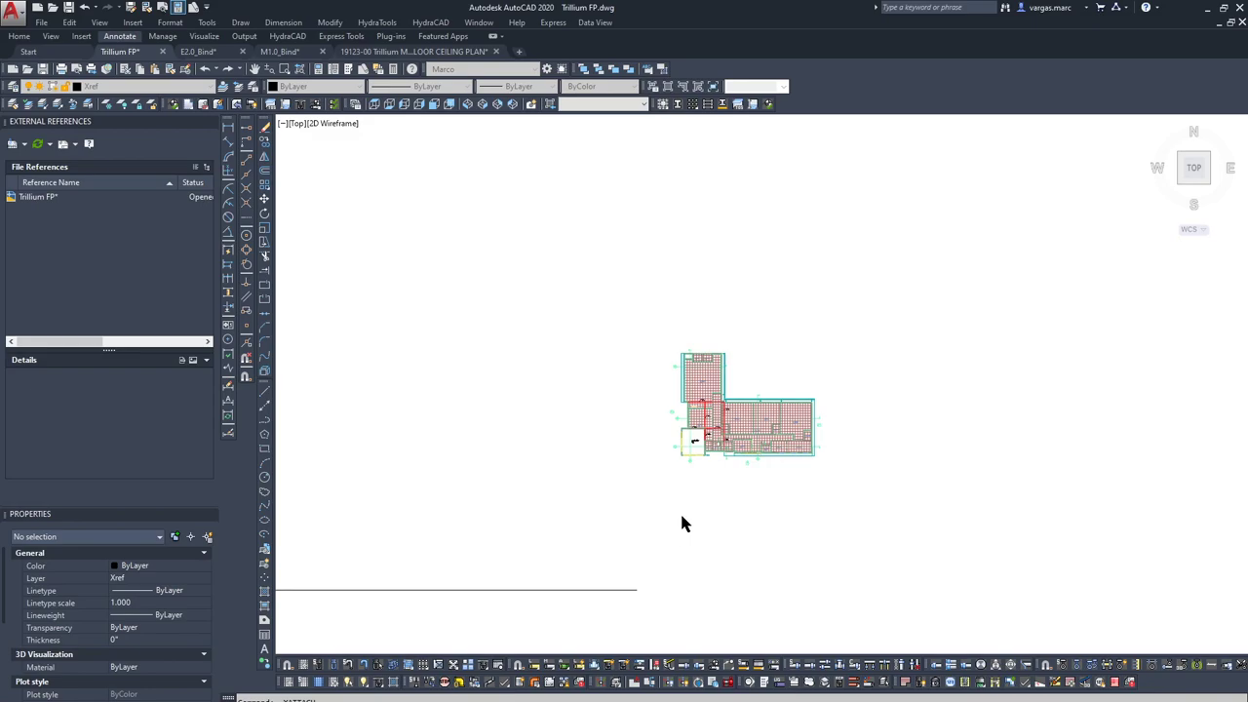
pyautogui.scroll(4, 473, 263)
pyautogui.scroll(-5, 538, 255)
pyautogui.moveTo(510, 315)
pyautogui.mouseDown(button='middle')
pyautogui.moveTo(769, 332)
pyautogui.moveTo(618, 374)
pyautogui.mouseUp(button='middle')
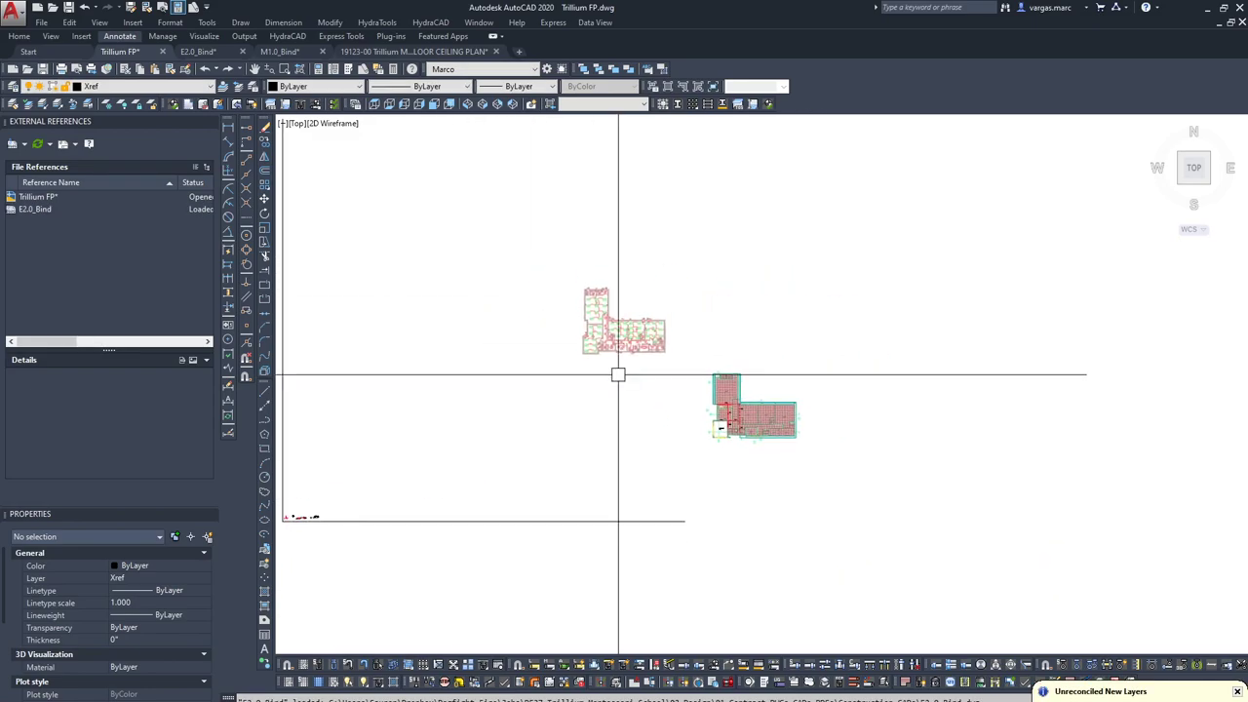
# Attach M1.0_Bind as an external reference with a relative path at 0,0,0 and inspect its alignment with the electrical plan.
pyautogui.click(11, 144)
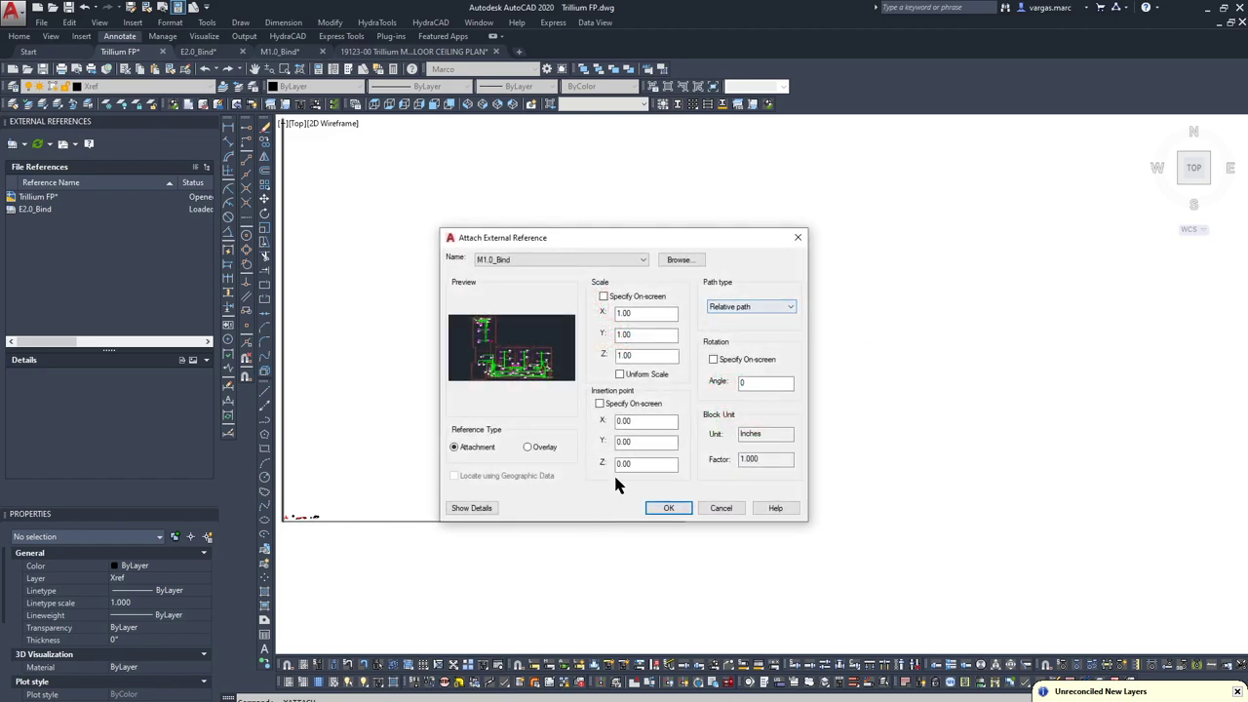
pyautogui.click(670, 508)
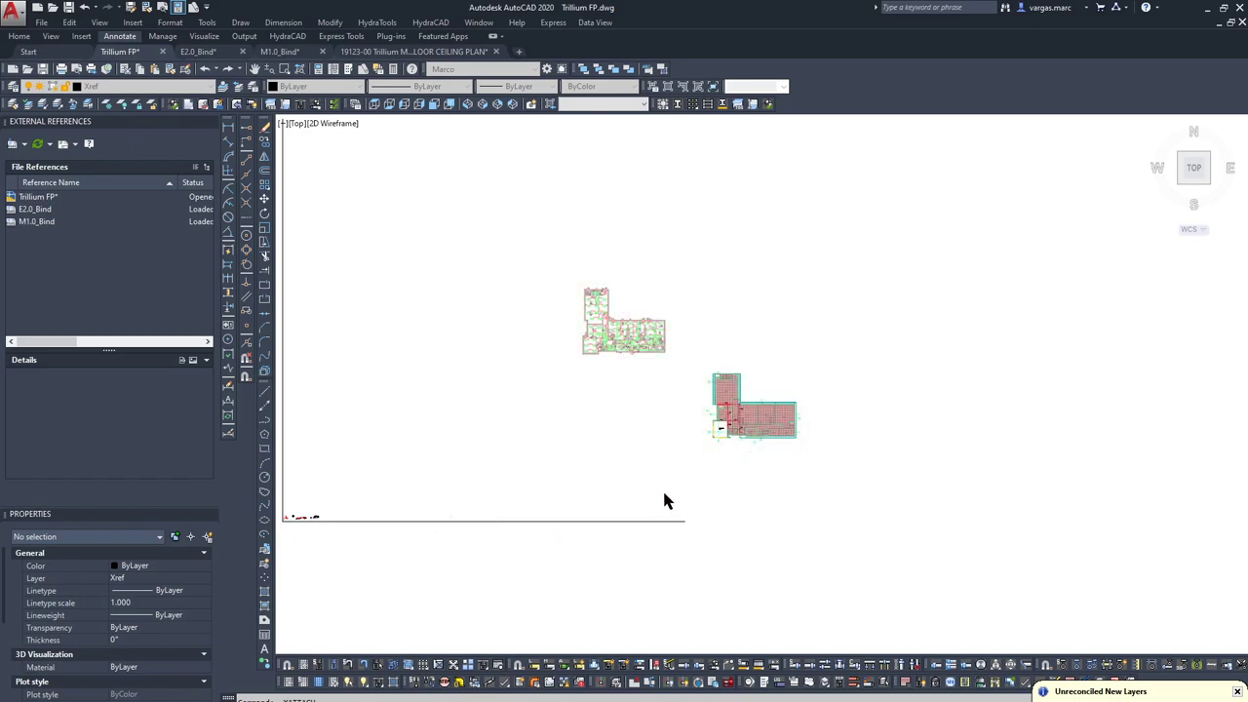
pyautogui.scroll(8, 634, 326)
pyautogui.scroll(8, 789, 384)
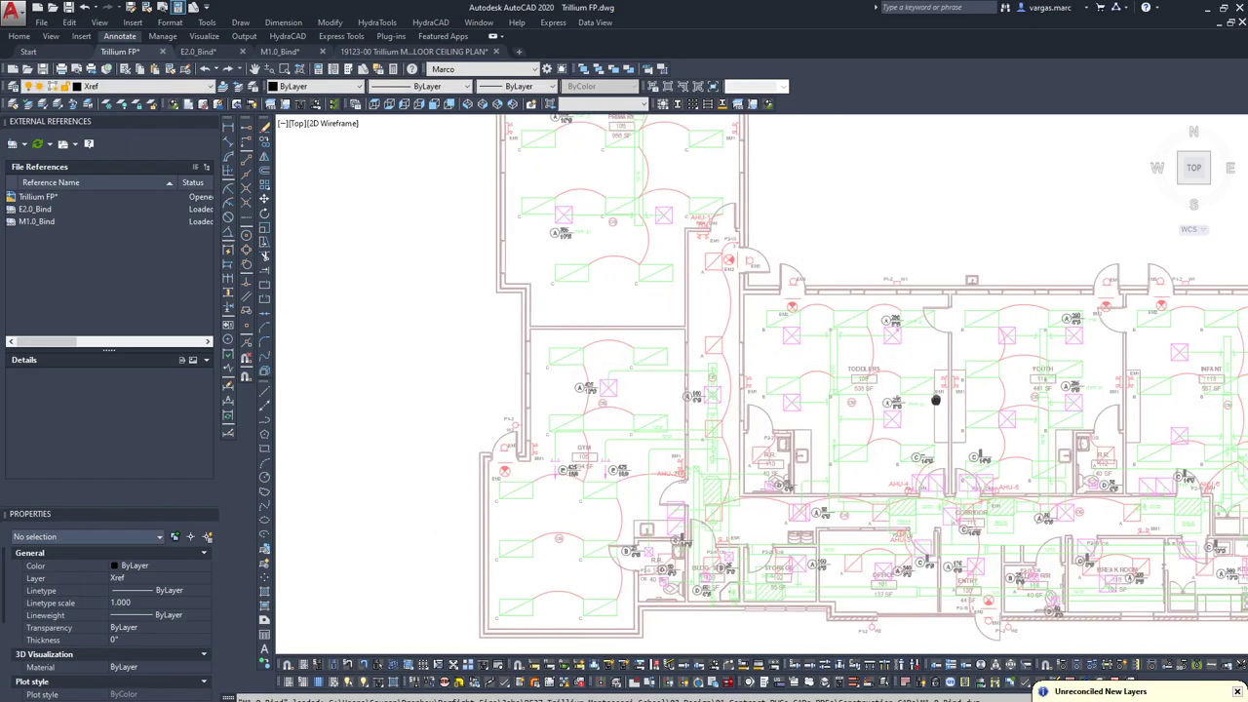
pyautogui.moveTo(966, 426); pyautogui.dragTo(827, 217, button='middle')
pyautogui.scroll(-6, 738, 342)
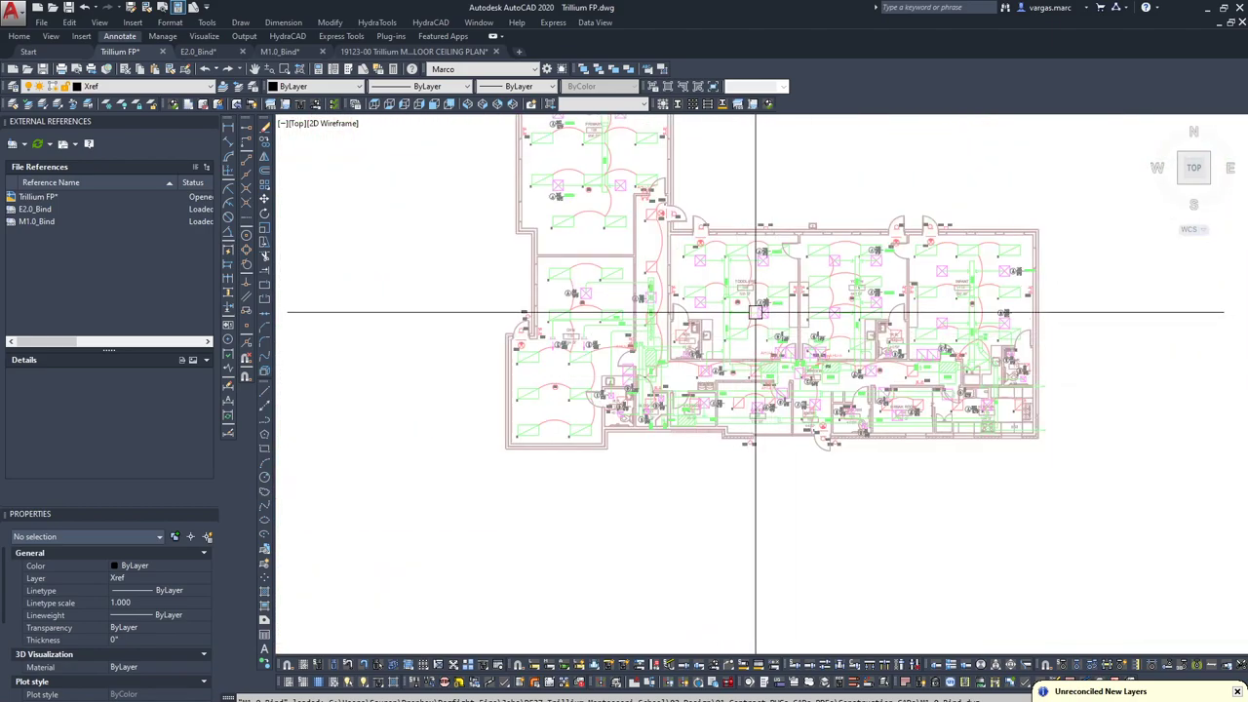
pyautogui.scroll(-3, 658, 346)
pyautogui.moveTo(869, 520); pyautogui.dragTo(788, 413, button='middle')
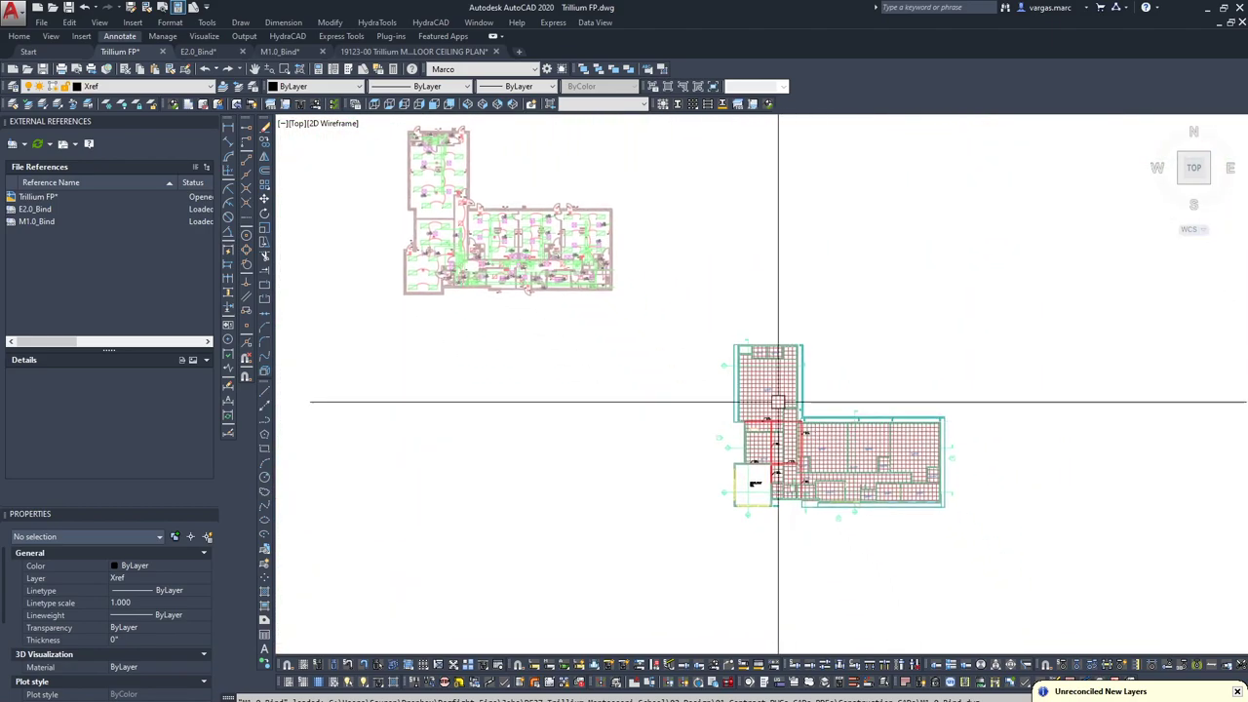
# Unload the M1.0_Bind external reference and reload it to compare the plan with and without the mechanical background.
pyautogui.click(491, 242)
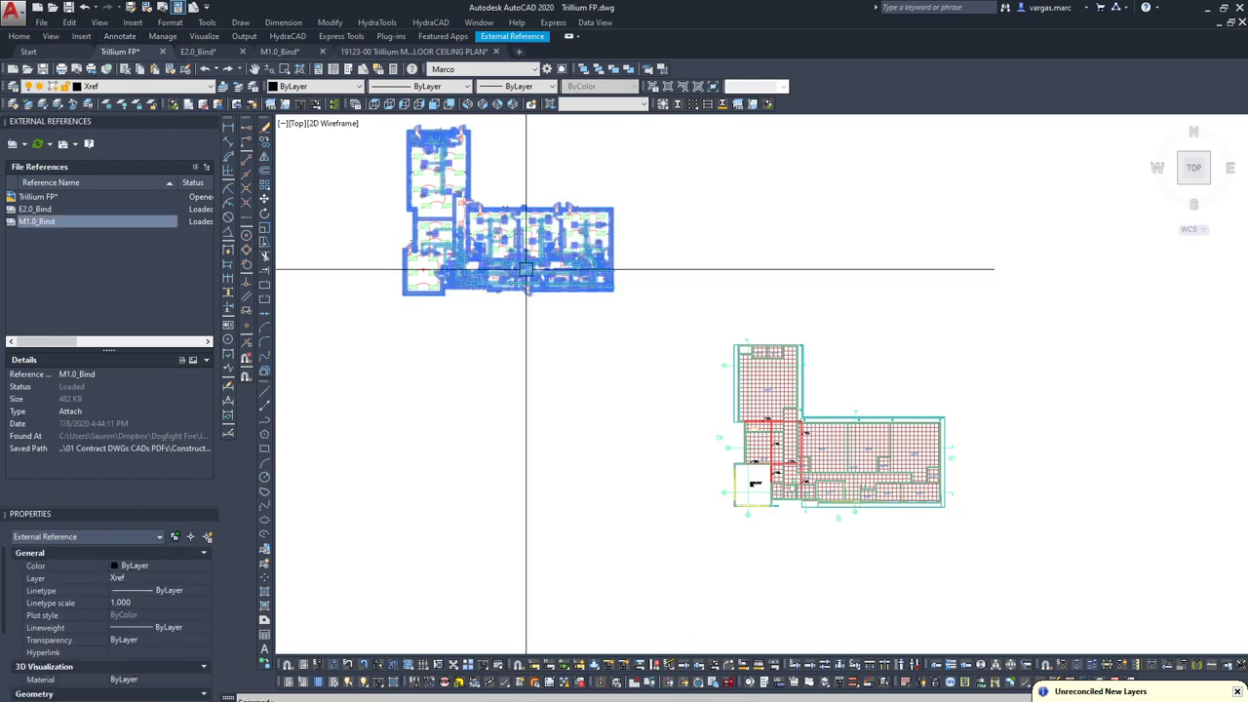
pyautogui.press('Escape')
pyautogui.moveTo(423, 176); pyautogui.dragTo(447, 269, button='middle')
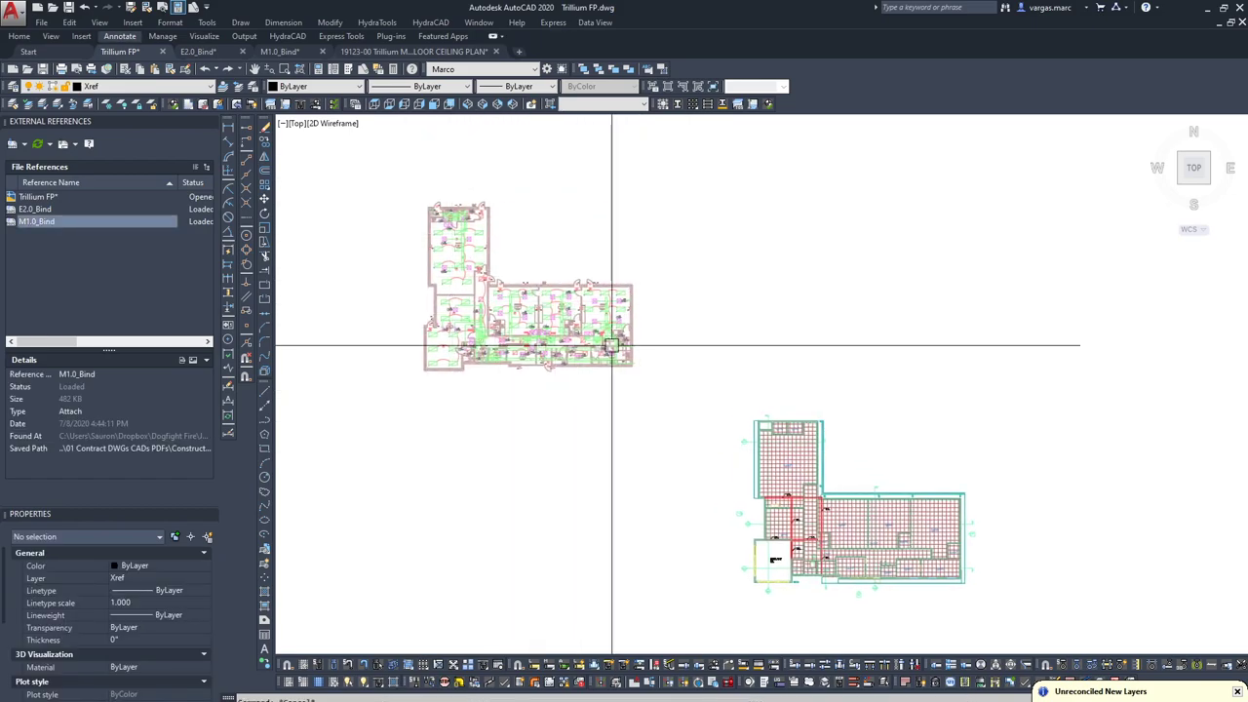
pyautogui.rightClick(42, 224)
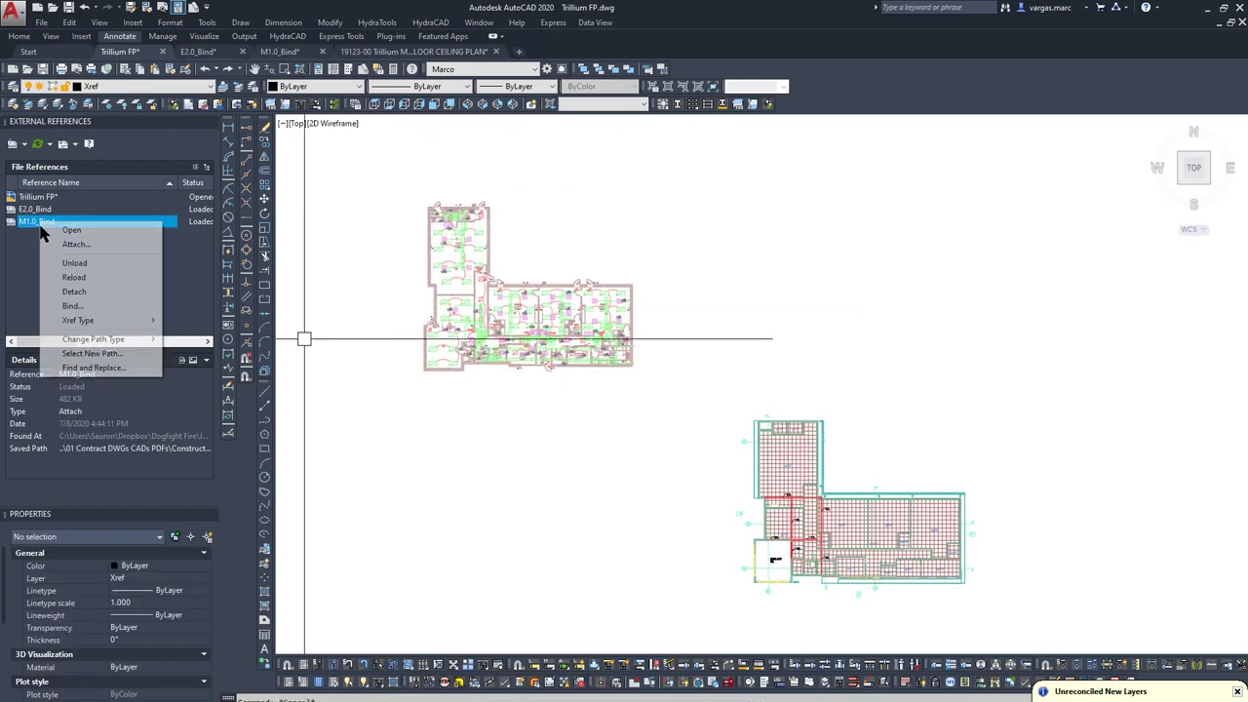
pyautogui.click(78, 263)
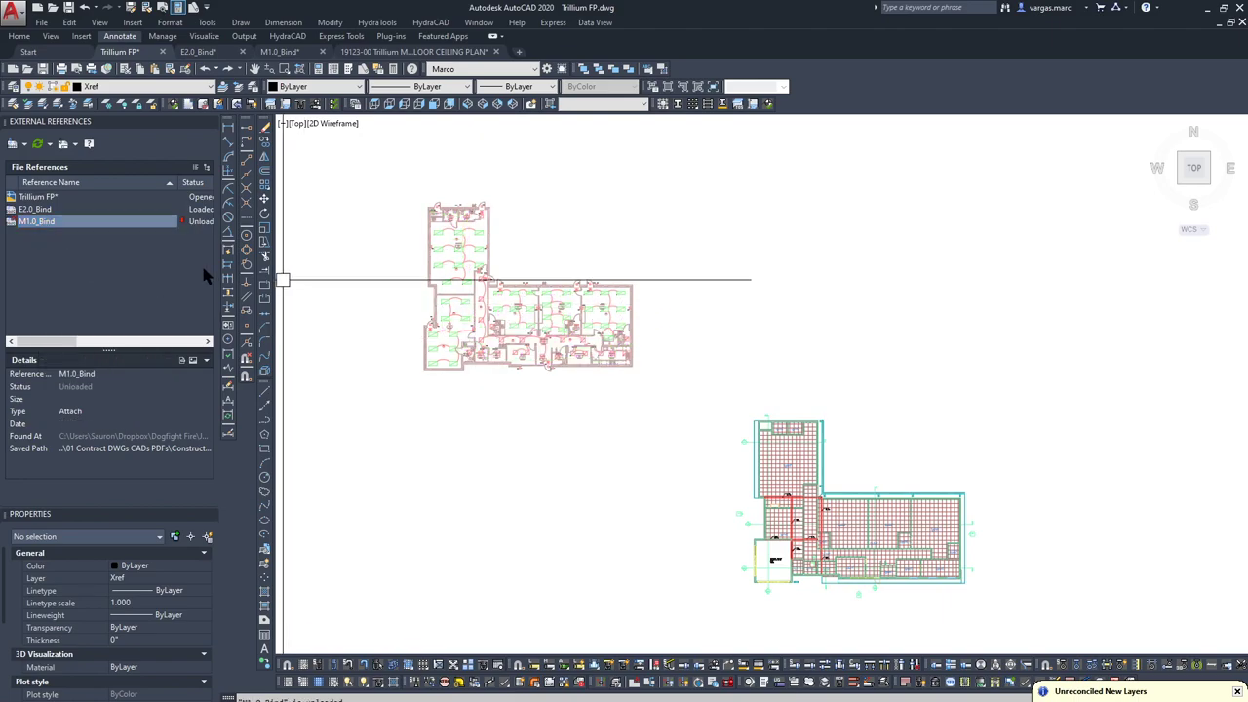
pyautogui.rightClick(68, 223)
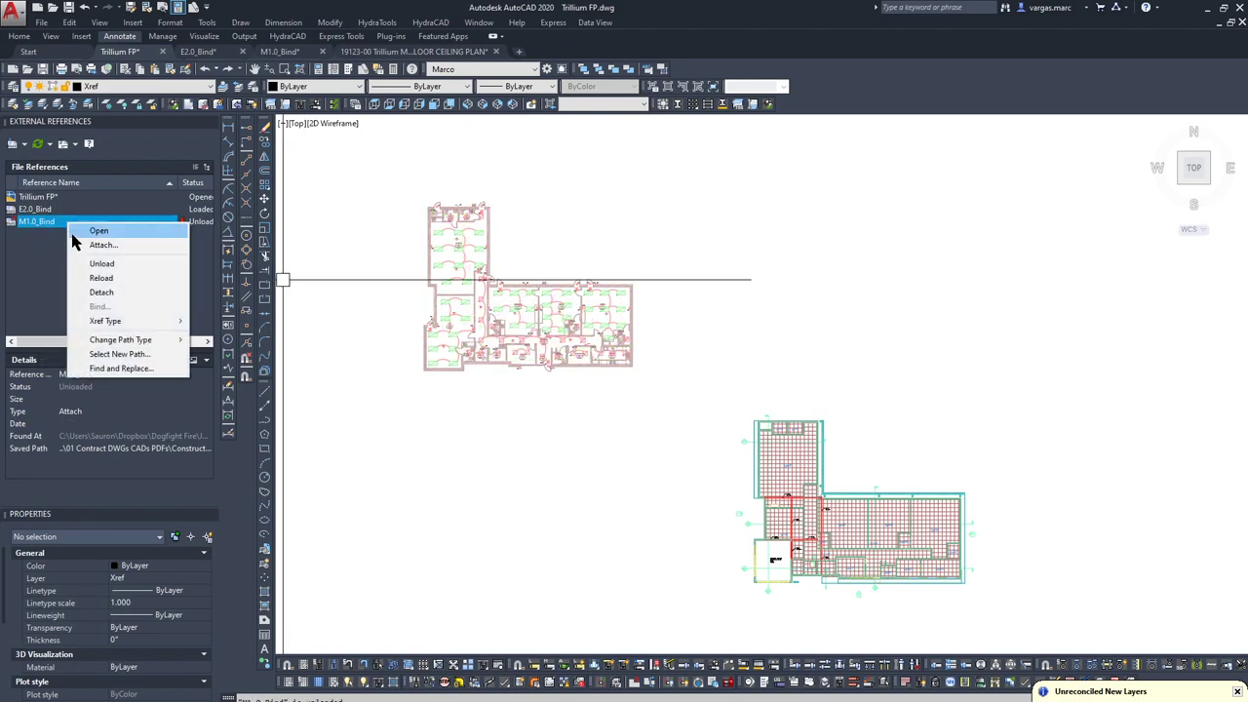
pyautogui.click(105, 279)
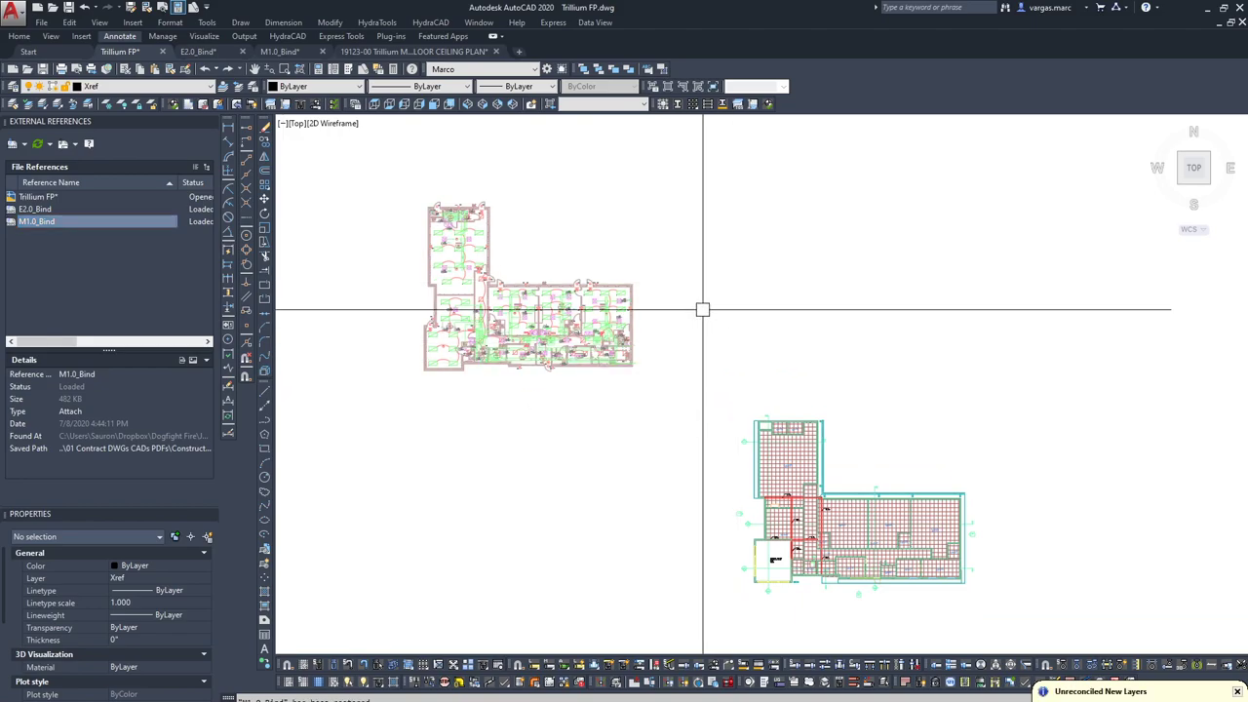
pyautogui.scroll(8, 518, 306)
pyautogui.scroll(-2, 607, 338)
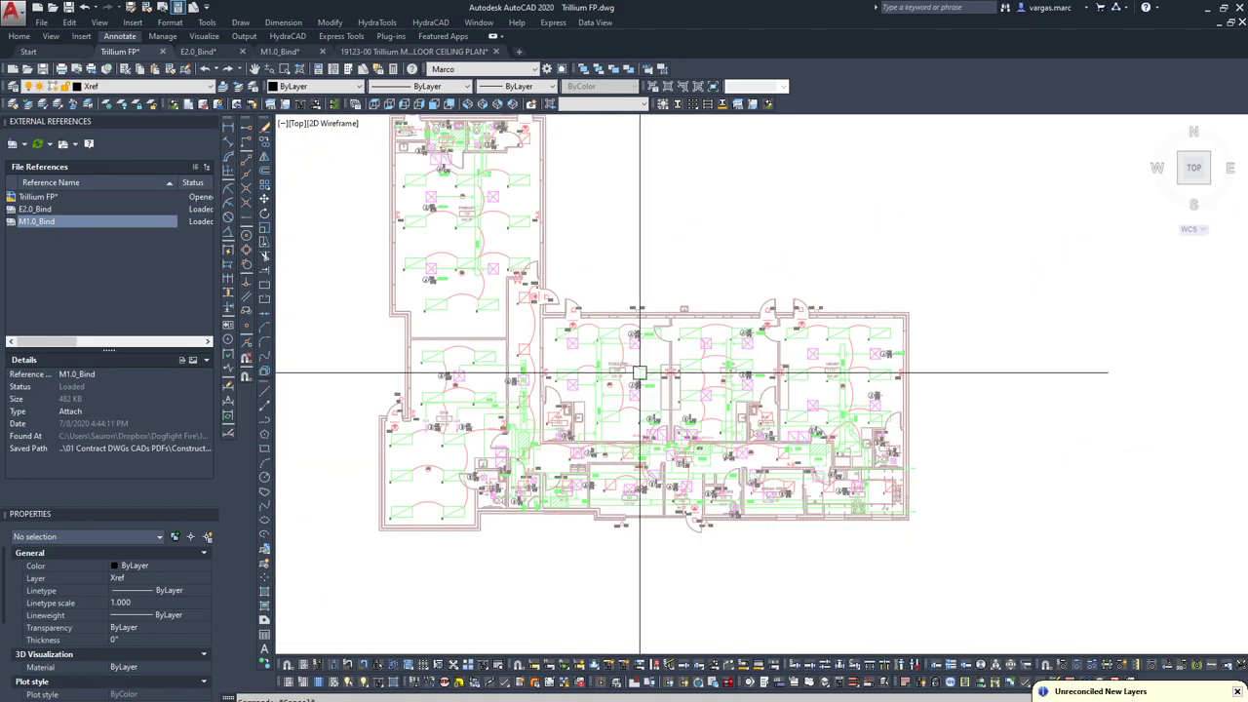
# Switch to the M1.0_Bind drawing and examine its duct lines and floor plan block.
pyautogui.click(280, 51)
pyautogui.scroll(-4, 783, 306)
pyautogui.scroll(6, 730, 327)
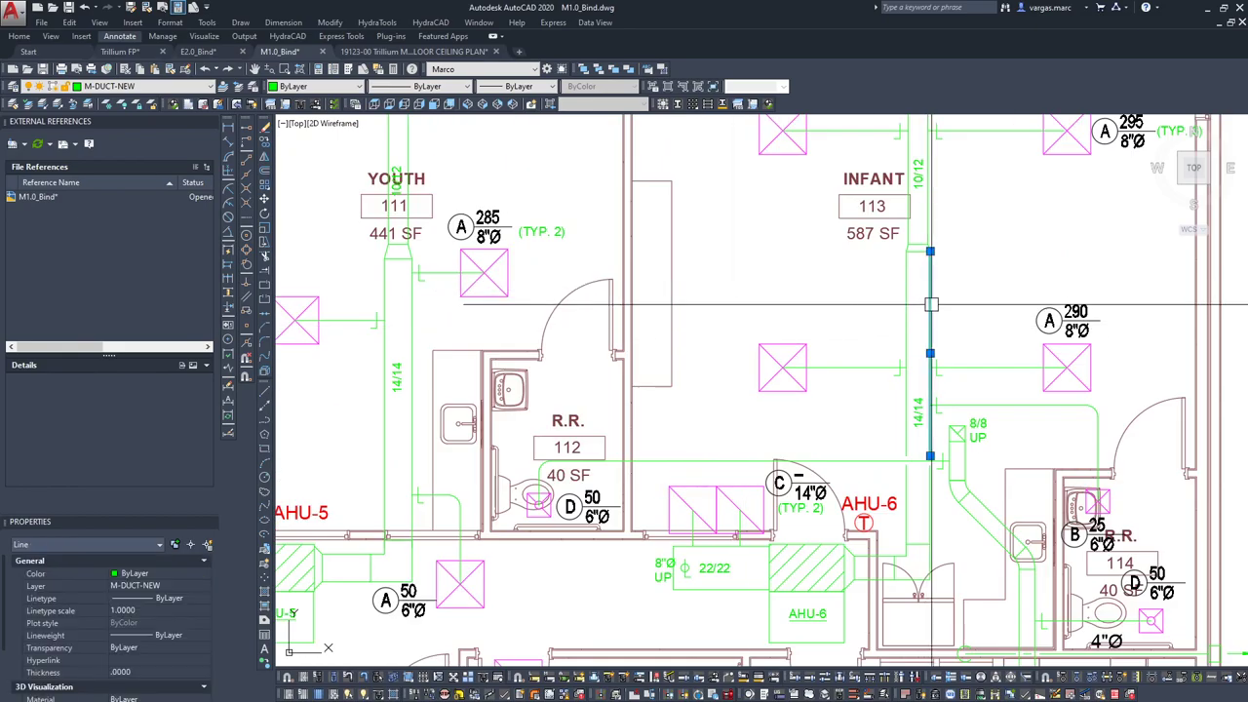
pyautogui.scroll(-6, 921, 300)
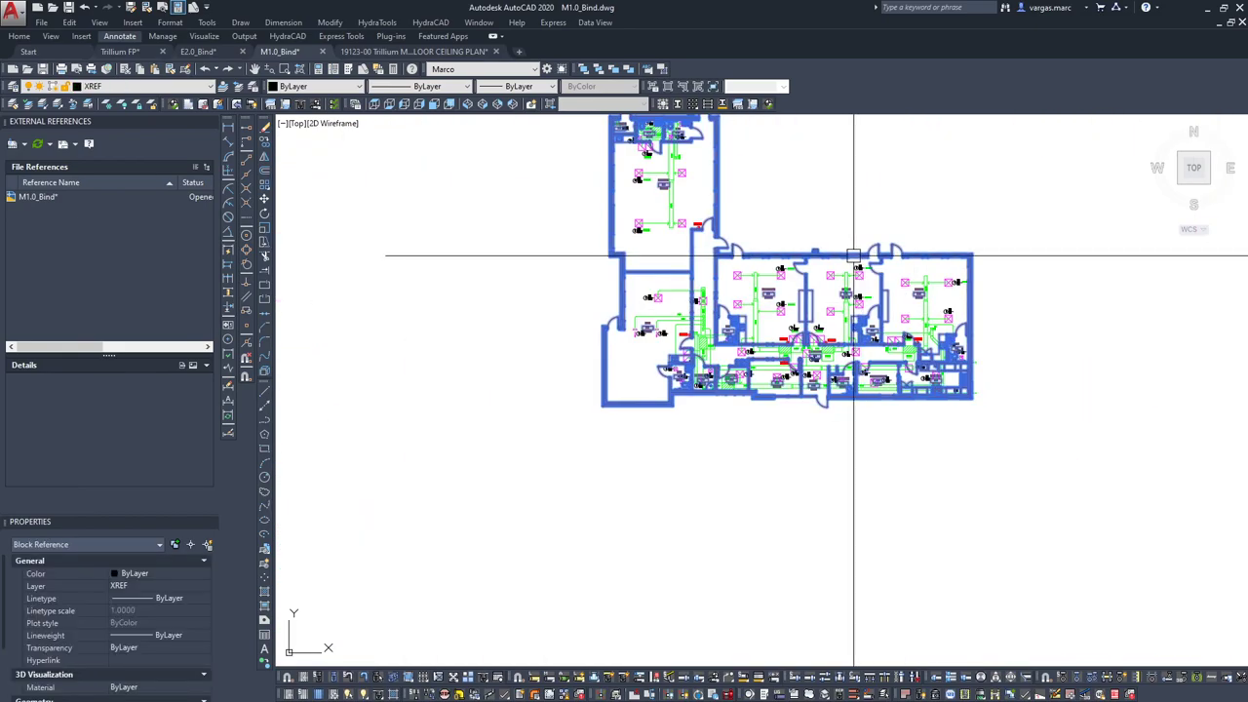
pyautogui.scroll(-2, 759, 281)
pyautogui.scroll(-2, 718, 287)
pyautogui.click(611, 195)
pyautogui.click(848, 368)
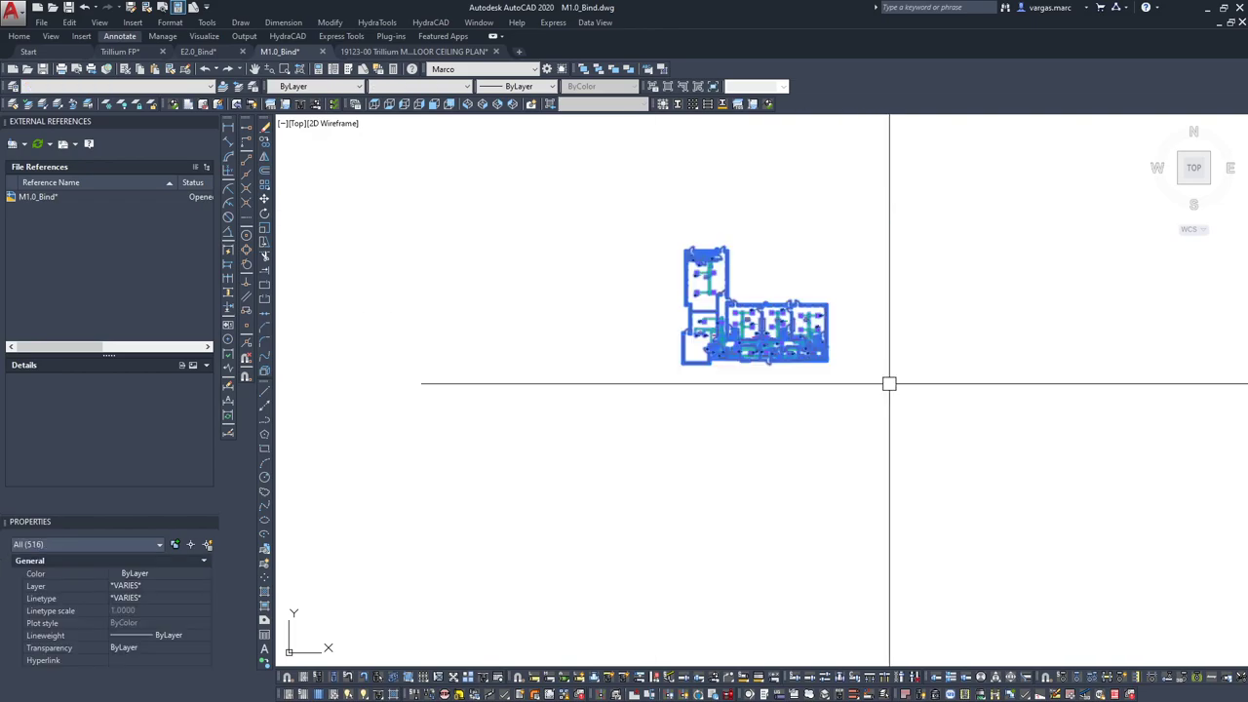
pyautogui.write('m')
pyautogui.press('Return')
pyautogui.click(812, 383)
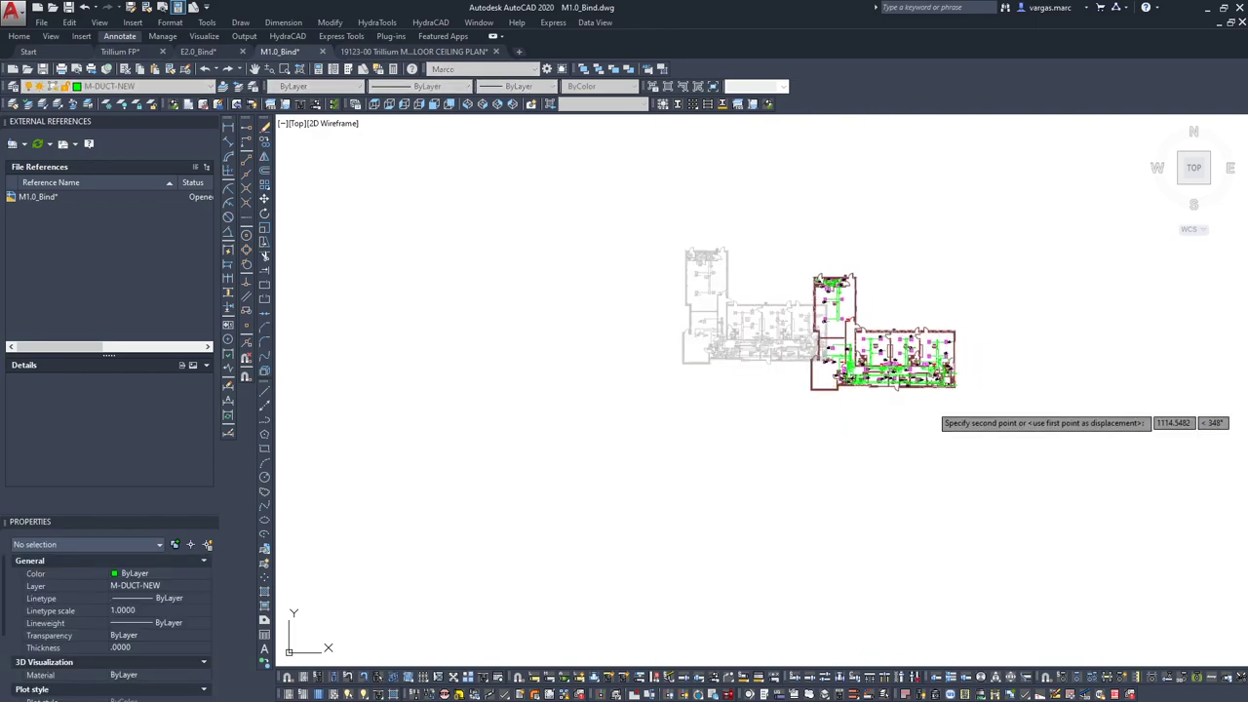
pyautogui.press('Escape')
# Lock the layer of the floor plan block in the mechanical drawing.
pyautogui.click(149, 105)
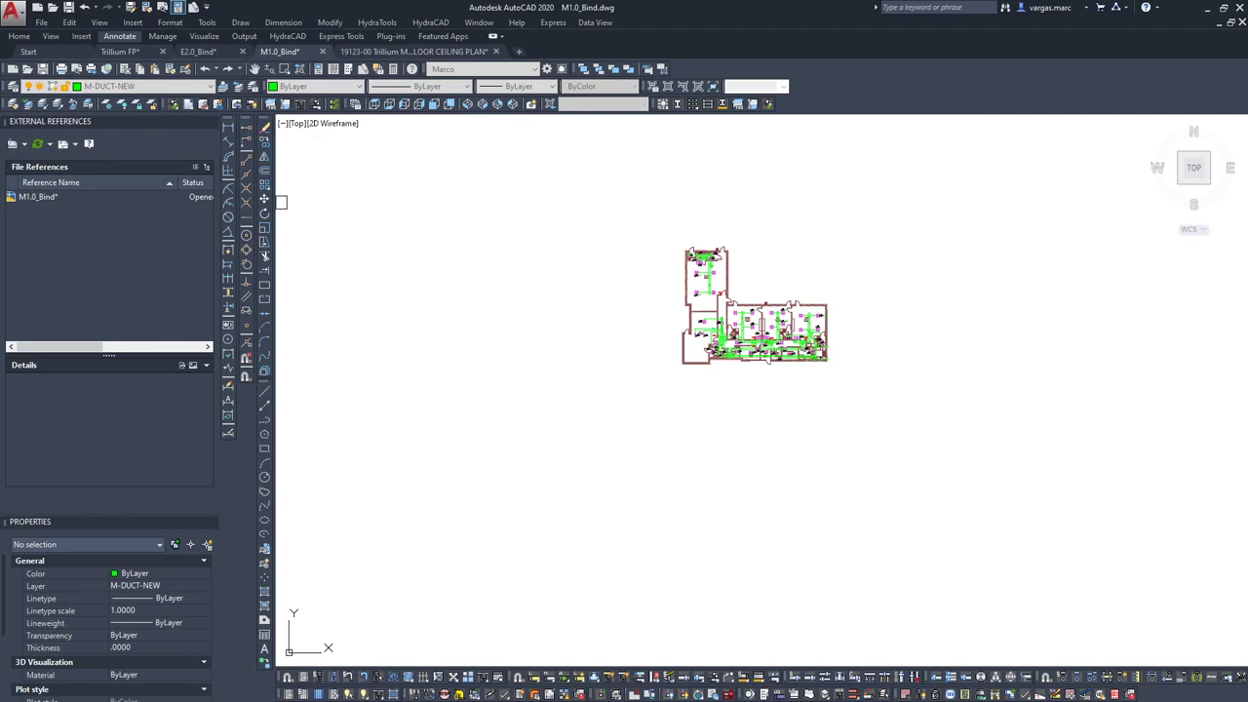
pyautogui.click(760, 298)
# Try to move the mechanical linework 100' straight down, away from the locked floor plan.
pyautogui.click(651, 213)
pyautogui.click(905, 390)
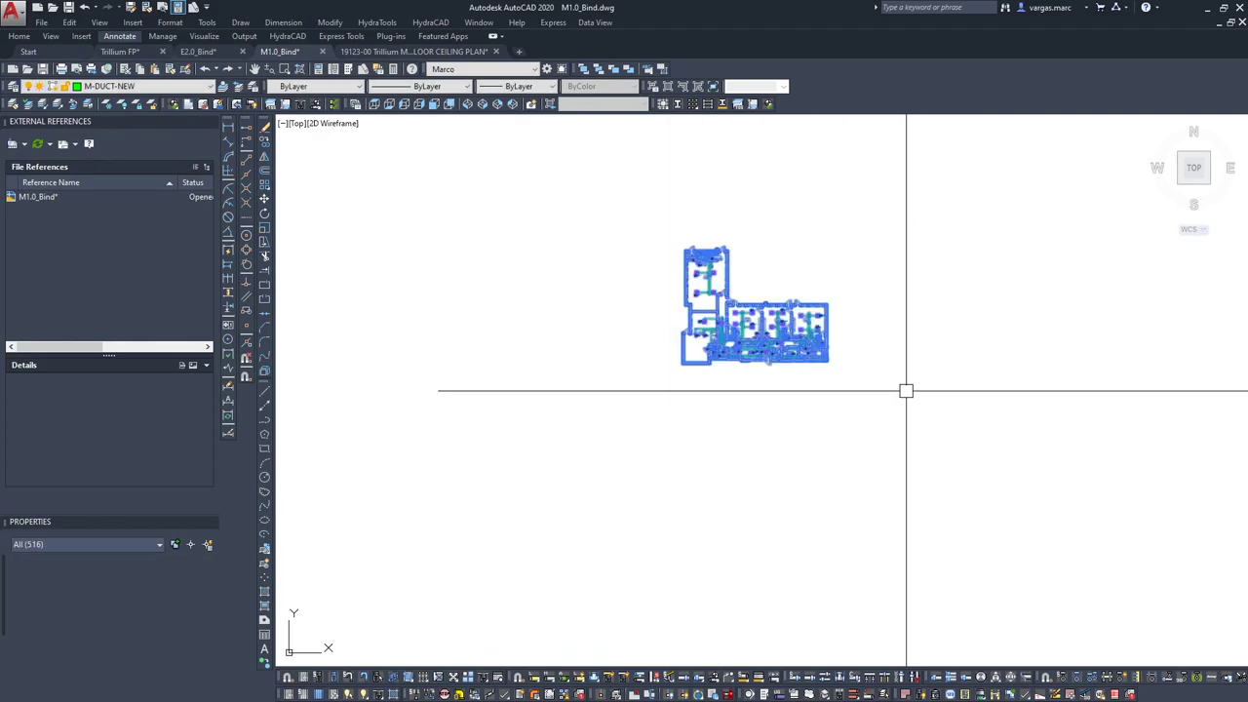
pyautogui.press('m')
pyautogui.press('Return')
pyautogui.click(850, 381)
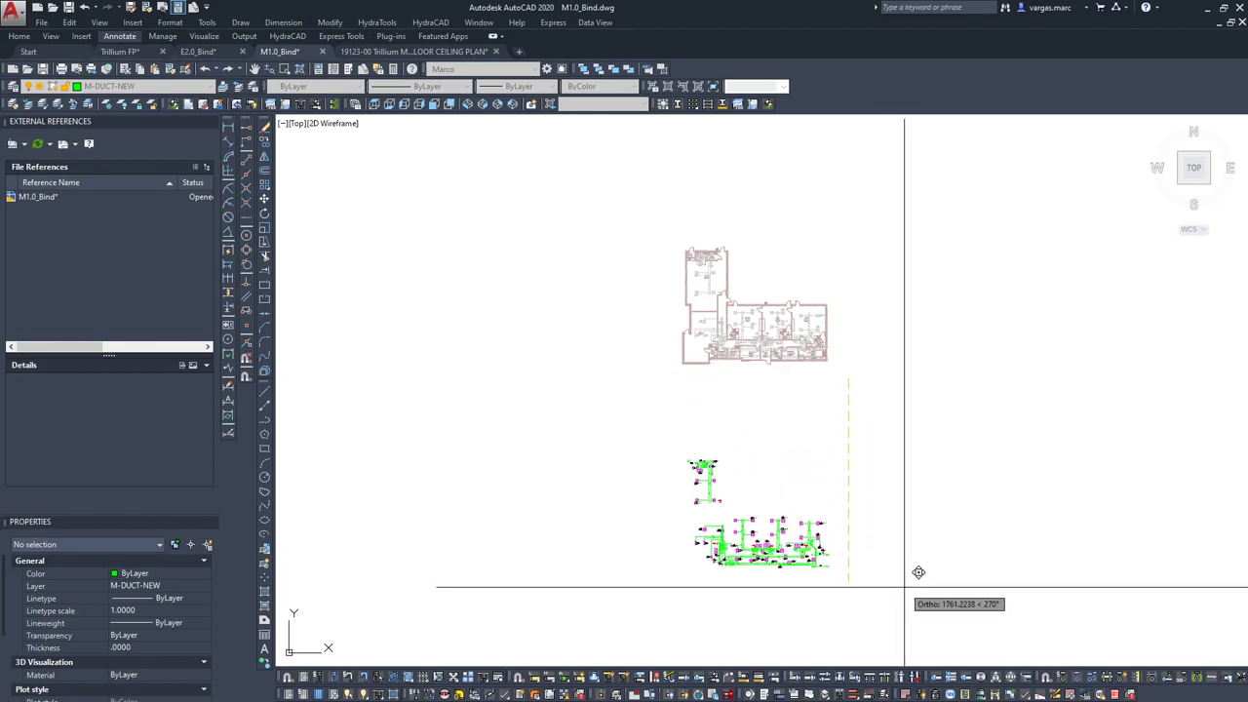
pyautogui.write('100')
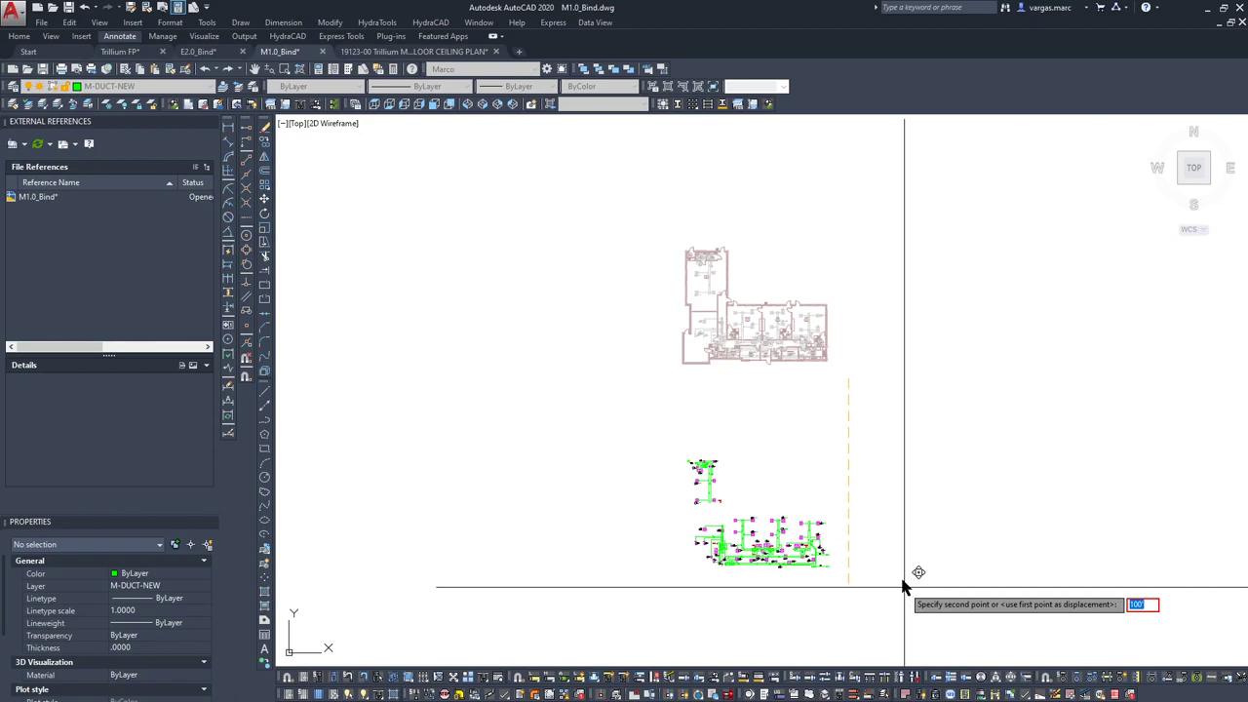
pyautogui.press('Return')
# Set the color of all unlocked mechanical objects in M1.0_Bind to Cyan and save the drawing.
pyautogui.scroll(4, 721, 224)
pyautogui.scroll(-2, 743, 242)
pyautogui.click(674, 189)
pyautogui.click(1011, 422)
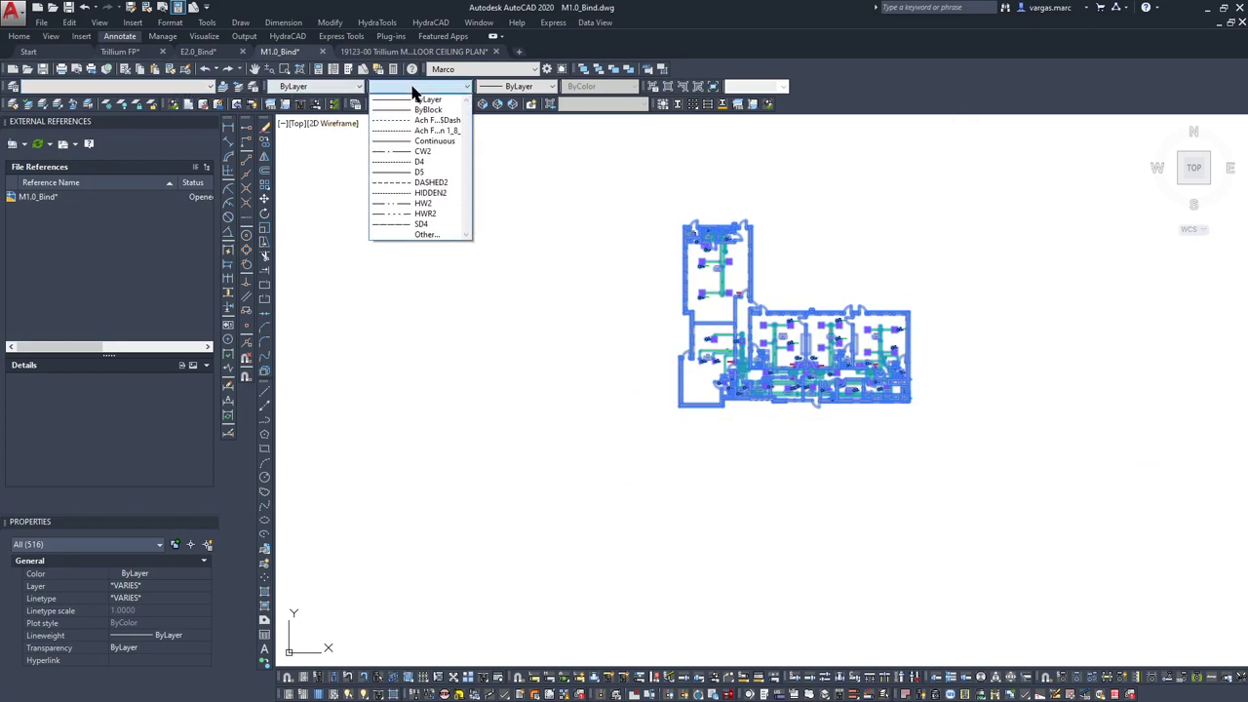
pyautogui.click(288, 87)
pyautogui.click(312, 87)
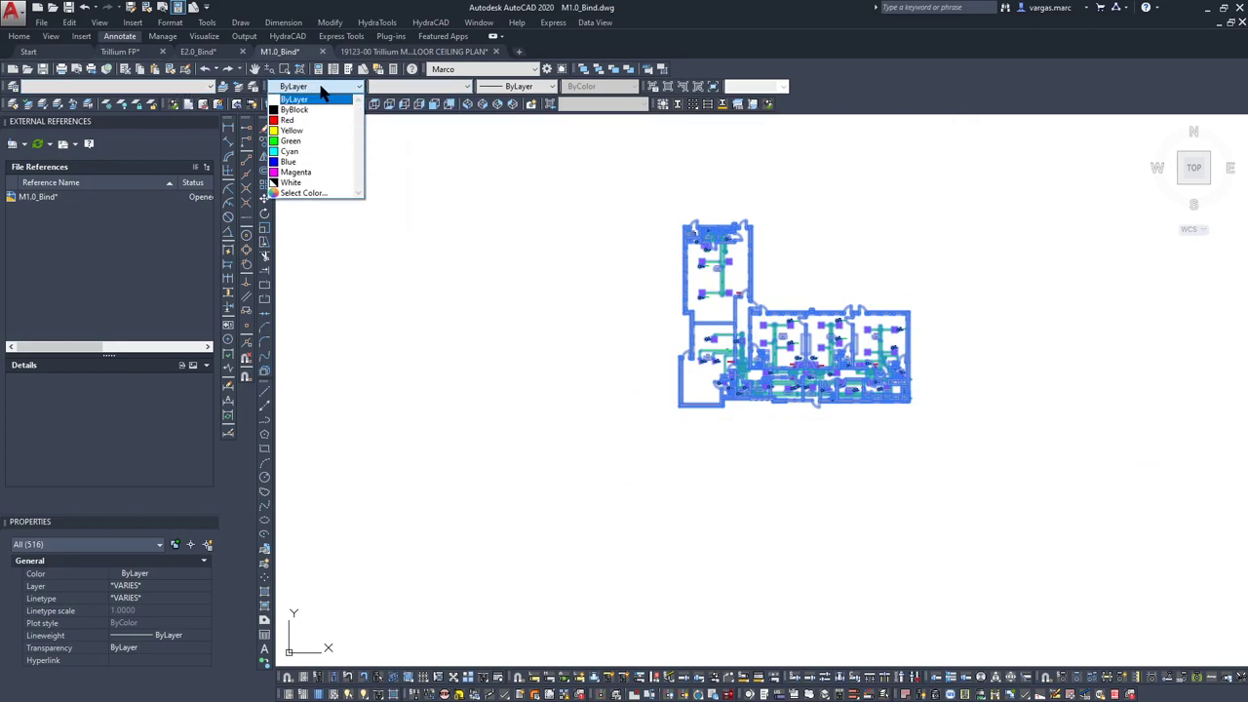
pyautogui.click(292, 152)
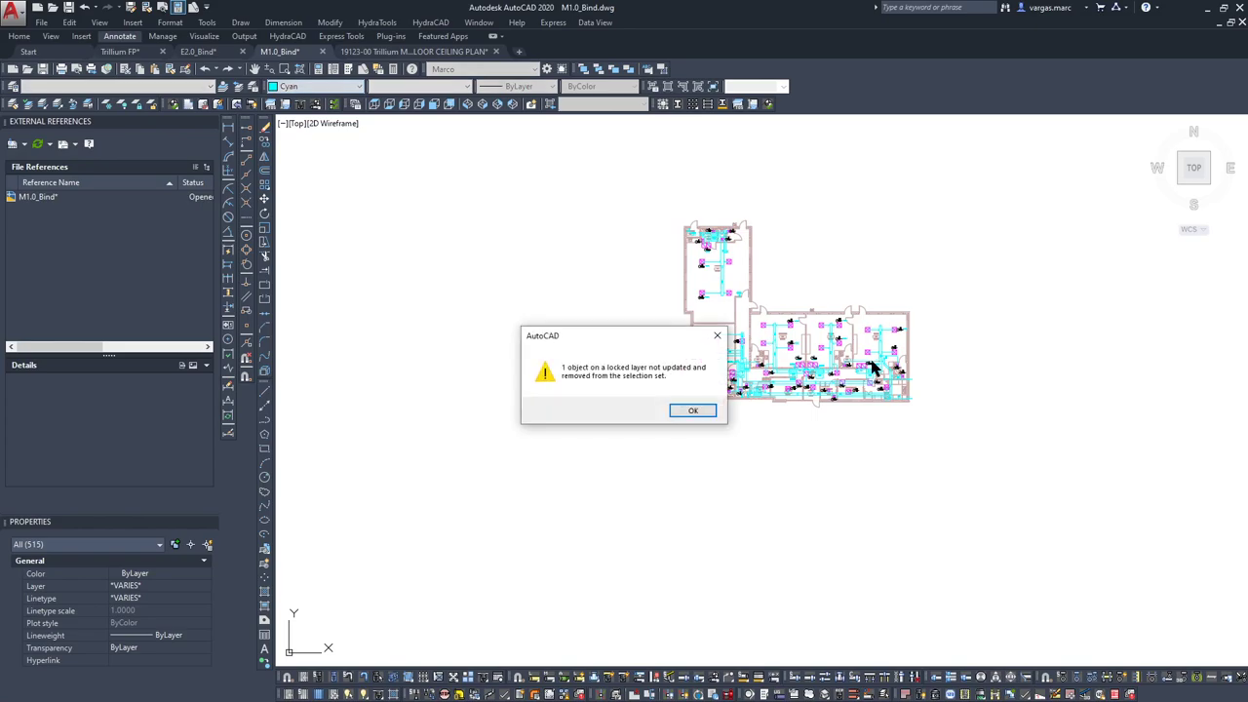
pyautogui.click(680, 408)
pyautogui.press('Escape')
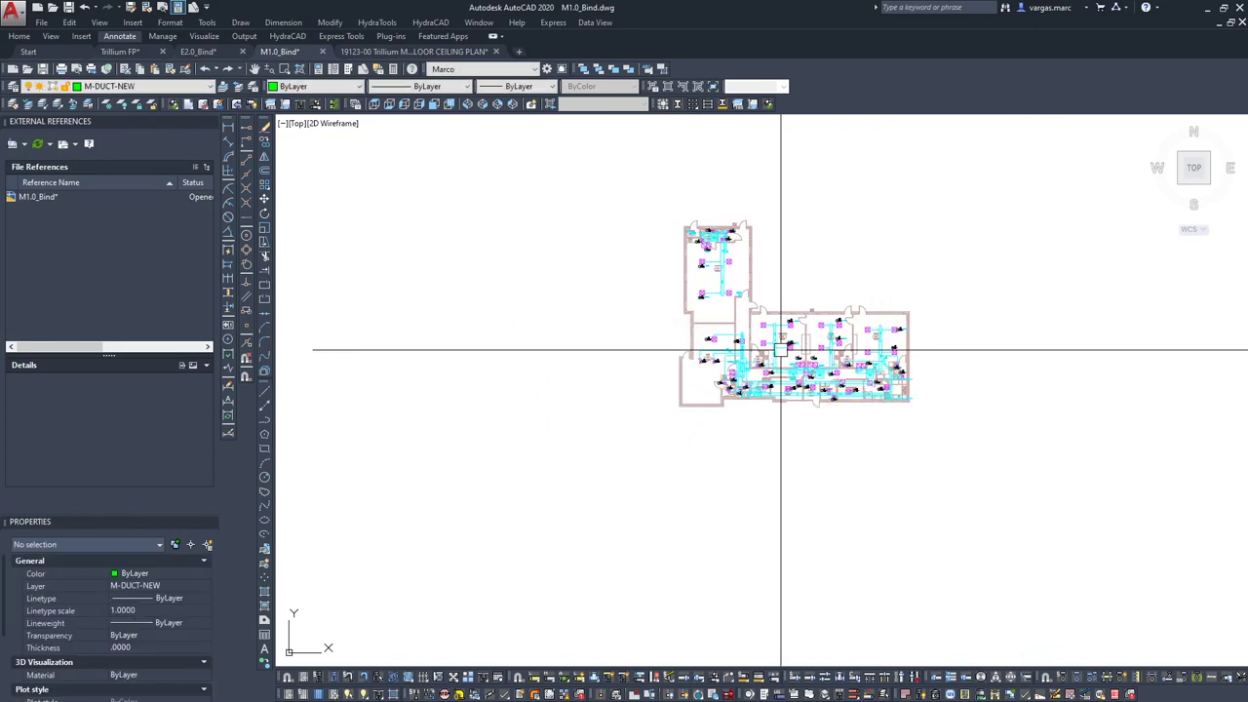
pyautogui.scroll(6, 873, 380)
pyautogui.scroll(-8, 872, 380)
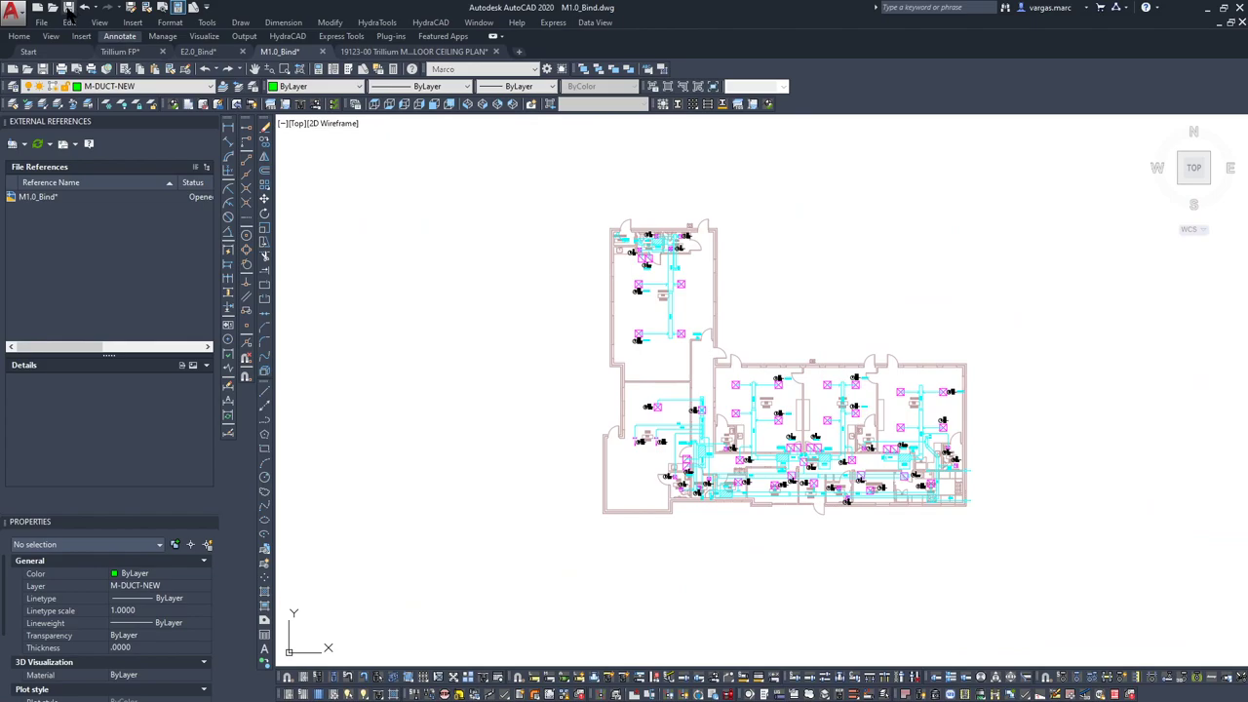
# Switch to E2.0_Bind and delete the five wiring arcs between the northern light fixtures in PRIMARY 106.
pyautogui.click(198, 52)
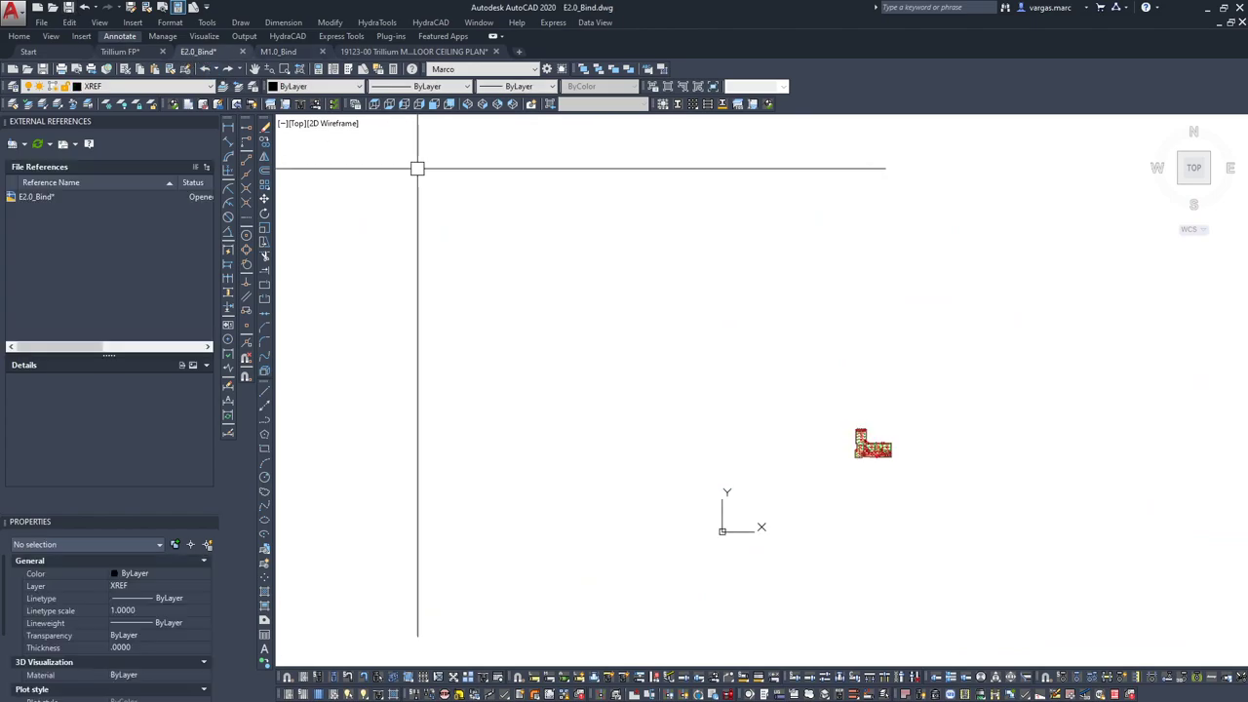
pyautogui.scroll(8, 640, 413)
pyautogui.scroll(3, 670, 260)
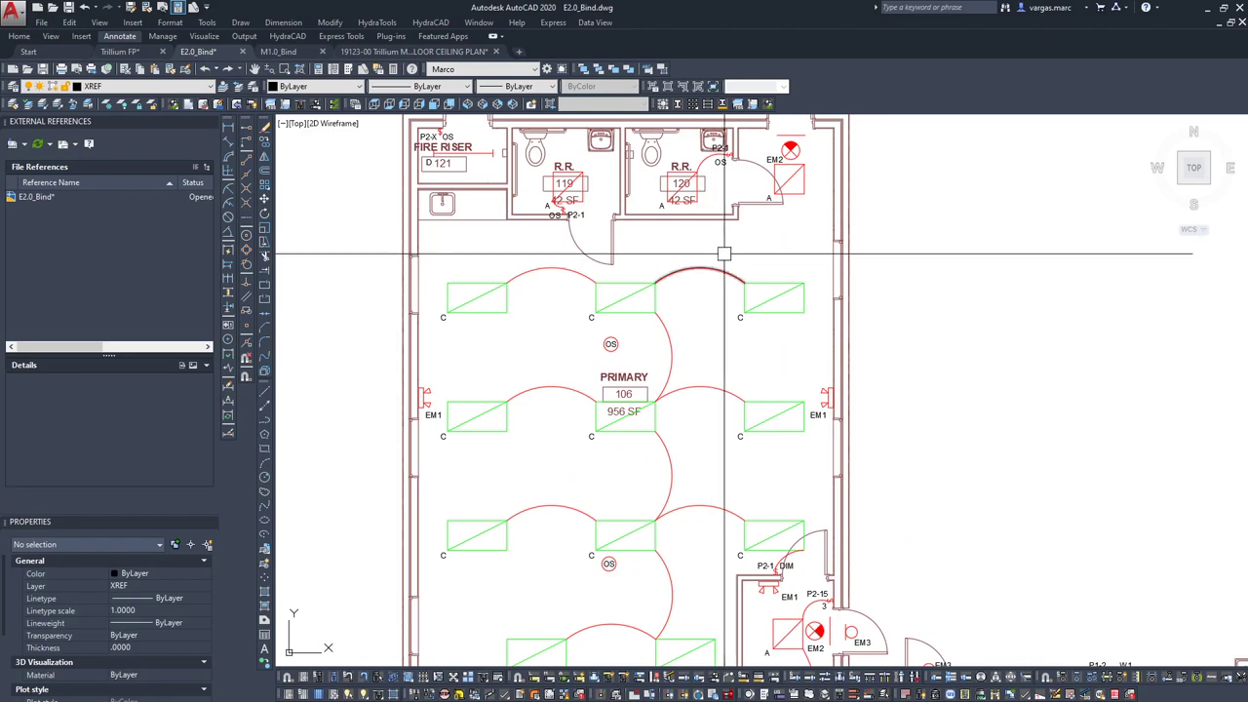
pyautogui.click(722, 272)
pyautogui.click(669, 341)
pyautogui.click(722, 391)
pyautogui.click(551, 267)
pyautogui.click(551, 387)
pyautogui.press('Delete')
# Try deleting the wiring arcs' entire layer by picking one arc, and inspect the remaining electrical plan.
pyautogui.moveTo(699, 499); pyautogui.dragTo(575, 292, button='middle')
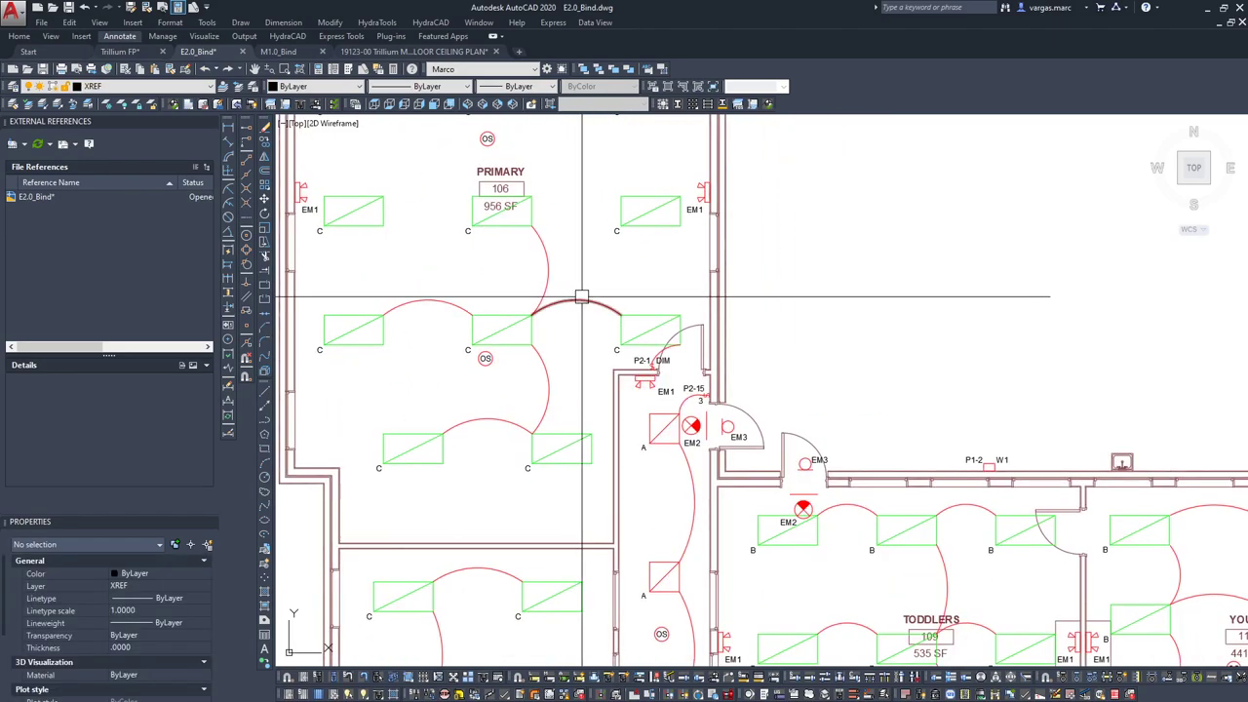
pyautogui.press('Return')
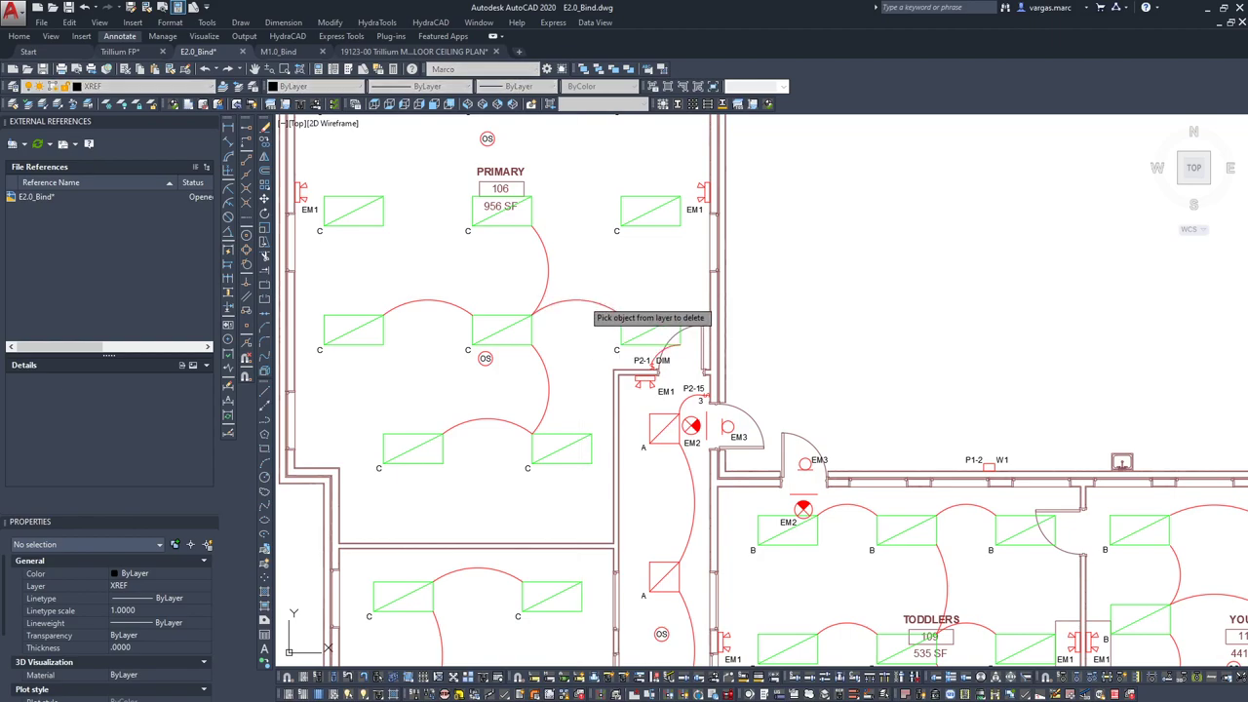
pyautogui.scroll(-6, 584, 301)
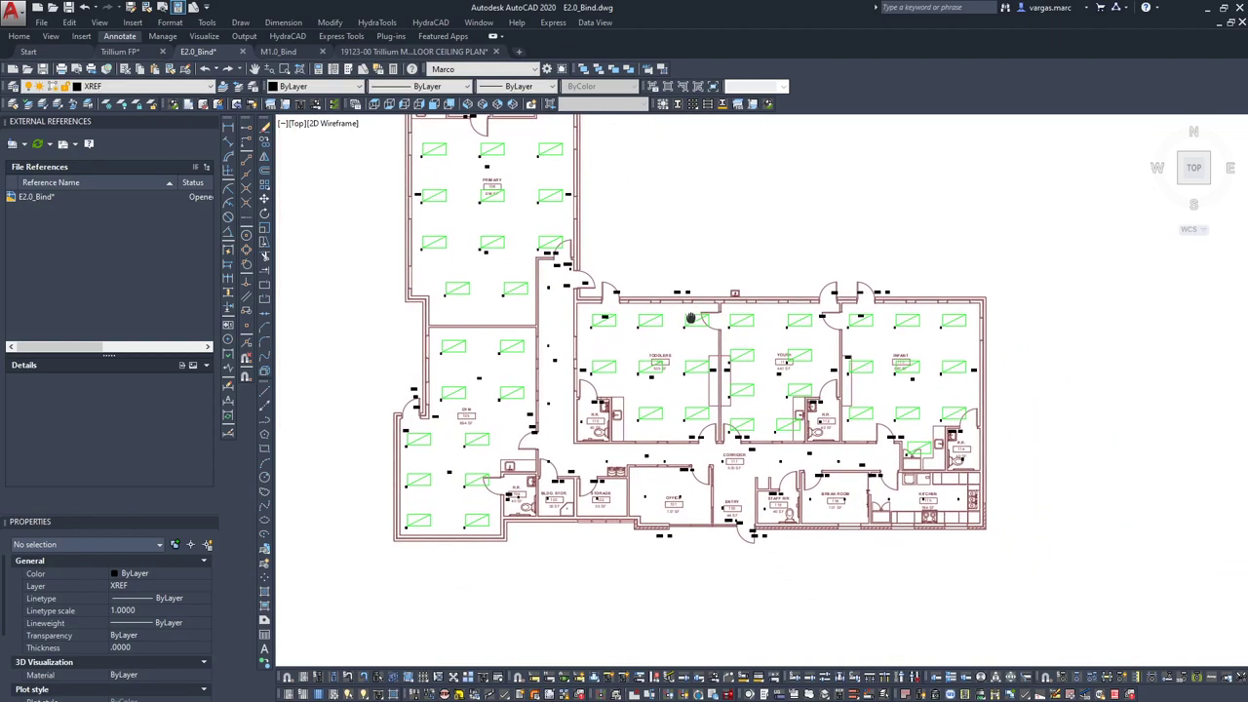
pyautogui.scroll(6, 775, 457)
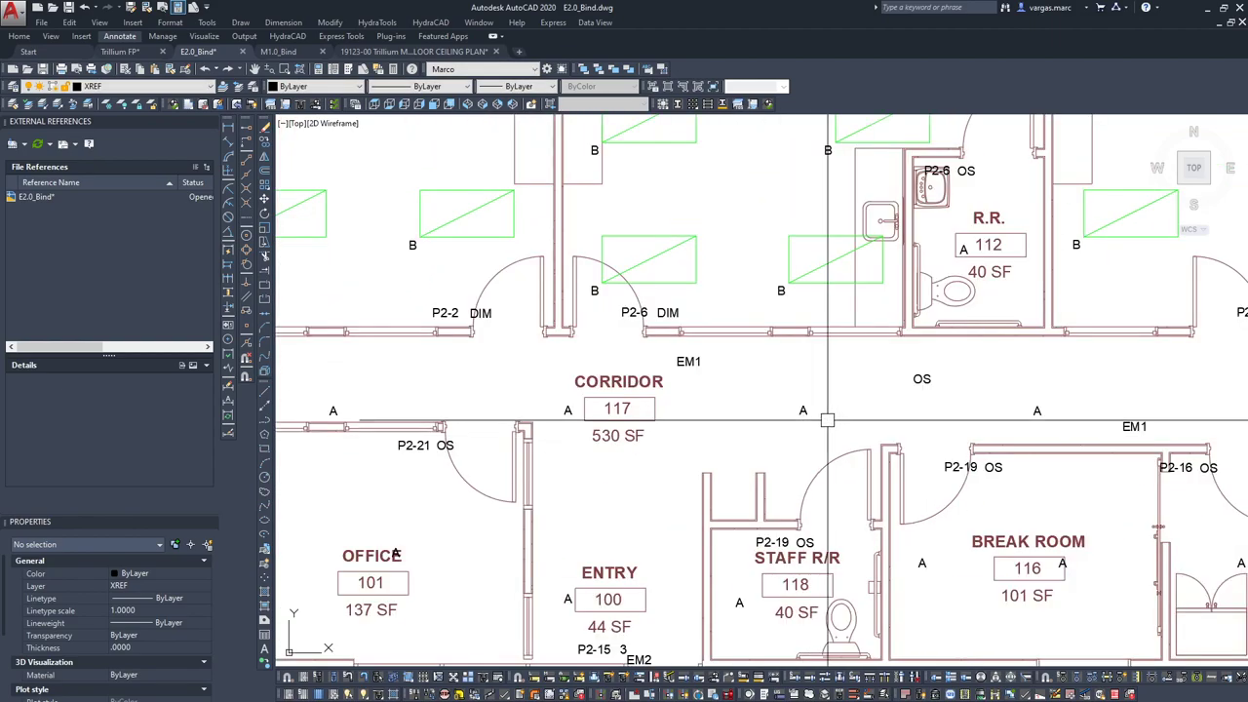
pyautogui.scroll(-6, 827, 420)
pyautogui.scroll(3, 820, 417)
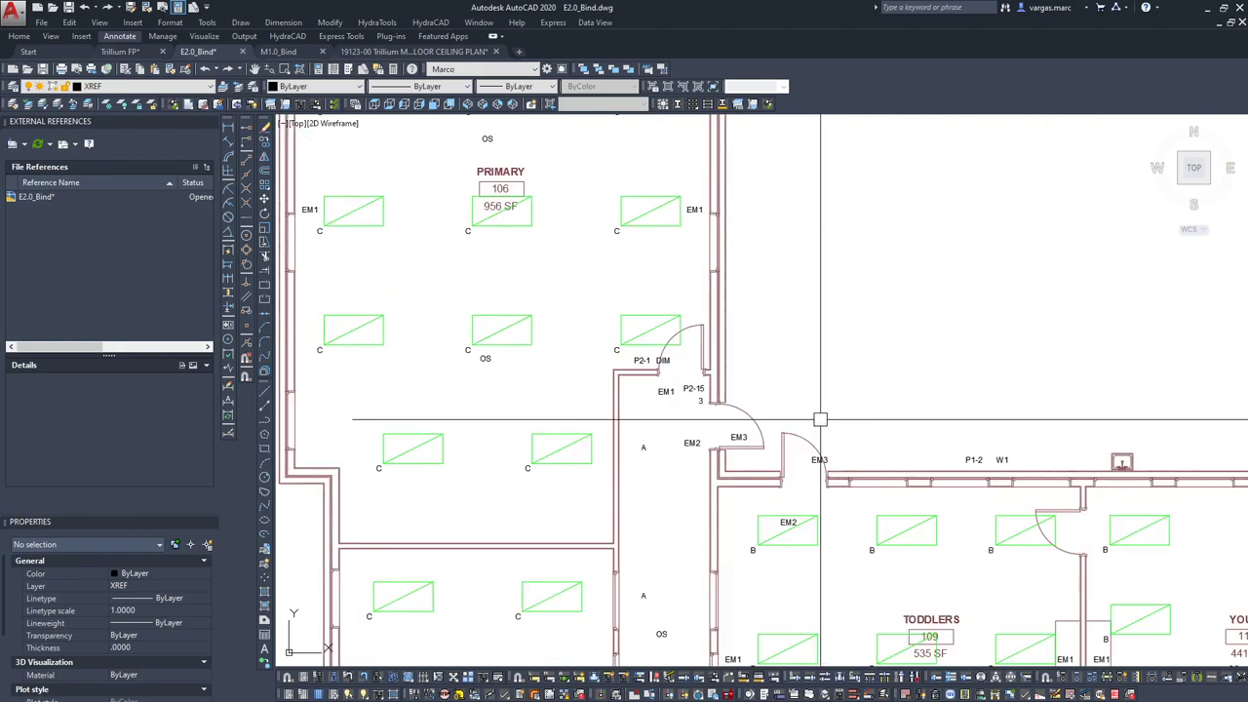
pyautogui.moveTo(821, 426); pyautogui.dragTo(693, 292, button='middle')
pyautogui.moveTo(1120, 393); pyautogui.dragTo(950, 483, button='middle')
# Check which layer a wiring arc is on and examine the lighting around TODDLERS 109 and YOUTH 111.
pyautogui.click(897, 432)
pyautogui.scroll(-5, 654, 495)
pyautogui.scroll(5, 691, 432)
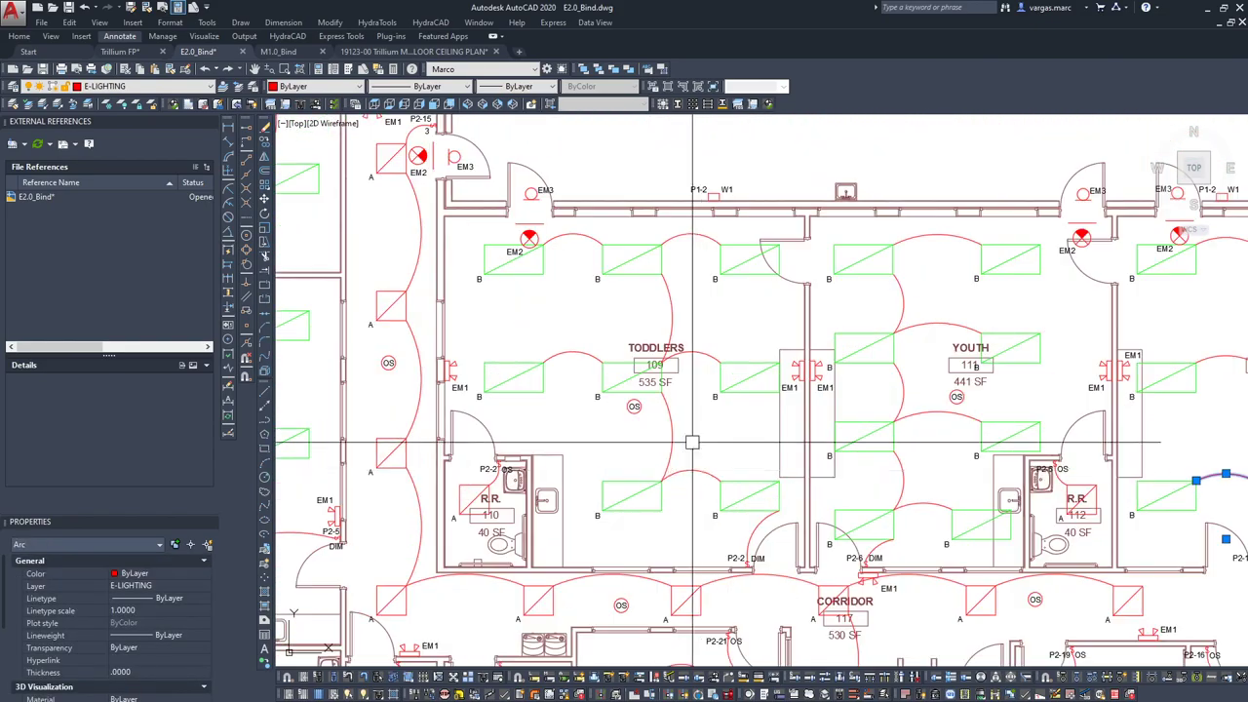
pyautogui.scroll(4, 688, 452)
pyautogui.press('Escape')
pyautogui.scroll(-6, 760, 431)
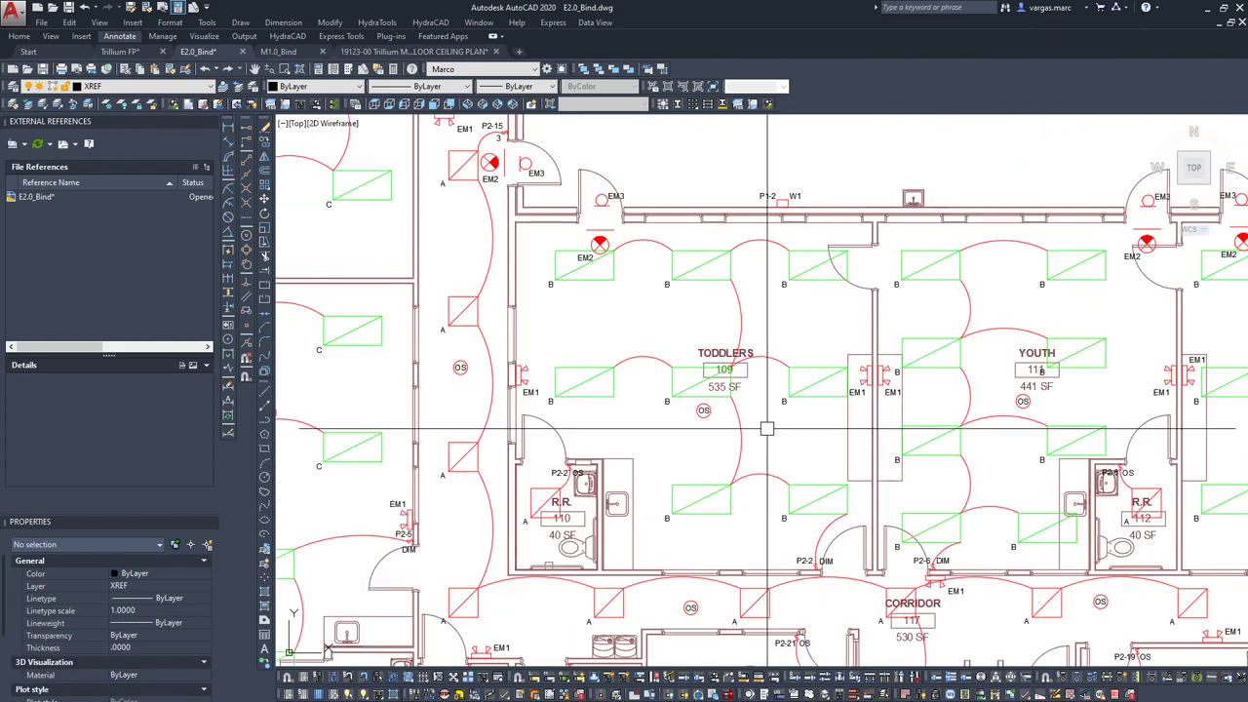
pyautogui.scroll(1, 551, 354)
# Make E-LIGHTING the current layer from a wiring arc in PRIMARY 106 and isolate it, locking the other layers.
pyautogui.click(540, 357)
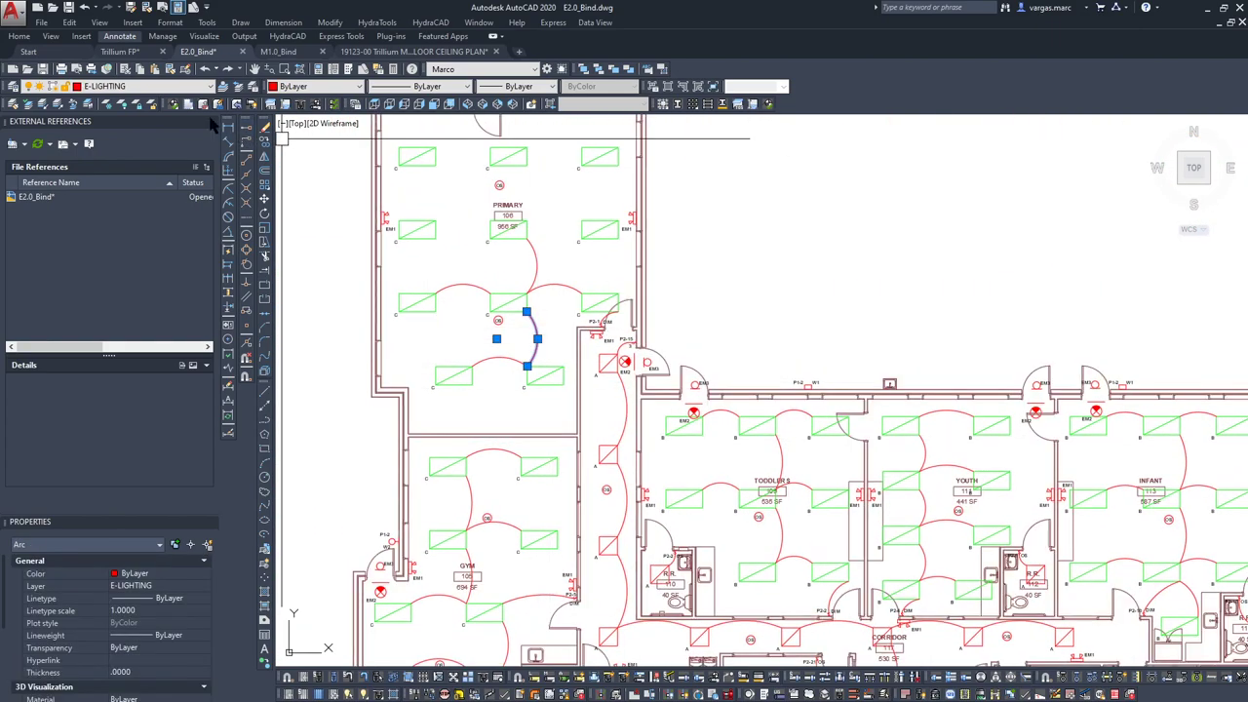
pyautogui.press('Escape')
pyautogui.scroll(-5, 431, 223)
pyautogui.scroll(8, 478, 242)
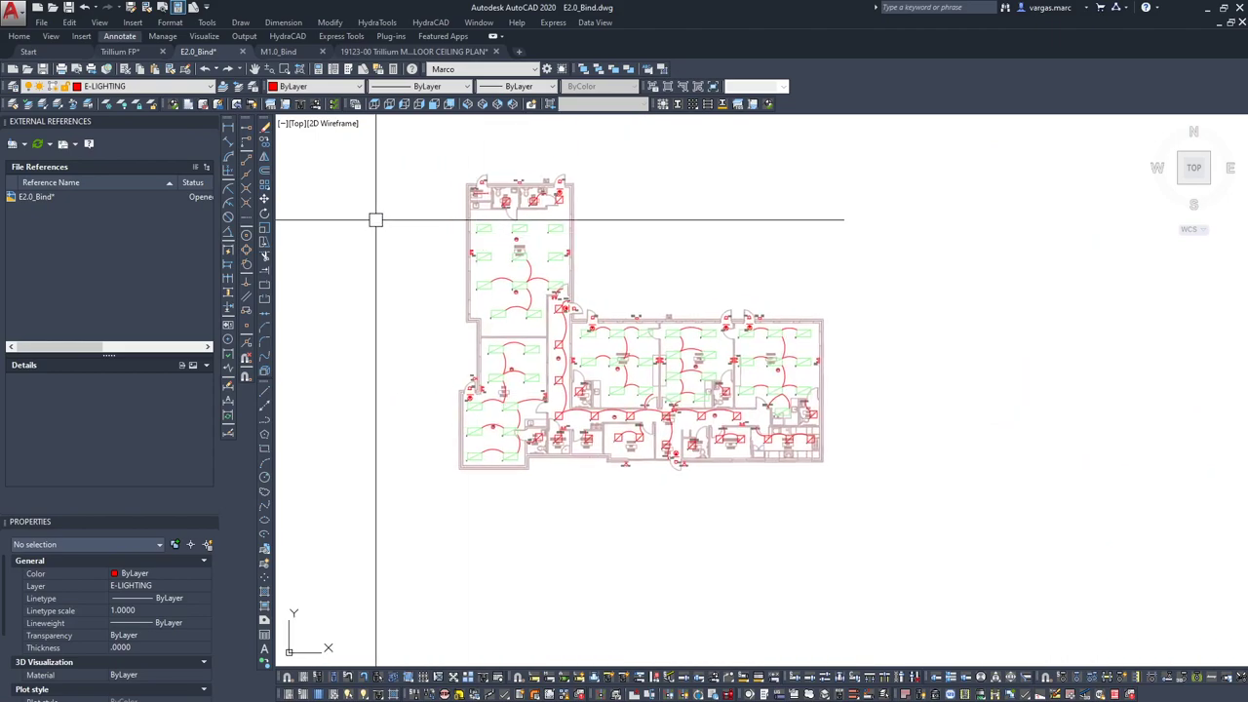
pyautogui.scroll(8, 585, 214)
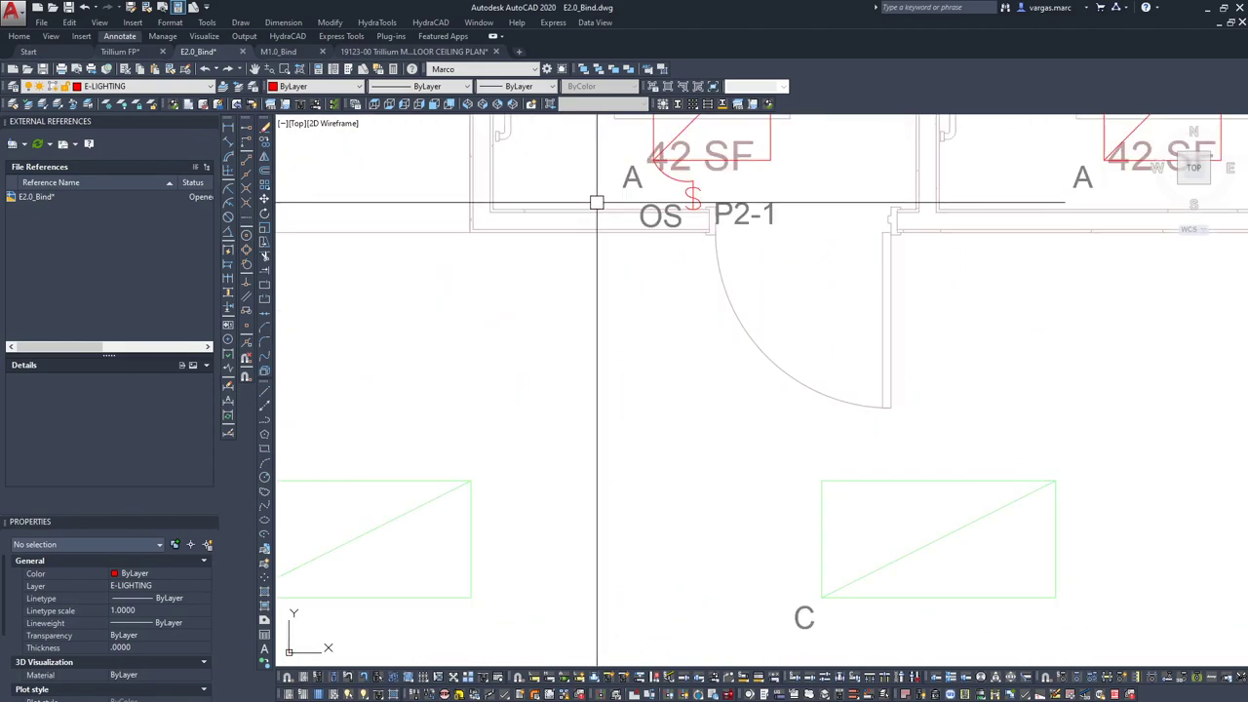
pyautogui.scroll(-6, 750, 192)
# Delete the remaining wiring arcs in PRIMARY 106 and the northern wiring arcs in the adjacent corridor.
pyautogui.click(315, 217)
pyautogui.click(513, 240)
pyautogui.click(767, 340)
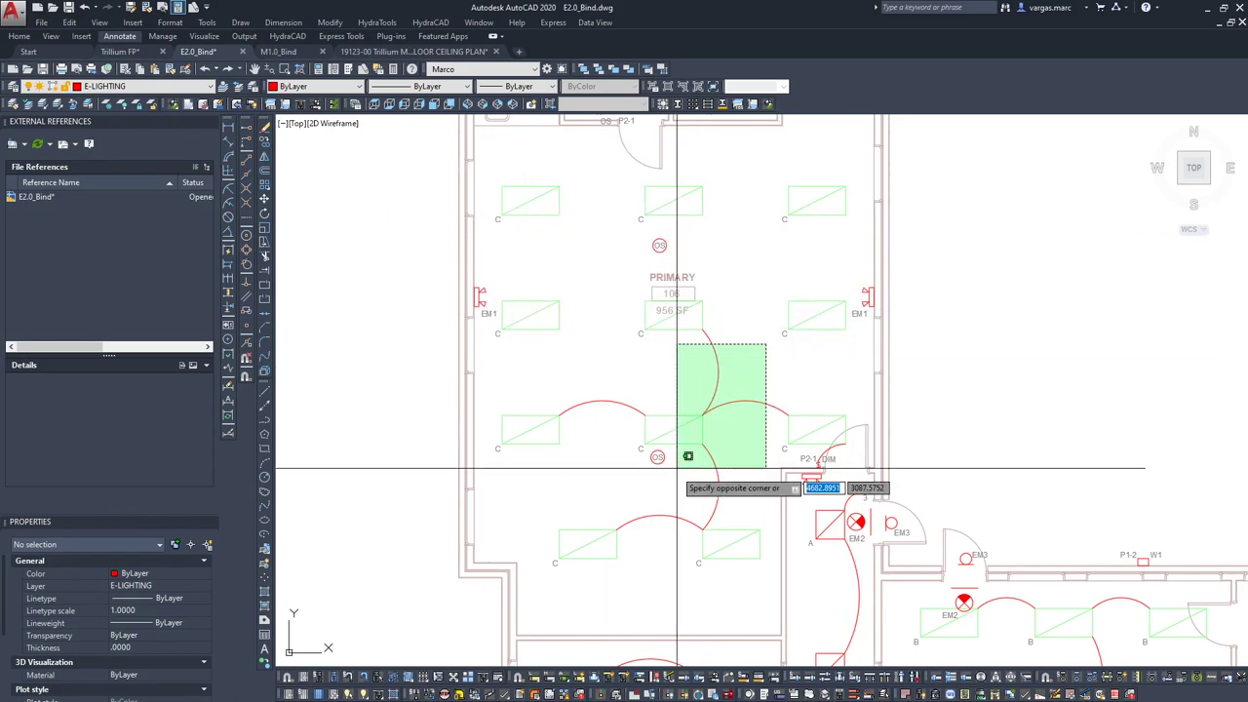
pyautogui.click(660, 518)
pyautogui.press('Delete')
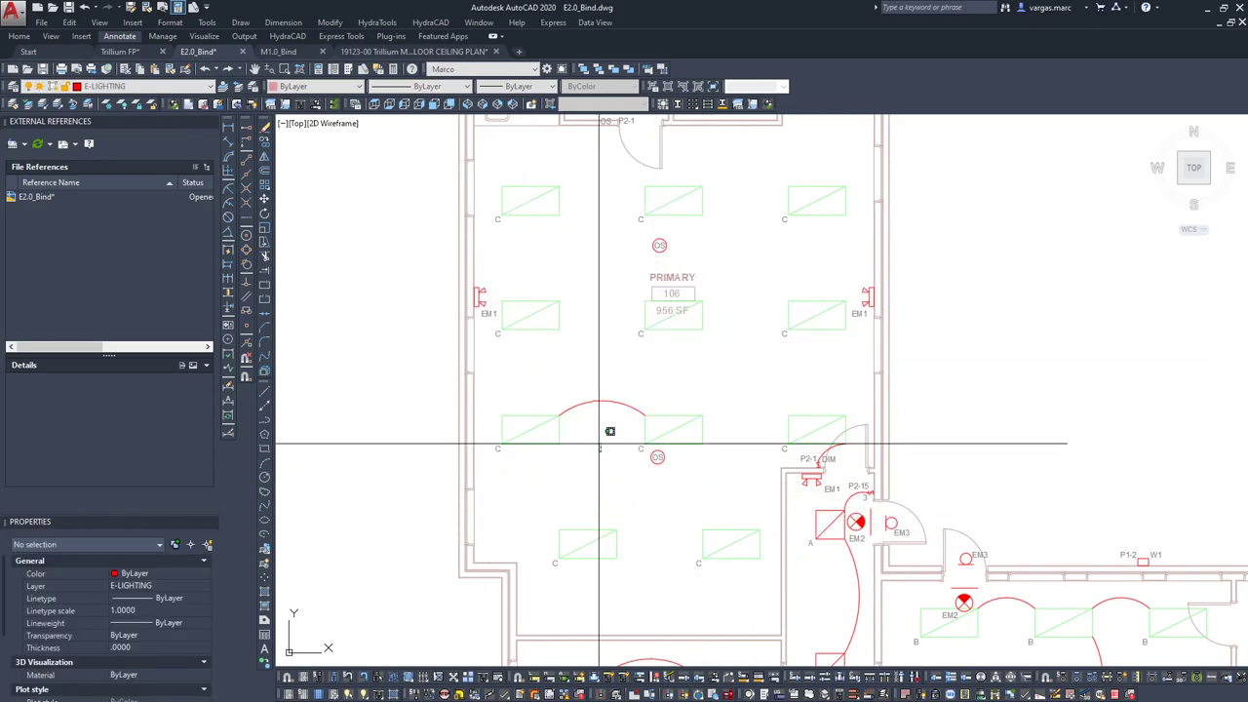
pyautogui.moveTo(641, 495); pyautogui.dragTo(473, 265, button='middle')
pyautogui.click(671, 381)
pyautogui.press('Delete')
# Delete the wiring arcs between the light fixtures in the northern half of GYM 105.
pyautogui.moveTo(528, 454); pyautogui.dragTo(510, 325, button='middle')
pyautogui.click(495, 304)
pyautogui.click(424, 417)
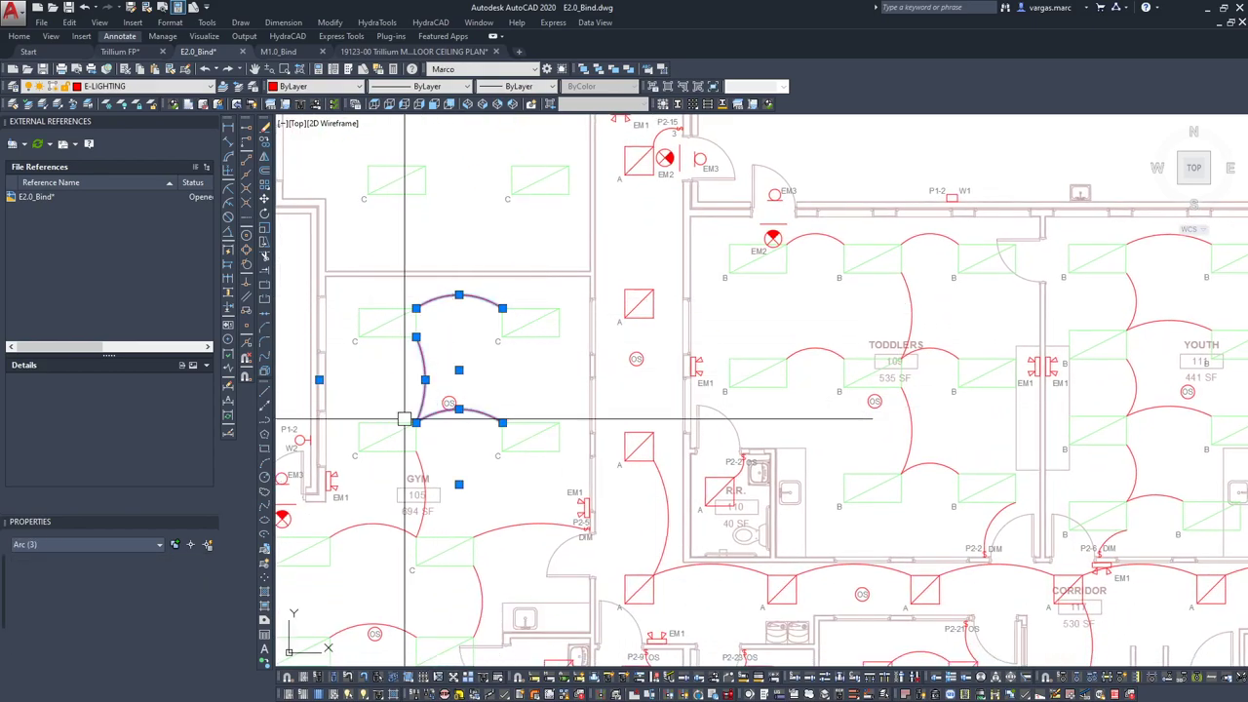
pyautogui.press('Delete')
pyautogui.moveTo(446, 452); pyautogui.dragTo(457, 326, button='middle')
pyautogui.click(455, 417)
pyautogui.press('Delete')
pyautogui.moveTo(534, 443); pyautogui.dragTo(526, 374, button='middle')
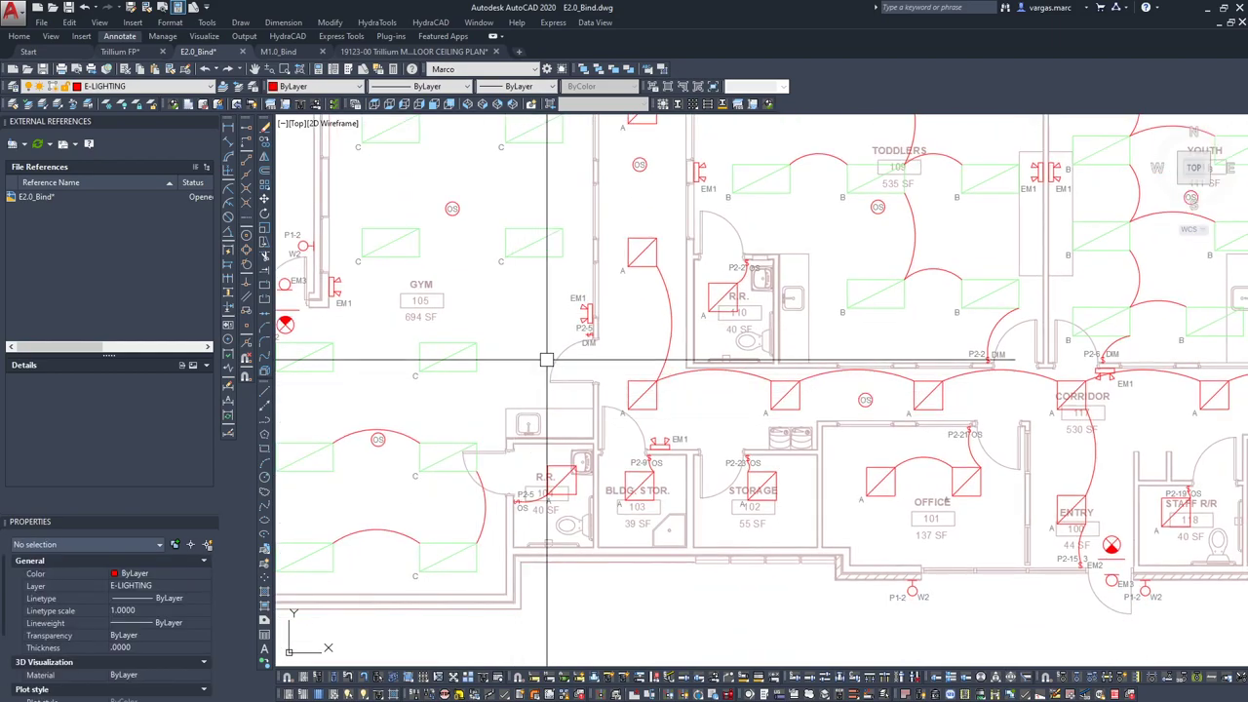
# Try deleting the items beside GYM 105's east door and the wiring arcs in the room's southern half.
pyautogui.click(454, 279)
pyautogui.click(639, 374)
pyautogui.press('Delete')
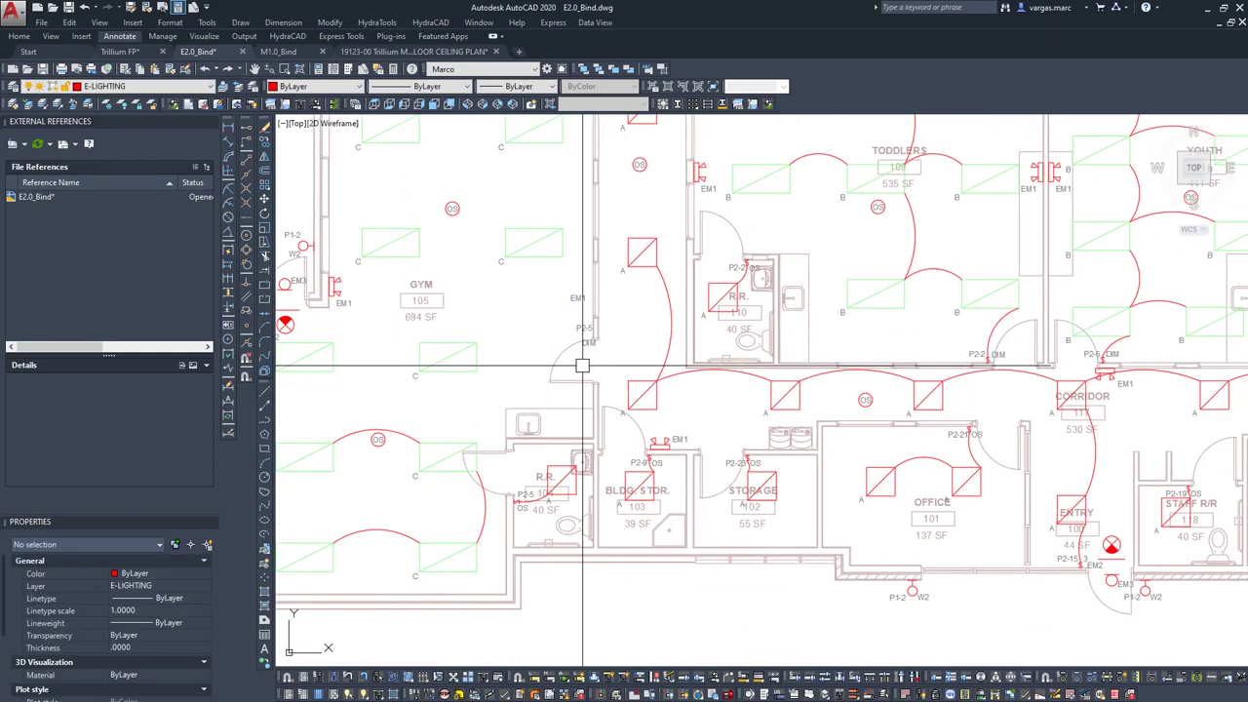
pyautogui.moveTo(522, 475); pyautogui.dragTo(674, 387, button='middle')
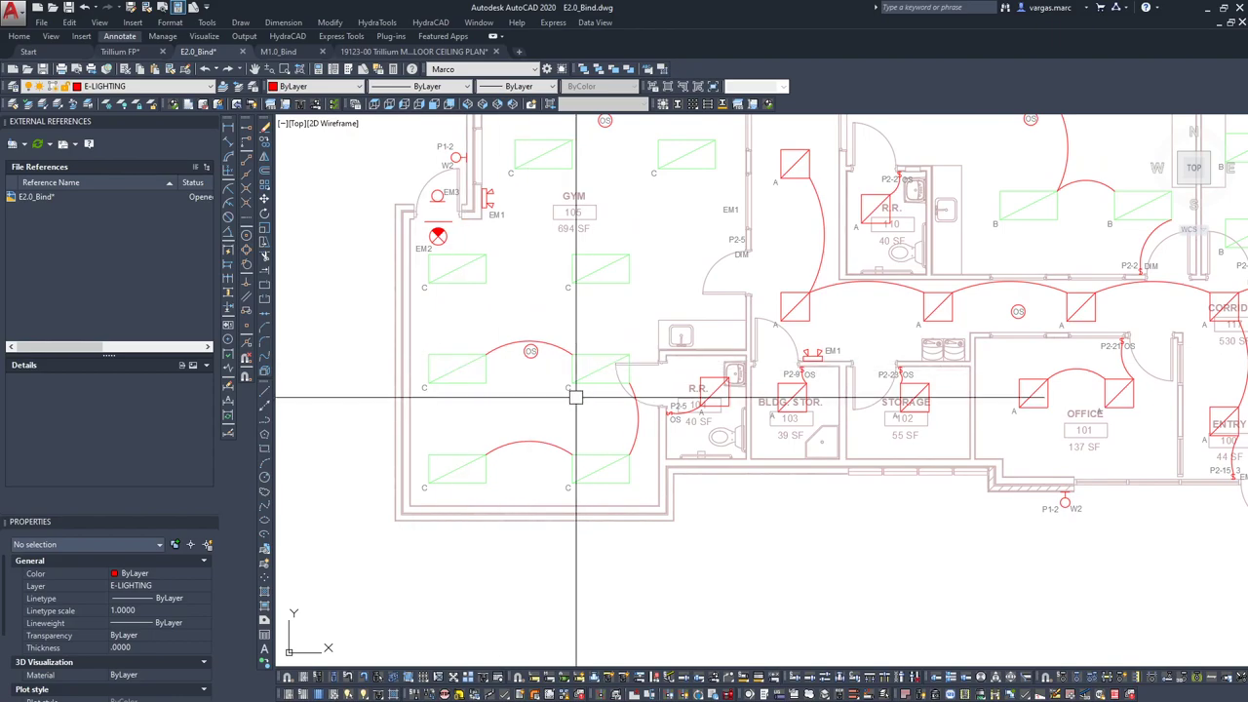
pyautogui.click(547, 484)
pyautogui.press('Delete')
pyautogui.click(631, 429)
pyautogui.press('Delete')
# Delete the wiring arcs linking the southern light fixtures of GYM 105.
pyautogui.moveTo(778, 339)
pyautogui.mouseDown(button='middle')
pyautogui.moveTo(625, 426)
pyautogui.moveTo(676, 312)
pyautogui.moveTo(705, 197)
pyautogui.mouseUp(button='middle')
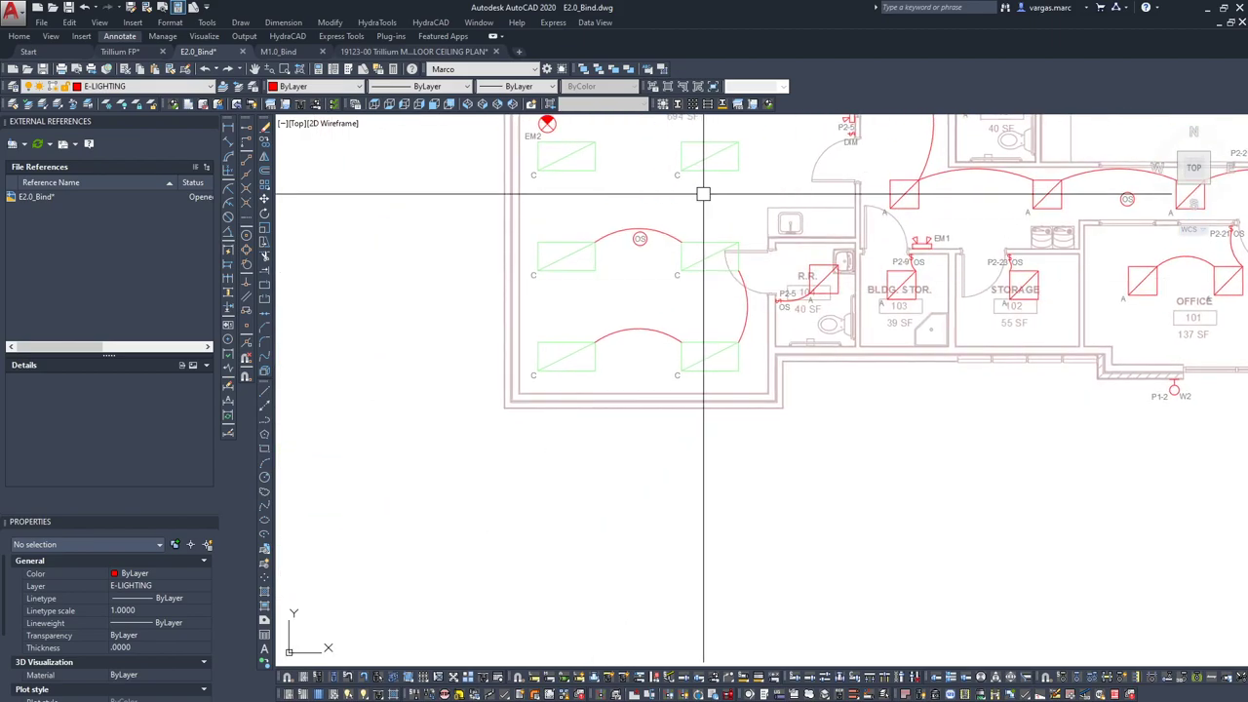
pyautogui.click(741, 220)
pyautogui.click(655, 348)
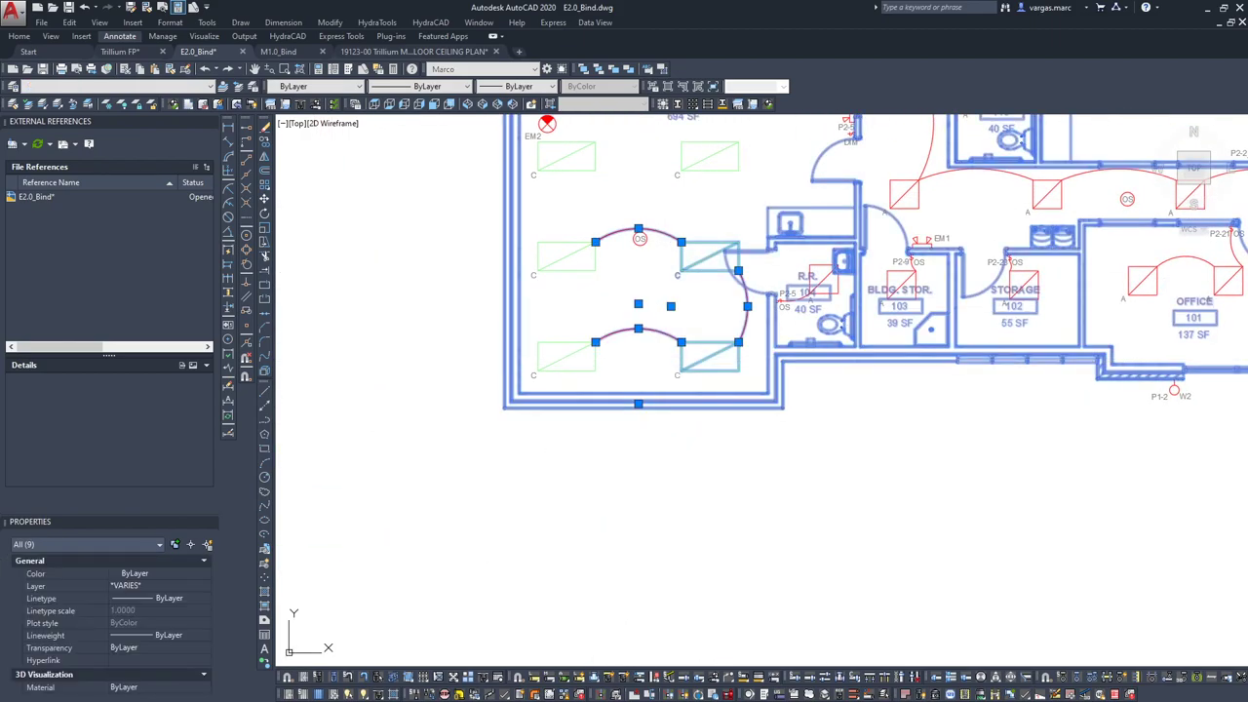
pyautogui.moveTo(669, 134); pyautogui.dragTo(575, 388, button='middle')
pyautogui.press('Delete')
# Delete the switch wiring arcs in R.R. 104 and BLDG. STOR. 103.
pyautogui.scroll(-2, 657, 452)
pyautogui.click(474, 418)
pyautogui.press('Delete')
pyautogui.scroll(3, 598, 366)
pyautogui.scroll(-2, 597, 366)
pyautogui.click(614, 429)
pyautogui.press('Delete')
pyautogui.scroll(4, 605, 497)
pyautogui.click(604, 497)
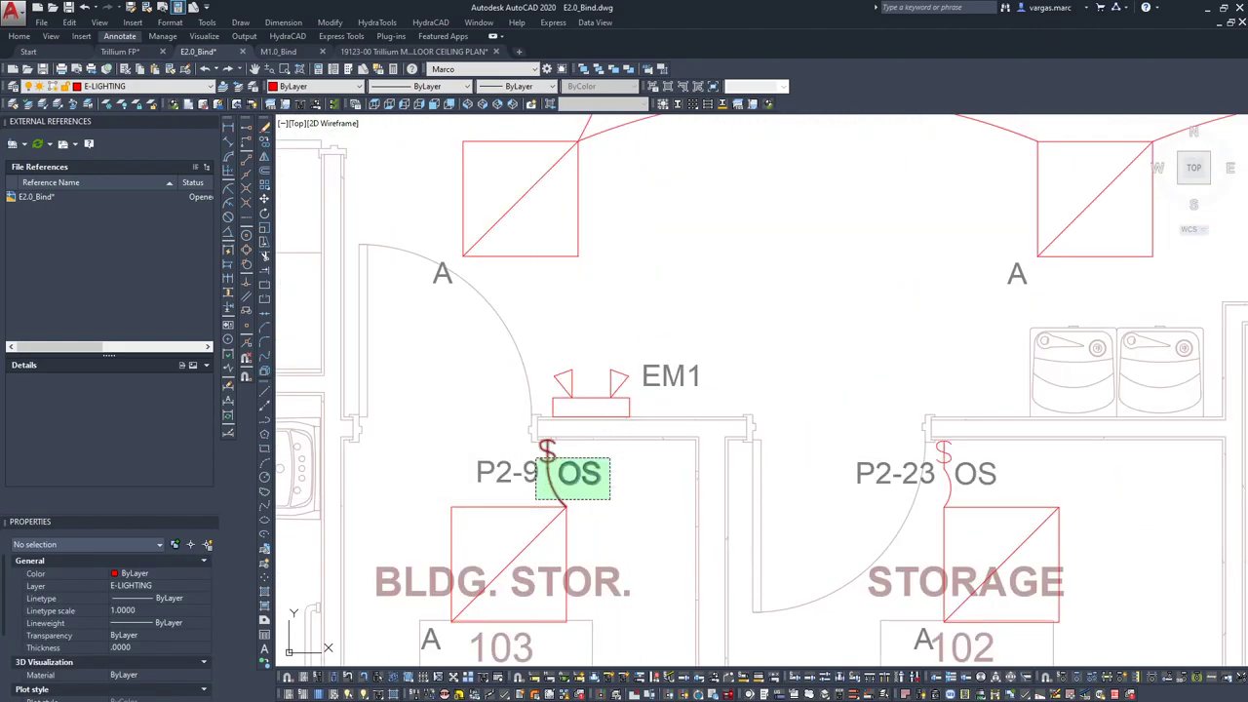
# Delete the corridor wiring arcs running north and east from the light fixture outside BLDG. STOR. 103.
pyautogui.scroll(-3, 585, 482)
pyautogui.scroll(2, 605, 369)
pyautogui.click(605, 368)
pyautogui.press('Delete')
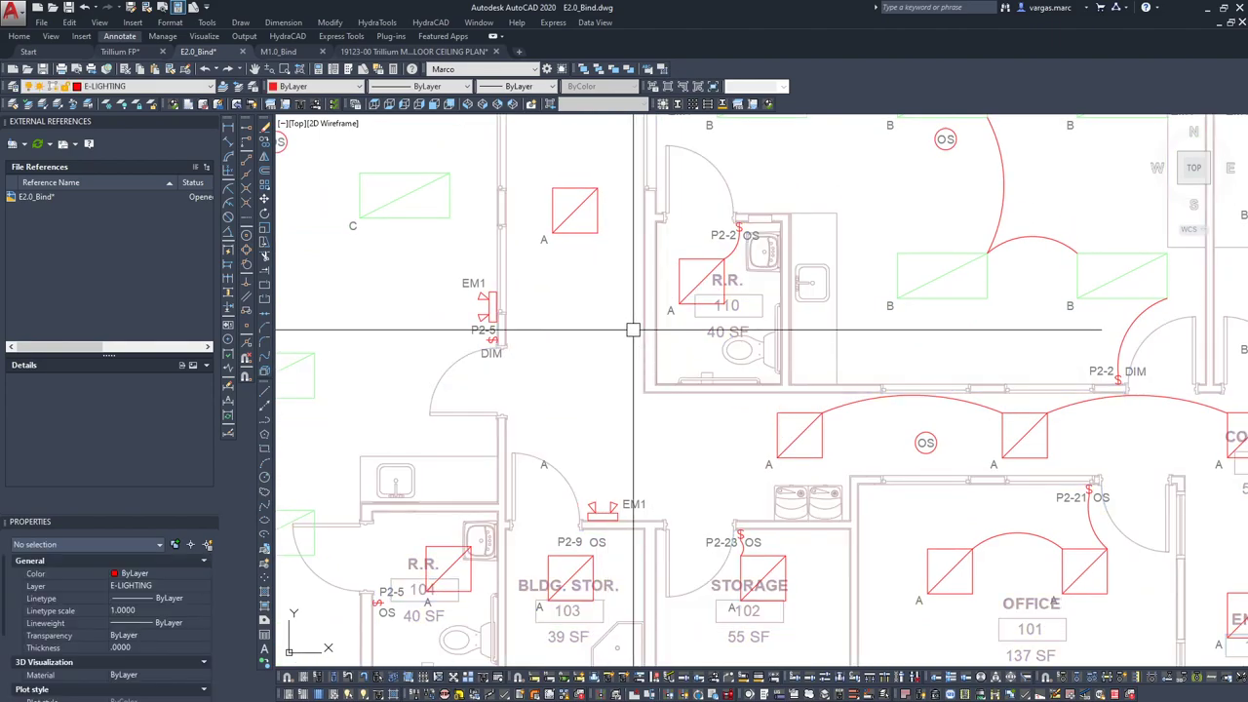
pyautogui.click(648, 400)
pyautogui.click(597, 327)
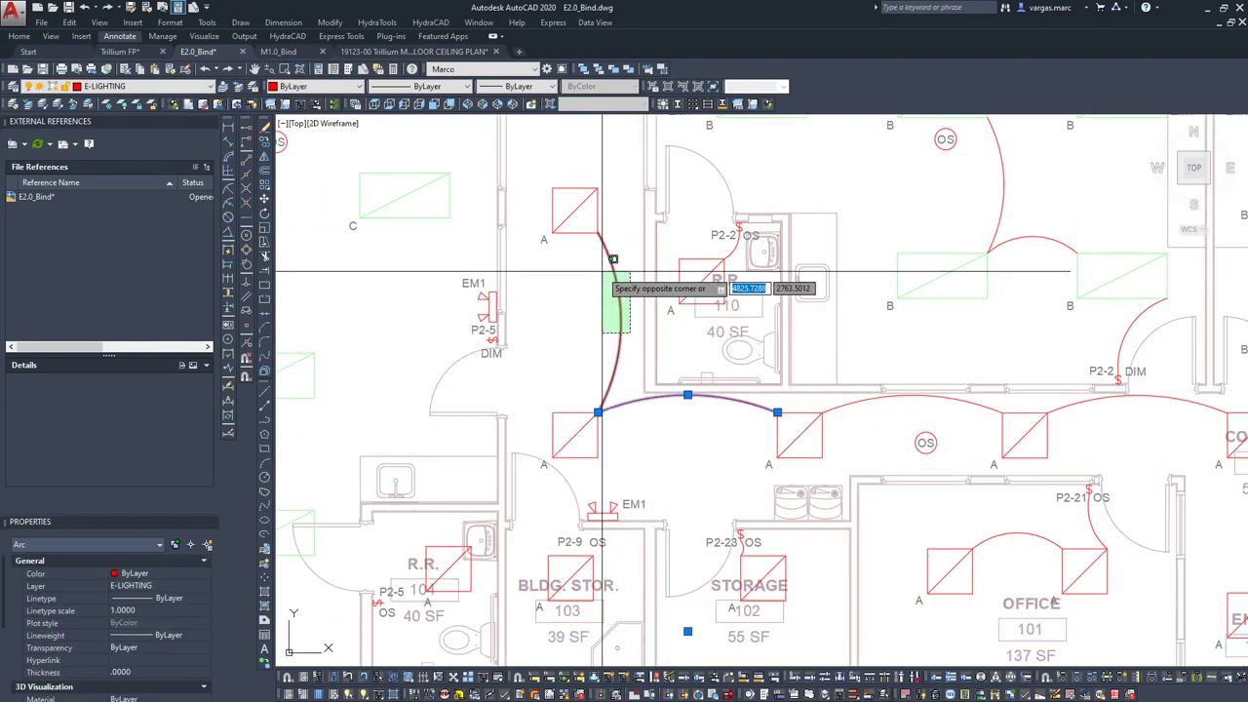
pyautogui.click(615, 270)
pyautogui.press('Delete')
# Delete the wiring arcs between the light fixtures in TODDLERS 109.
pyautogui.moveTo(738, 270); pyautogui.dragTo(744, 399, button='middle')
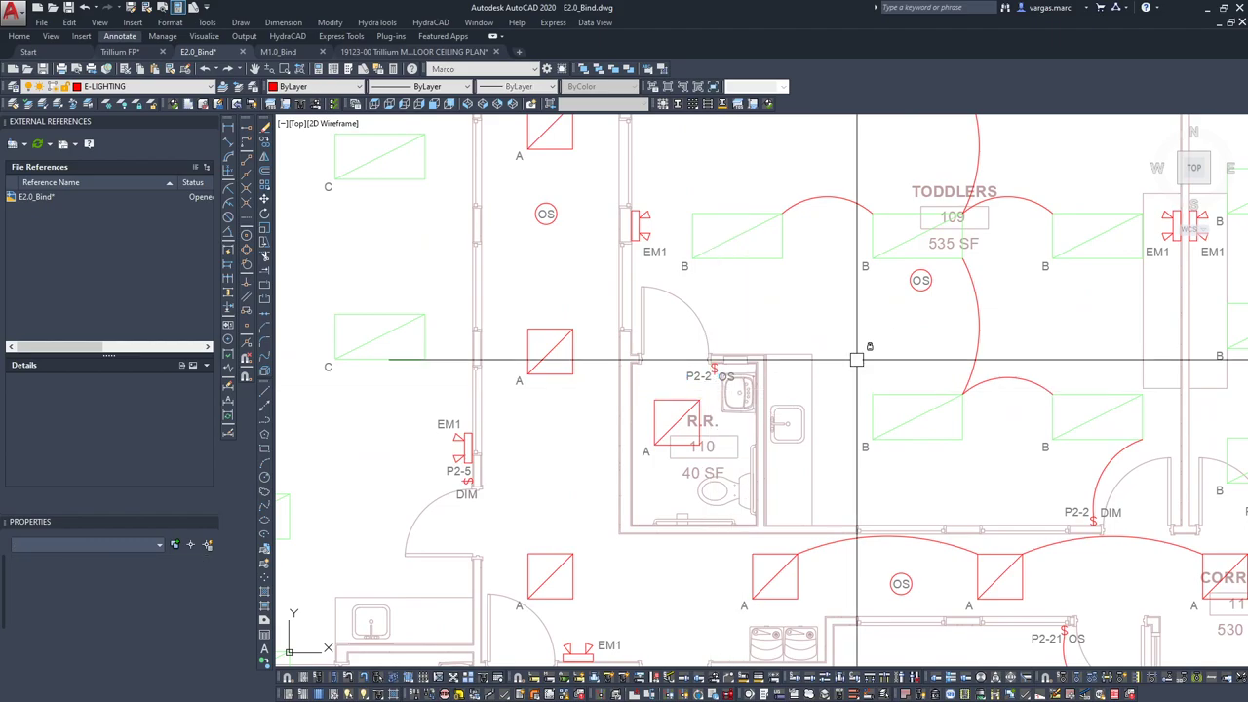
pyautogui.click(963, 392)
pyautogui.press('Delete')
pyautogui.moveTo(1021, 315); pyautogui.dragTo(893, 513, button='middle')
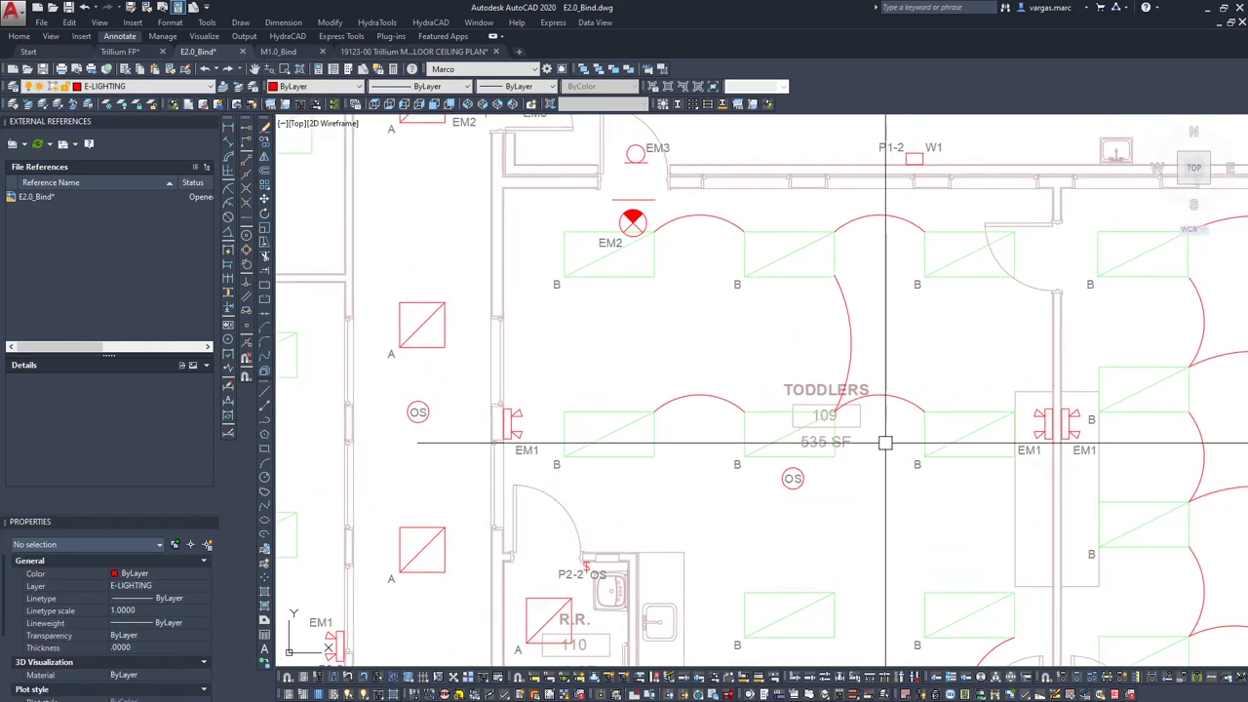
pyautogui.click(852, 342)
pyautogui.click(897, 400)
pyautogui.click(698, 396)
pyautogui.press('Delete')
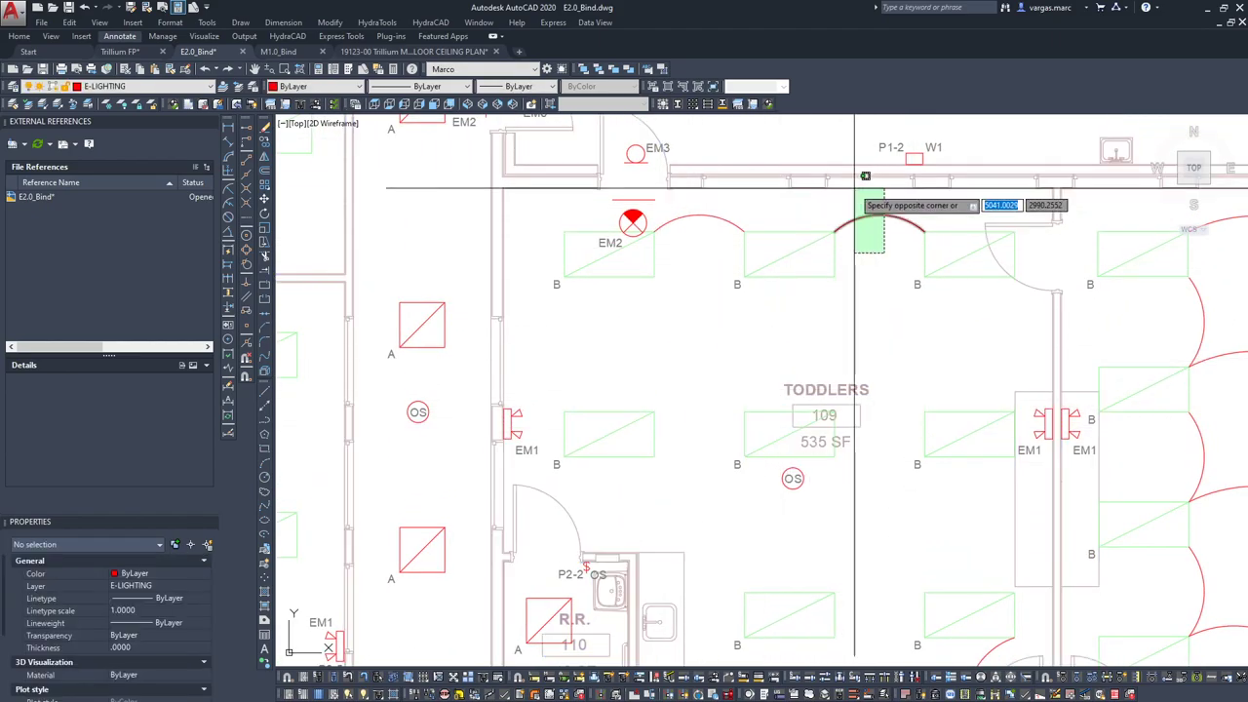
pyautogui.click(699, 214)
pyautogui.press('Delete')
# Delete the corridor wiring arcs north of OFFICE 101 and the P2-2 dimmer arc in TODDLERS 109.
pyautogui.scroll(-5, 677, 301)
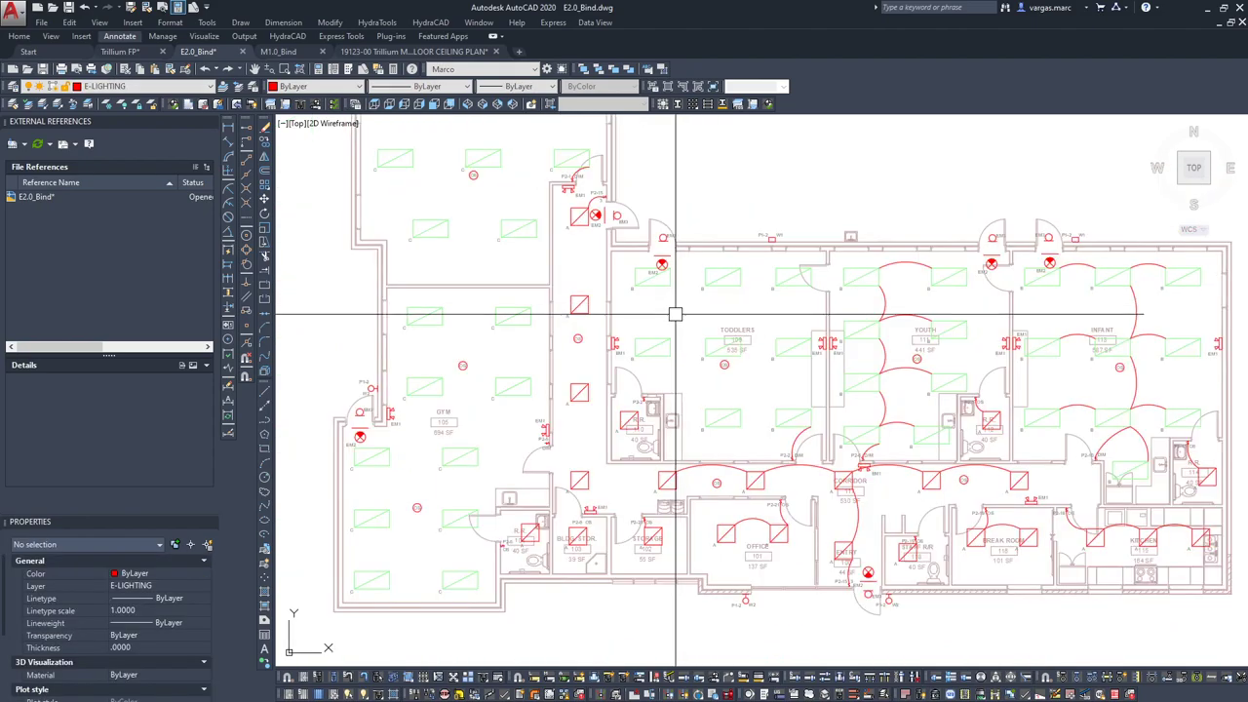
pyautogui.scroll(2, 549, 334)
pyautogui.scroll(4, 641, 403)
pyautogui.click(645, 395)
pyautogui.click(884, 390)
pyautogui.press('Delete')
pyautogui.click(888, 317)
pyautogui.press('Delete')
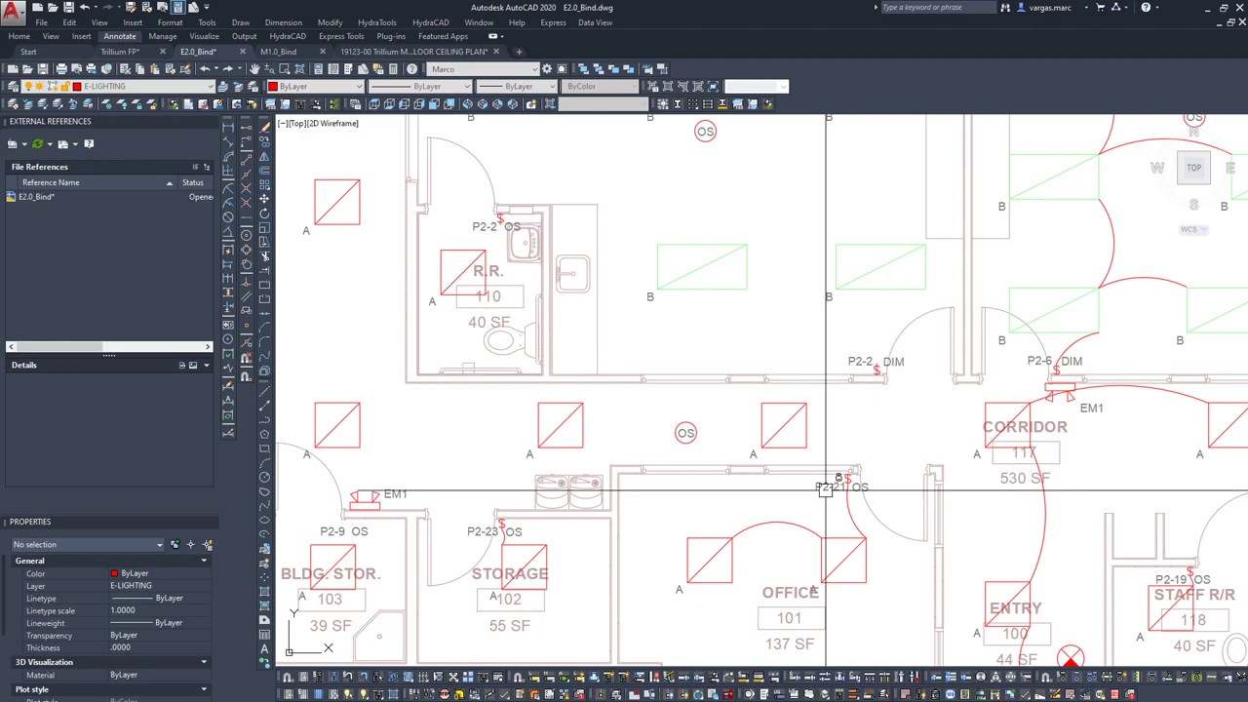
# Delete the fixture and switch wiring arcs in OFFICE 101.
pyautogui.moveTo(878, 487); pyautogui.dragTo(836, 398, button='middle')
pyautogui.click(814, 414)
pyautogui.click(741, 434)
pyautogui.press('Delete')
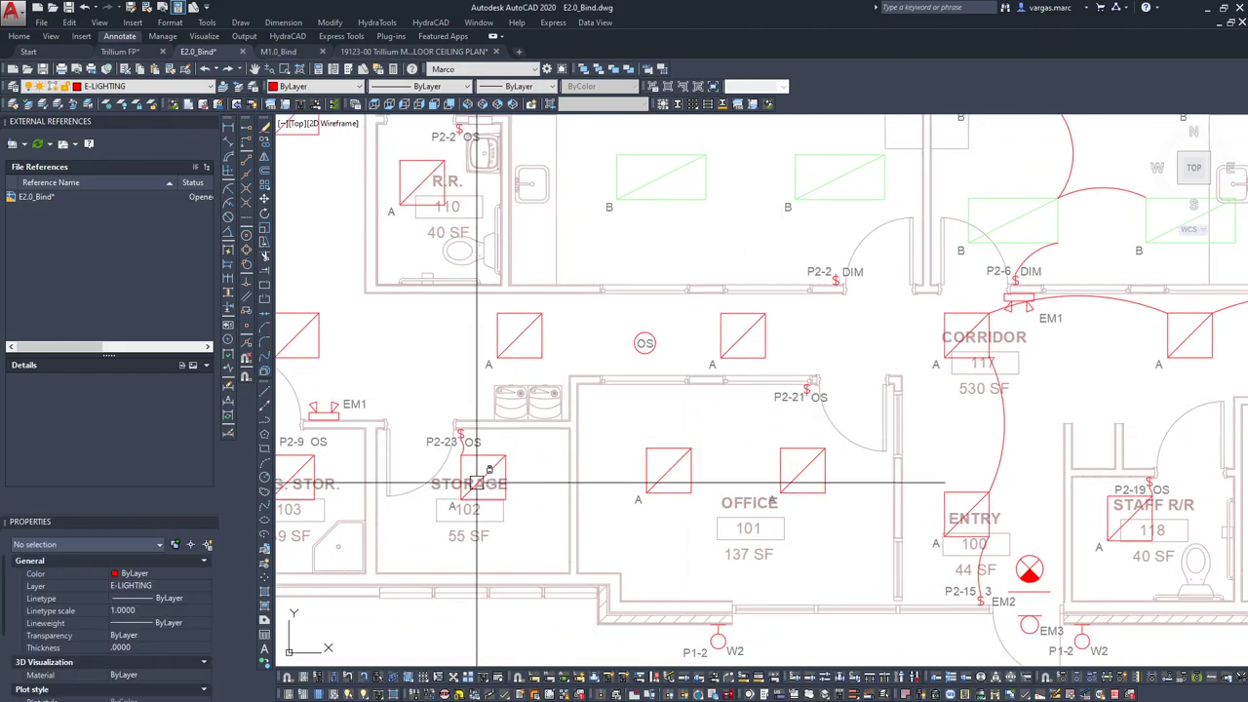
pyautogui.scroll(3, 426, 452)
# Delete the wiring arcs in YOUTH 111 and those running from the CORRIDOR 117 label's fixture east and south to ENTRY 100.
pyautogui.scroll(-6, 488, 432)
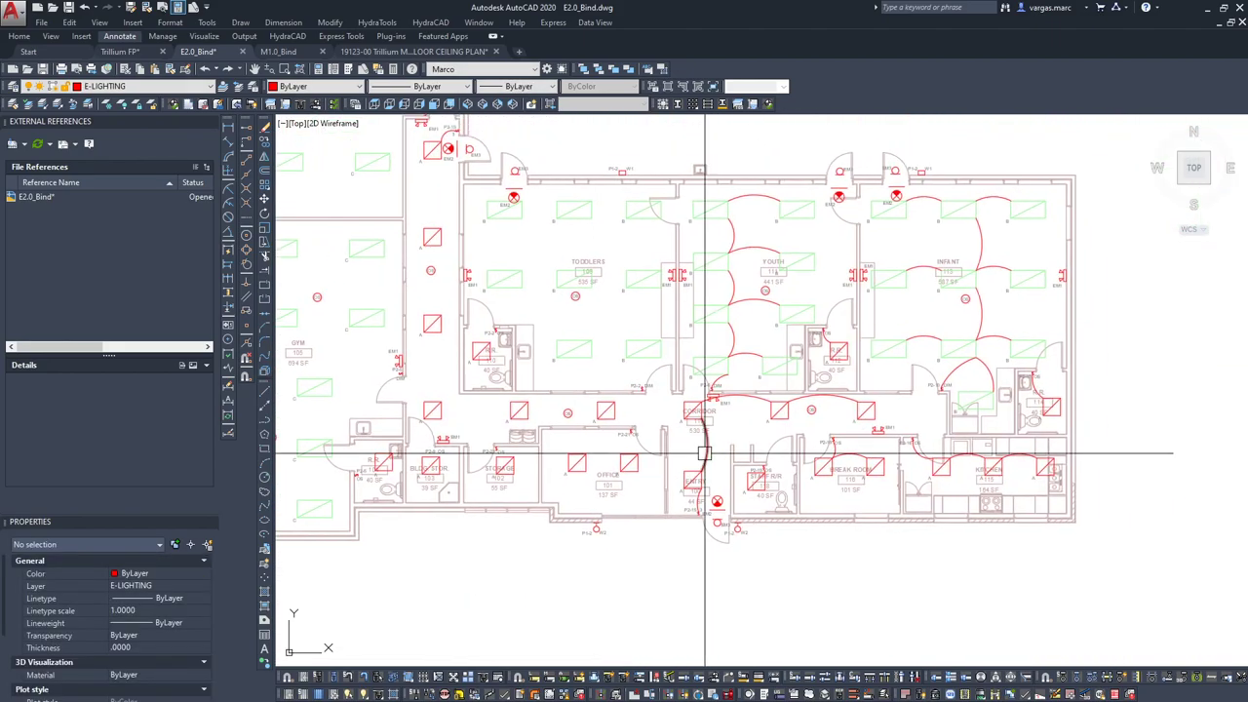
pyautogui.scroll(4, 697, 446)
pyautogui.click(736, 424)
pyautogui.moveTo(800, 245)
pyautogui.mouseDown(button='middle')
pyautogui.moveTo(806, 371)
pyautogui.moveTo(780, 469)
pyautogui.mouseUp(button='middle')
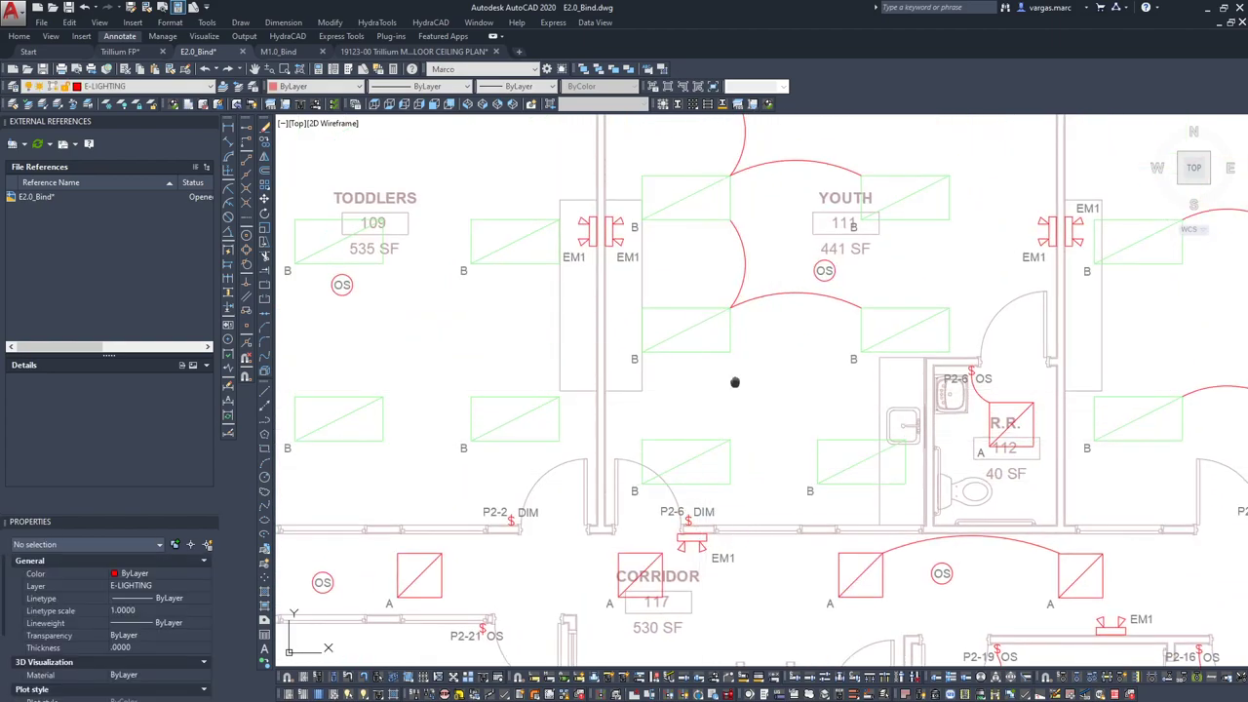
pyautogui.moveTo(715, 253); pyautogui.dragTo(718, 400, button='middle')
pyautogui.press('Escape')
pyautogui.moveTo(721, 267); pyautogui.dragTo(758, 396, button='middle')
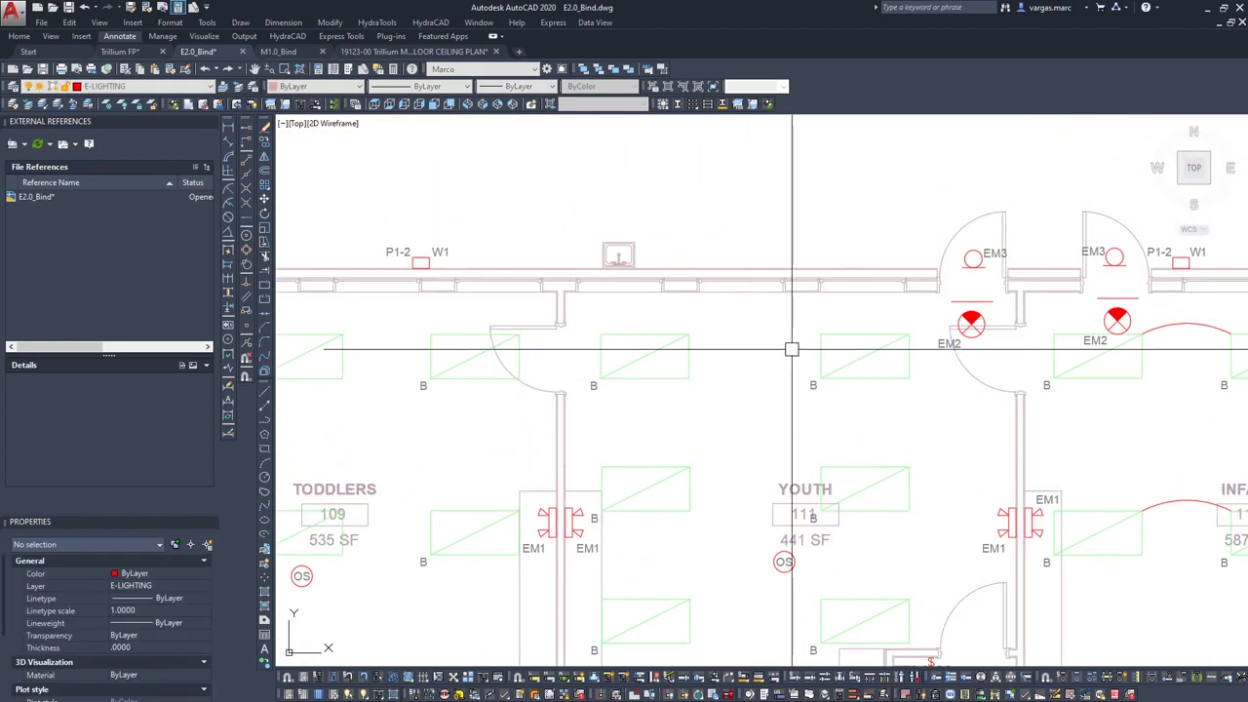
# Delete the wiring arcs between the light fixtures and at the P2-10 dimmer in INFANT 113.
pyautogui.scroll(-2, 770, 318)
pyautogui.scroll(-3, 819, 292)
pyautogui.scroll(6, 810, 237)
pyautogui.click(780, 251)
pyautogui.press('Escape')
pyautogui.scroll(-2, 770, 488)
pyautogui.moveTo(791, 499); pyautogui.dragTo(643, 254, button='middle')
pyautogui.click(579, 416)
pyautogui.press('Delete')
pyautogui.click(616, 443)
pyautogui.press('Delete')
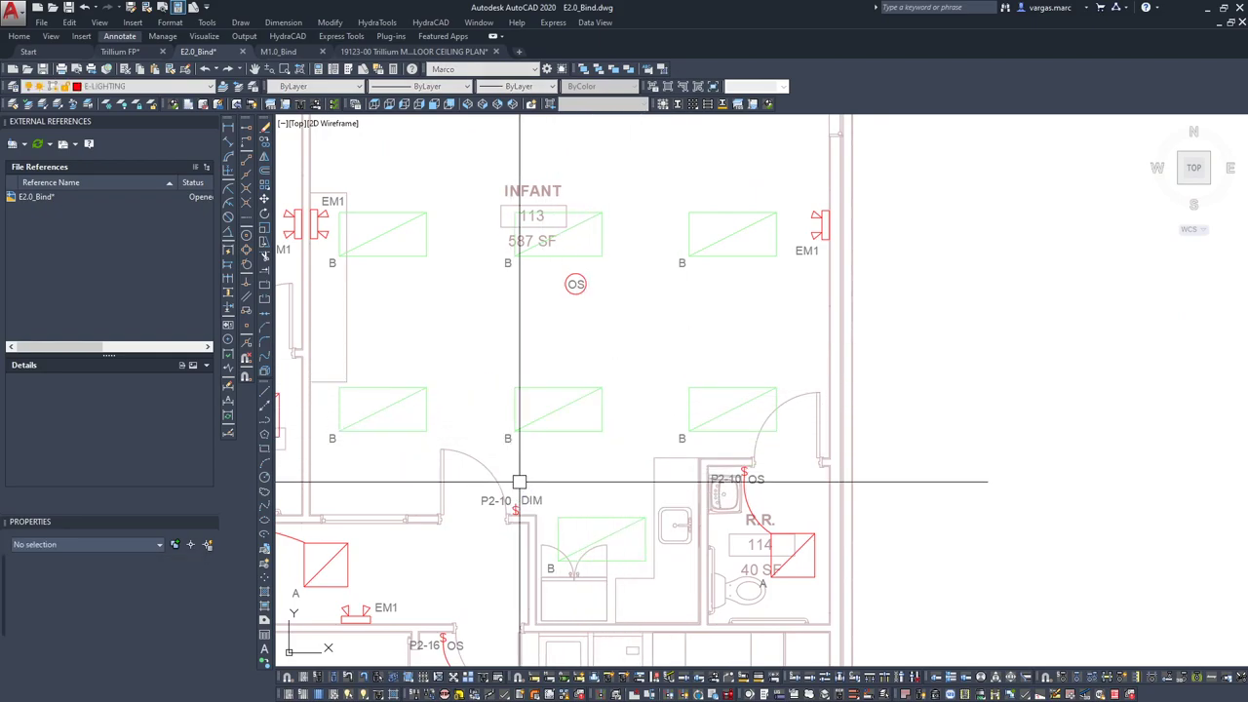
# Delete the wiring arcs in R.R. 114 and KITCHEN 115, including the P2-16 switch arc.
pyautogui.moveTo(587, 487); pyautogui.dragTo(529, 338, button='middle')
pyautogui.moveTo(693, 359); pyautogui.dragTo(736, 429, button='middle')
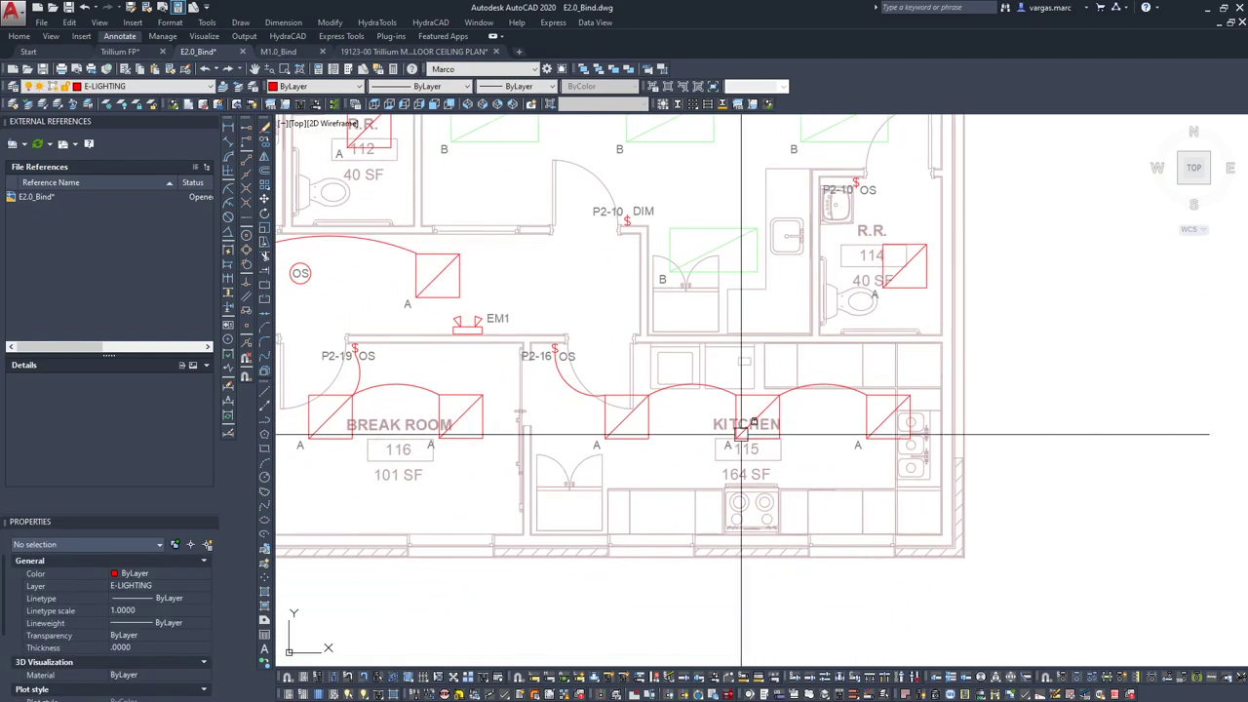
pyautogui.moveTo(832, 405); pyautogui.dragTo(730, 380)
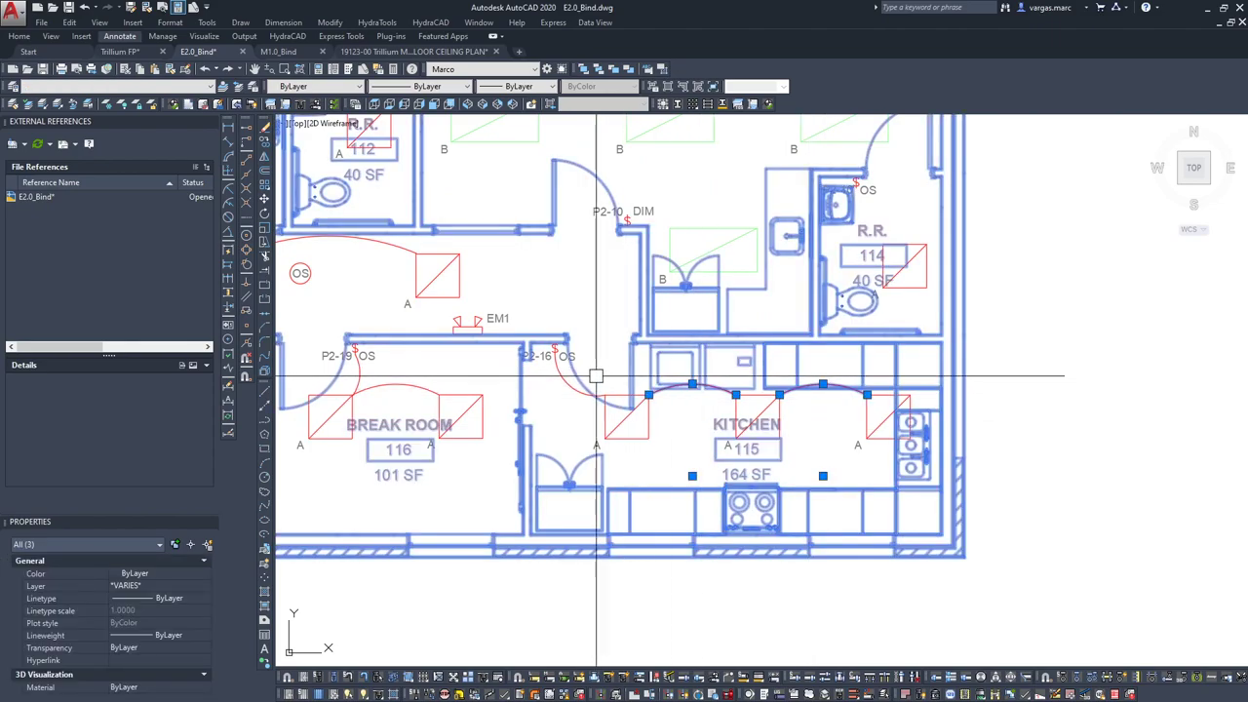
pyautogui.press('Escape')
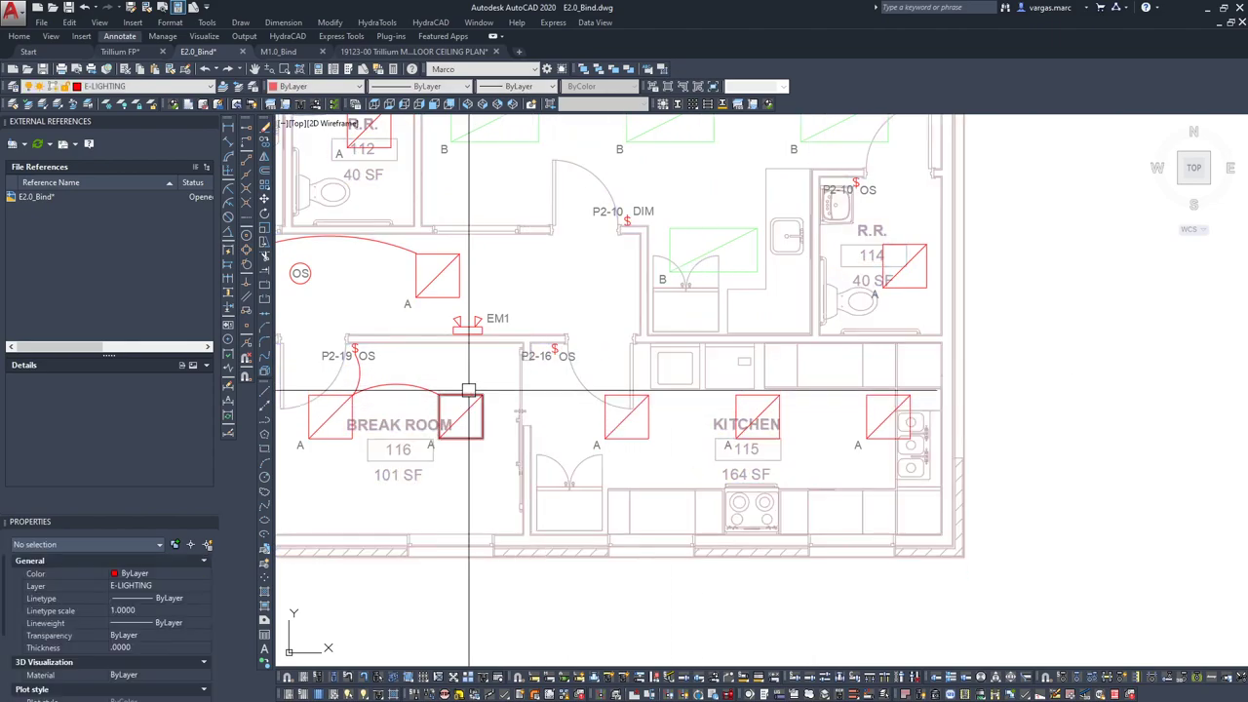
# Delete the wiring arcs in BREAK ROOM 116 and the eastern corridor arc just north of it.
pyautogui.moveTo(419, 368); pyautogui.dragTo(702, 370, button='middle')
pyautogui.click(655, 388)
pyautogui.press('Escape')
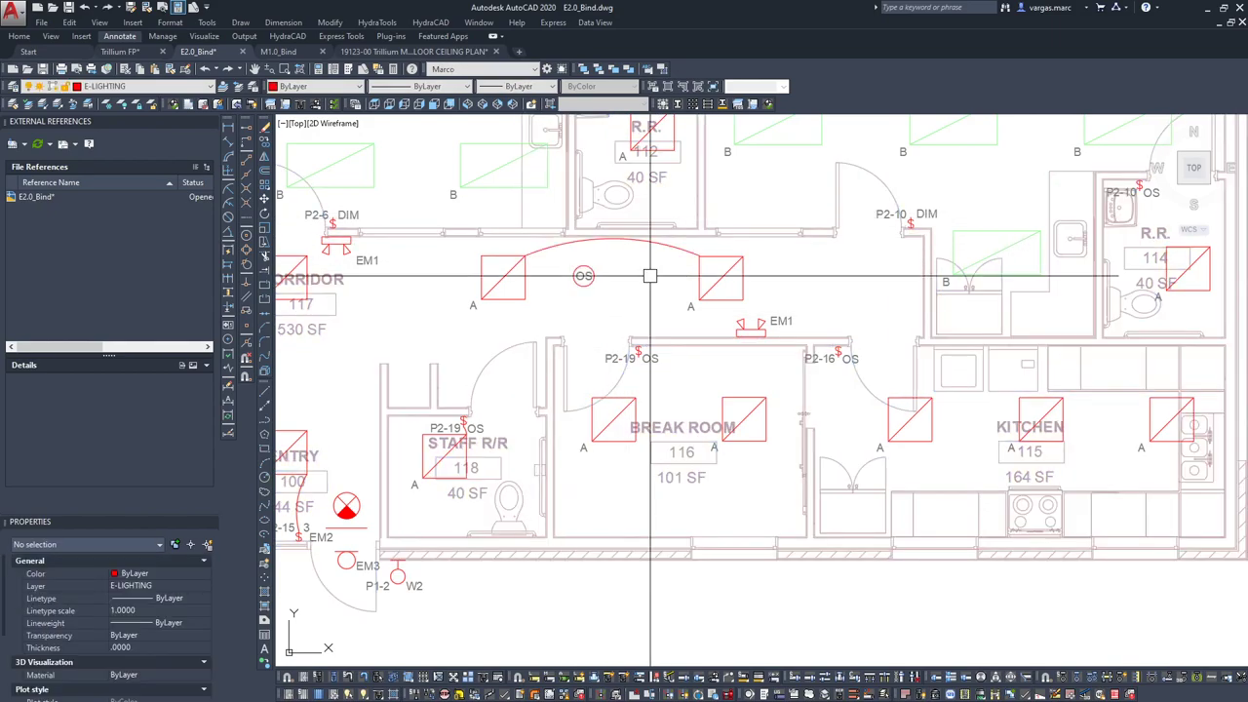
pyautogui.click(646, 262)
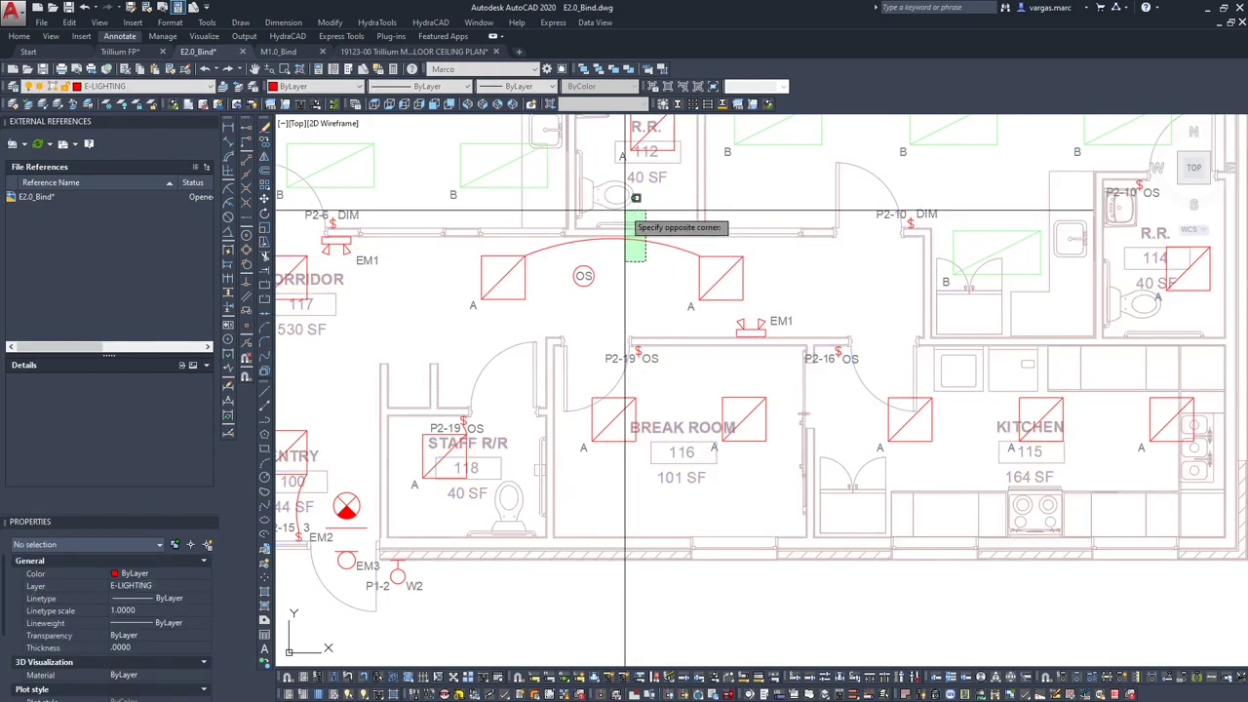
# Examine the whole lighting plan for leftover wiring arcs, including around GYM 105 and the northern corridor.
pyautogui.scroll(-8, 515, 273)
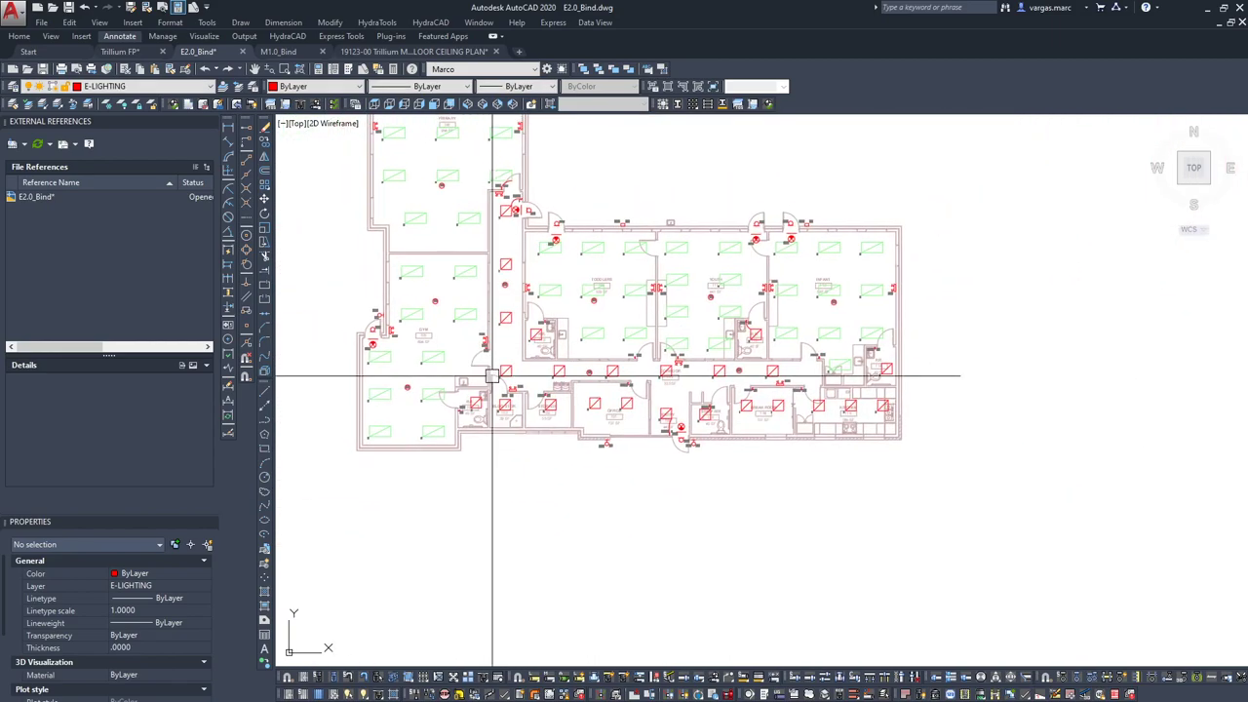
pyautogui.scroll(5, 728, 439)
pyautogui.scroll(-6, 719, 419)
pyautogui.scroll(3, 624, 400)
pyautogui.scroll(5, 507, 417)
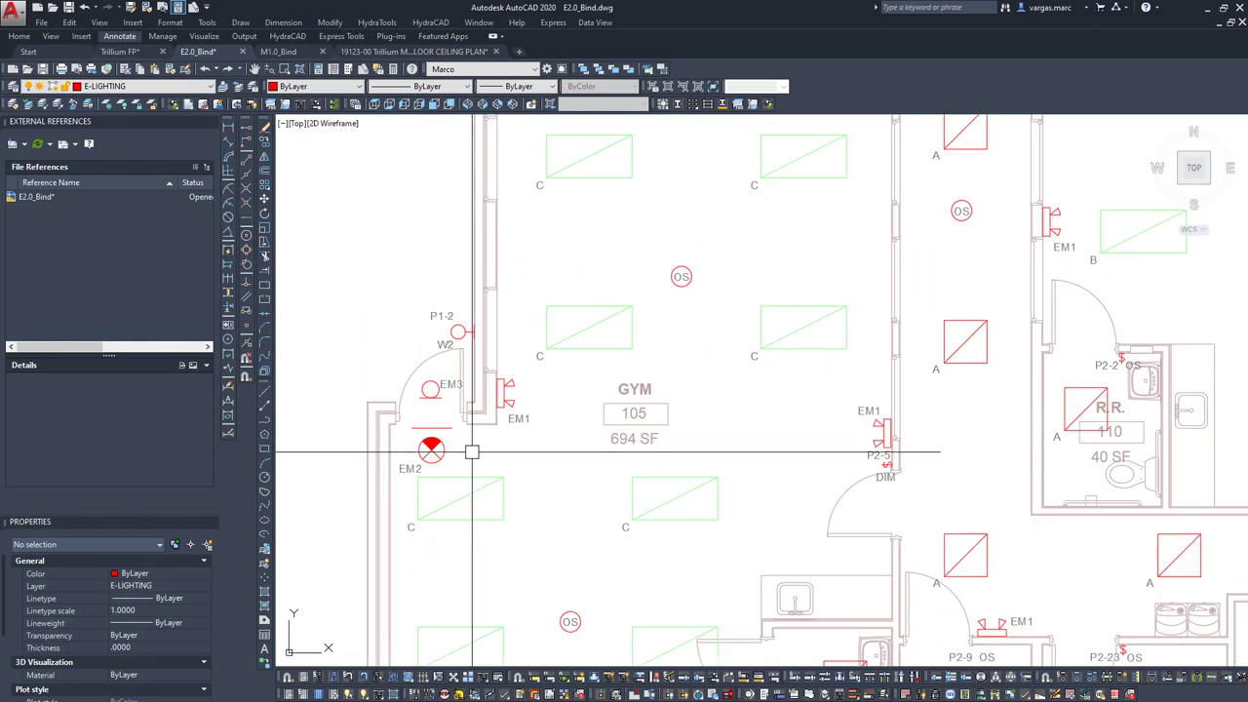
pyautogui.scroll(-5, 635, 451)
pyautogui.scroll(3, 608, 469)
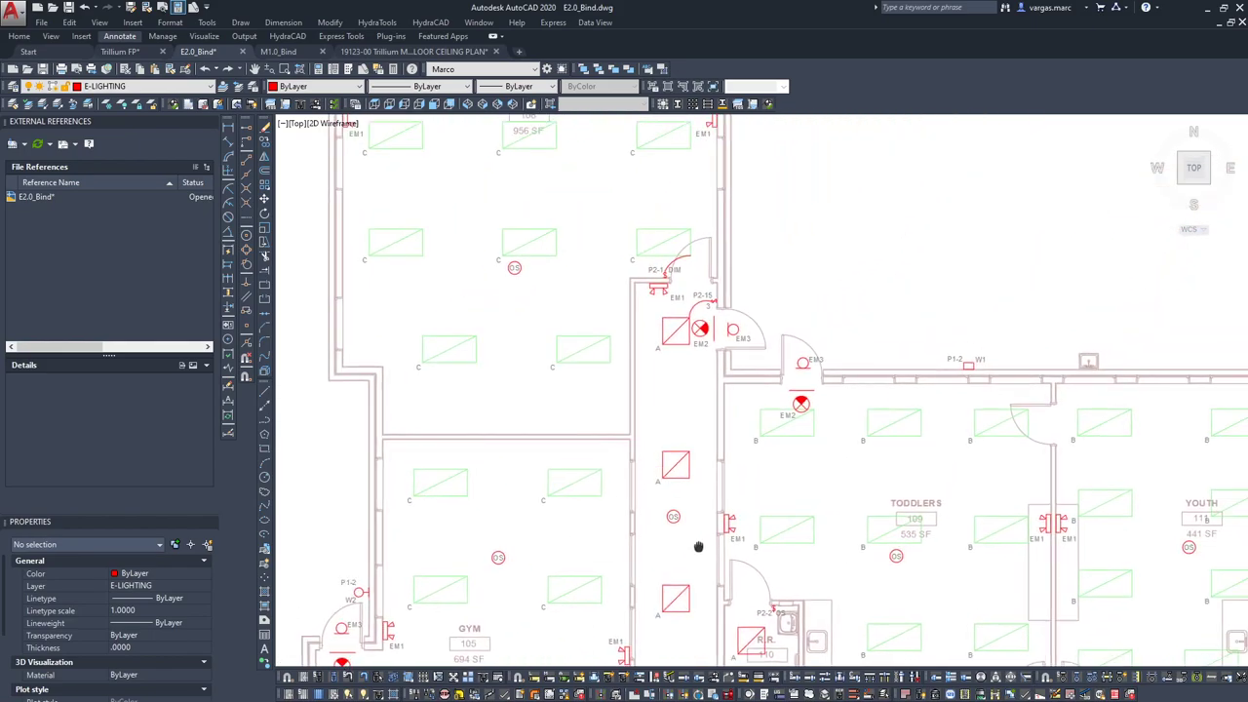
# Erase the switch wiring arc that runs to the light fixture in restroom 112.
pyautogui.scroll(-5, 683, 429)
pyautogui.scroll(1, 647, 312)
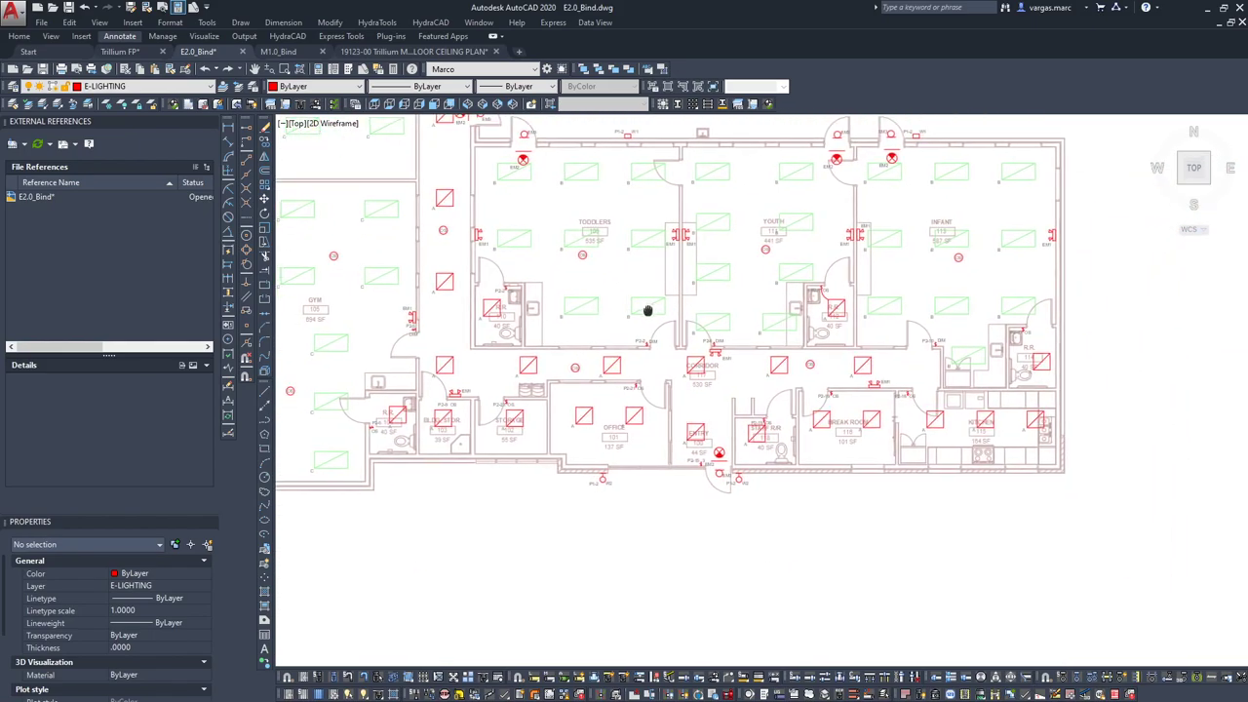
pyautogui.scroll(4, 843, 547)
pyautogui.moveTo(842, 547); pyautogui.dragTo(845, 597, button='middle')
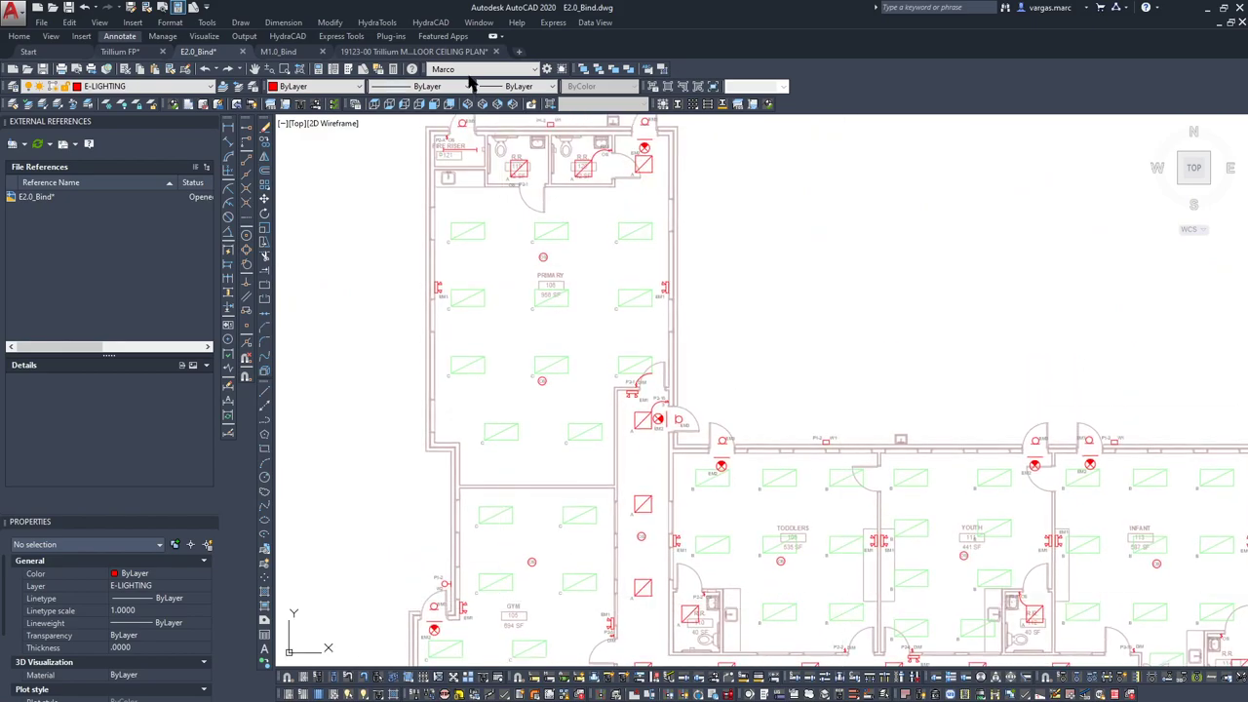
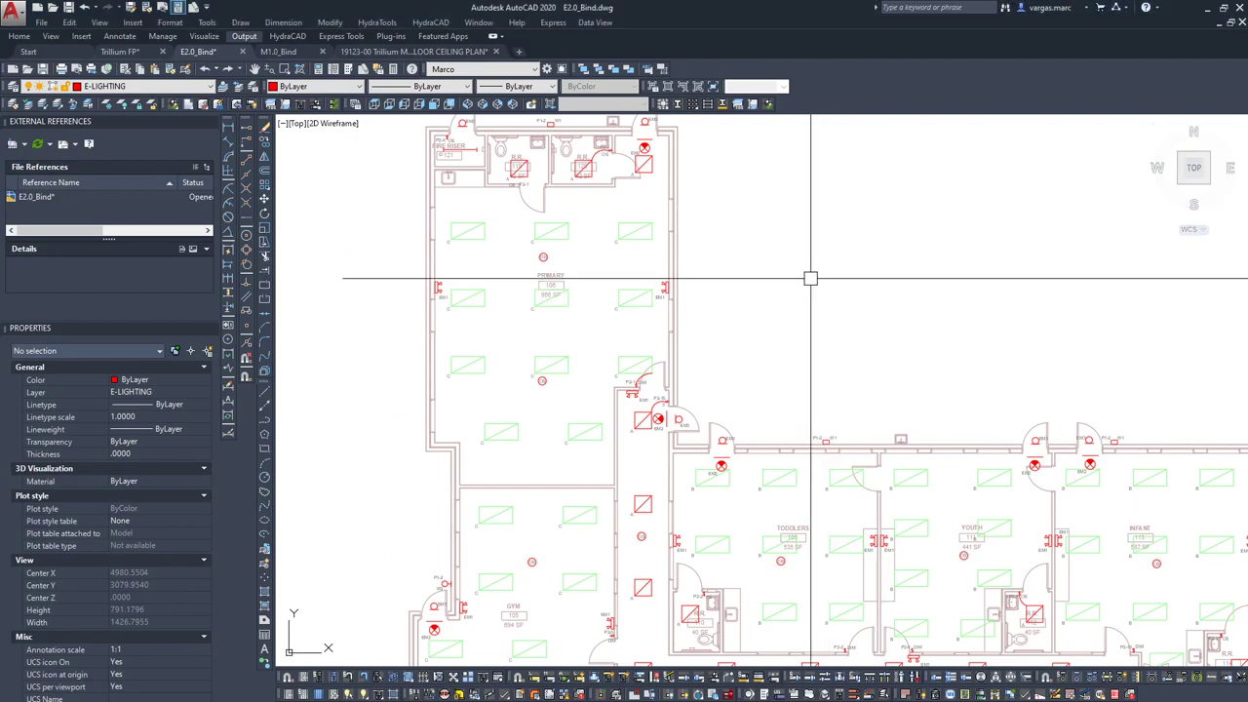
pyautogui.scroll(-3, 816, 275)
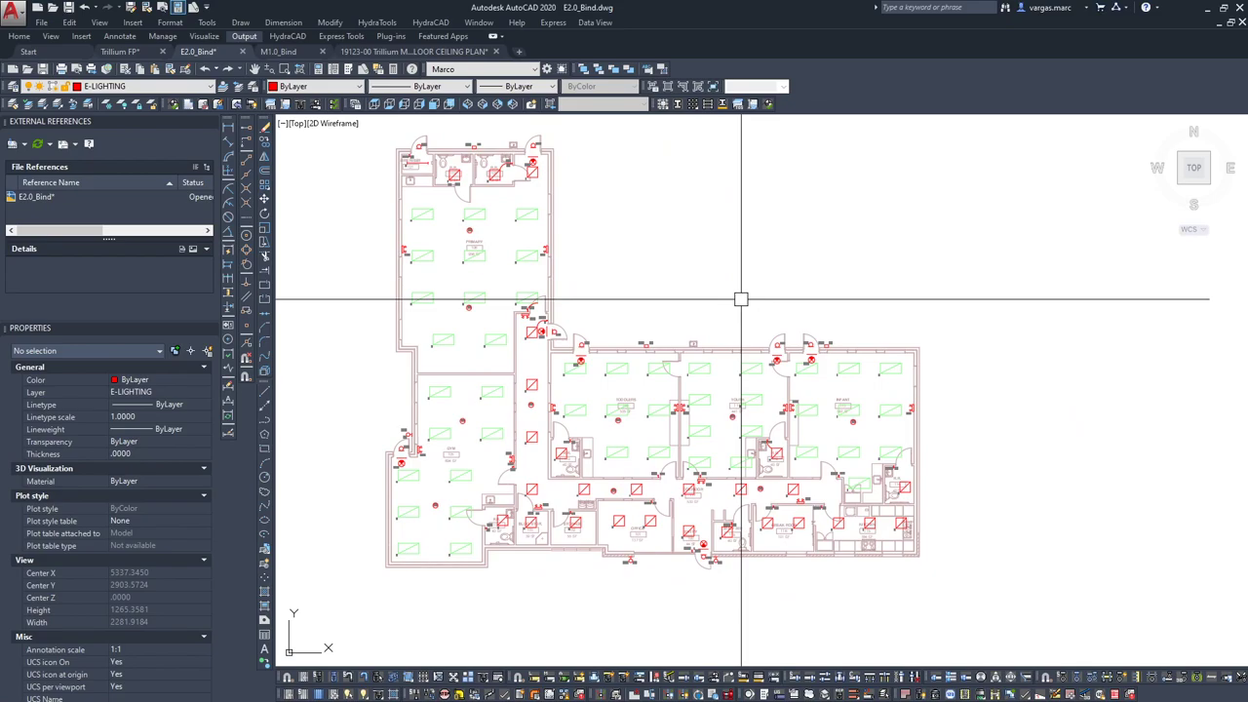
pyautogui.scroll(5, 824, 421)
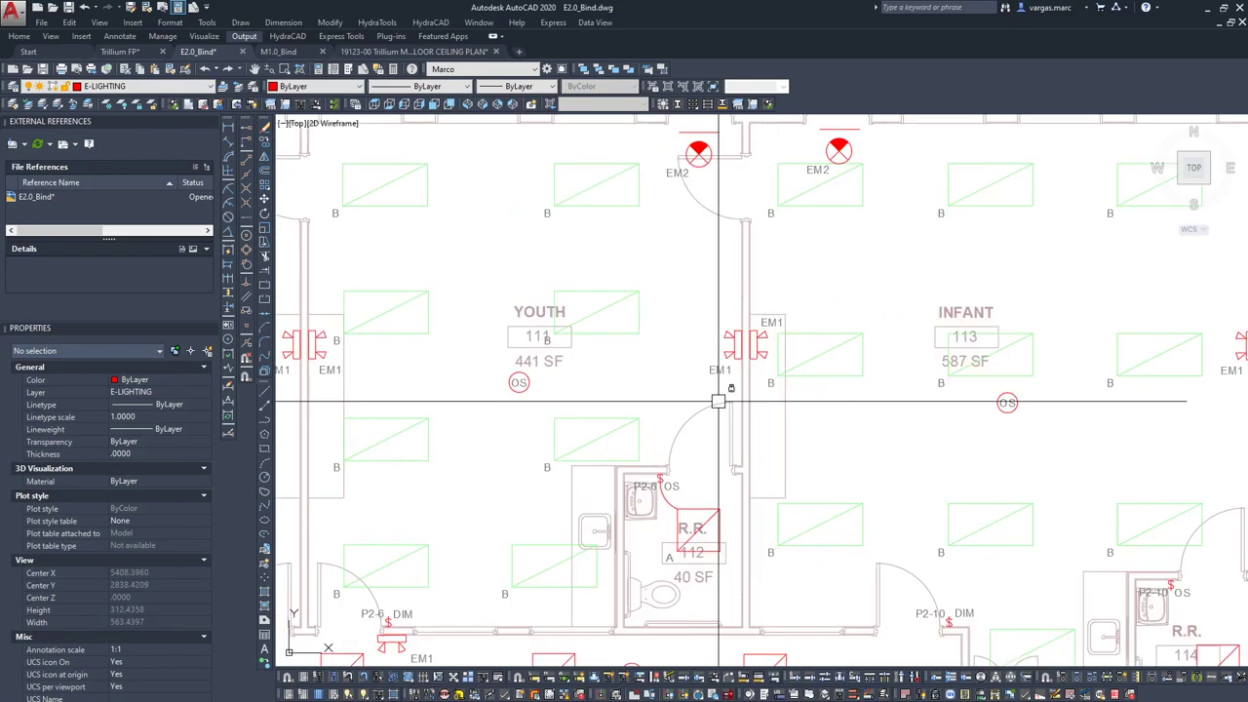
pyautogui.click(666, 499)
pyautogui.press('Escape')
# Erase the switch symbols in restroom 114, the kitchen and the break room.
pyautogui.scroll(-5, 666, 499)
pyautogui.scroll(2, 806, 240)
pyautogui.scroll(-2, 652, 304)
pyautogui.scroll(8, 669, 381)
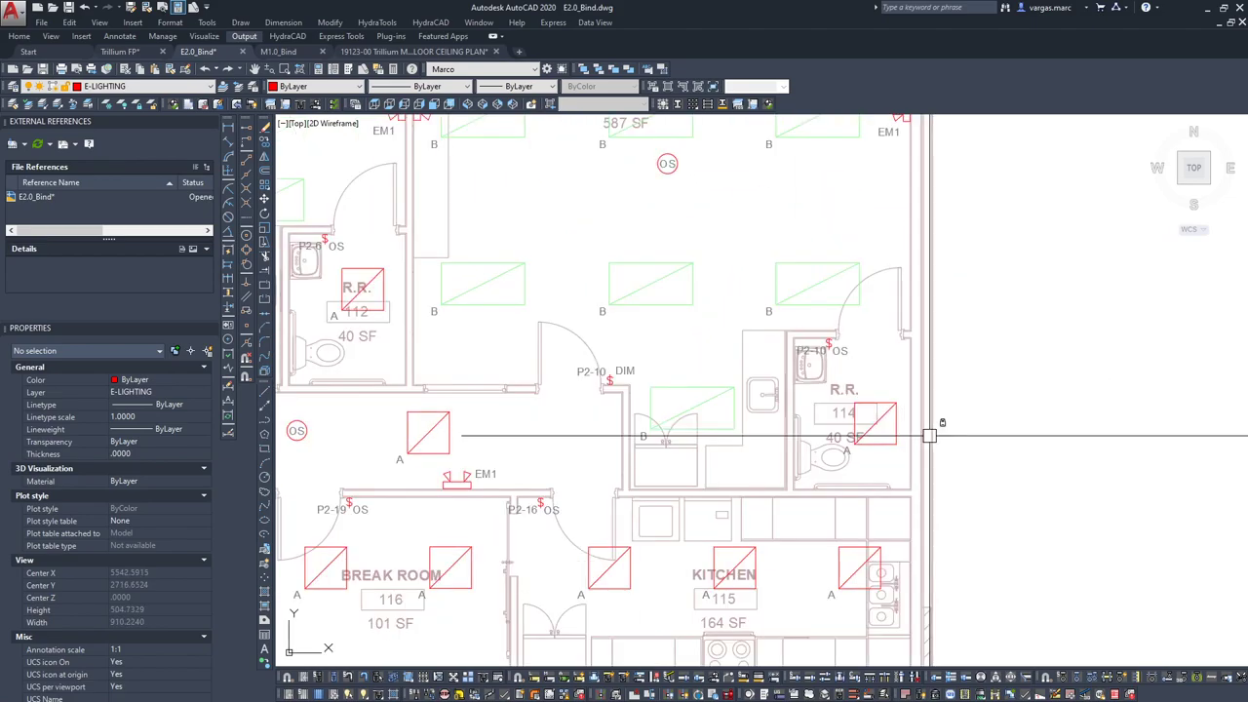
pyautogui.click(786, 262)
pyautogui.press('Escape')
pyautogui.scroll(-3, 786, 261)
pyautogui.scroll(-2, 566, 270)
pyautogui.scroll(4, 509, 239)
pyautogui.scroll(-3, 509, 239)
pyautogui.click(543, 200)
pyautogui.press('Escape')
# Erase the switch symbol and its wiring arc in the staff restroom 118.
pyautogui.moveTo(446, 268); pyautogui.dragTo(867, 306, button='middle')
pyautogui.scroll(-1, 655, 316)
pyautogui.scroll(-2, 569, 267)
pyautogui.moveTo(549, 257); pyautogui.dragTo(738, 289, button='middle')
pyautogui.scroll(5, 731, 368)
pyautogui.click(673, 417)
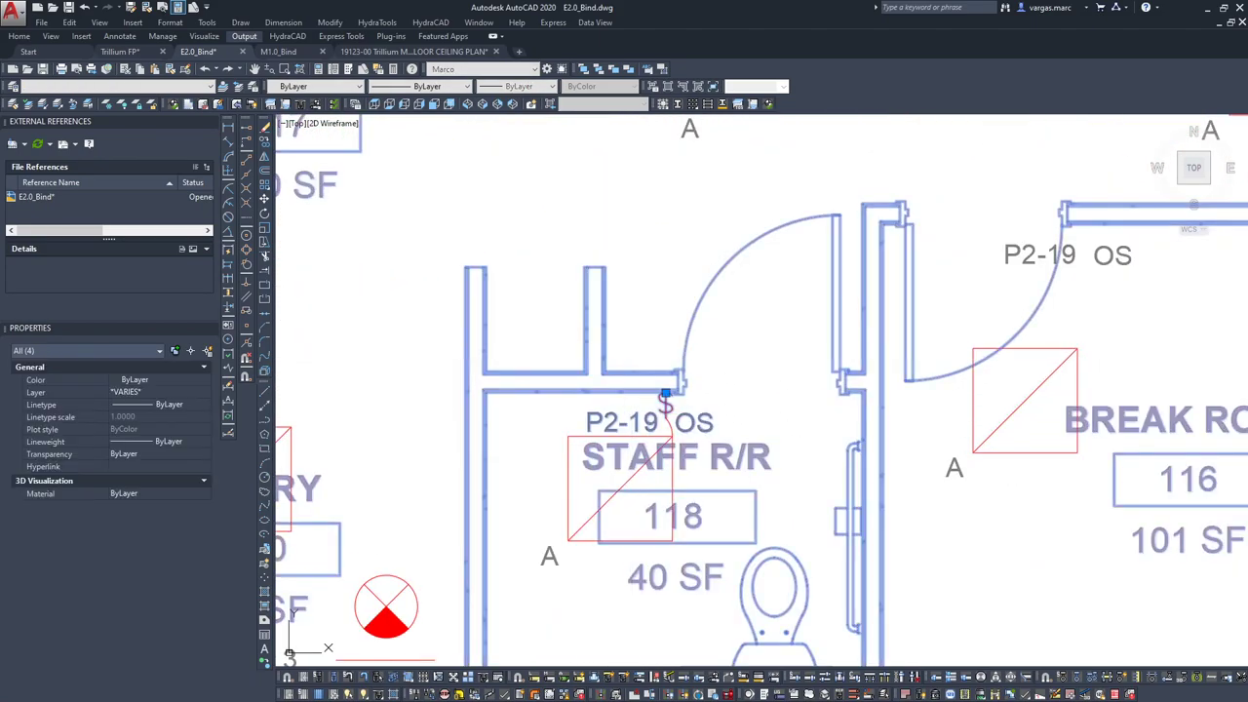
pyautogui.press('Escape')
# Delete the layer that holds the fixture-type, EM and OS labels.
pyautogui.scroll(-2, 667, 297)
pyautogui.moveTo(666, 297); pyautogui.dragTo(834, 290, button='middle')
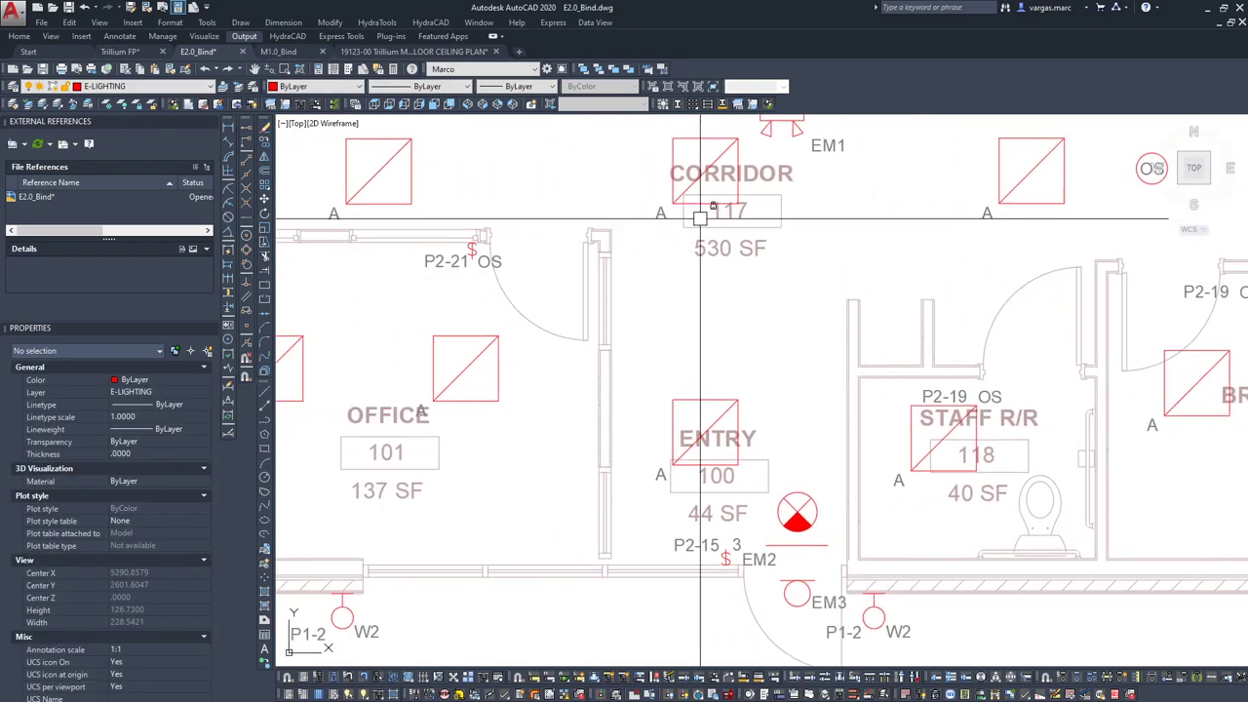
pyautogui.moveTo(558, 354); pyautogui.dragTo(1058, 356, button='middle')
pyautogui.scroll(-4, 836, 324)
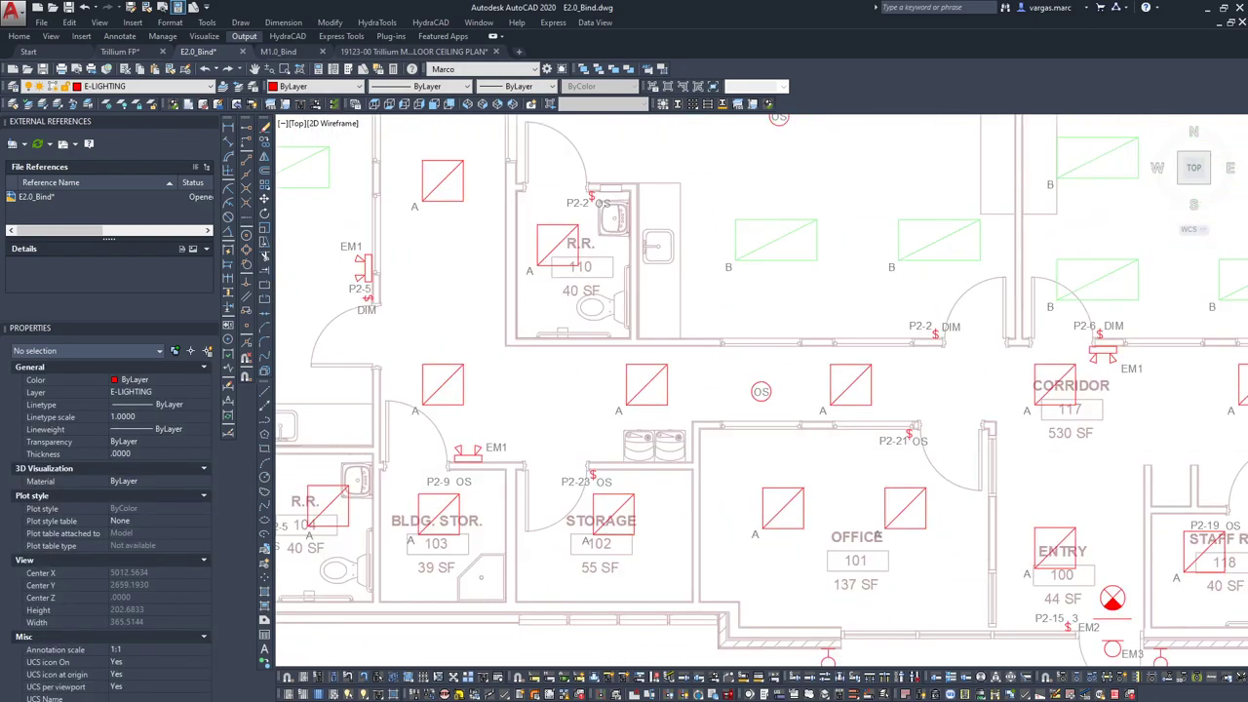
pyautogui.scroll(4, 407, 244)
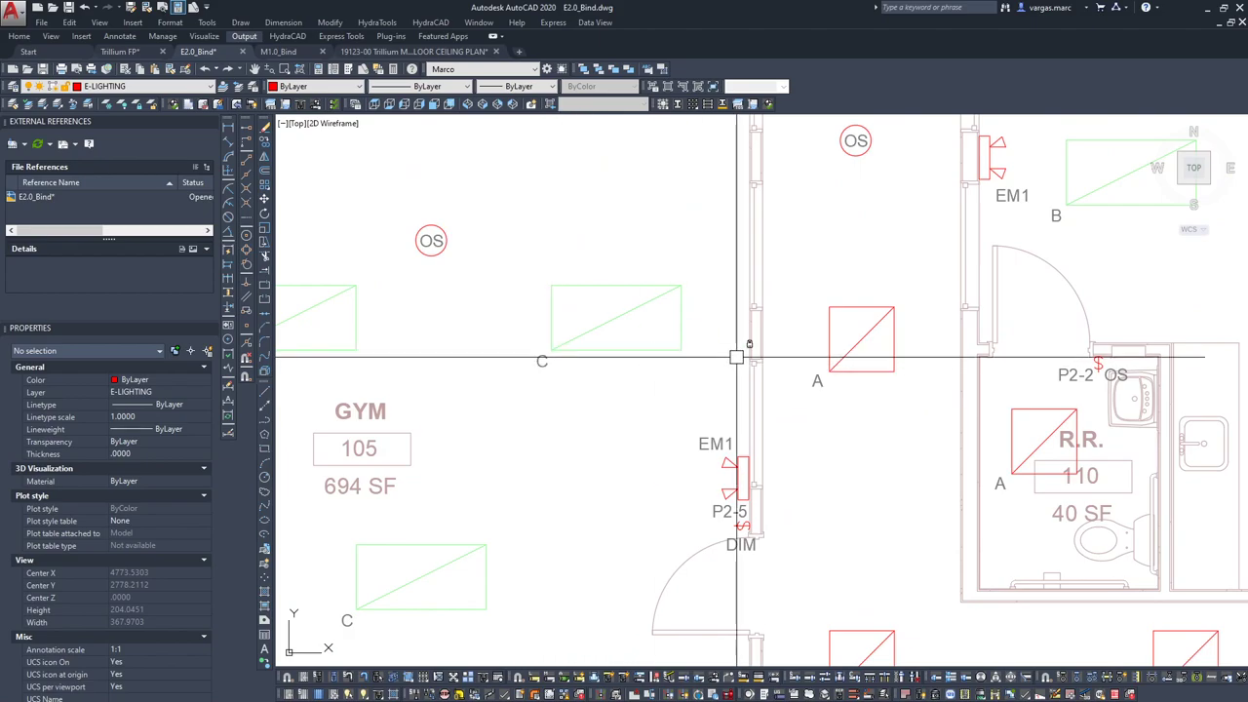
pyautogui.scroll(-6, 726, 356)
pyautogui.scroll(2, 767, 386)
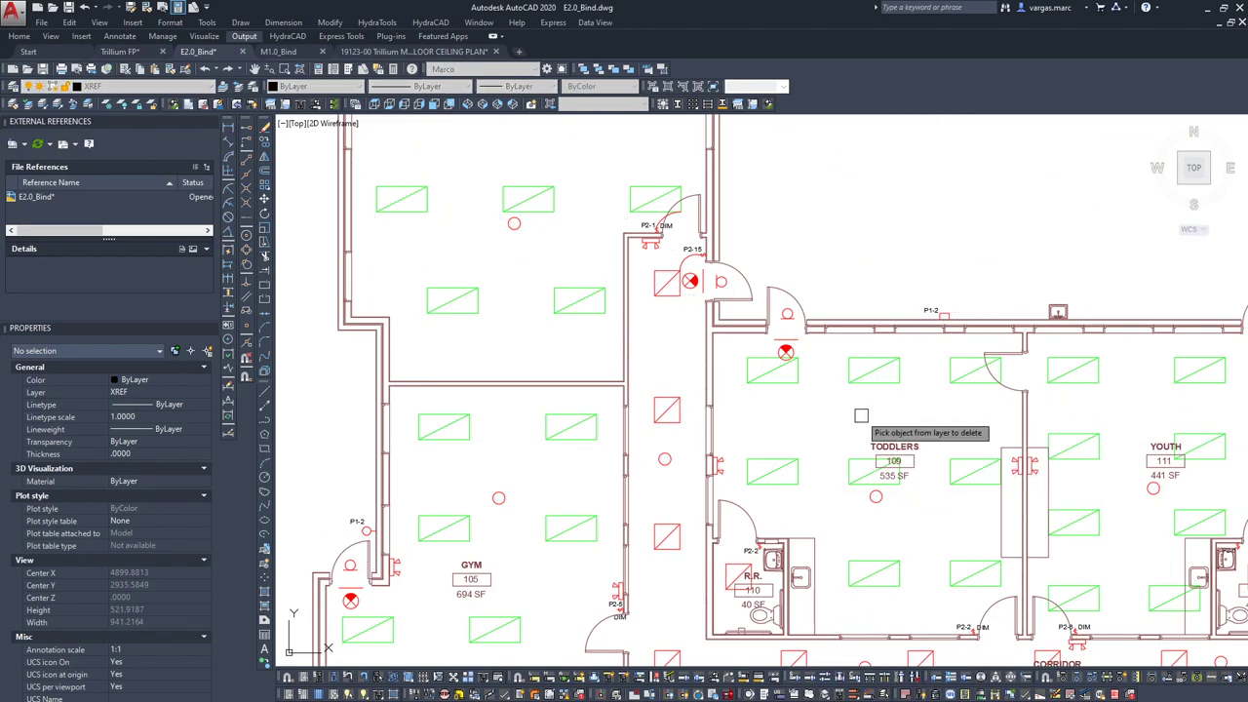
# Examine the classrooms, corridor, offices and kitchen for remaining labels and switch symbols.
pyautogui.scroll(-2, 860, 415)
pyautogui.moveTo(849, 412); pyautogui.dragTo(713, 243, button='middle')
pyautogui.scroll(2, 741, 256)
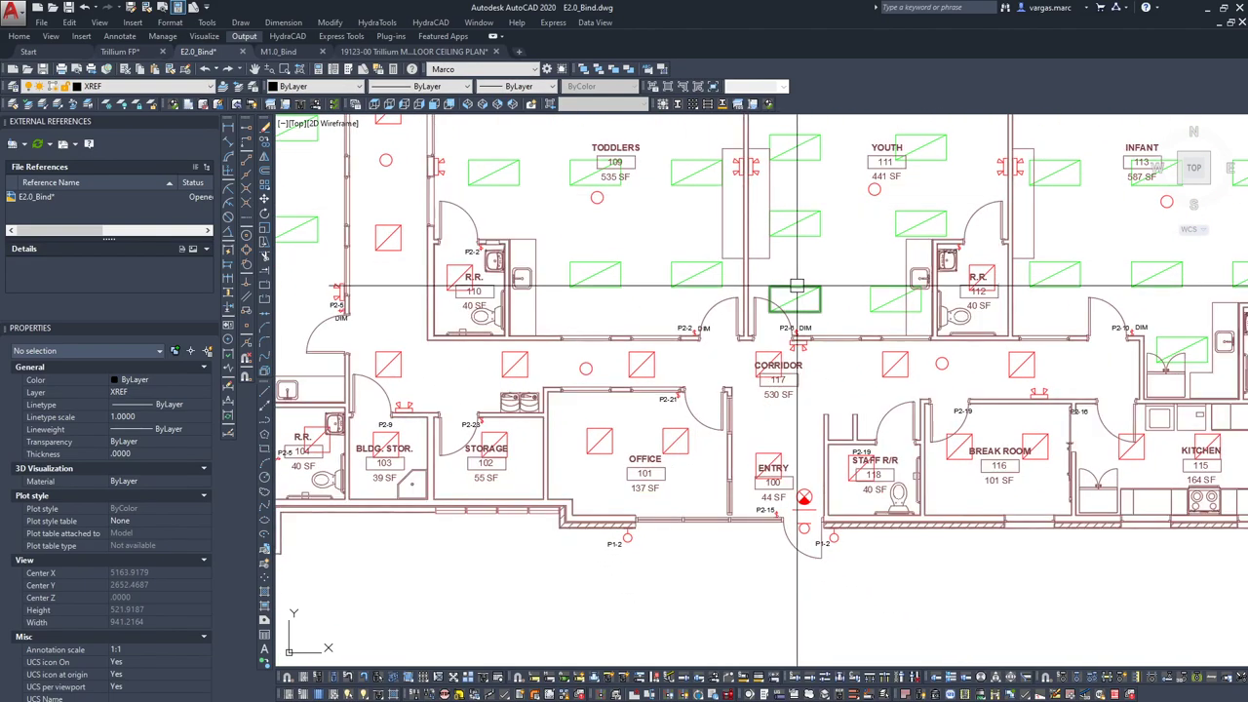
pyautogui.scroll(3, 840, 395)
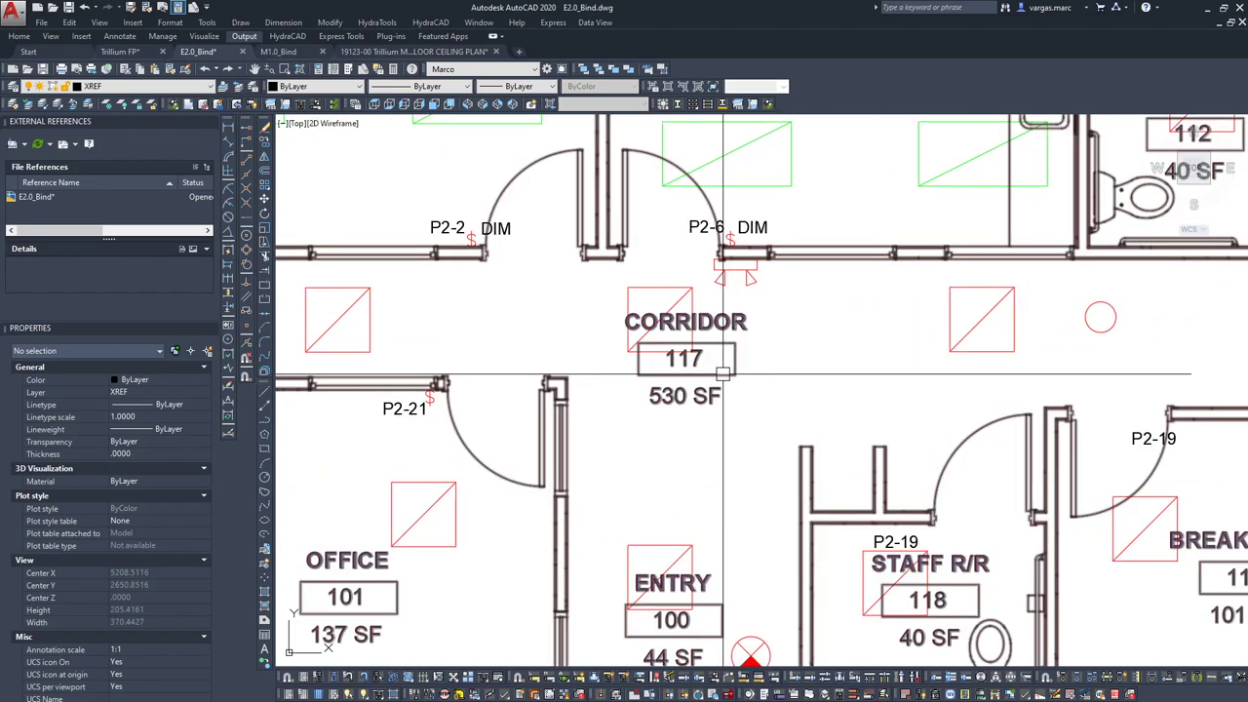
pyautogui.scroll(-5, 738, 275)
pyautogui.scroll(2, 774, 323)
pyautogui.scroll(-1, 770, 326)
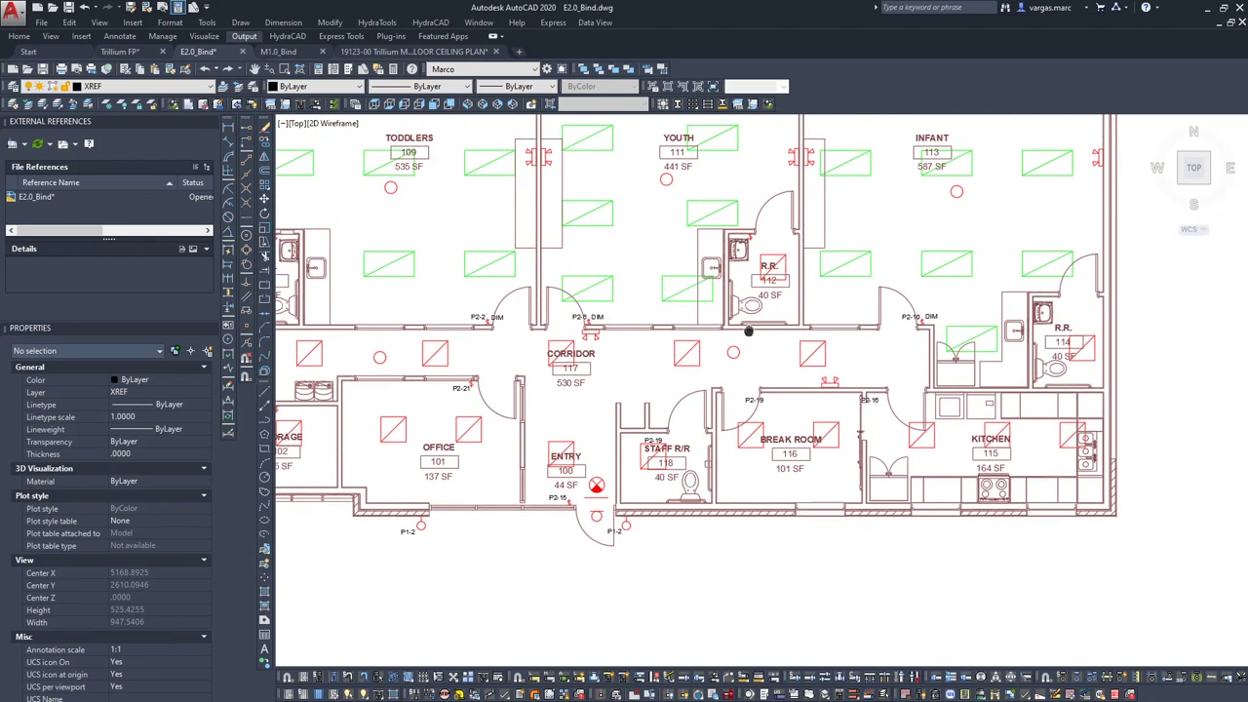
pyautogui.scroll(1, 757, 353)
pyautogui.moveTo(759, 352)
pyautogui.mouseDown(button='middle')
pyautogui.moveTo(783, 390)
pyautogui.moveTo(838, 429)
pyautogui.moveTo(871, 425)
pyautogui.mouseUp(button='middle')
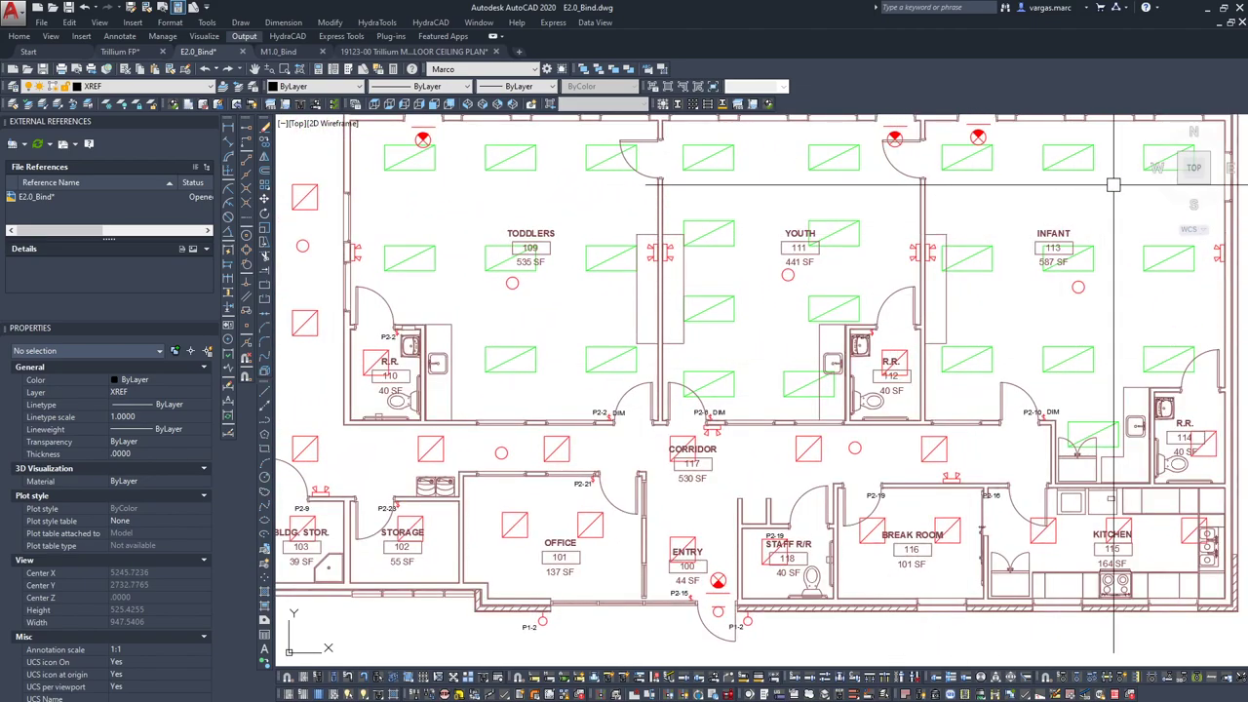
pyautogui.scroll(-2, 1087, 209)
# Isolate the E-LIGHTING layer using the emergency light beside the gym door.
pyautogui.scroll(10, 445, 245)
pyautogui.click(597, 278)
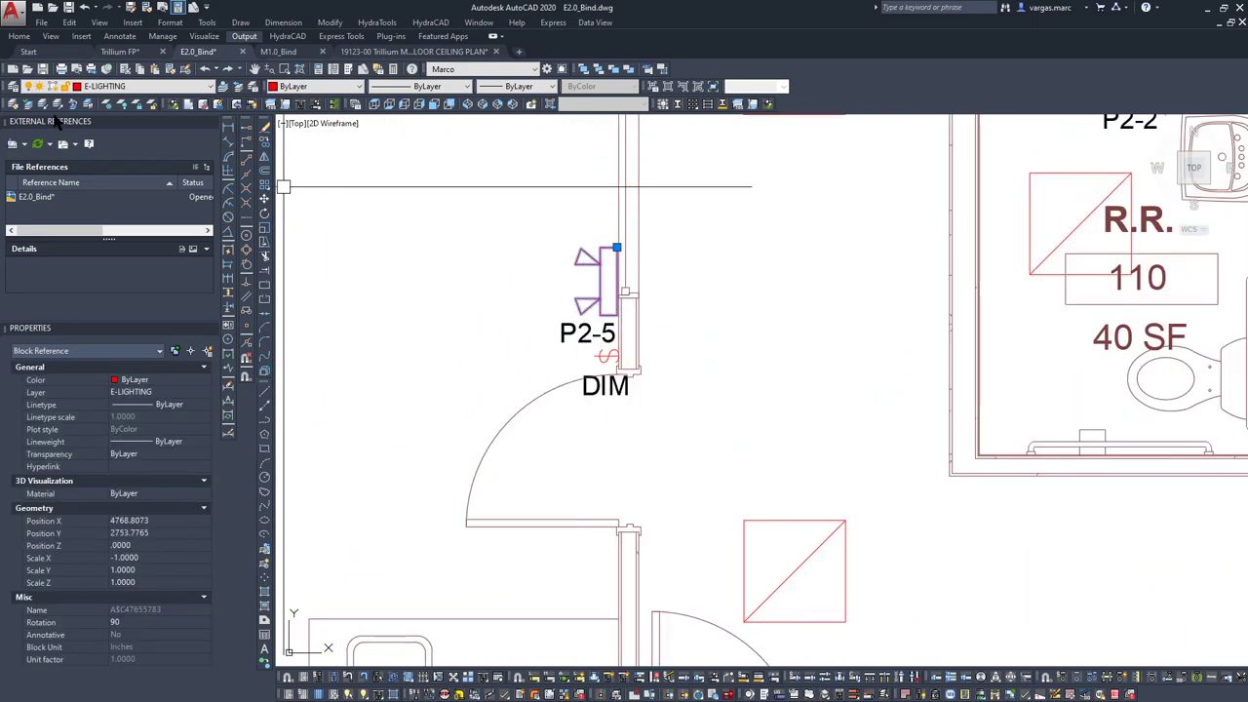
pyautogui.press('Escape')
# Erase the switch symbols at the gym door, in storage room 102 and in office 101.
pyautogui.scroll(-3, 682, 390)
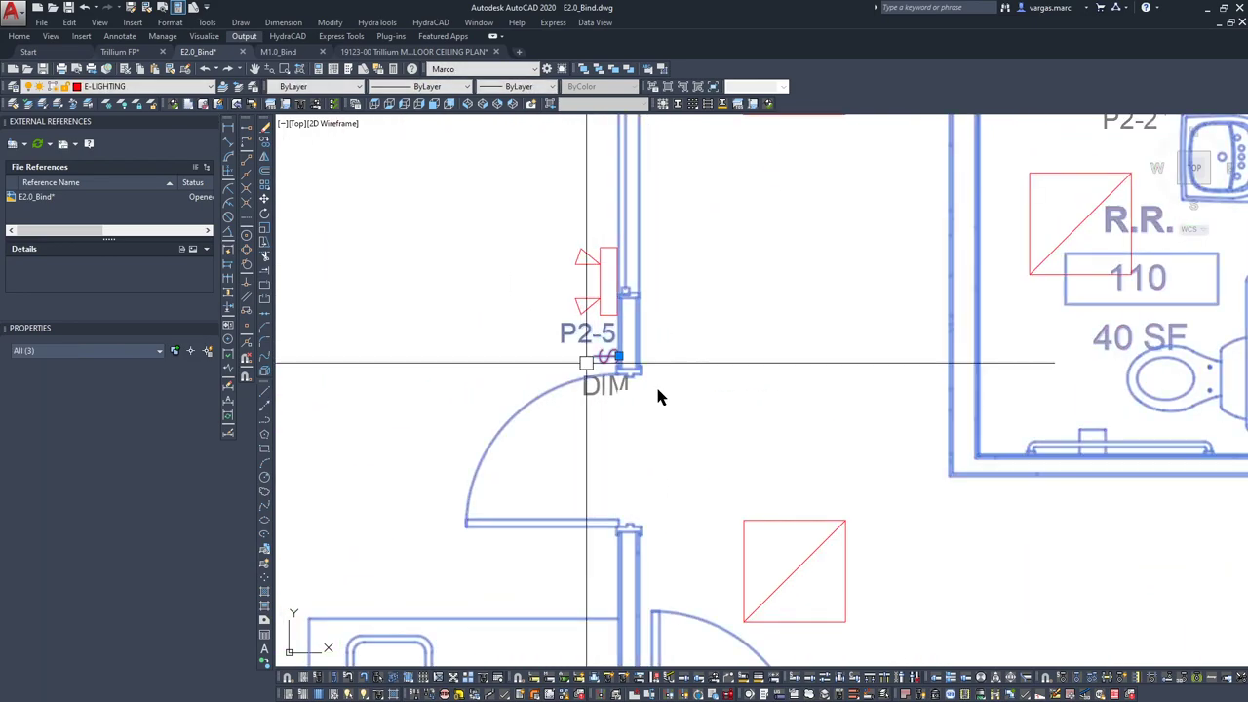
pyautogui.scroll(-2, 692, 398)
pyautogui.moveTo(691, 398); pyautogui.dragTo(699, 164, button='middle')
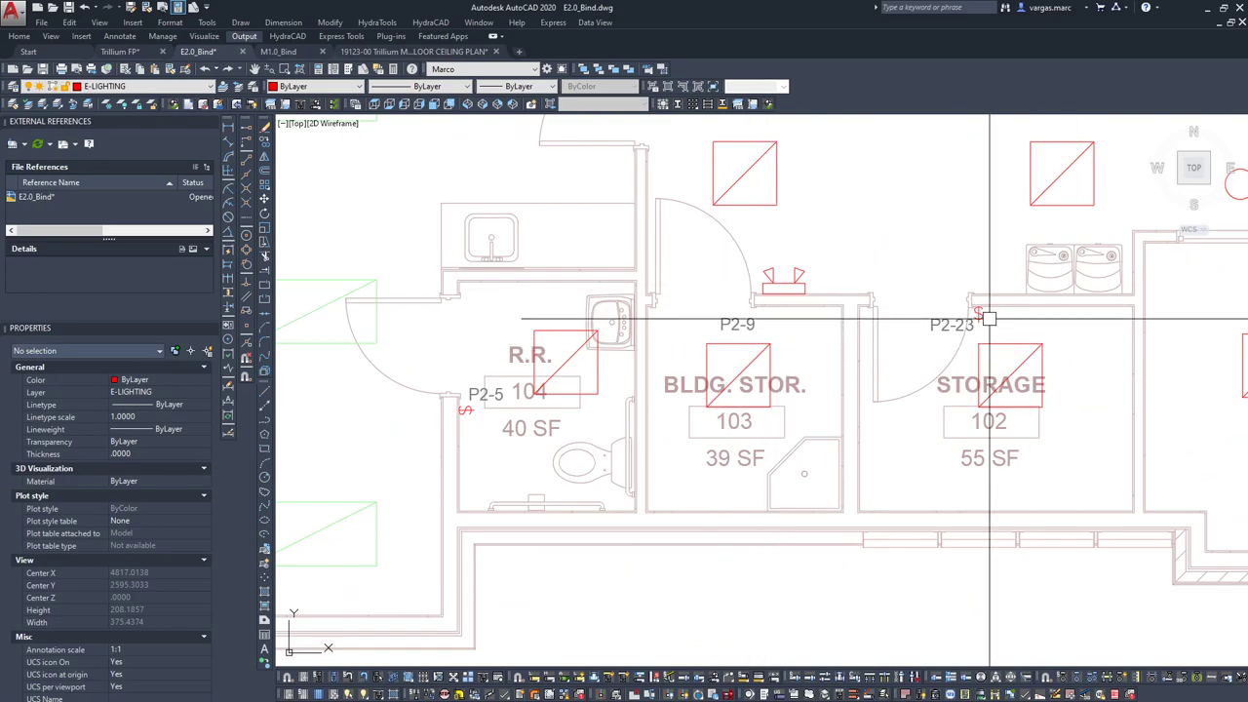
pyautogui.scroll(-2, 972, 315)
pyautogui.moveTo(825, 334)
pyautogui.mouseDown(button='middle')
pyautogui.moveTo(804, 318)
pyautogui.moveTo(291, 324)
pyautogui.mouseUp(button='middle')
pyautogui.scroll(-3, 816, 362)
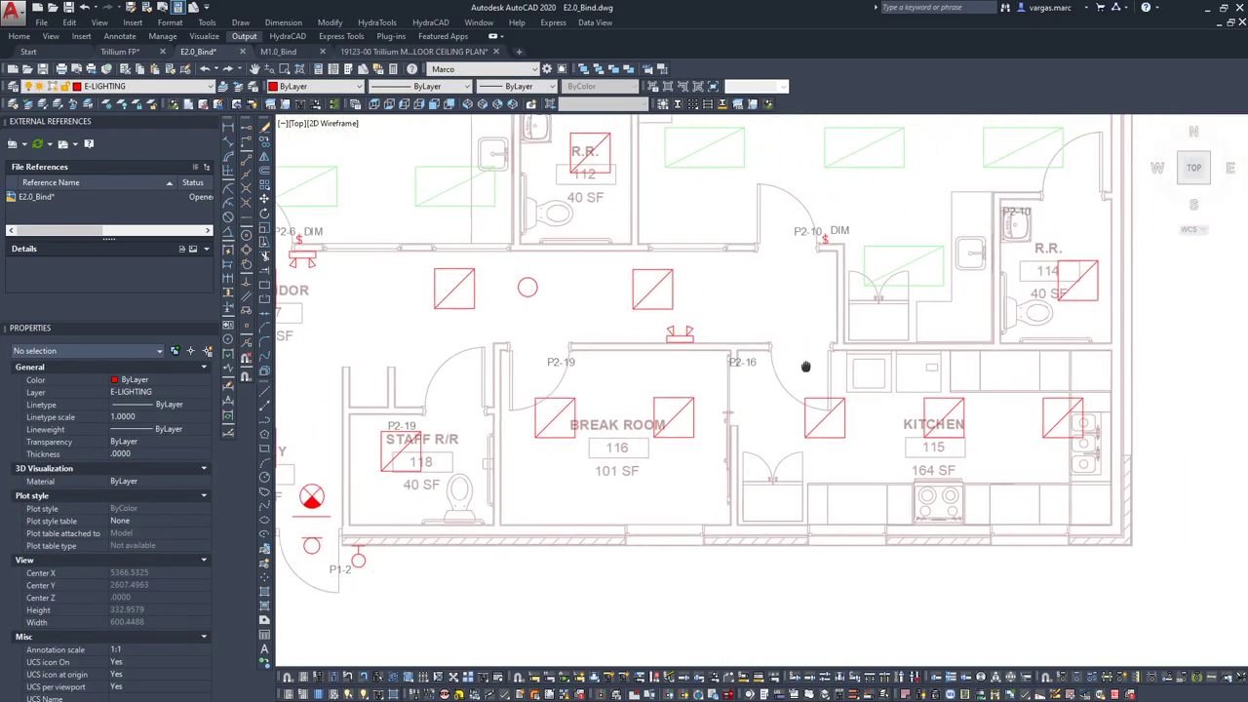
# Erase the dimmer switch symbol labelled P2-10 at the infant room's corridor door.
pyautogui.scroll(5, 866, 345)
pyautogui.click(939, 293)
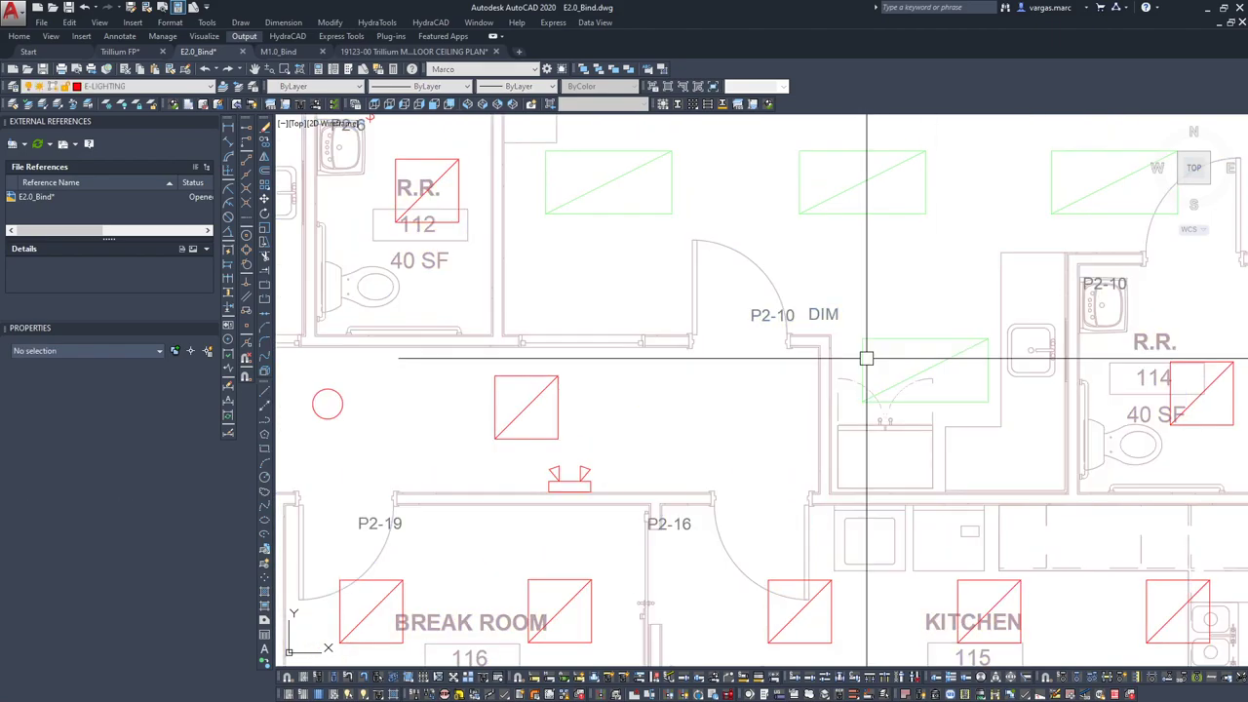
pyautogui.moveTo(869, 354); pyautogui.dragTo(911, 409, button='middle')
pyautogui.scroll(-4, 669, 368)
pyautogui.moveTo(669, 368)
pyautogui.mouseDown(button='middle')
pyautogui.moveTo(587, 379)
pyautogui.moveTo(689, 390)
pyautogui.mouseUp(button='middle')
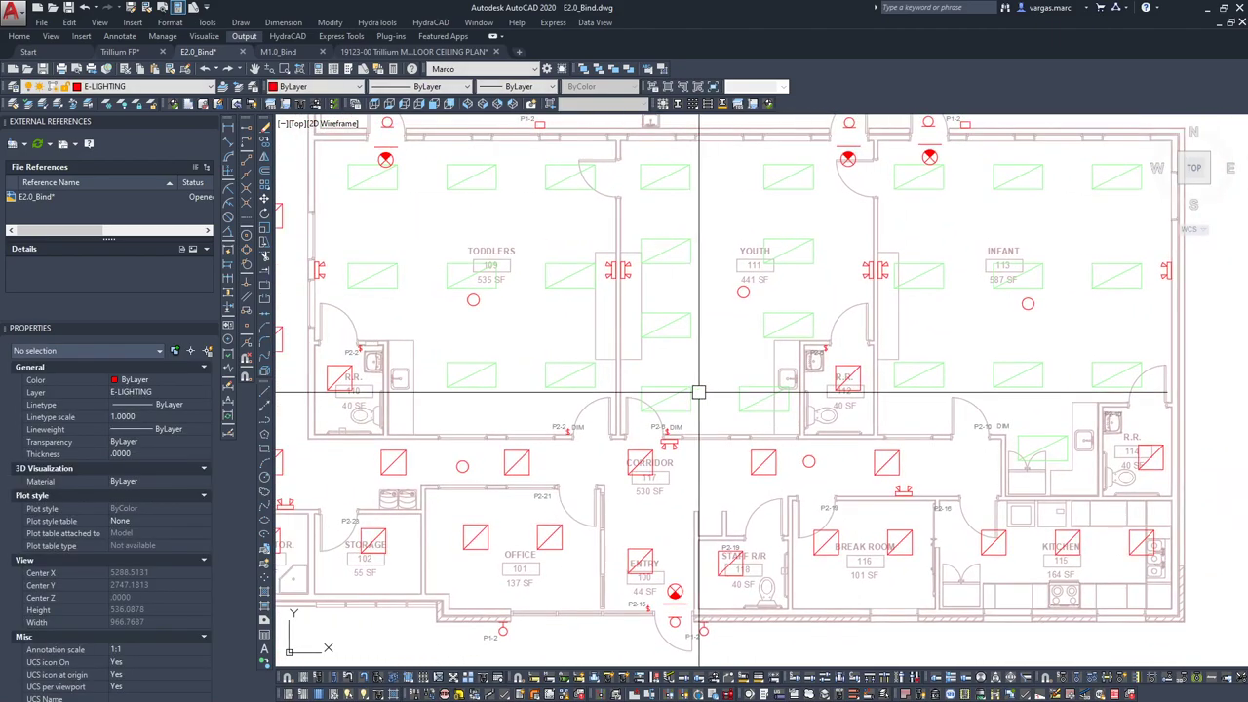
# Erase the dimmer switch symbols at the corridor doors of the toddlers and youth rooms.
pyautogui.click(570, 429)
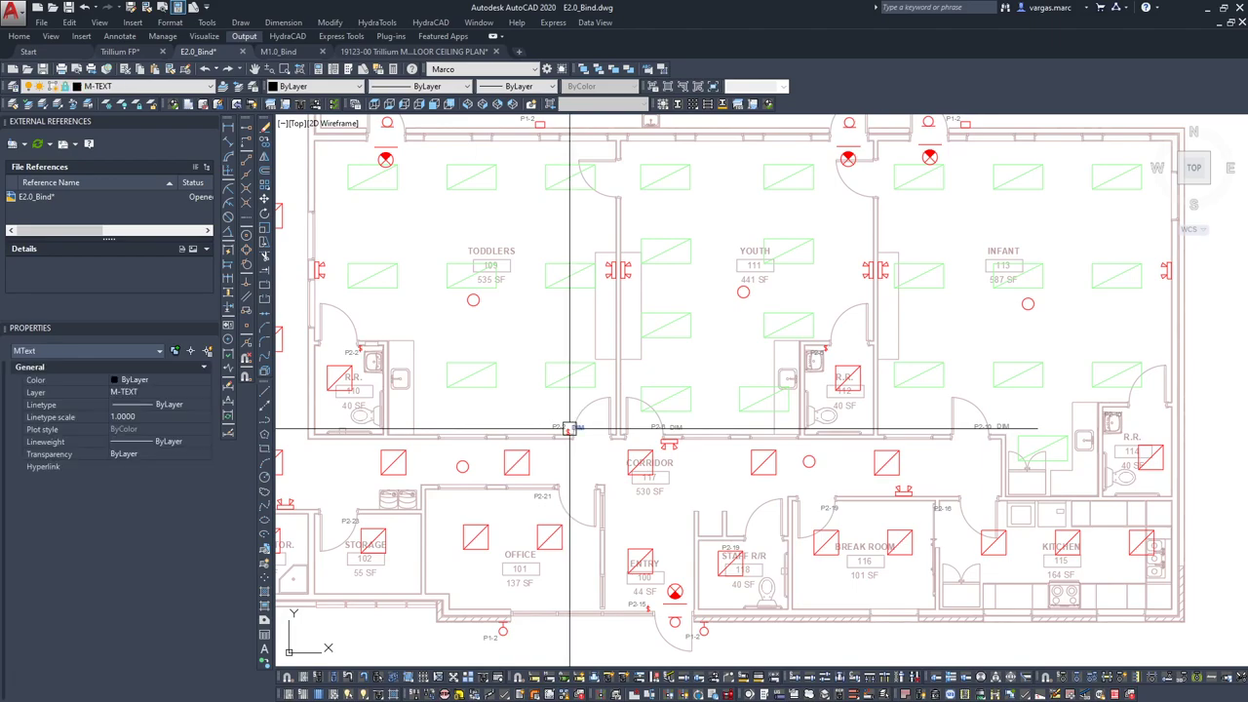
pyautogui.scroll(4, 569, 427)
pyautogui.press('Escape')
pyautogui.moveTo(567, 450); pyautogui.dragTo(606, 435, button='middle')
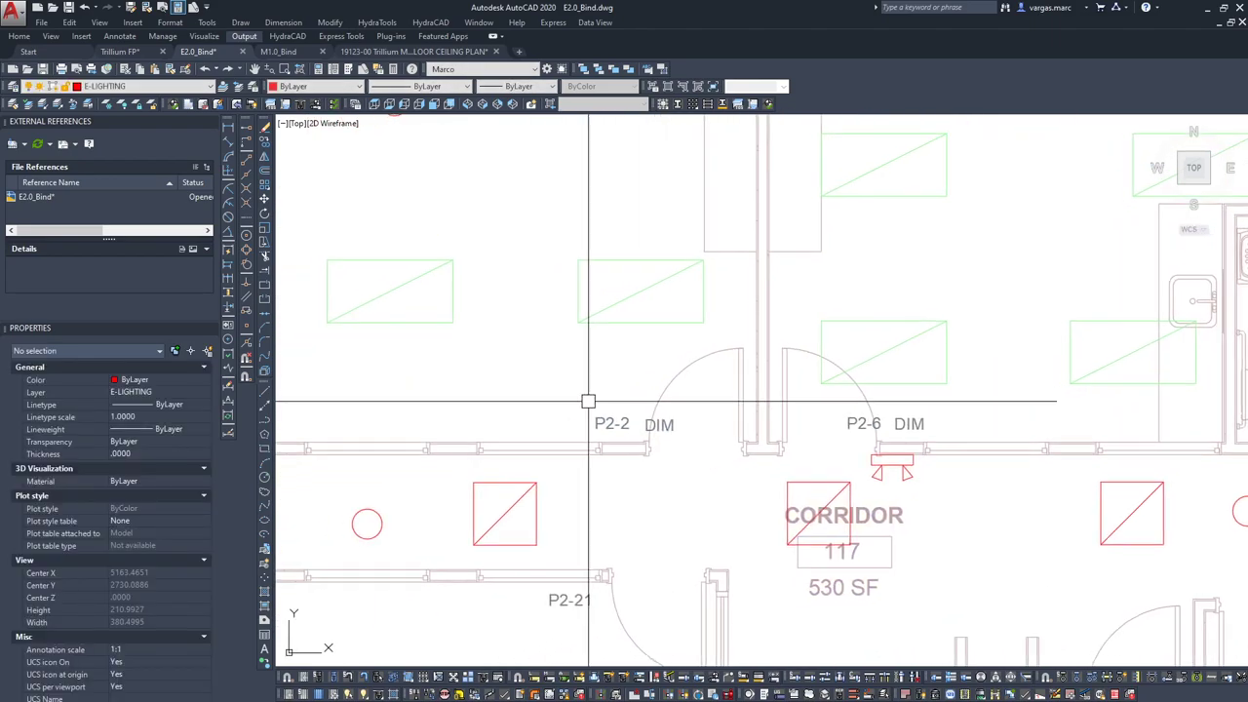
# Unisolate the layers to delete the one holding the circuit and DIM labels, and isolate the E-LIGHTING layer again.
pyautogui.click(57, 105)
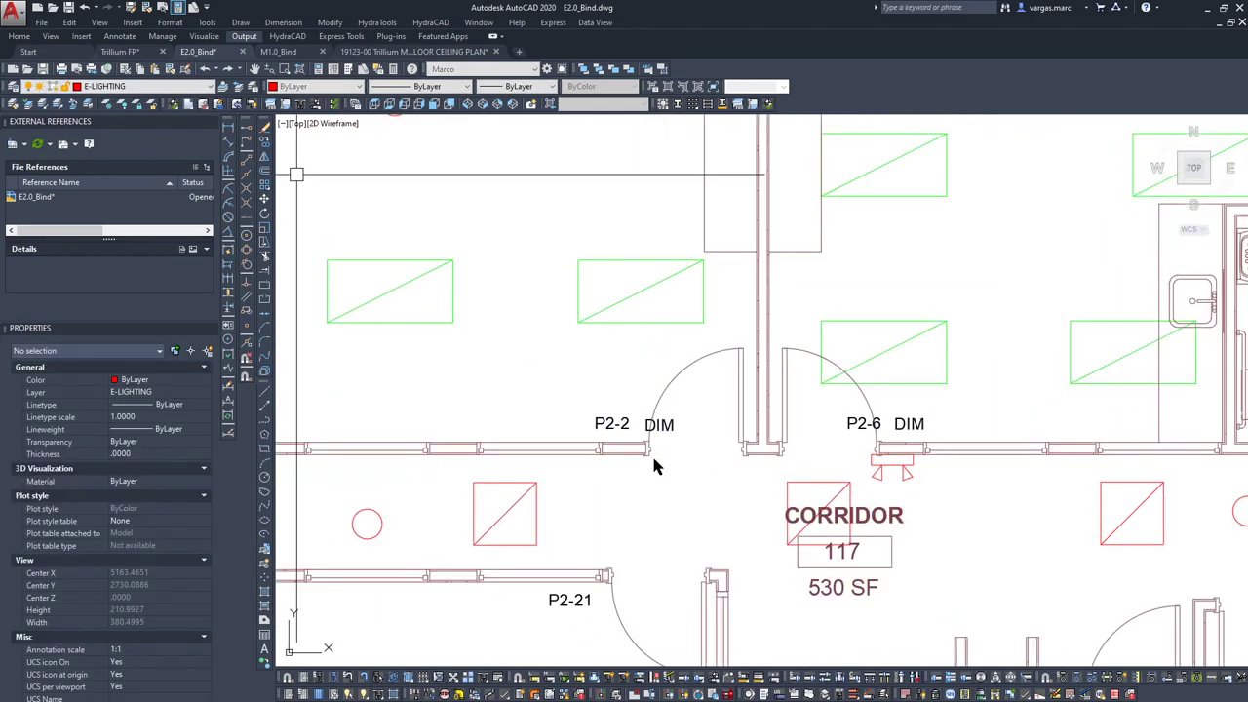
pyautogui.press('Return')
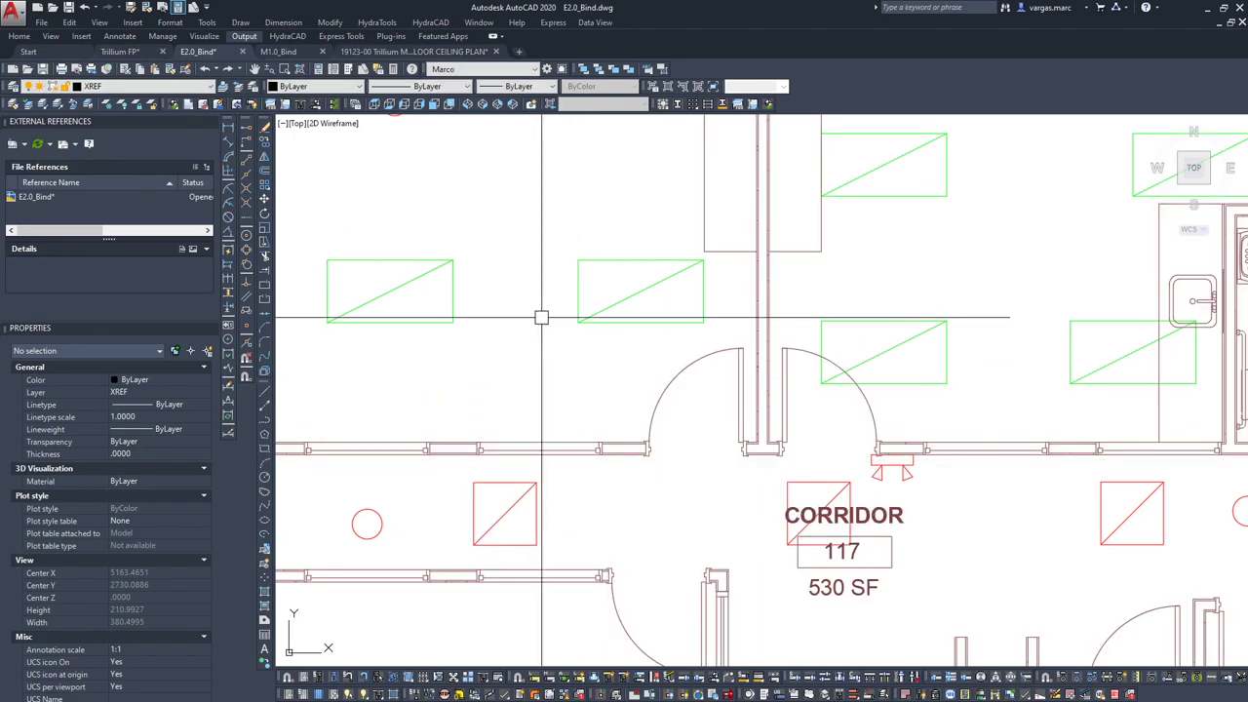
pyautogui.click(878, 468)
pyautogui.press('Escape')
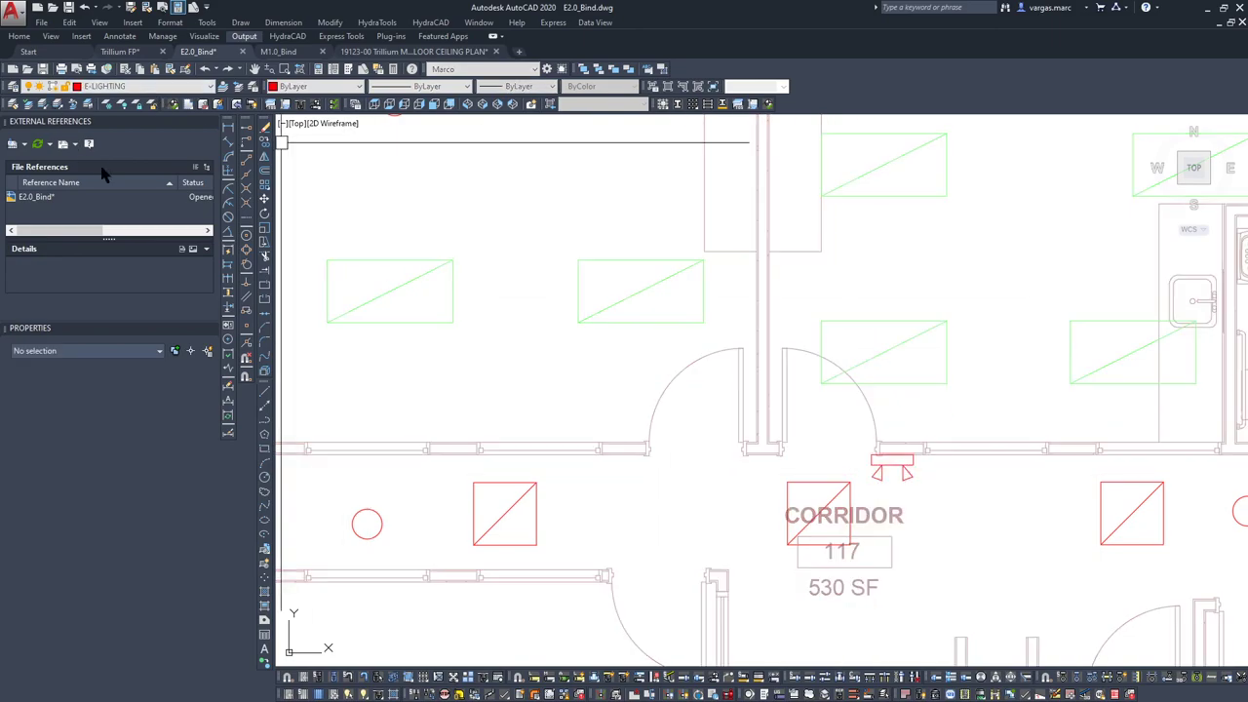
# Check the gym, corridor and classrooms for remaining switch symbols.
pyautogui.scroll(-5, 825, 390)
pyautogui.scroll(4, 675, 425)
pyautogui.click(702, 407)
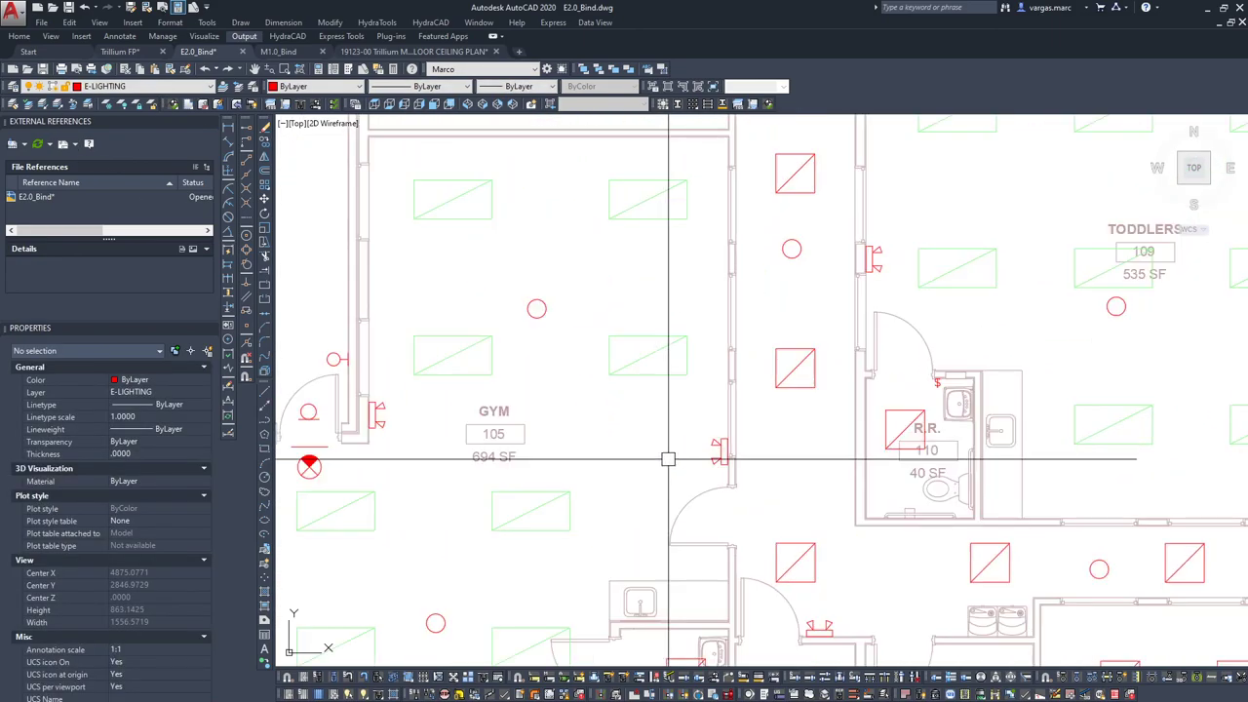
pyautogui.scroll(-3, 743, 404)
pyautogui.moveTo(794, 390)
pyautogui.mouseDown(button='middle')
pyautogui.moveTo(813, 380)
pyautogui.moveTo(955, 412)
pyautogui.moveTo(807, 482)
pyautogui.mouseUp(button='middle')
pyautogui.scroll(-6, 804, 419)
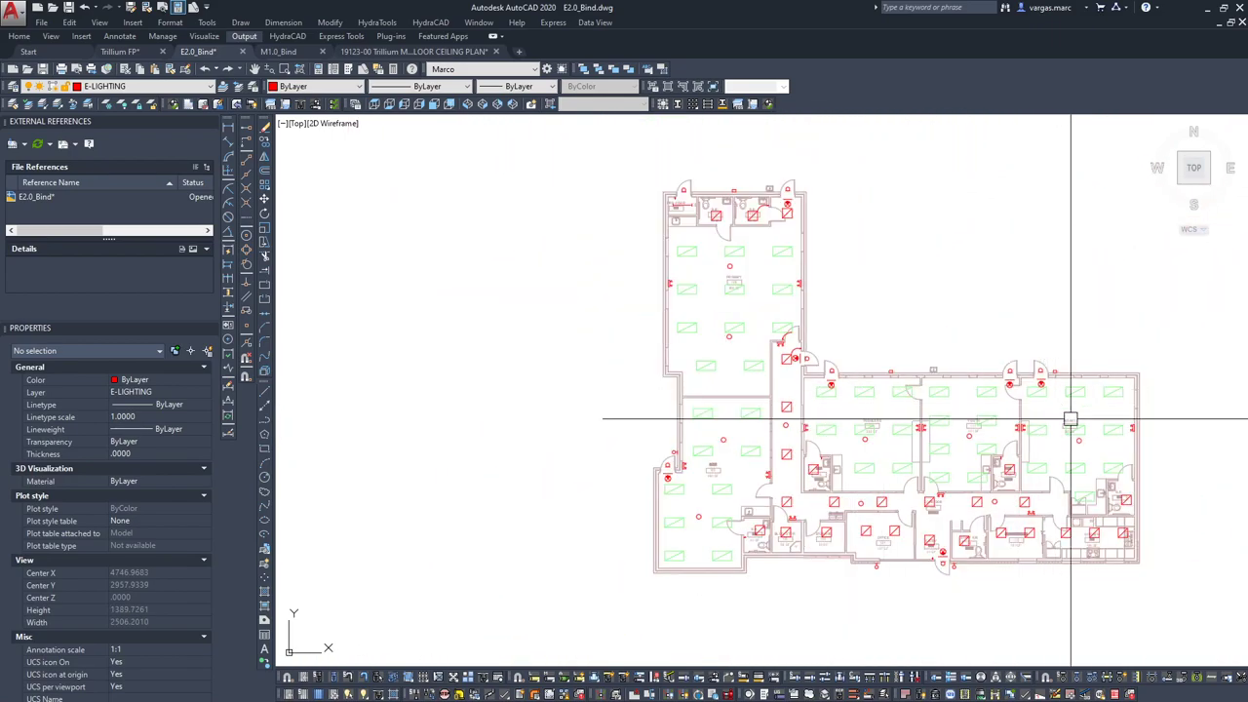
pyautogui.scroll(3, 1060, 401)
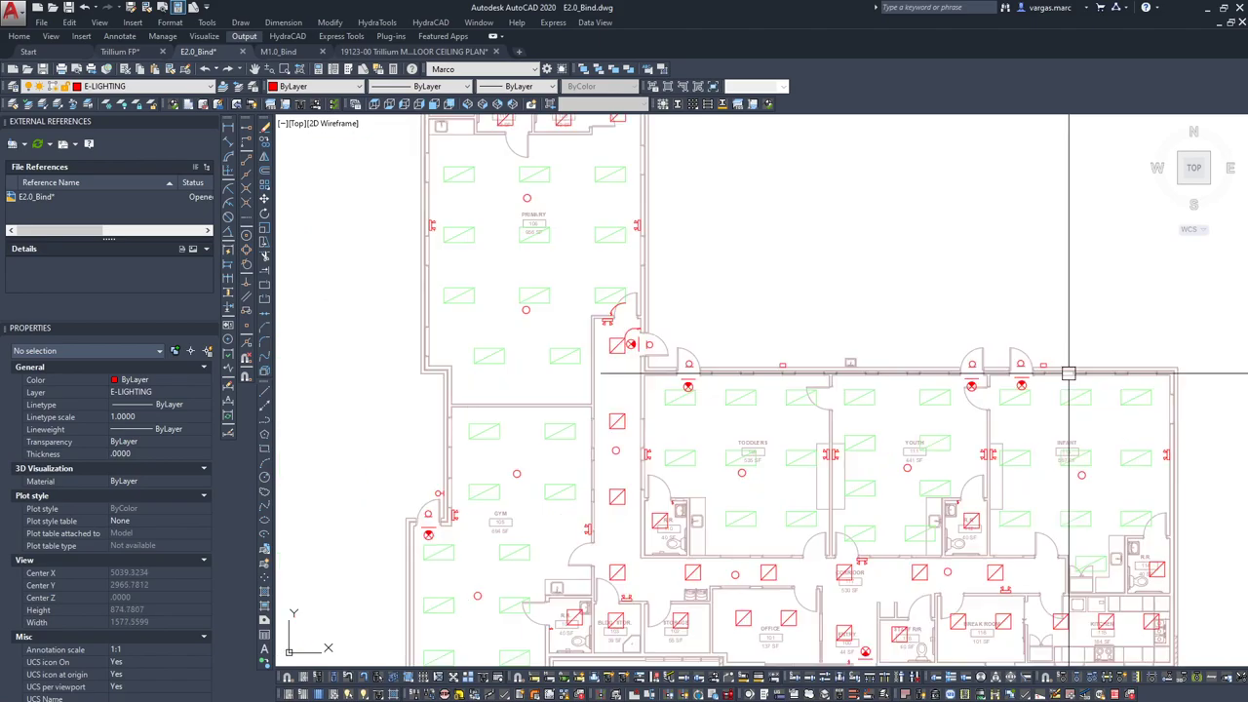
# Erase the switch symbol at the door of restroom 104.
pyautogui.moveTo(635, 244)
pyautogui.mouseDown(button='middle')
pyautogui.moveTo(654, 168)
pyautogui.moveTo(596, 177)
pyautogui.mouseUp(button='middle')
pyautogui.scroll(7, 497, 546)
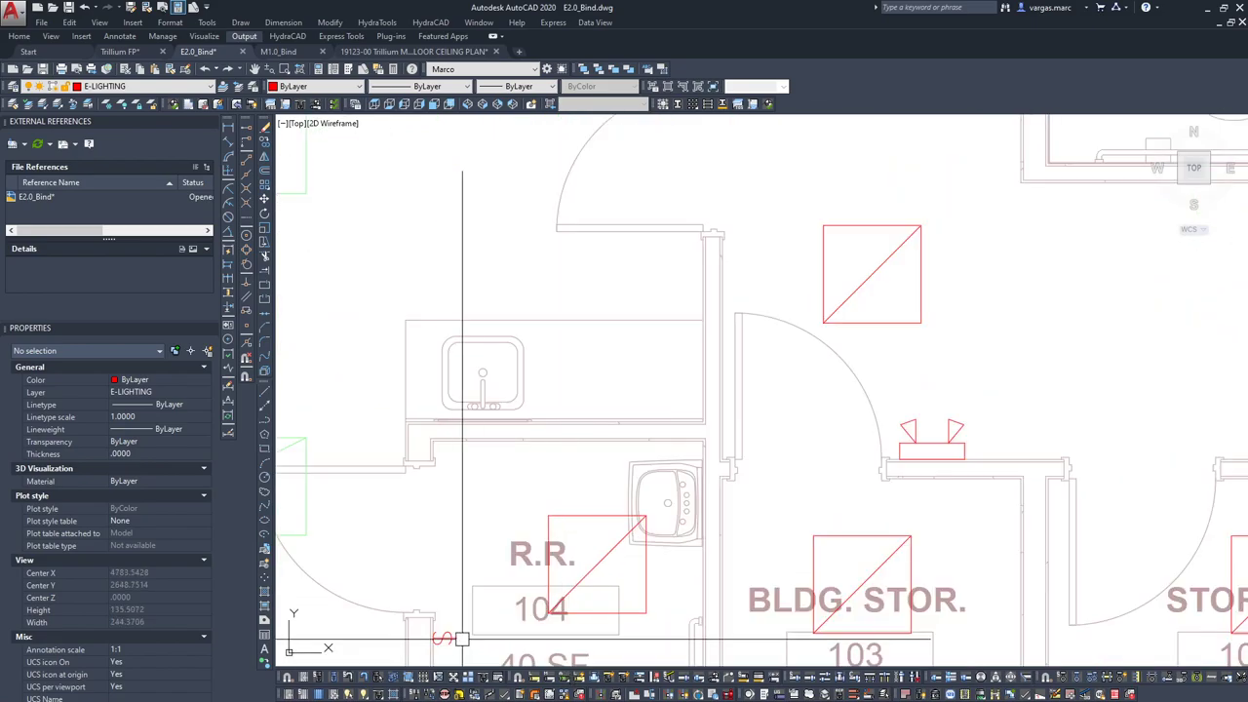
pyautogui.click(441, 637)
pyautogui.press('Escape')
# Erase leftover switch symbols and wiring arcs along the corridor up to the Primary room door.
pyautogui.scroll(-8, 727, 328)
pyautogui.moveTo(727, 329)
pyautogui.mouseDown(button='middle')
pyautogui.moveTo(626, 393)
pyautogui.moveTo(500, 430)
pyautogui.mouseUp(button='middle')
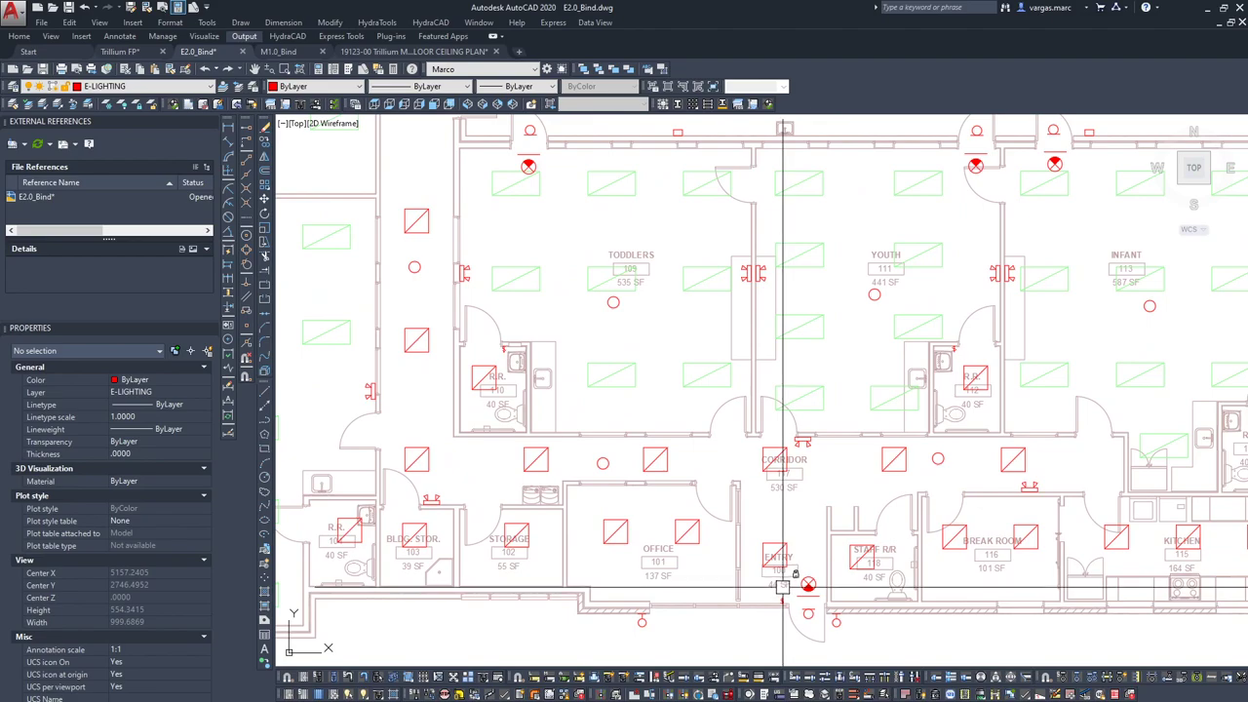
pyautogui.moveTo(1069, 416); pyautogui.dragTo(688, 462, button='middle')
pyautogui.moveTo(519, 324)
pyautogui.mouseDown(button='middle')
pyautogui.moveTo(900, 296)
pyautogui.moveTo(994, 323)
pyautogui.moveTo(1050, 382)
pyautogui.mouseUp(button='middle')
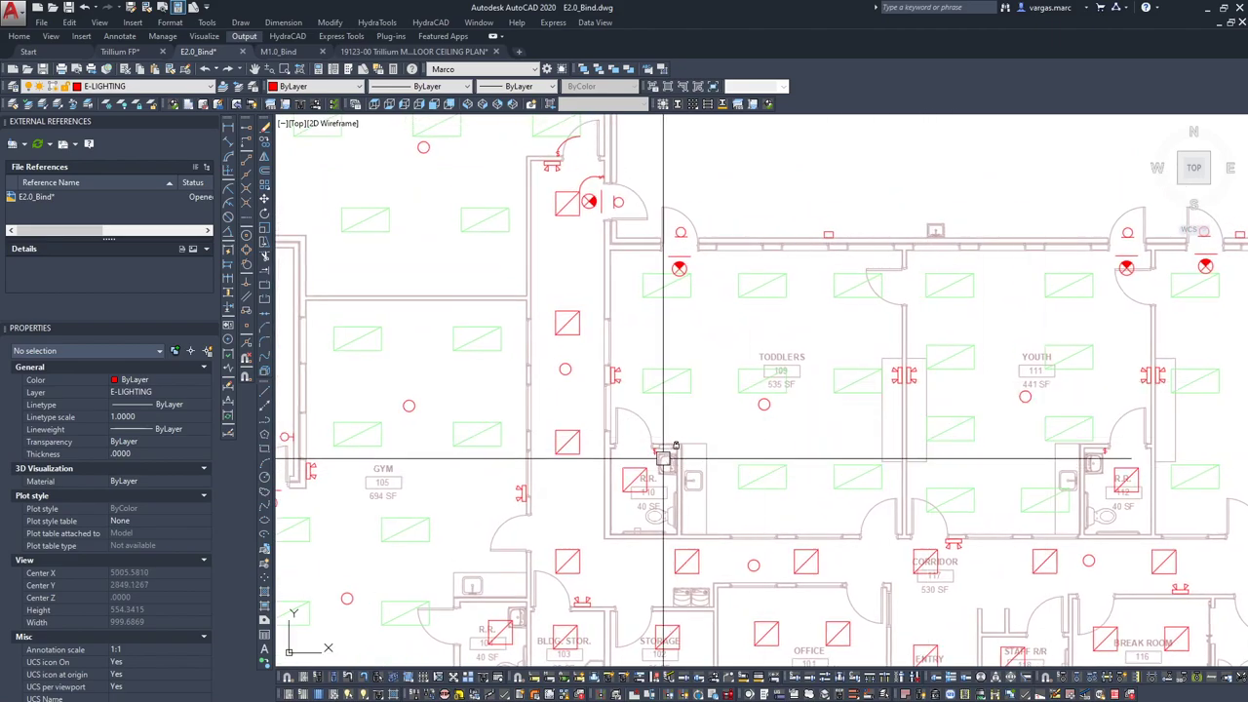
pyautogui.moveTo(586, 225); pyautogui.dragTo(714, 439, button='middle')
pyautogui.click(682, 328)
pyautogui.press('Escape')
# Erase the switch symbol and its wiring arc in restroom 120.
pyautogui.moveTo(432, 204); pyautogui.dragTo(551, 447, button='middle')
pyautogui.scroll(6, 751, 234)
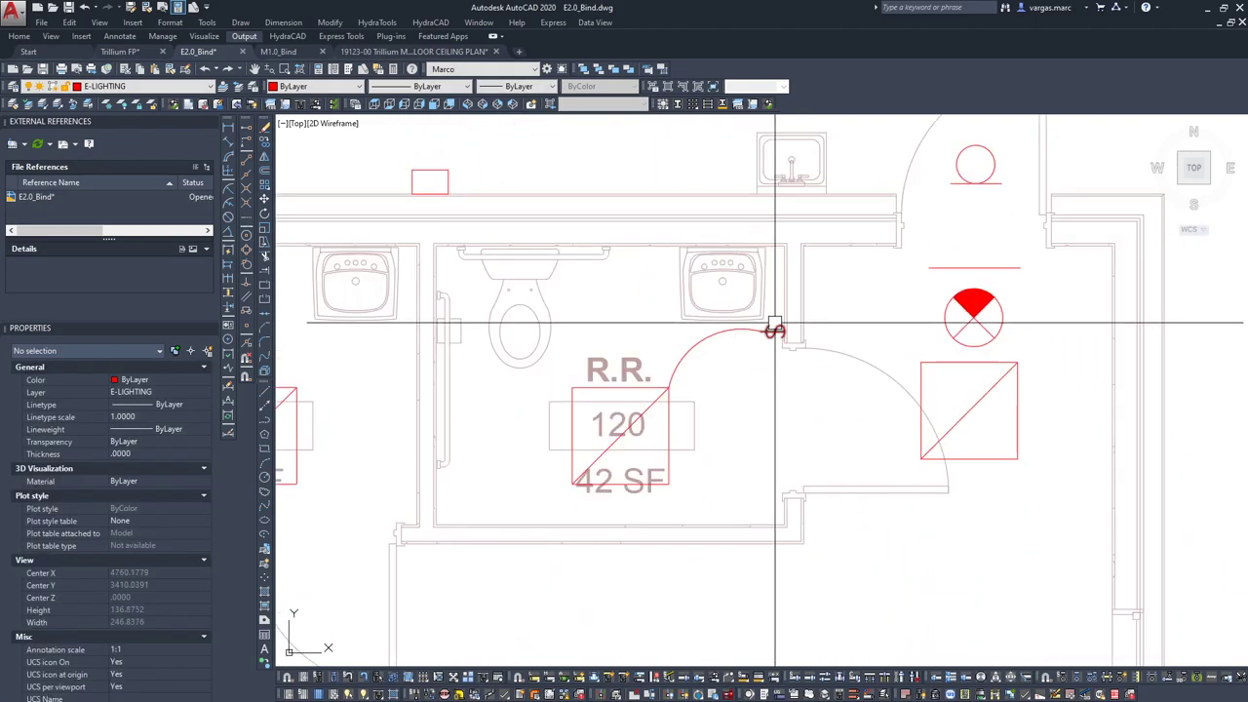
pyautogui.scroll(-8, 751, 410)
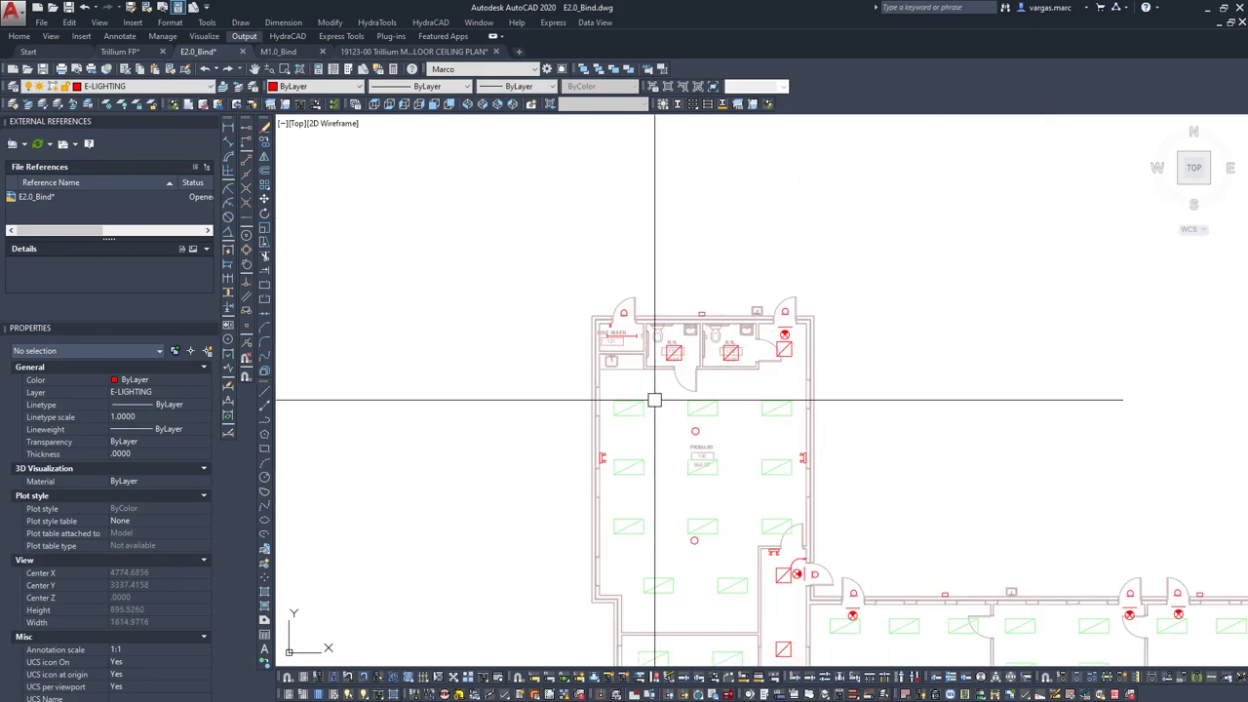
pyautogui.scroll(6, 549, 248)
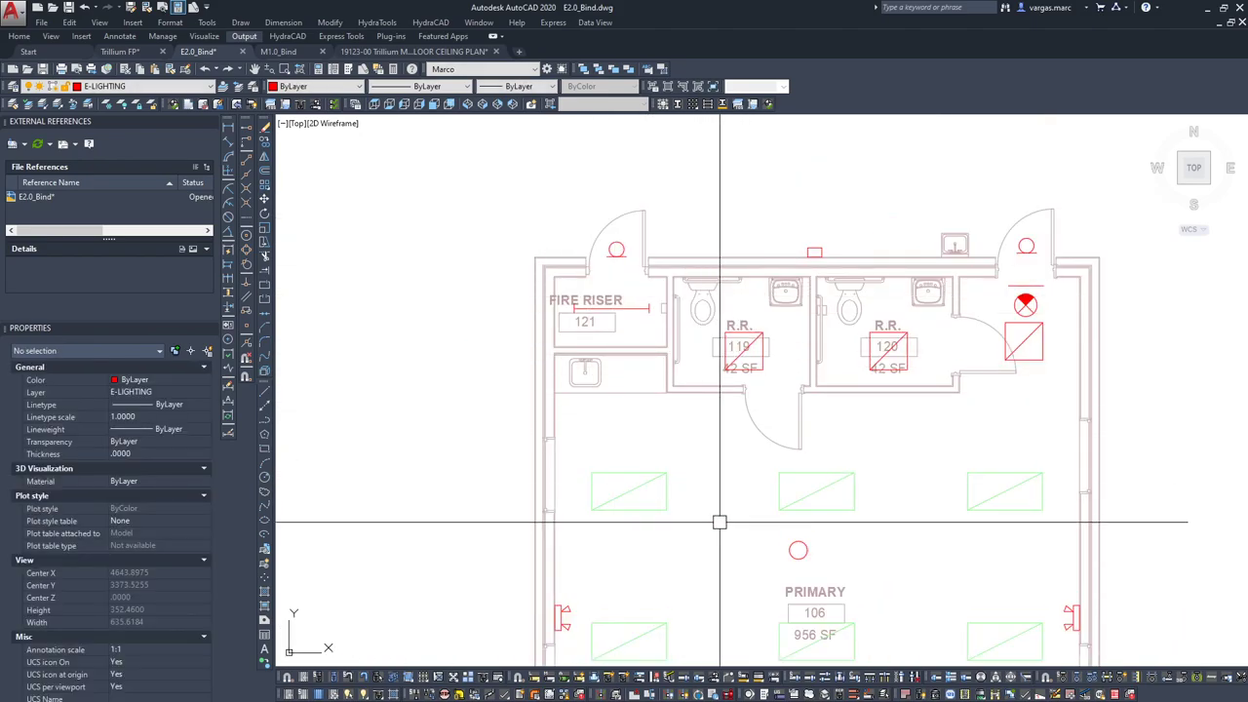
# Check the whole lighting plan once more for leftover switches and wiring arcs.
pyautogui.scroll(-4, 718, 518)
pyautogui.moveTo(719, 518); pyautogui.dragTo(654, 209, button='middle')
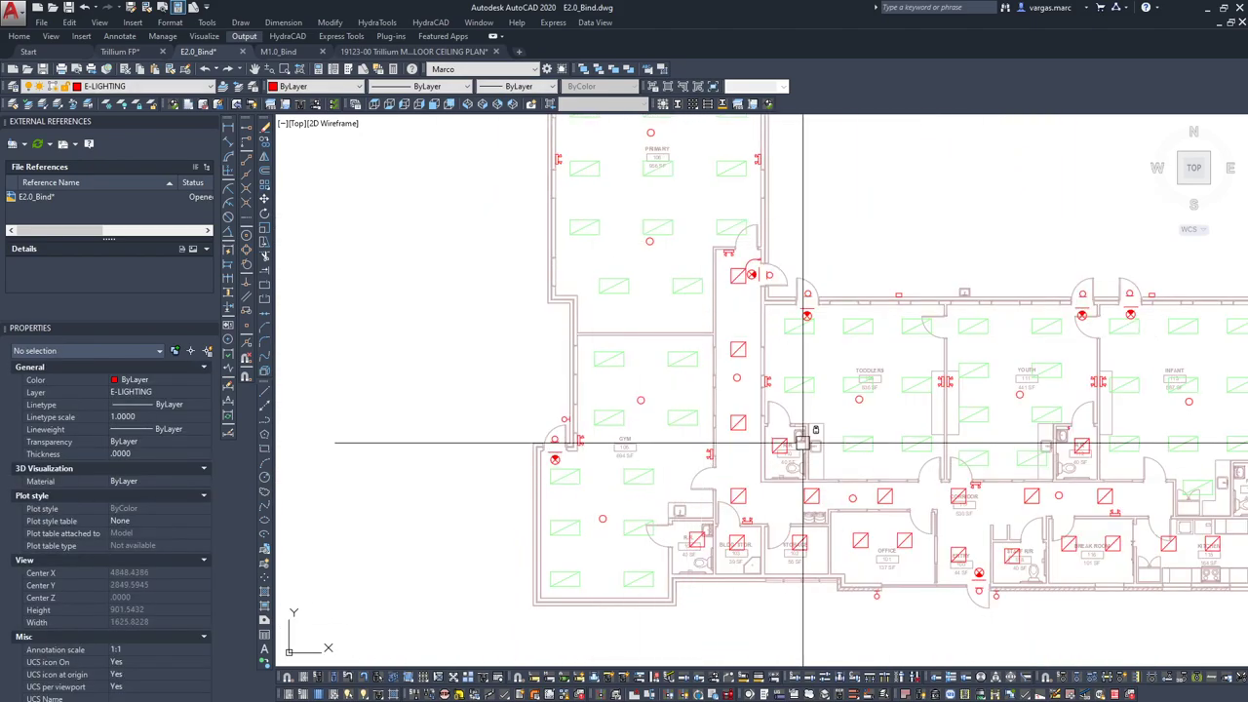
pyautogui.moveTo(1011, 370); pyautogui.dragTo(849, 380, button='middle')
pyautogui.scroll(-3, 691, 189)
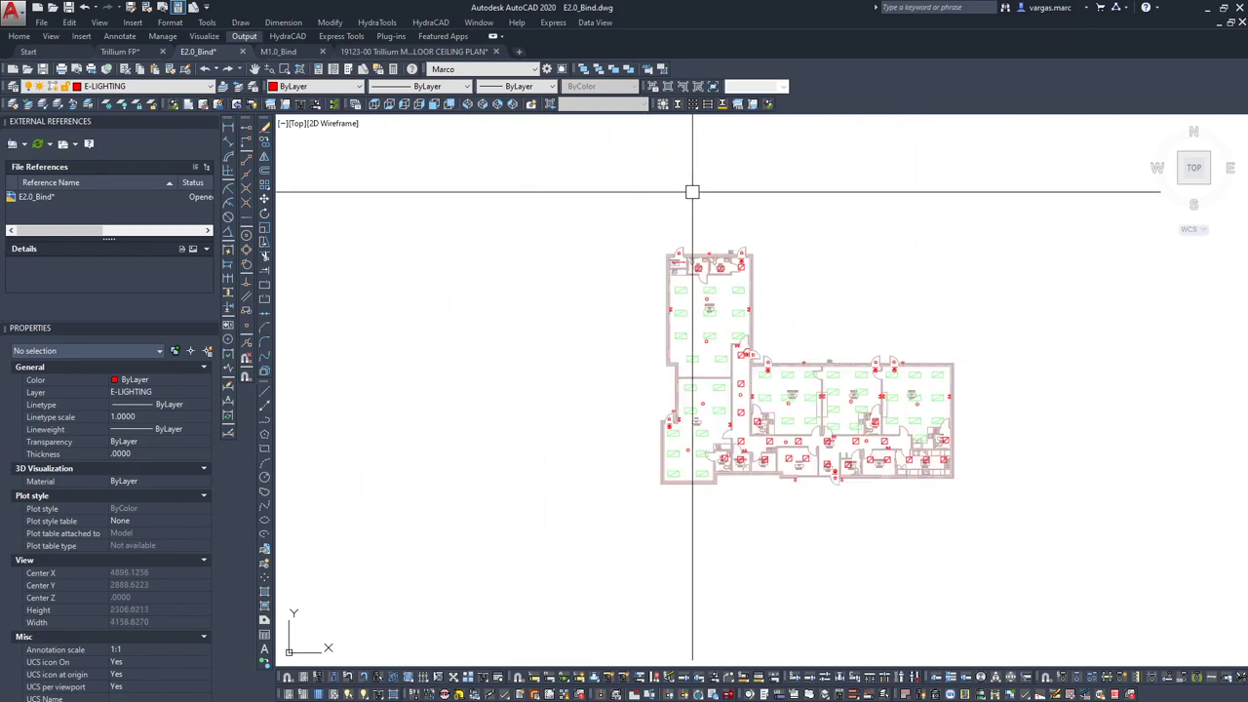
pyautogui.scroll(-2, 416, 231)
pyautogui.scroll(-1, 324, 174)
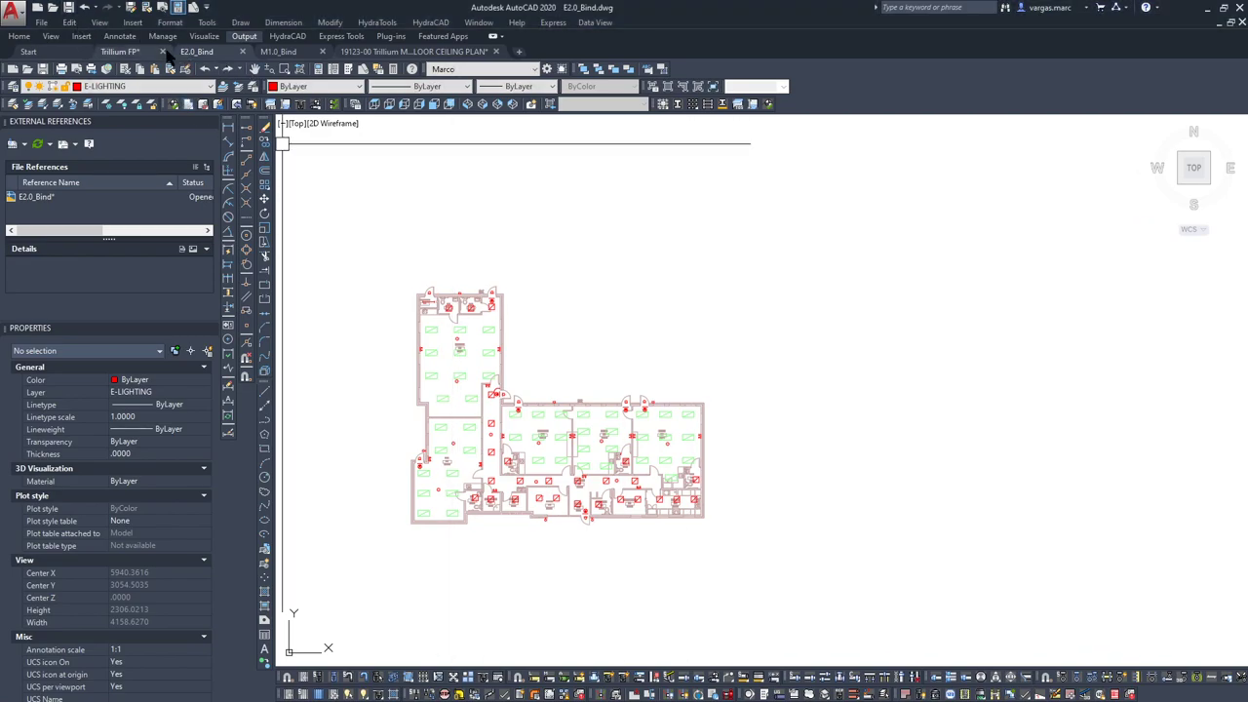
# Switch to the Trillium FP drawing and inspect the overlaid lights and ductwork in the Toddlers room.
pyautogui.click(125, 53)
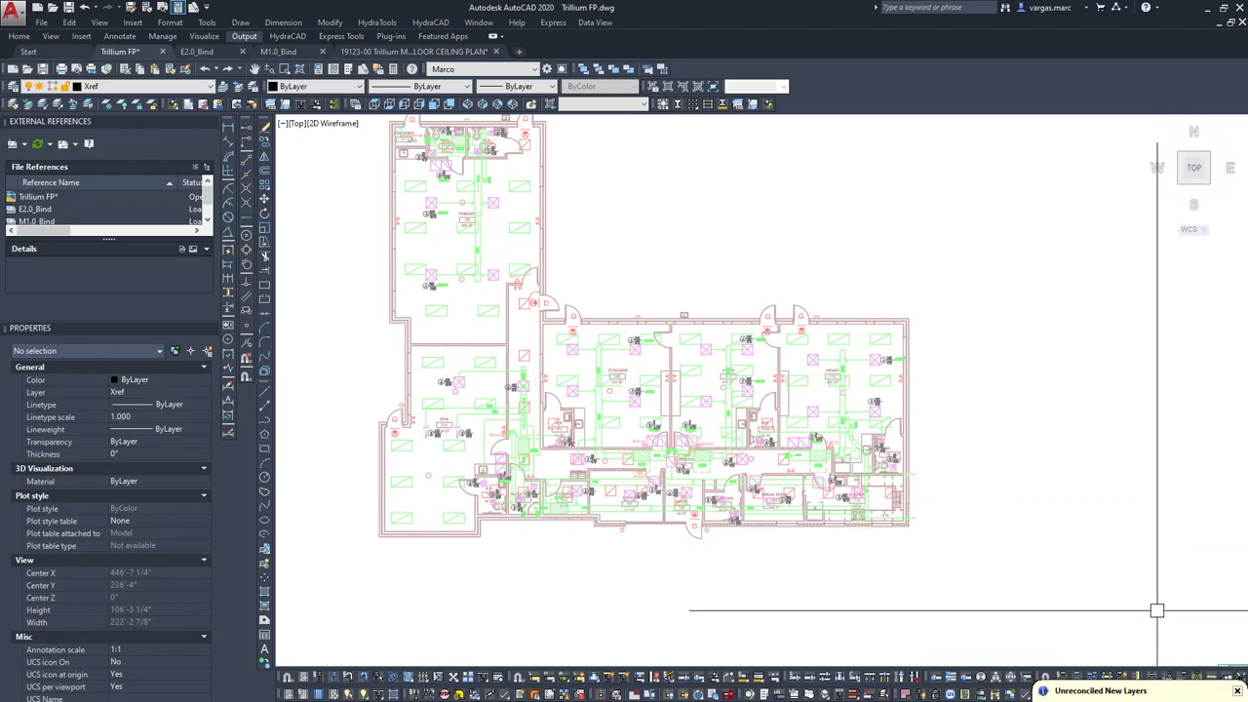
pyautogui.click(1101, 478)
pyautogui.click(1024, 390)
pyautogui.scroll(5, 617, 371)
pyautogui.moveTo(574, 362); pyautogui.dragTo(642, 340, button='middle')
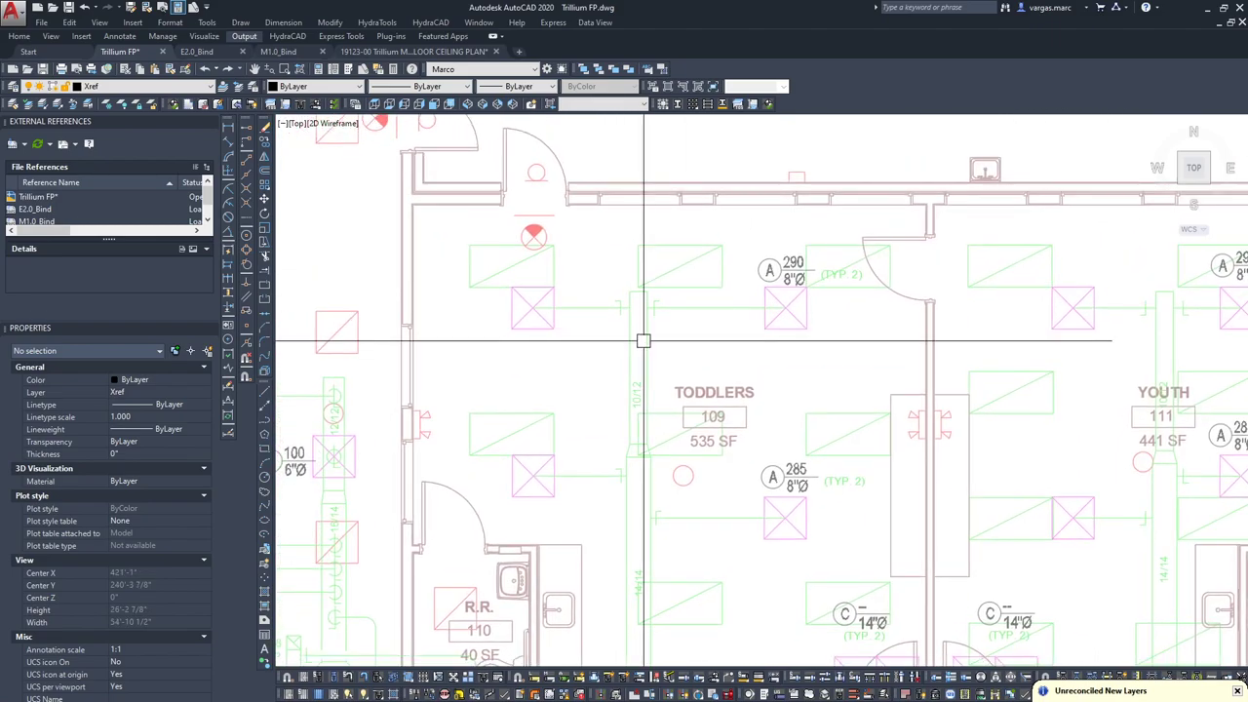
# Look at the M1.0_Bind drawing, return to Trillium FP and reload the M1.0_Bind reference.
pyautogui.click(278, 52)
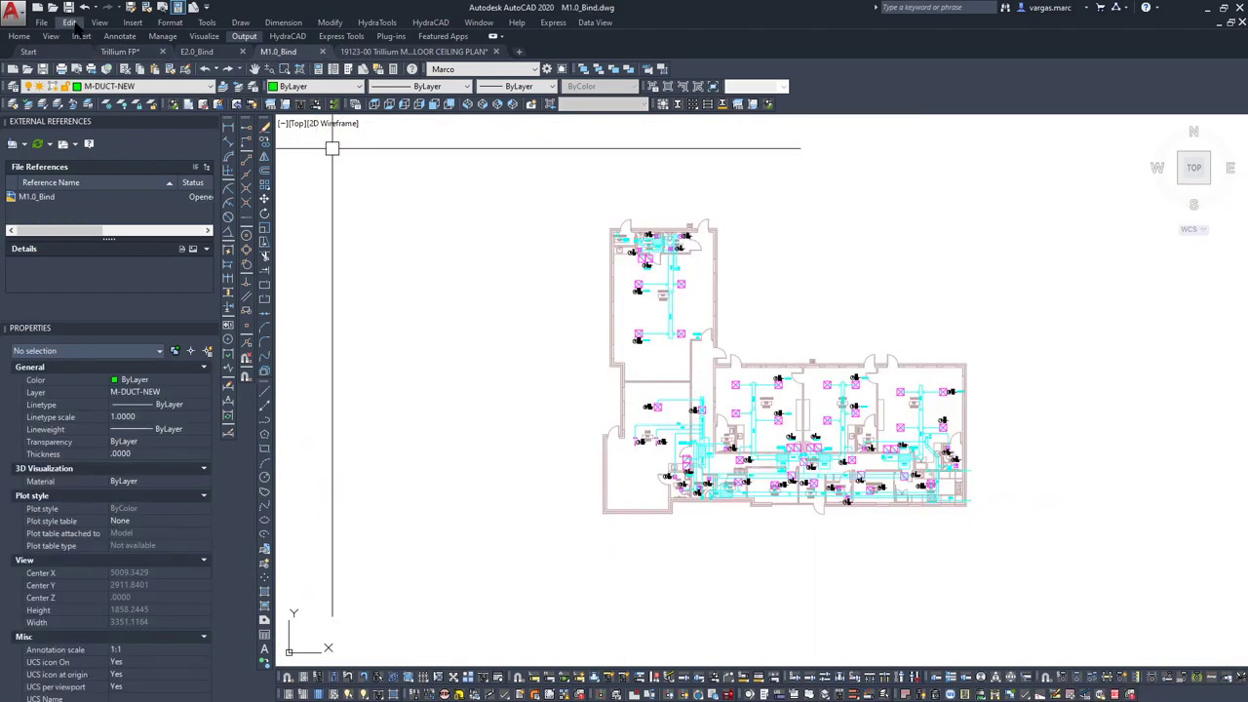
pyautogui.click(125, 52)
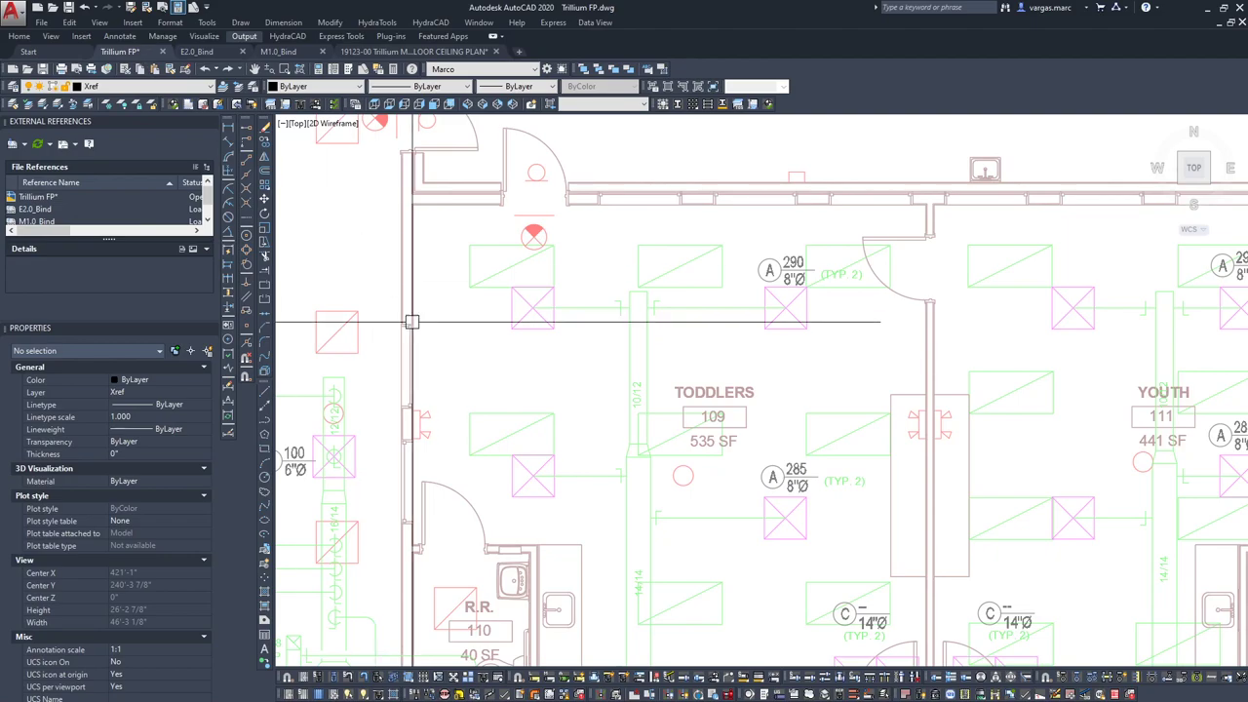
pyautogui.rightClick(58, 211)
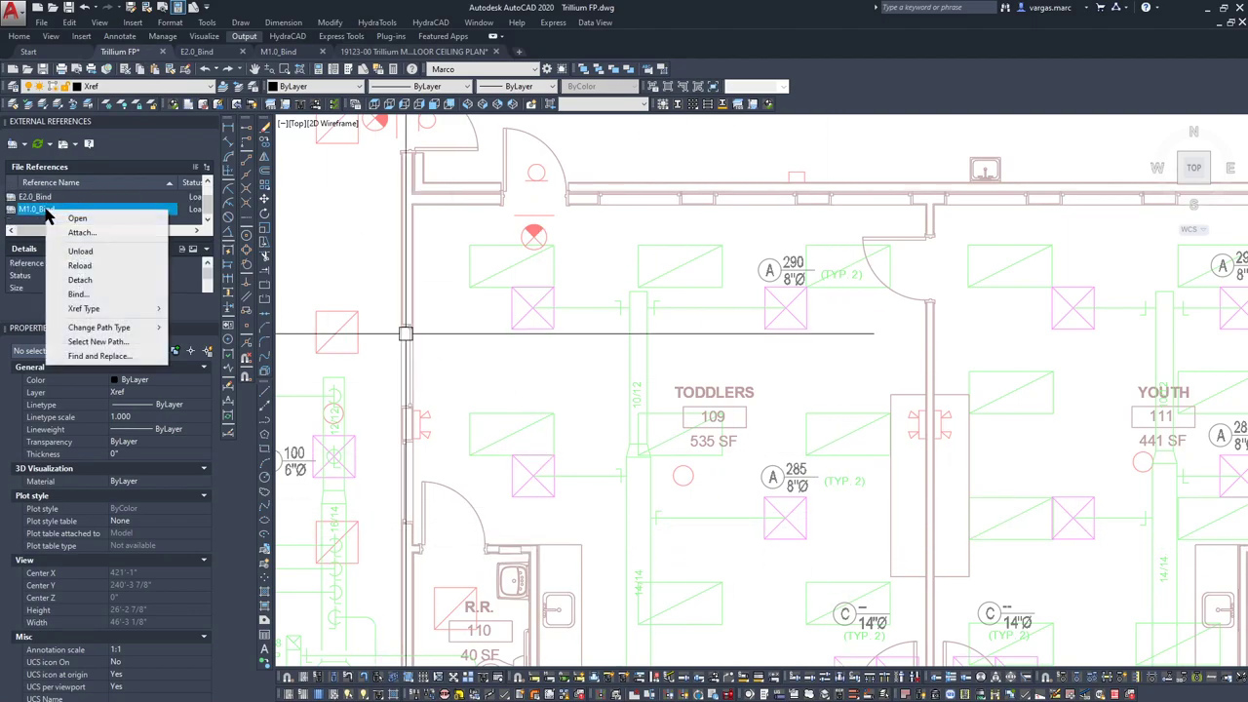
pyautogui.click(89, 265)
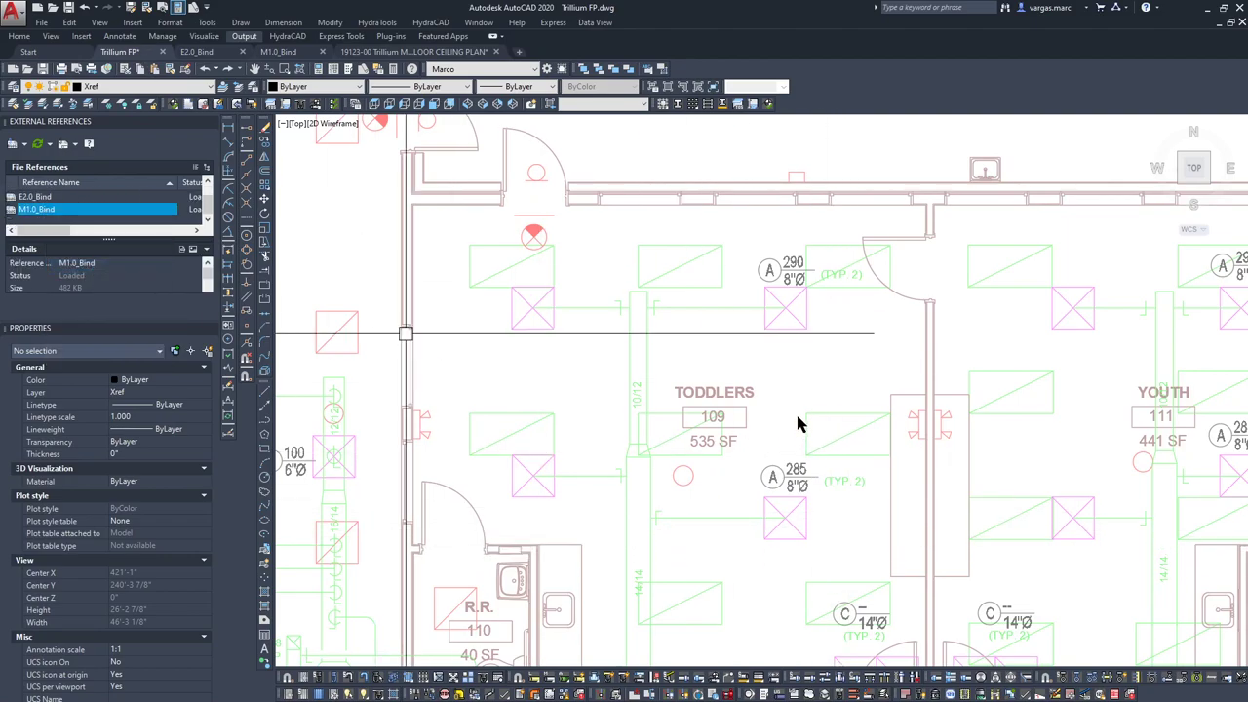
# Examine the reloaded ductwork against the light fixtures in the corridor, classrooms and gym.
pyautogui.scroll(-3, 741, 407)
pyautogui.scroll(5, 737, 482)
pyautogui.scroll(-4, 737, 483)
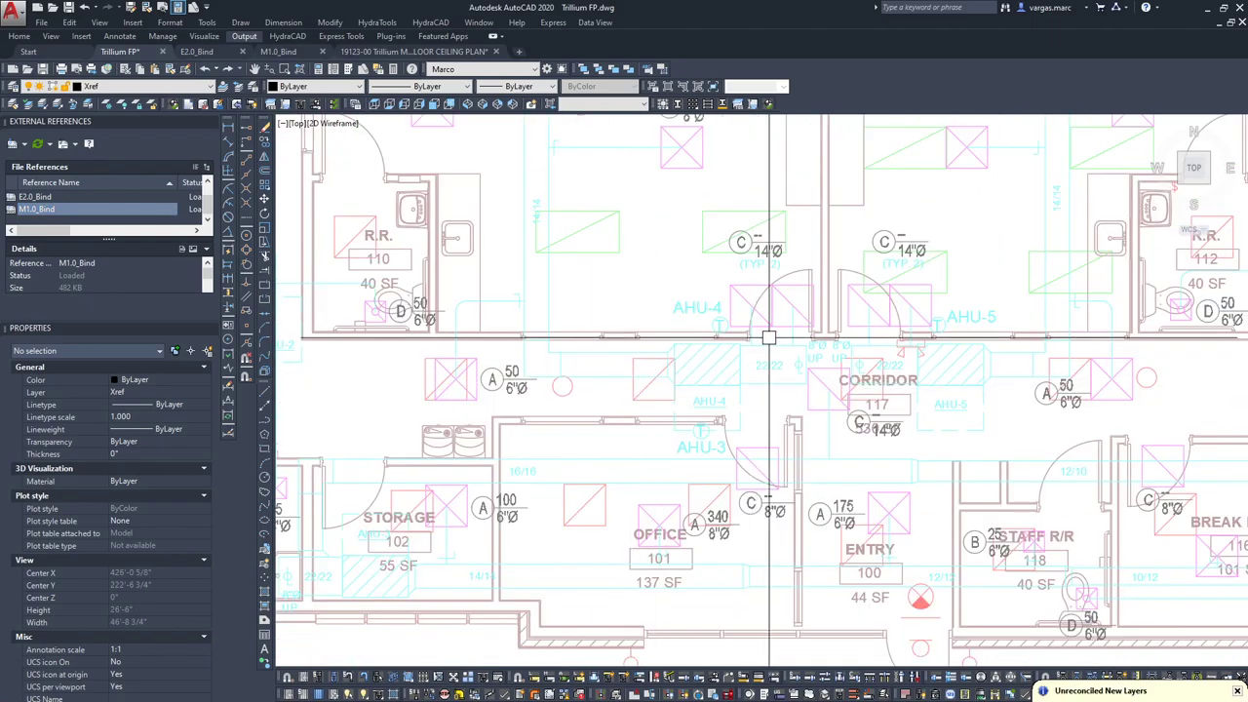
pyautogui.moveTo(627, 381); pyautogui.dragTo(811, 285, button='middle')
pyautogui.scroll(-5, 808, 290)
pyautogui.scroll(6, 718, 306)
pyautogui.scroll(-3, 691, 240)
pyautogui.moveTo(691, 240); pyautogui.dragTo(713, 280, button='middle')
pyautogui.scroll(2, 683, 297)
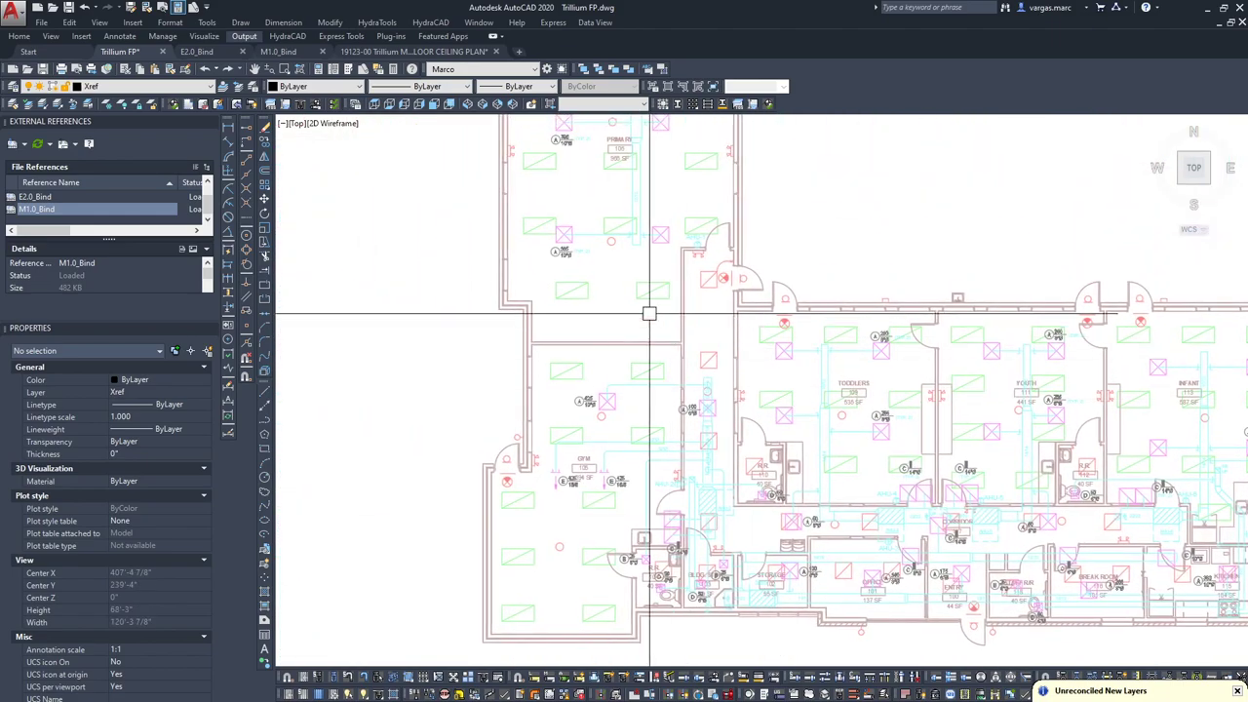
# Switch to the E2.0_Bind drawing and isolate the layer of the rectangular light fixtures.
pyautogui.click(198, 51)
pyautogui.scroll(4, 421, 349)
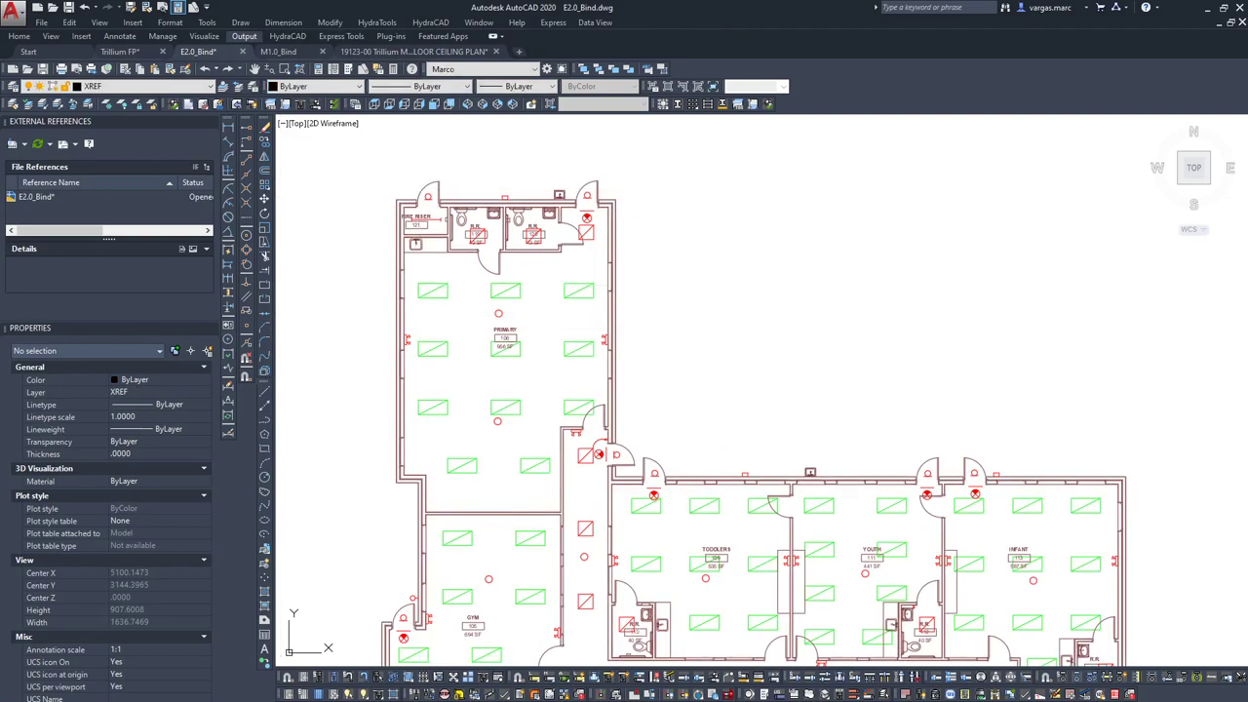
pyautogui.click(433, 290)
pyautogui.scroll(-3, 301, 186)
# Set the color of all rectangular light fixtures in the plan to Yellow.
pyautogui.click(380, 245)
pyautogui.click(925, 437)
pyautogui.scroll(-2, 398, 132)
pyautogui.click(346, 87)
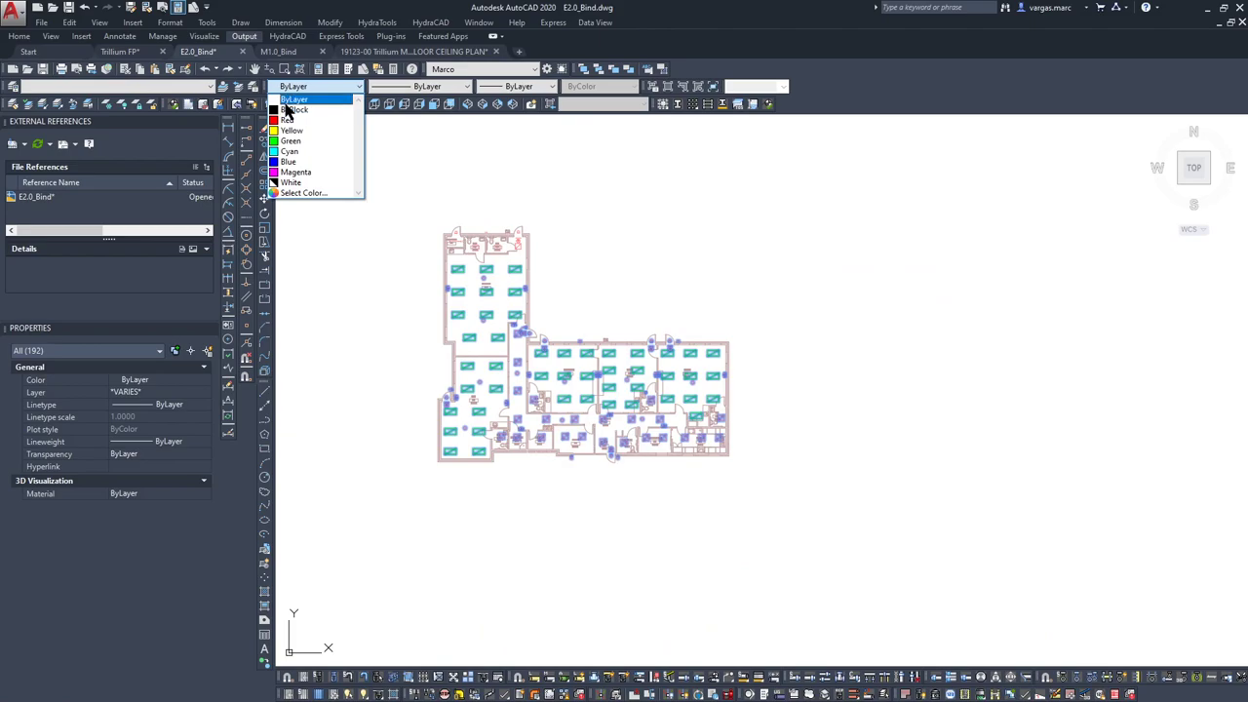
pyautogui.click(301, 129)
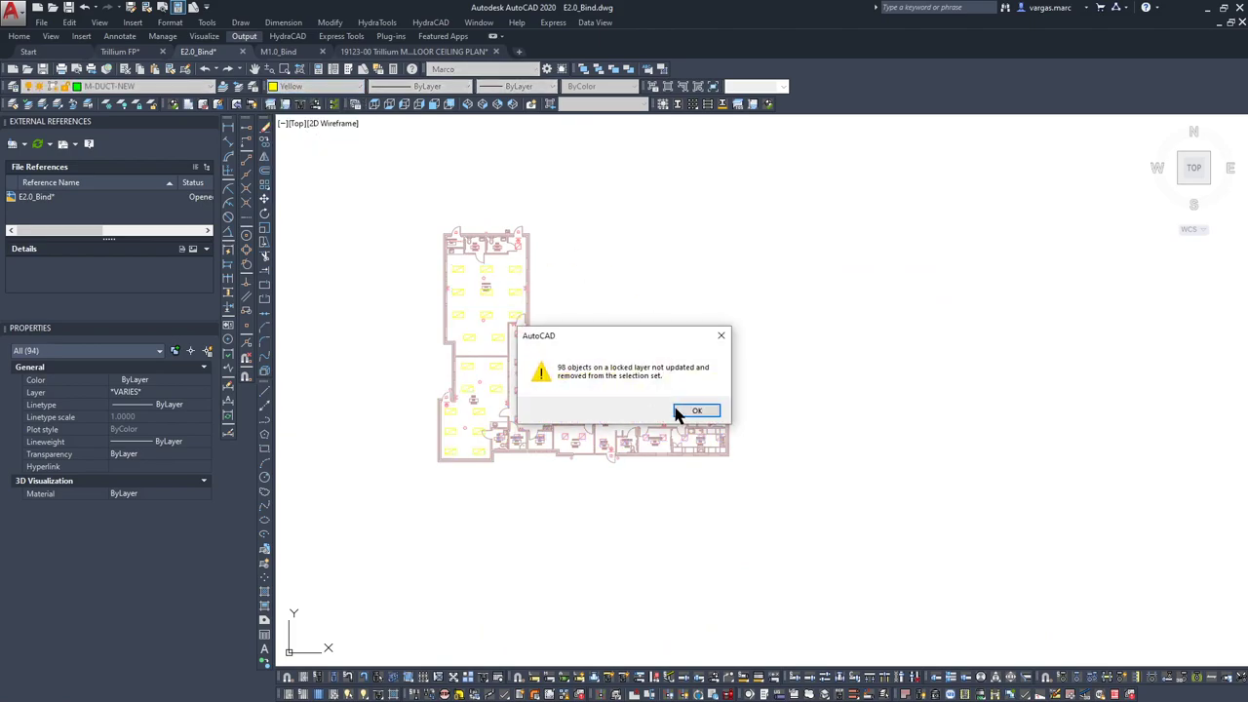
pyautogui.click(673, 411)
pyautogui.press('Escape')
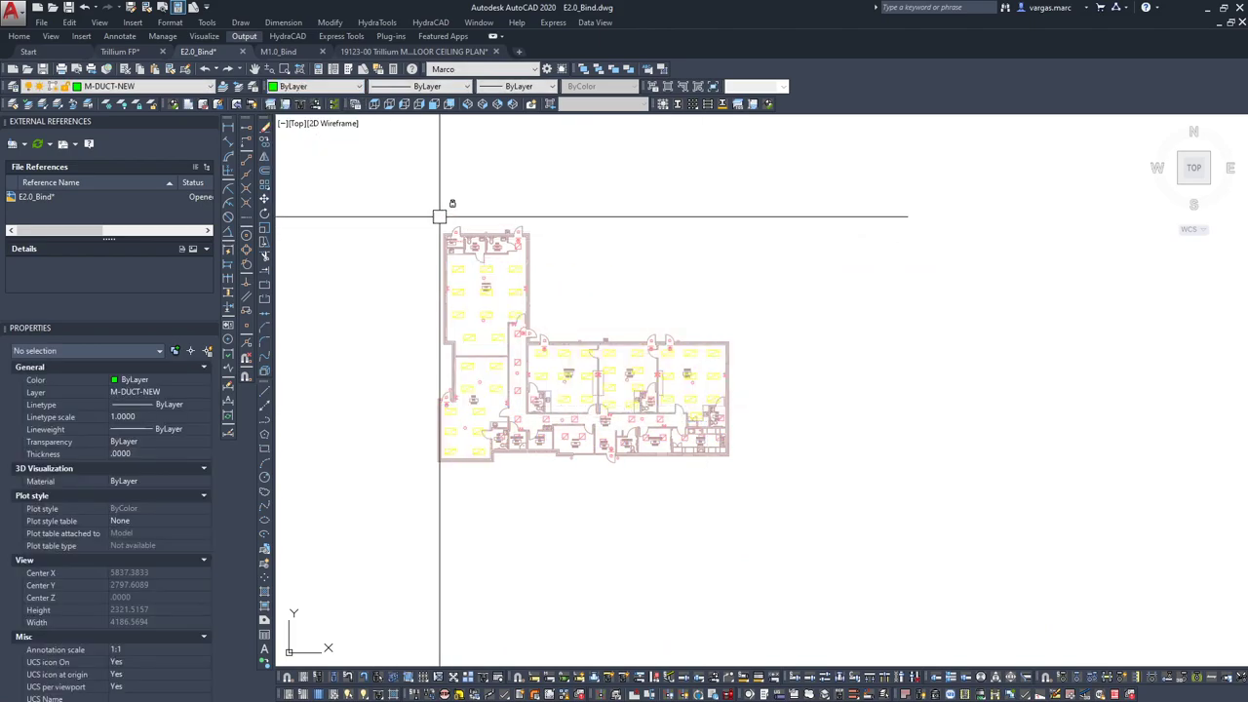
# End the layer isolation and reload the updated E2.0_Bind reference in the Trillium FP drawing.
pyautogui.click(57, 104)
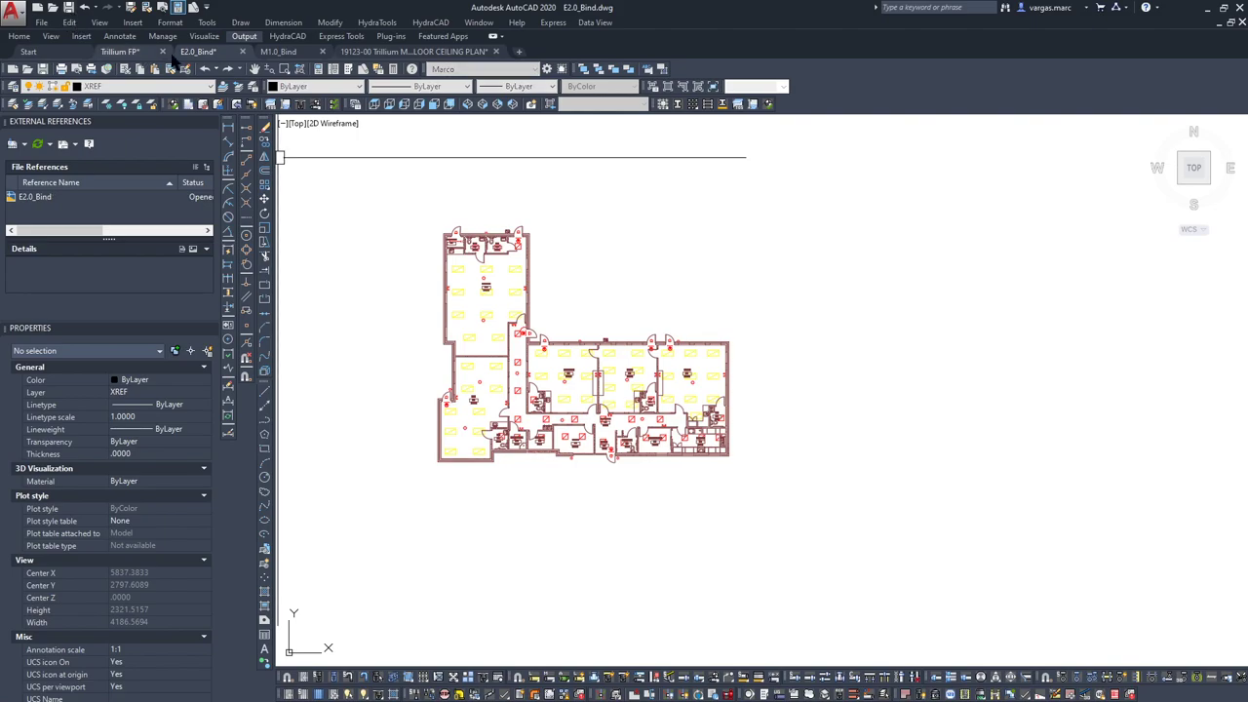
pyautogui.click(121, 52)
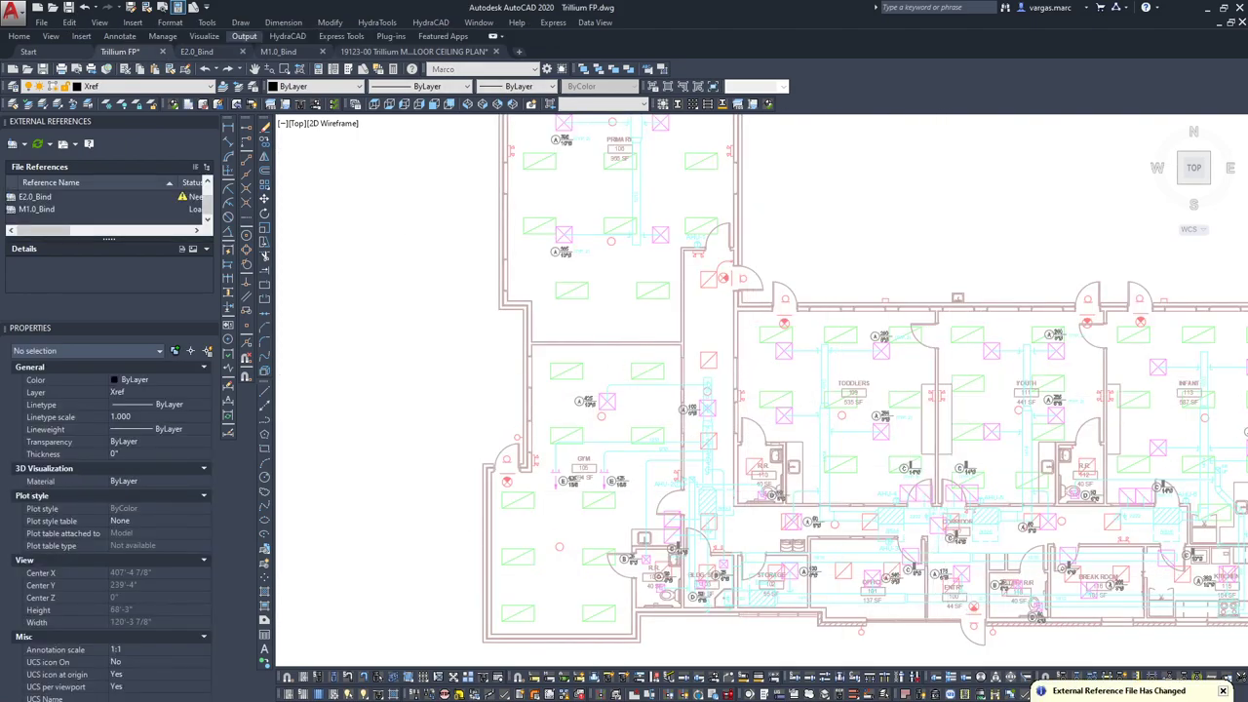
pyautogui.scroll(-5, 1044, 501)
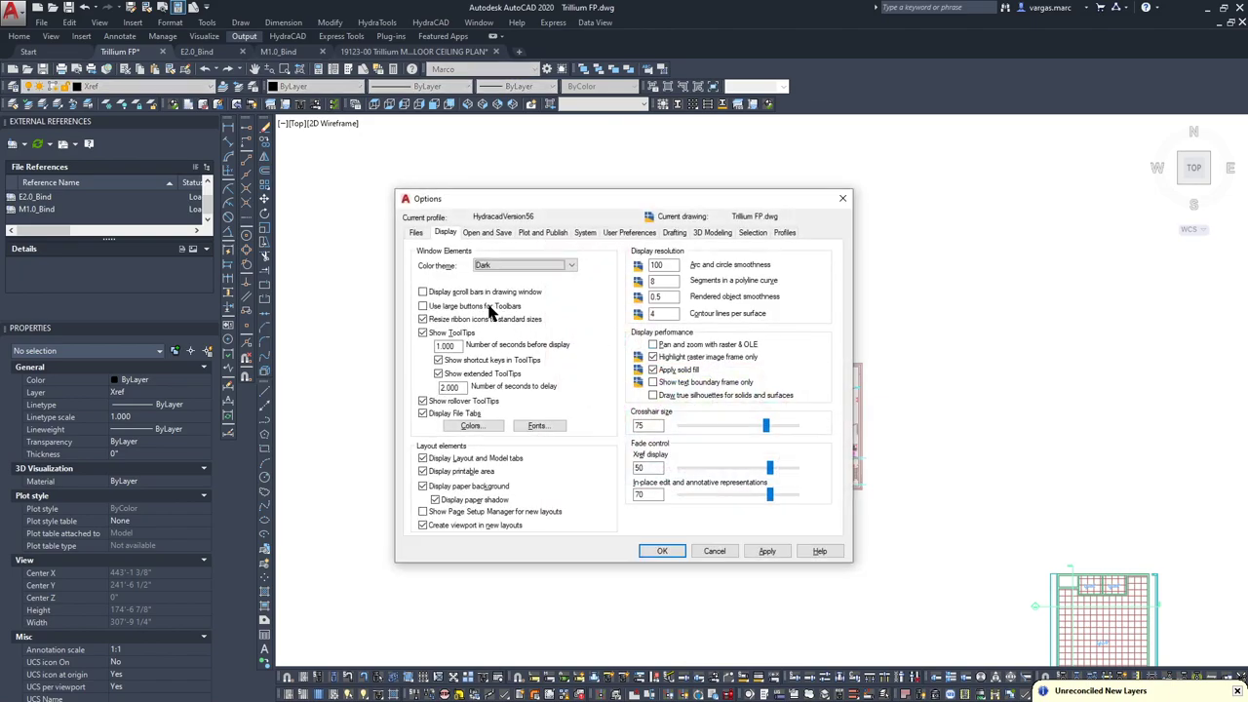
# Set the uniform background color of the 2D model space to Black in the display options.
pyautogui.click(469, 426)
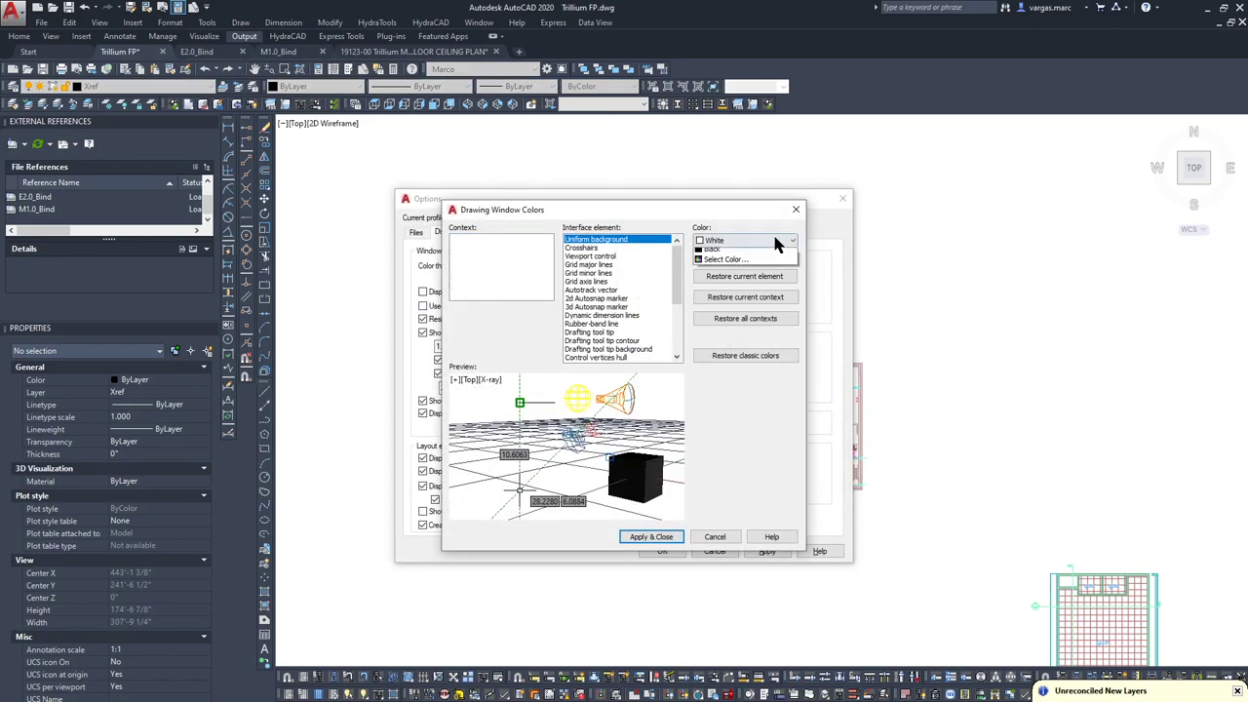
pyautogui.click(777, 241)
pyautogui.click(720, 326)
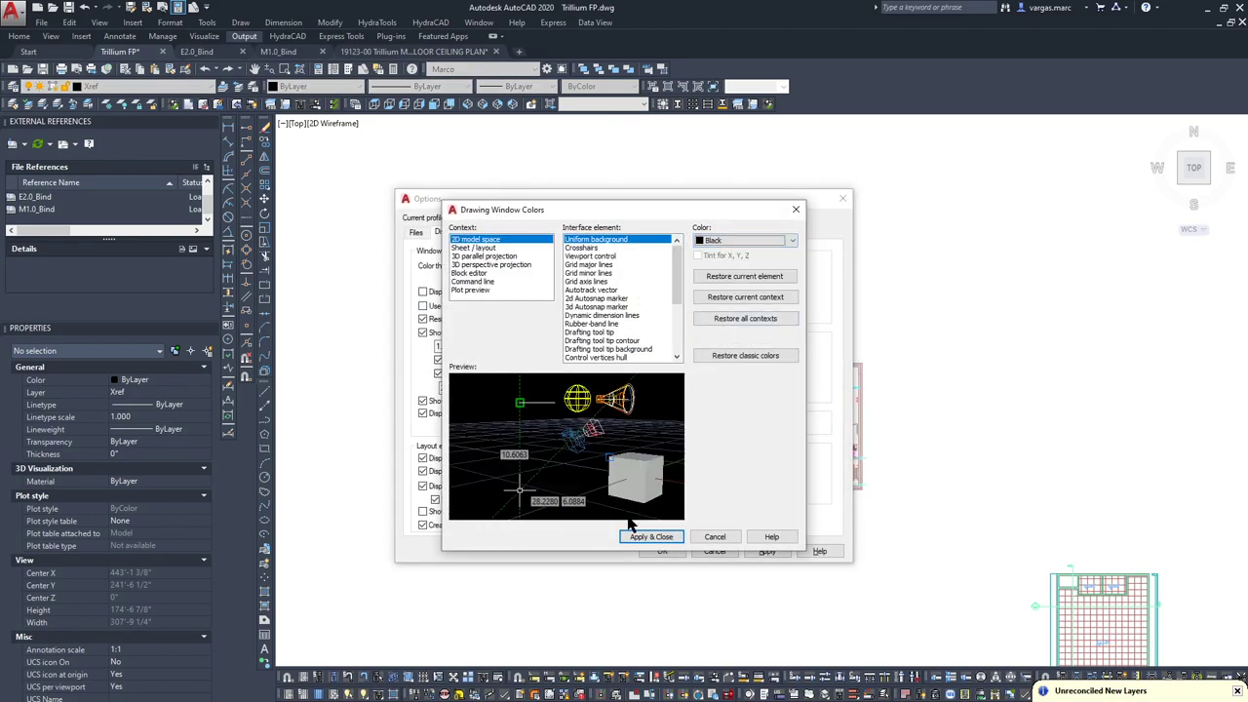
pyautogui.click(651, 536)
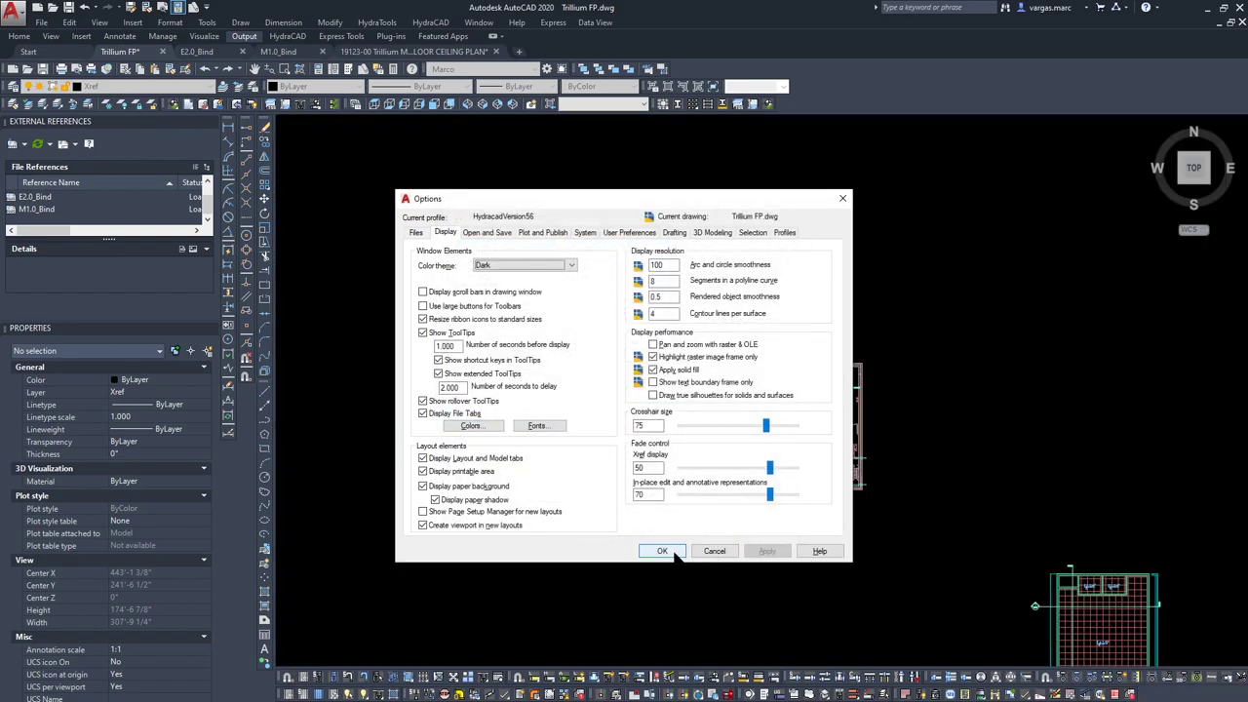
pyautogui.click(663, 552)
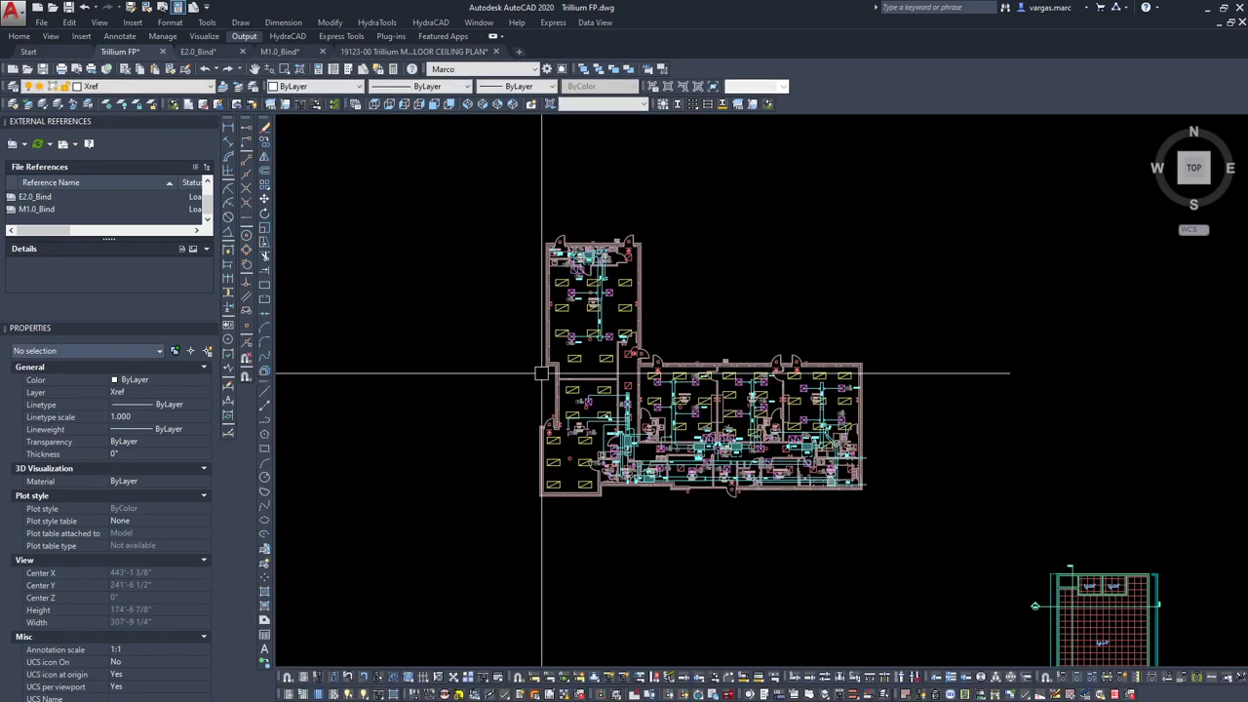
# Examine the overlaid light fixtures, diffusers and ductwork throughout the building against the dark background.
pyautogui.scroll(6, 581, 437)
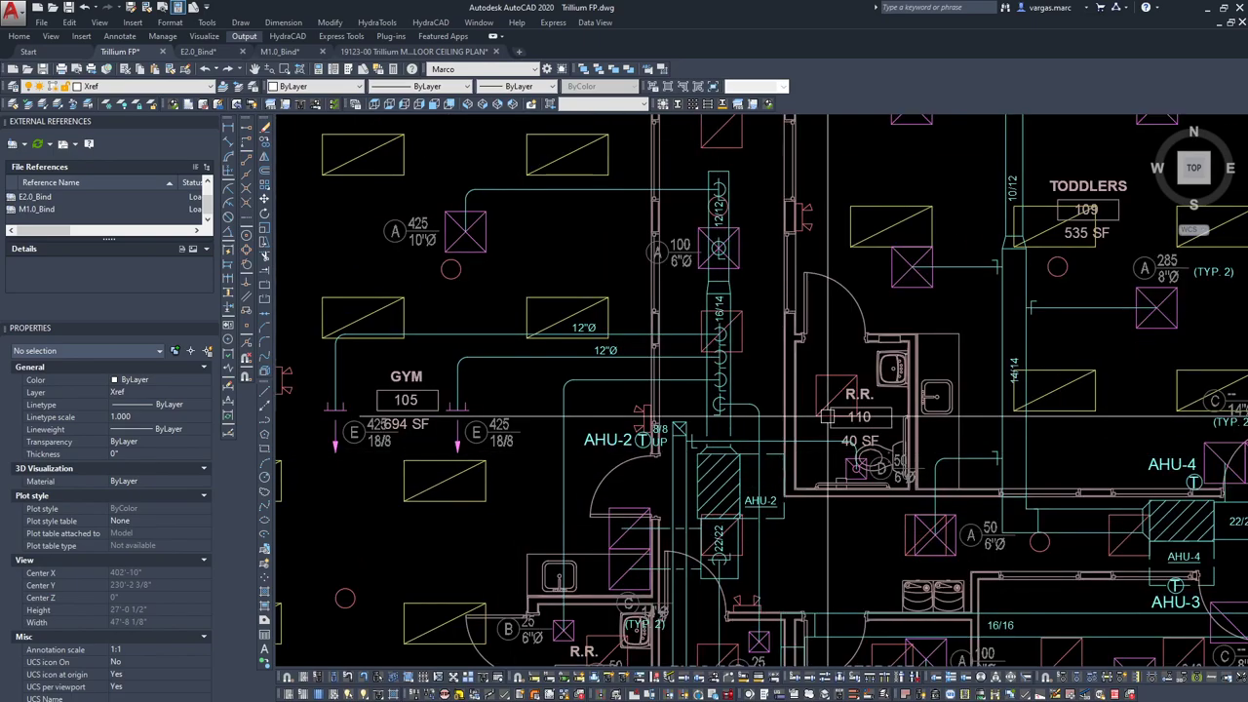
pyautogui.scroll(-4, 769, 486)
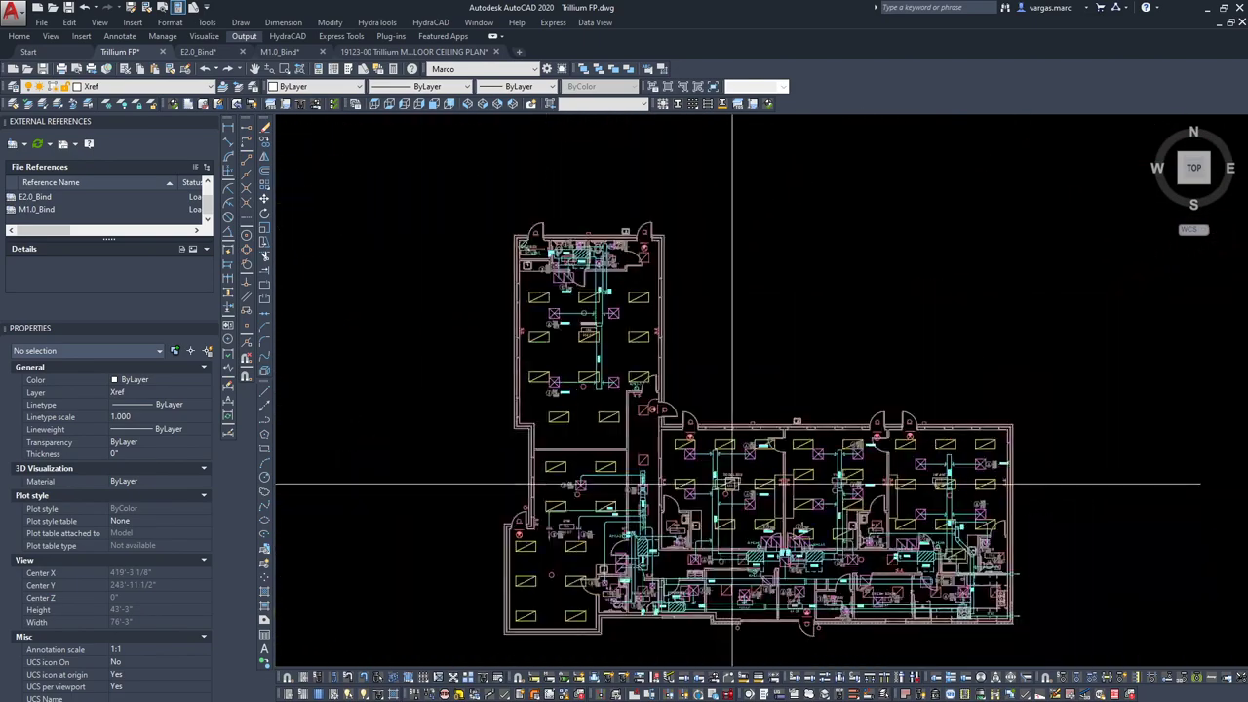
pyautogui.scroll(4, 768, 486)
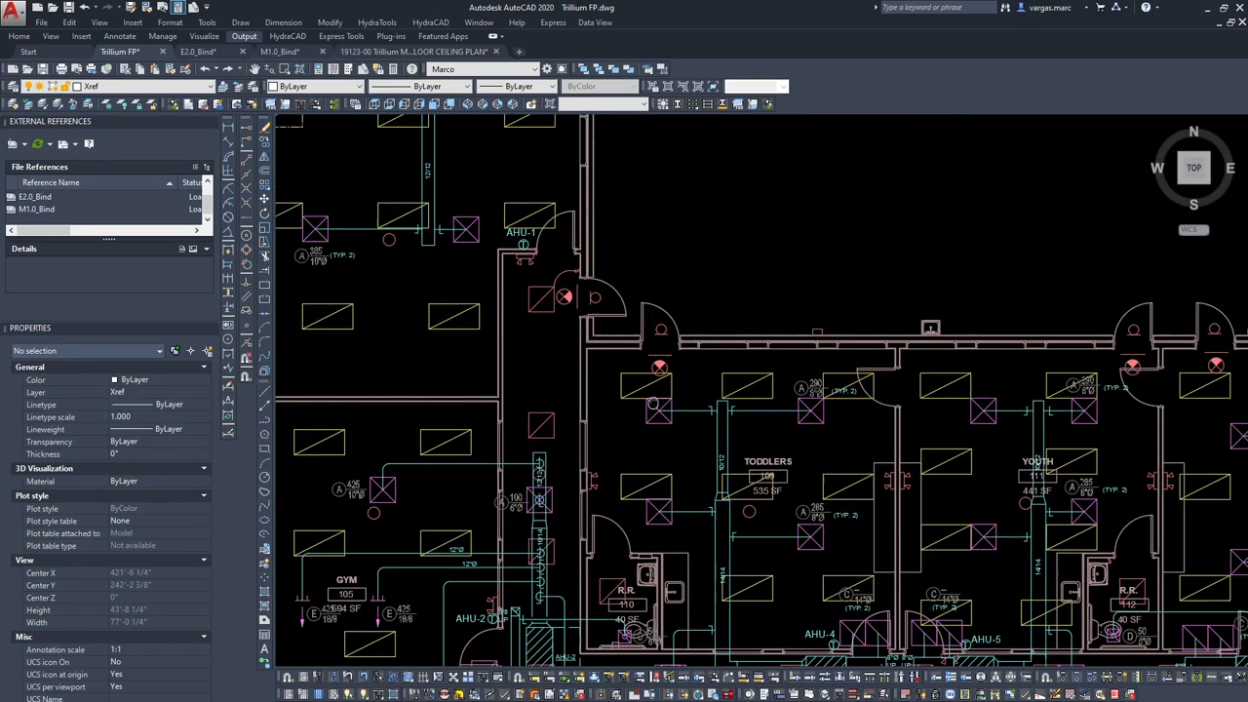
pyautogui.scroll(-4, 663, 380)
pyautogui.scroll(8, 430, 292)
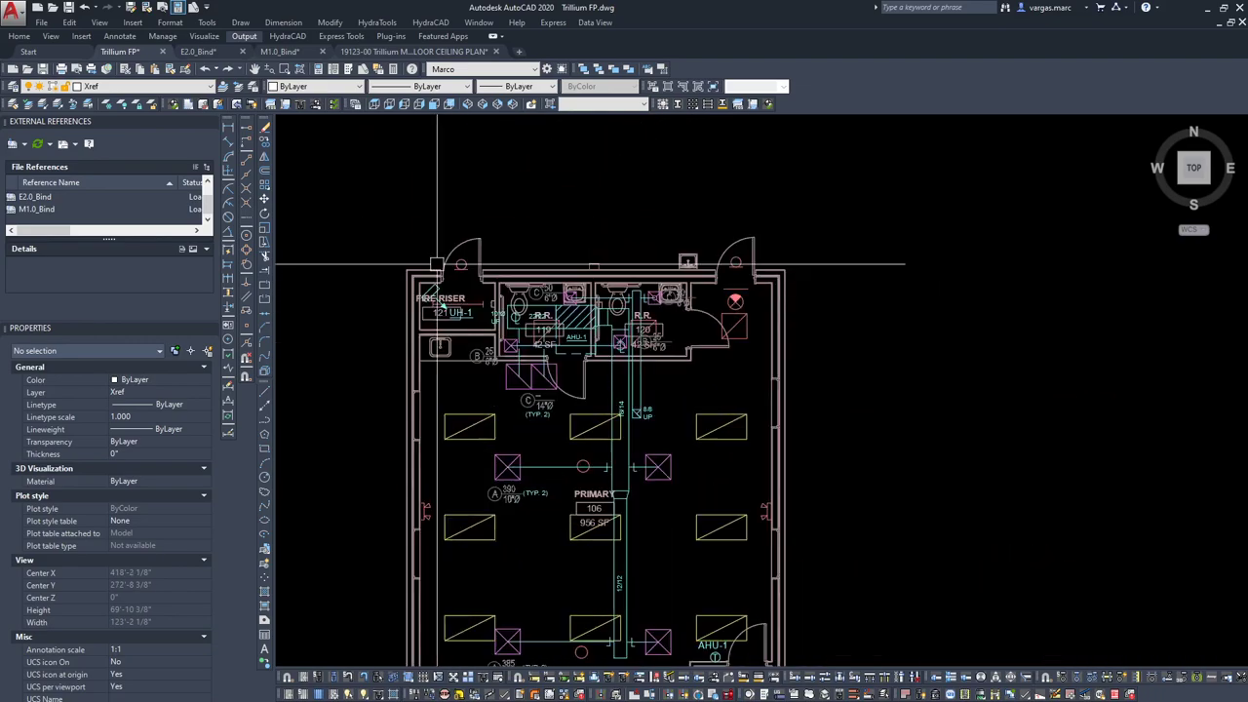
pyautogui.scroll(-5, 451, 359)
pyautogui.scroll(3, 886, 341)
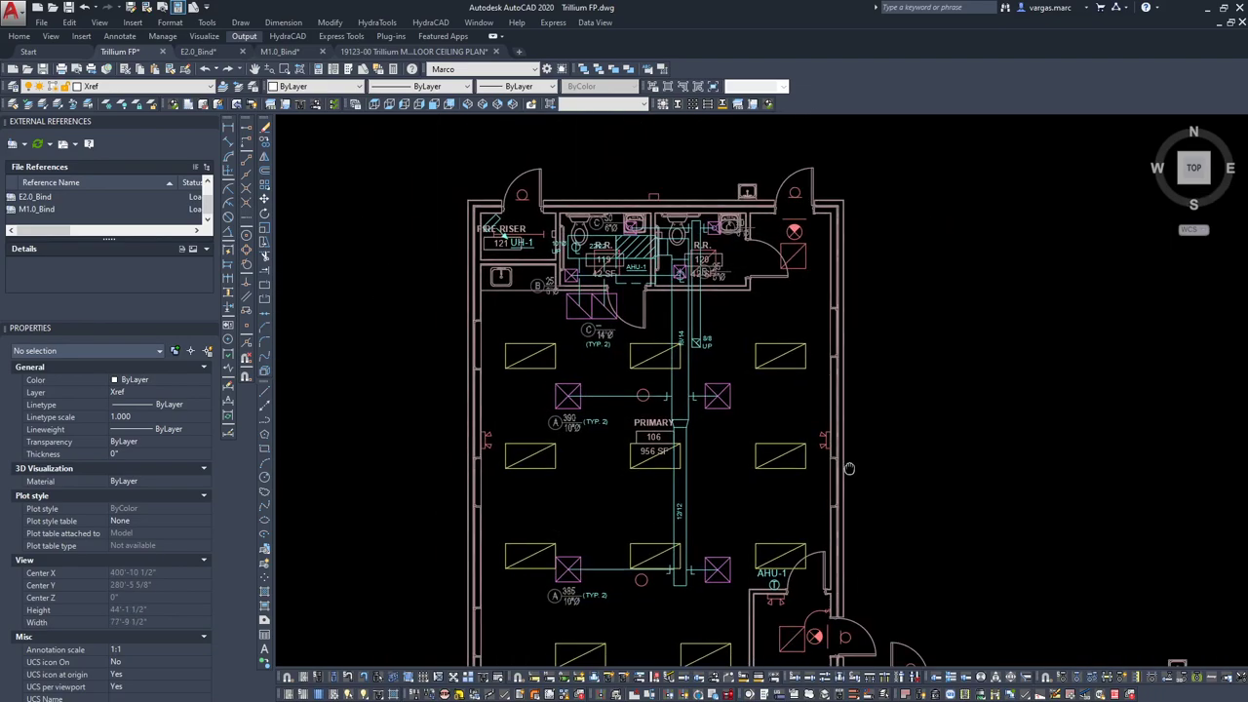
pyautogui.moveTo(887, 340); pyautogui.dragTo(770, 403, button='middle')
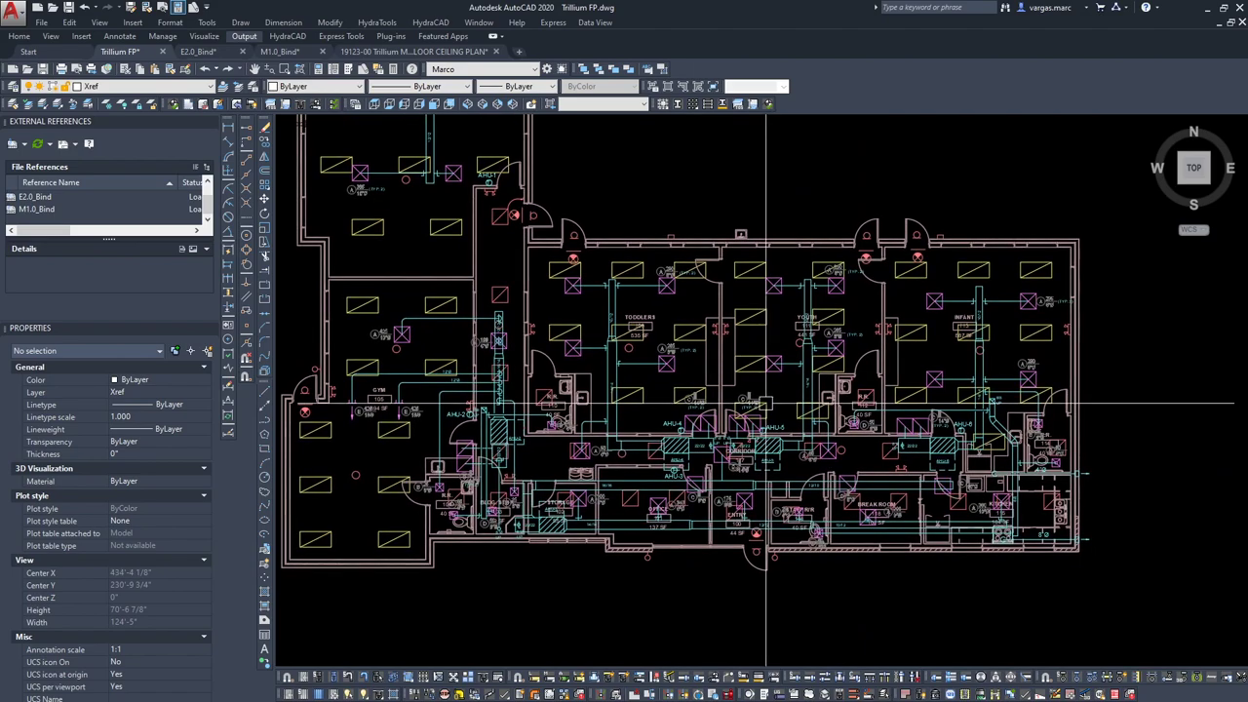
pyautogui.scroll(-2, 995, 440)
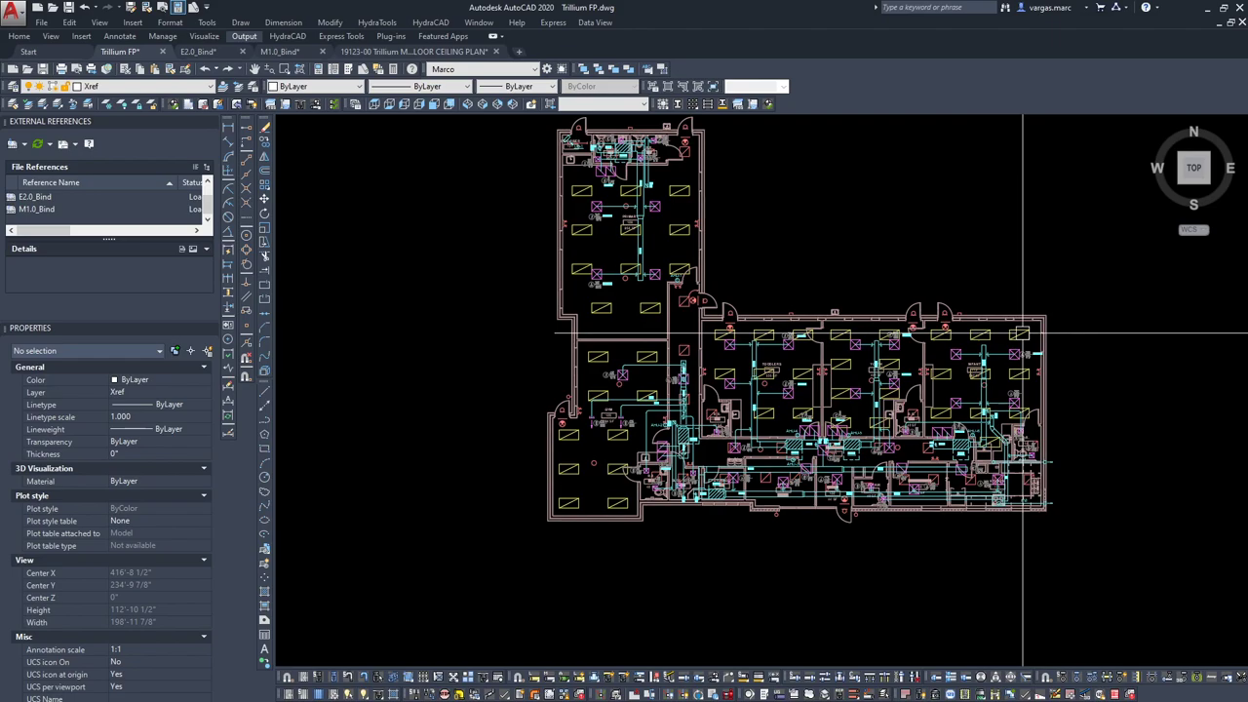
pyautogui.scroll(2, 1047, 371)
pyautogui.scroll(2, 1060, 445)
pyautogui.moveTo(1060, 446); pyautogui.dragTo(833, 259, button='middle')
pyautogui.scroll(-4, 668, 270)
pyautogui.moveTo(668, 270); pyautogui.dragTo(692, 389, button='middle')
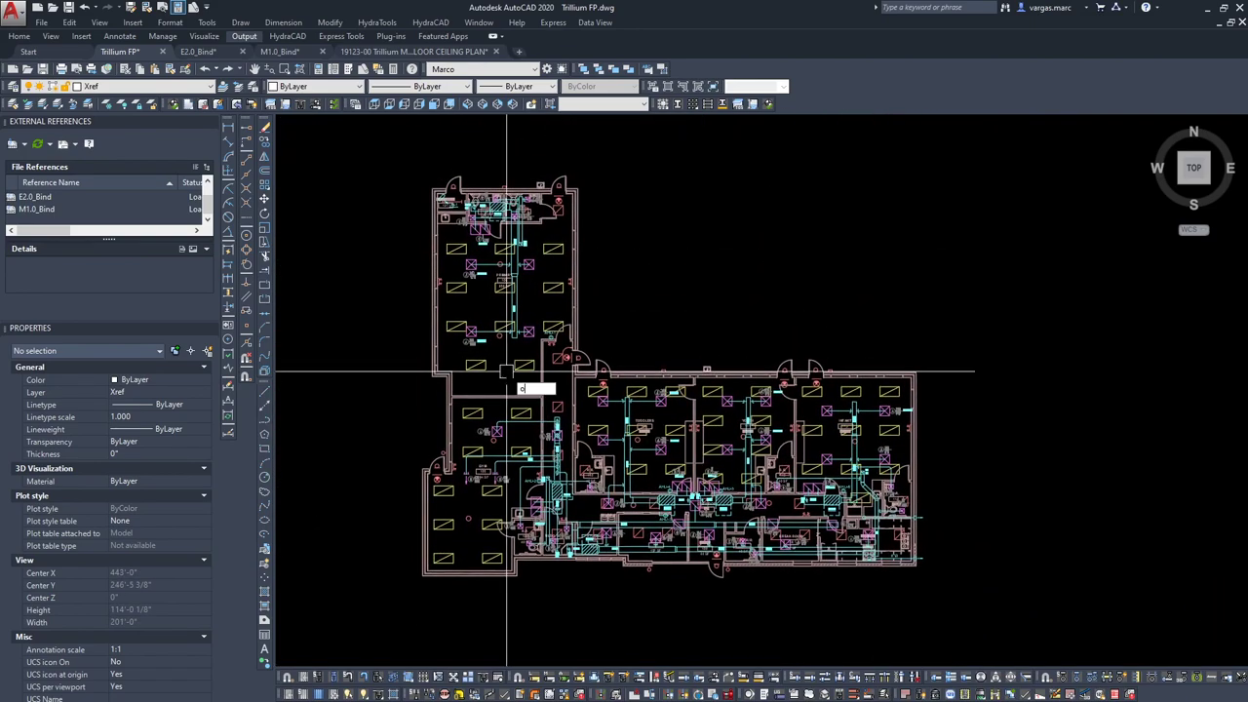
# Set the uniform background color of the 2D model space to the green true color 67,177,143 and apply the options.
pyautogui.write('op')
pyautogui.press('Return')
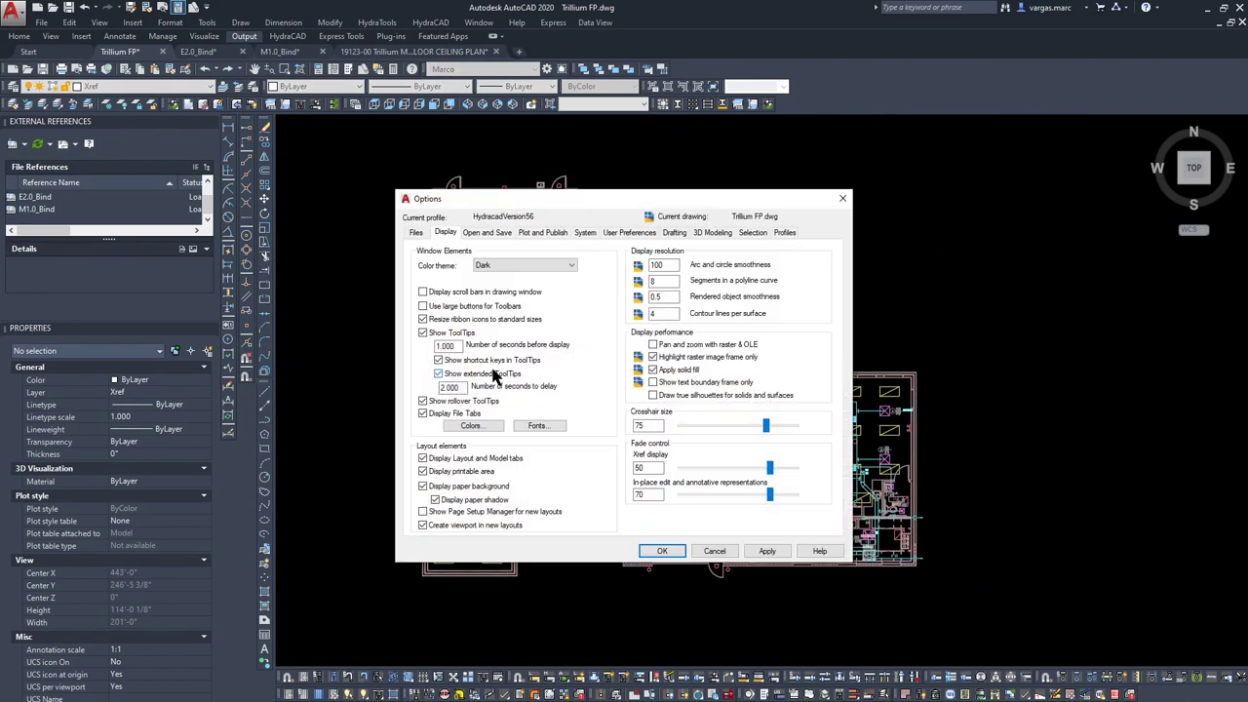
pyautogui.click(472, 427)
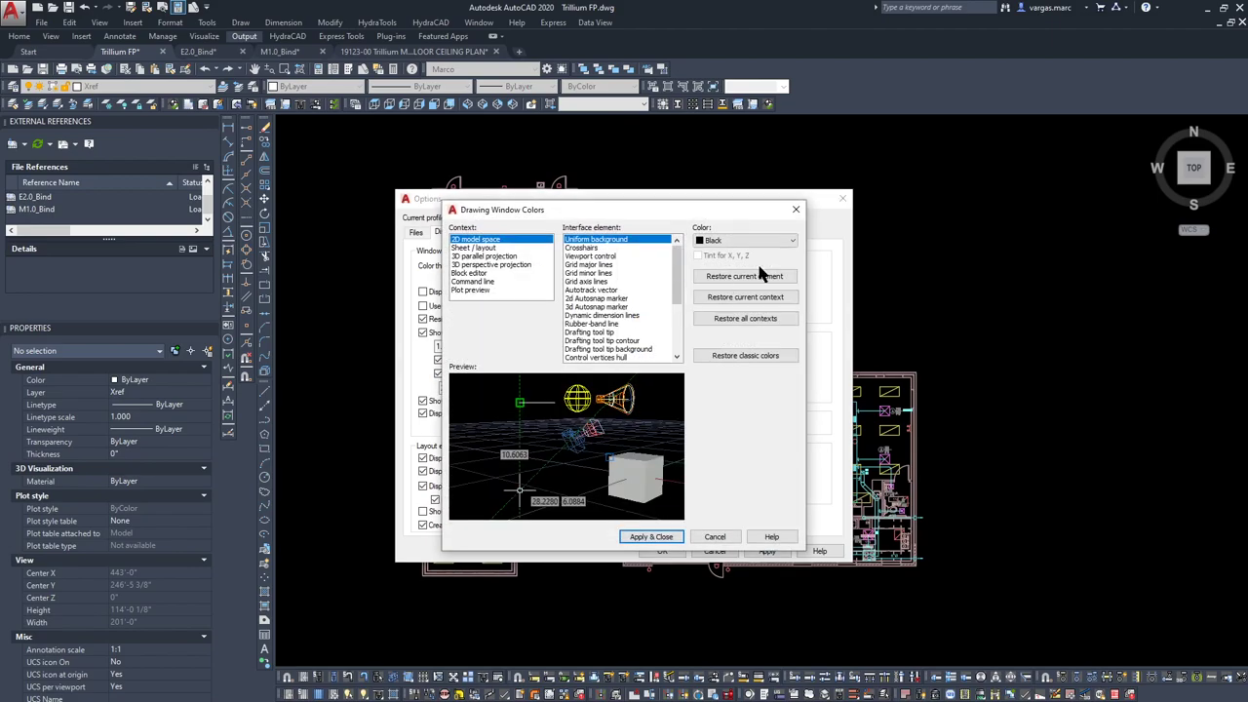
pyautogui.click(725, 337)
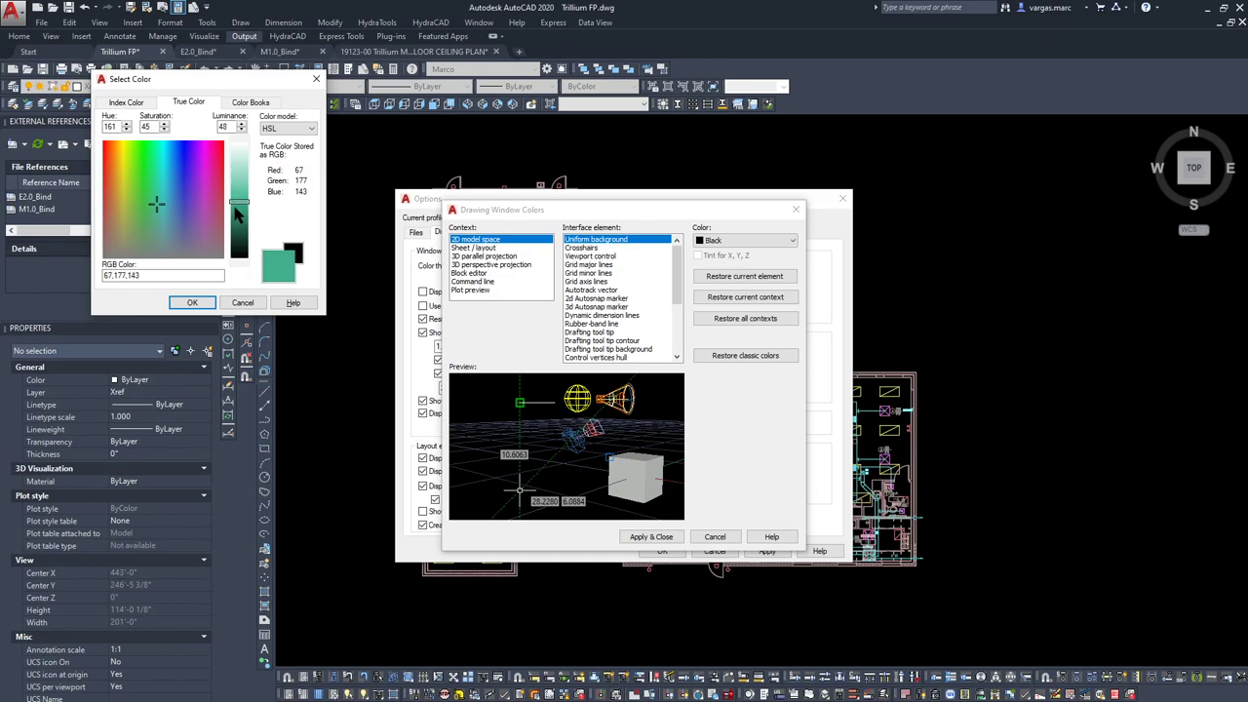
pyautogui.click(193, 303)
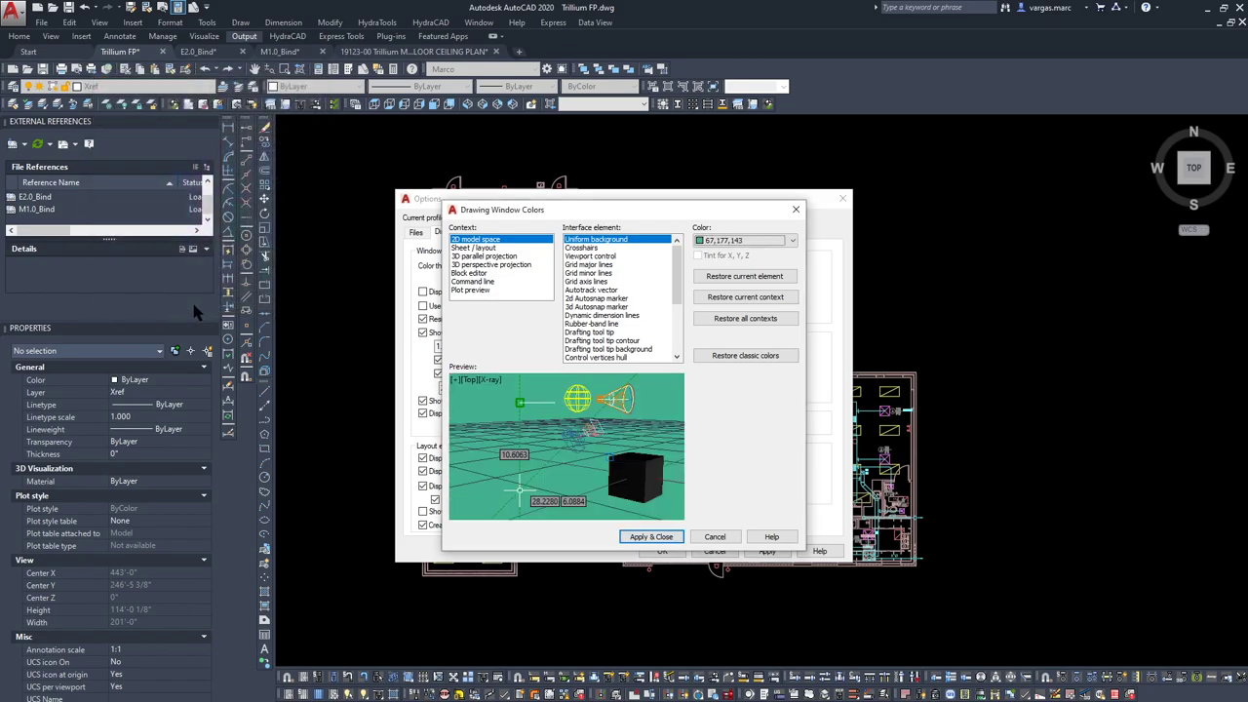
pyautogui.click(651, 537)
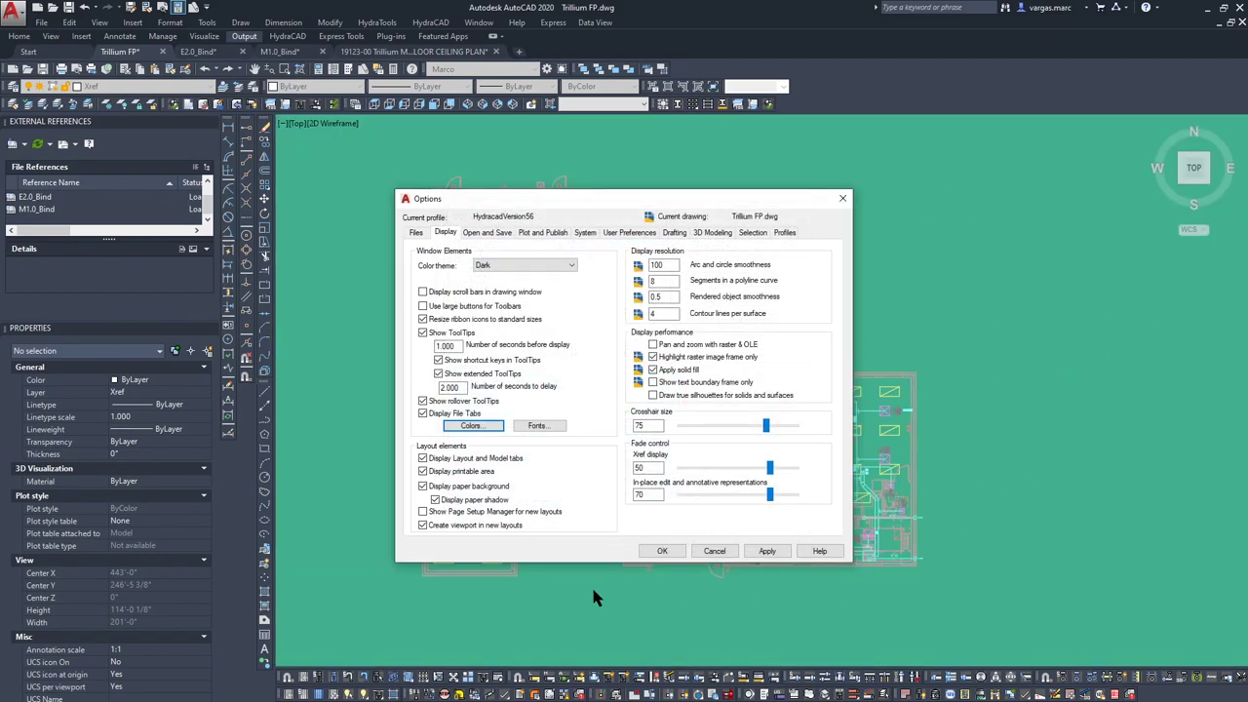
pyautogui.click(663, 552)
# Examine the readability of the light fixtures, diffusers and ductwork throughout the building against the green background.
pyautogui.scroll(5, 386, 263)
pyautogui.scroll(2, 386, 263)
pyautogui.scroll(-5, 688, 259)
pyautogui.scroll(-3, 696, 315)
pyautogui.moveTo(696, 315); pyautogui.dragTo(759, 356, button='middle')
pyautogui.scroll(5, 888, 393)
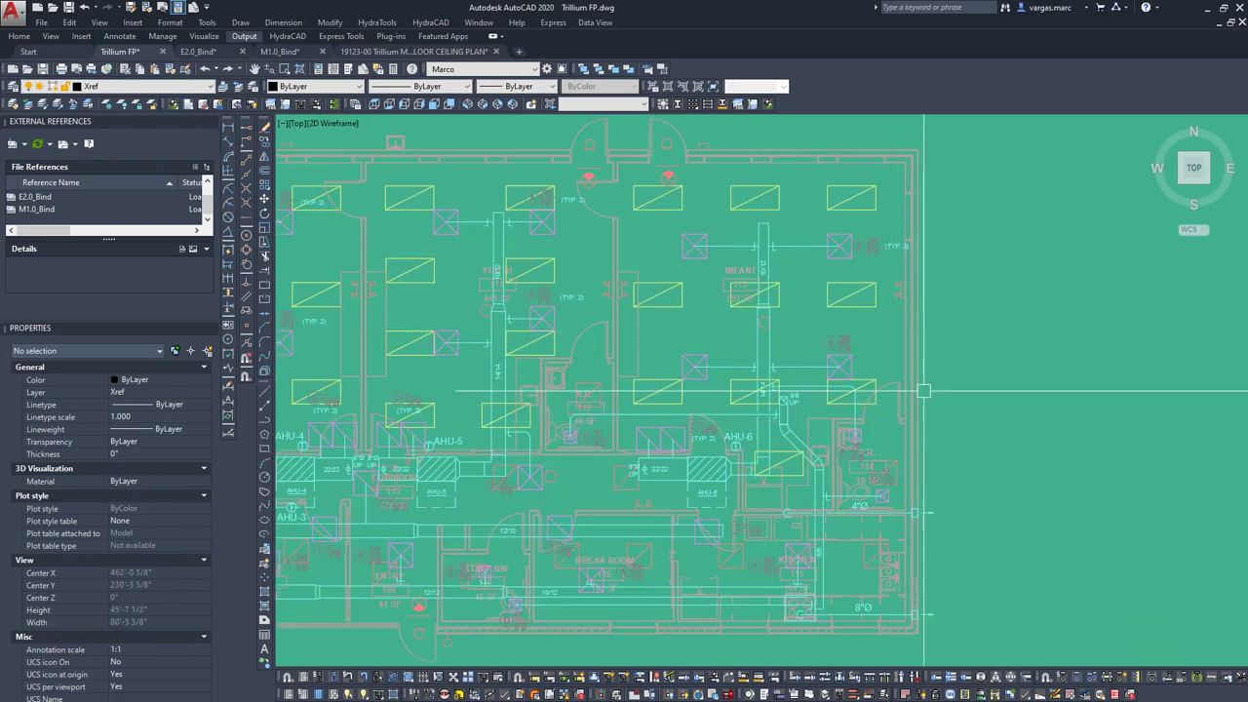
pyautogui.scroll(5, 876, 561)
pyautogui.scroll(-6, 920, 432)
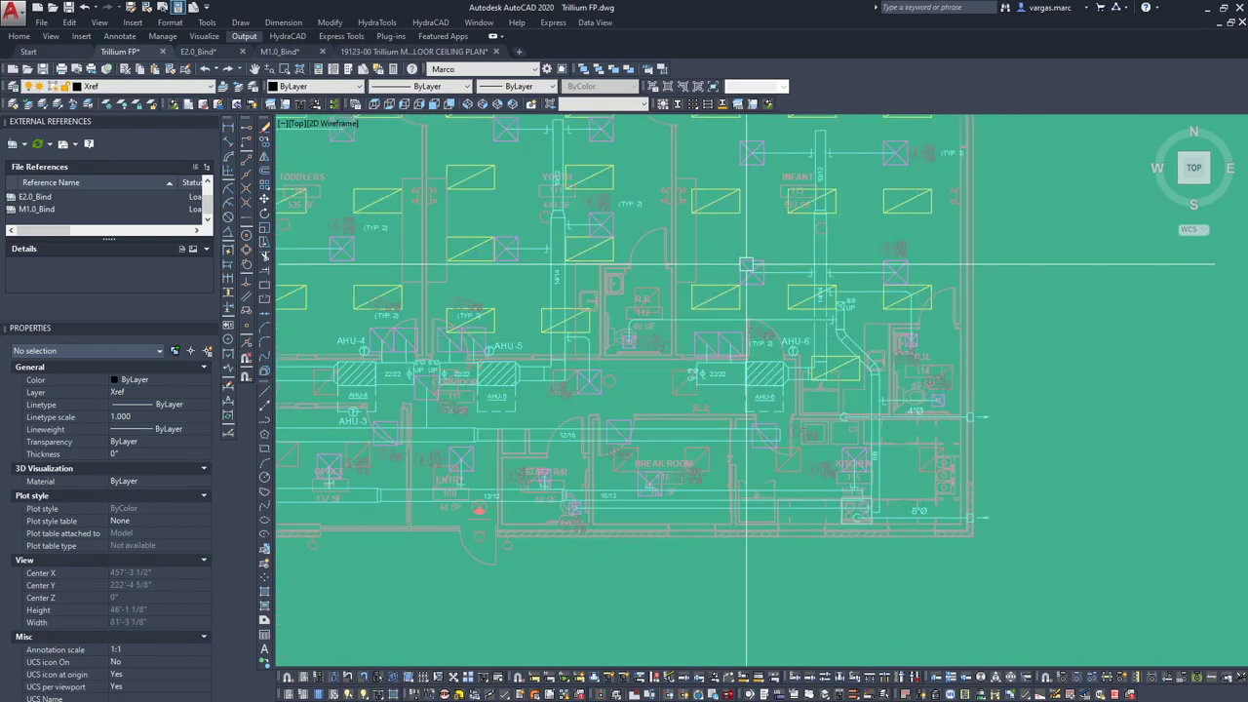
pyautogui.scroll(-1, 820, 258)
pyautogui.scroll(-4, 820, 258)
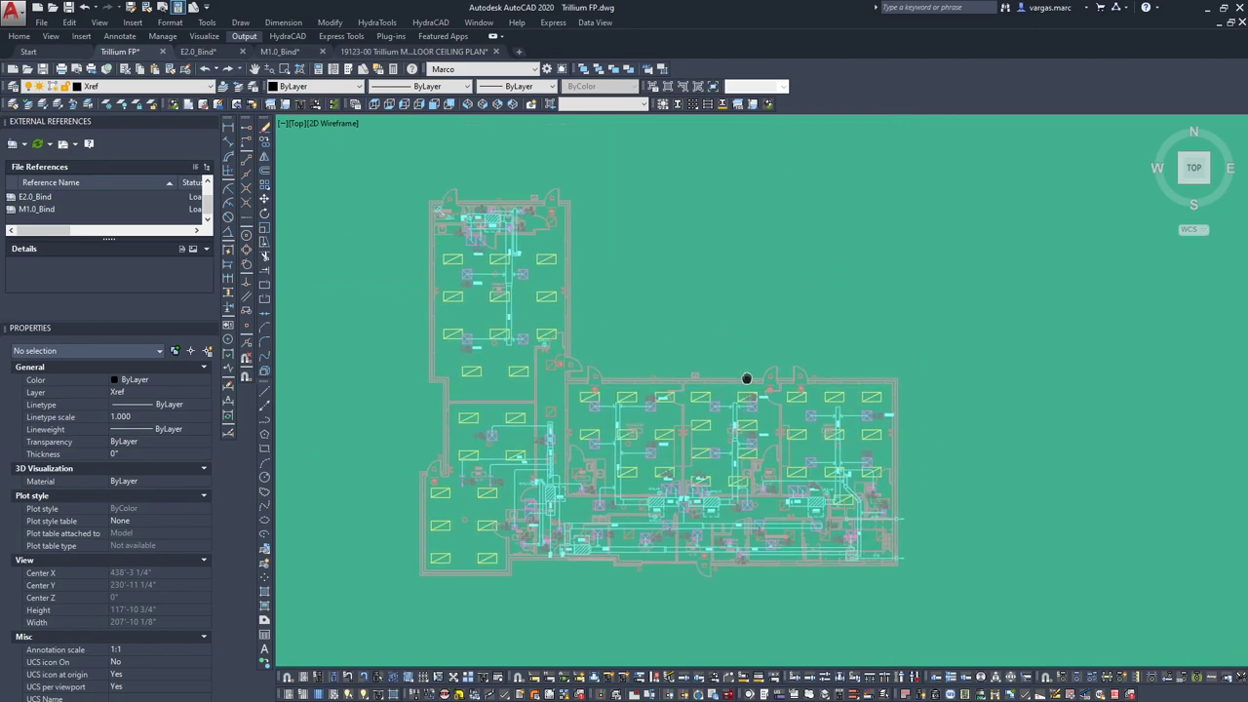
pyautogui.moveTo(747, 377); pyautogui.dragTo(757, 390, button='middle')
pyautogui.moveTo(647, 529); pyautogui.dragTo(665, 446, button='middle')
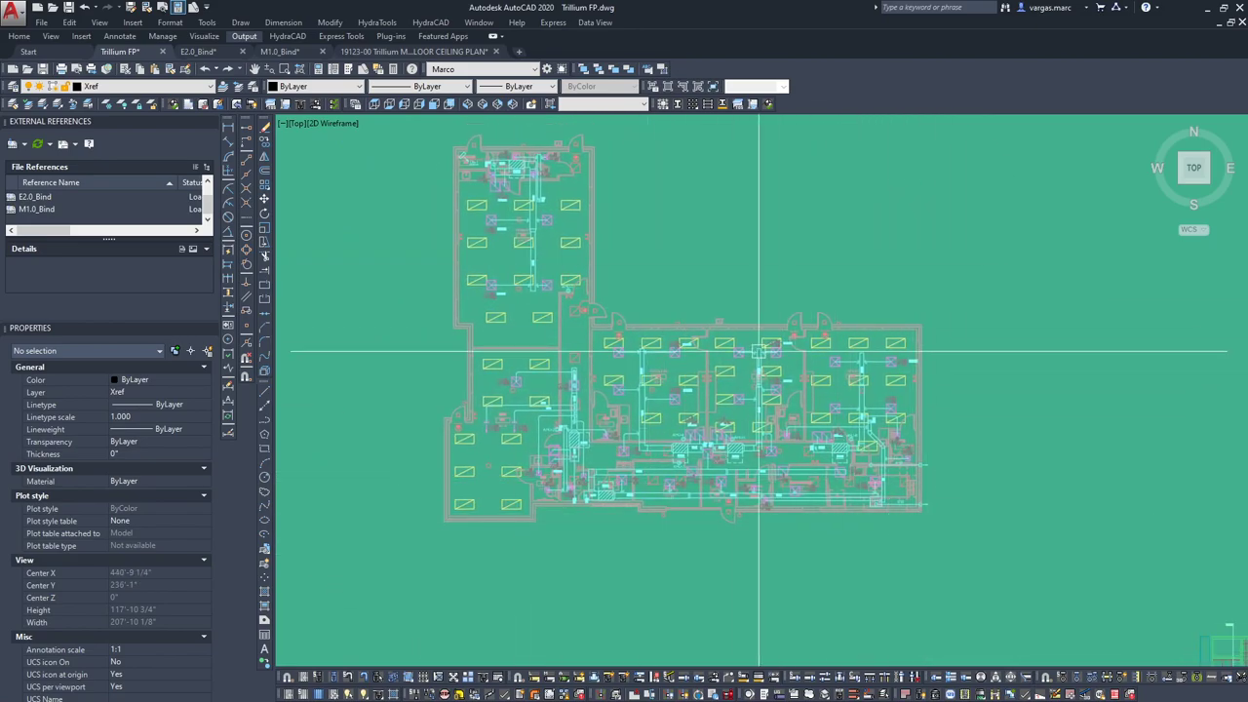
pyautogui.scroll(5, 501, 270)
pyautogui.scroll(-10, 501, 270)
# Set the ceiling grid hatch of the large room just east of the corridor in the reflected ceiling plan to Yellow.
pyautogui.moveTo(725, 309); pyautogui.dragTo(621, 272, button='middle')
pyautogui.scroll(8, 669, 432)
pyautogui.scroll(-6, 752, 382)
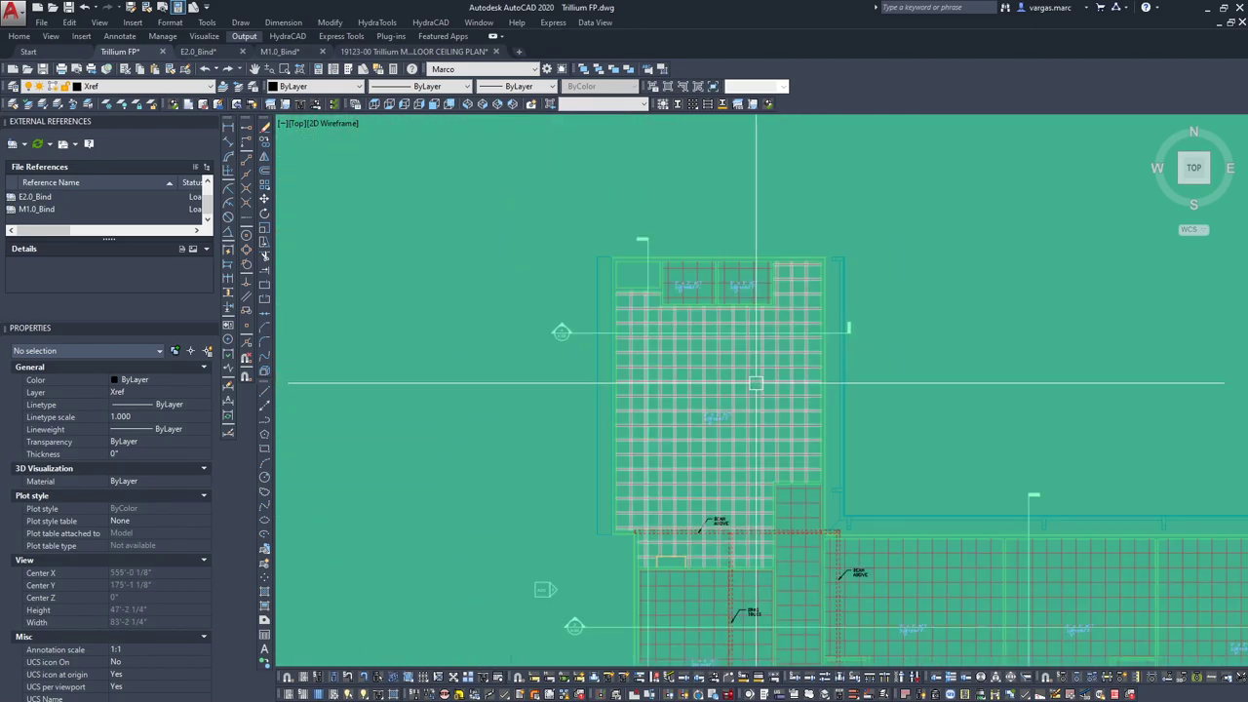
pyautogui.scroll(4, 858, 499)
pyautogui.click(858, 499)
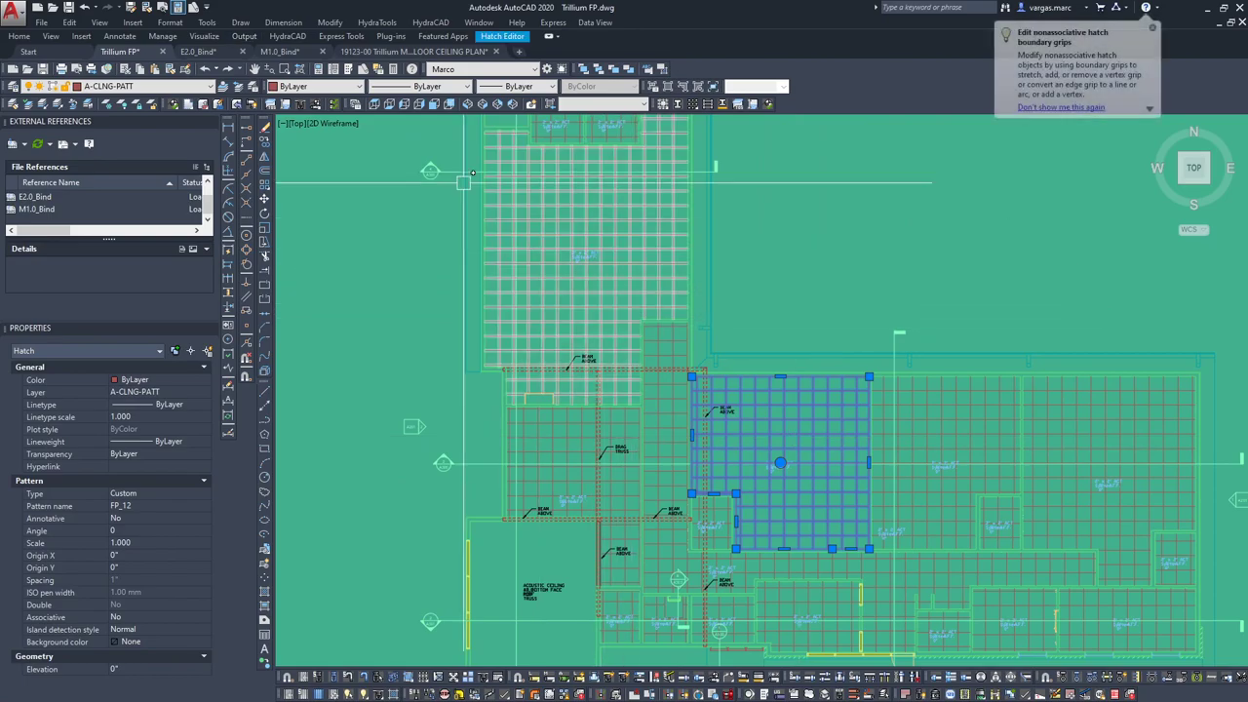
pyautogui.click(341, 89)
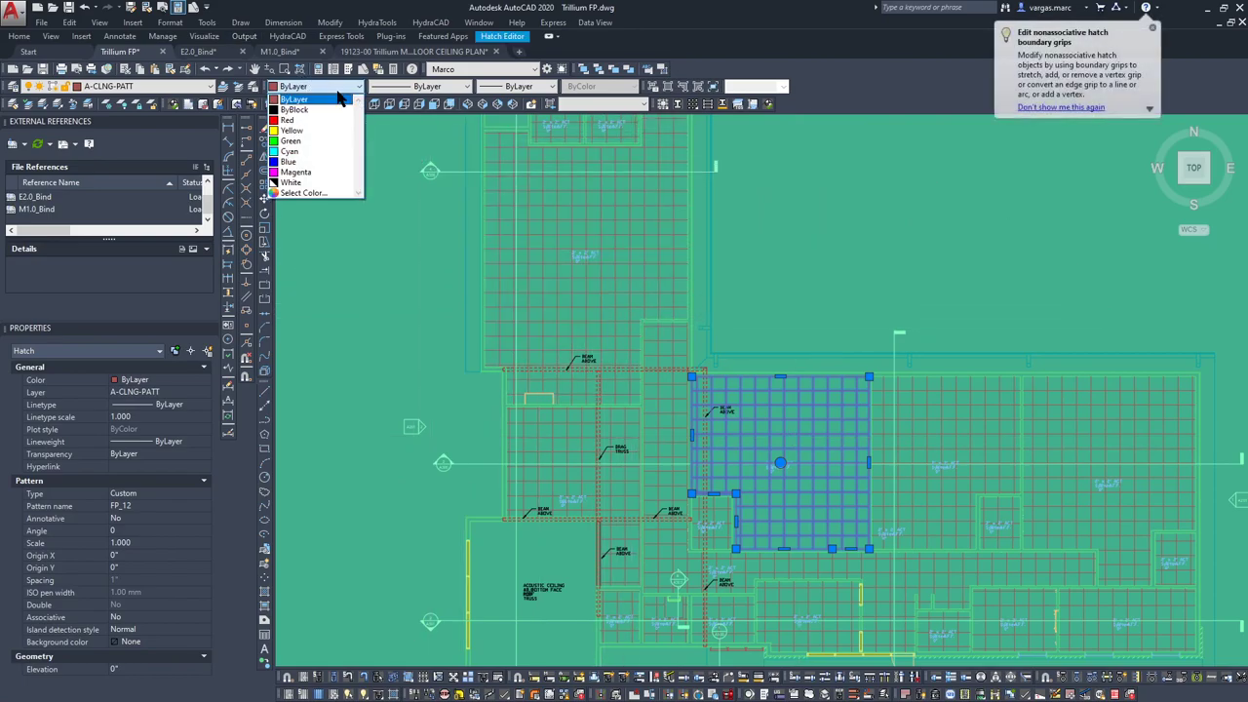
pyautogui.click(290, 136)
pyautogui.scroll(-3, 791, 386)
pyautogui.press('Escape')
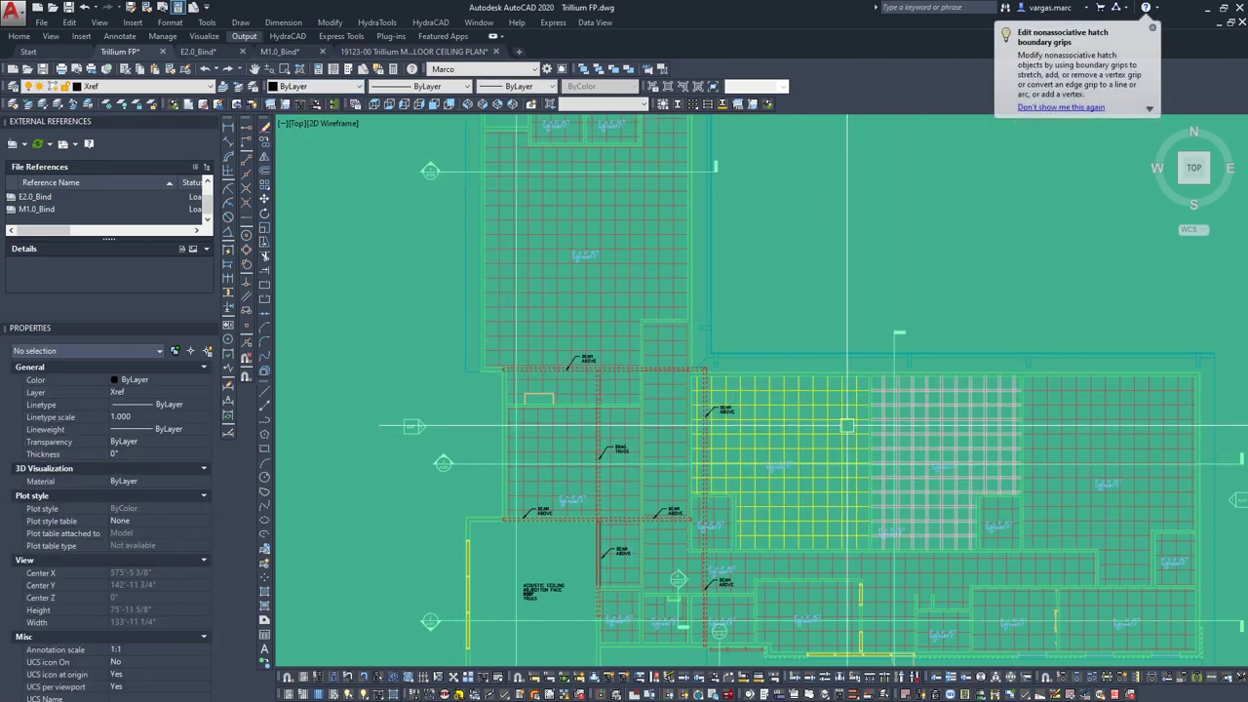
# Set the other ceiling grid hatches in the corridor, east and south rooms, west rooms and north wing to Yellow.
pyautogui.scroll(2, 791, 386)
pyautogui.moveTo(791, 386); pyautogui.dragTo(718, 372, button='middle')
pyautogui.click(858, 458)
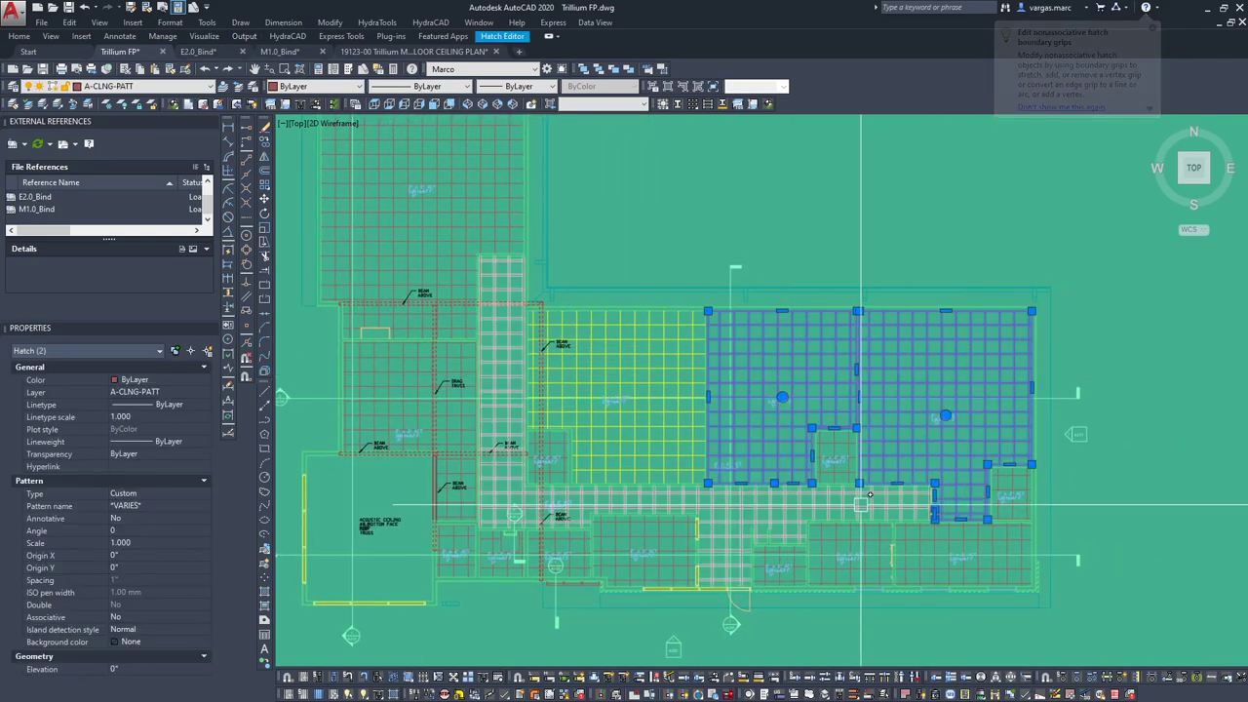
pyautogui.click(939, 552)
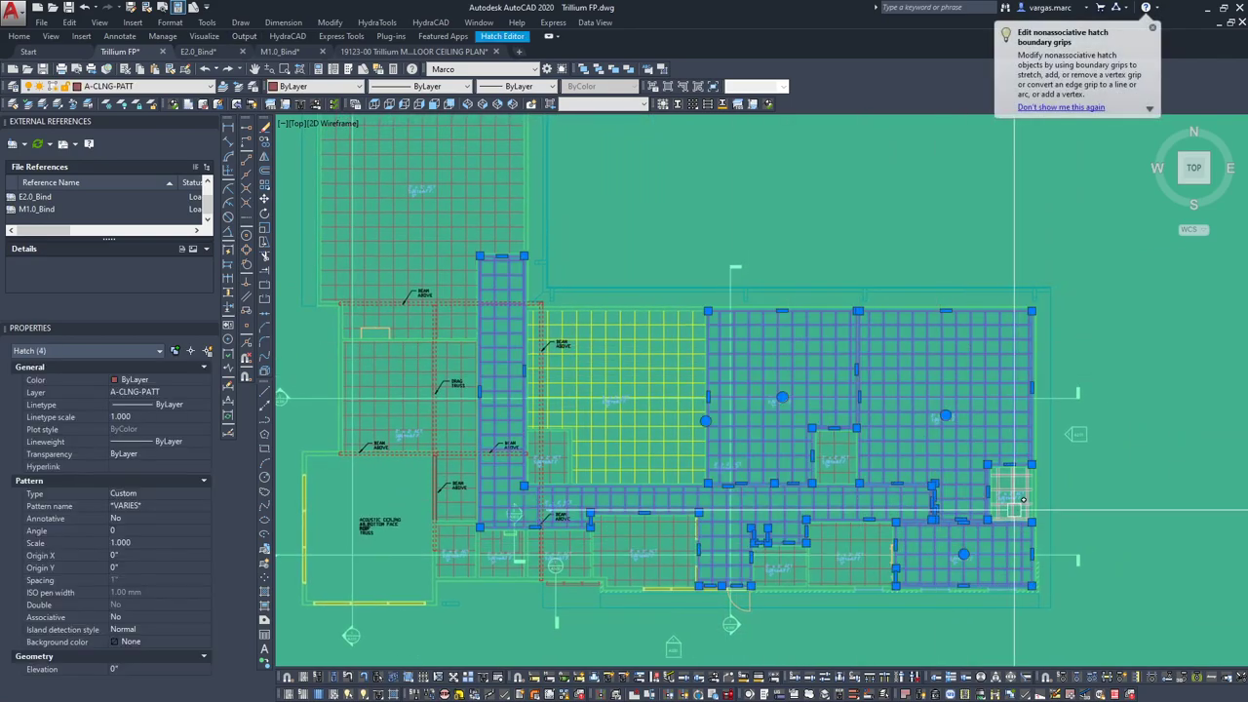
pyautogui.click(829, 556)
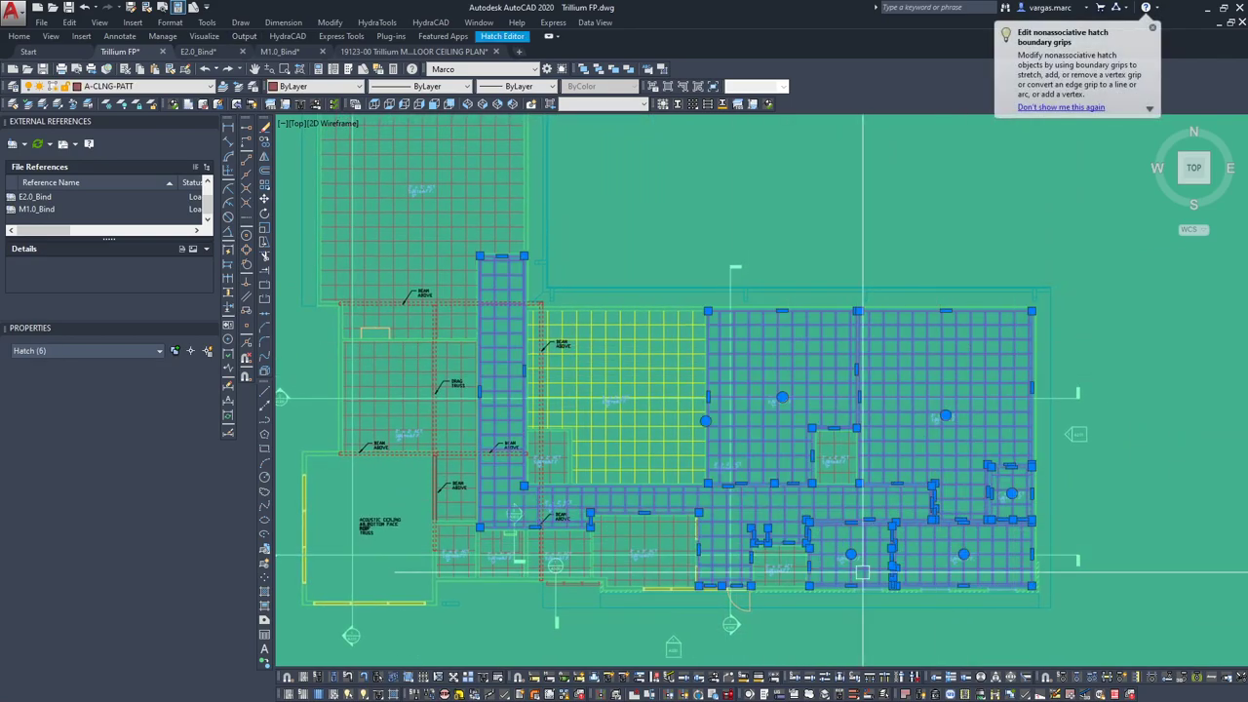
pyautogui.click(795, 568)
pyautogui.click(624, 546)
pyautogui.click(551, 546)
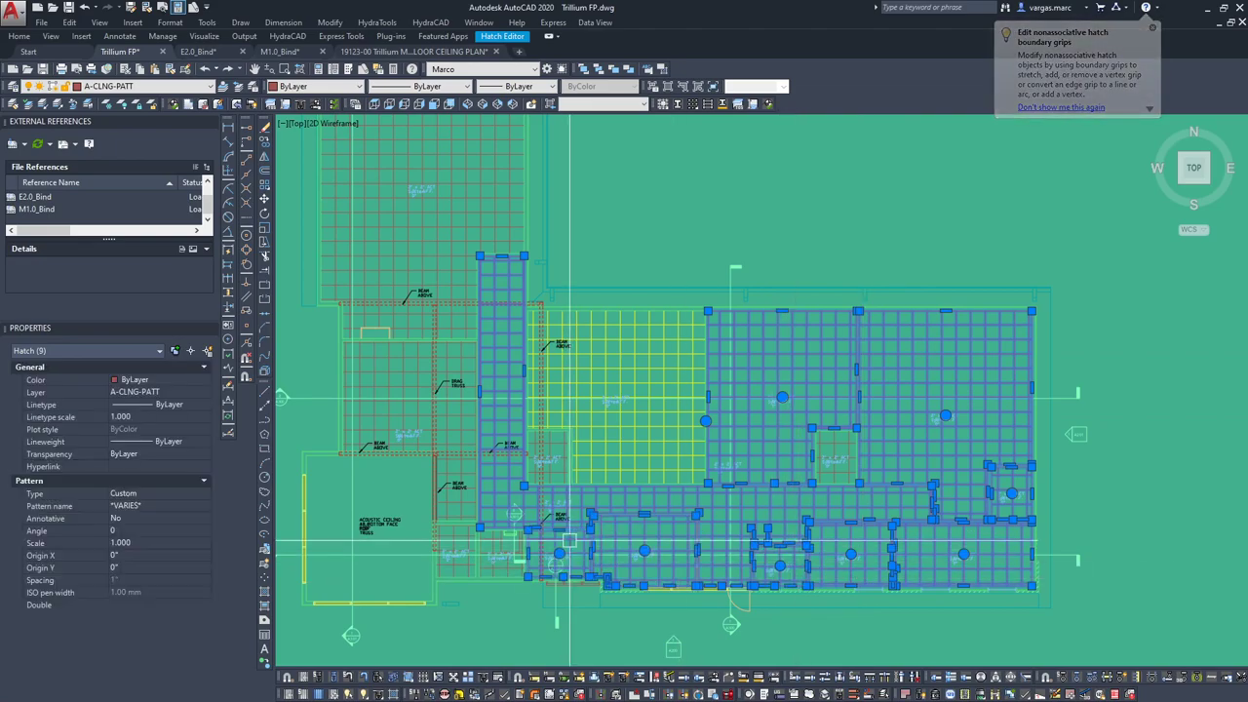
pyautogui.click(507, 536)
pyautogui.click(456, 546)
pyautogui.click(456, 506)
pyautogui.click(422, 291)
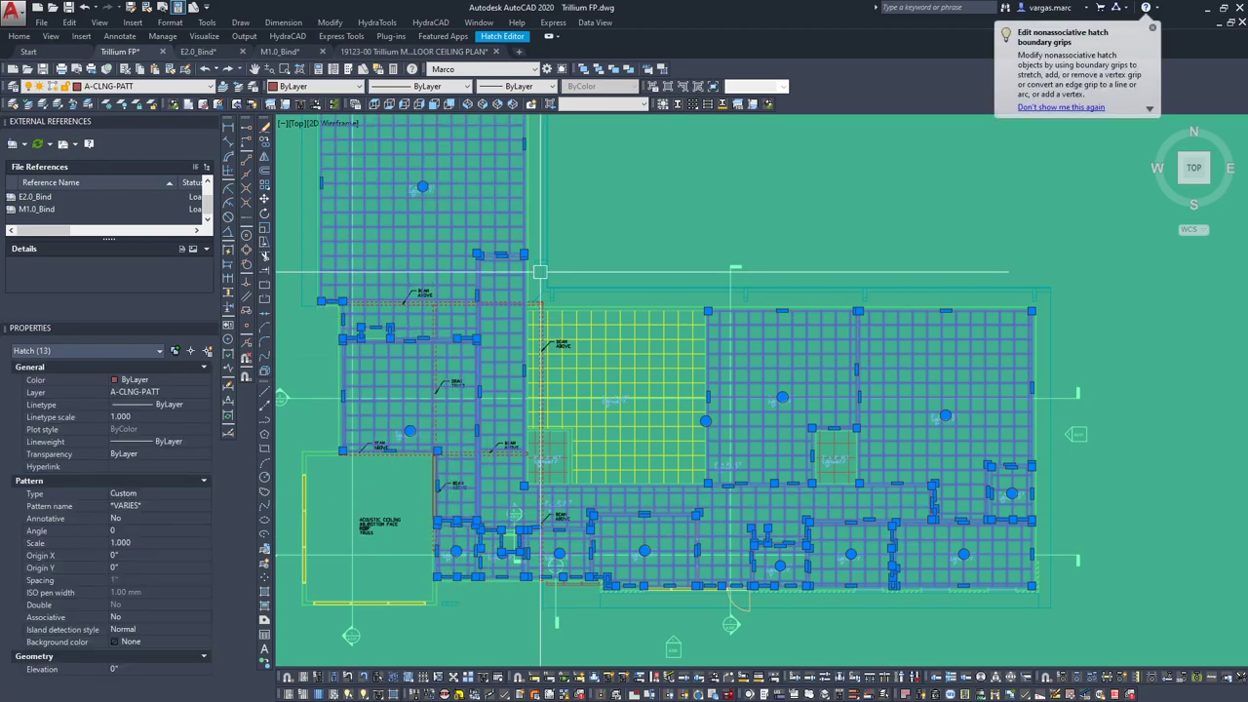
pyautogui.scroll(-3, 641, 264)
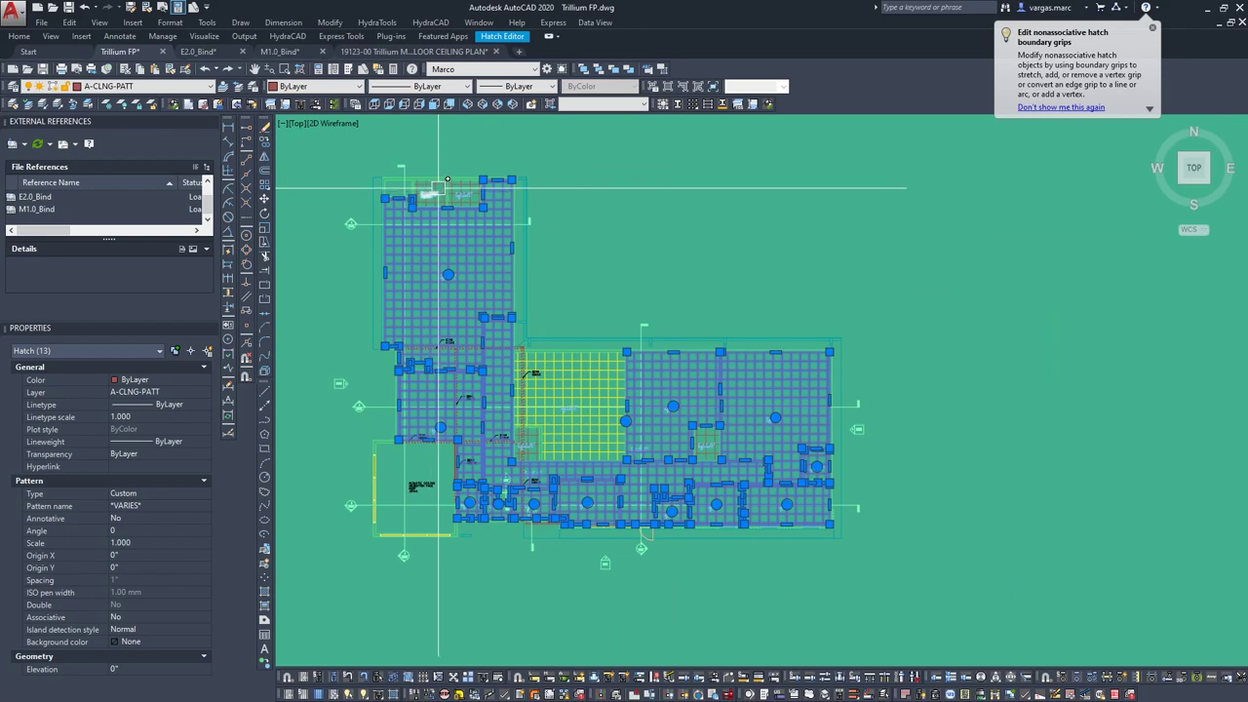
pyautogui.scroll(5, 421, 174)
pyautogui.click(414, 173)
pyautogui.click(543, 166)
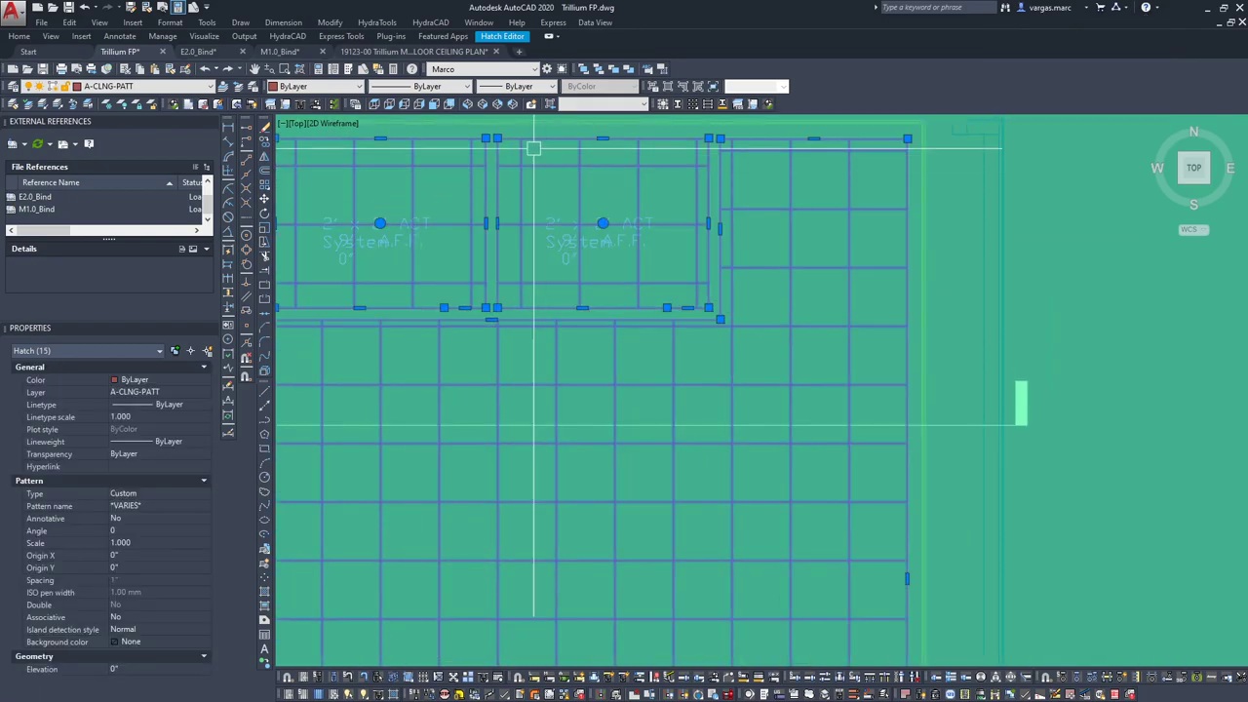
pyautogui.click(349, 87)
pyautogui.click(294, 130)
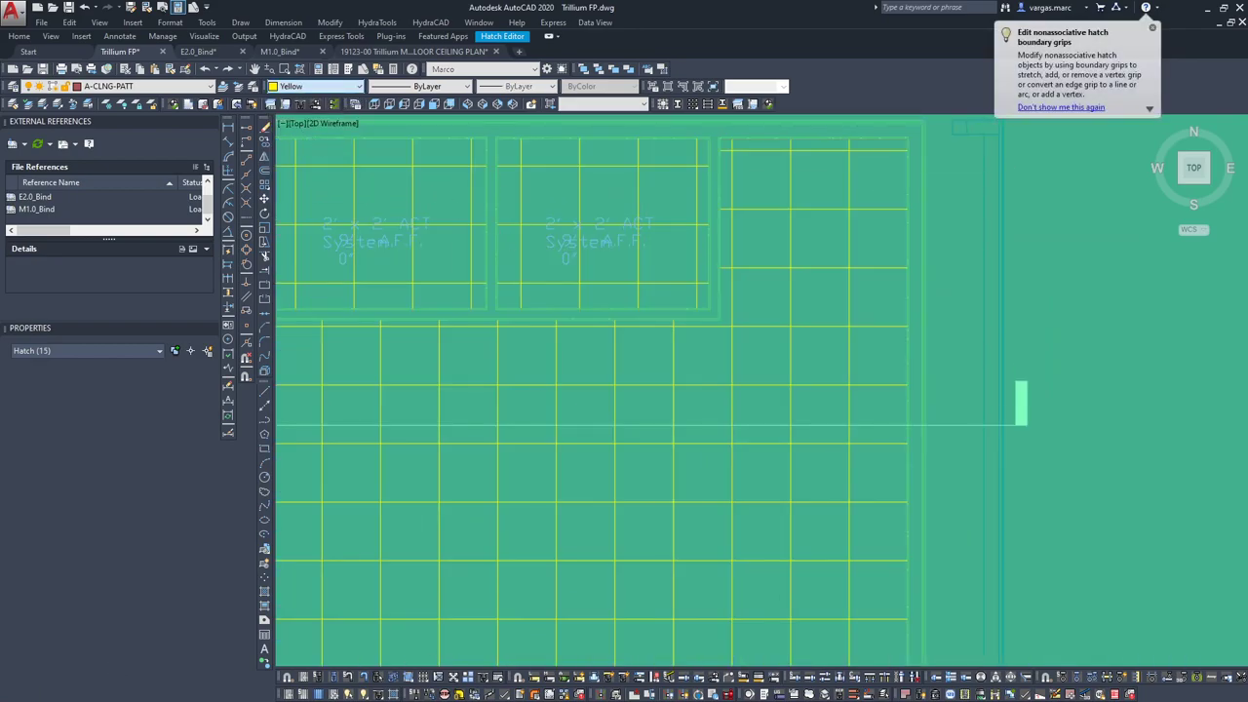
pyautogui.scroll(-8, 750, 362)
pyautogui.press('Escape')
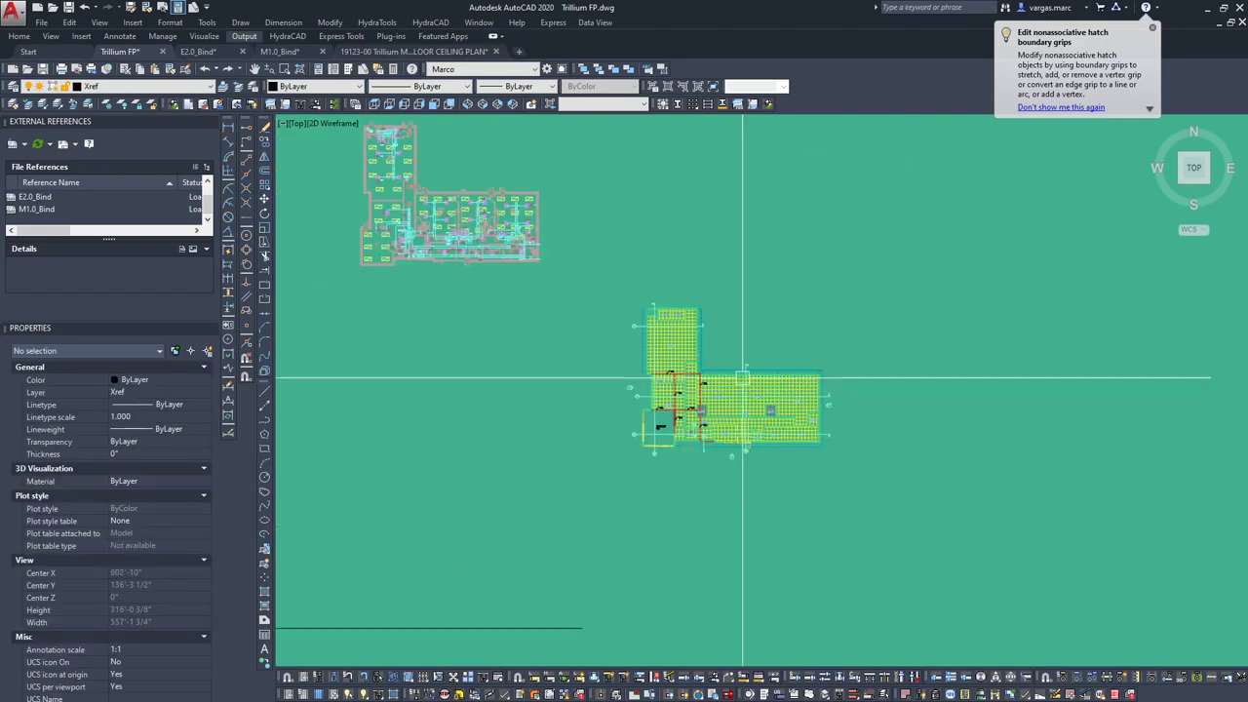
# Make MISC the current layer.
pyautogui.click(130, 87)
pyautogui.scroll(5, 130, 103)
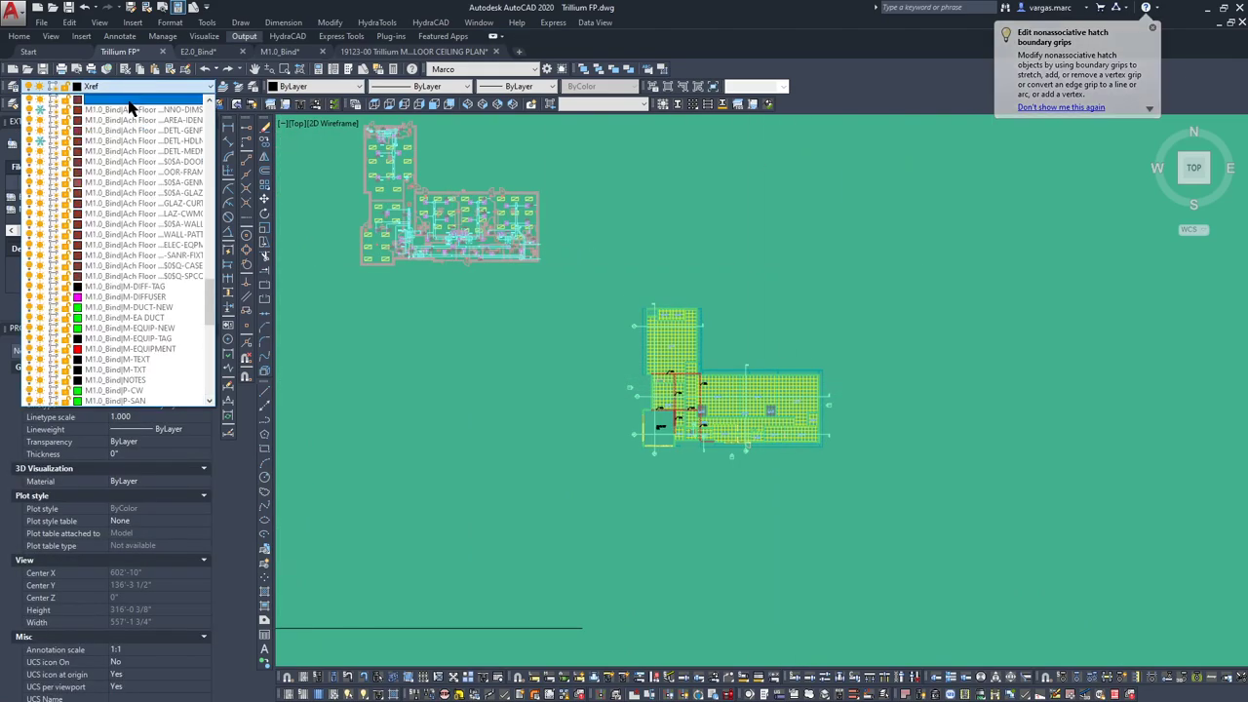
pyautogui.press('Escape')
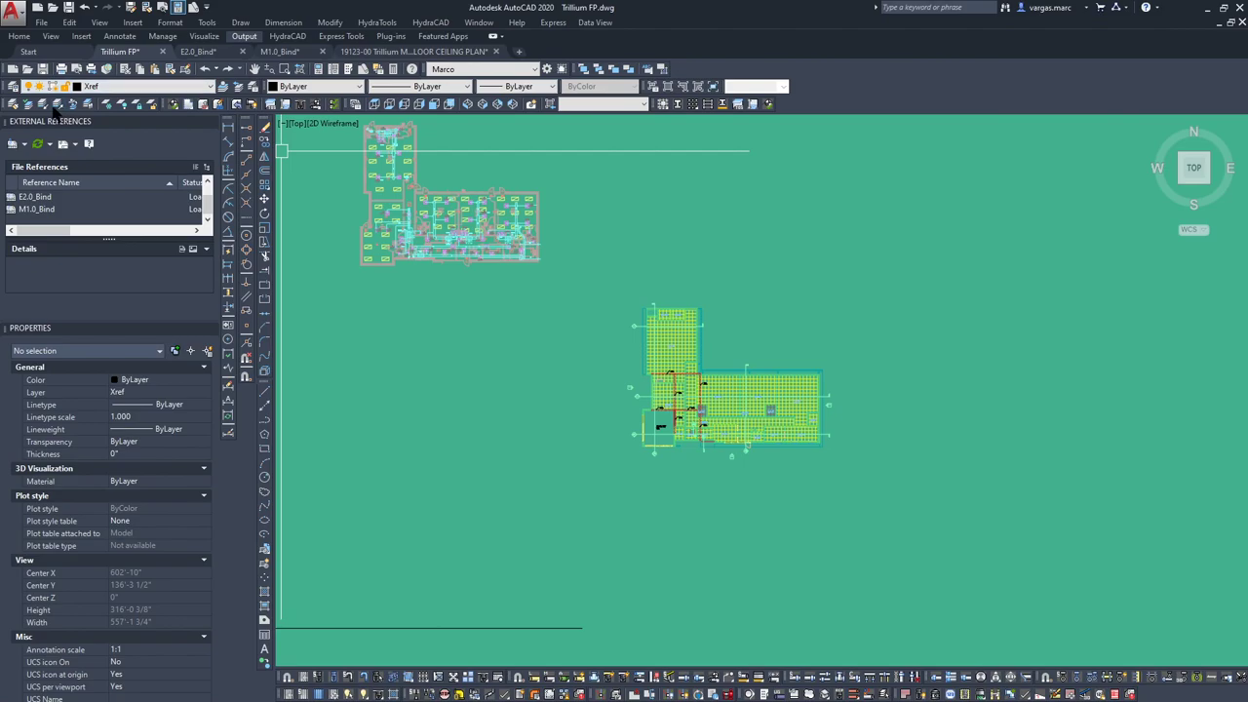
pyautogui.click(137, 87)
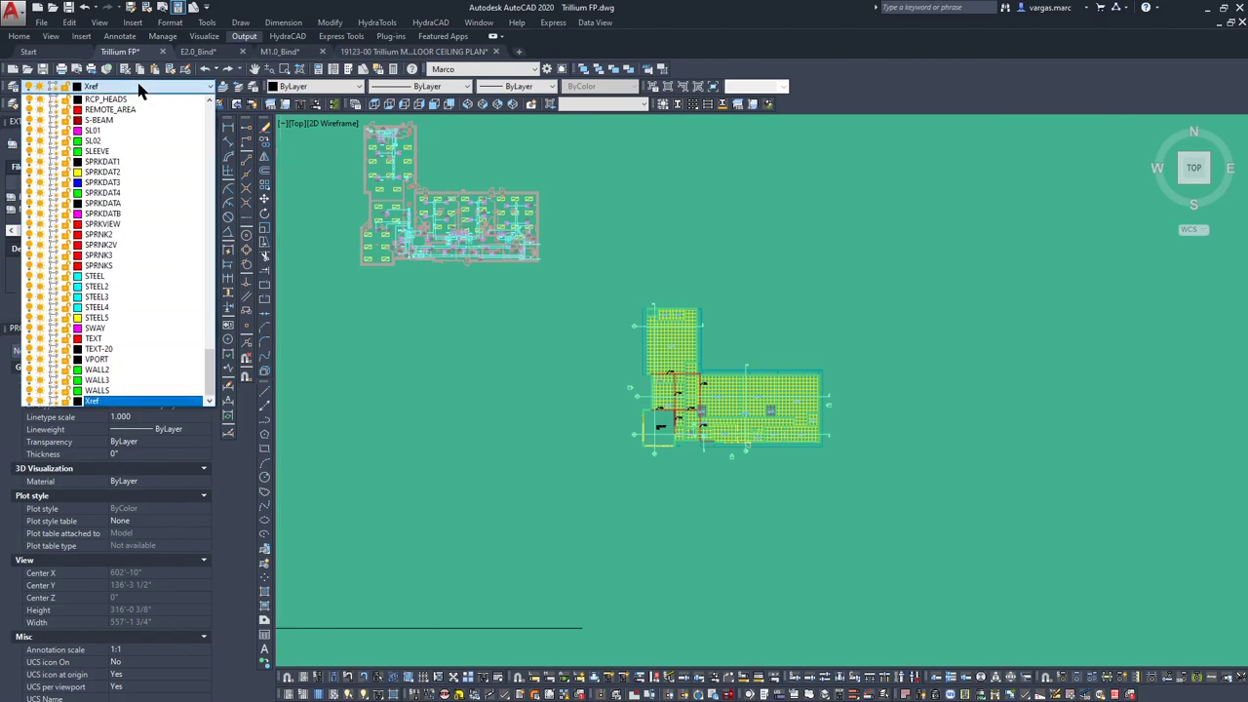
pyautogui.scroll(-9, 131, 297)
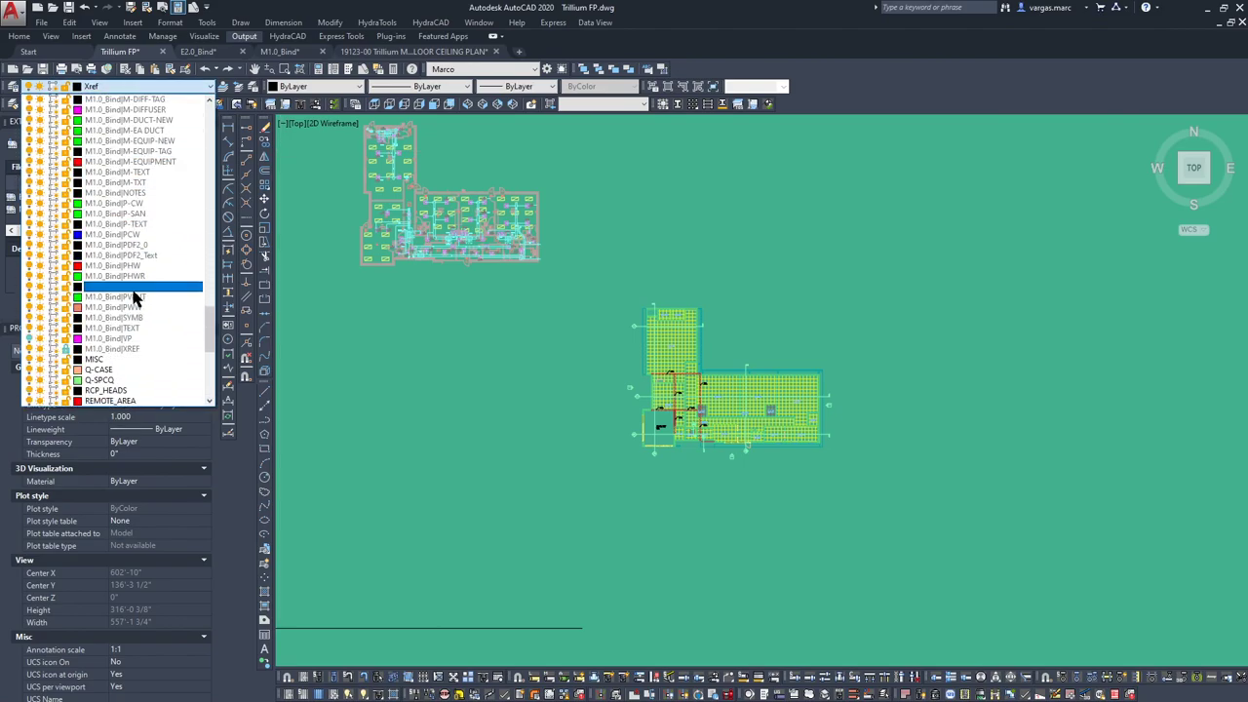
pyautogui.scroll(-1, 127, 249)
pyautogui.click(127, 208)
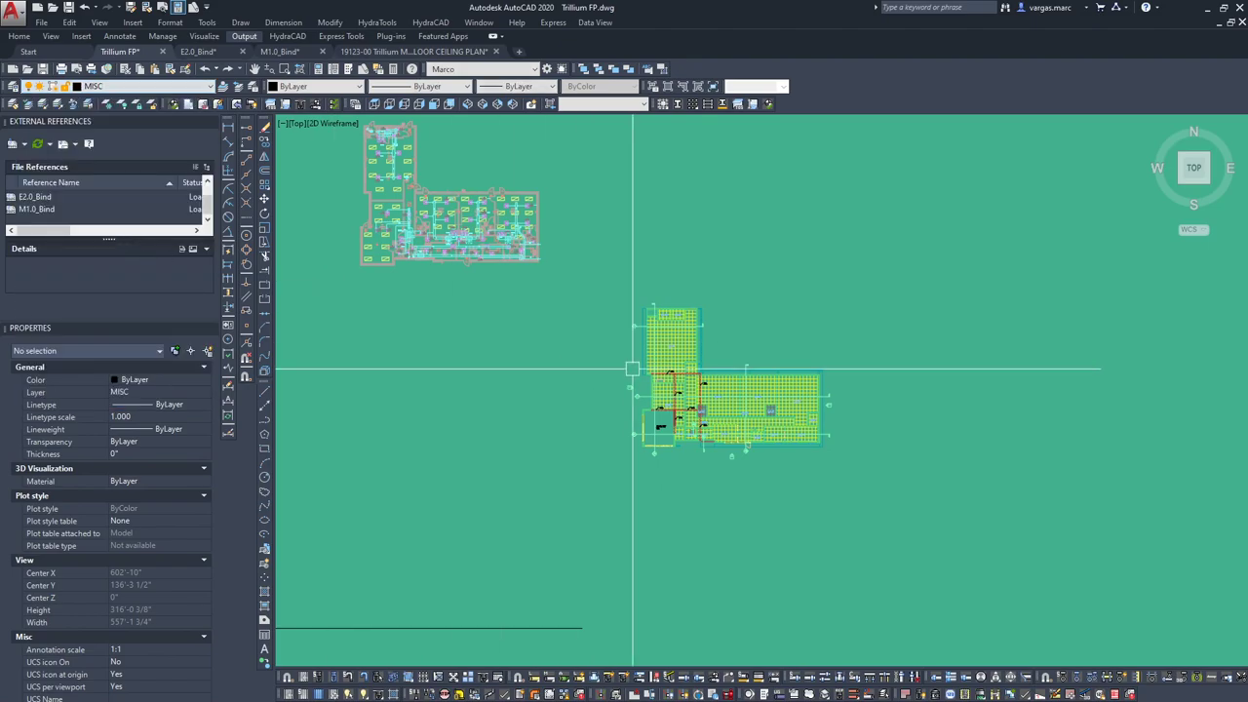
# Convert the entire reflected ceiling plan into a block named "RCP Tr".
pyautogui.click(599, 275)
pyautogui.click(928, 479)
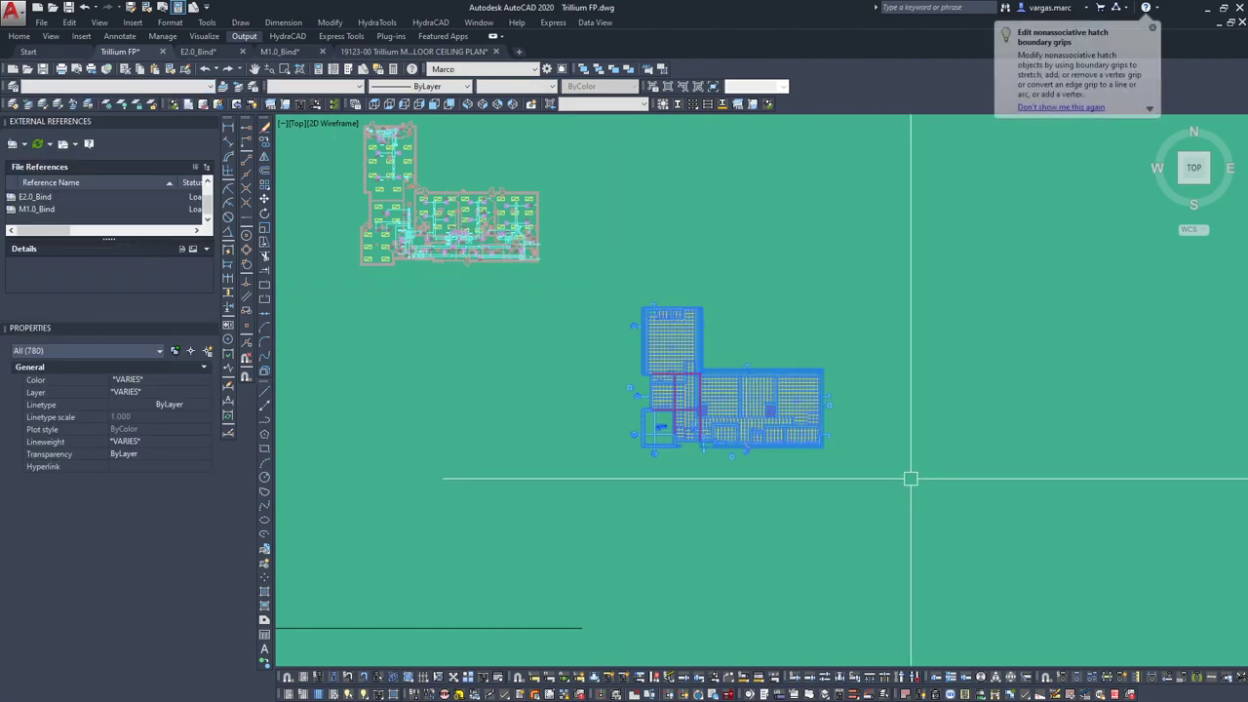
pyautogui.write('b')
pyautogui.press('Return')
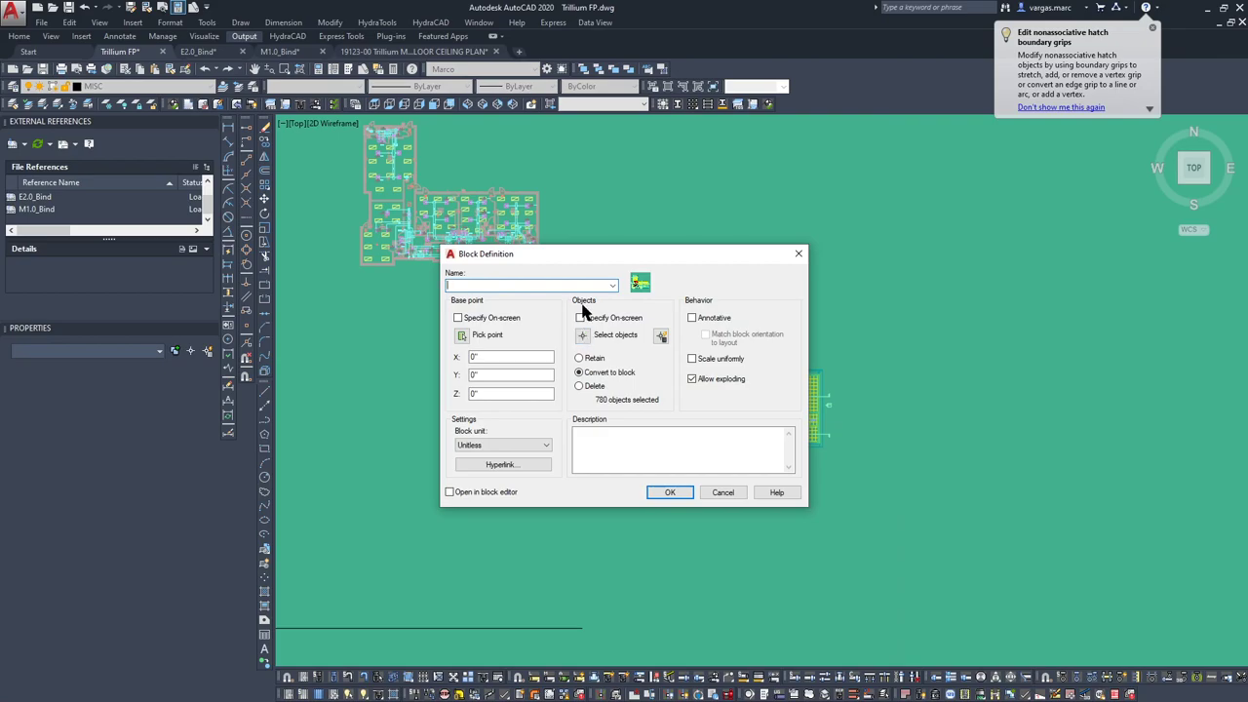
pyautogui.write('RCP Tr')
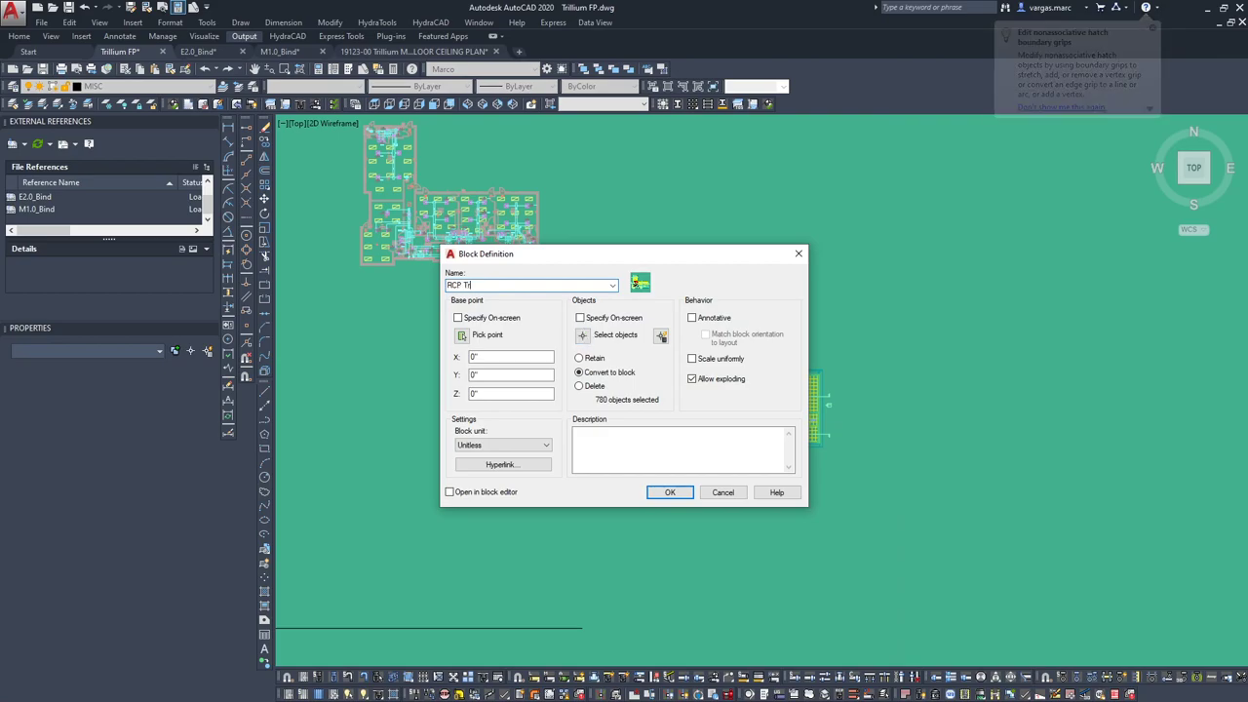
pyautogui.click(655, 495)
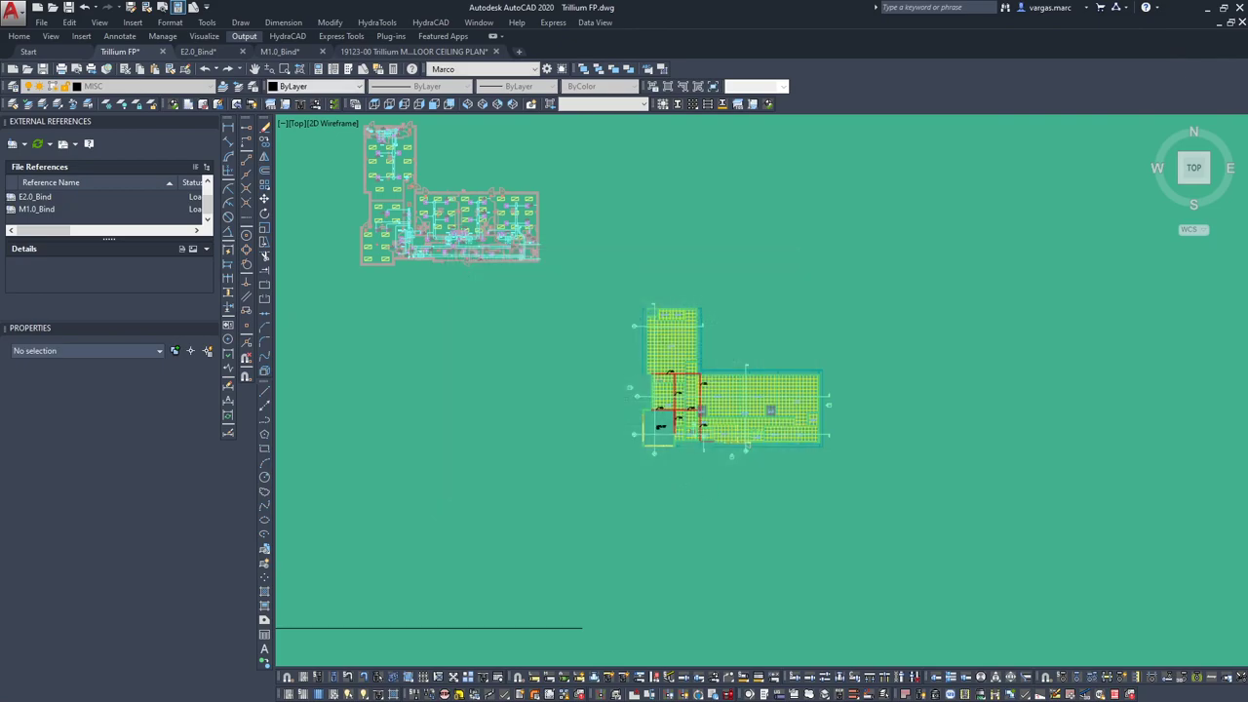
# Move the "RCP Tr" block onto the referenced lighting and mechanical plans, snapping a north wing wall corner to its matching corner.
pyautogui.click(669, 424)
pyautogui.press('Escape')
pyautogui.scroll(10, 781, 377)
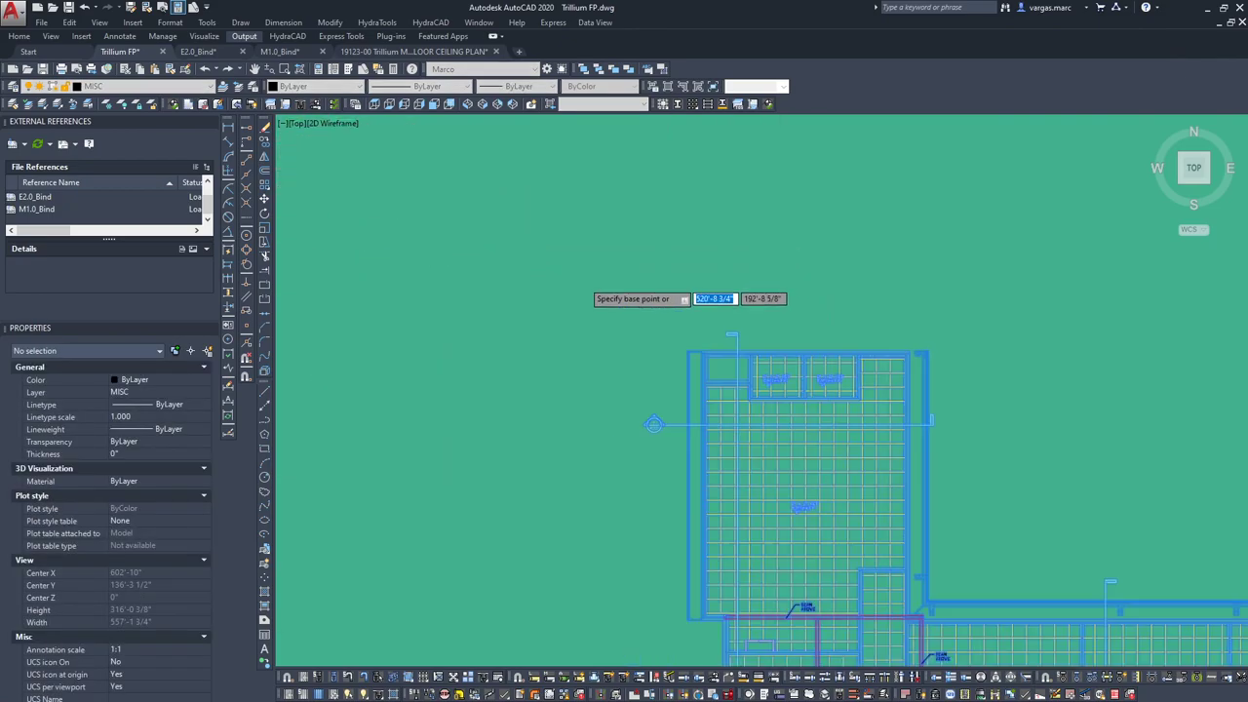
pyautogui.moveTo(900, 507); pyautogui.dragTo(805, 447, button='middle')
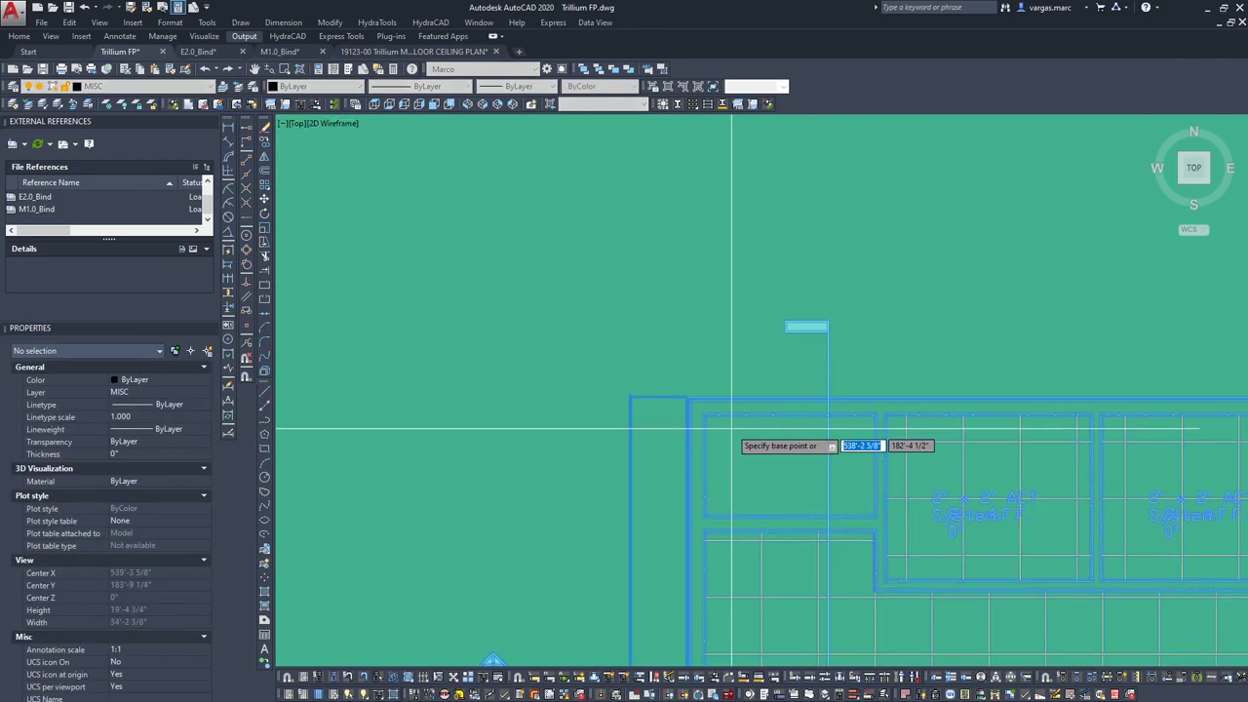
pyautogui.keyDown('shift'); pyautogui.rightClick(738, 436); pyautogui.keyUp('shift')
pyautogui.click(769, 482)
pyautogui.scroll(6, 753, 588)
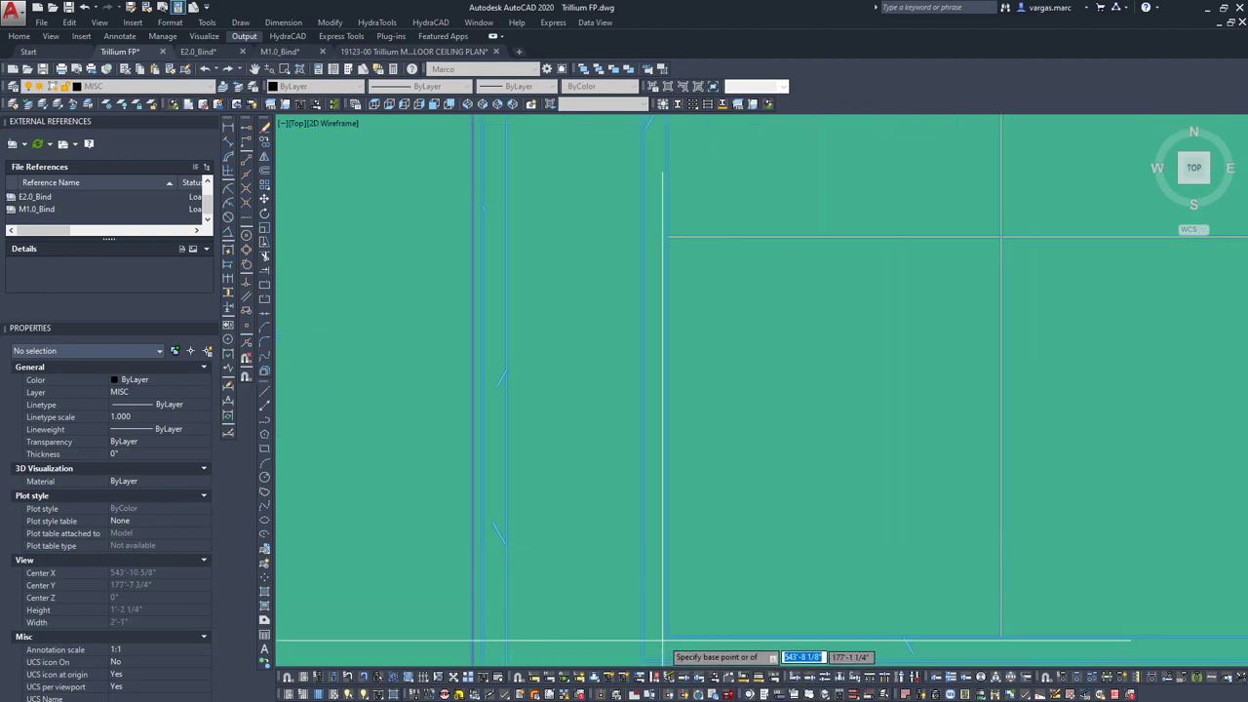
pyautogui.scroll(-8, 731, 432)
pyautogui.scroll(6, 880, 445)
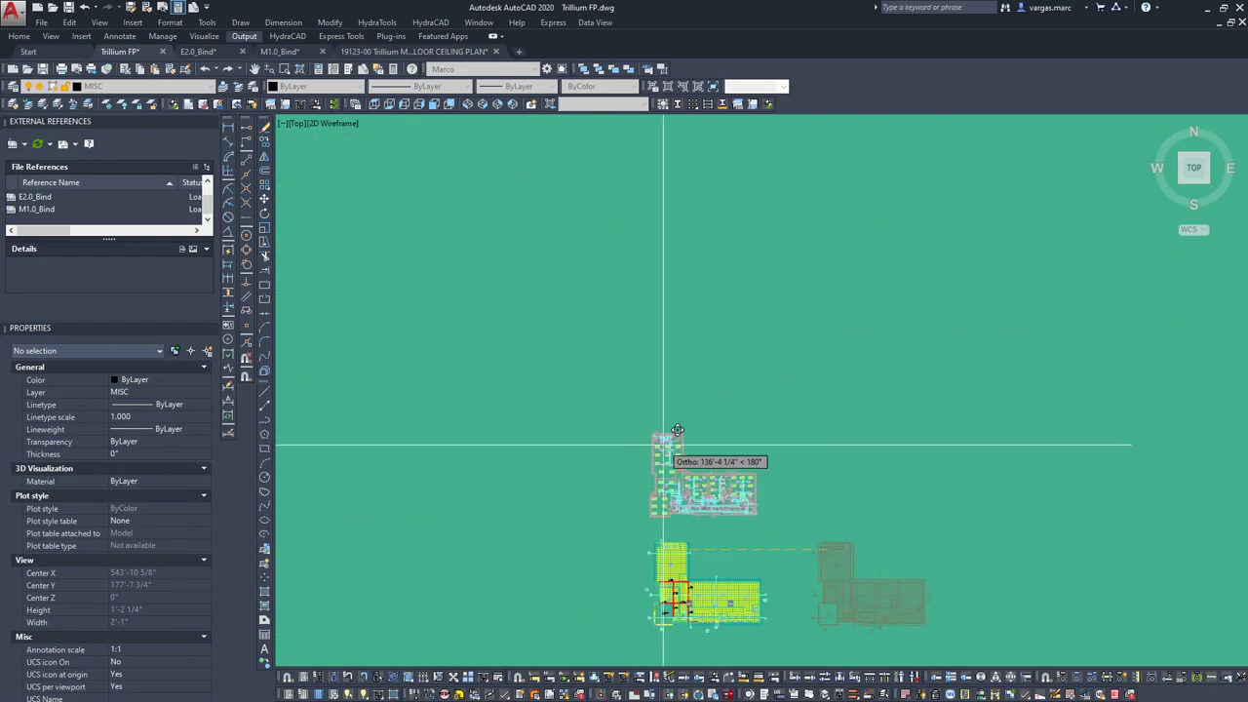
pyautogui.scroll(6, 913, 542)
pyautogui.keyDown('shift'); pyautogui.rightClick(571, 426); pyautogui.keyUp('shift')
pyautogui.click(604, 521)
pyautogui.click(629, 465)
pyautogui.scroll(-5, 712, 448)
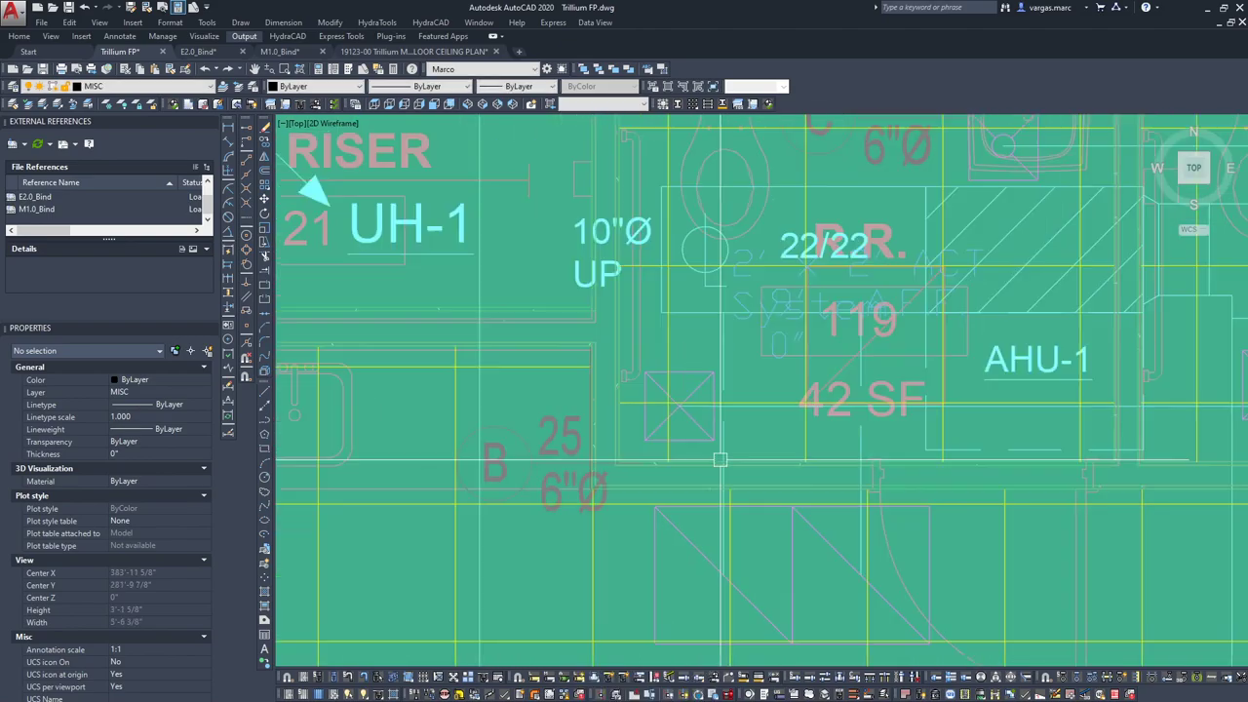
# Set the 2D model space uniform background color to Black in the display options.
pyautogui.moveTo(934, 583)
pyautogui.mouseDown(button='middle')
pyautogui.moveTo(897, 516)
pyautogui.moveTo(858, 487)
pyautogui.moveTo(816, 407)
pyautogui.moveTo(829, 348)
pyautogui.mouseUp(button='middle')
pyautogui.moveTo(762, 617); pyautogui.dragTo(763, 515, button='middle')
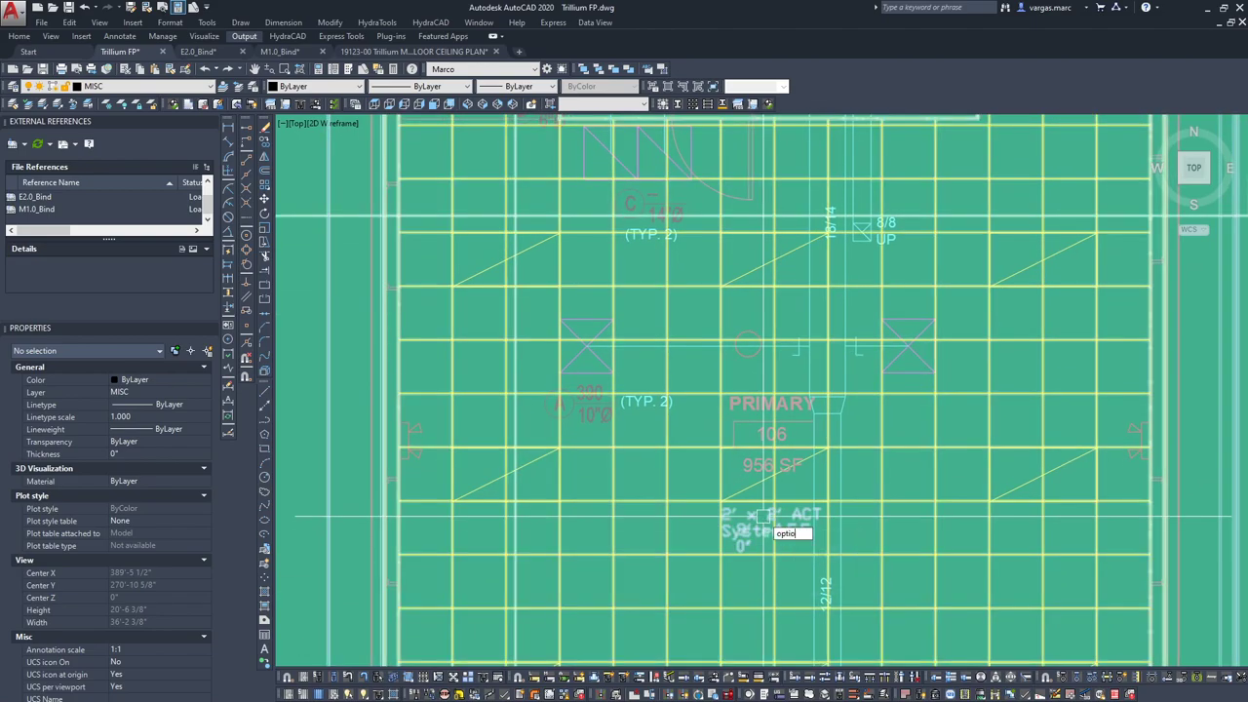
pyautogui.write('op')
pyautogui.press('Return')
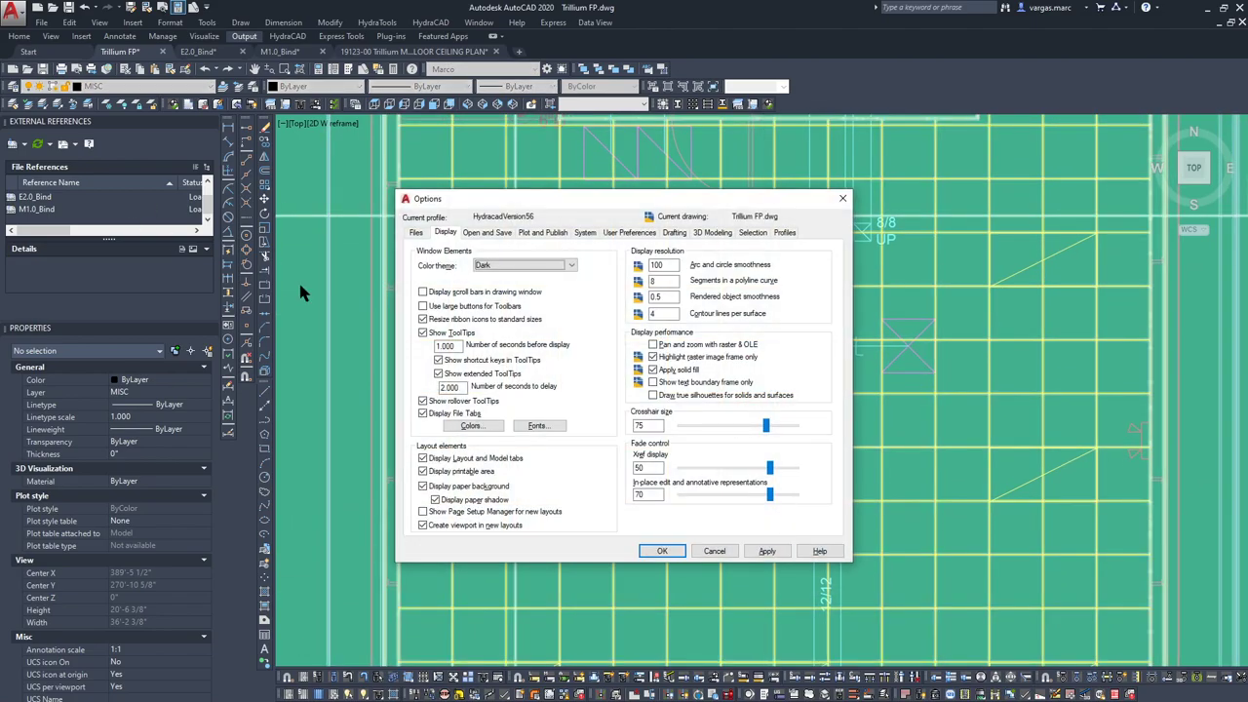
pyautogui.click(473, 426)
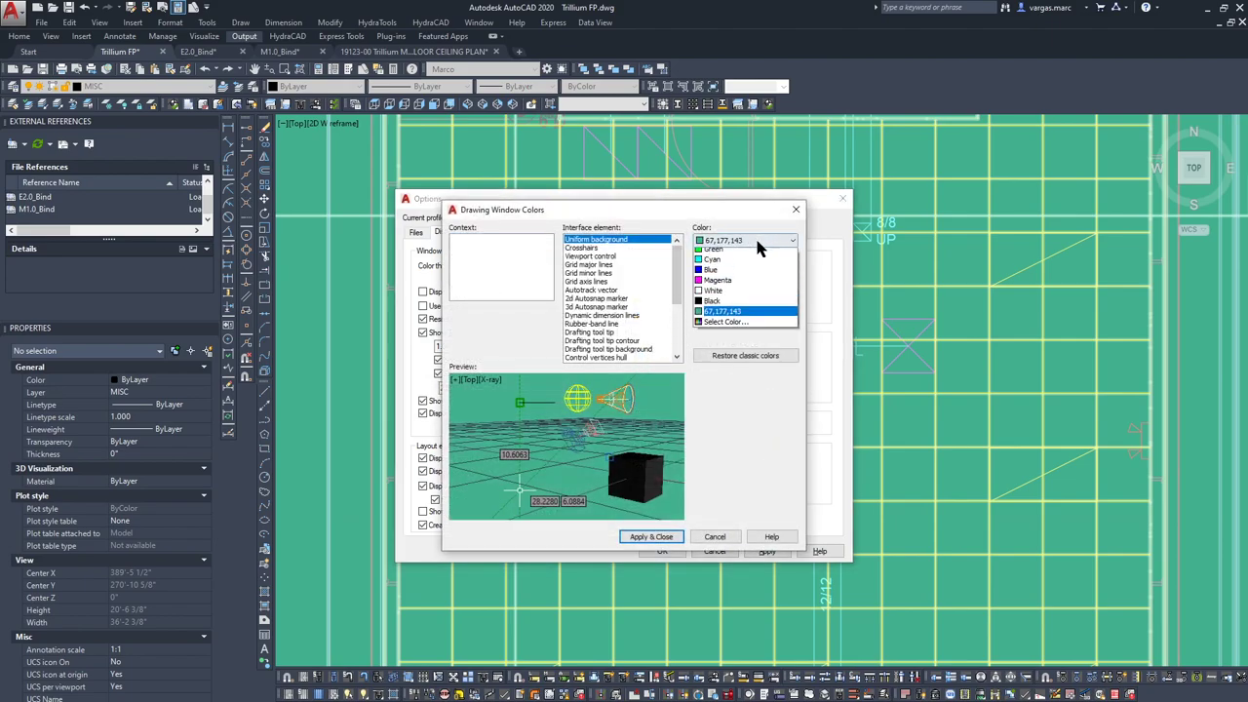
pyautogui.click(721, 326)
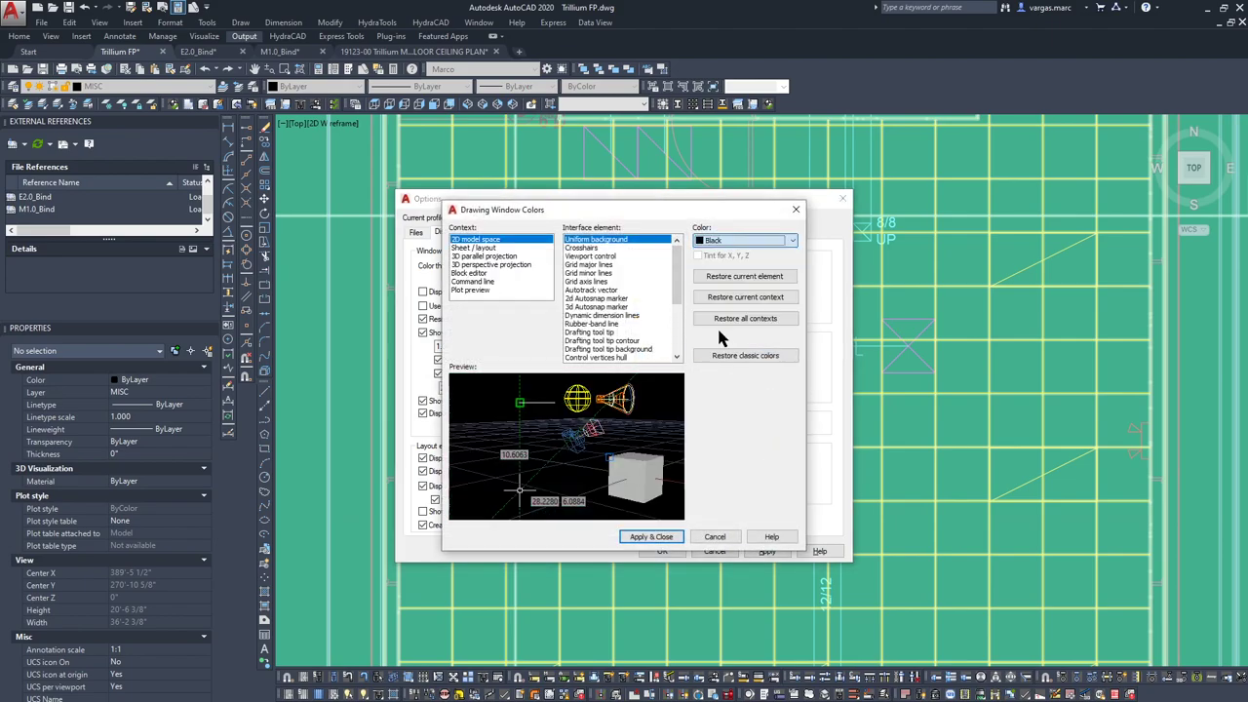
pyautogui.click(651, 537)
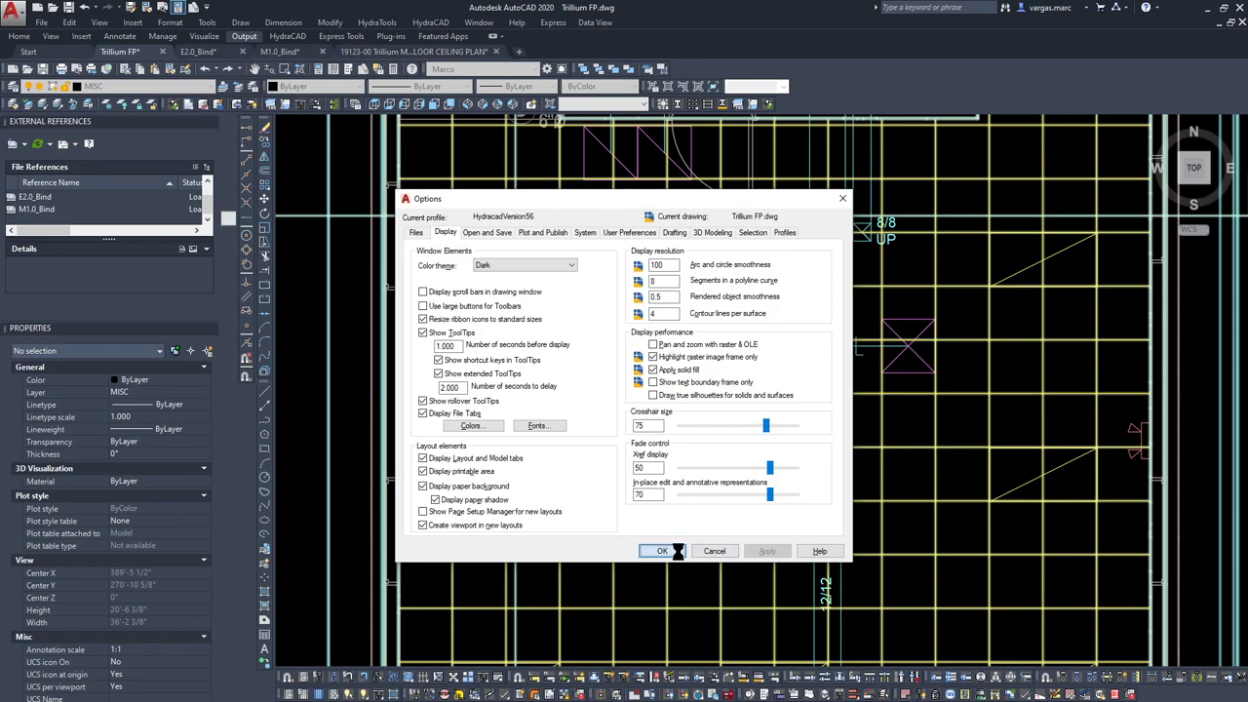
pyautogui.click(662, 550)
# Examine how the lights and diffusers read against the overlaid ceiling grid from the north wing down to the corridor.
pyautogui.moveTo(581, 358); pyautogui.dragTo(585, 490, button='middle')
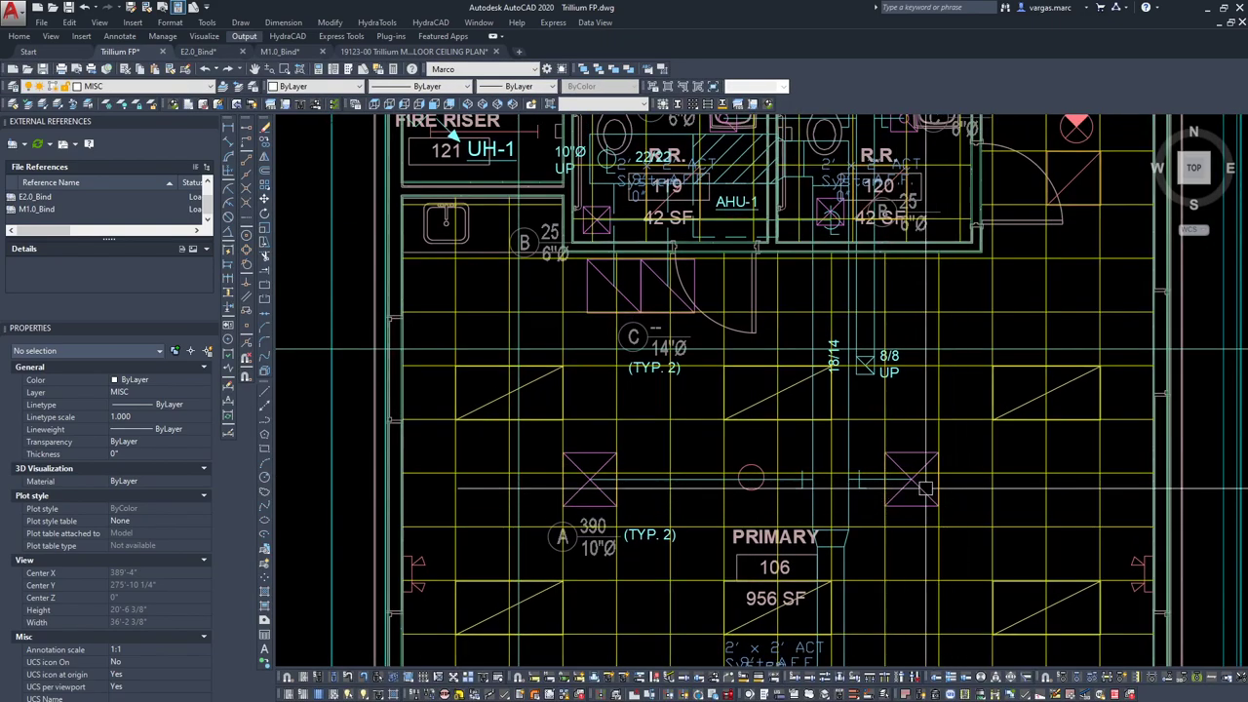
pyautogui.moveTo(589, 349); pyautogui.dragTo(588, 299, button='middle')
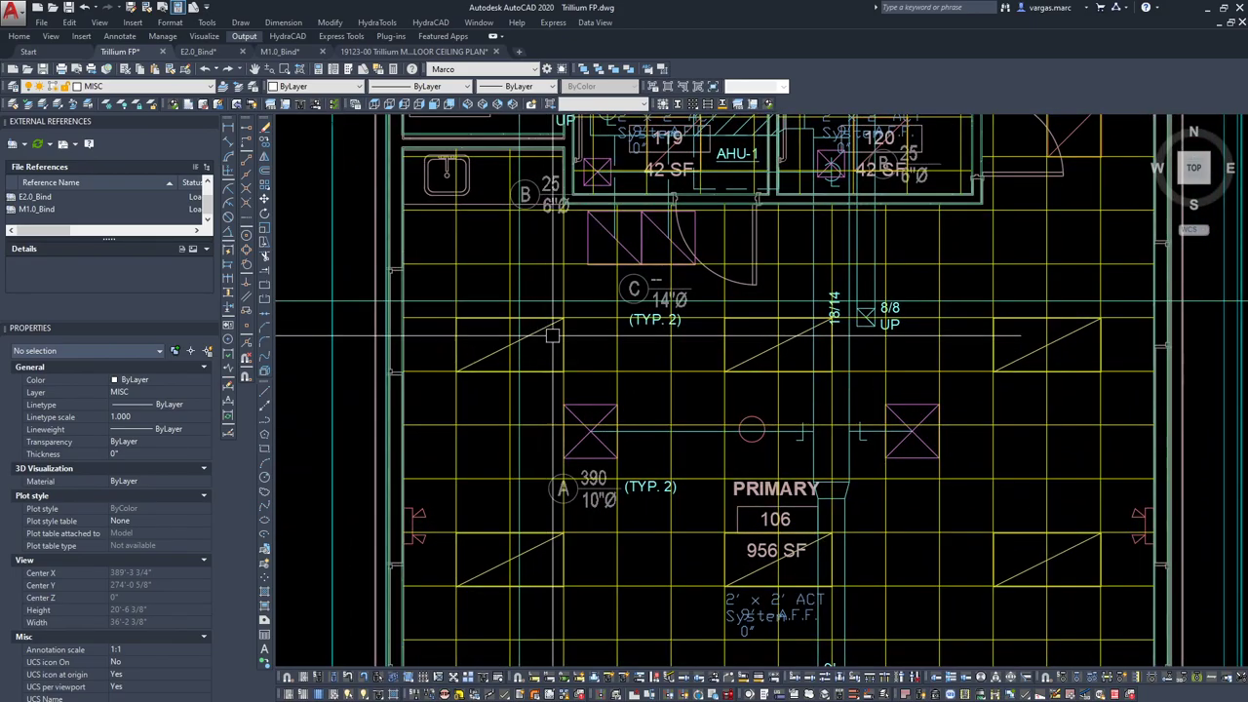
pyautogui.scroll(-5, 544, 333)
pyautogui.scroll(2, 495, 346)
pyautogui.click(689, 249)
pyautogui.click(698, 260)
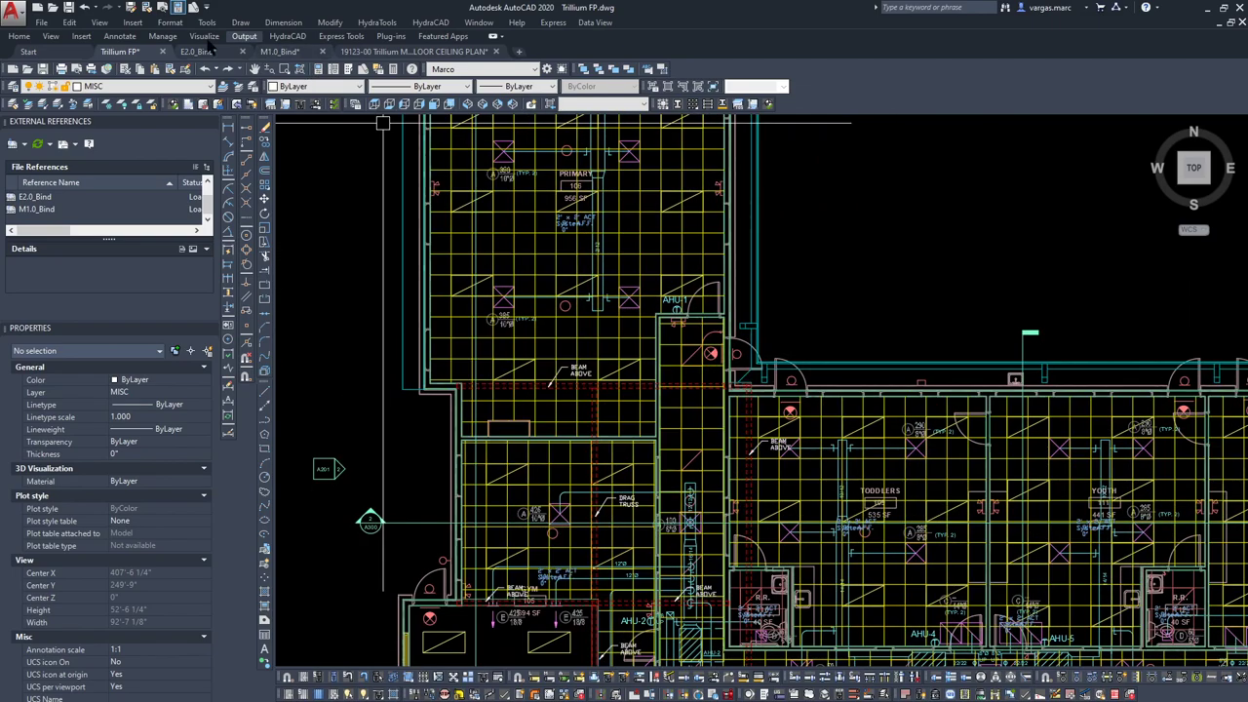
# Switch to the E2.0_Bind drawing and isolate the M-DUCT-NEW layer of the light fixtures.
pyautogui.click(208, 54)
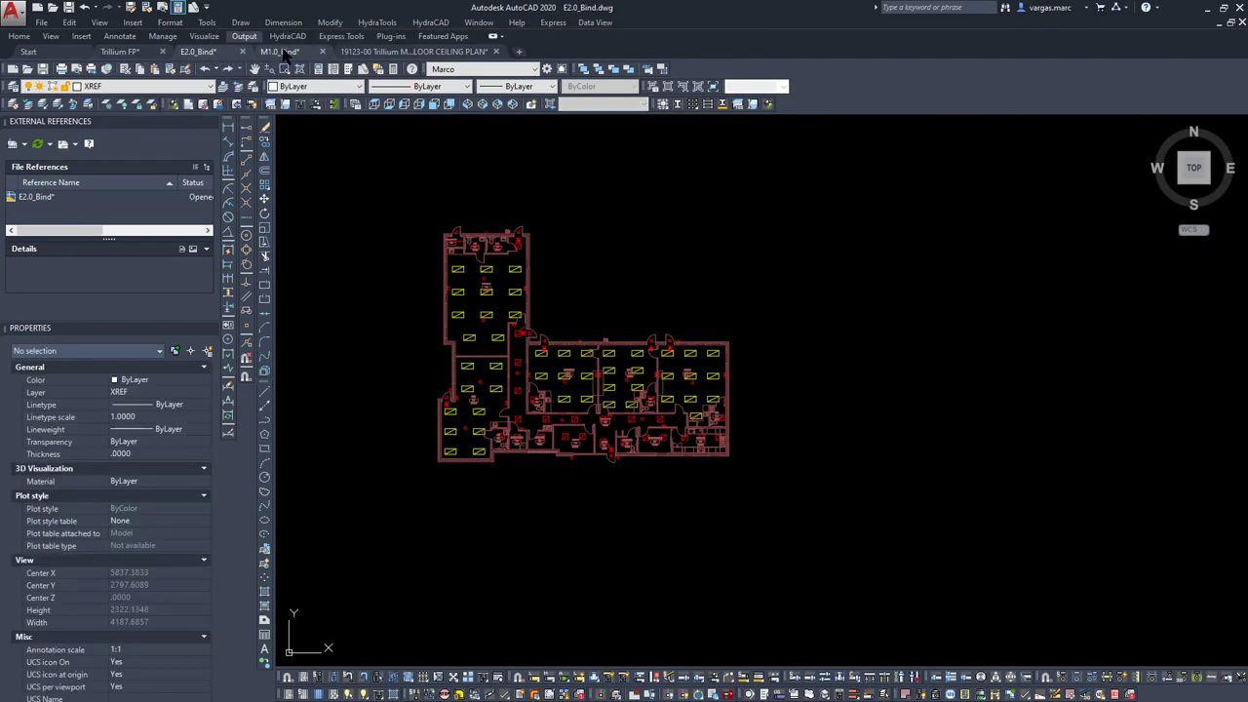
pyautogui.click(459, 289)
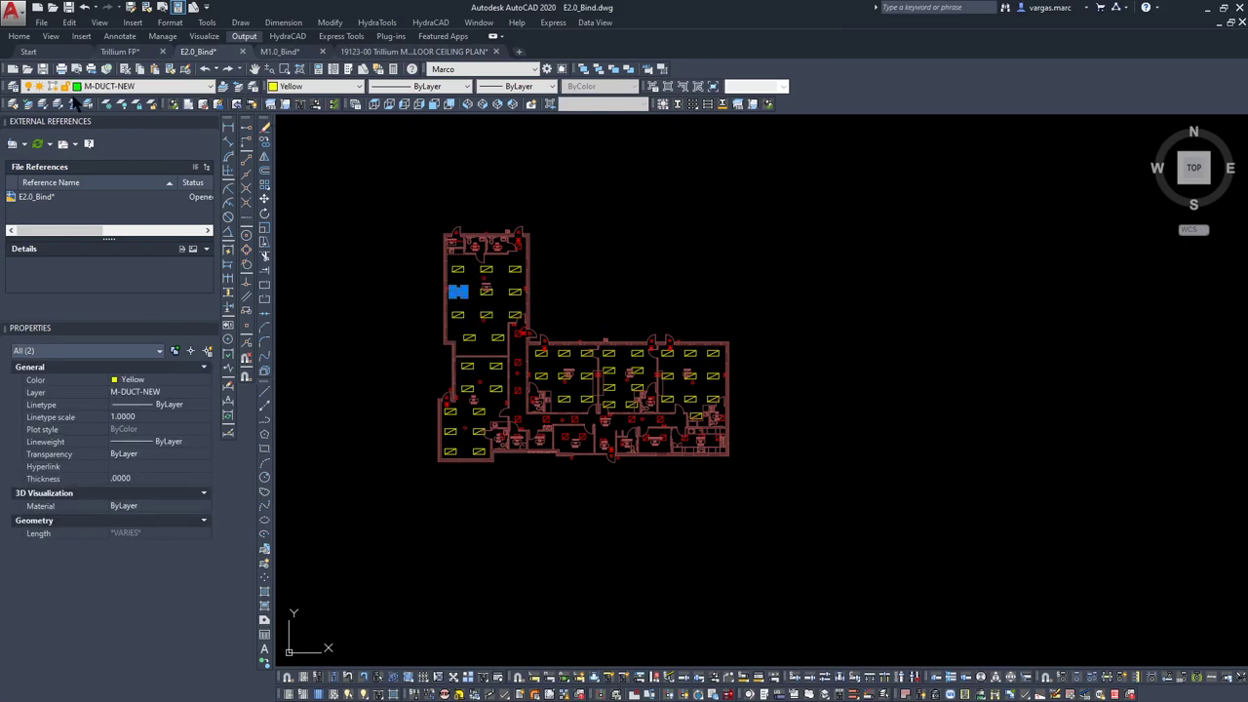
pyautogui.press('Escape')
# Set all light fixtures on the isolated M-DUCT-NEW layer to Magenta and restore the other layers.
pyautogui.click(382, 122)
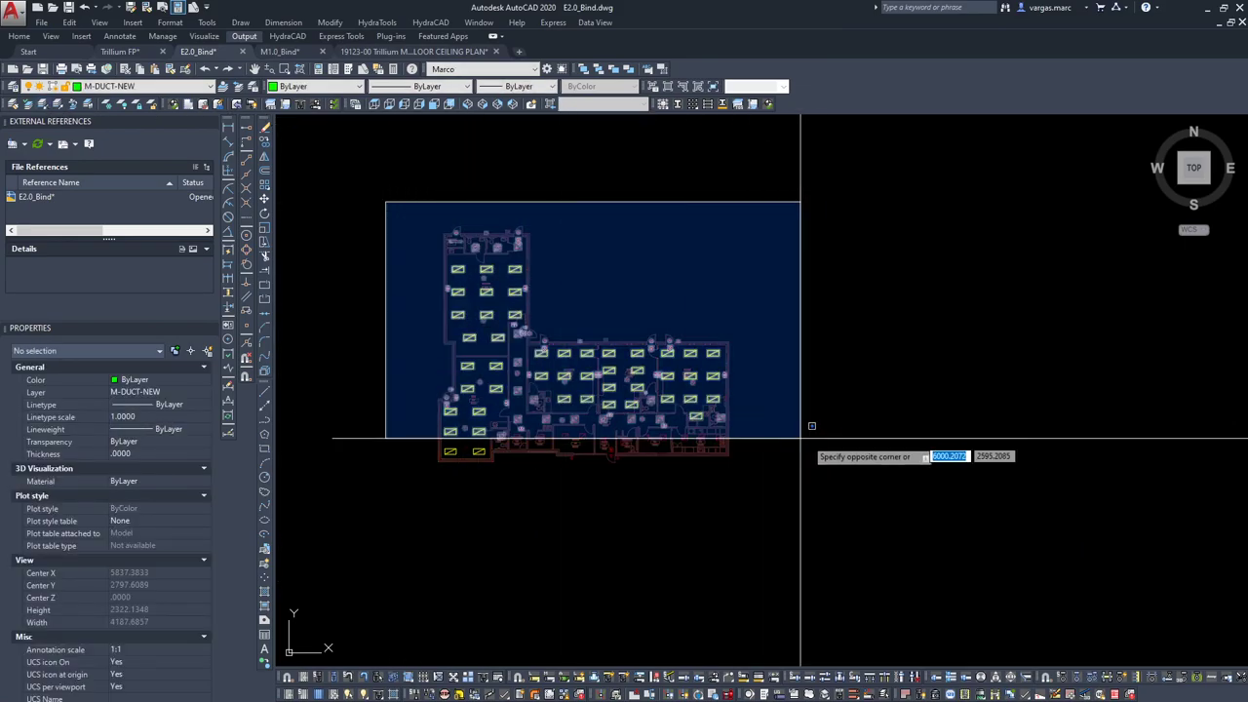
pyautogui.click(819, 445)
pyautogui.click(910, 515)
pyautogui.click(438, 270)
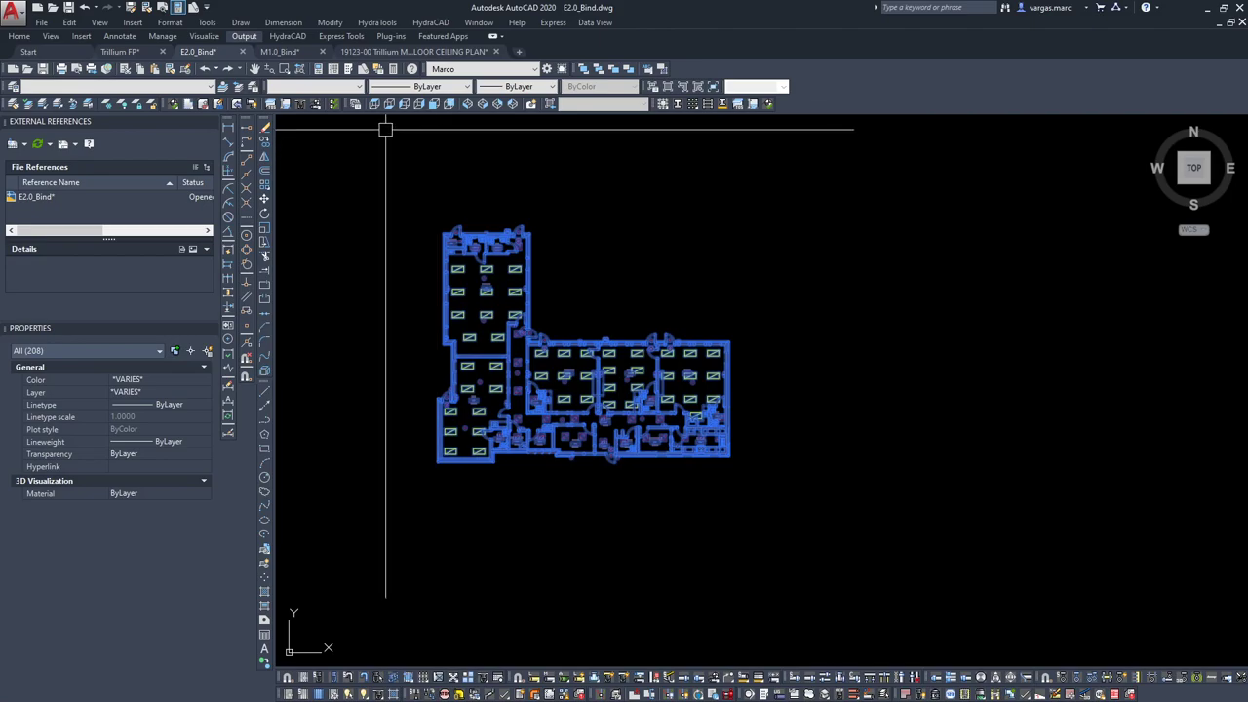
pyautogui.click(337, 86)
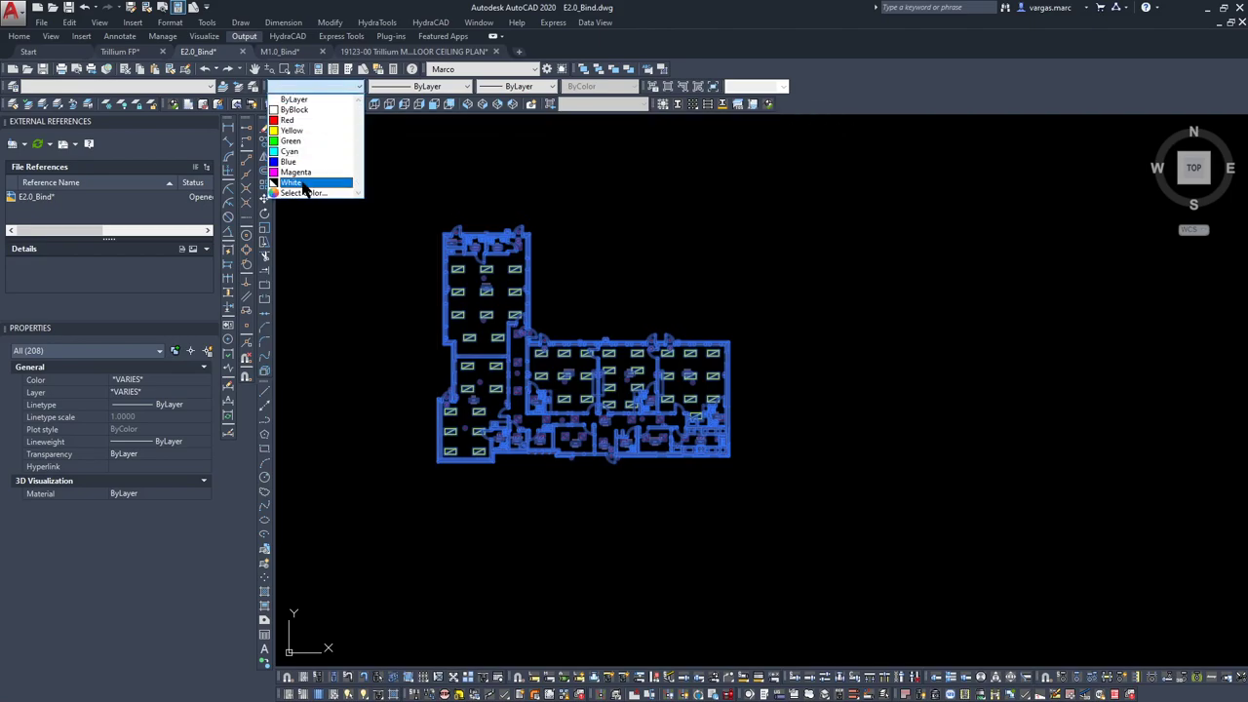
pyautogui.click(296, 172)
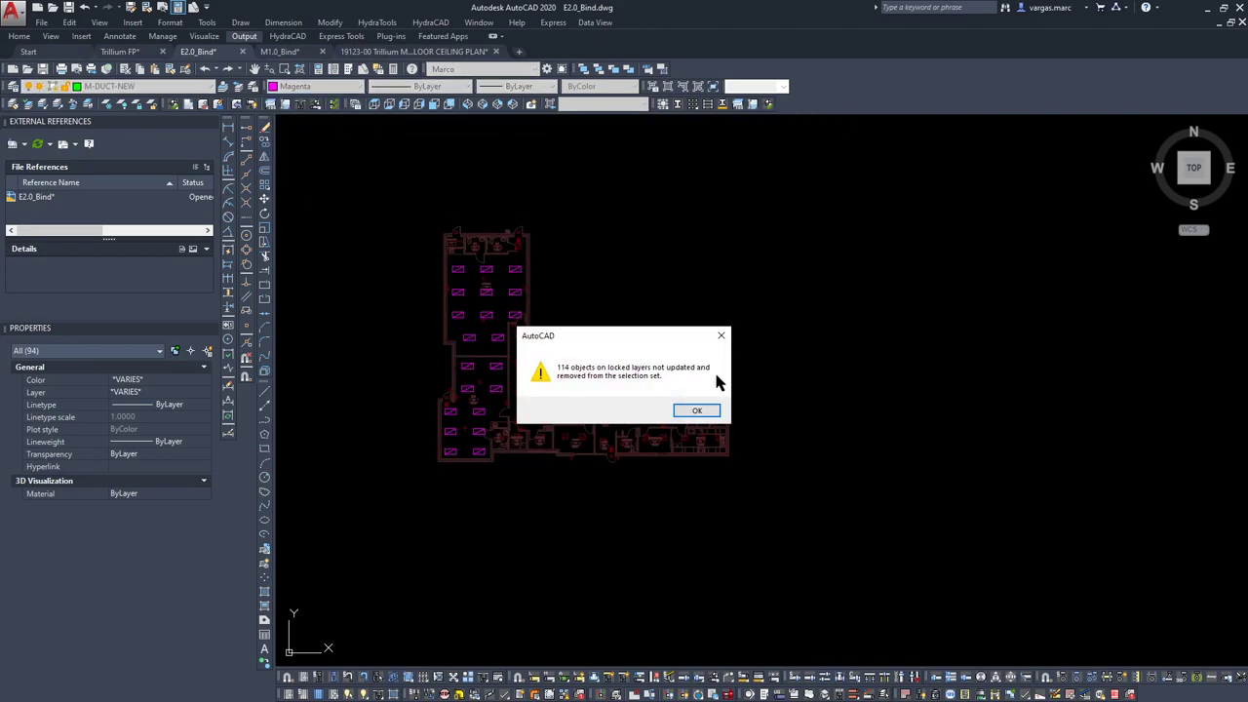
pyautogui.click(694, 410)
pyautogui.press('Escape')
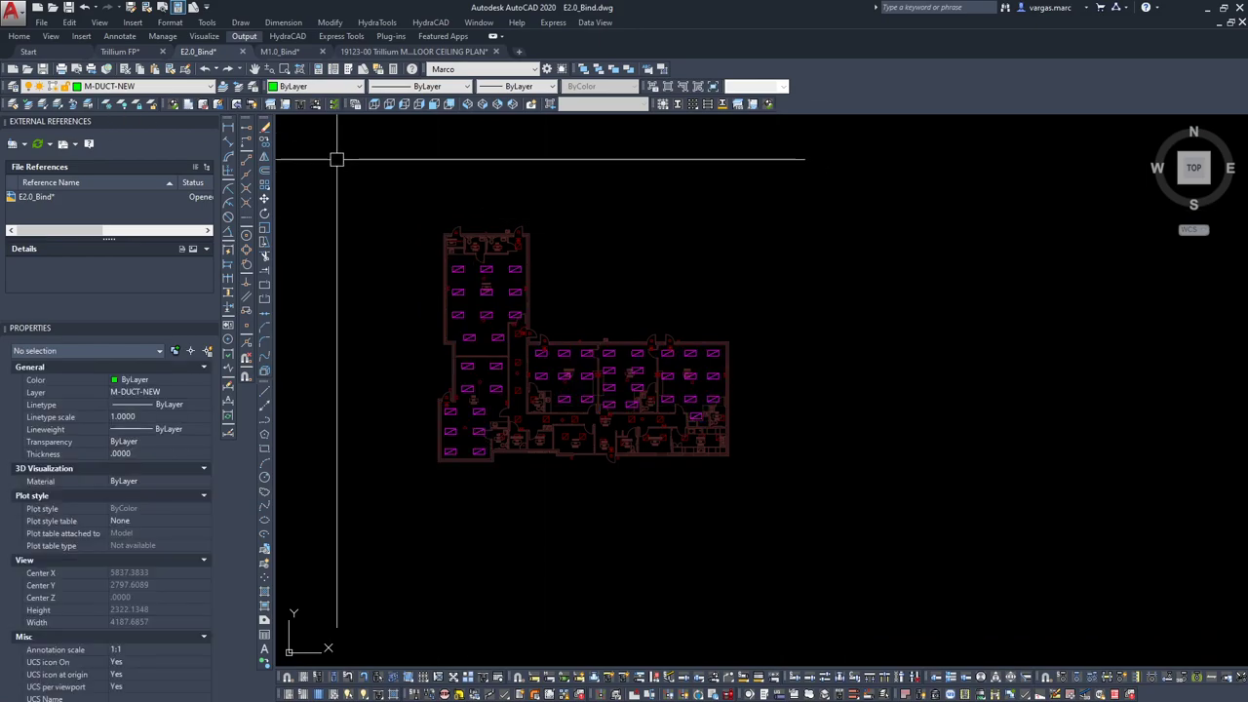
pyautogui.click(59, 106)
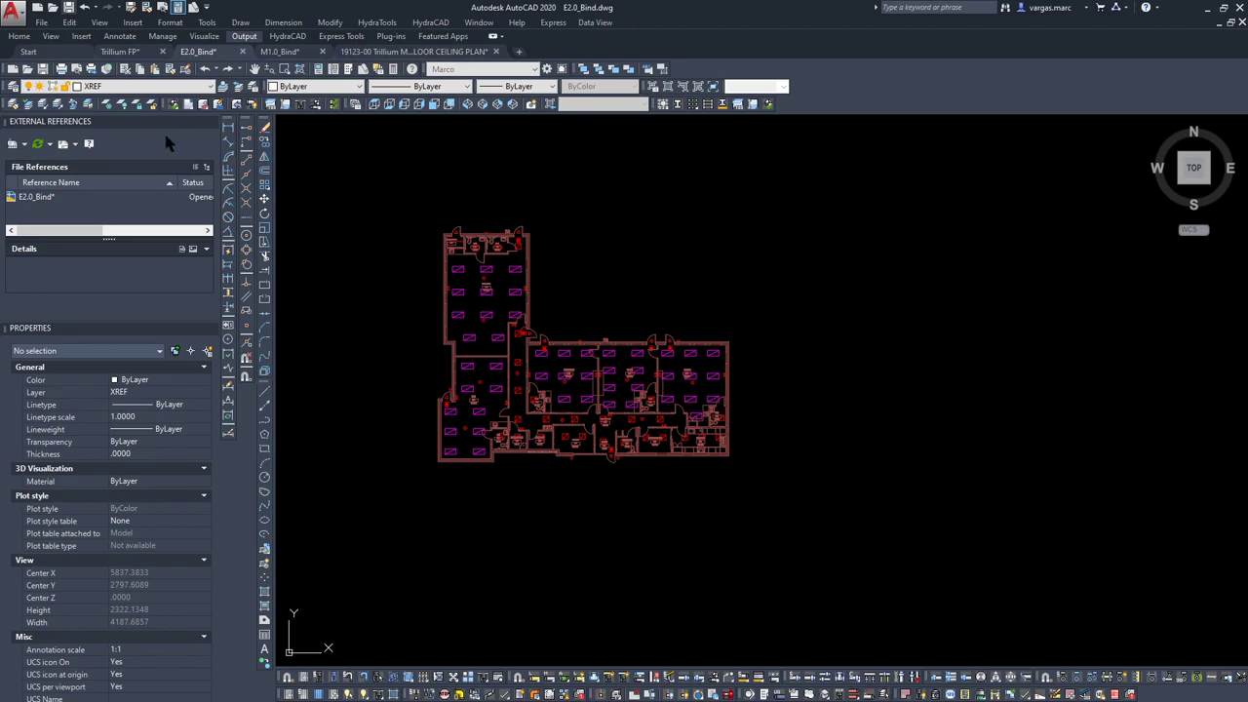
# Save the E2.0_Bind drawing and reload its reference in the Trillium FP drawing.
pyautogui.click(125, 53)
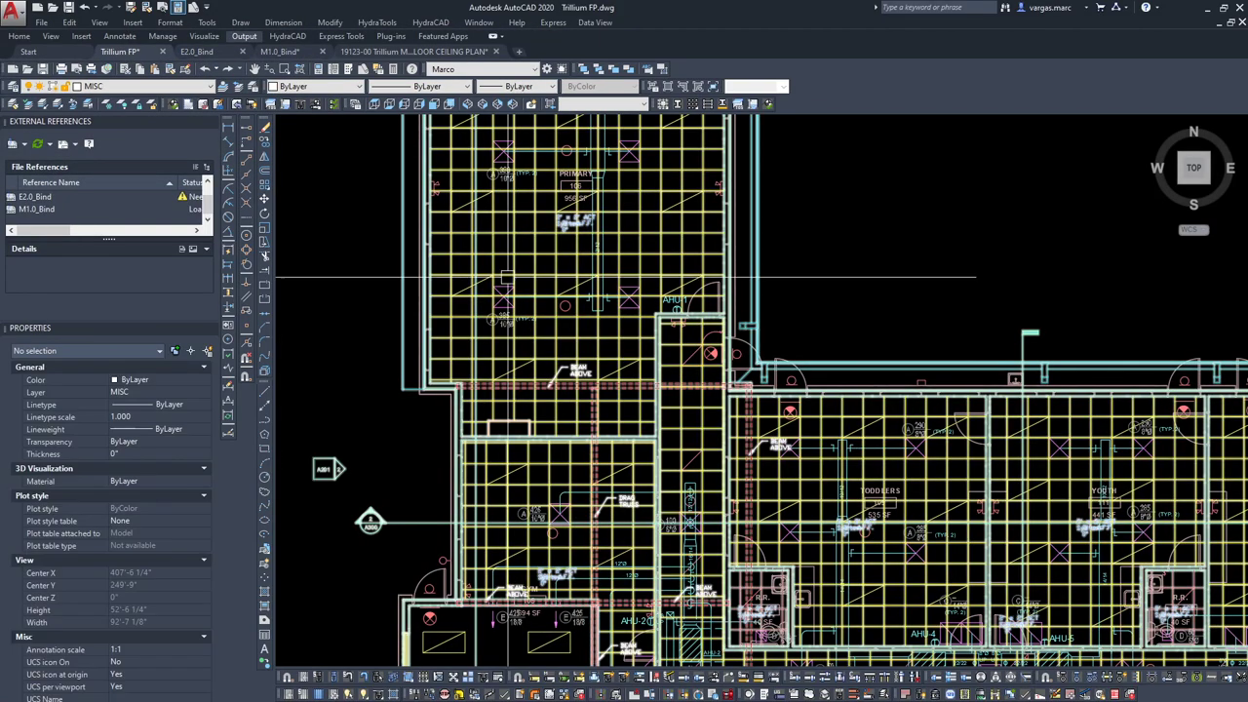
pyautogui.scroll(-4, 950, 312)
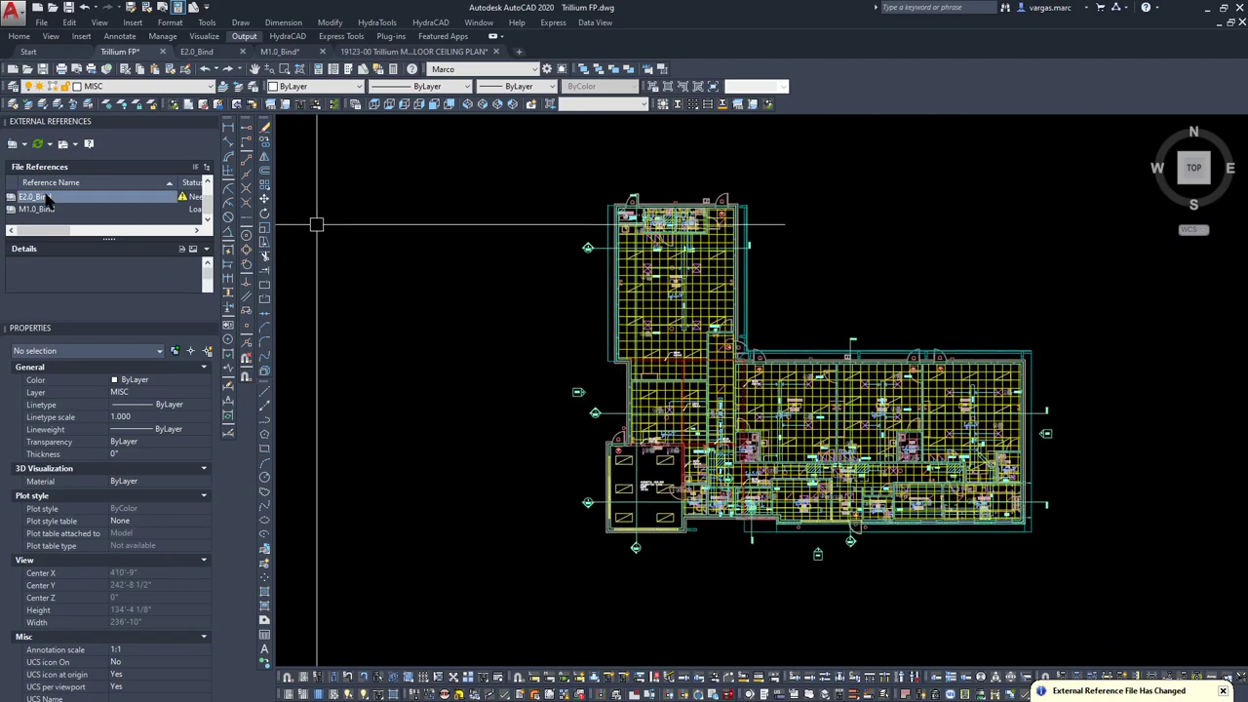
pyautogui.rightClick(47, 198)
pyautogui.click(90, 252)
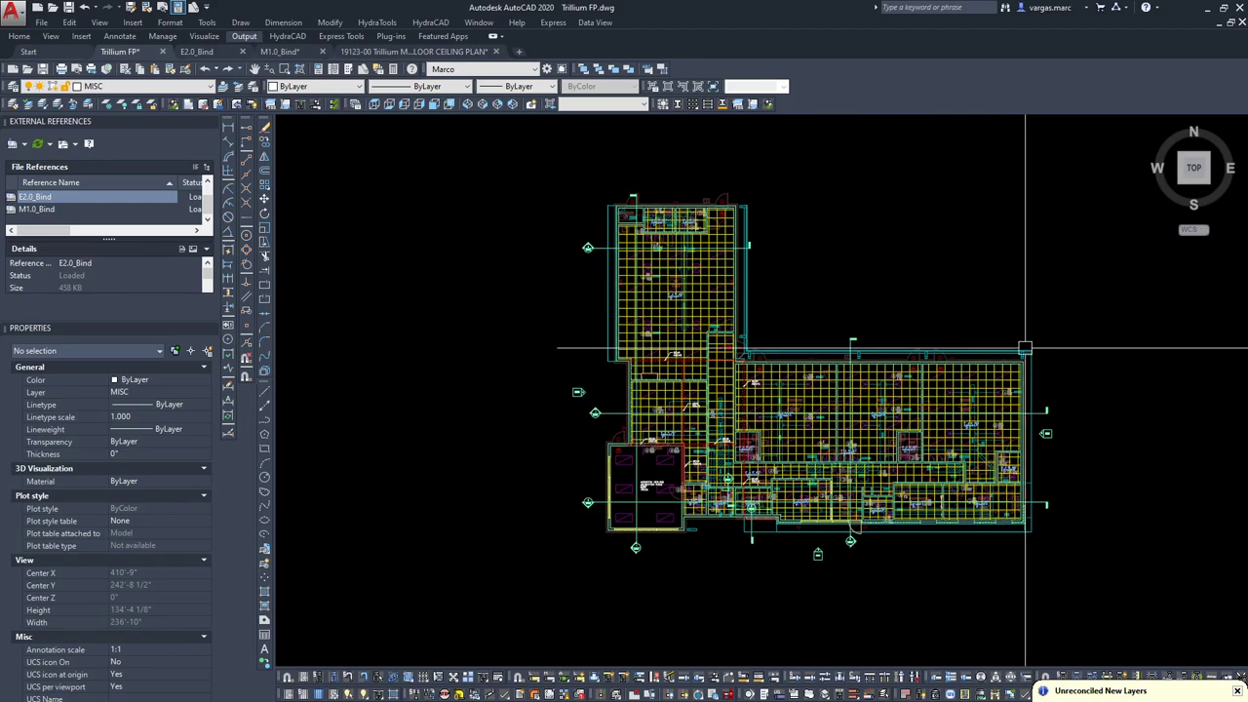
# Examine how the magenta lights and the diffusers line up with the ceiling grid, especially in room PRIMARY 106.
pyautogui.scroll(7, 836, 390)
pyautogui.moveTo(835, 390); pyautogui.dragTo(730, 393, button='middle')
pyautogui.scroll(-4, 611, 394)
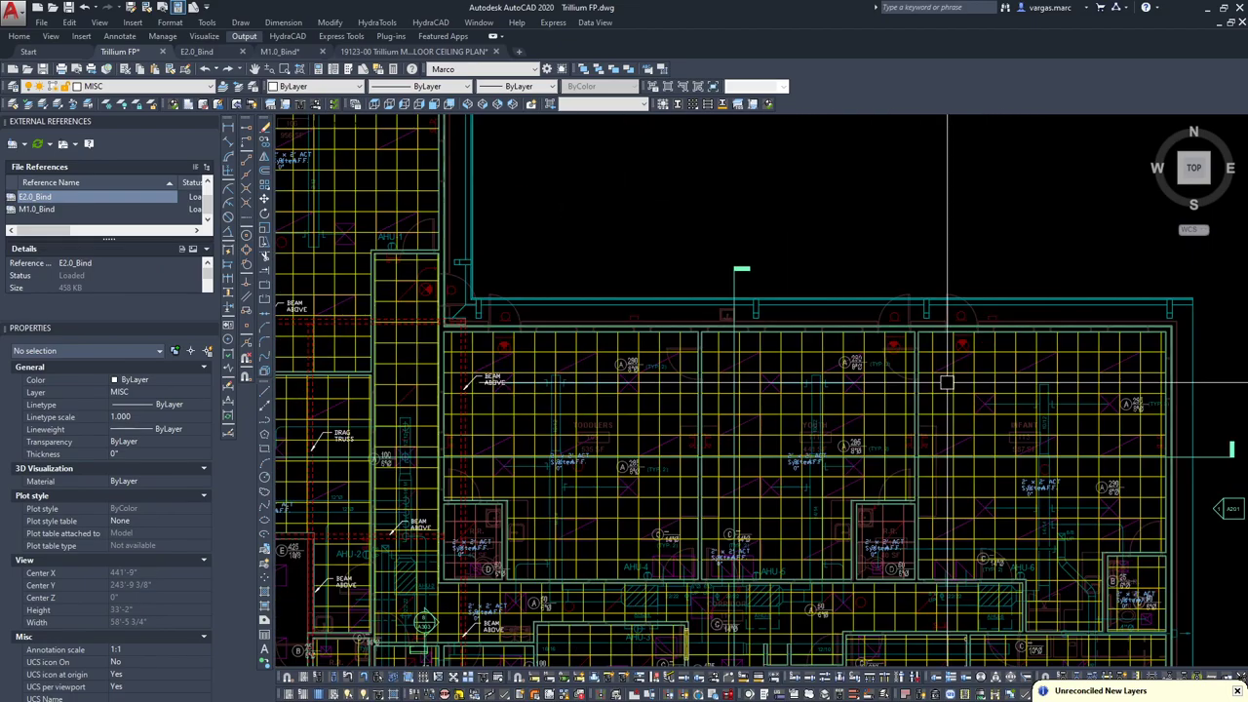
pyautogui.scroll(8, 365, 189)
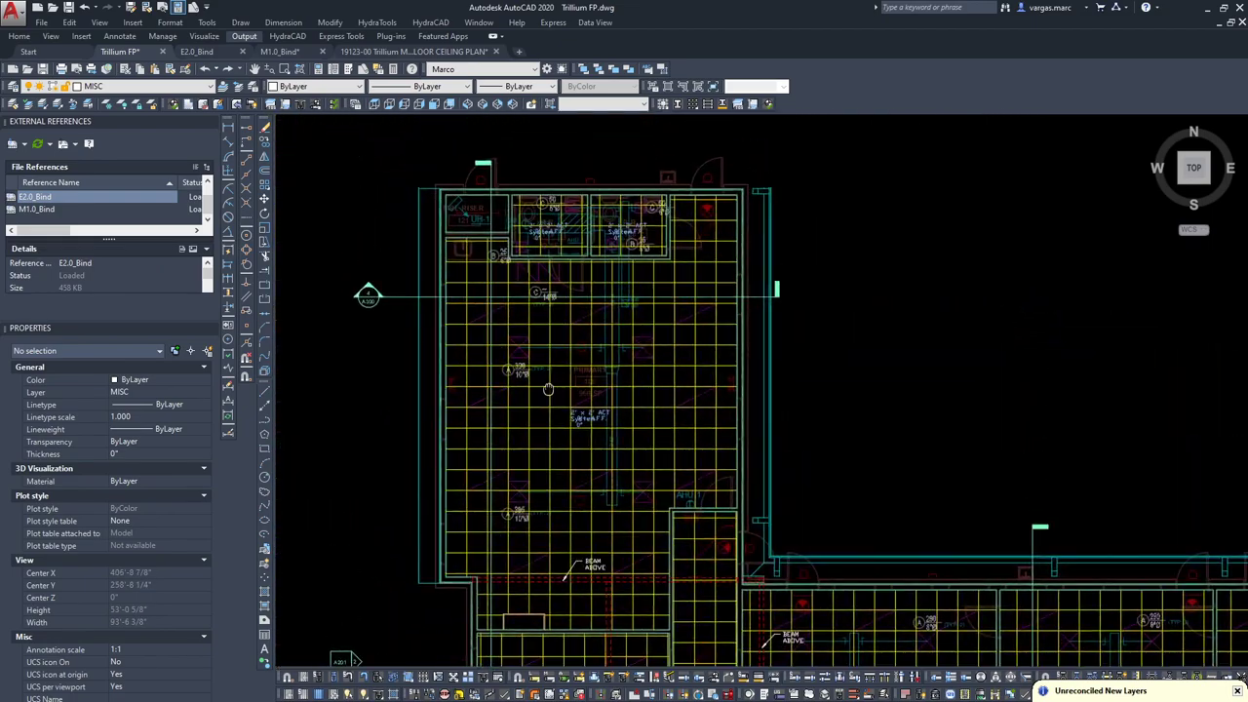
pyautogui.scroll(-2, 573, 322)
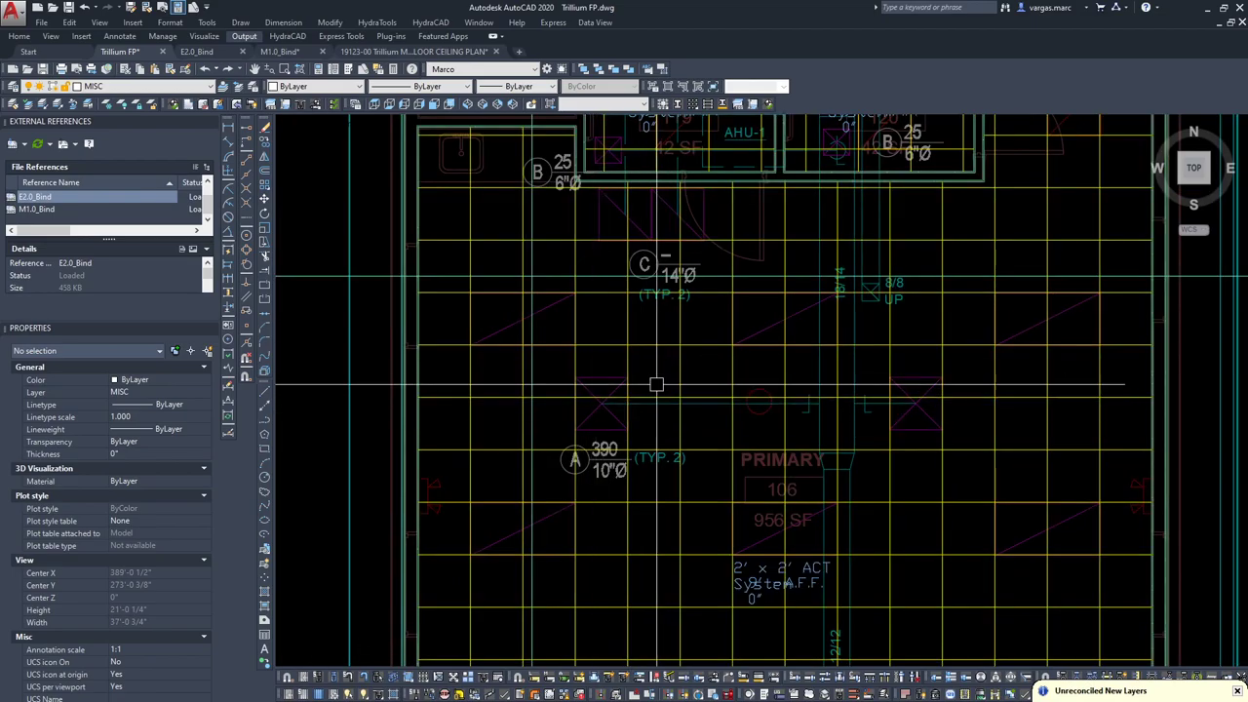
pyautogui.scroll(1, 1053, 365)
pyautogui.scroll(-1, 851, 359)
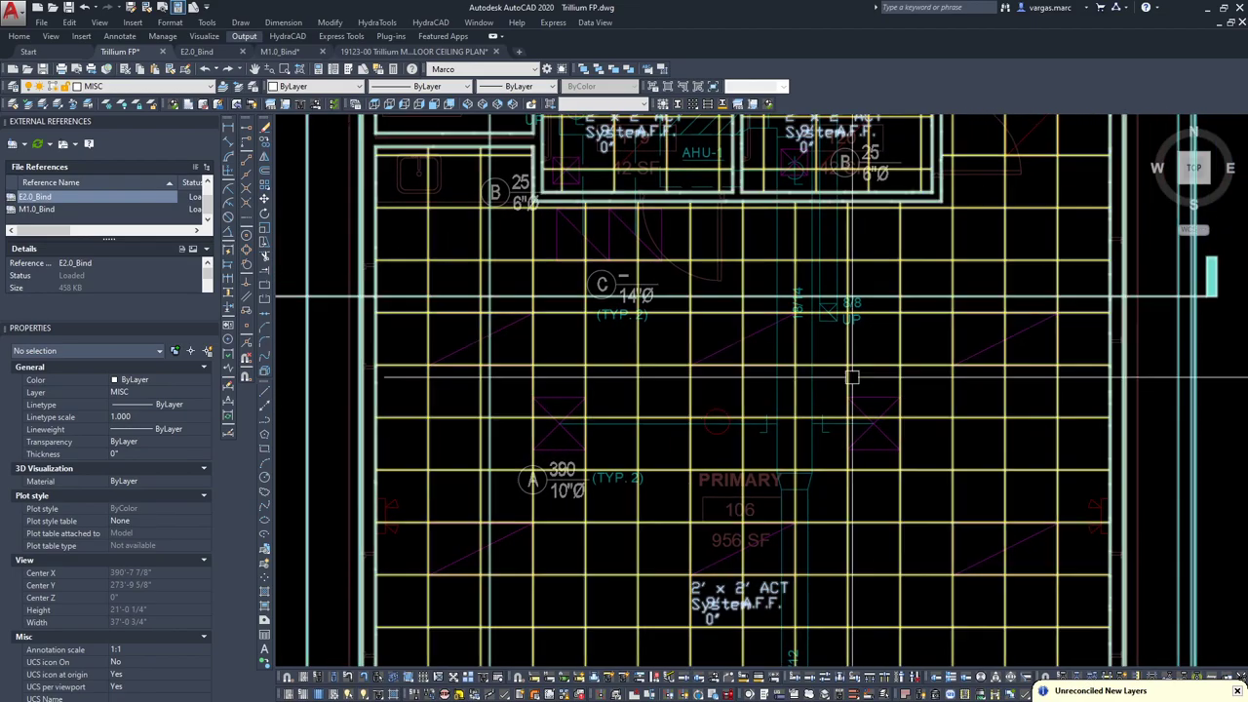
pyautogui.scroll(1, 649, 454)
pyautogui.moveTo(649, 455); pyautogui.dragTo(650, 329, button='middle')
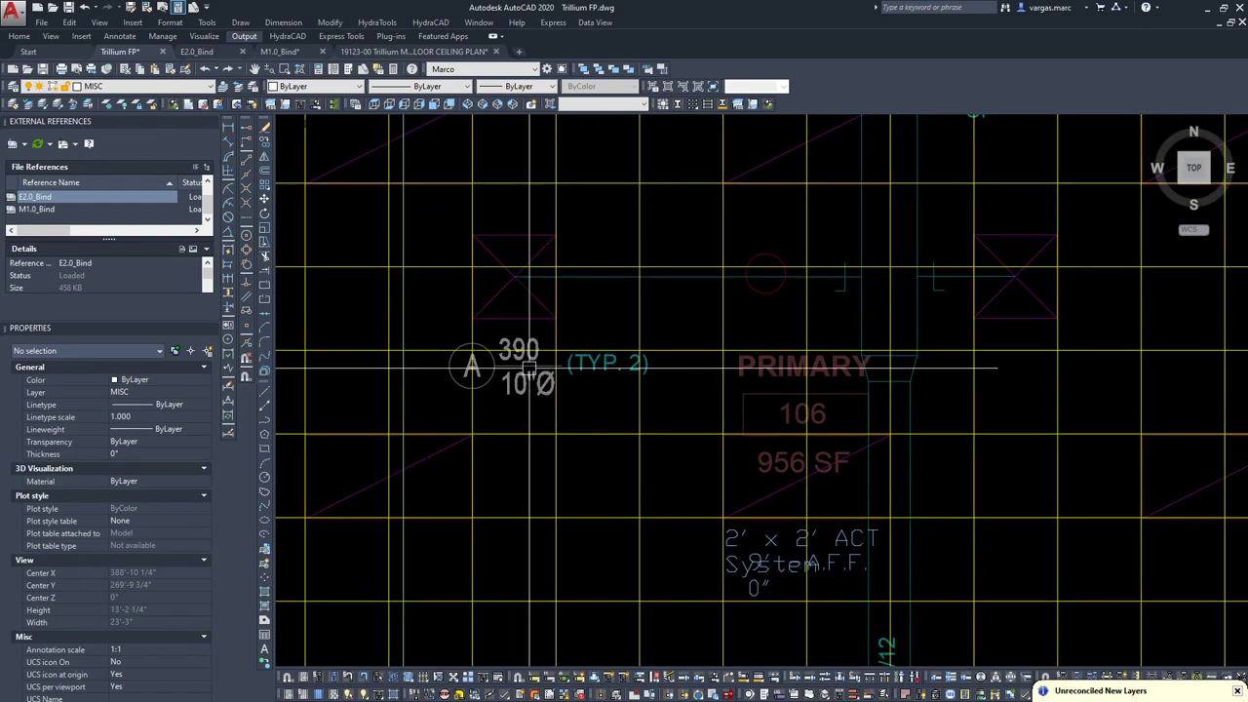
pyautogui.moveTo(838, 276); pyautogui.dragTo(730, 324, button='middle')
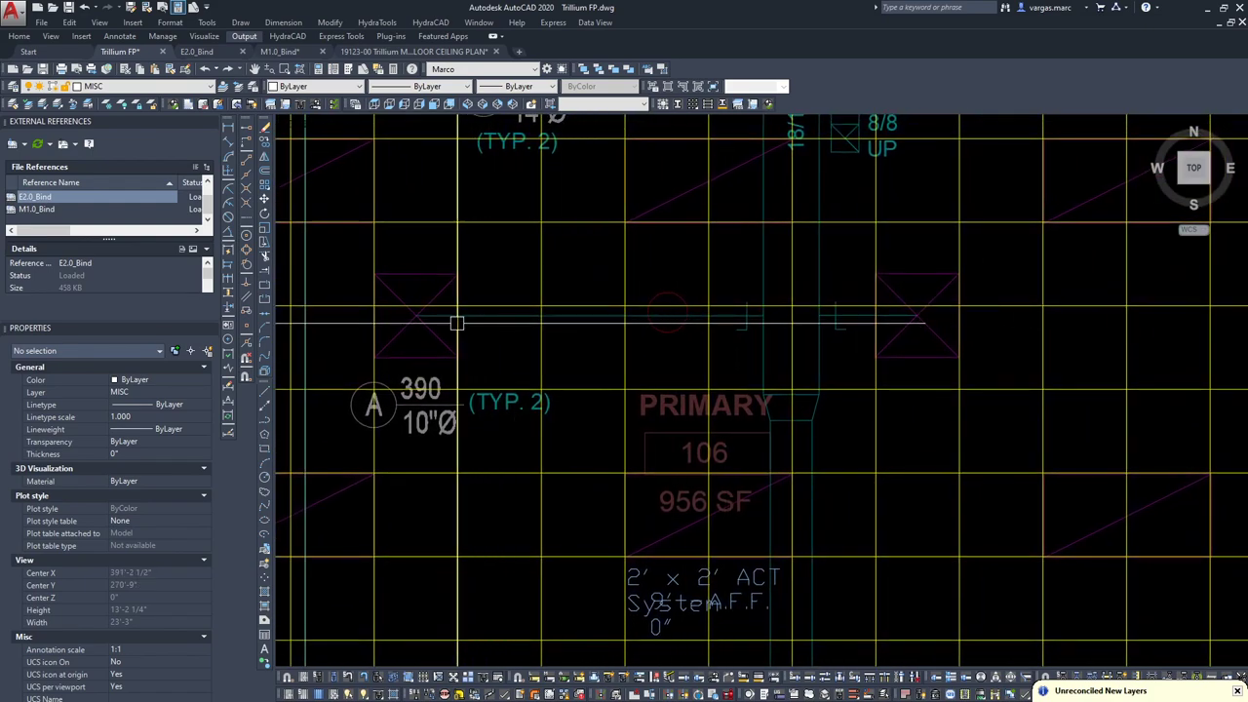
pyautogui.moveTo(417, 313); pyautogui.dragTo(590, 290, button='middle')
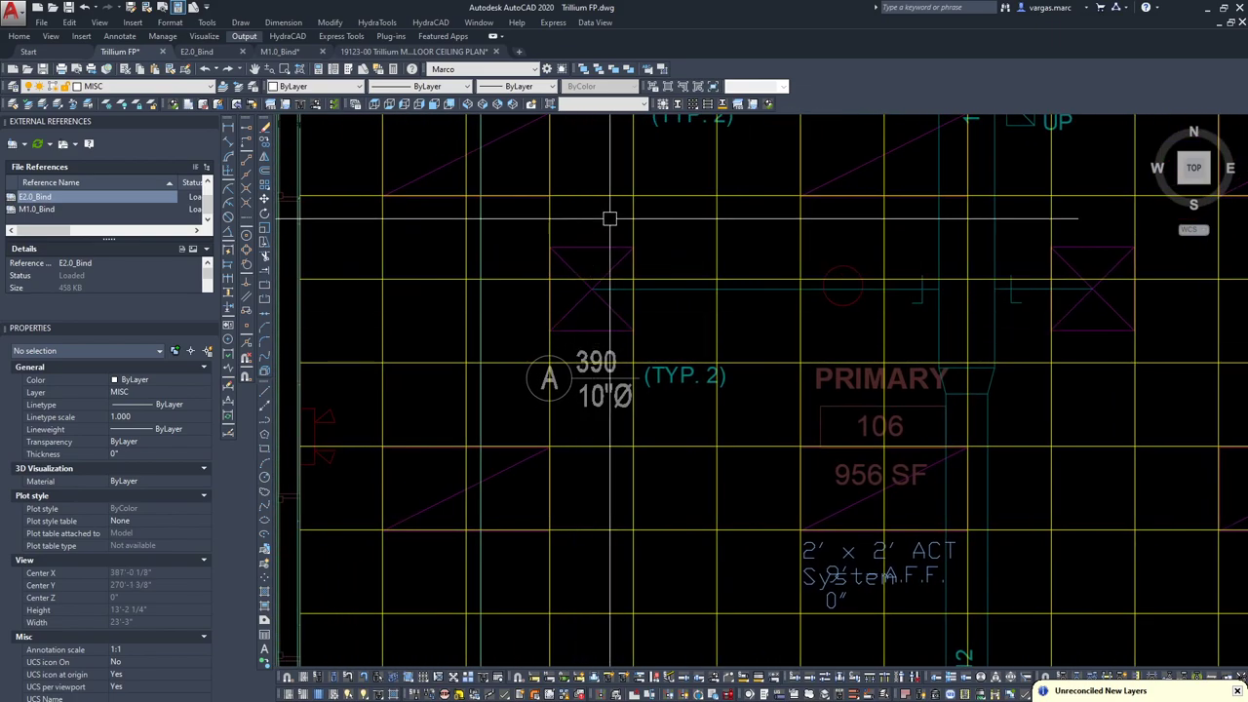
pyautogui.moveTo(630, 259); pyautogui.dragTo(553, 255, button='middle')
pyautogui.scroll(-3, 630, 370)
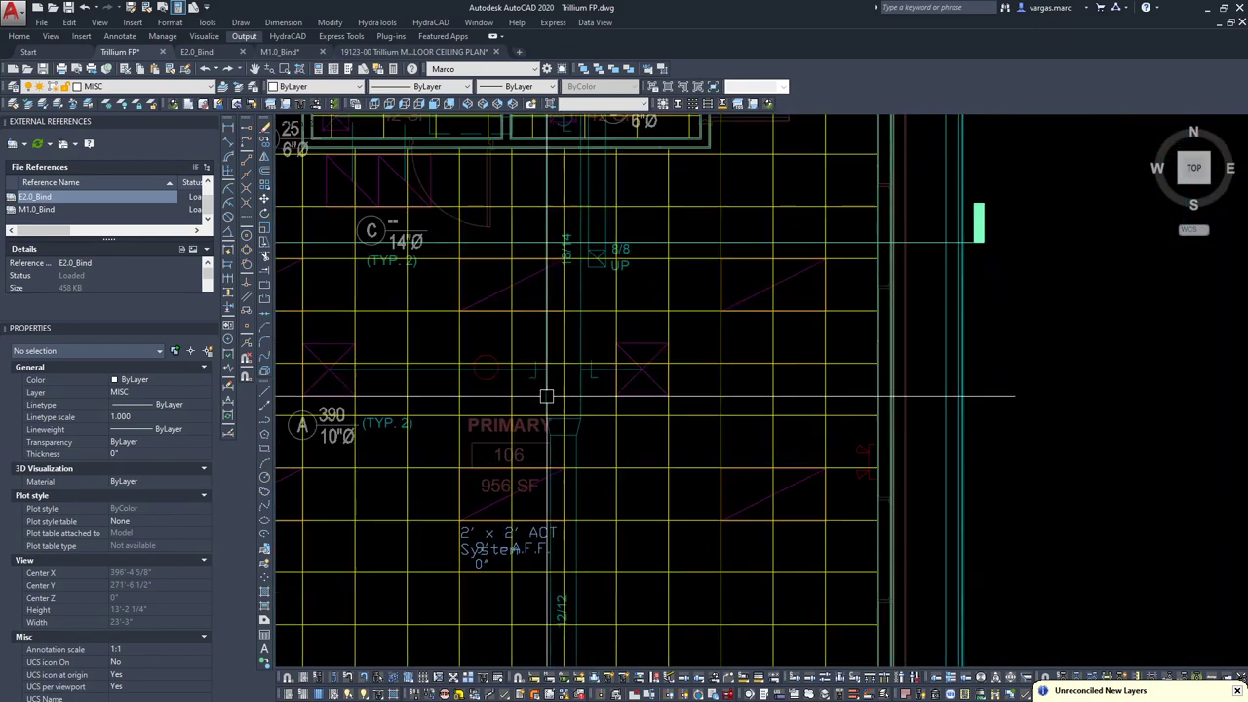
pyautogui.scroll(5, 643, 379)
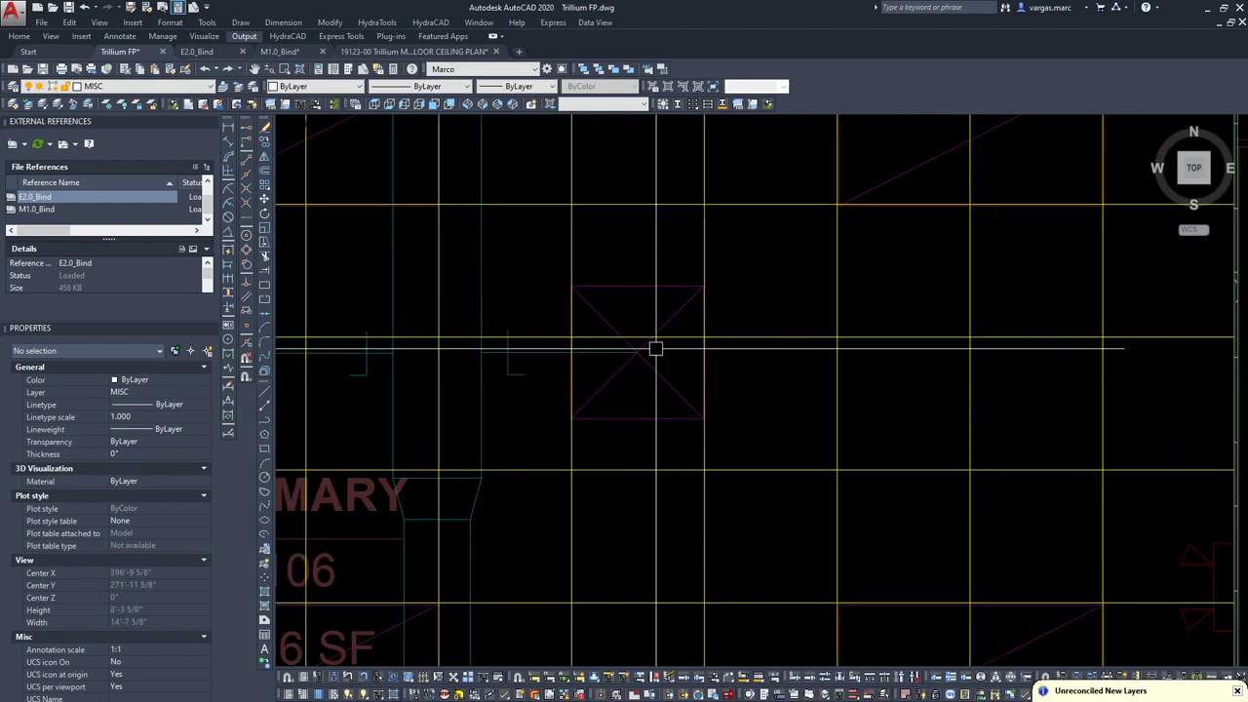
pyautogui.scroll(-5, 666, 440)
pyautogui.moveTo(588, 399); pyautogui.dragTo(670, 345, button='middle')
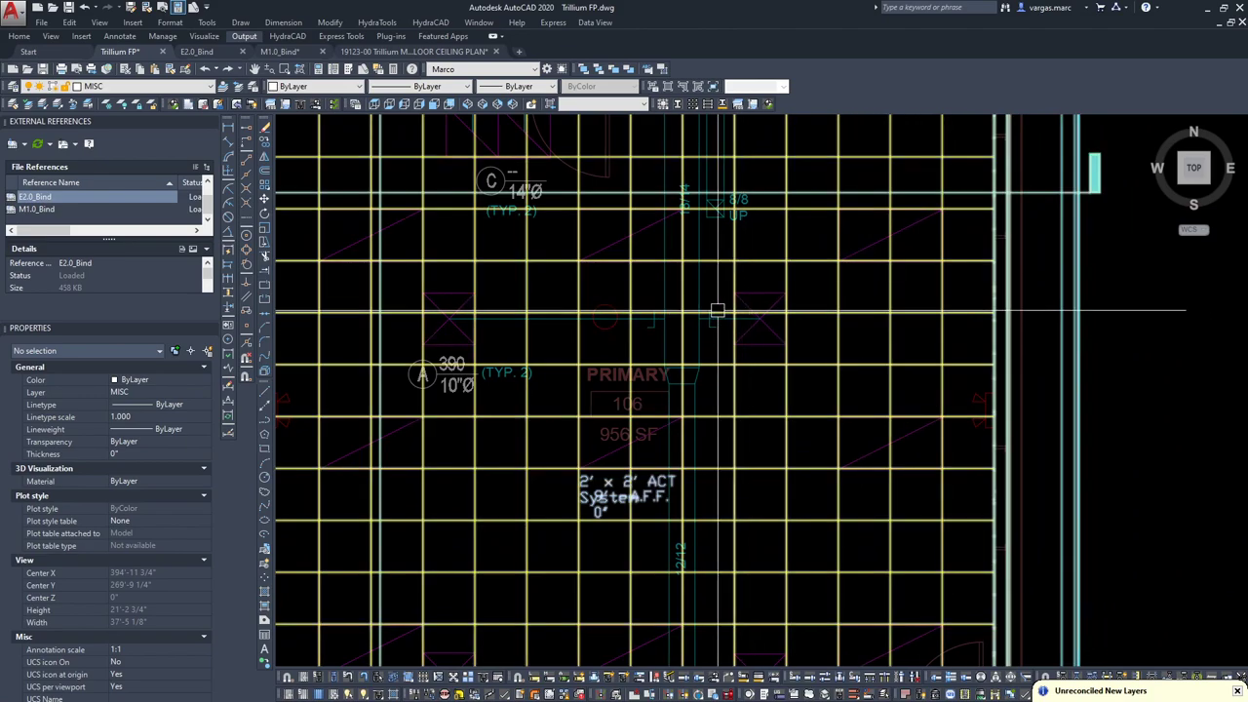
pyautogui.moveTo(556, 516); pyautogui.dragTo(558, 337, button='middle')
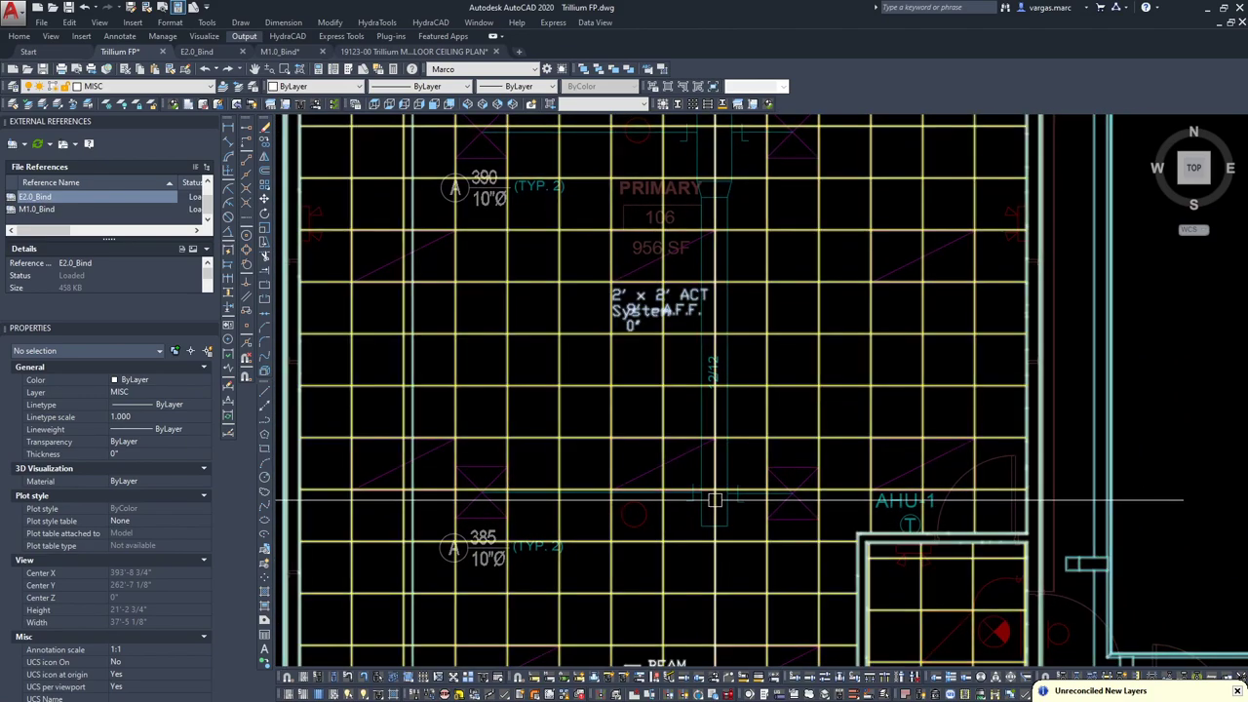
# Examine how lights, diffusers and ducts line up with the ceiling grid in the rooms beyond PRIMARY 106, including R.R. and TODDLERS 109.
pyautogui.moveTo(719, 496); pyautogui.dragTo(541, 374, button='middle')
pyautogui.scroll(-2, 541, 374)
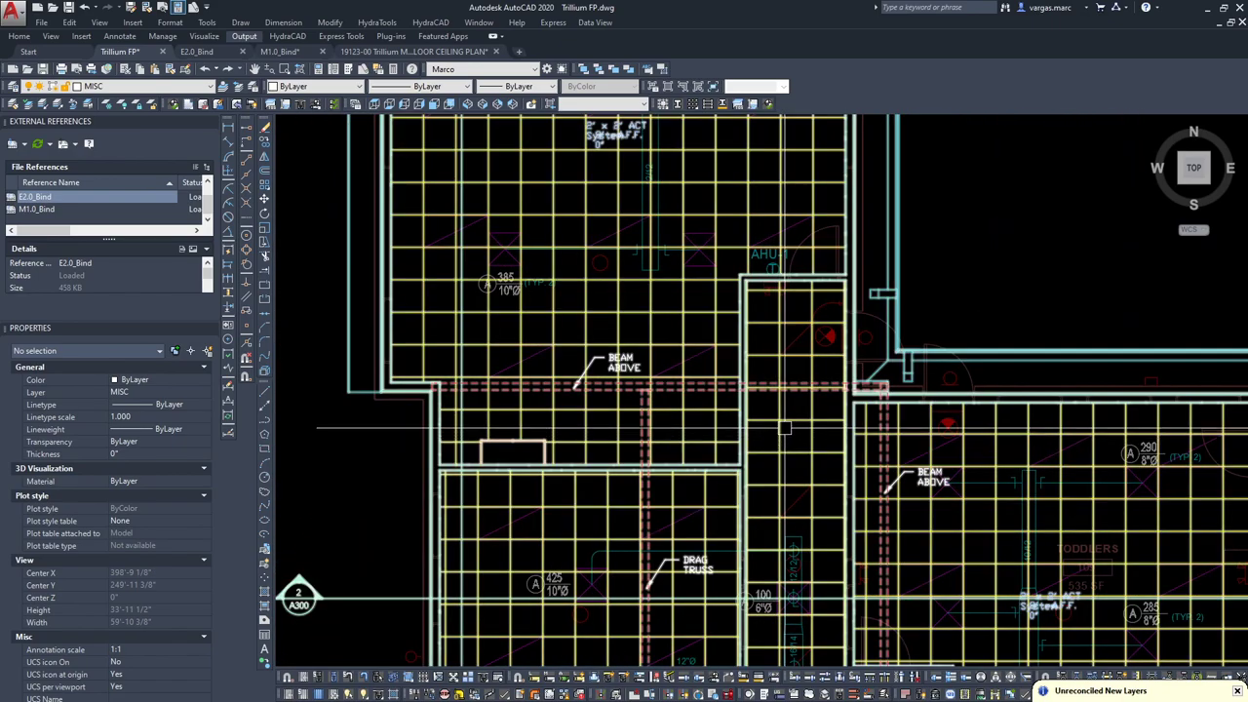
pyautogui.scroll(3, 784, 430)
pyautogui.scroll(-3, 791, 399)
pyautogui.moveTo(864, 510); pyautogui.dragTo(700, 300, button='middle')
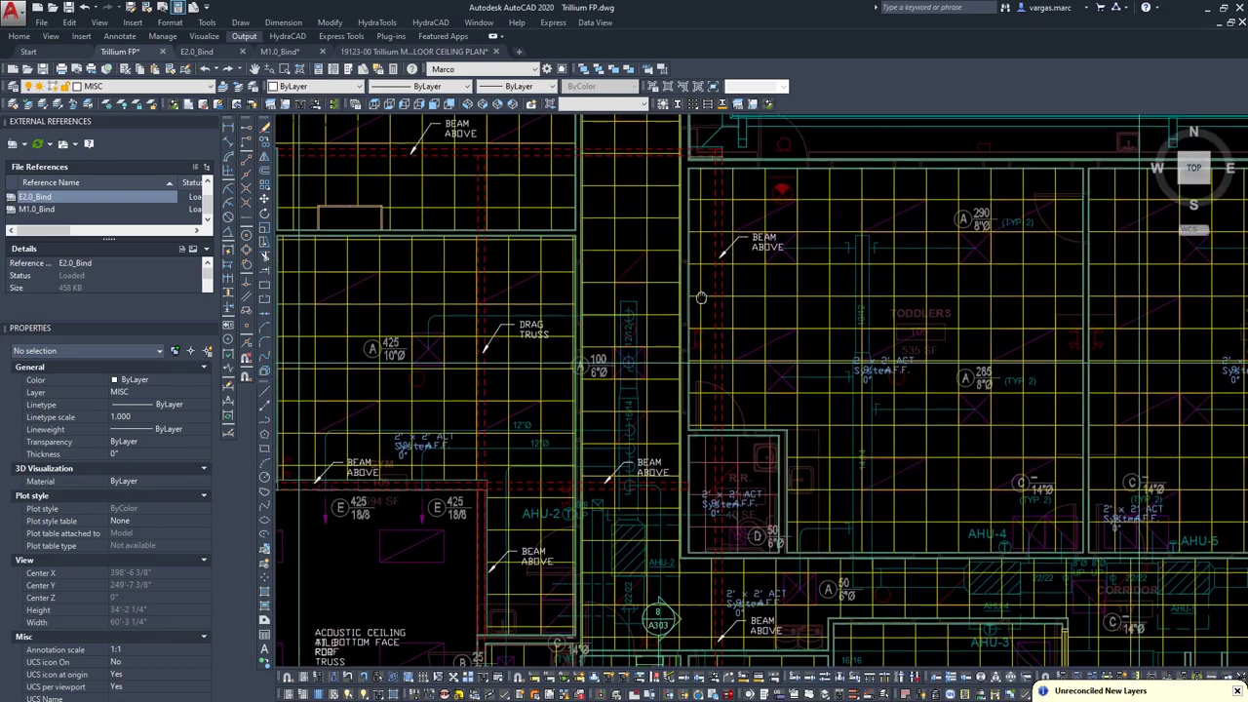
pyautogui.scroll(4, 425, 348)
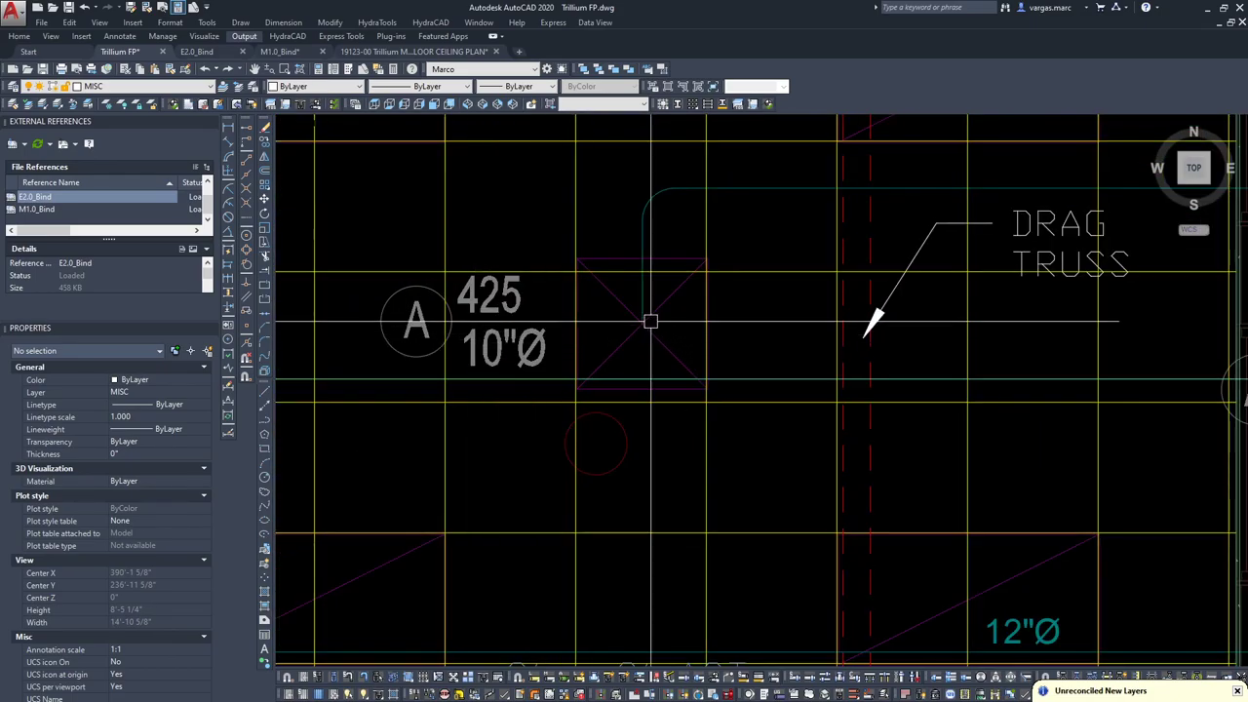
pyautogui.scroll(-6, 628, 313)
pyautogui.moveTo(628, 313); pyautogui.dragTo(583, 380, button='middle')
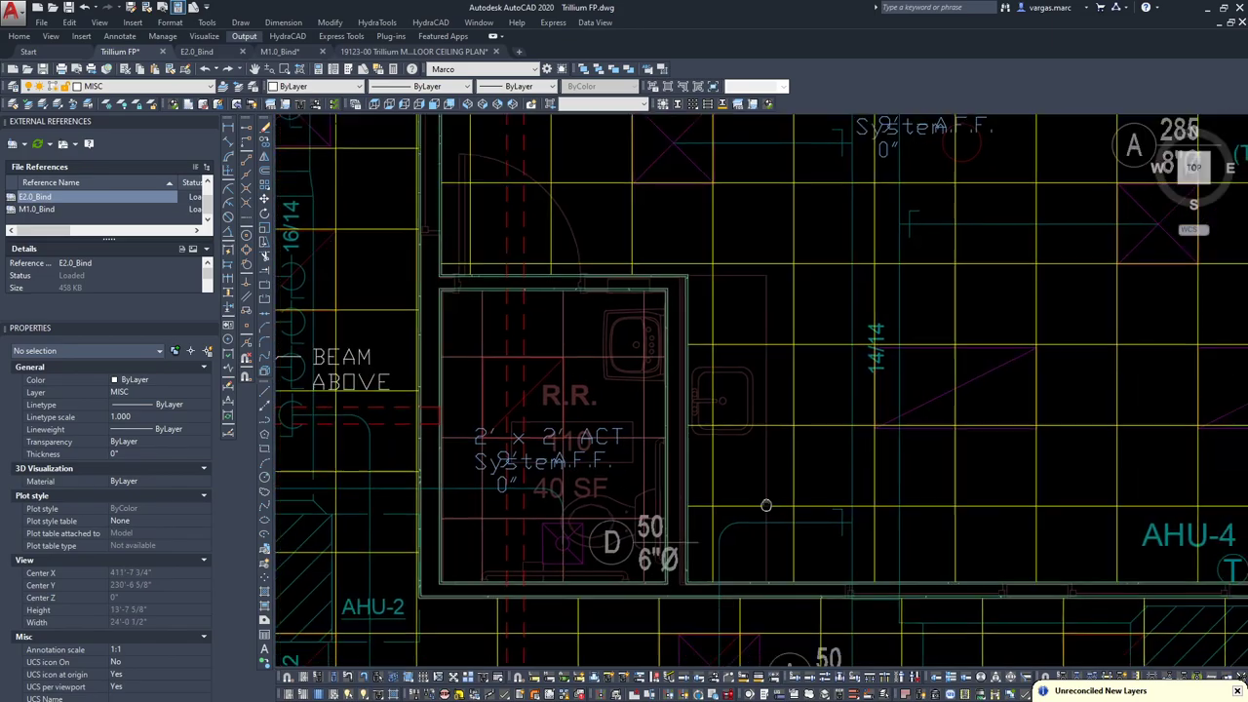
pyautogui.moveTo(765, 505); pyautogui.dragTo(658, 448, button='middle')
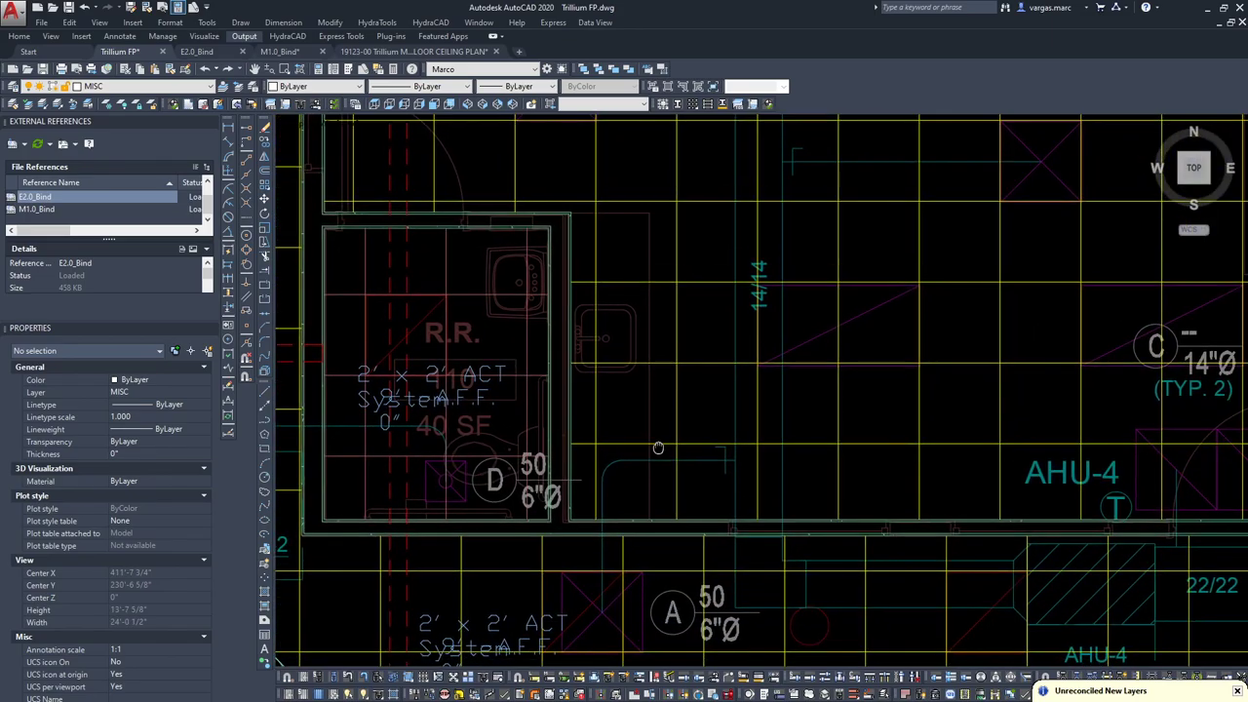
pyautogui.moveTo(850, 337); pyautogui.dragTo(774, 423, button='middle')
pyautogui.scroll(2, 808, 416)
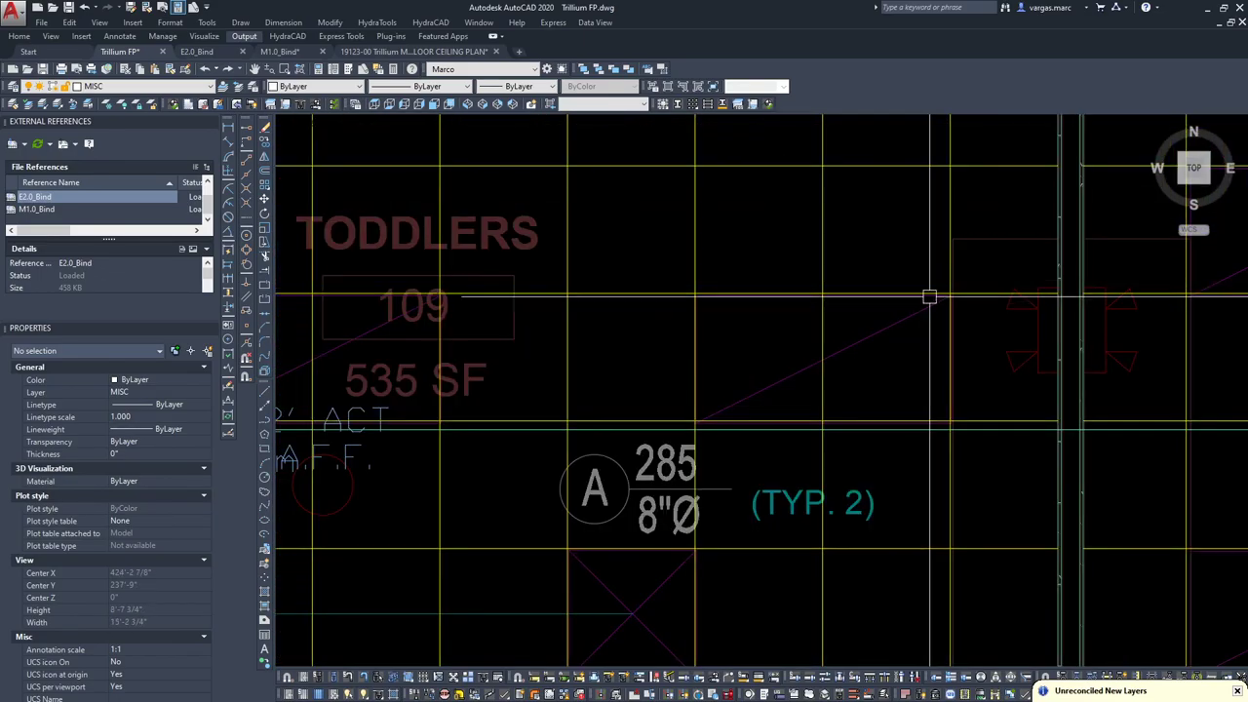
pyautogui.moveTo(854, 438); pyautogui.dragTo(742, 513, button='middle')
pyautogui.moveTo(873, 342); pyautogui.dragTo(469, 73, button='middle')
pyautogui.scroll(-6, 581, 376)
pyautogui.scroll(7, 581, 376)
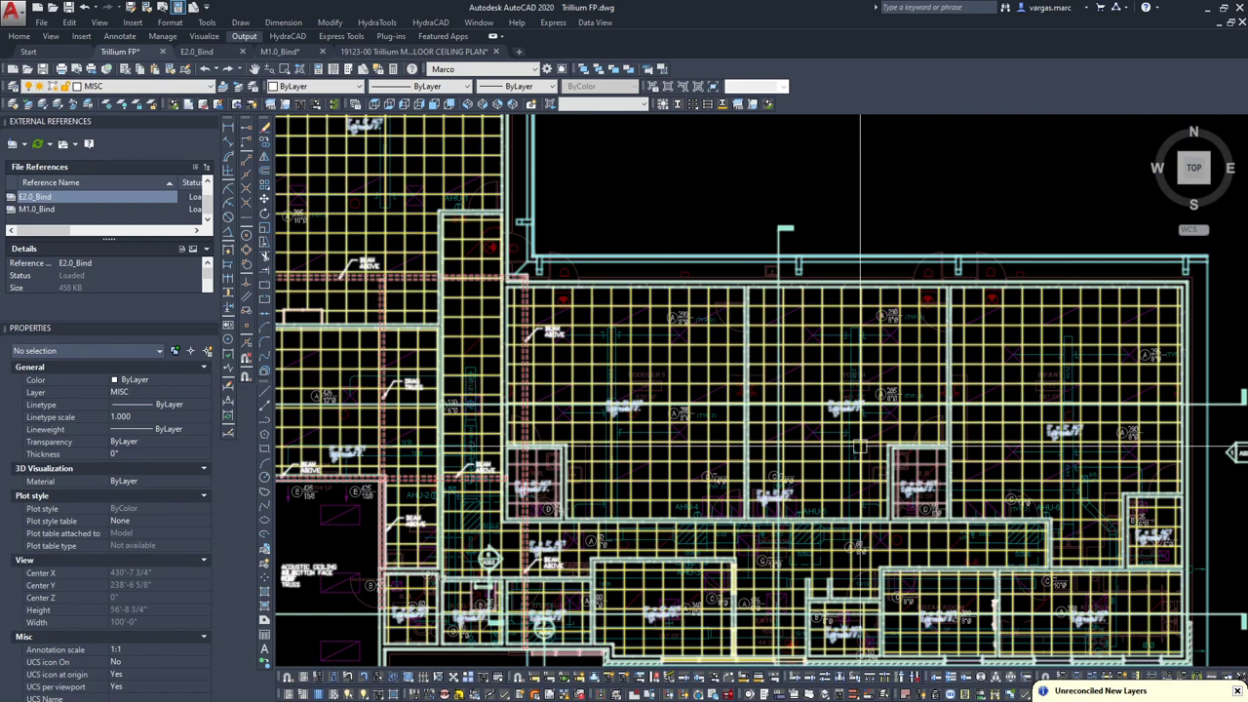
pyautogui.scroll(-2, 581, 377)
pyautogui.scroll(2, 854, 221)
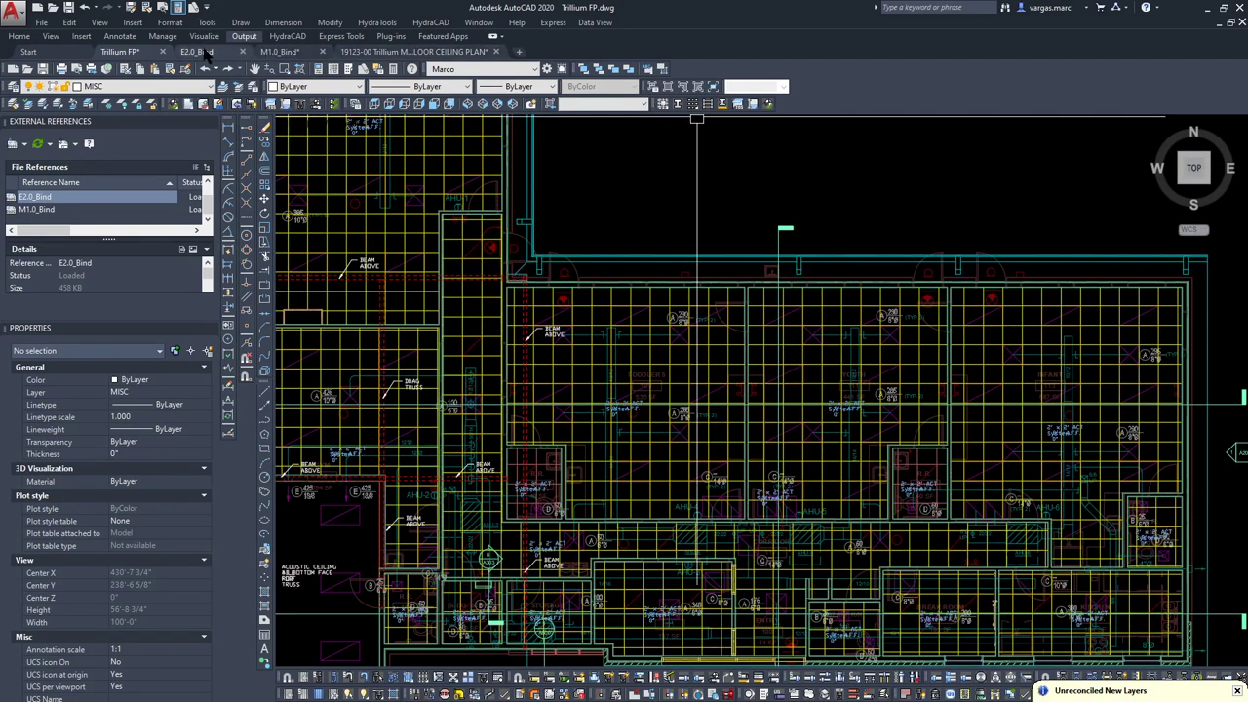
# Lock the layer of the reflected ceiling plan block.
pyautogui.click(143, 103)
pyautogui.click(598, 361)
pyautogui.scroll(-2, 621, 370)
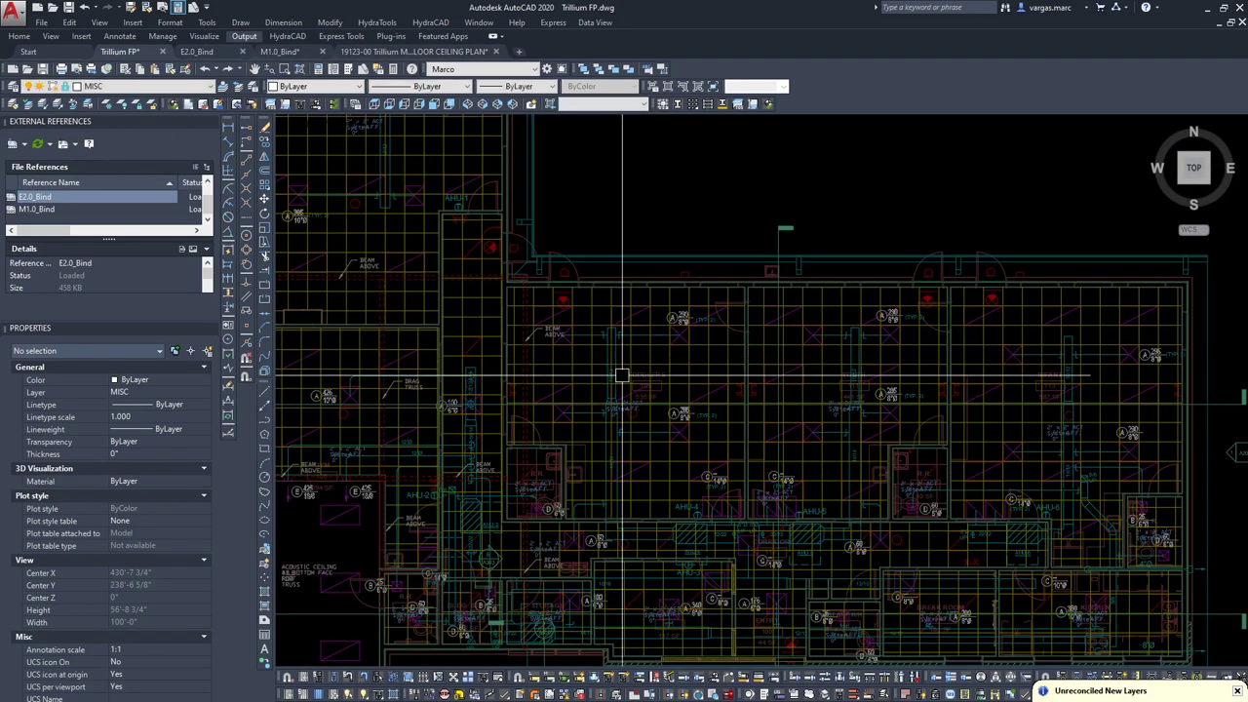
# Lock the Xref layer that holds the referenced mechanical plan.
pyautogui.scroll(8, 702, 321)
pyautogui.scroll(2, 682, 390)
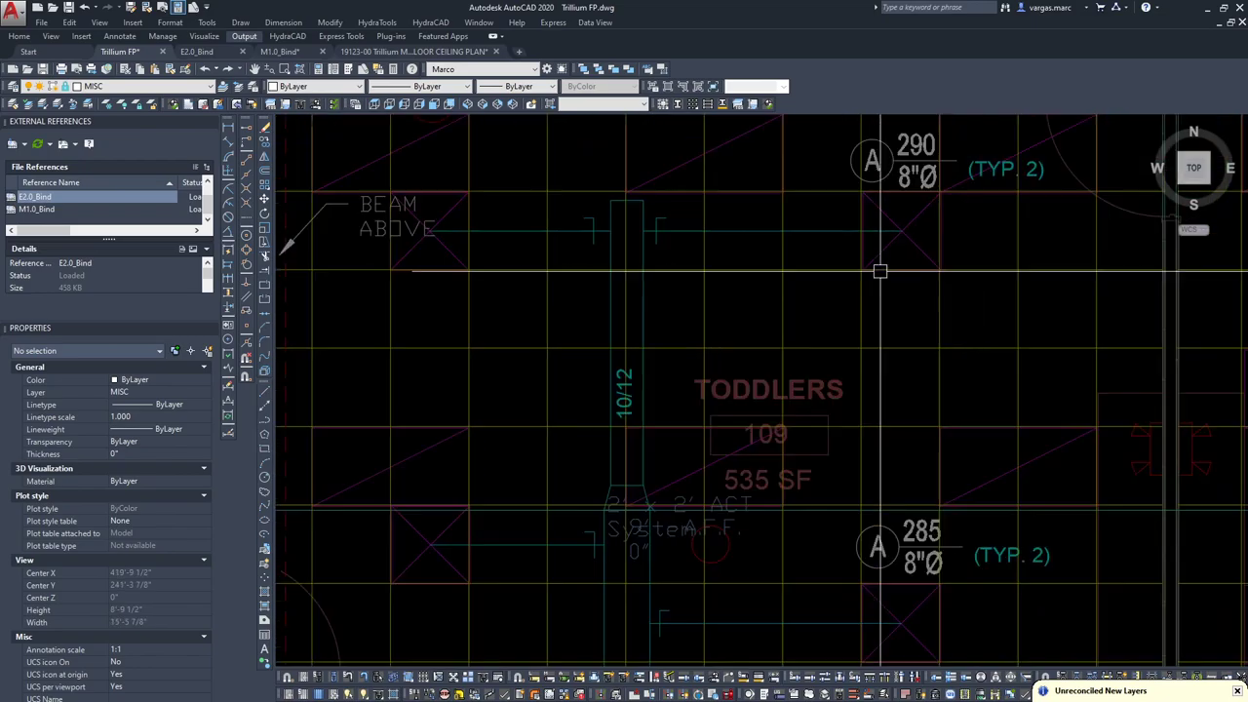
pyautogui.scroll(-6, 893, 254)
pyautogui.click(893, 254)
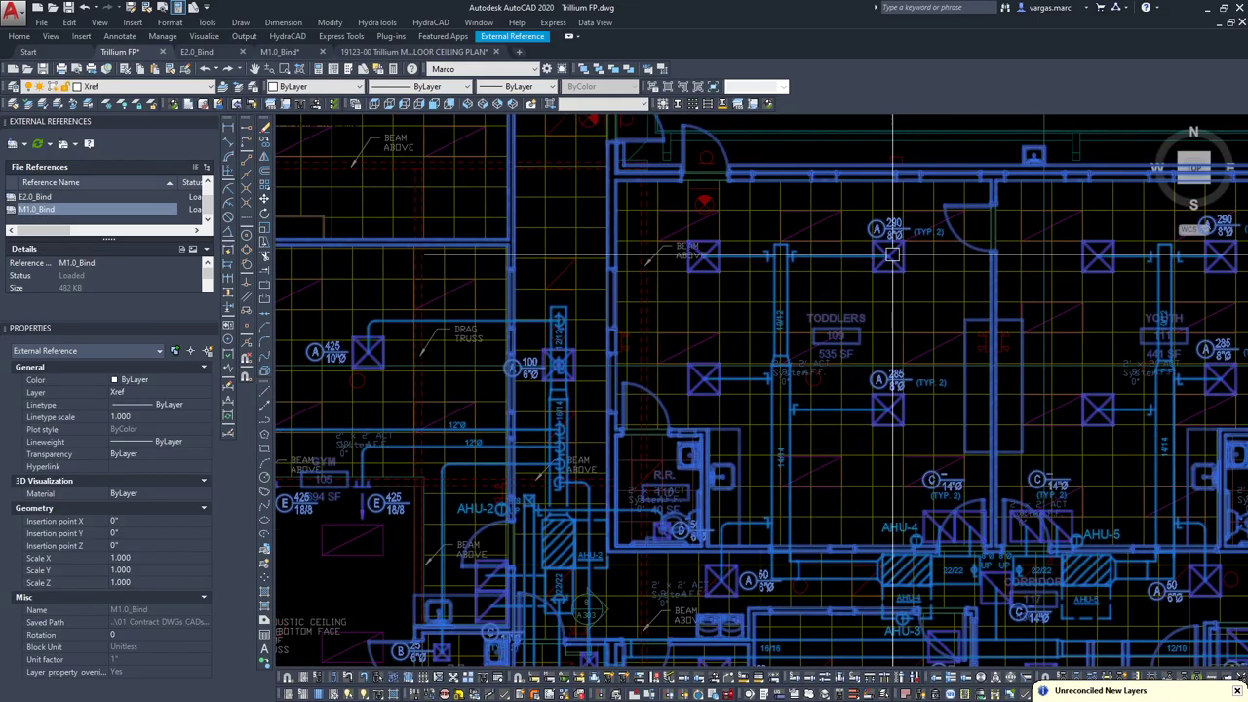
pyautogui.press('Escape')
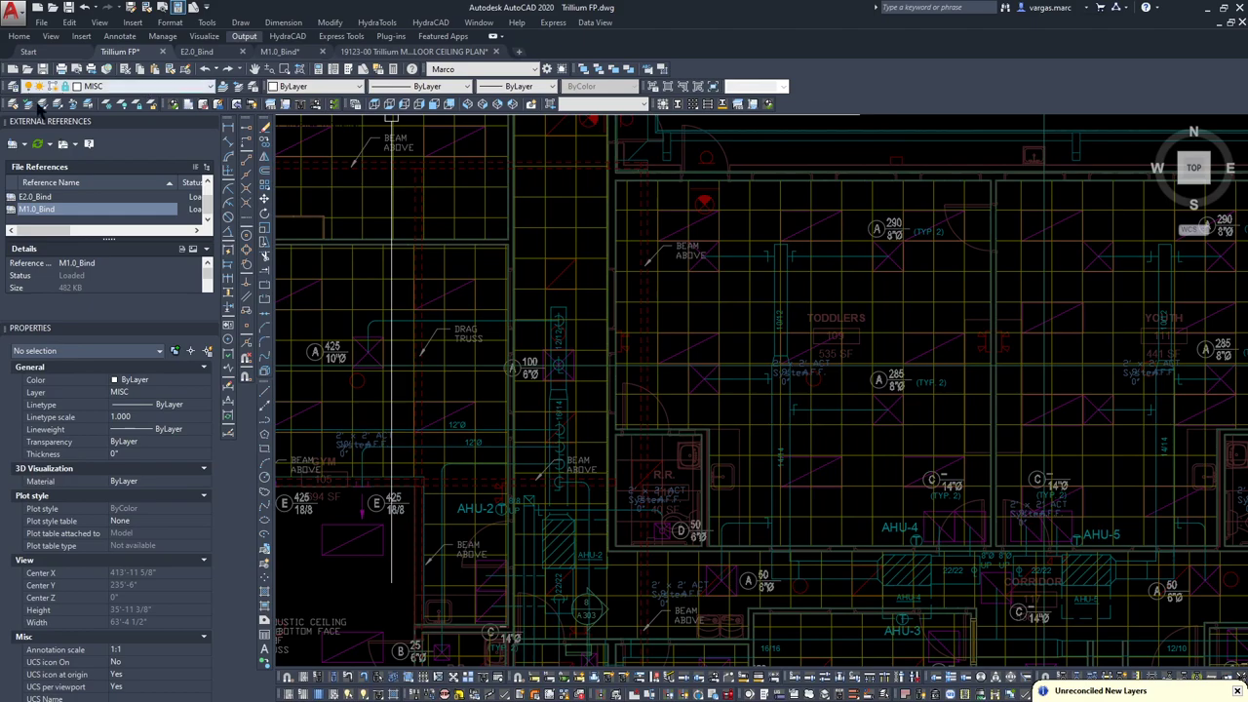
pyautogui.click(137, 104)
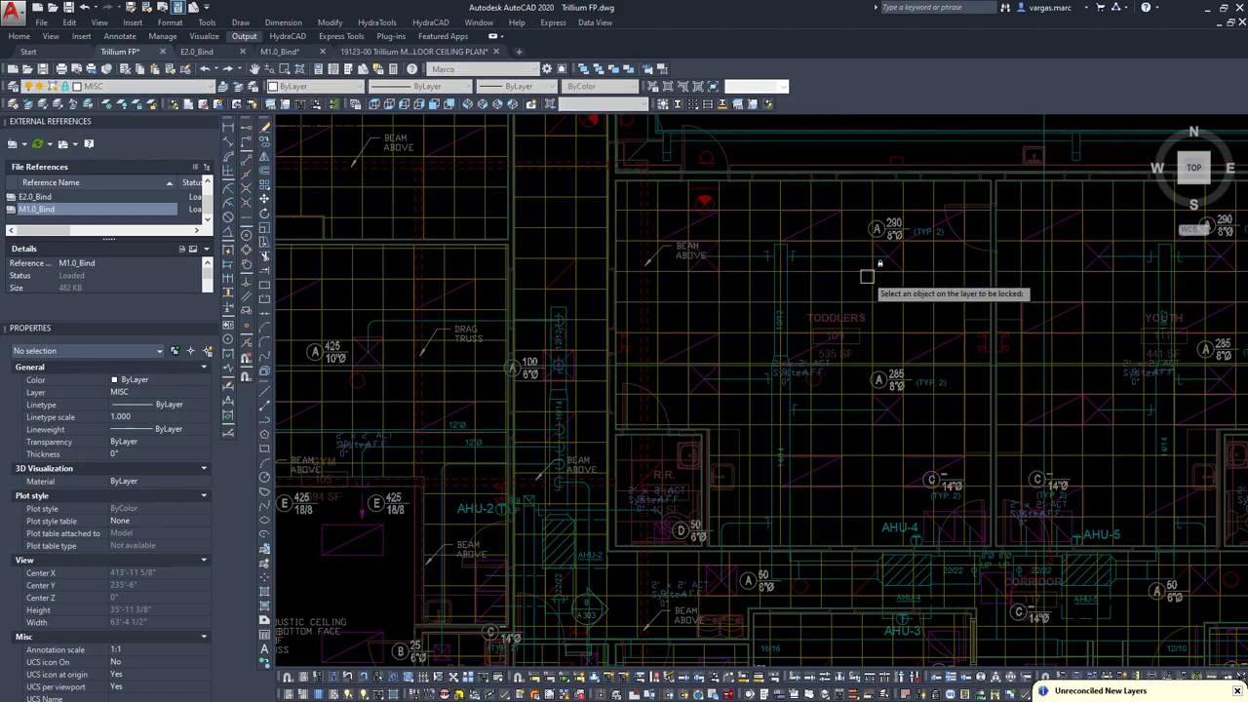
pyautogui.click(898, 283)
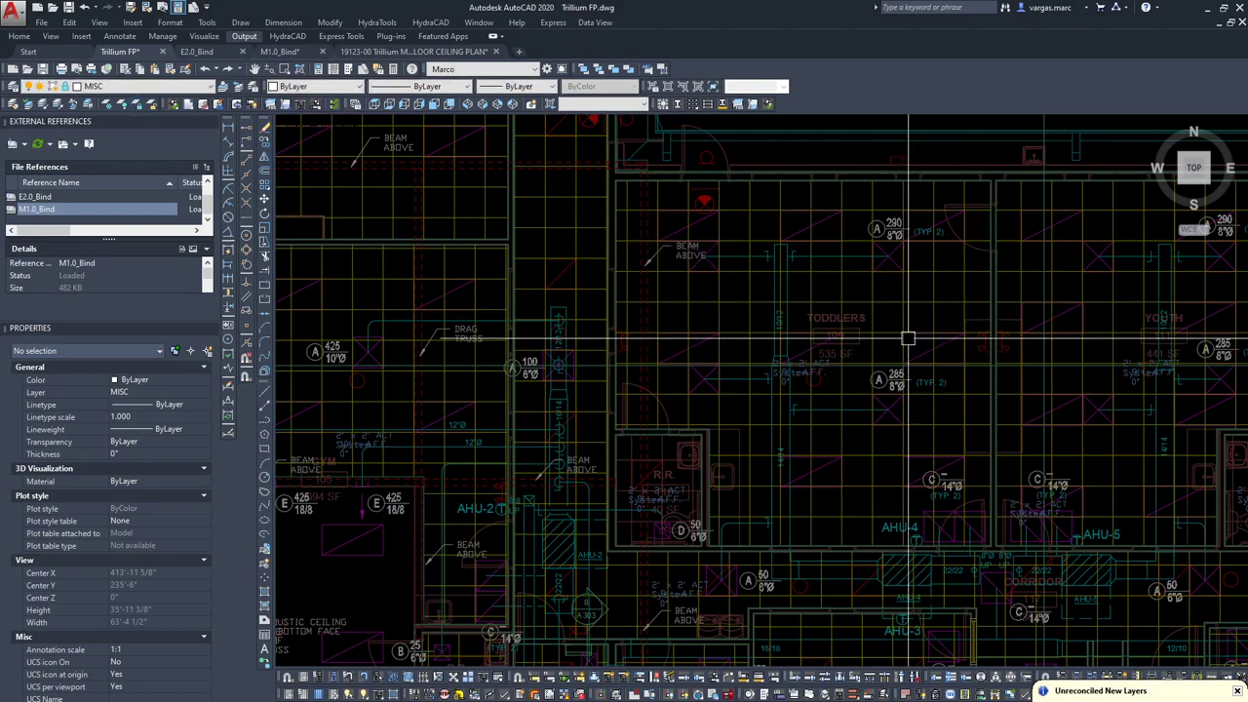
# Examine the overlaid plans across the whole building and up close at the diffusers in room PRIMARY 106.
pyautogui.scroll(-8, 830, 412)
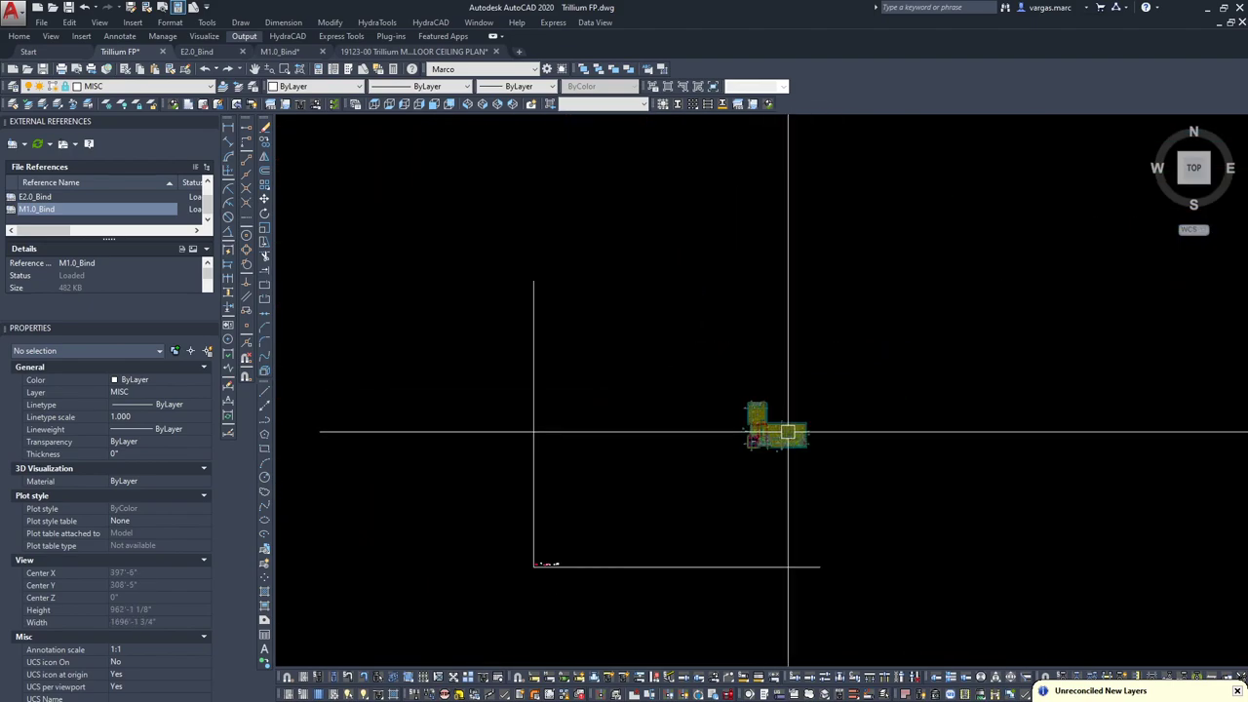
pyautogui.scroll(3, 831, 448)
pyautogui.scroll(-4, 835, 441)
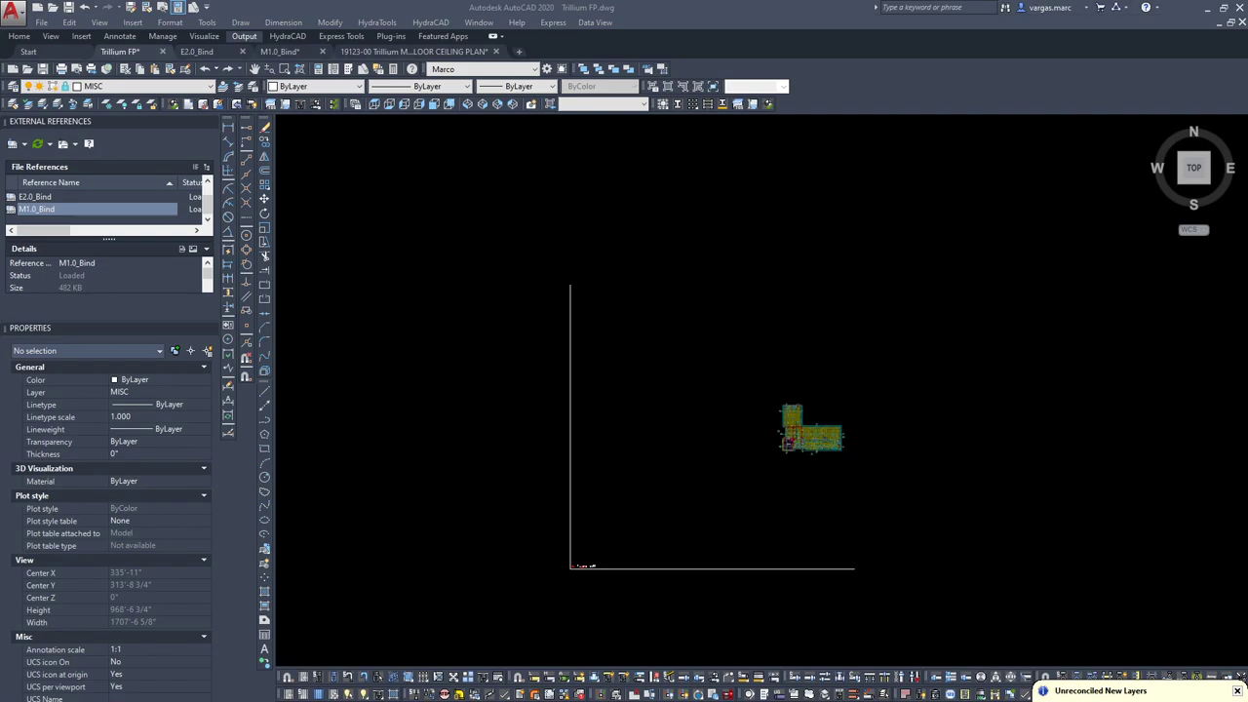
pyautogui.scroll(10, 989, 462)
pyautogui.scroll(8, 445, 382)
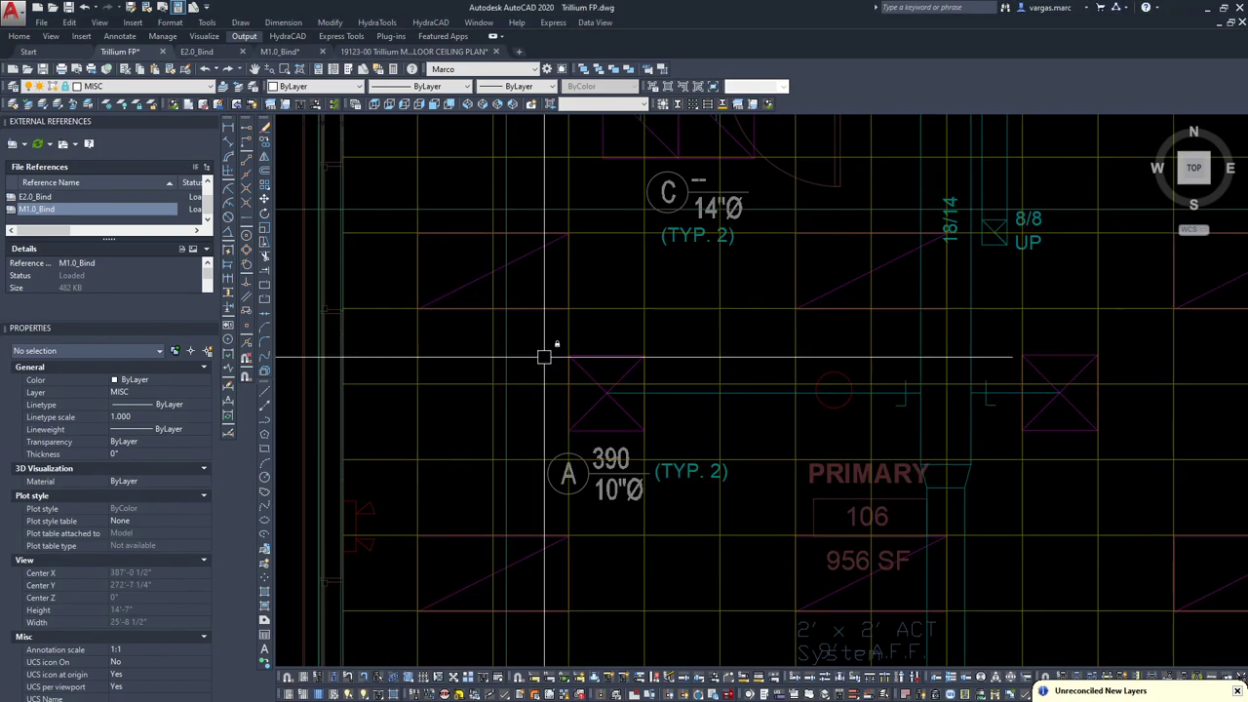
pyautogui.scroll(-8, 803, 466)
pyautogui.scroll(5, 988, 532)
pyautogui.scroll(-6, 987, 532)
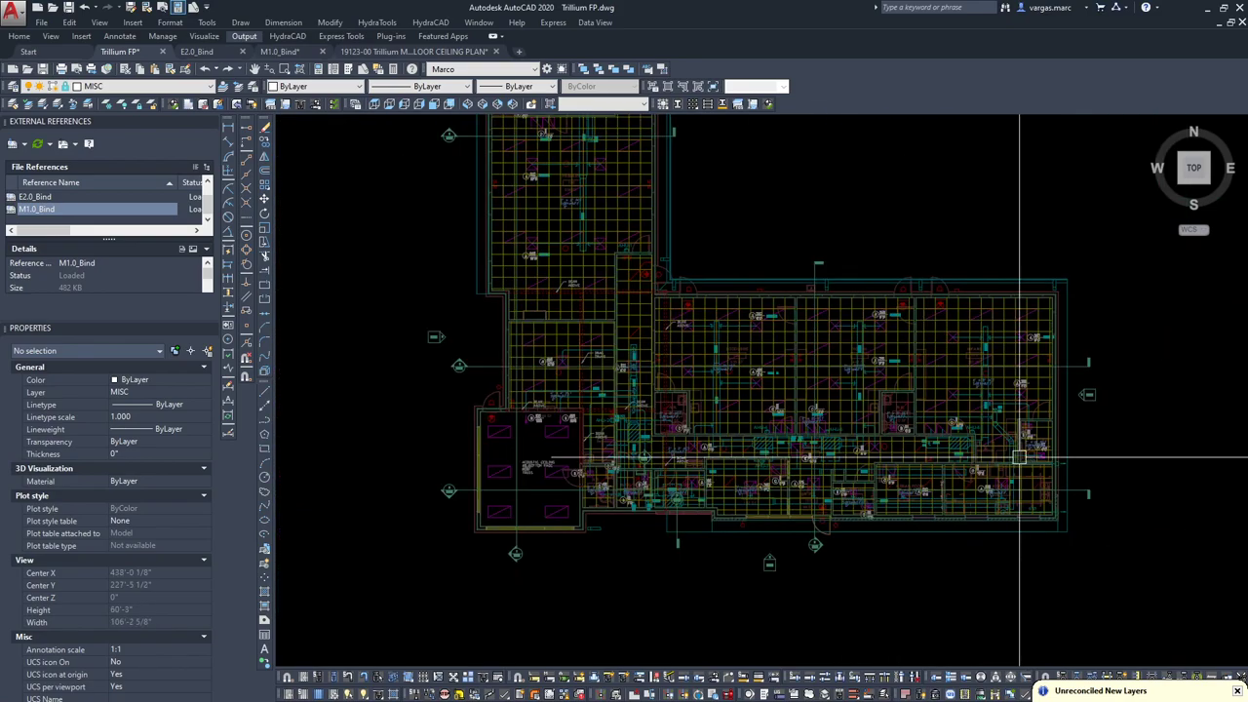
pyautogui.moveTo(1073, 376); pyautogui.dragTo(994, 351, button='middle')
pyautogui.moveTo(671, 591); pyautogui.dragTo(643, 606, button='middle')
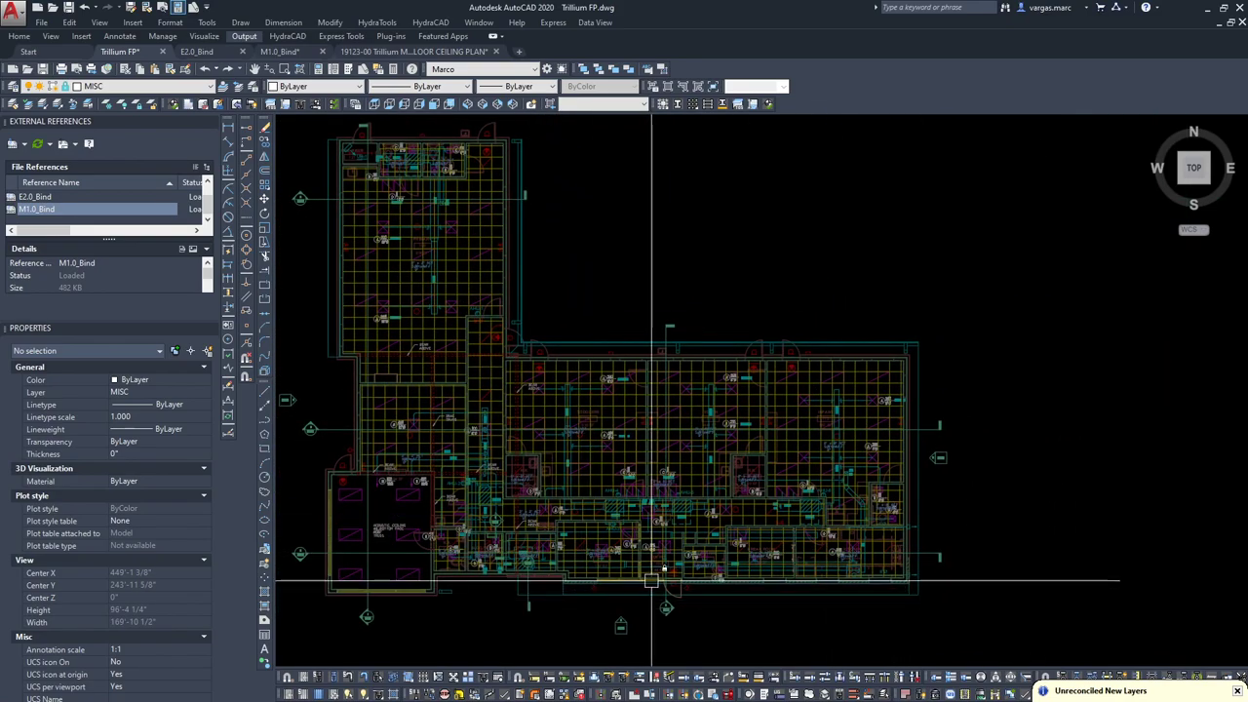
# Run the SSP command and define a new sprinkler head on a drop using the Head7 symbol.
pyautogui.write('ssp')
pyautogui.press('Return')
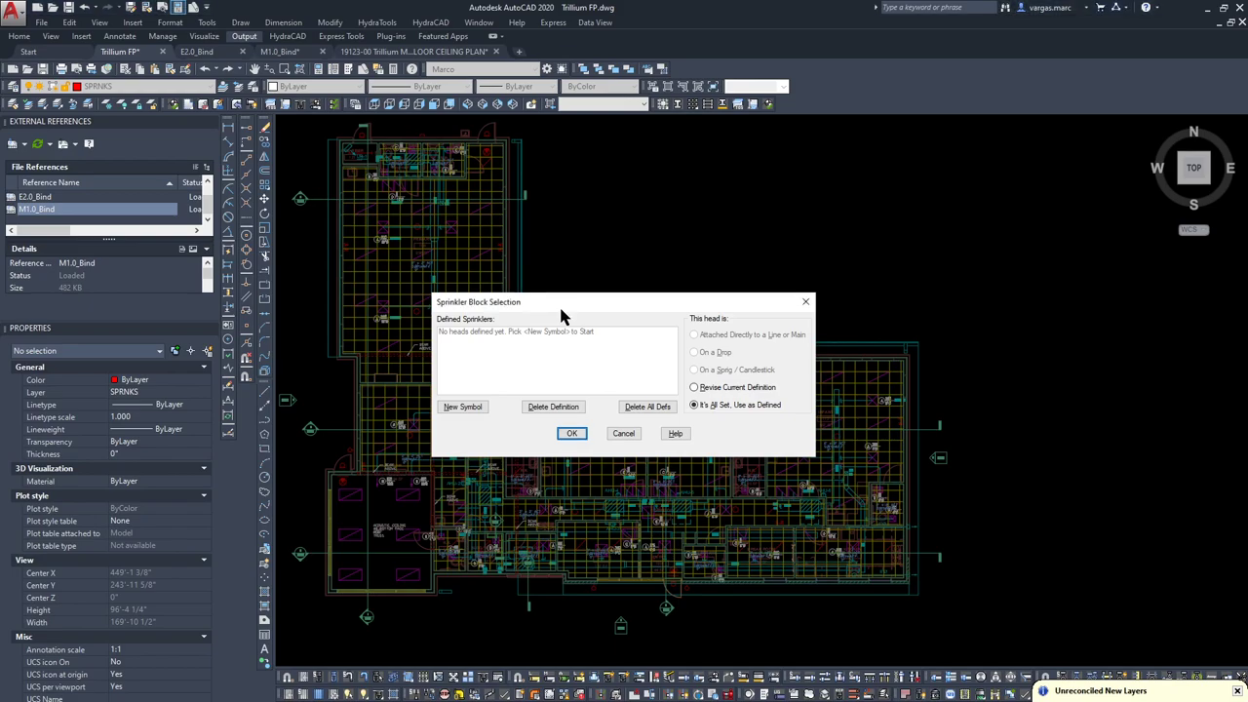
pyautogui.moveTo(605, 305); pyautogui.dragTo(758, 166)
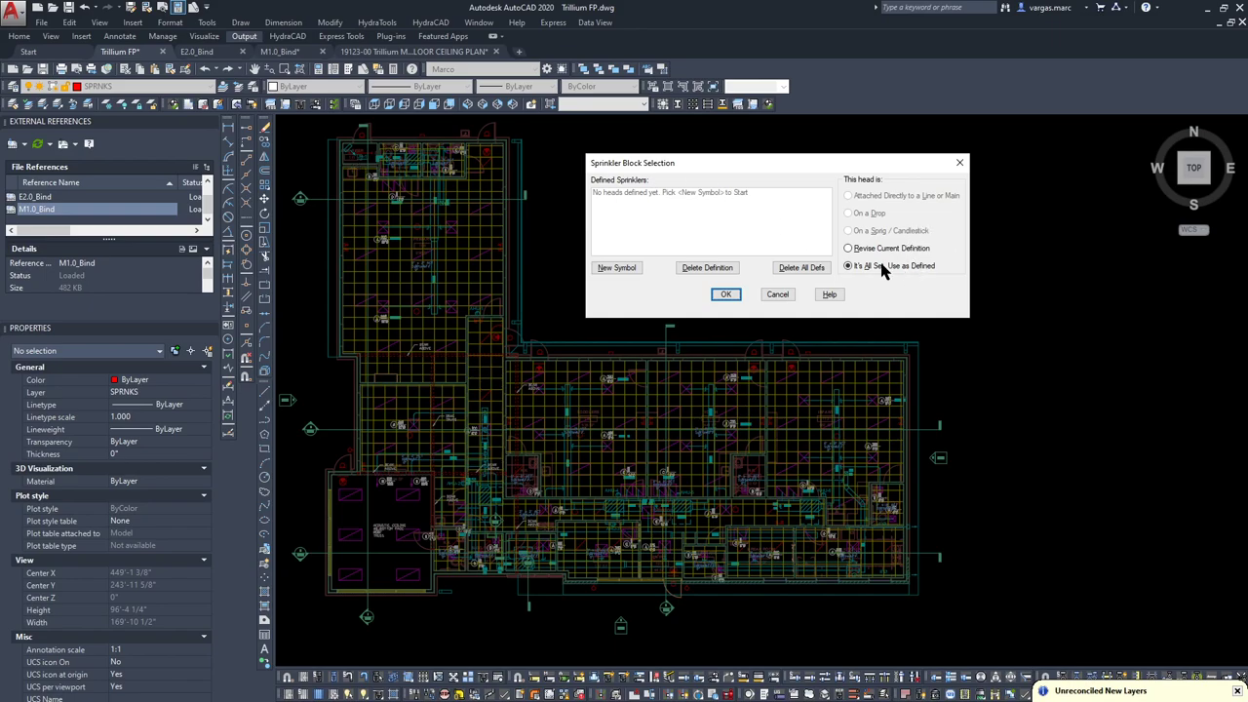
pyautogui.click(616, 267)
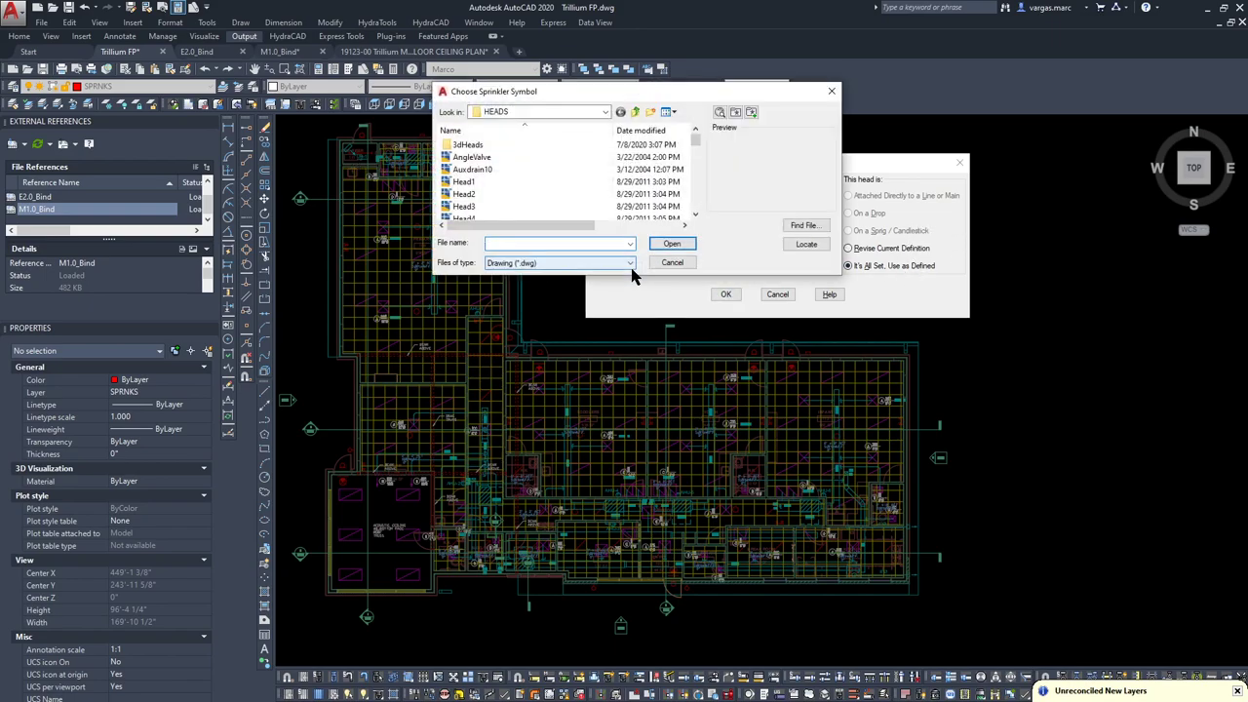
pyautogui.scroll(-3, 507, 181)
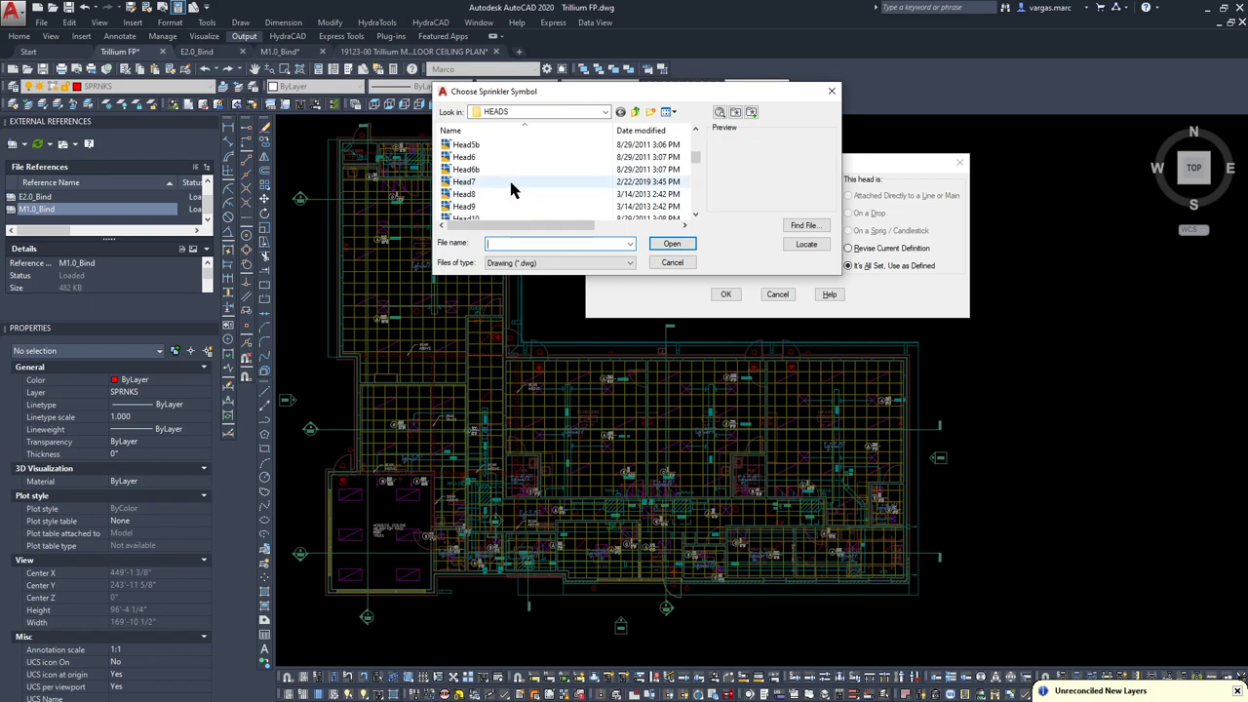
pyautogui.click(507, 181)
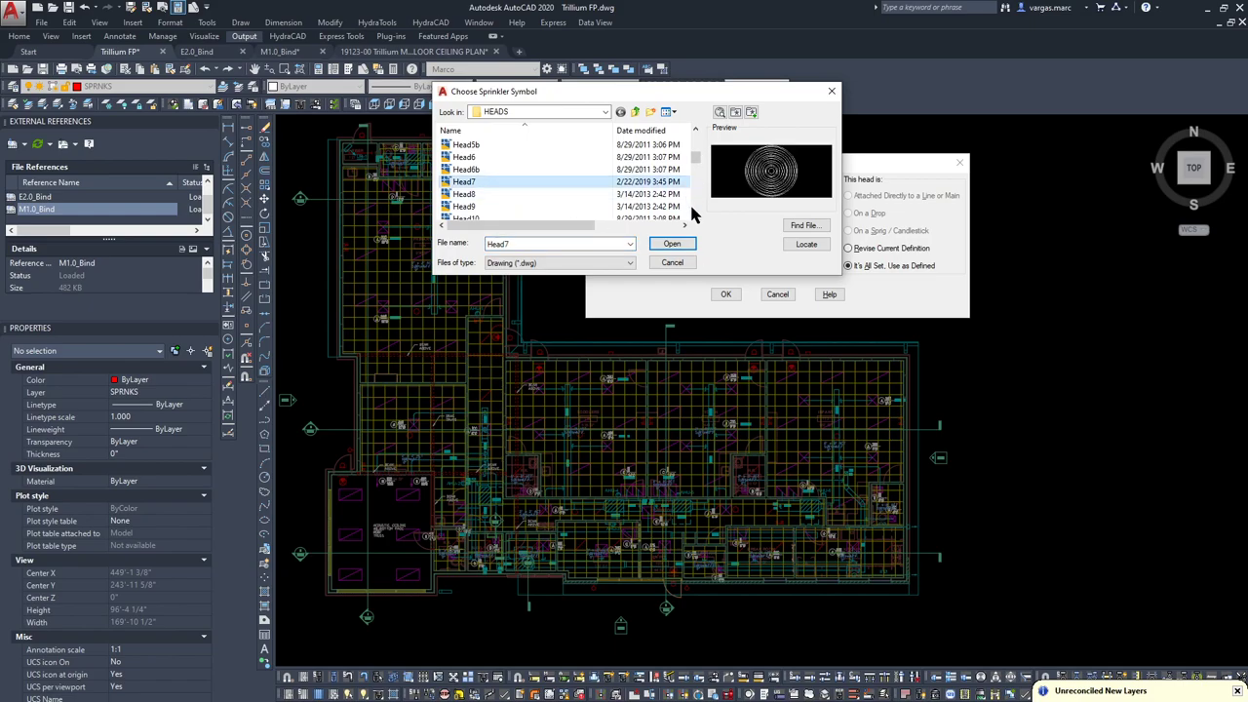
pyautogui.click(678, 244)
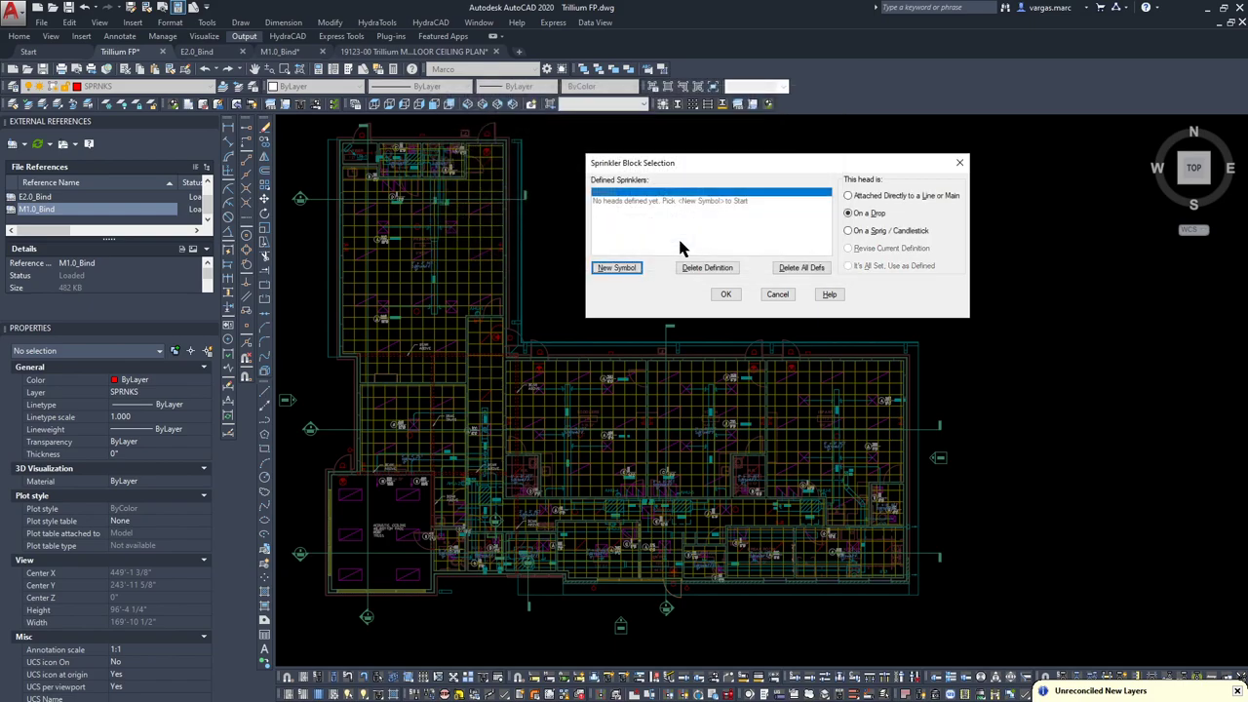
pyautogui.click(724, 294)
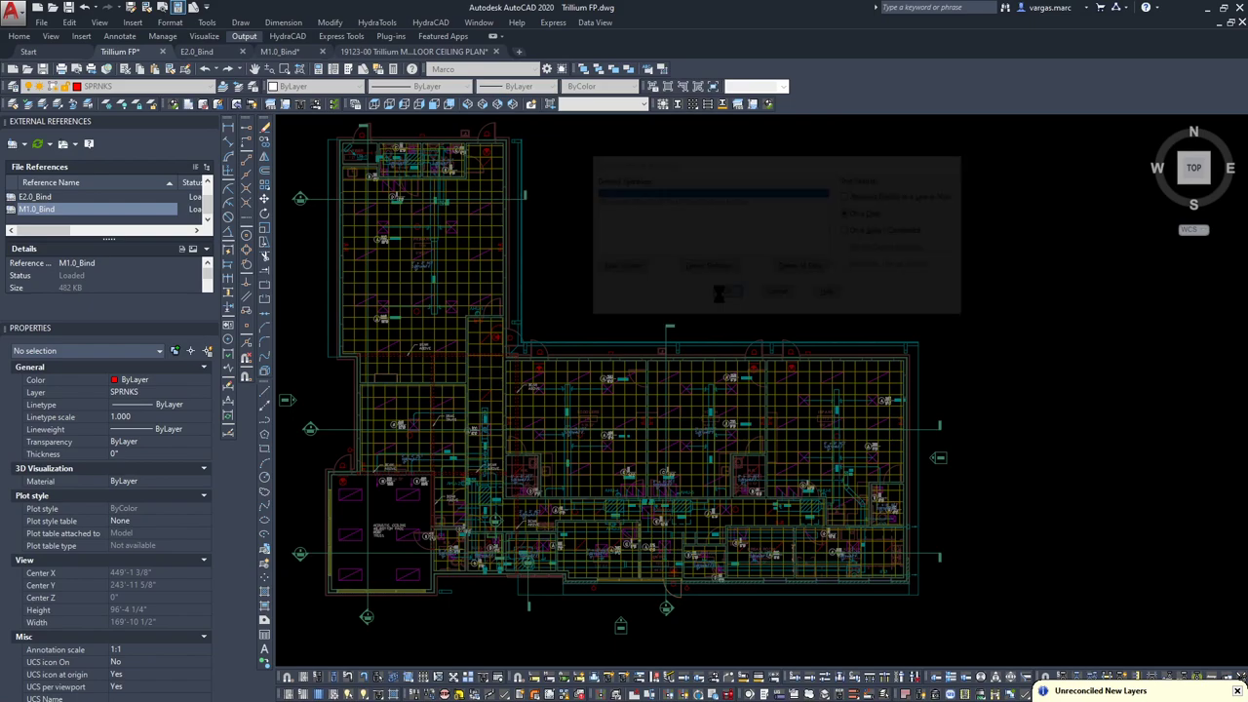
# Filter the sprinkler catalogue to manufacturer Tyco and the Extended application.
pyautogui.click(572, 514)
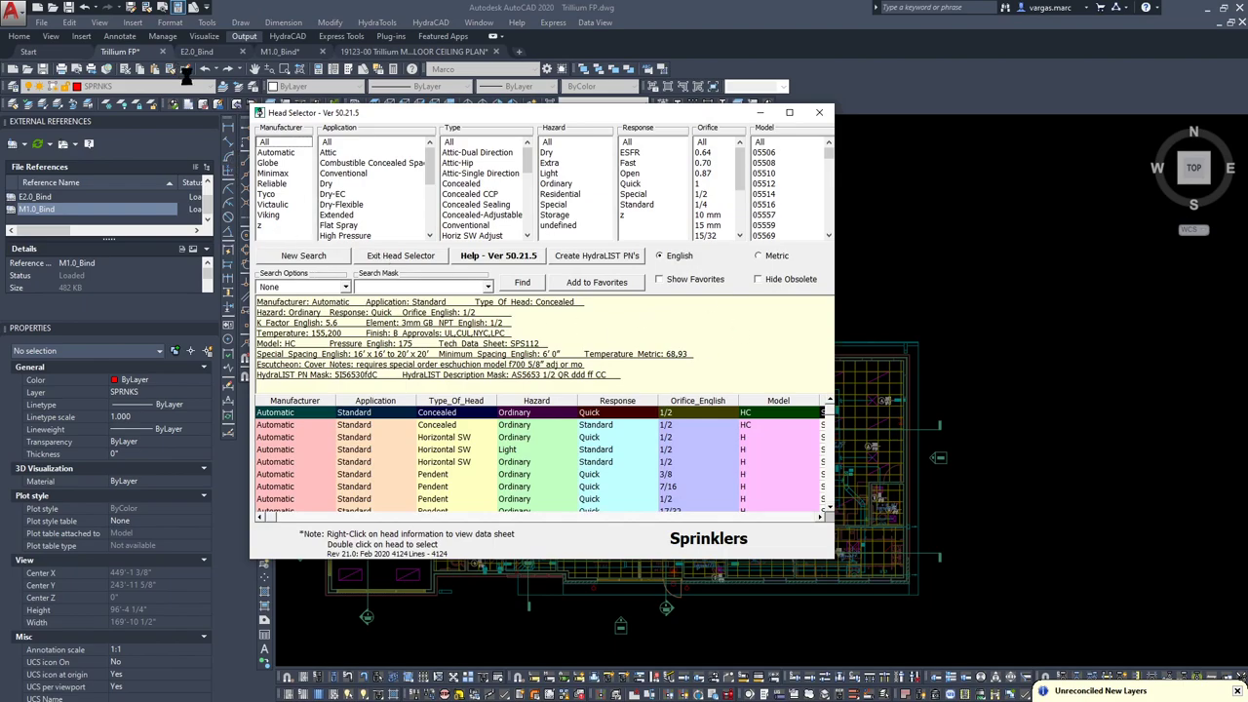
pyautogui.click(268, 195)
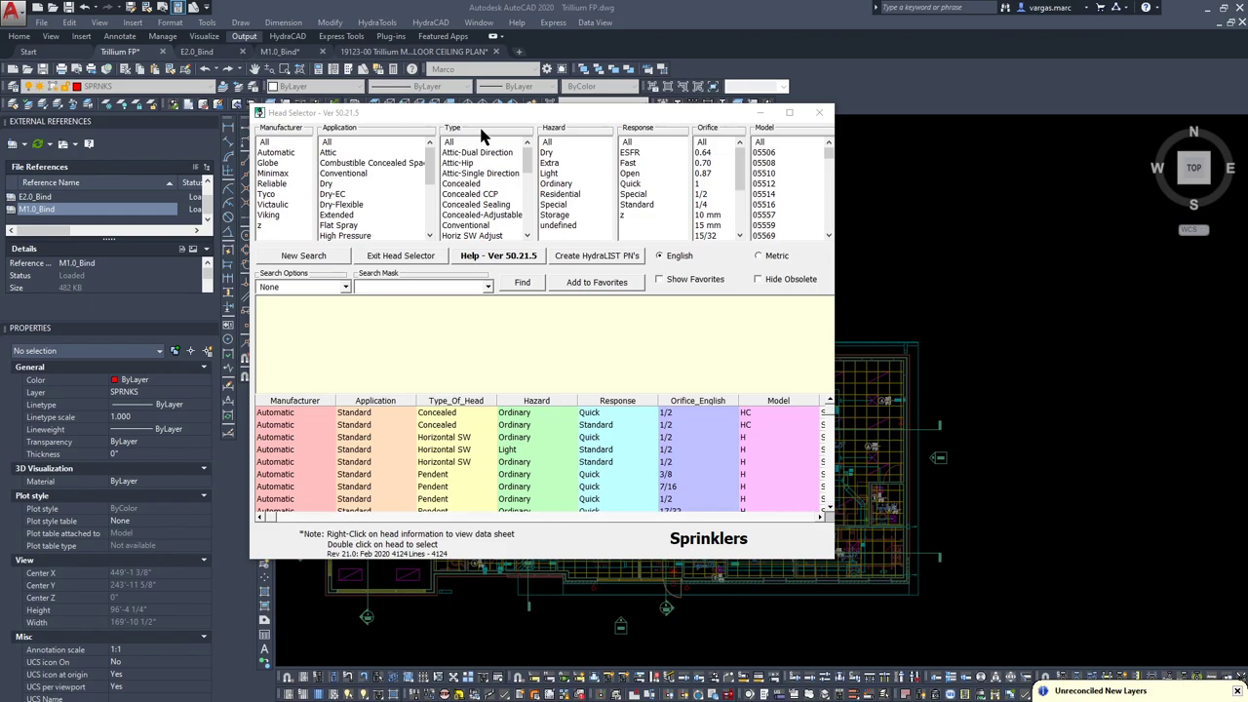
pyautogui.click(274, 194)
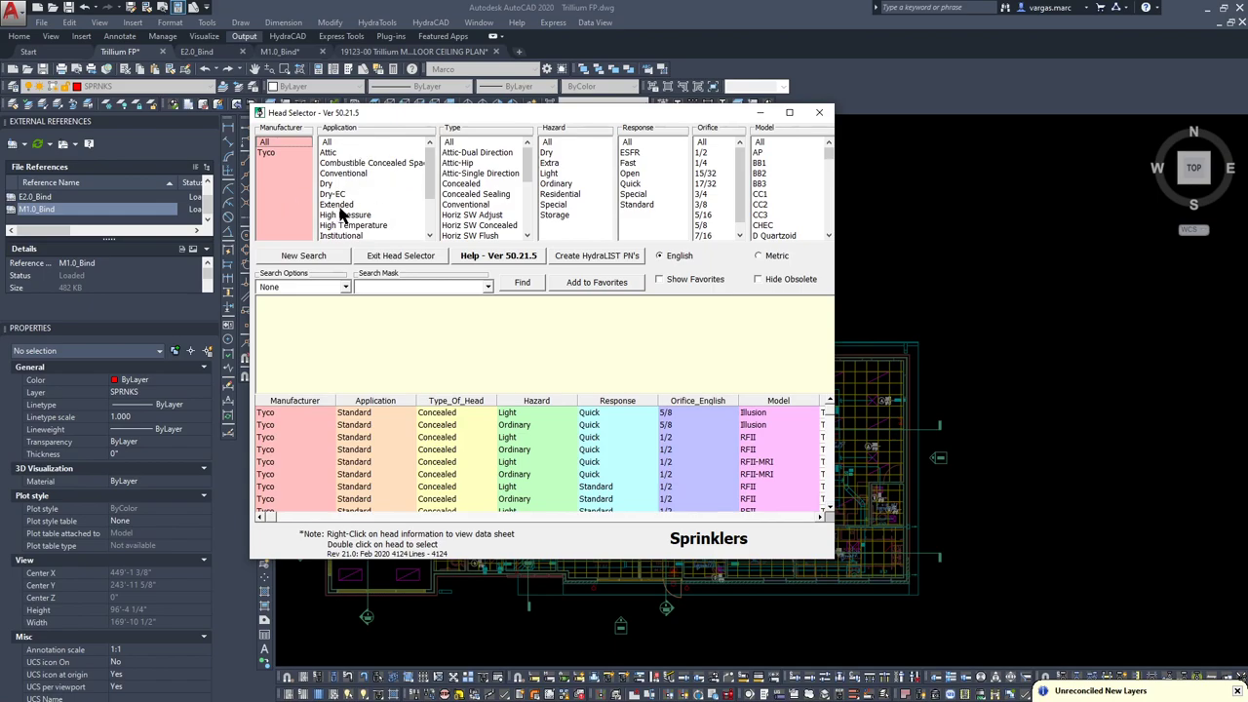
pyautogui.click(342, 205)
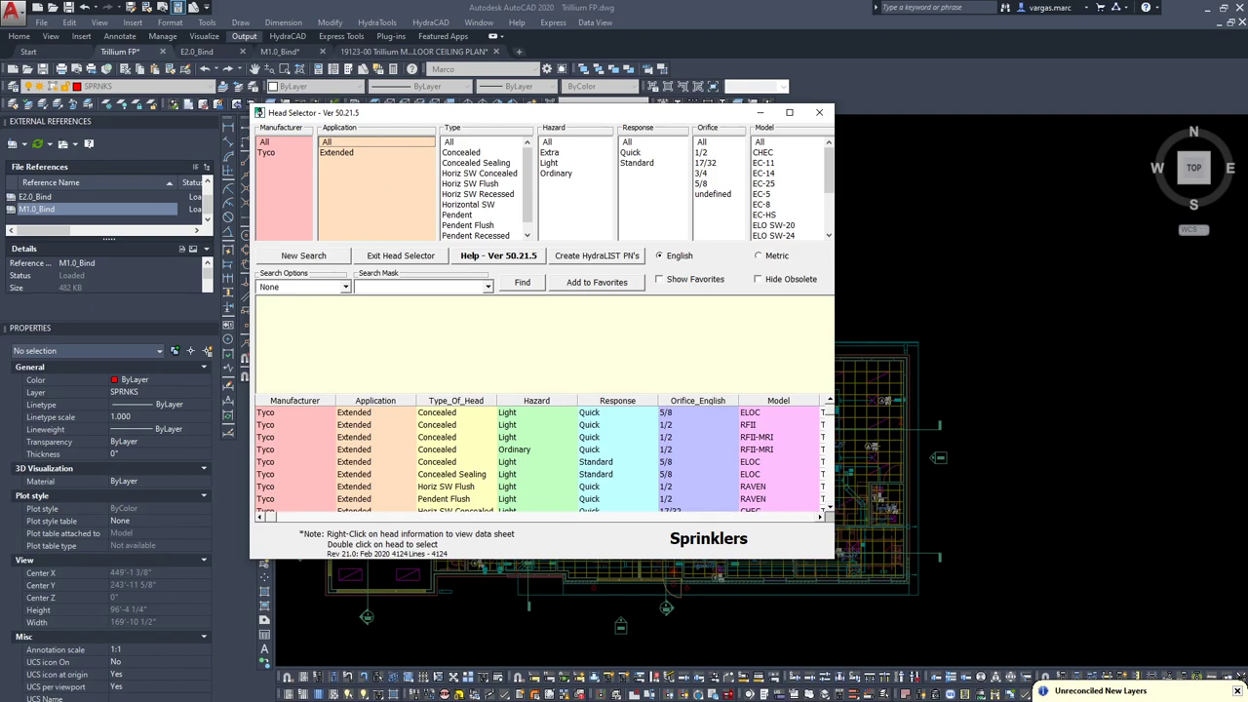
# Narrow the sprinklers to Pendent Recessed type, Light hazard and Quick response, trying model EC-14 and resetting the model filter to All.
pyautogui.moveTo(385, 694)
pyautogui.scroll(-1, 532, 207)
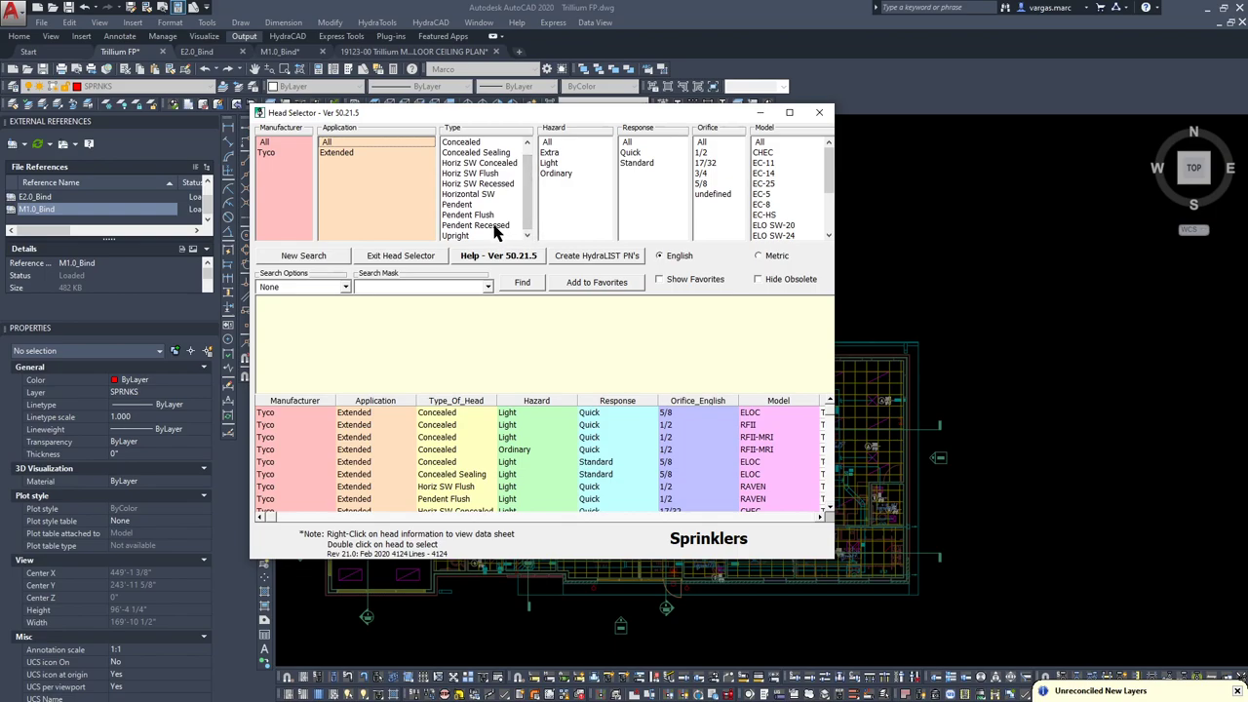
pyautogui.click(493, 225)
pyautogui.click(553, 153)
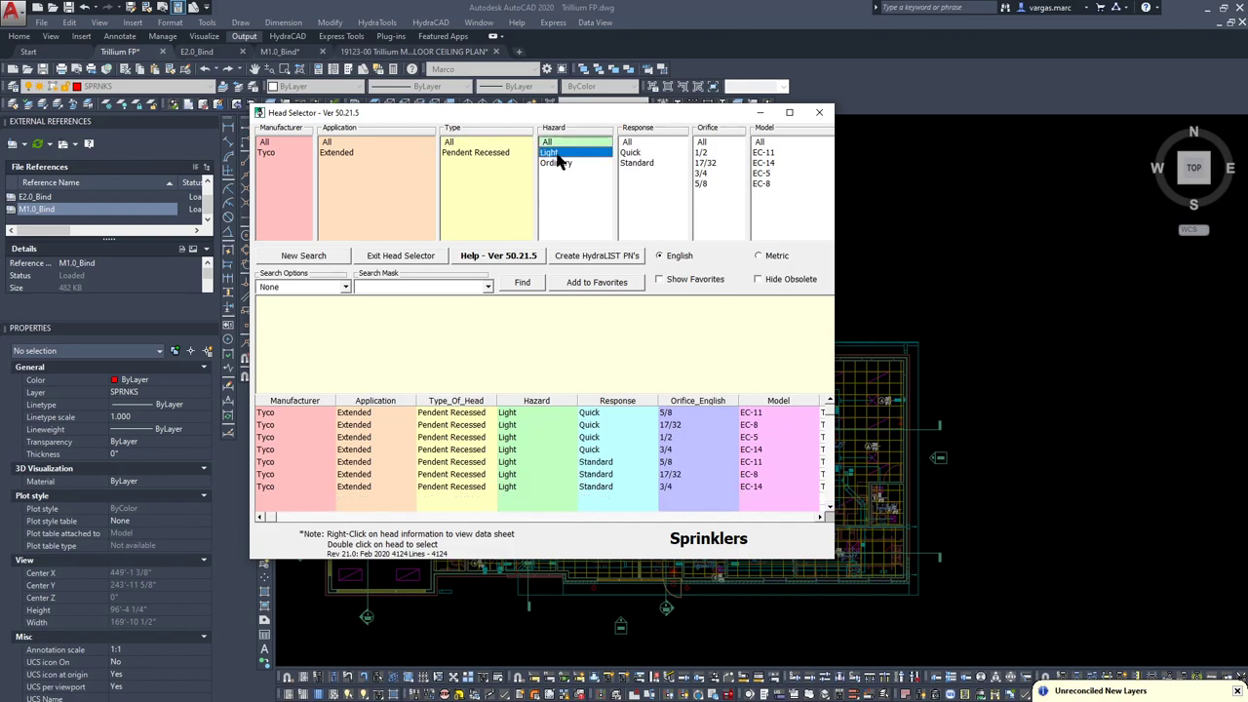
pyautogui.click(634, 153)
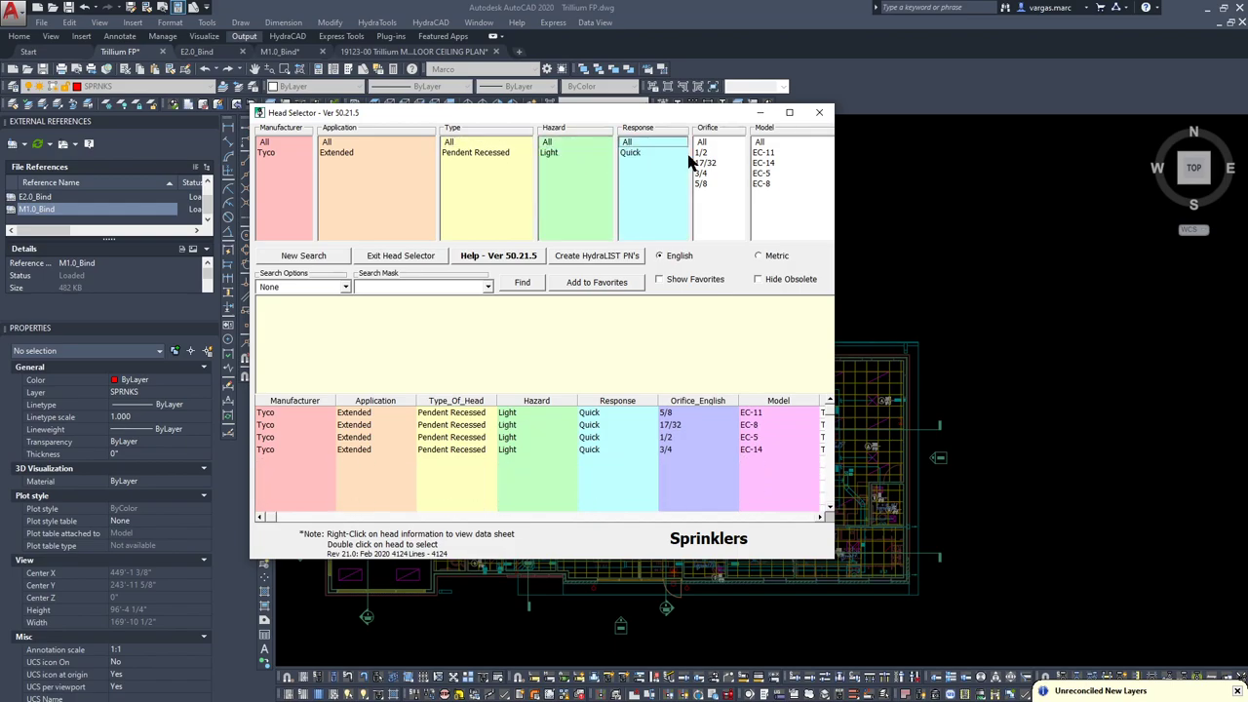
pyautogui.click(769, 163)
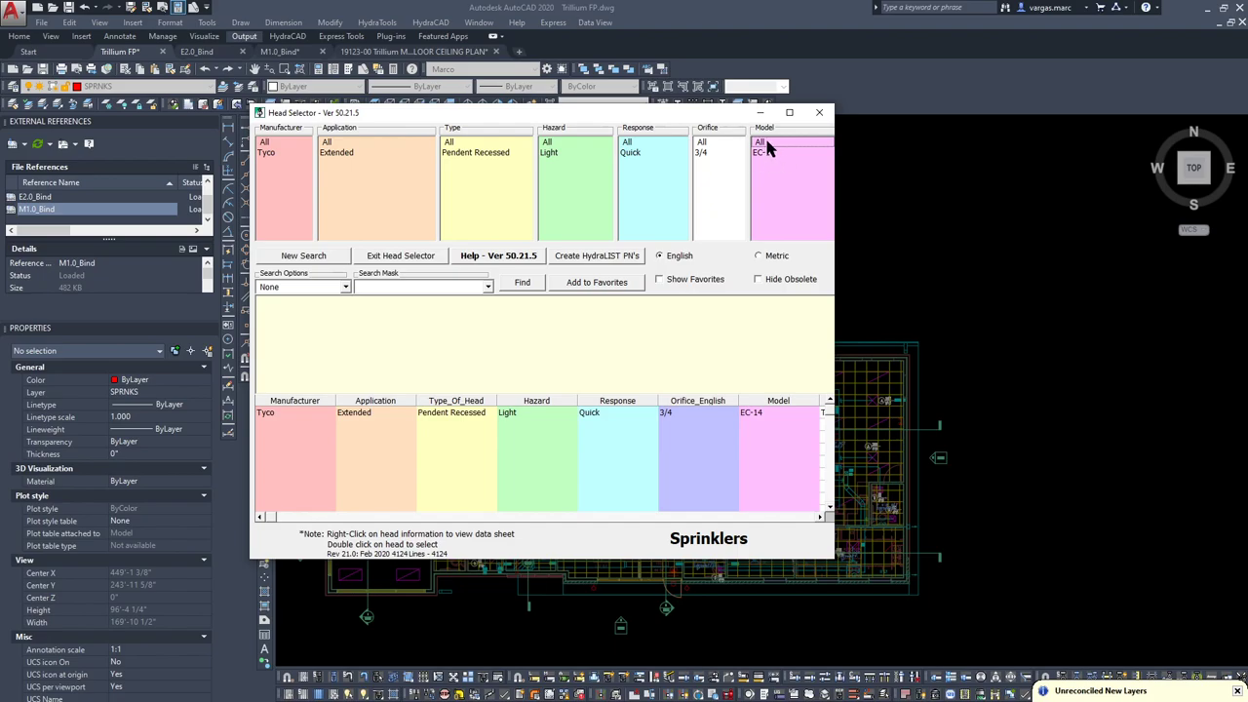
pyautogui.click(762, 142)
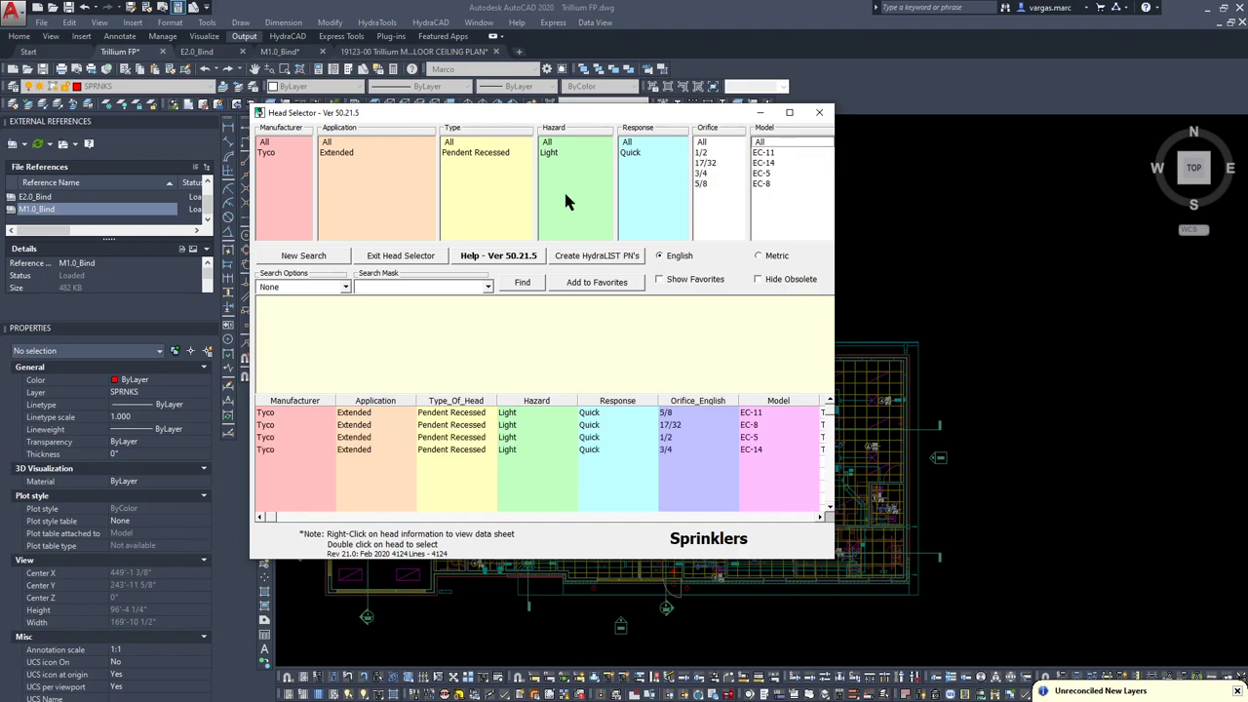
# Compare the catalogue details of the EC-11, EC-8, EC-5 and EC-14 recessed pendent heads.
pyautogui.click(378, 410)
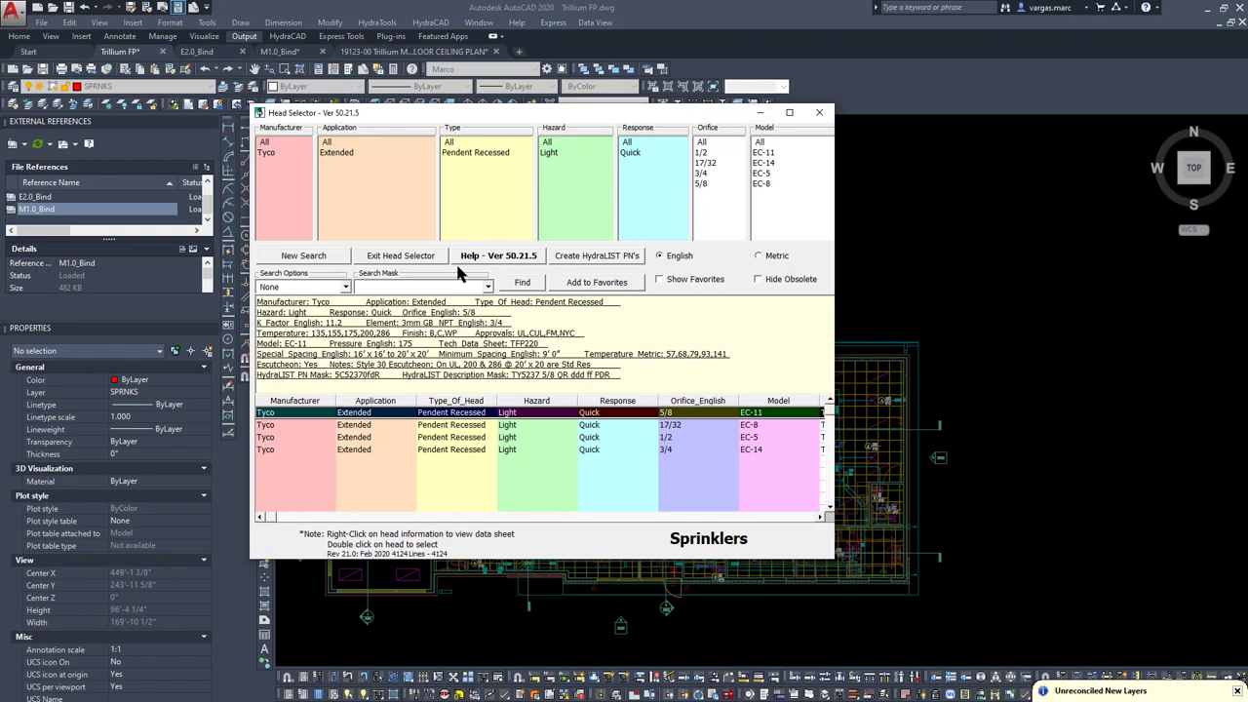
pyautogui.click(331, 420)
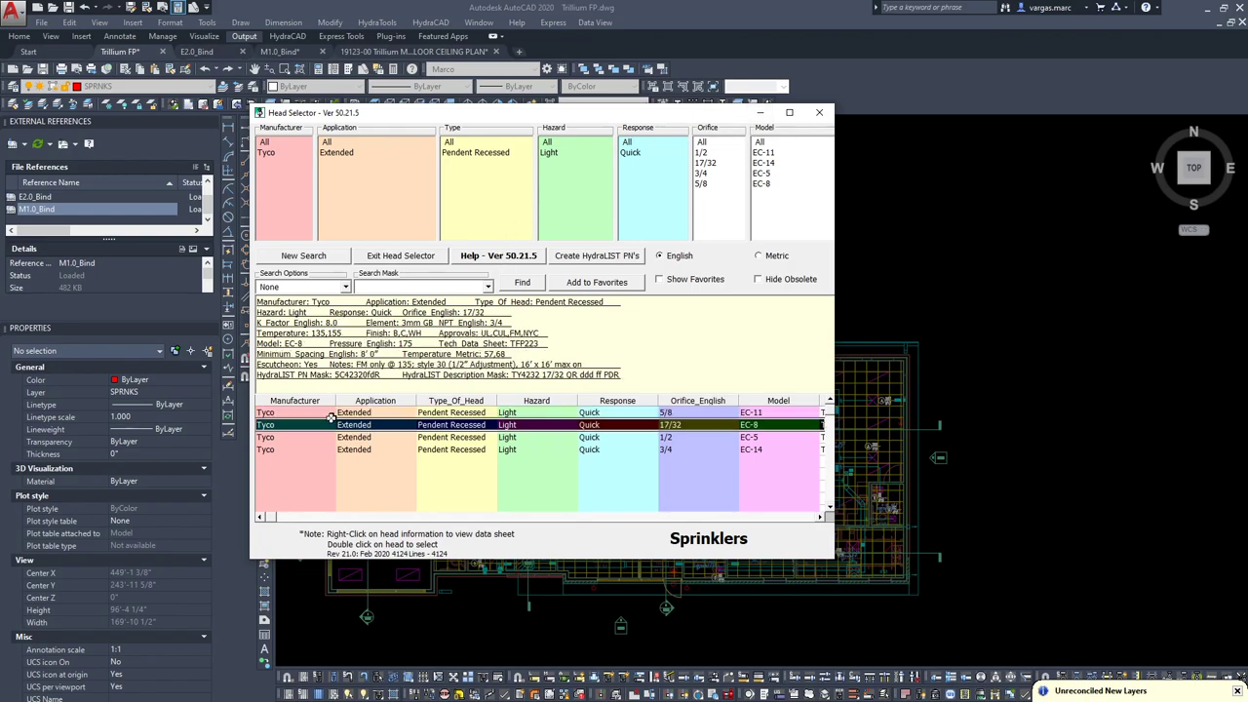
pyautogui.press('Down')
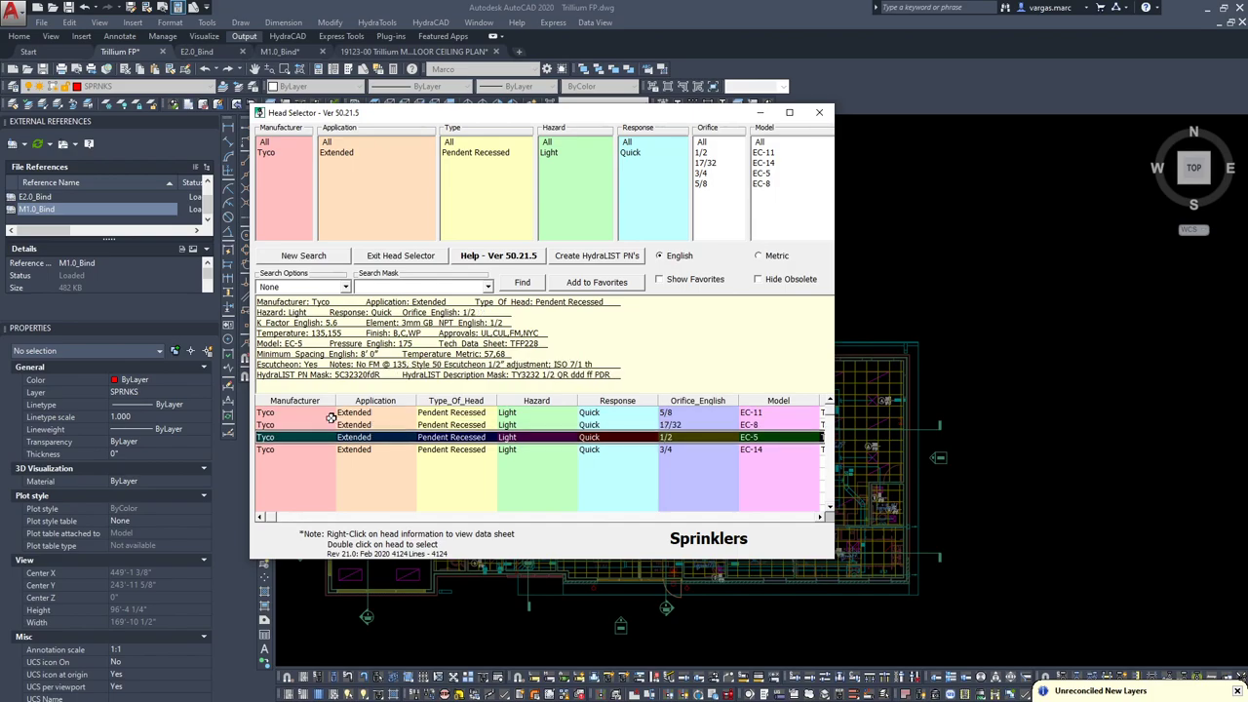
pyautogui.press('Down')
pyautogui.press('Up')
pyautogui.press('Up')
pyautogui.press('Up')
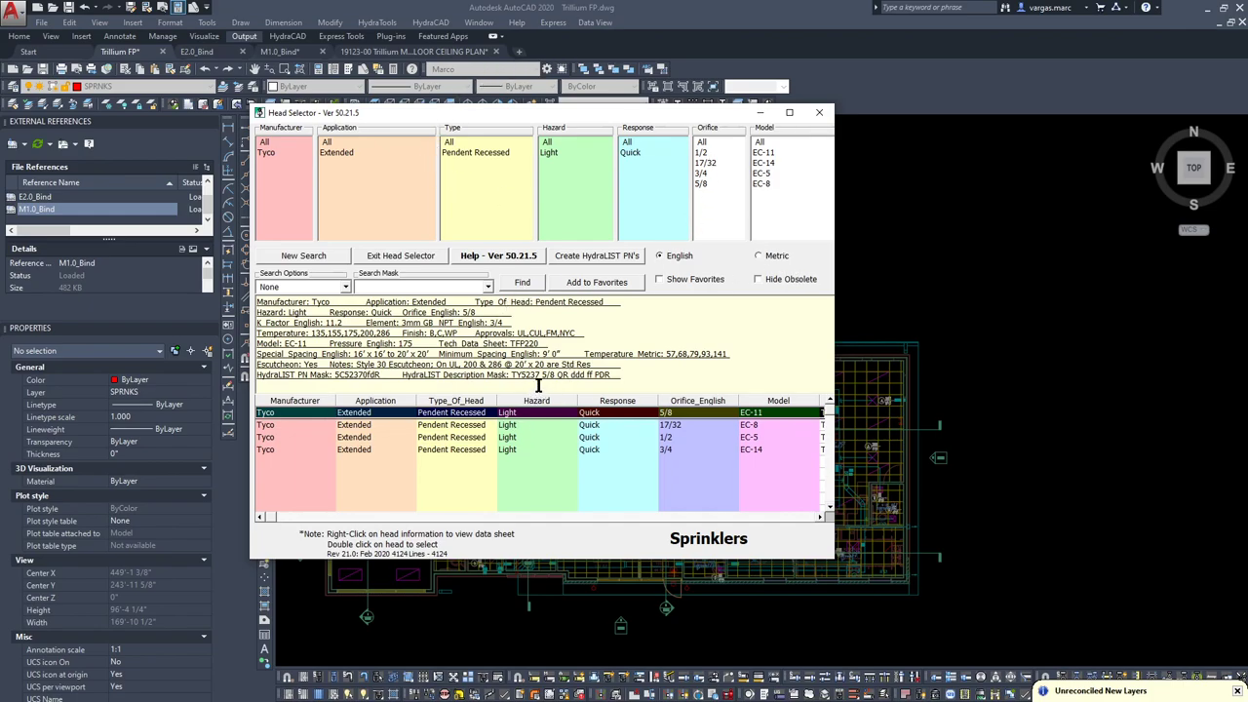
pyautogui.moveTo(514, 374); pyautogui.dragTo(546, 388)
pyautogui.click(562, 443)
pyautogui.click(515, 420)
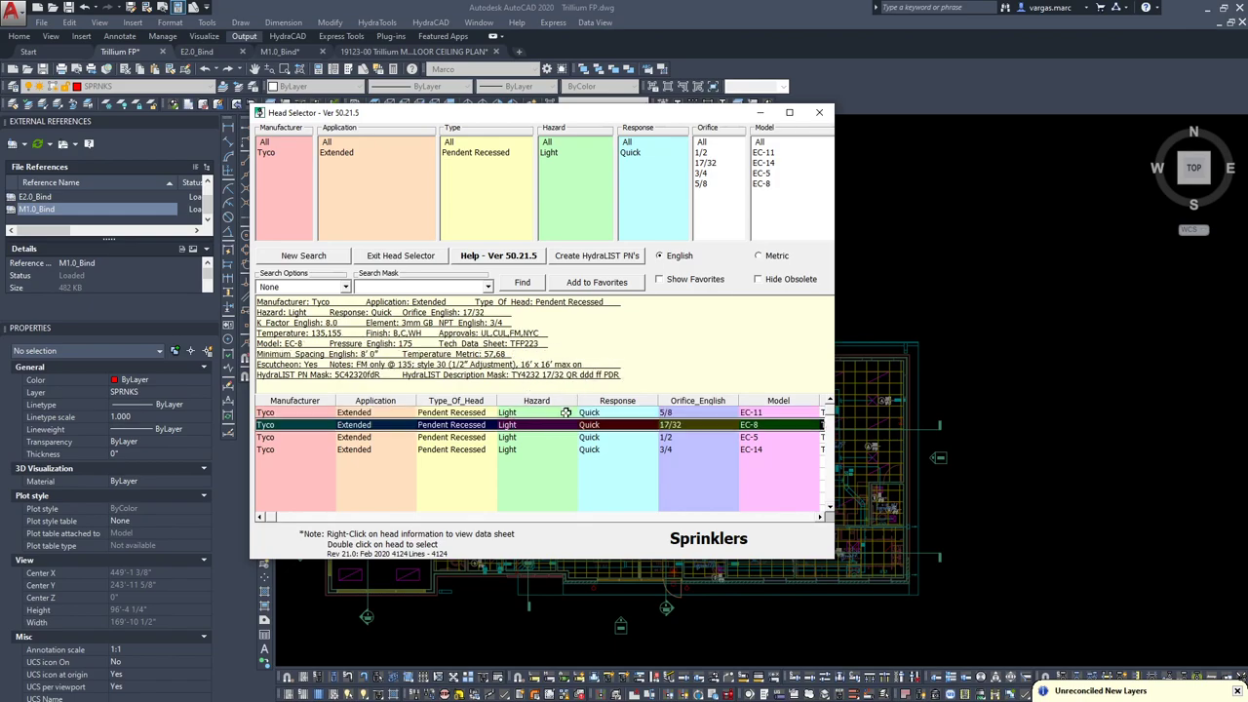
pyautogui.click(535, 438)
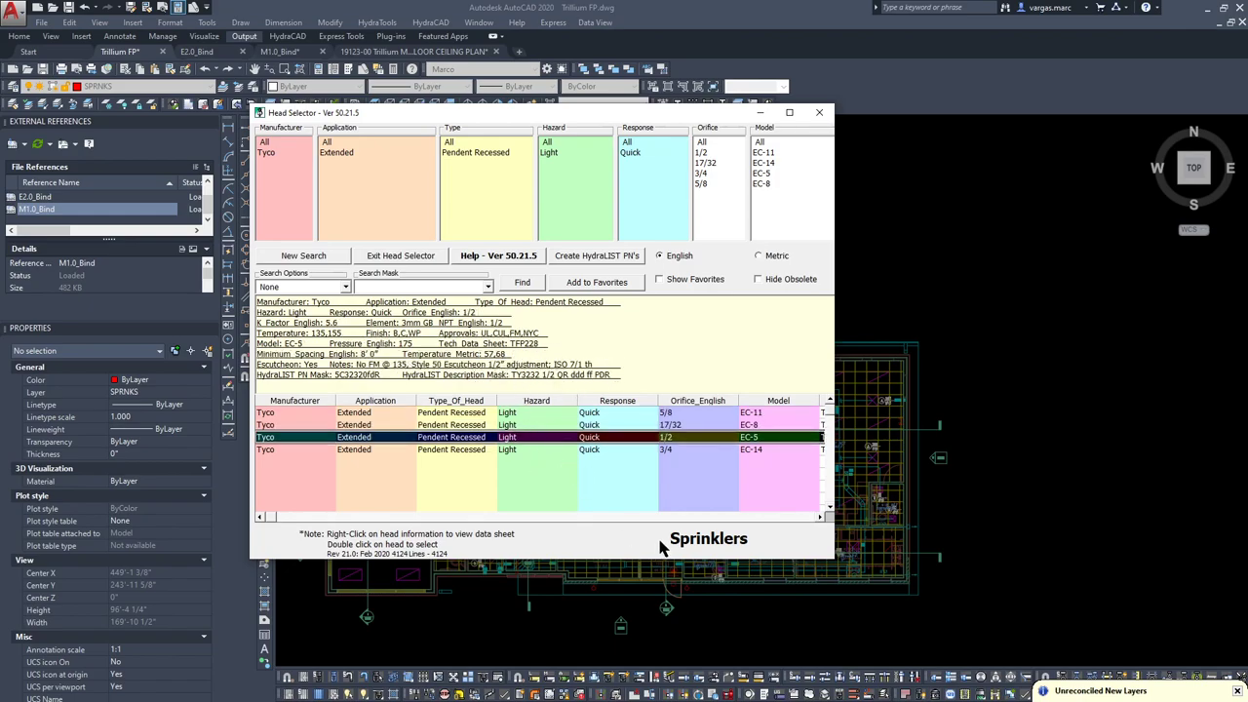
pyautogui.click(585, 450)
pyautogui.click(590, 438)
pyautogui.click(527, 414)
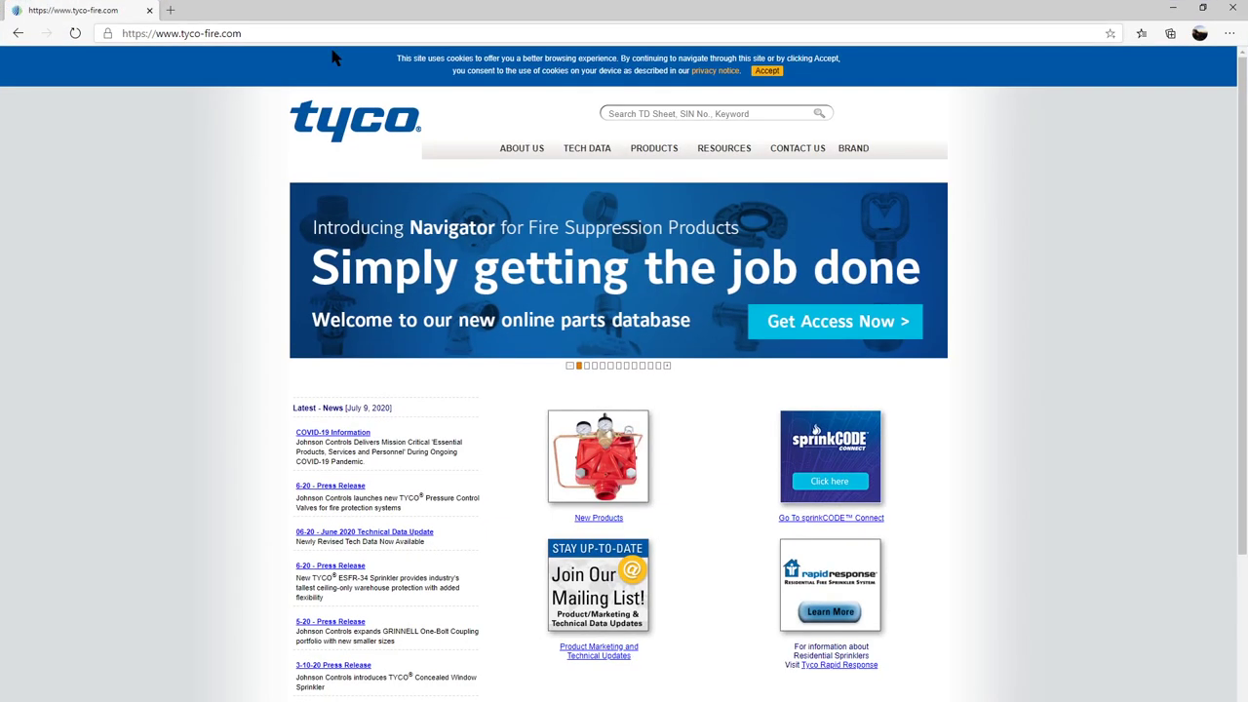
# On the Tyco website in the browser, open the Series EC-11 and EC-14 extended coverage sprinklers page and read its hazard and coverage features.
pyautogui.moveTo(653, 148)
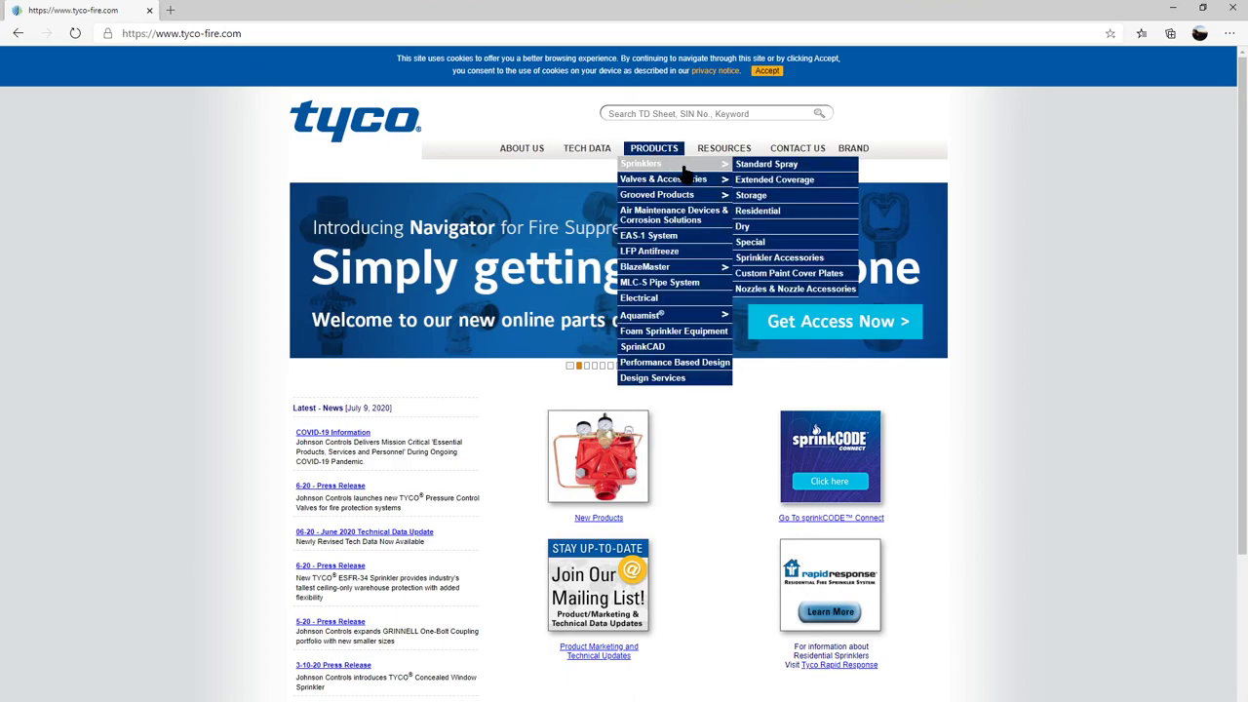
pyautogui.click(793, 181)
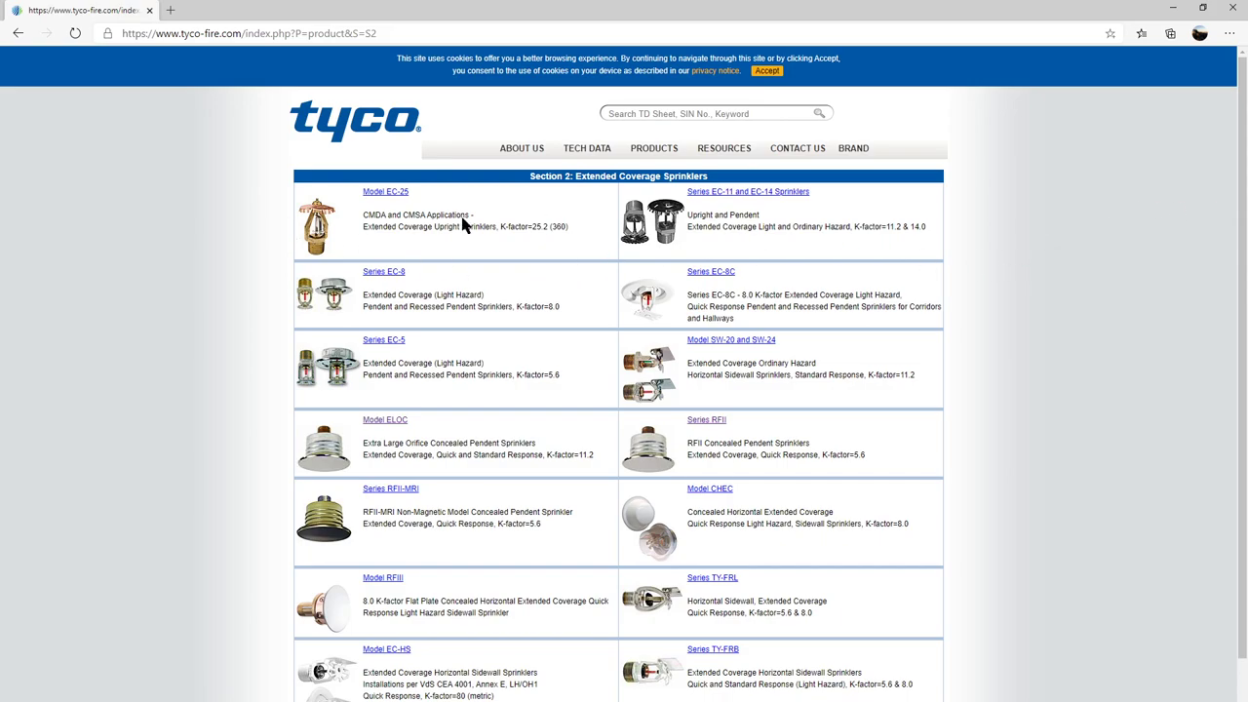
pyautogui.scroll(-1, 261, 246)
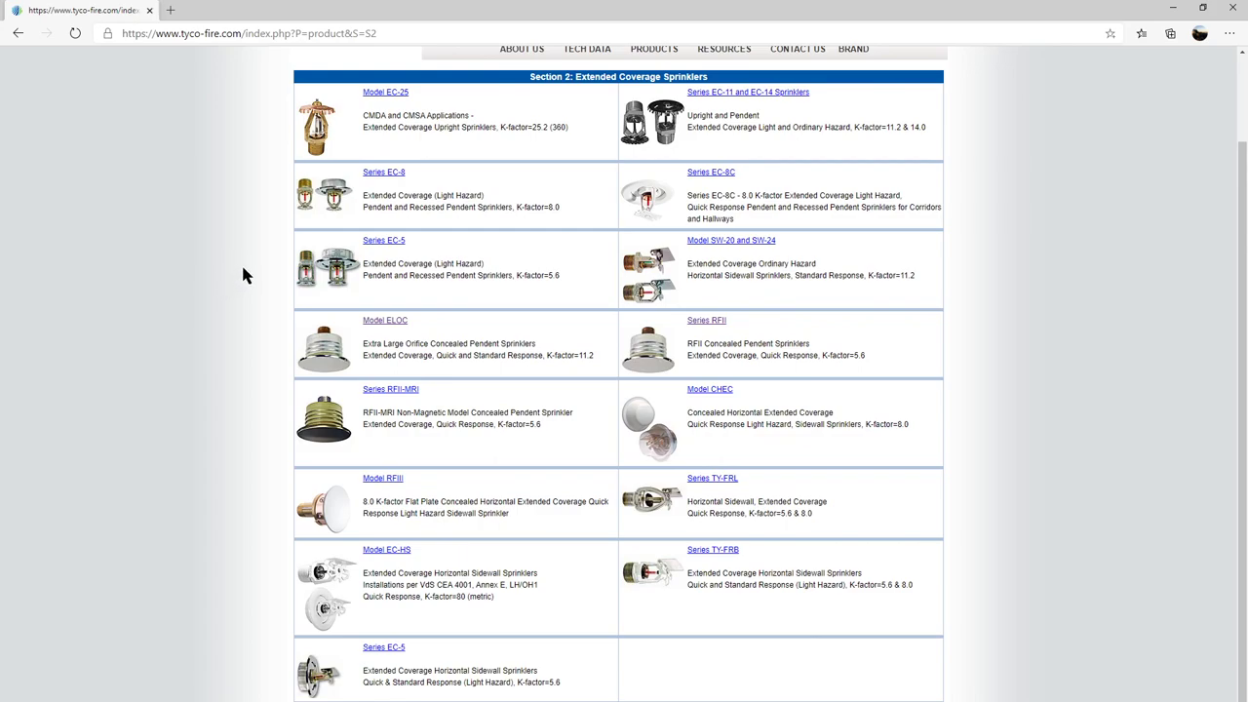
pyautogui.click(731, 94)
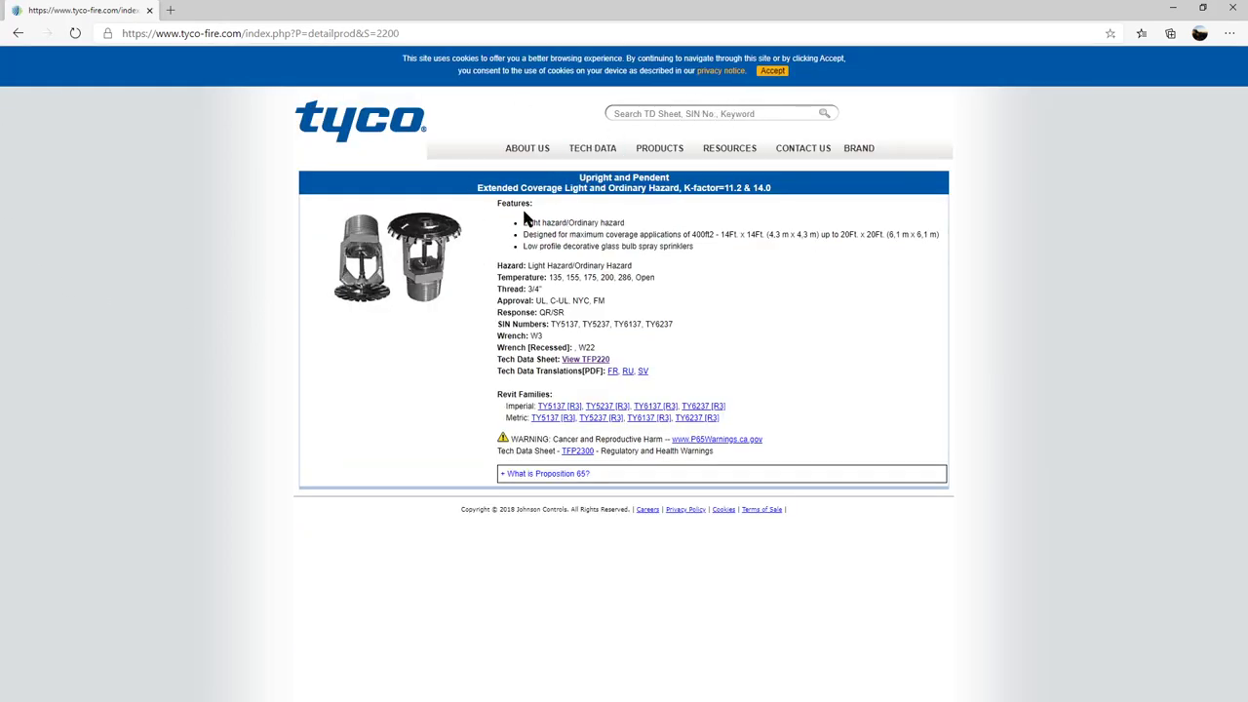
pyautogui.moveTo(522, 222); pyautogui.dragTo(635, 232)
pyautogui.moveTo(534, 235); pyautogui.dragTo(649, 236)
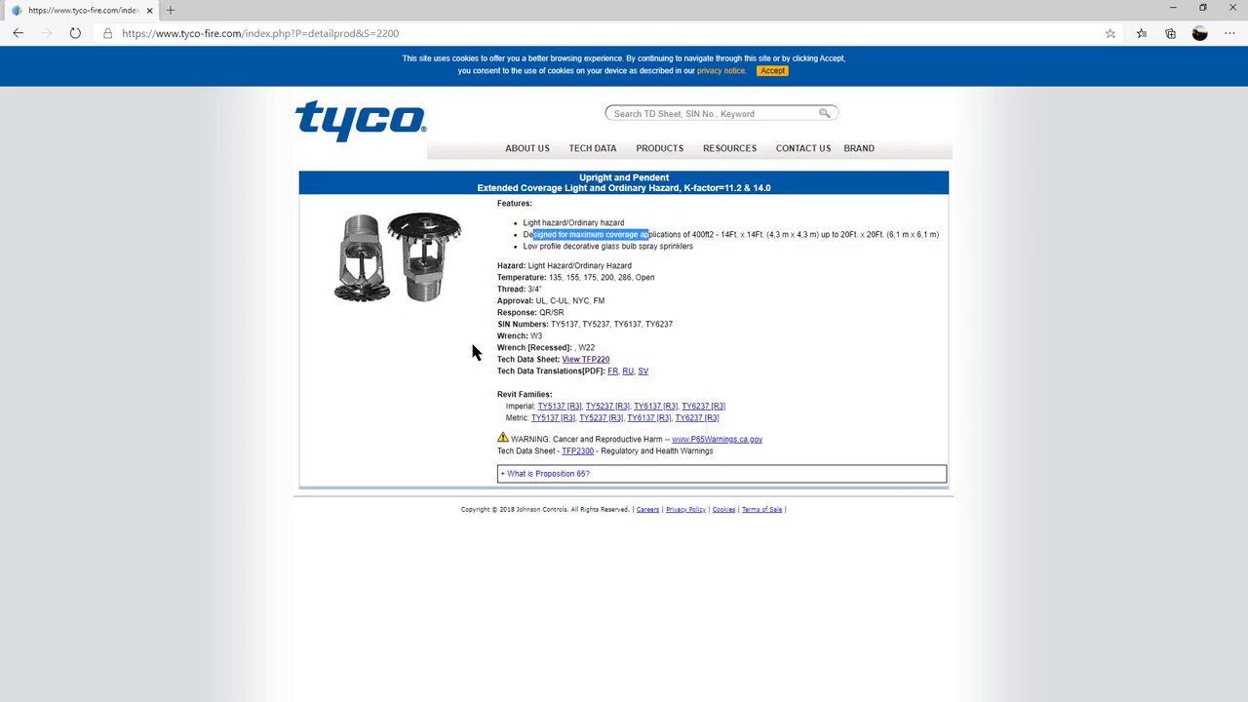
# Open technical data sheet TFP220 and examine the sprinkler identification numbers, highlighting TY5237, and the component drawings.
pyautogui.click(576, 360)
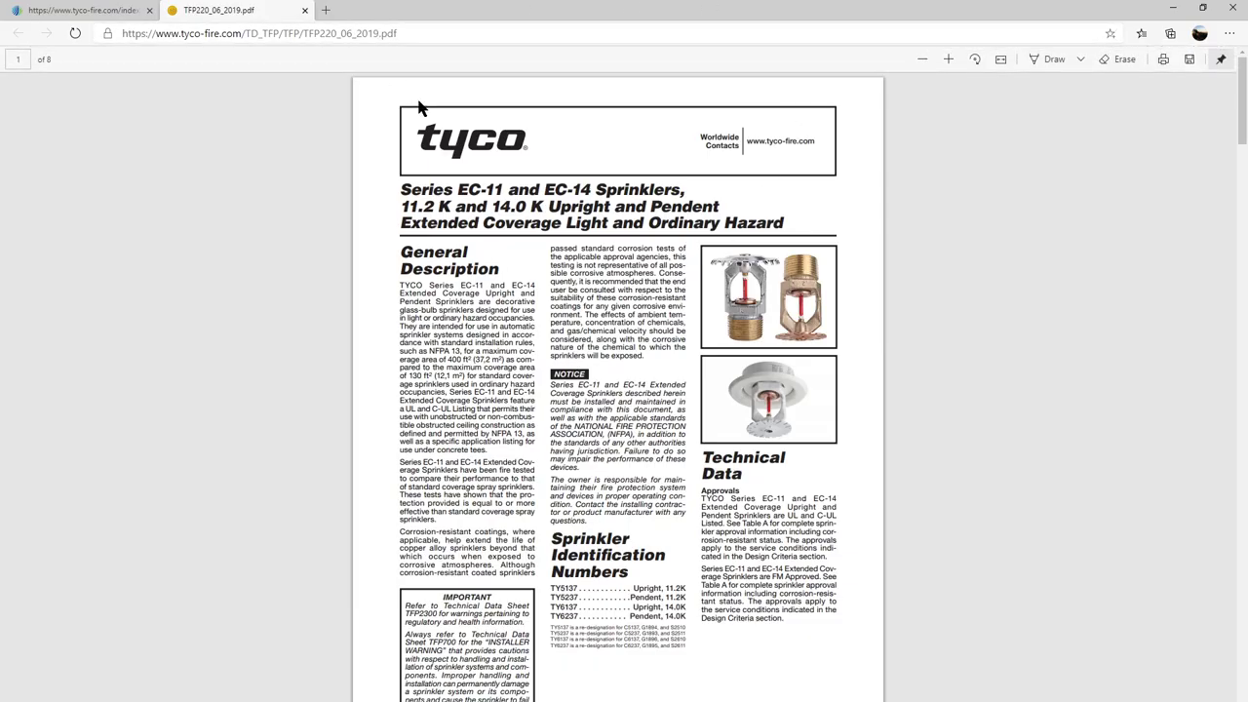
pyautogui.scroll(-1, 636, 497)
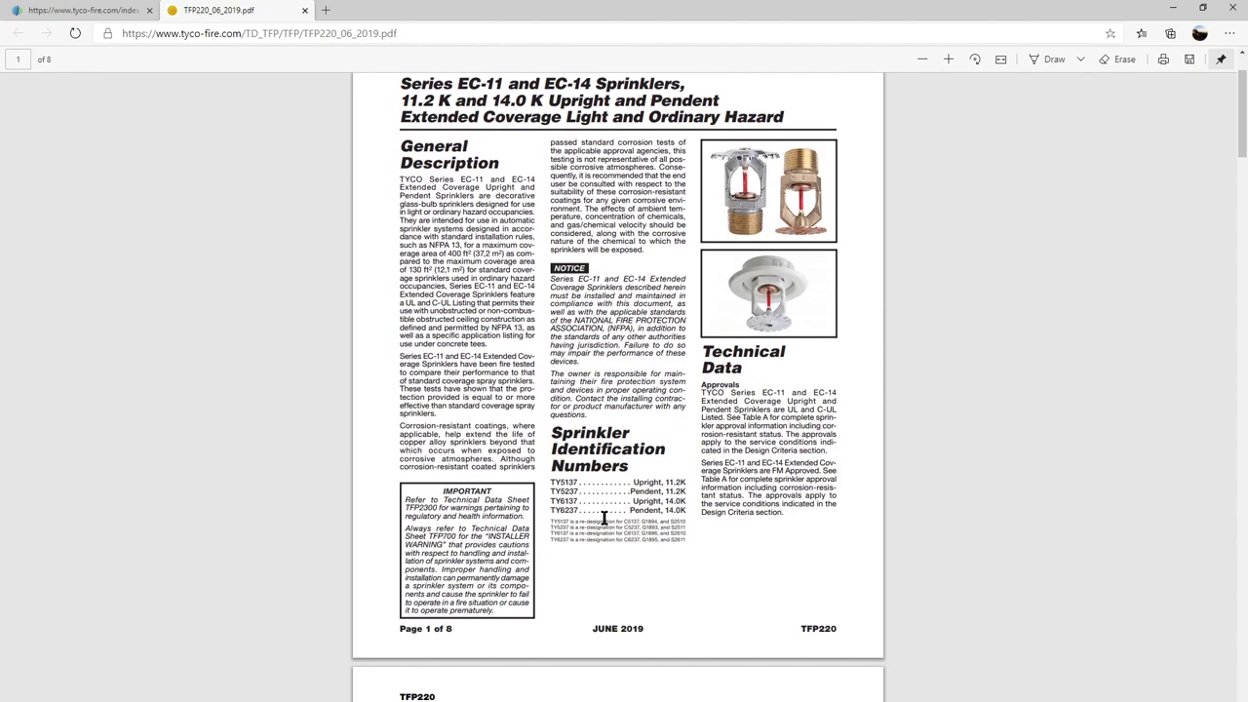
pyautogui.keyDown('ctrl'); pyautogui.scroll(5, 605, 520); pyautogui.keyUp('ctrl')
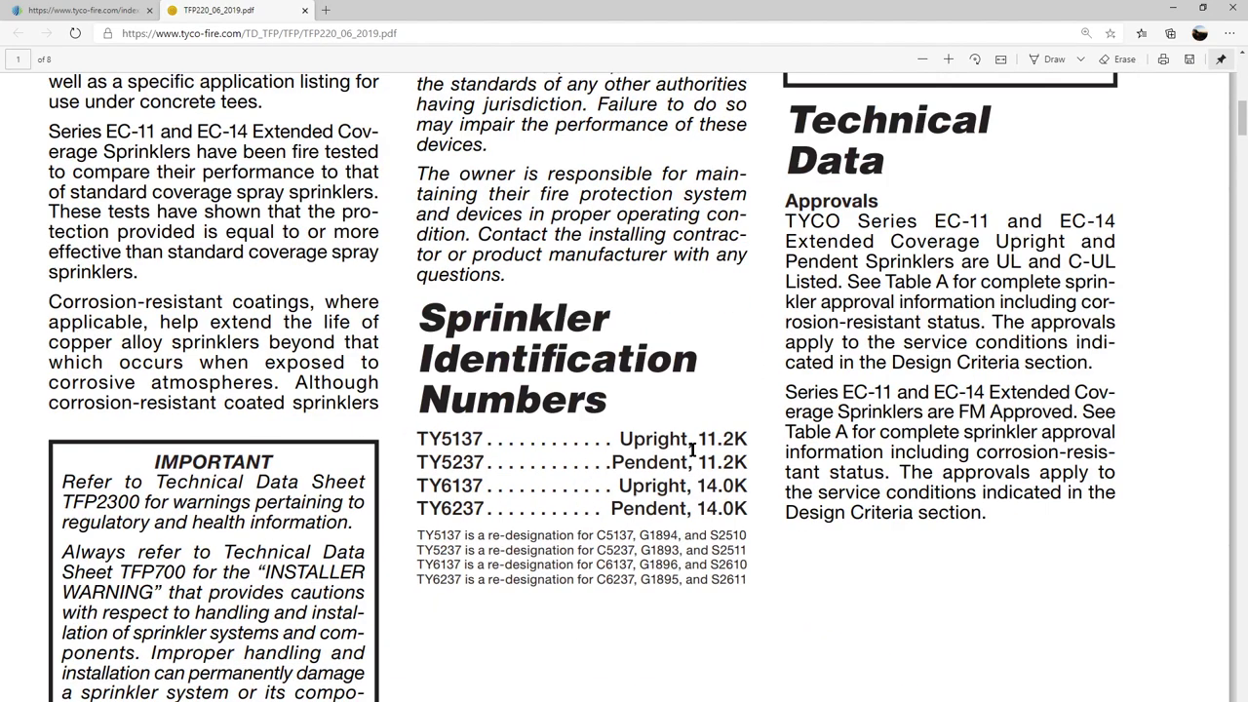
pyautogui.scroll(-3, 749, 380)
pyautogui.scroll(2, 749, 380)
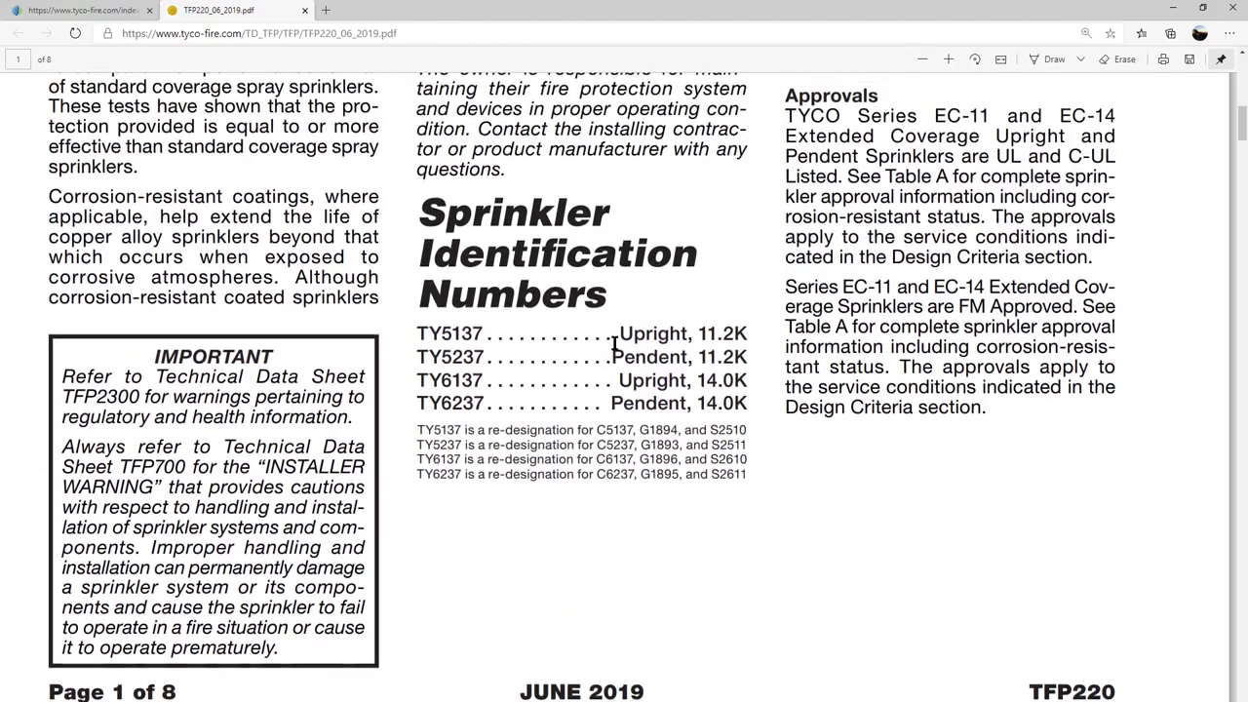
pyautogui.keyDown('ctrl'); pyautogui.scroll(-3, 690, 343); pyautogui.keyUp('ctrl')
pyautogui.moveTo(524, 350); pyautogui.dragTo(561, 347)
pyautogui.scroll(-1, 569, 372)
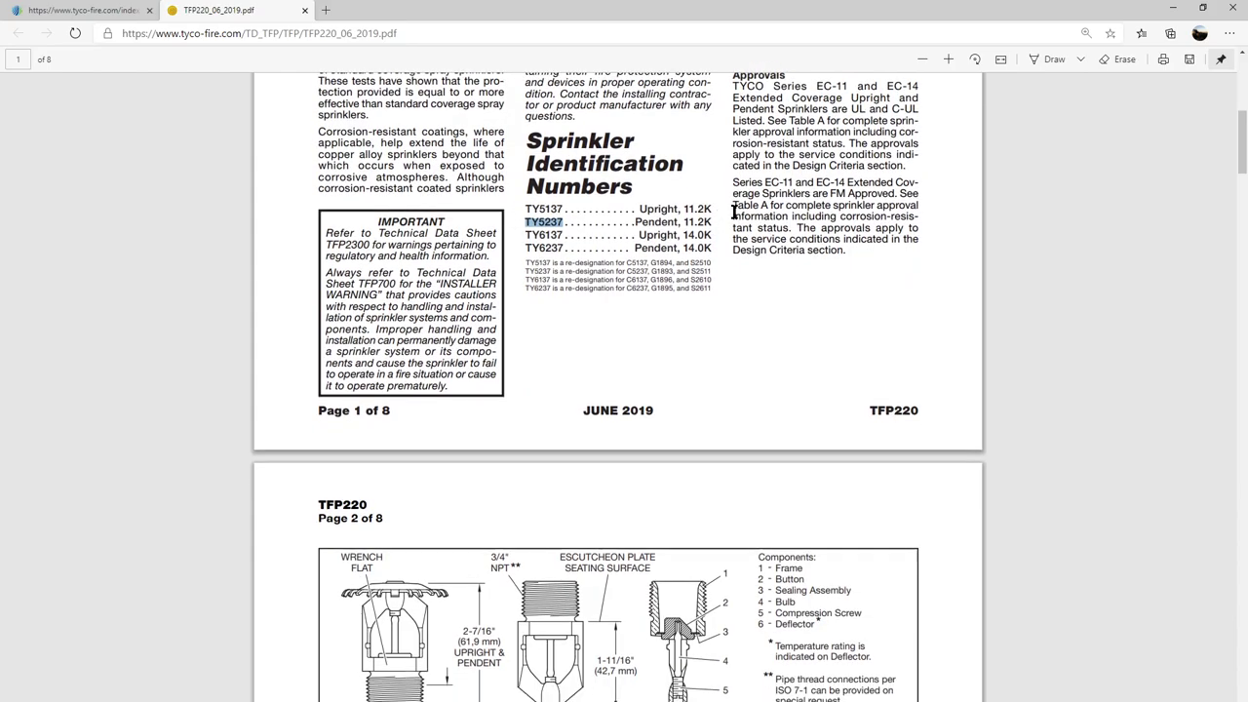
pyautogui.scroll(-3, 711, 214)
pyautogui.scroll(3, 663, 195)
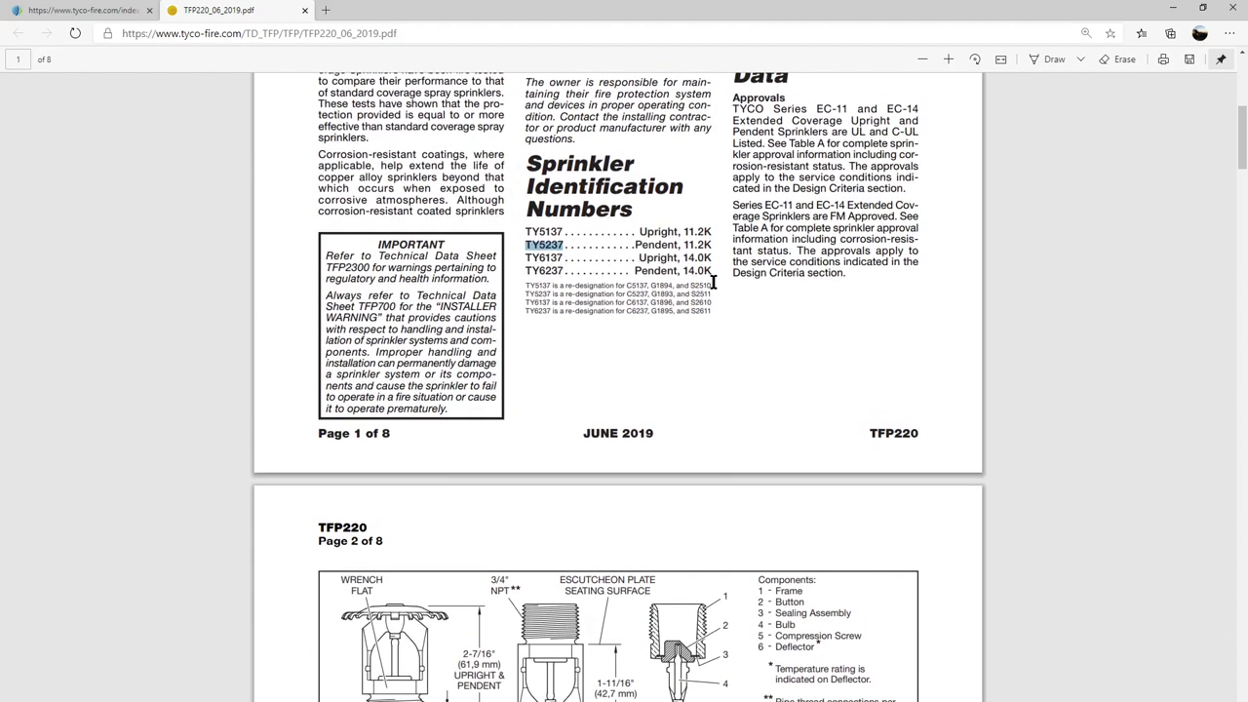
pyautogui.scroll(-7, 722, 309)
# Back in AutoCAD, choose the EC-11 head at temperature 155 with Chrome Plated finish, head wrench W22 and an escutcheon.
pyautogui.hotkey('alt', 'Tab')
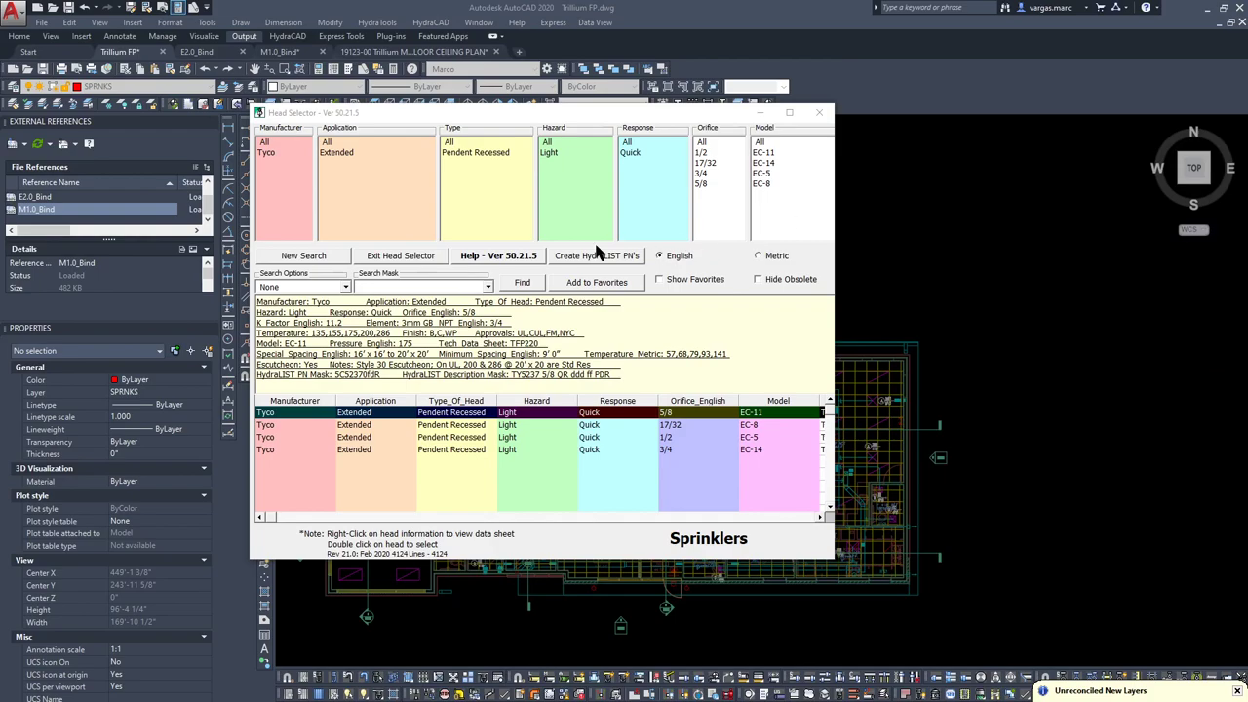
pyautogui.click(485, 414)
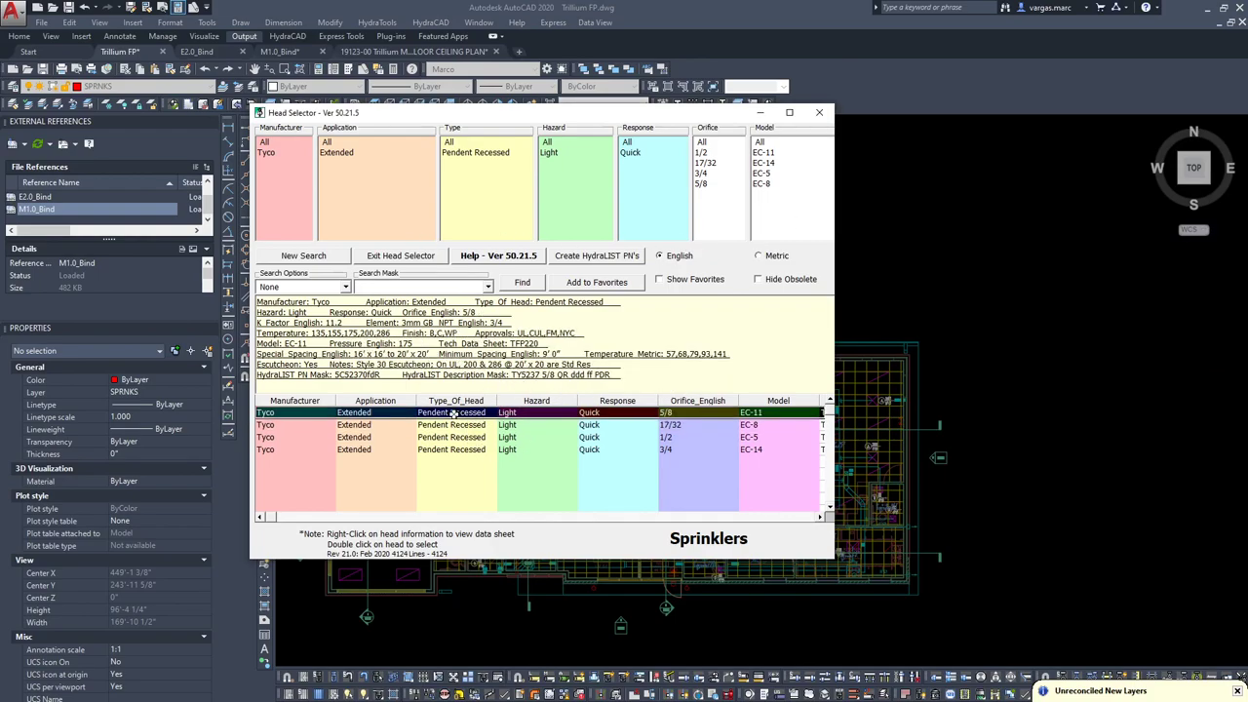
pyautogui.doubleClick(452, 413)
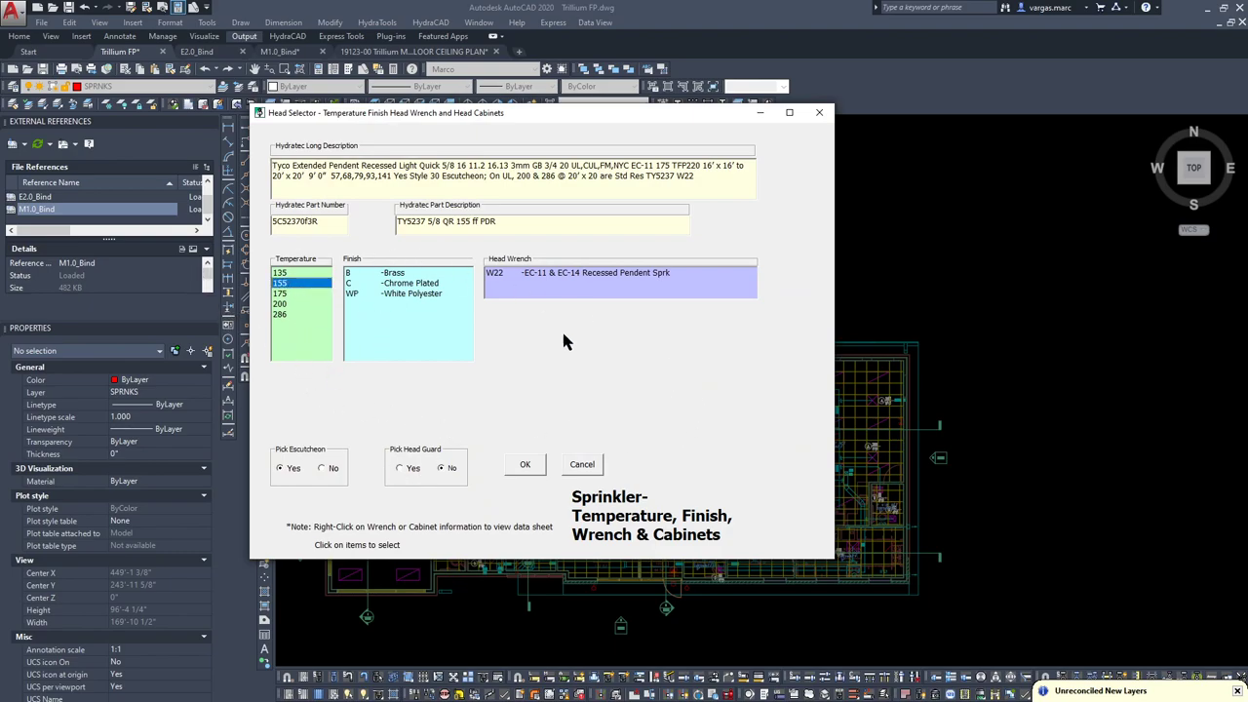
pyautogui.click(419, 284)
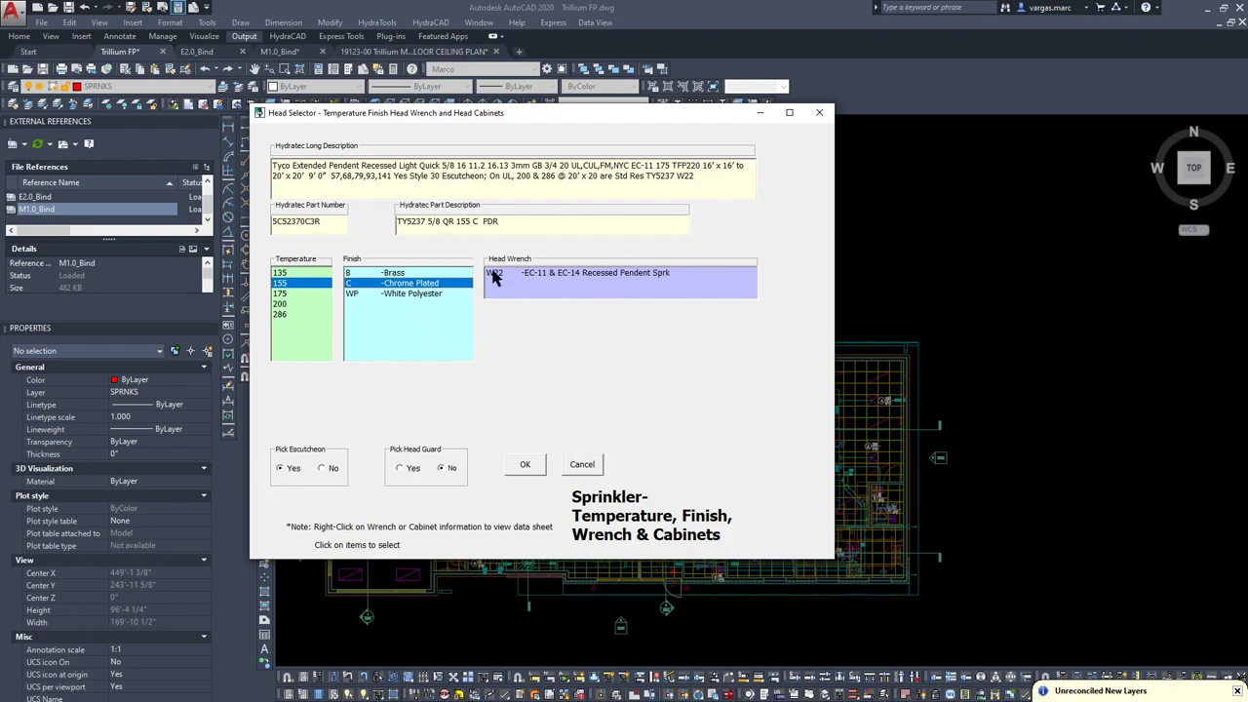
pyautogui.click(522, 468)
pyautogui.click(596, 276)
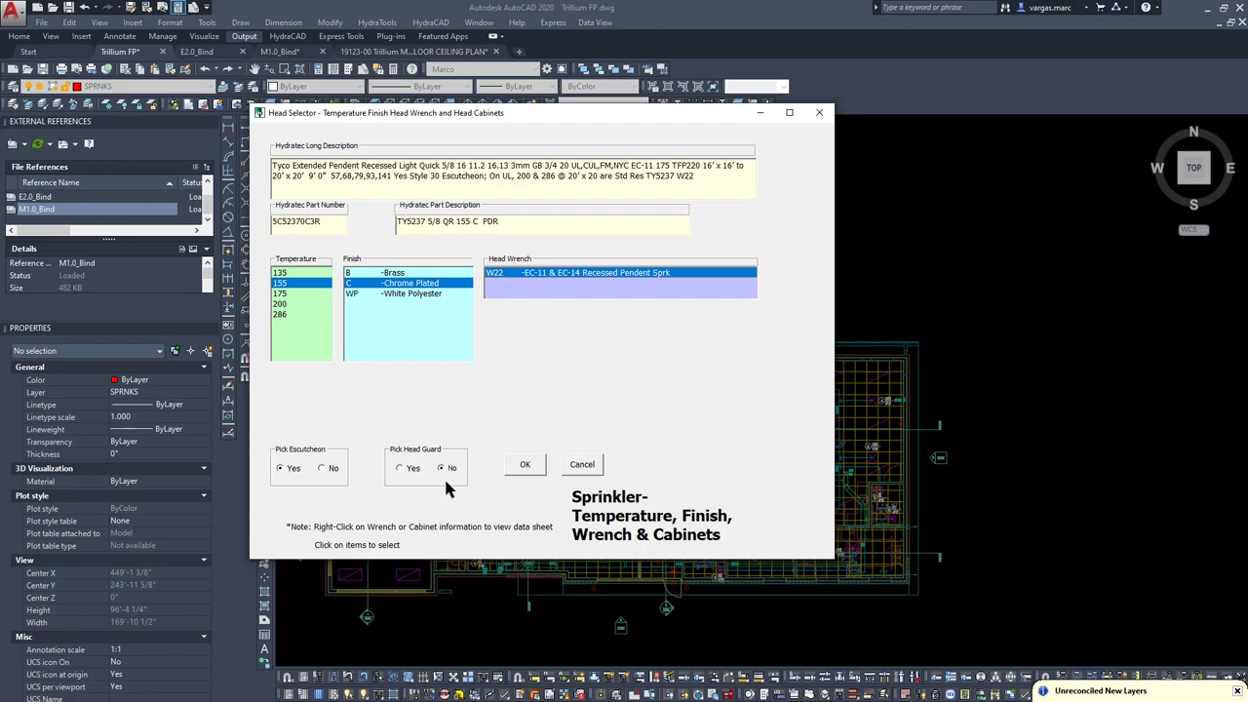
pyautogui.click(526, 466)
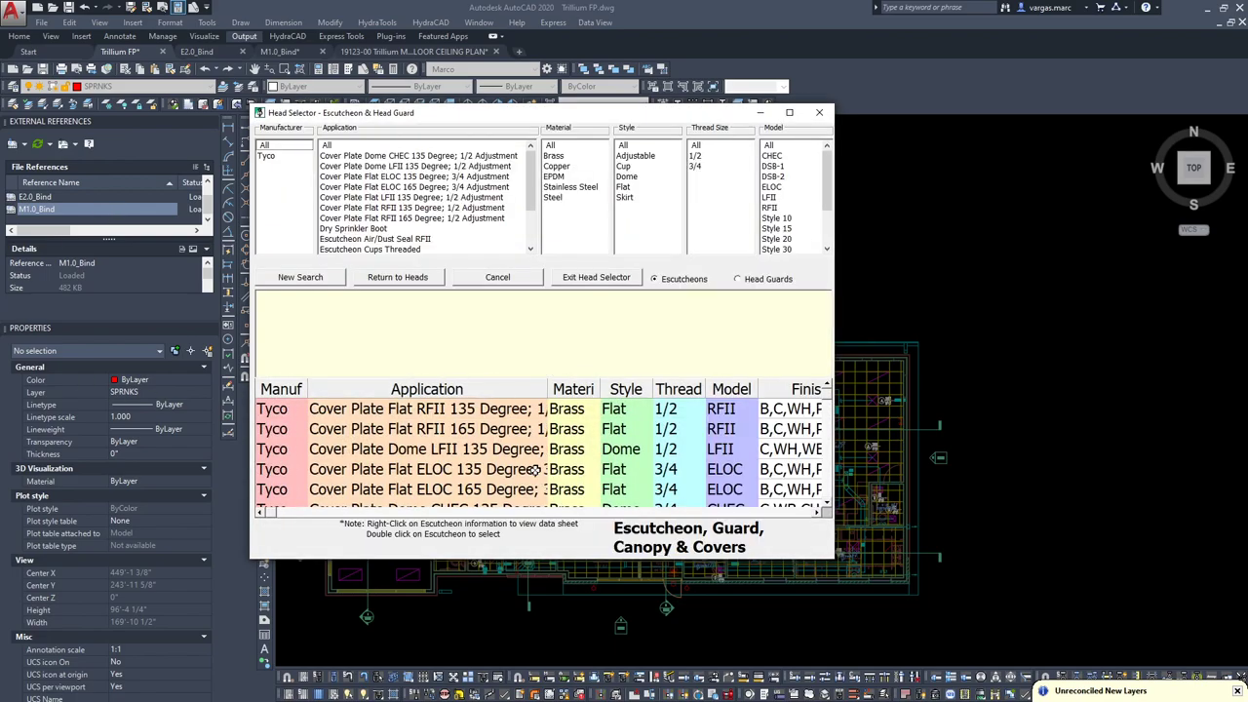
# Filter the escutcheons to Tyco, Escutcheon Recessed Adjustable, 3/4 thread size, Steel material and model Style 30.
pyautogui.click(269, 157)
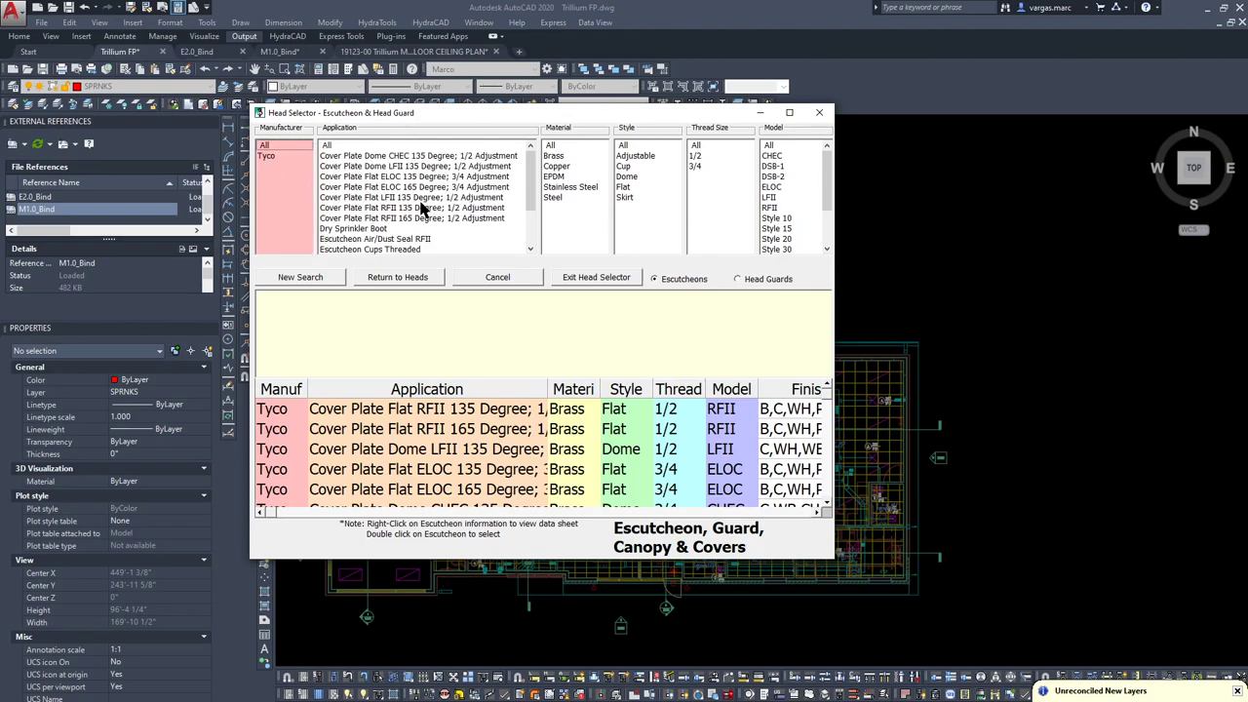
pyautogui.scroll(-2, 399, 203)
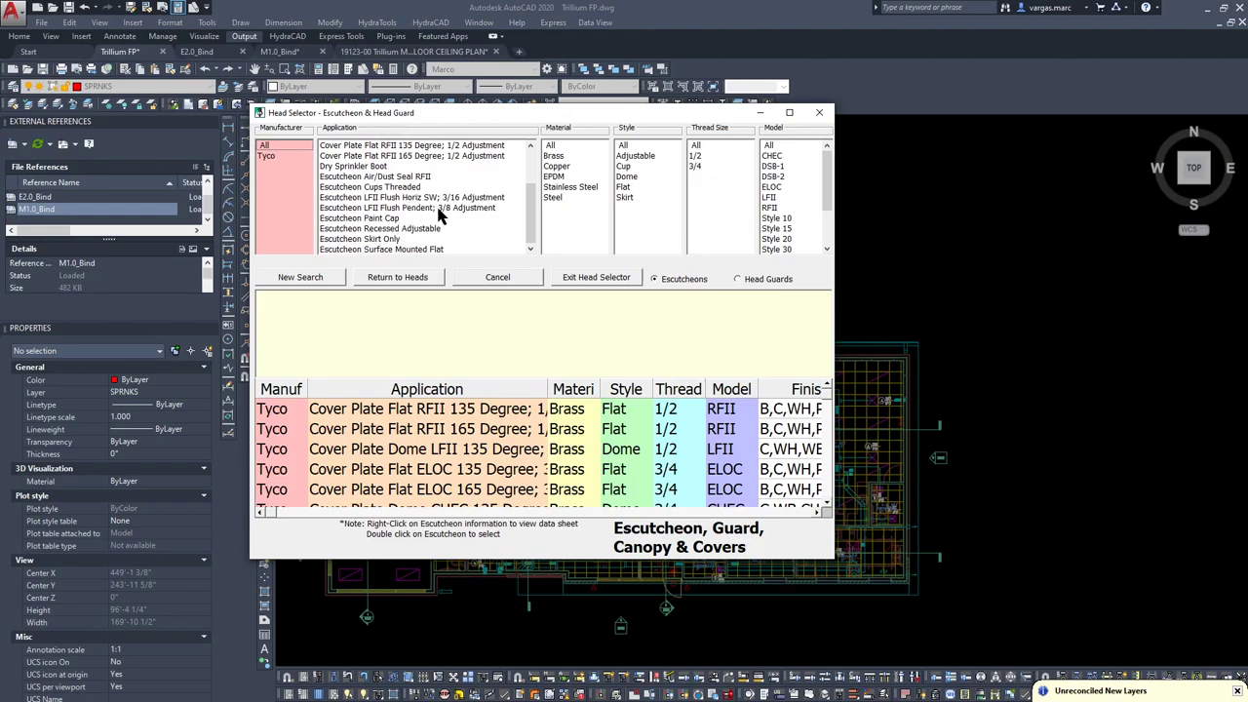
pyautogui.click(388, 230)
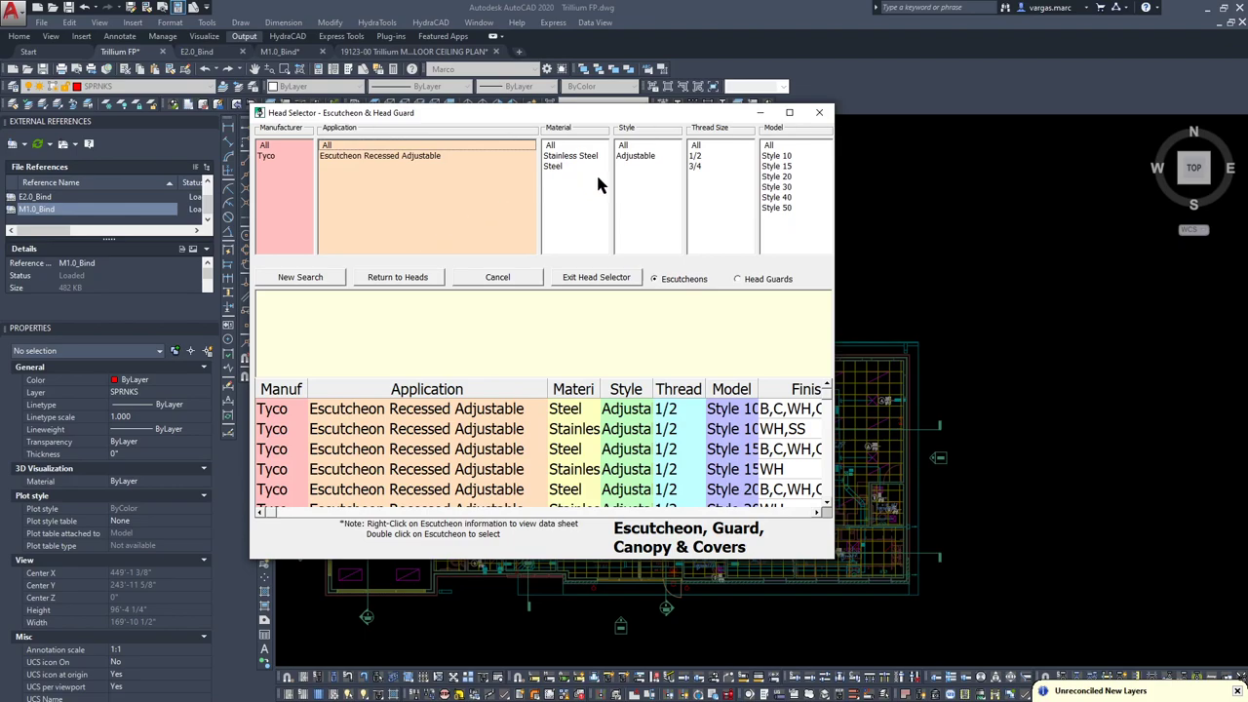
pyautogui.click(697, 165)
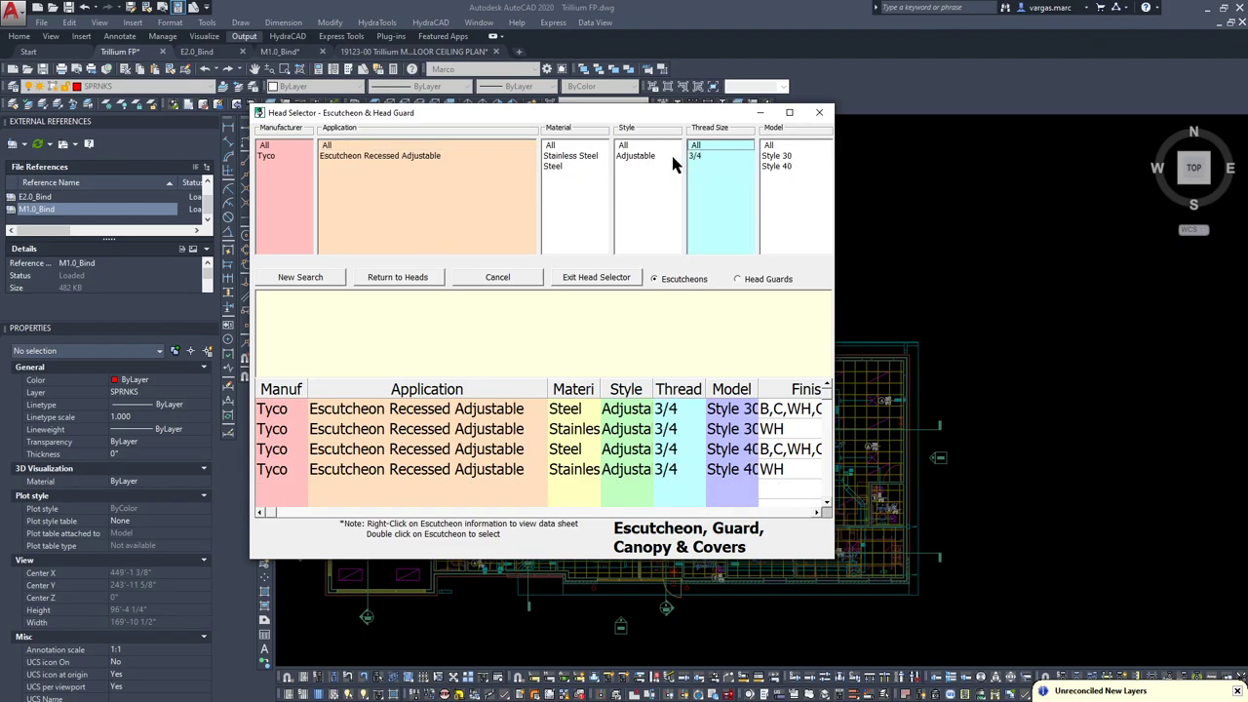
pyautogui.click(565, 164)
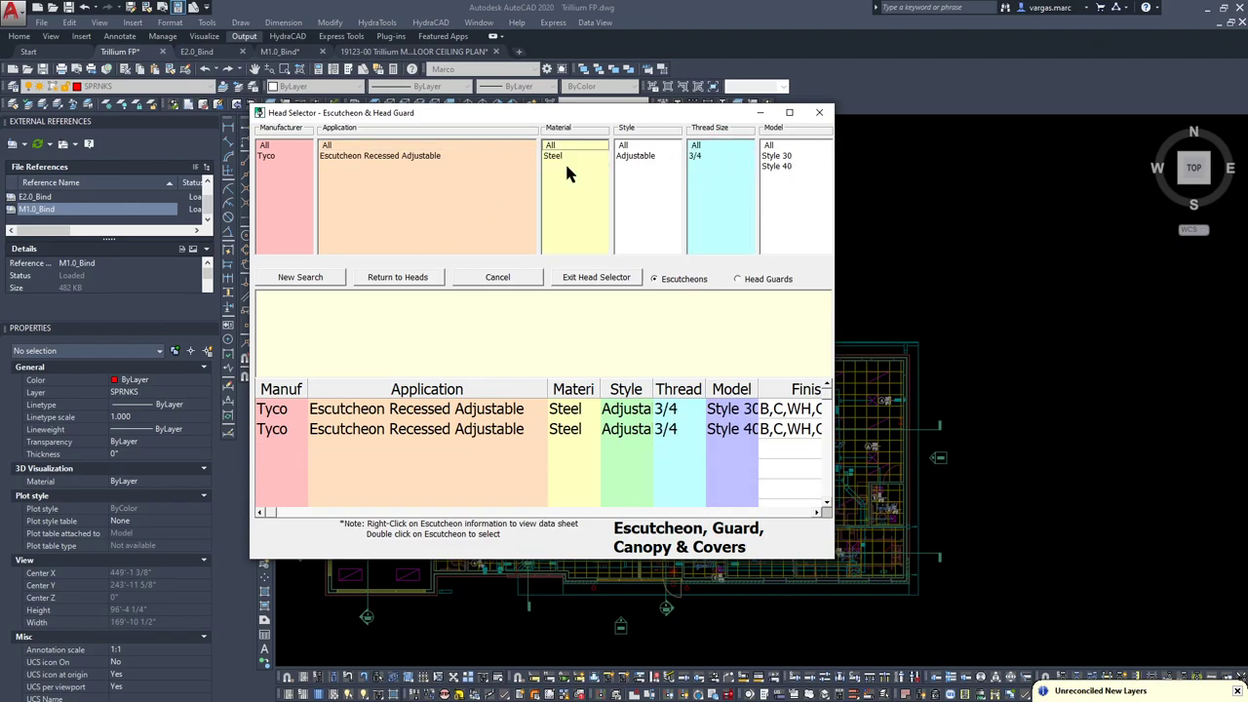
pyautogui.click(788, 156)
# Pick the Style 30 escutcheon in Chrome Plated finish and exit the head selector to the HEAD7 block definition.
pyautogui.doubleClick(427, 425)
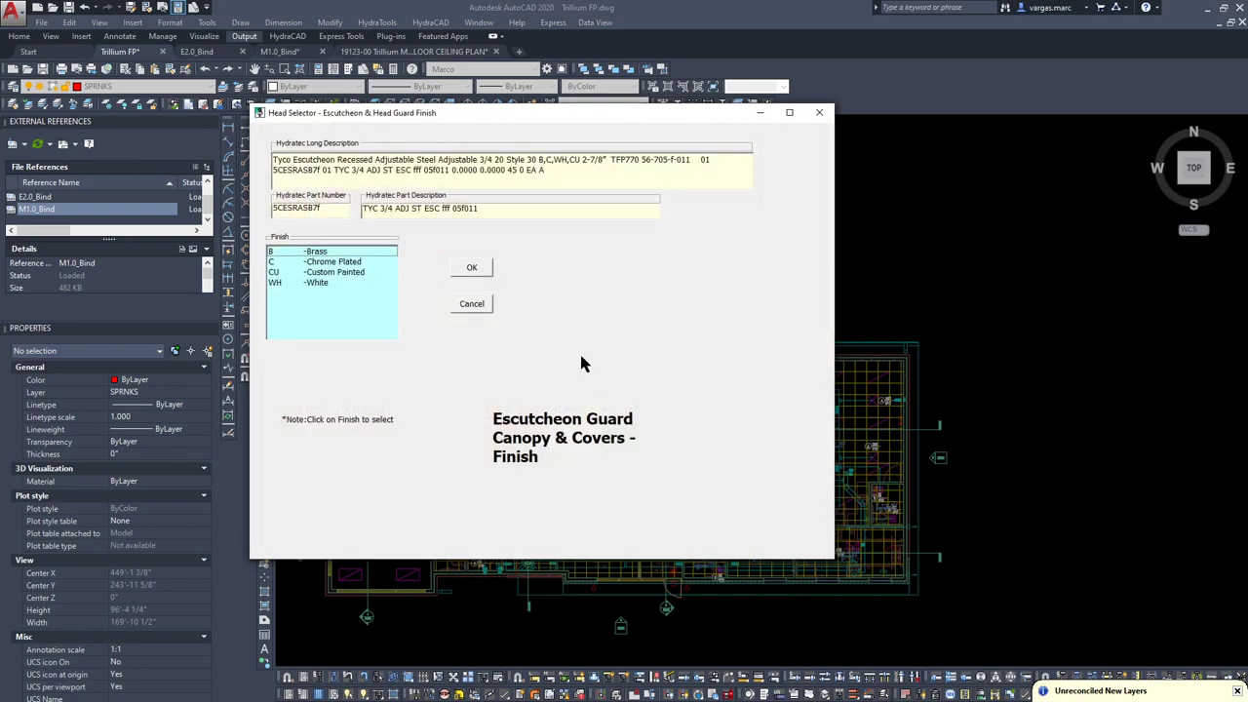
pyautogui.click(343, 264)
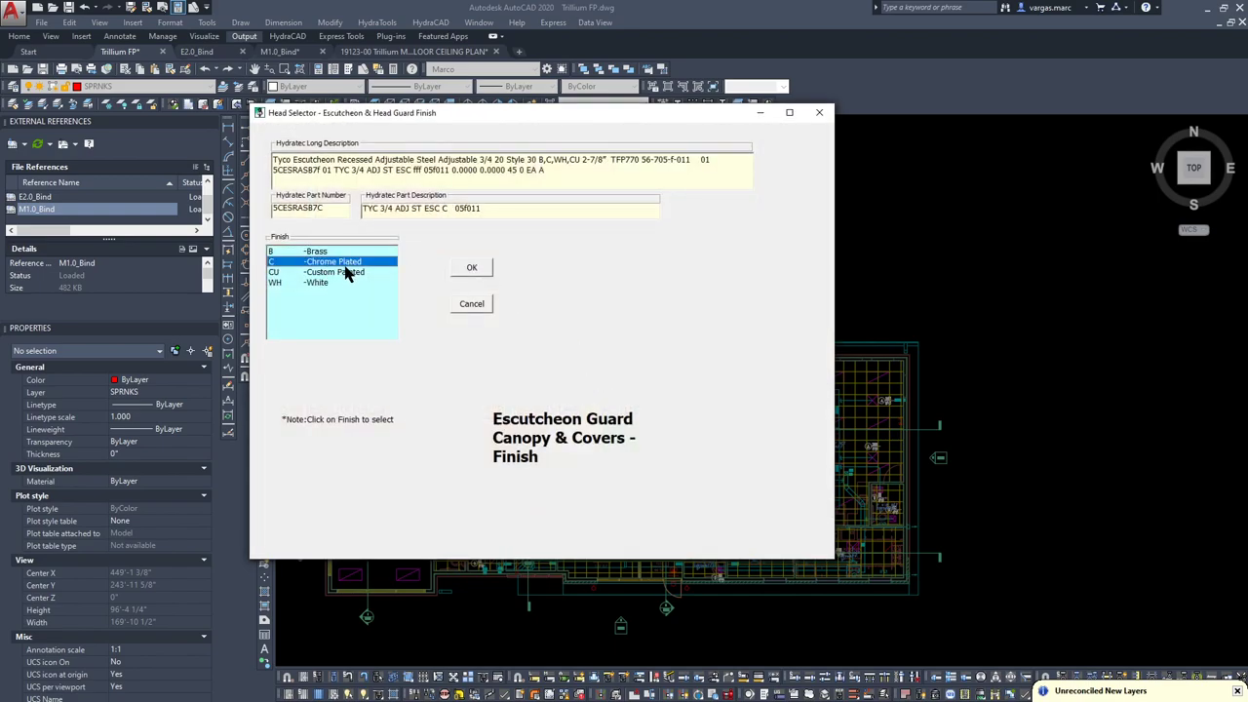
pyautogui.click(478, 270)
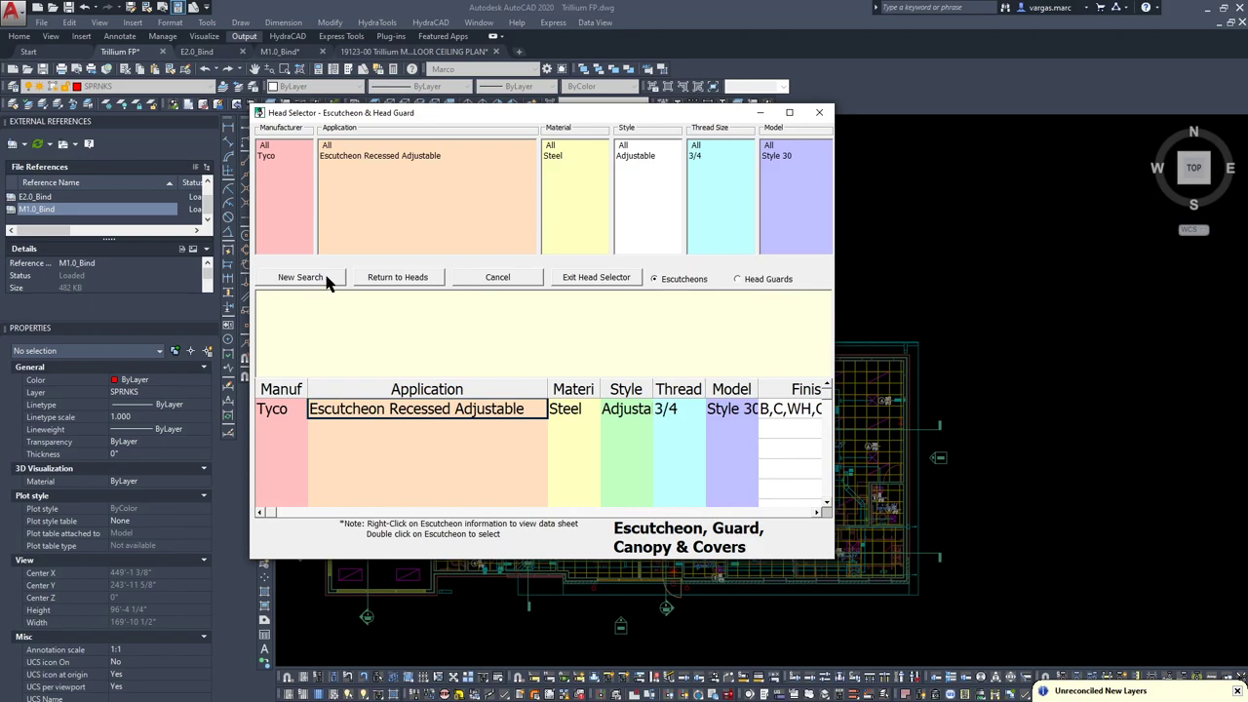
pyautogui.click(353, 278)
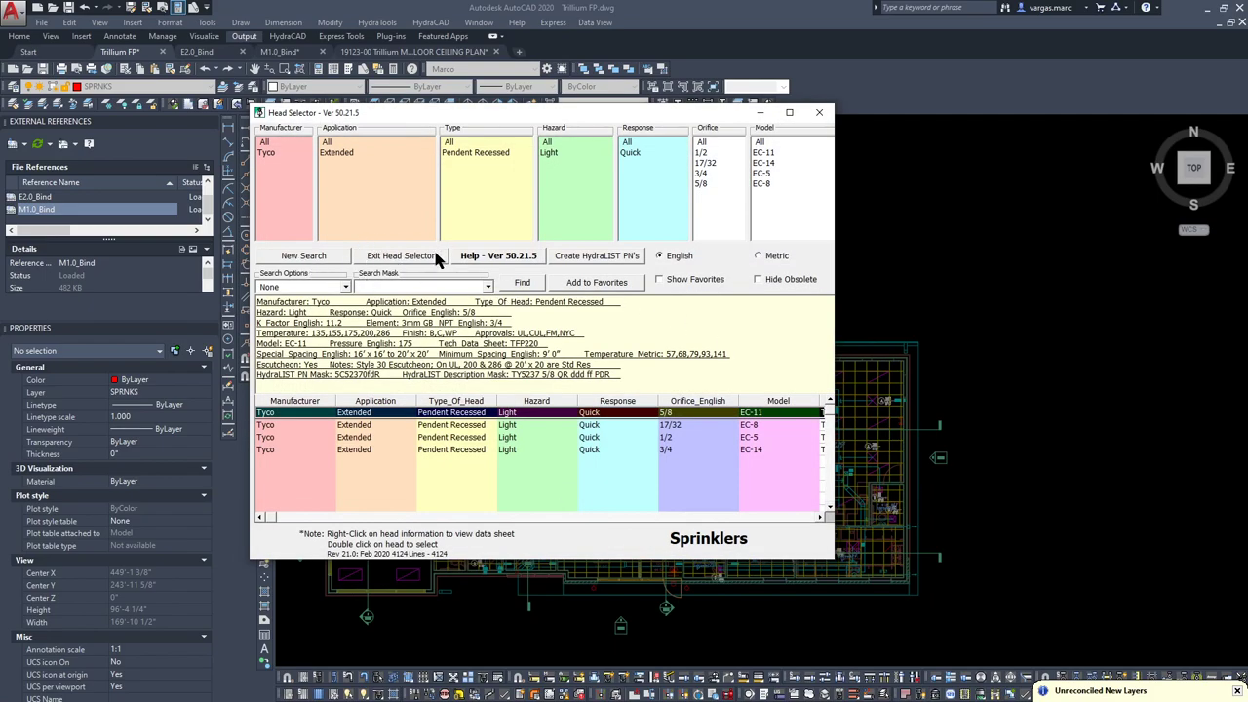
pyautogui.click(400, 256)
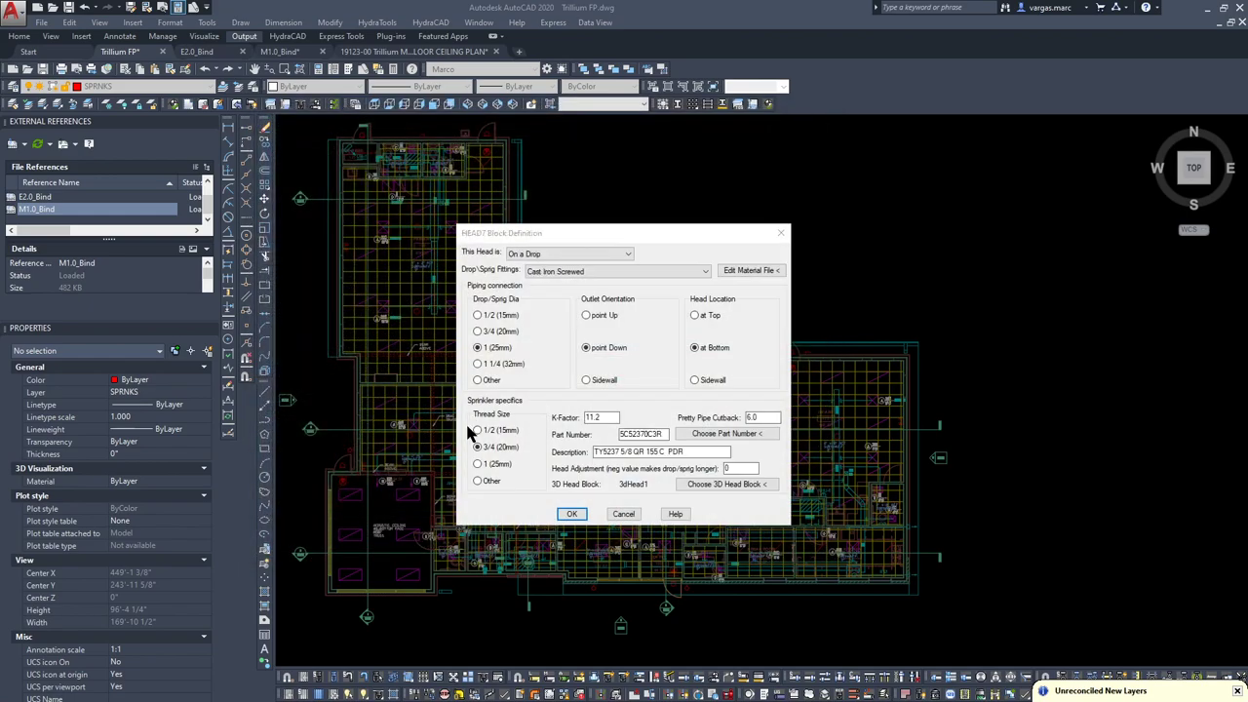
# Assign V27PenRec as the 3D head block and accept the HEAD7 block definition.
pyautogui.click(727, 485)
pyautogui.scroll(-5, 528, 165)
pyautogui.scroll(-1, 500, 164)
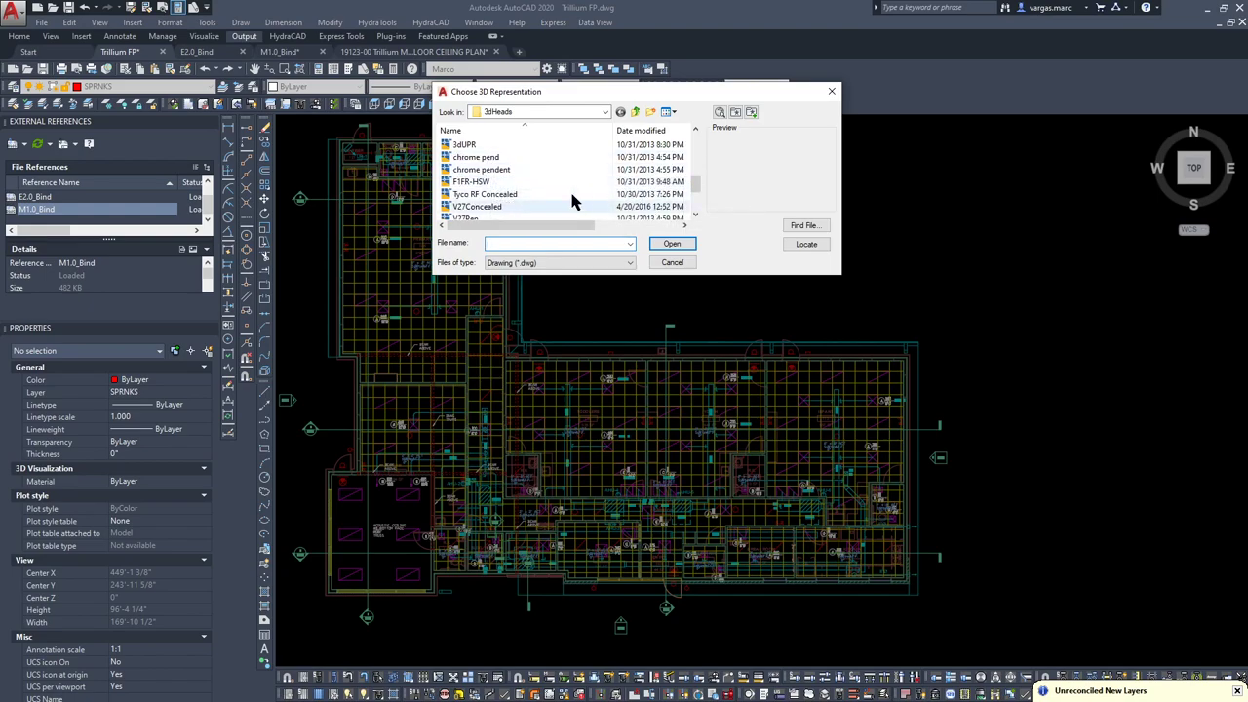
pyautogui.scroll(-1, 511, 186)
pyautogui.click(477, 195)
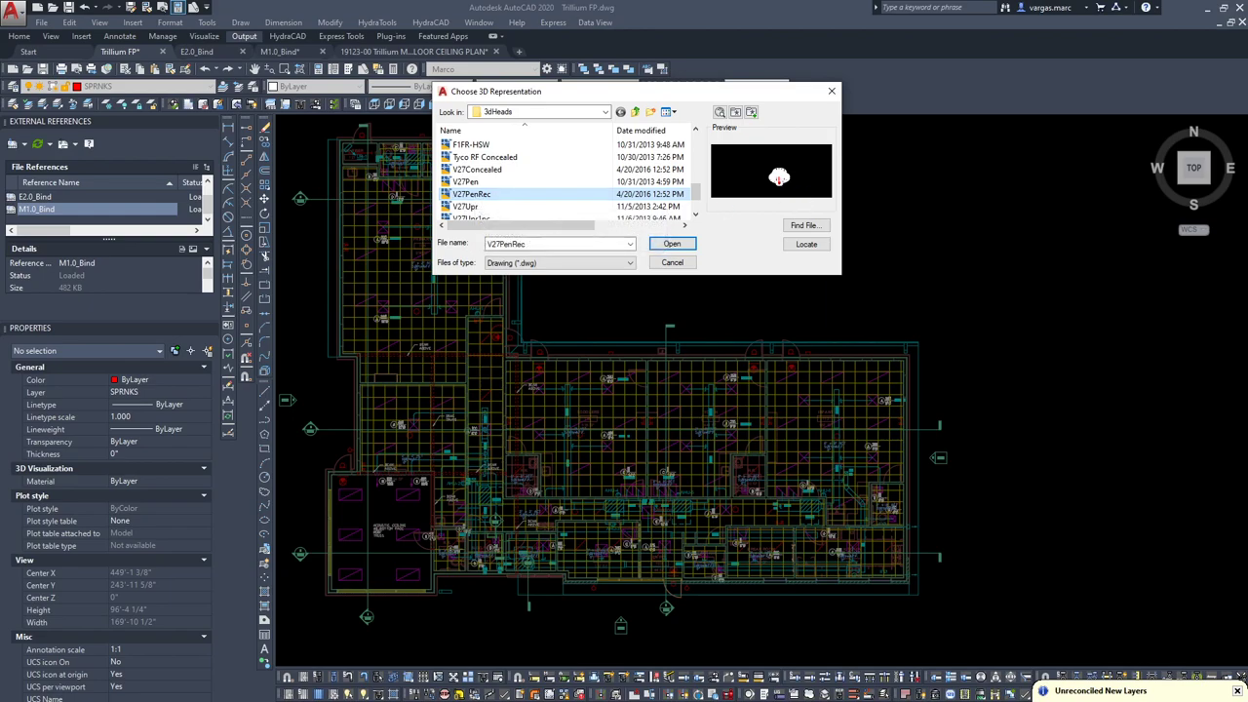
pyautogui.click(673, 244)
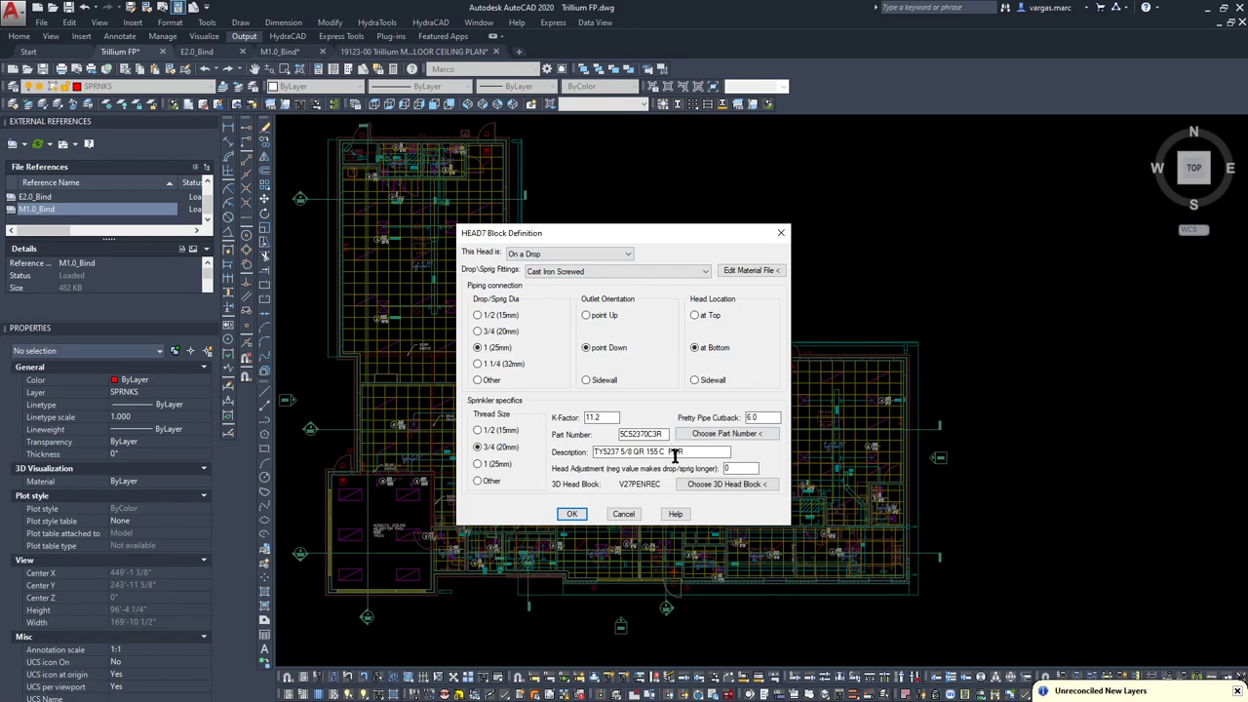
pyautogui.click(572, 515)
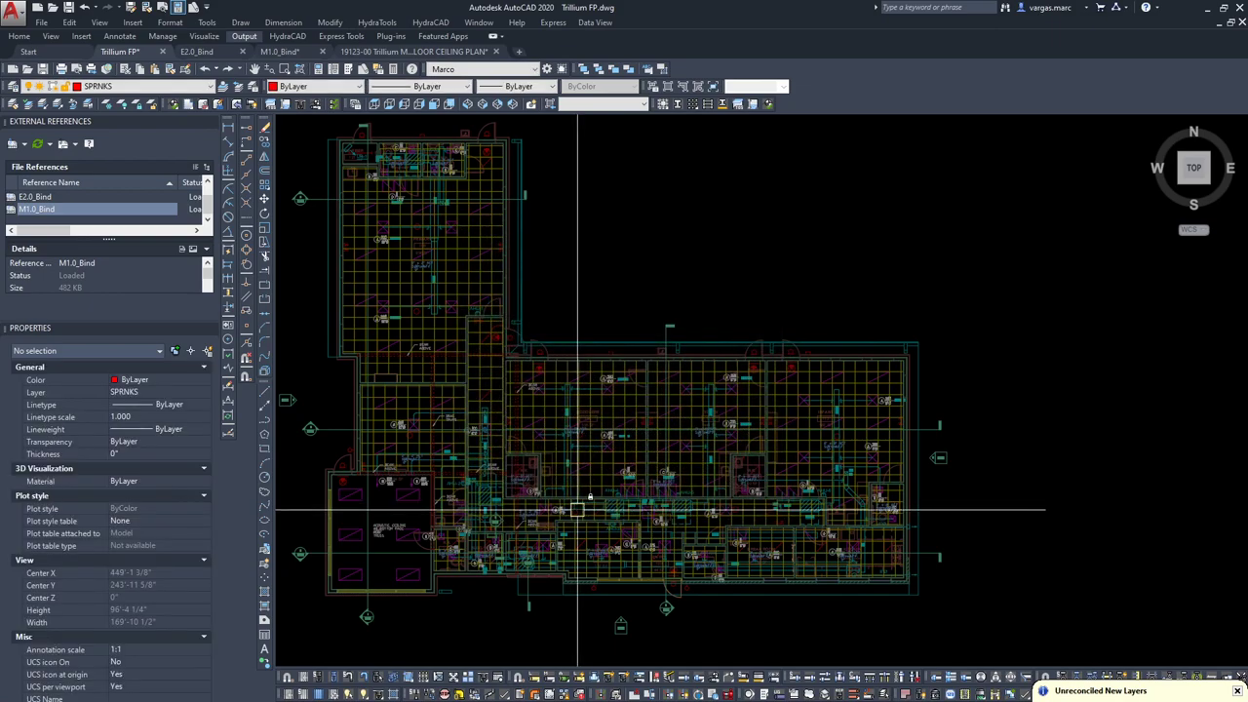
pyautogui.moveTo(657, 231); pyautogui.dragTo(750, 275, button='middle')
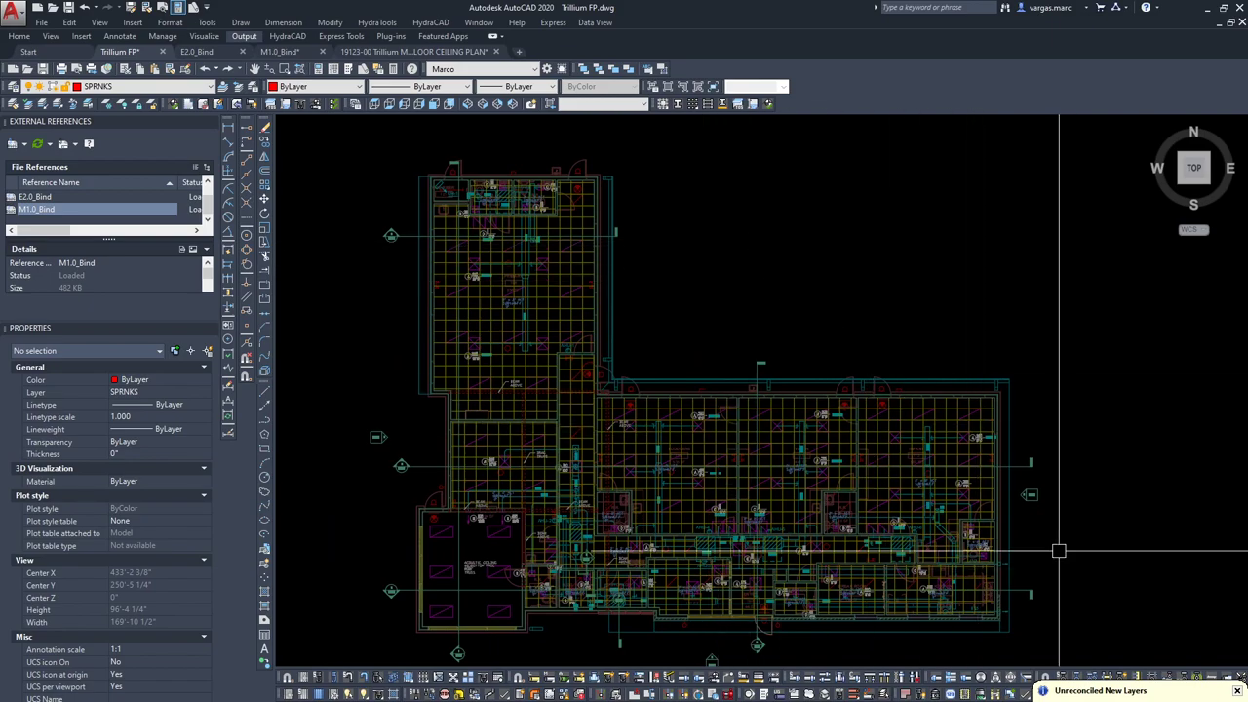
pyautogui.scroll(-5, 997, 328)
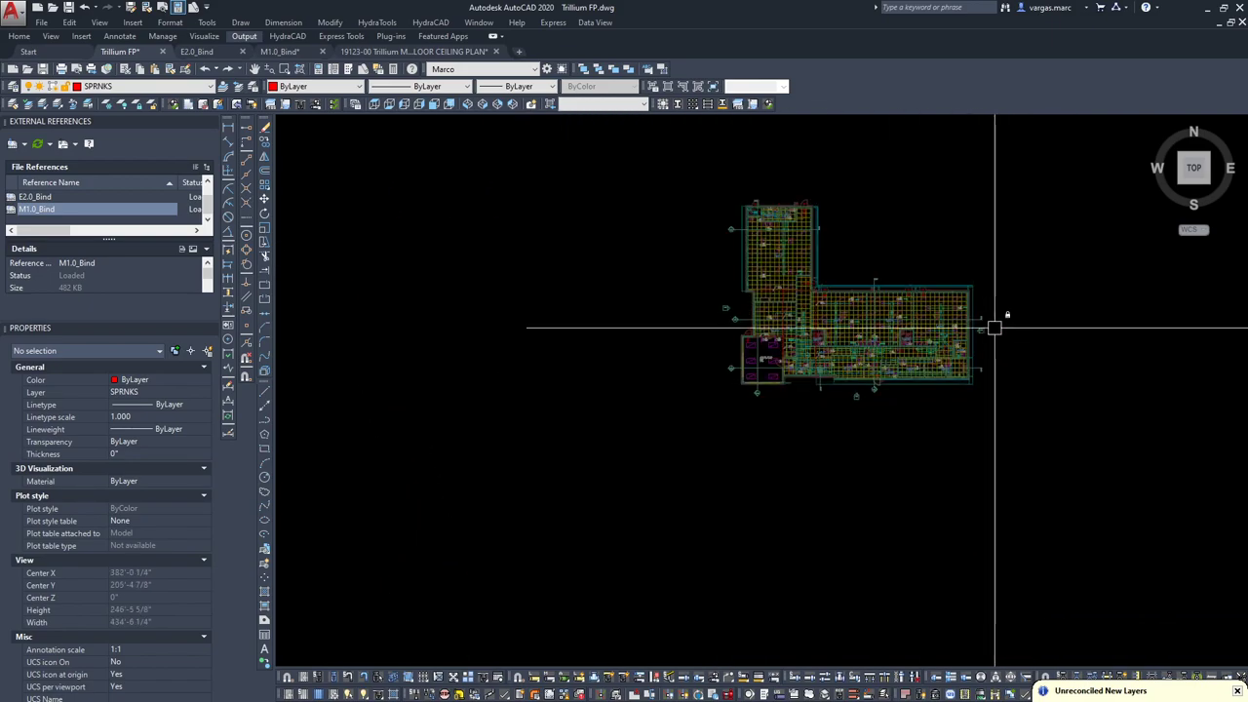
pyautogui.scroll(6, 873, 384)
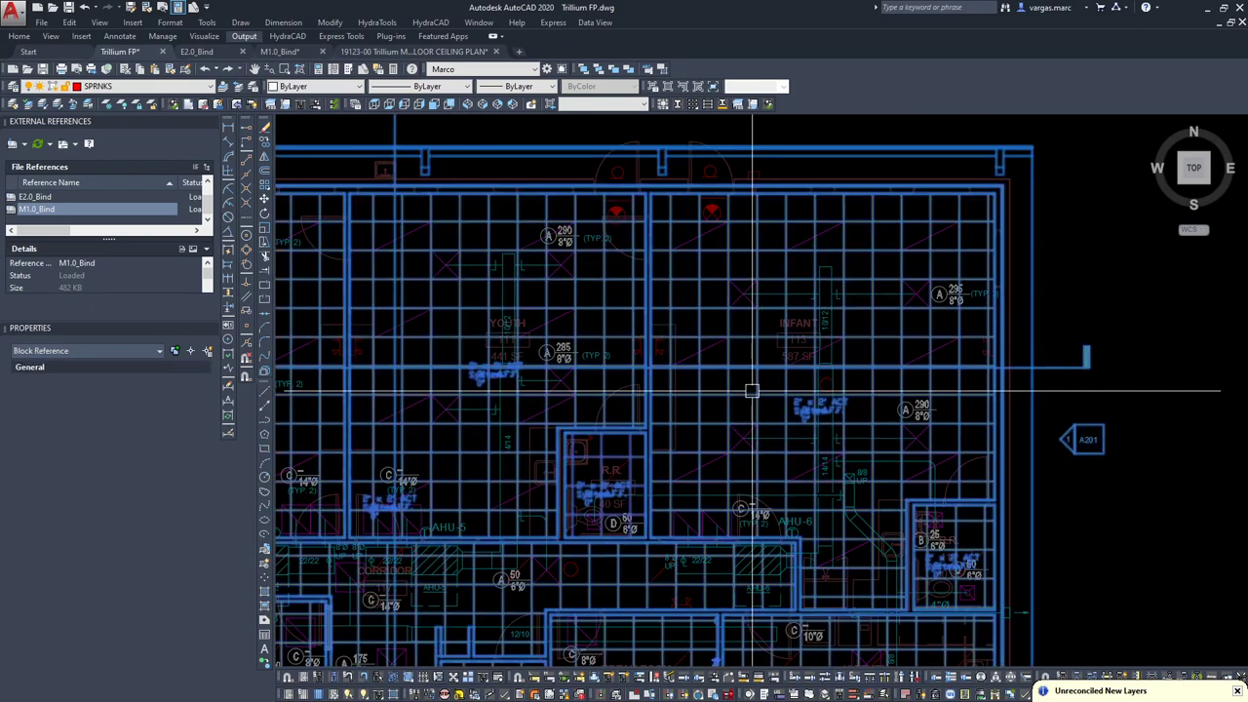
pyautogui.scroll(-5, 754, 446)
pyautogui.scroll(2, 877, 322)
pyautogui.scroll(-3, 758, 333)
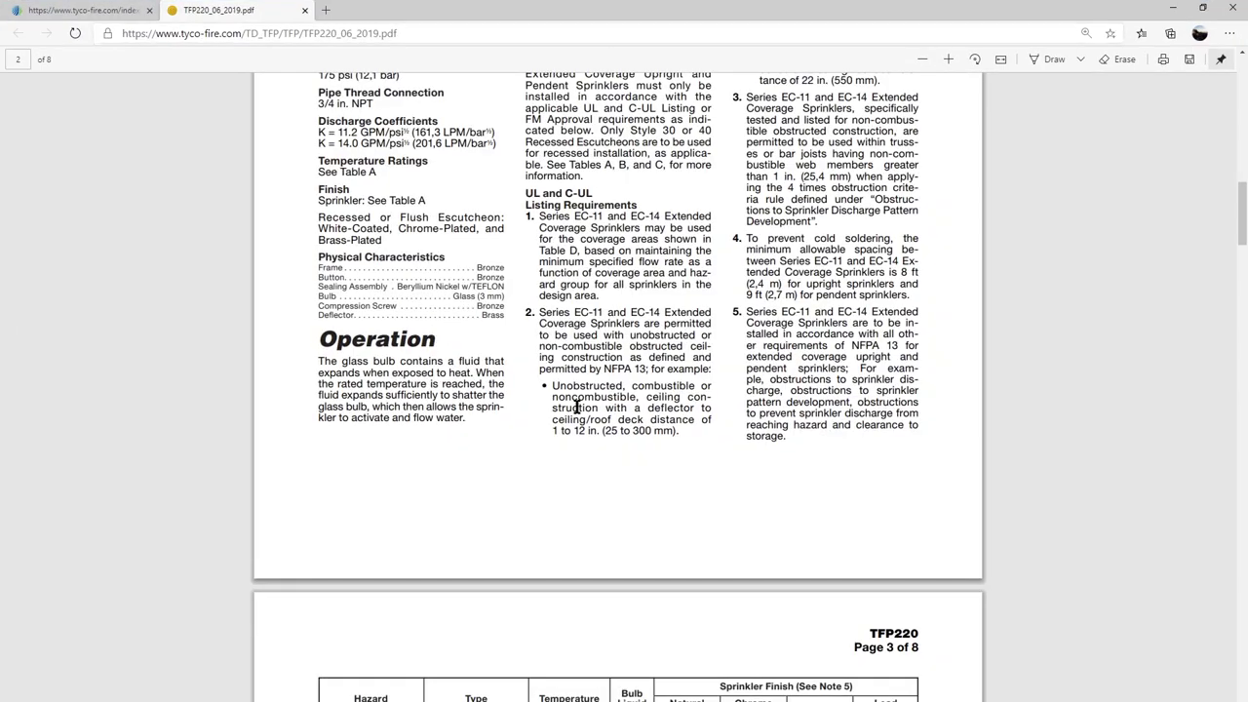
# Save the TFP220 data sheet PDF from the browser and clear the TY5237 text highlight.
pyautogui.scroll(5, 602, 359)
pyautogui.scroll(4, 602, 358)
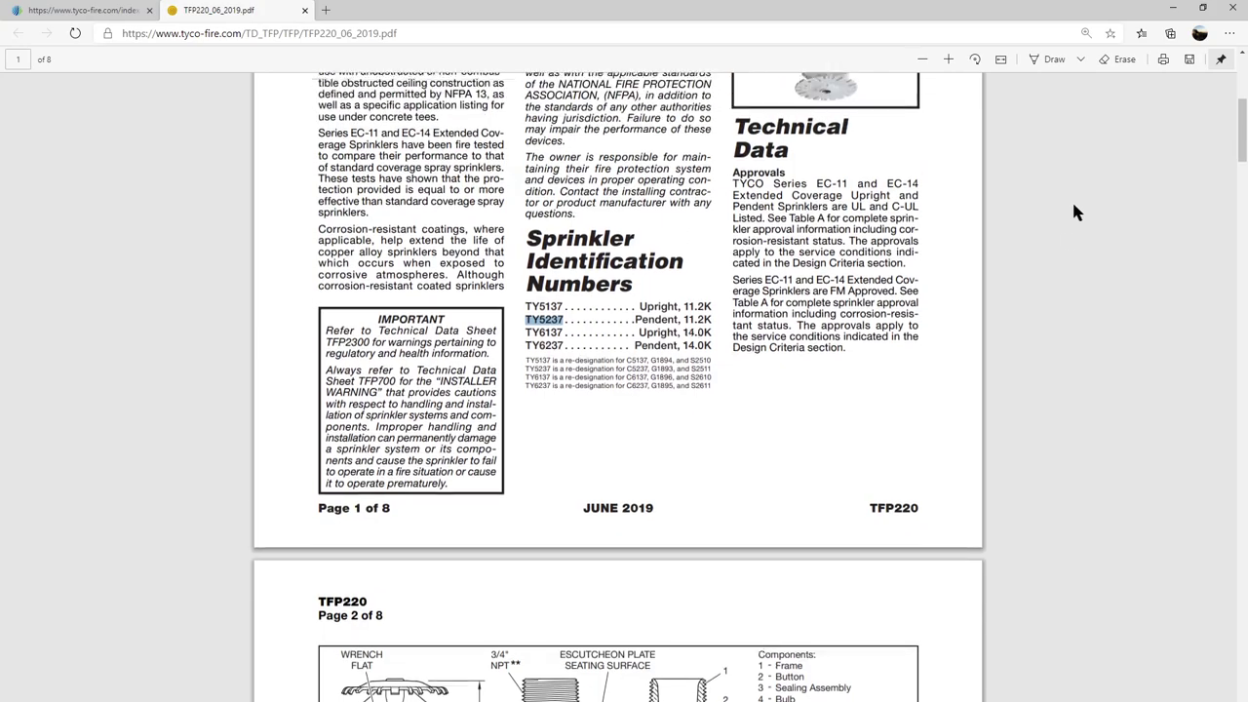
pyautogui.click(1189, 60)
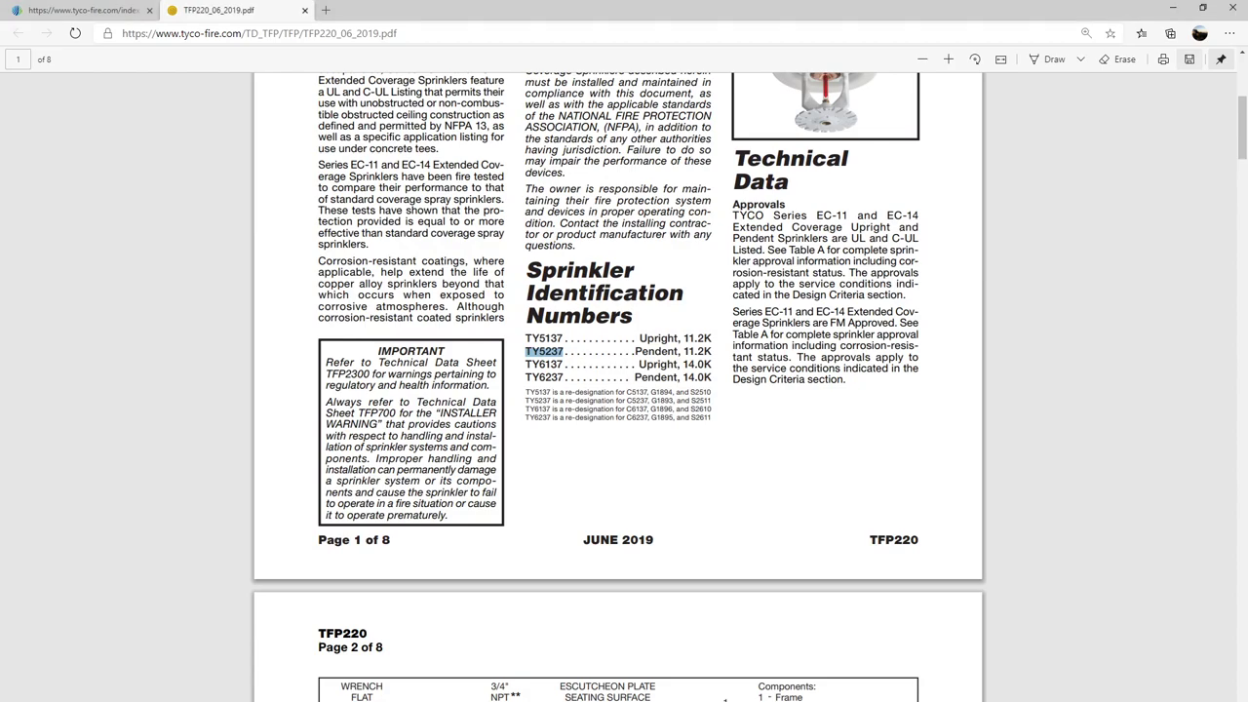
pyautogui.click(759, 452)
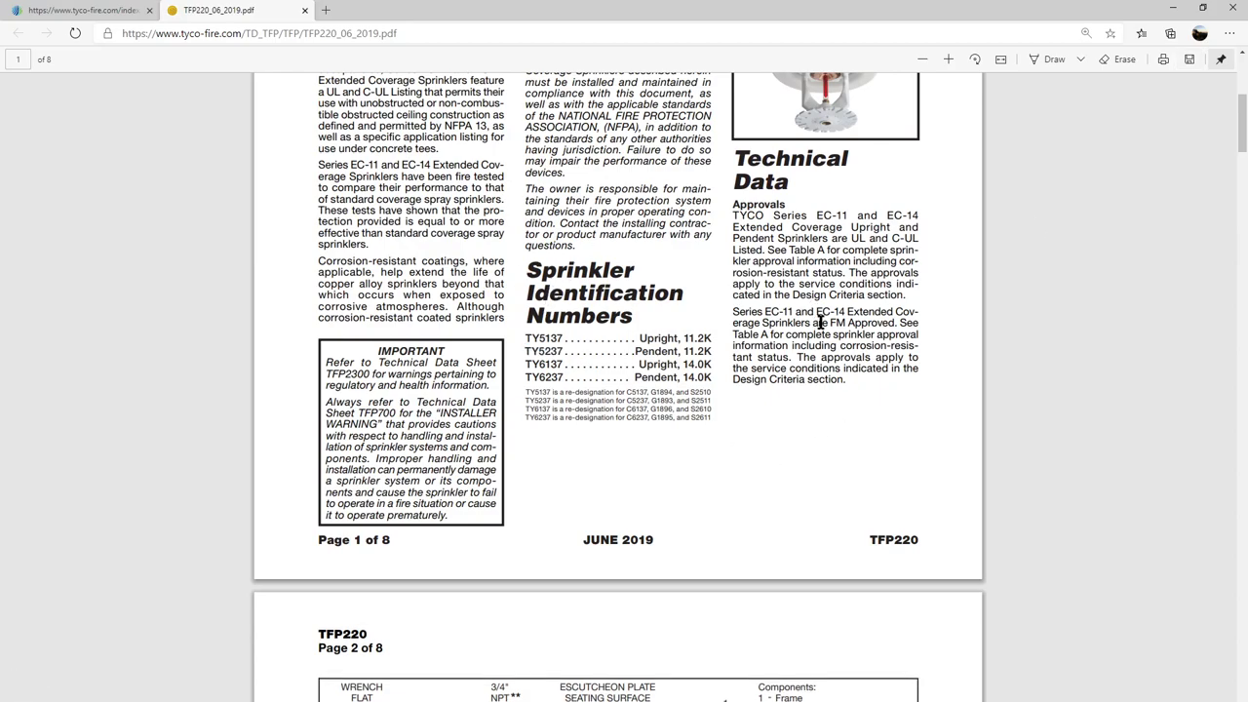
# Back in AutoCAD, move the HEAD7 sprinkler block to the open space outside the north wing's east wall, near restroom 120.
pyautogui.click(1173, 10)
pyautogui.scroll(6, 780, 439)
pyautogui.scroll(-8, 809, 413)
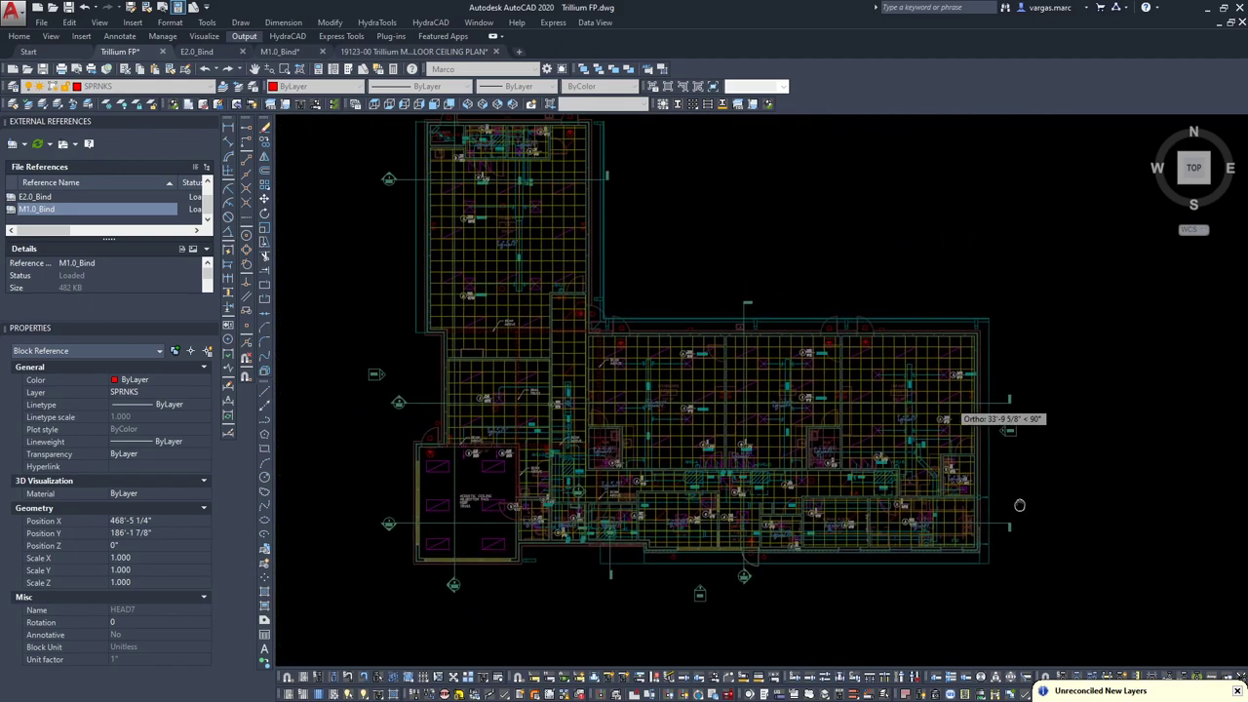
pyautogui.scroll(5, 634, 185)
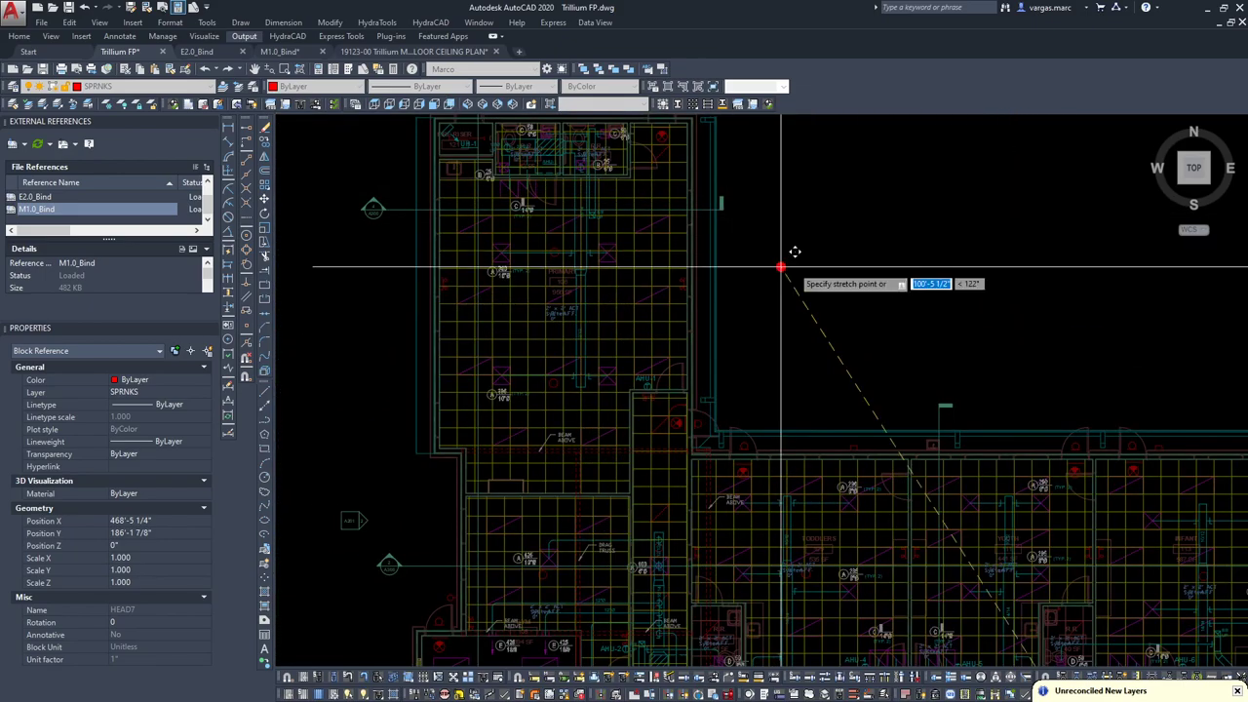
pyautogui.scroll(-2, 795, 251)
pyautogui.scroll(5, 683, 282)
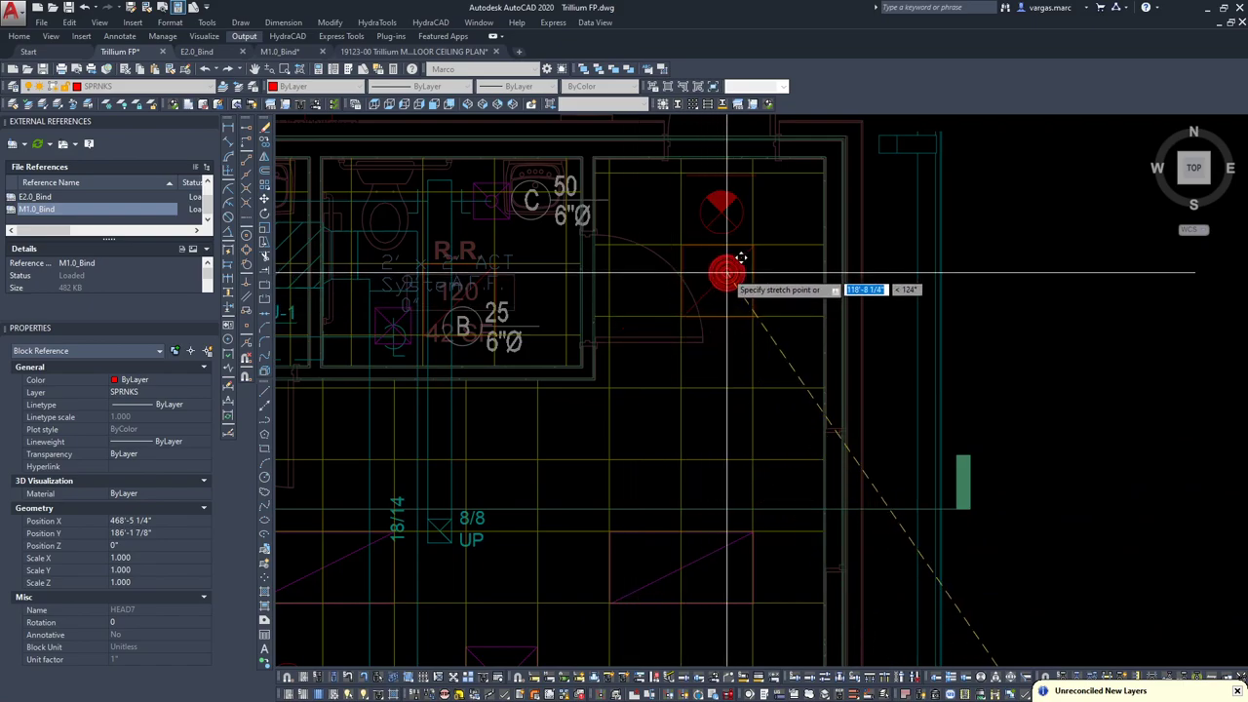
pyautogui.click(1034, 224)
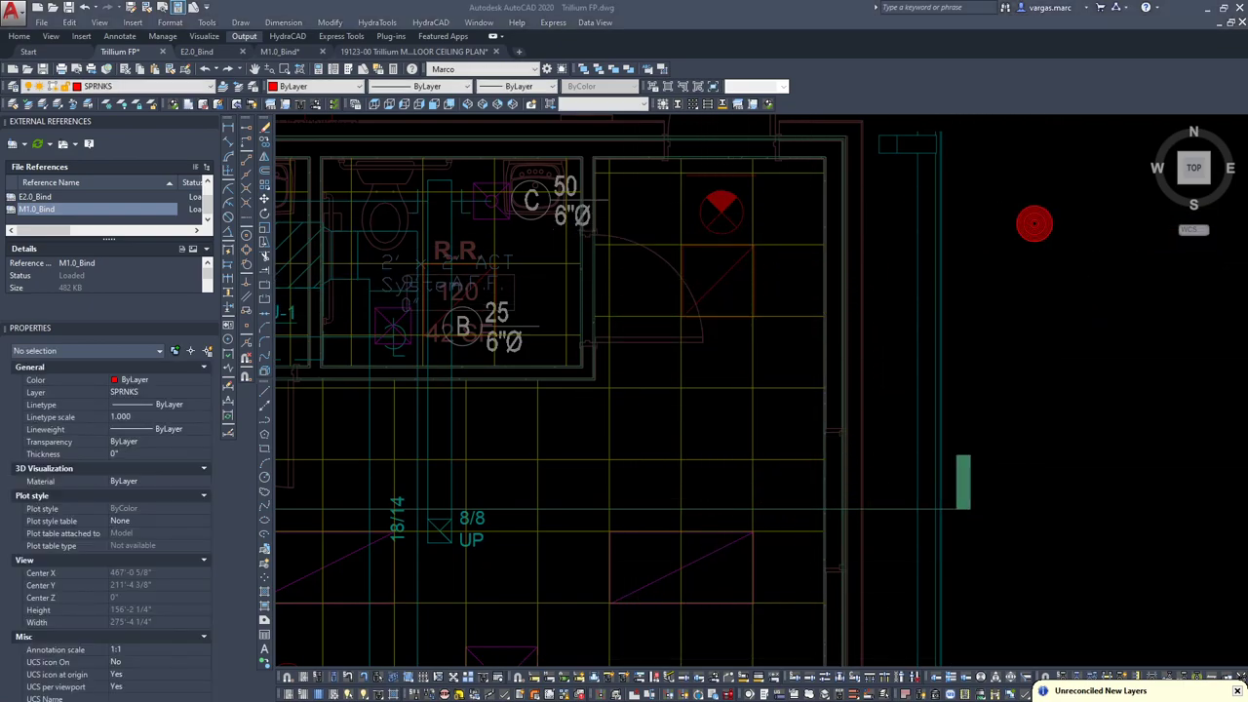
# Return to the TFP220 data sheet and look through the listing, sensitivity and approval tables to Table D, flow criteria, on page 5.
pyautogui.hotkey('alt', 'Tab')
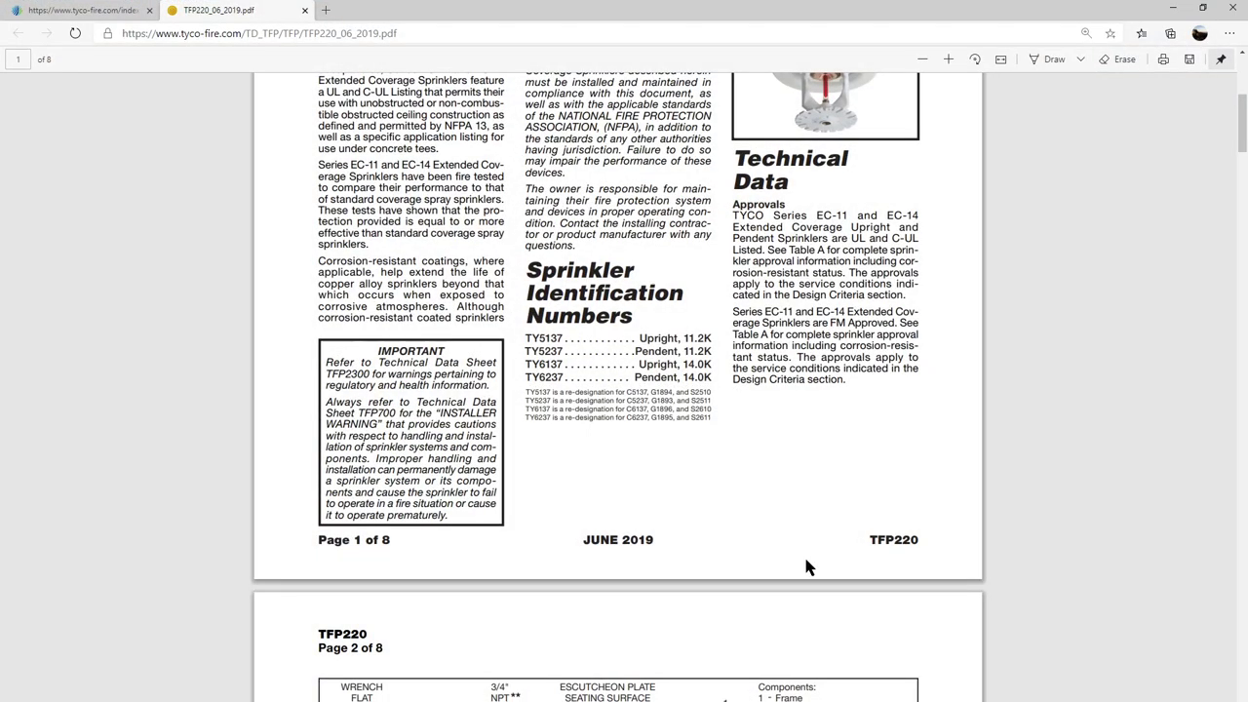
pyautogui.scroll(-15, 670, 404)
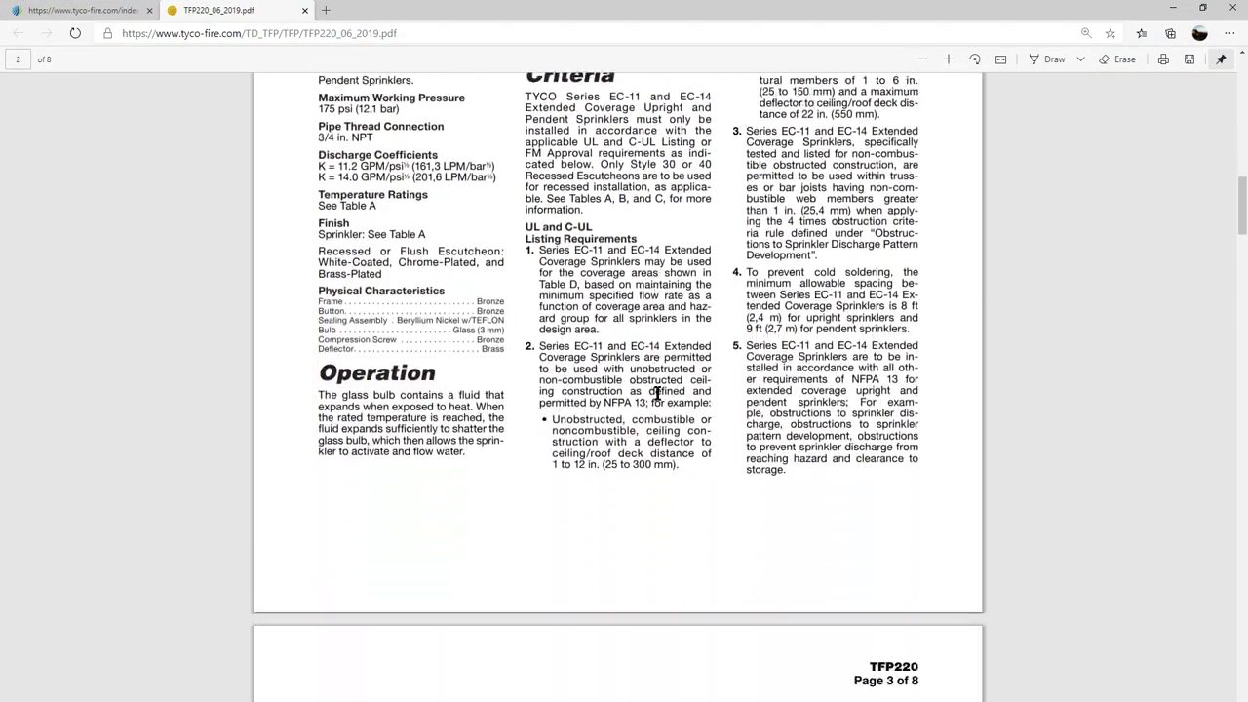
pyautogui.scroll(2, 658, 395)
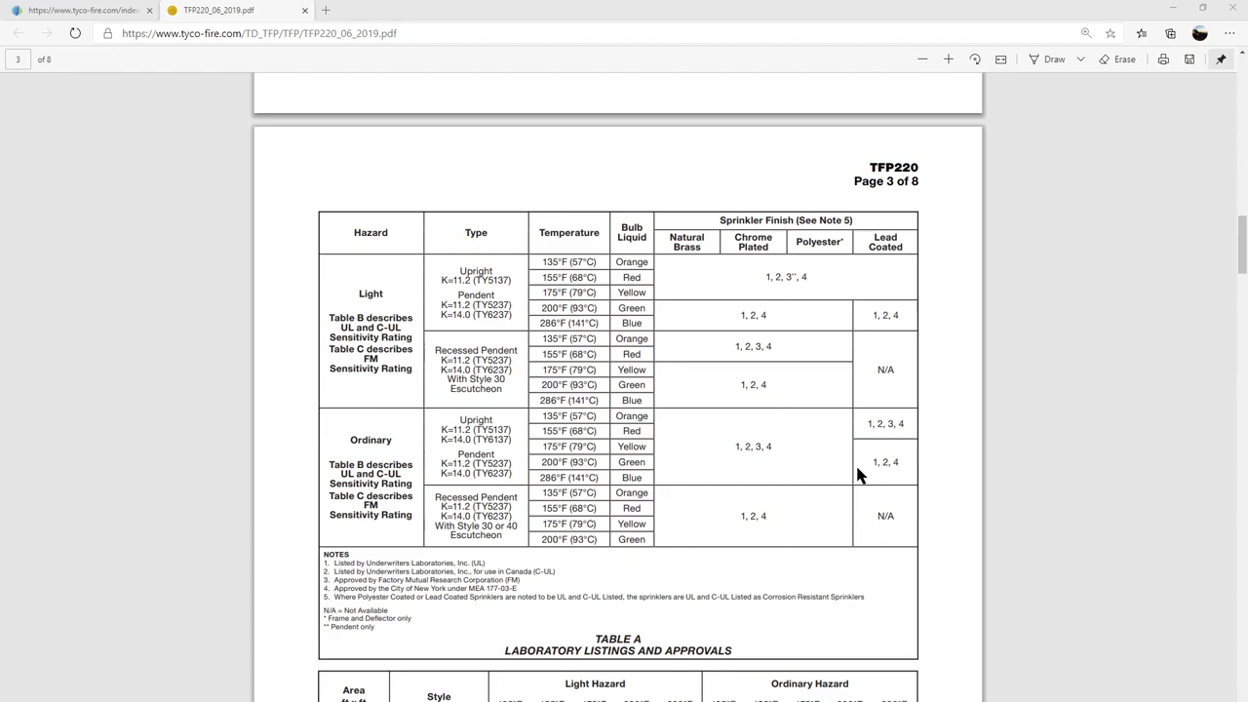
pyautogui.scroll(-5, 315, 328)
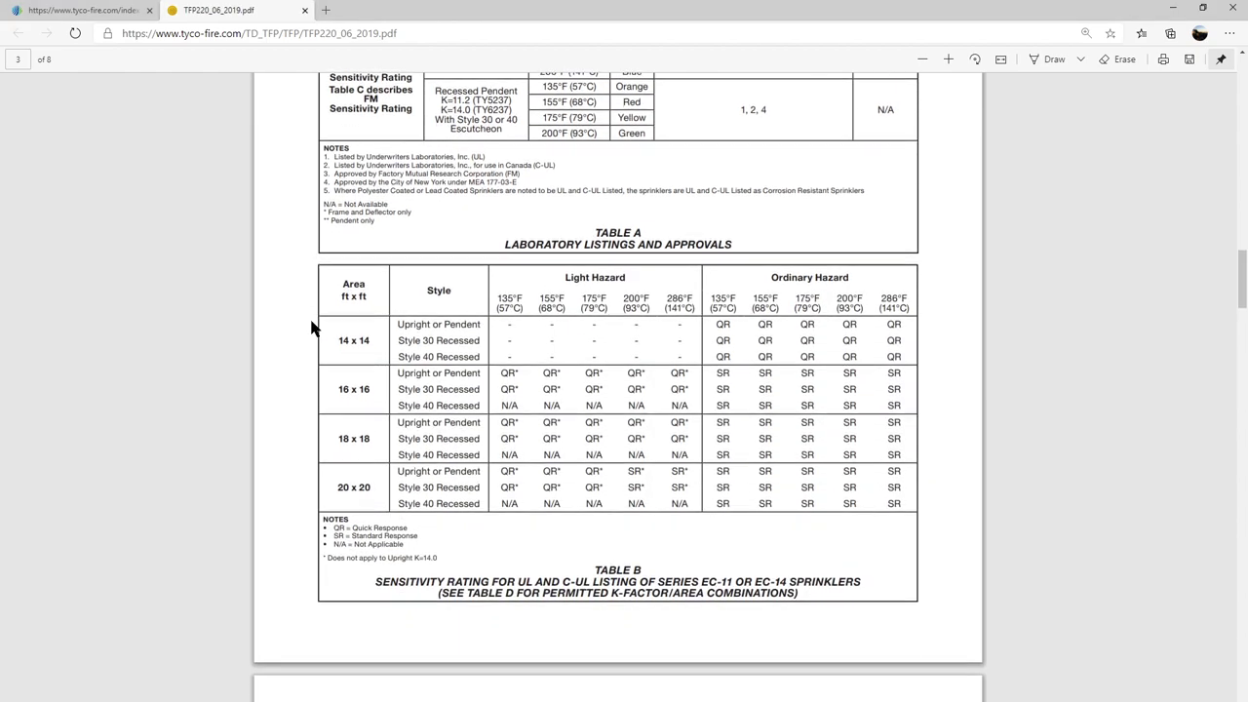
pyautogui.scroll(-8, 369, 331)
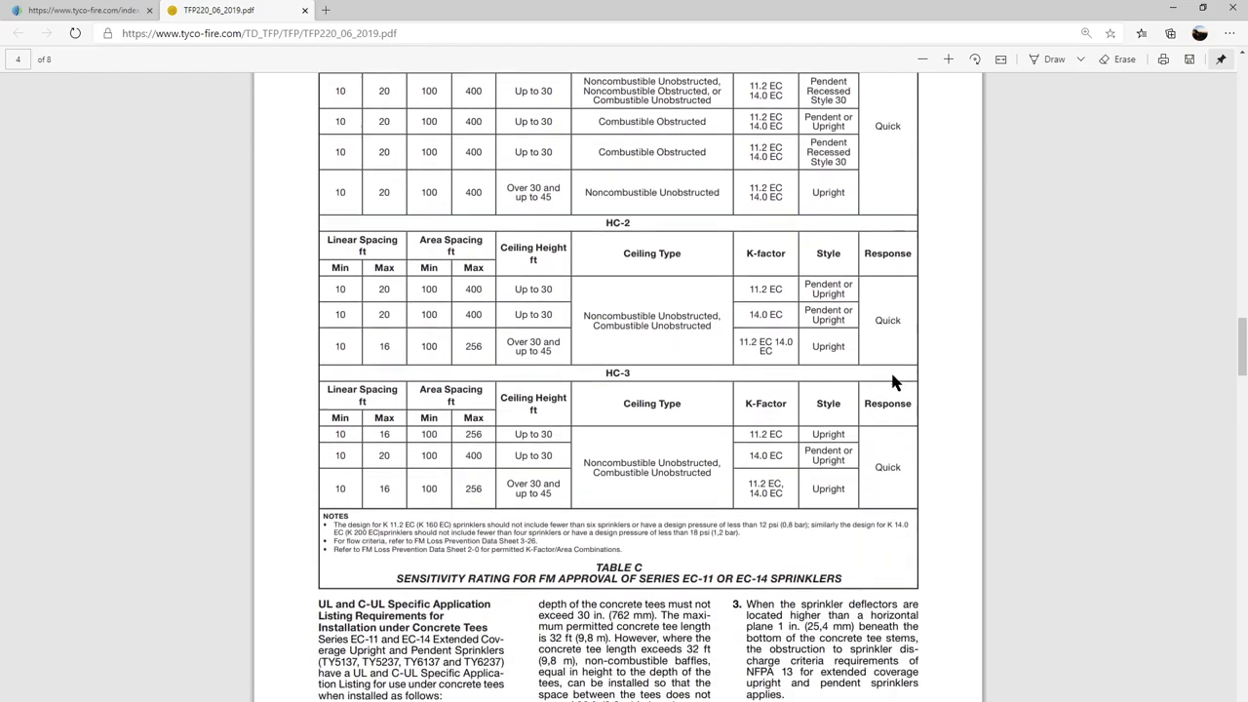
pyautogui.scroll(-7, 756, 353)
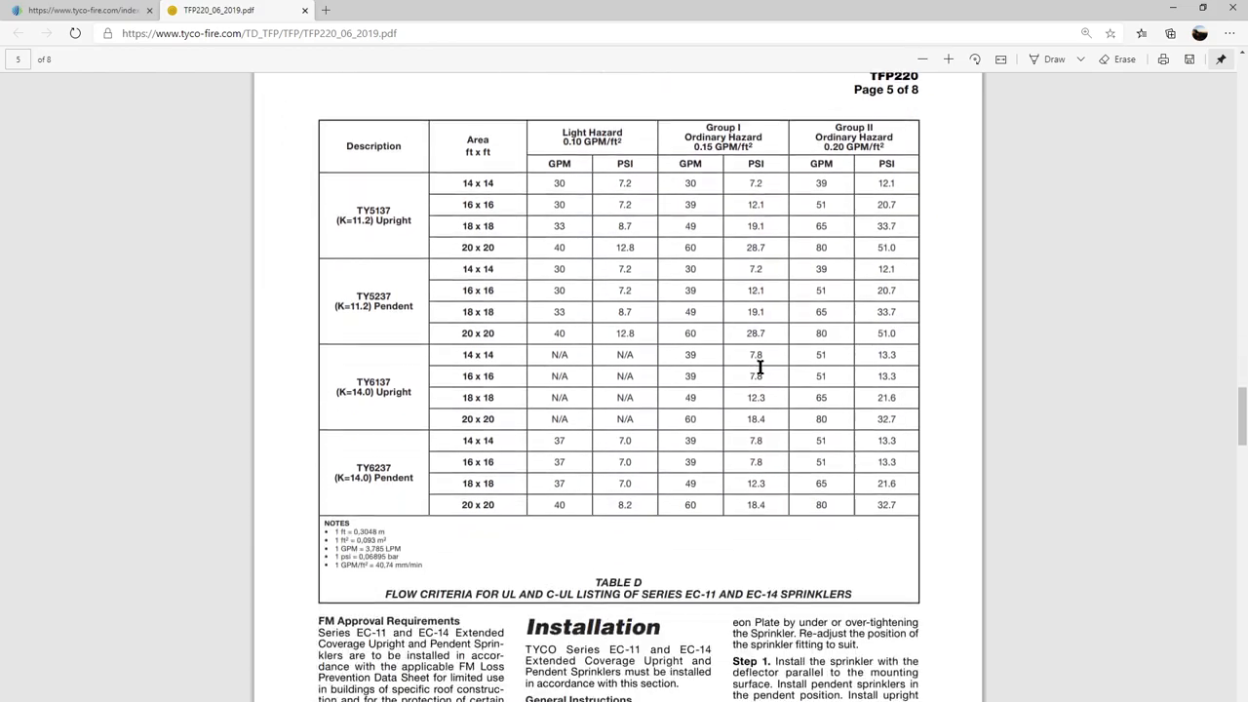
pyautogui.scroll(1, 347, 287)
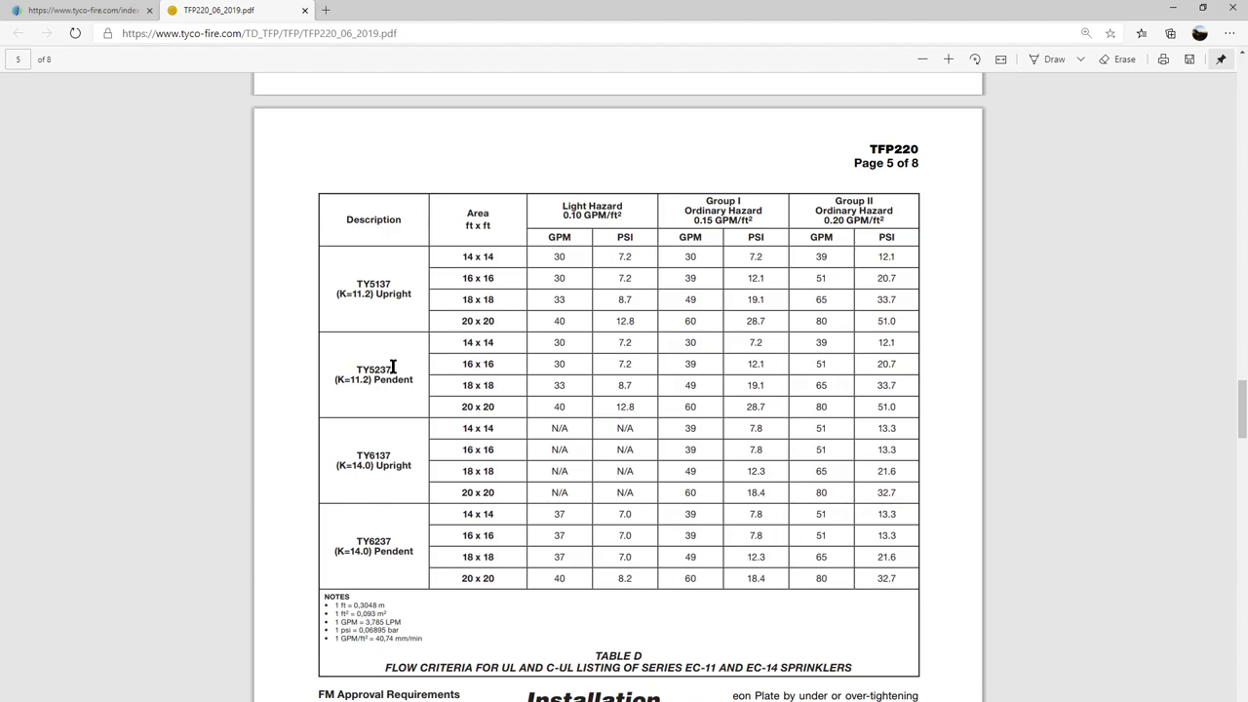
pyautogui.keyDown('ctrl'); pyautogui.scroll(2, 454, 393); pyautogui.keyUp('ctrl')
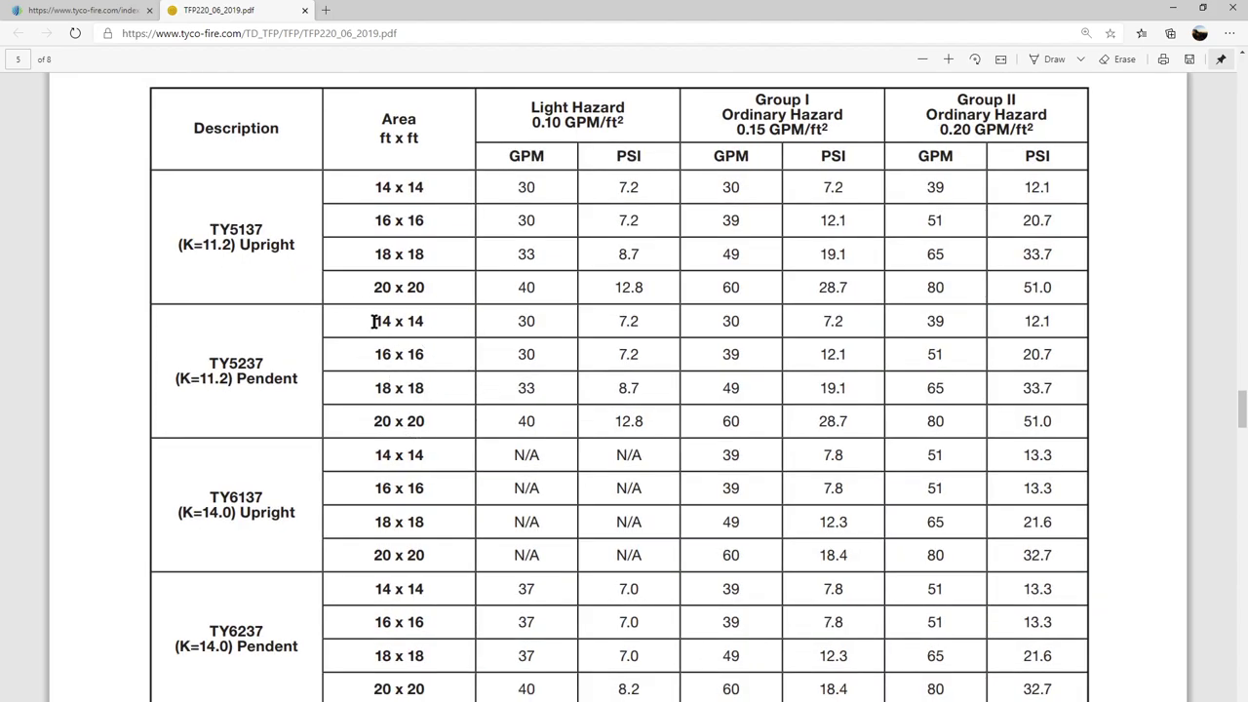
# Examine the TY5237 coverage areas from 14 x 14 to 20 x 20 and the Light, Group I and Group II hazard headings.
pyautogui.moveTo(376, 322); pyautogui.dragTo(445, 329)
pyautogui.moveTo(369, 354); pyautogui.dragTo(429, 354)
pyautogui.moveTo(371, 387); pyautogui.dragTo(429, 388)
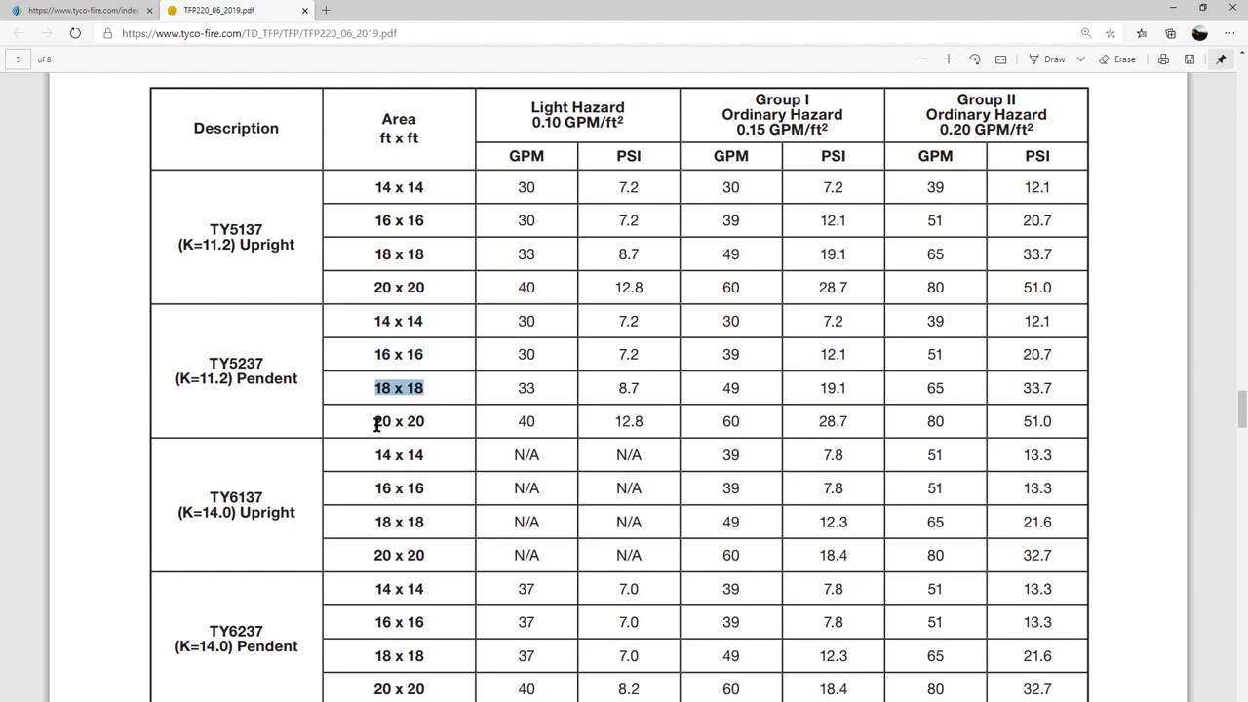
pyautogui.moveTo(373, 422); pyautogui.dragTo(429, 422)
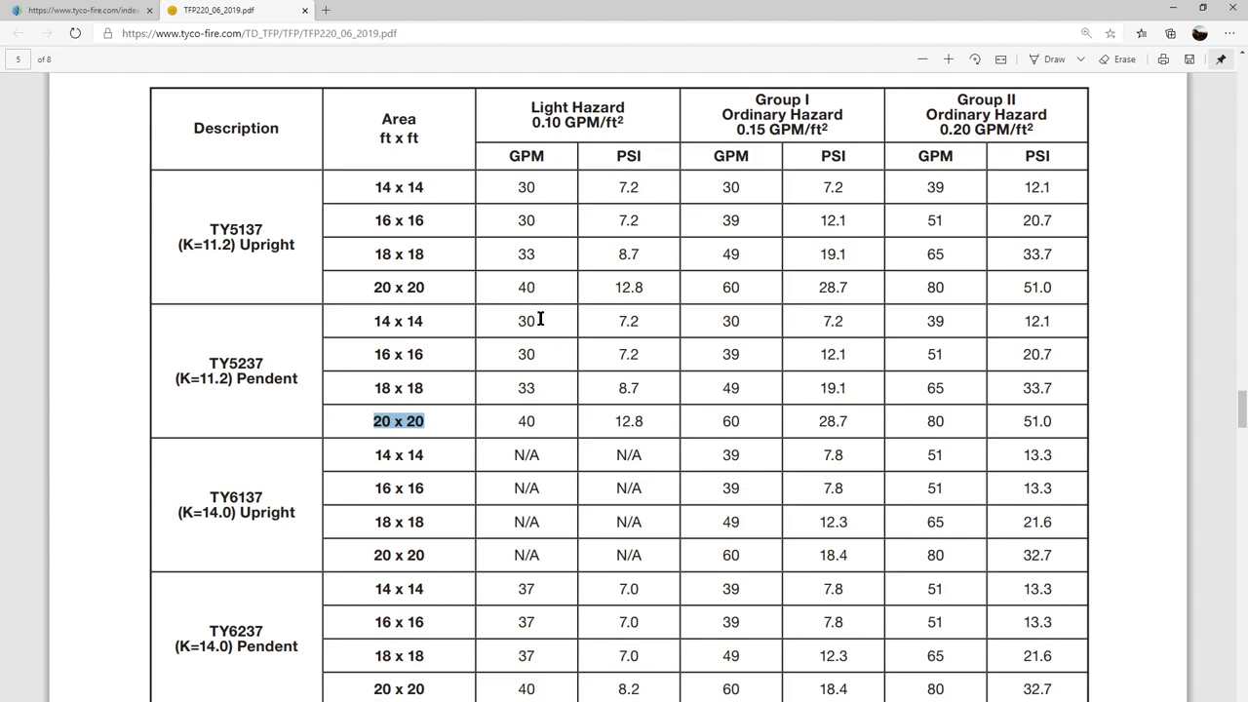
pyautogui.moveTo(532, 105); pyautogui.dragTo(658, 109)
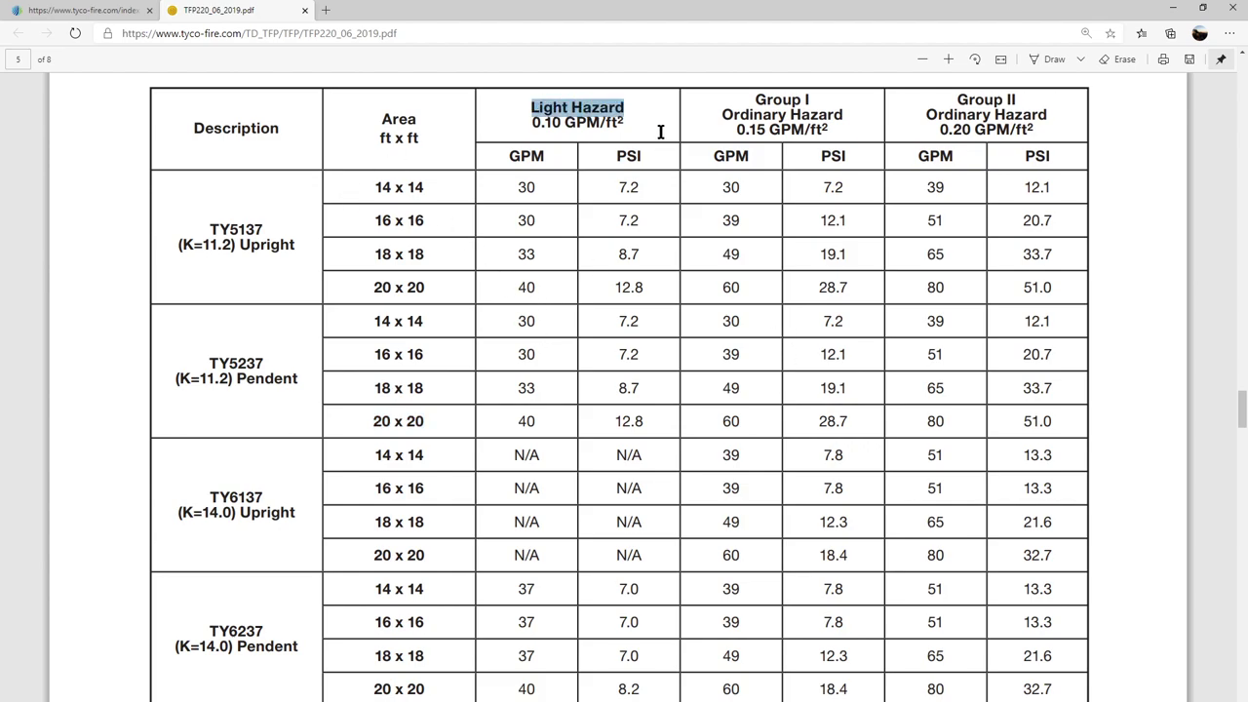
pyautogui.moveTo(757, 100); pyautogui.dragTo(845, 128)
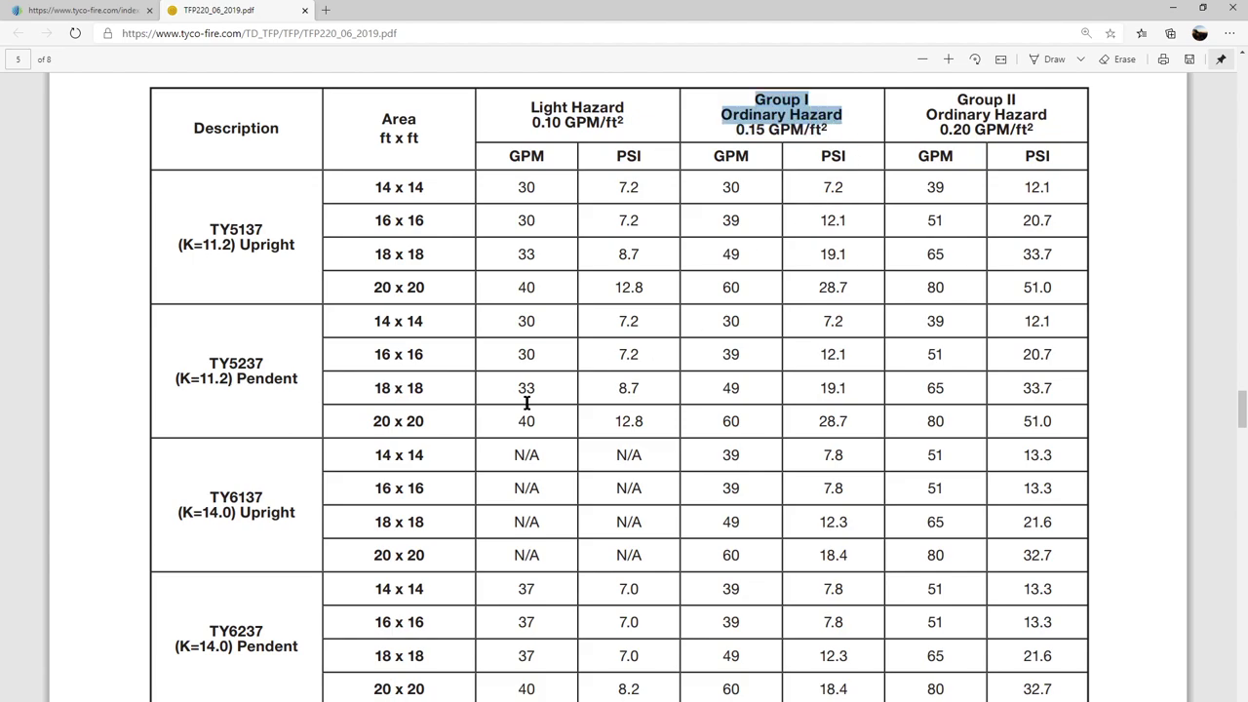
pyautogui.moveTo(941, 97); pyautogui.dragTo(1064, 143)
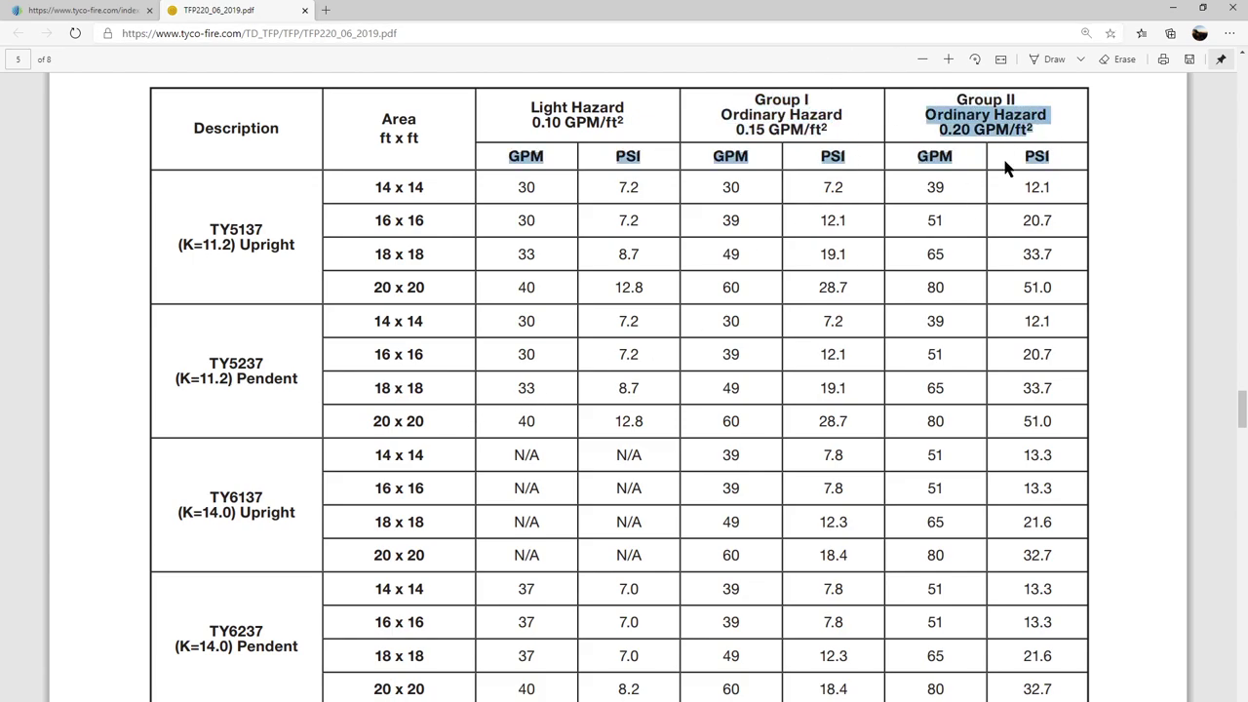
pyautogui.click(964, 142)
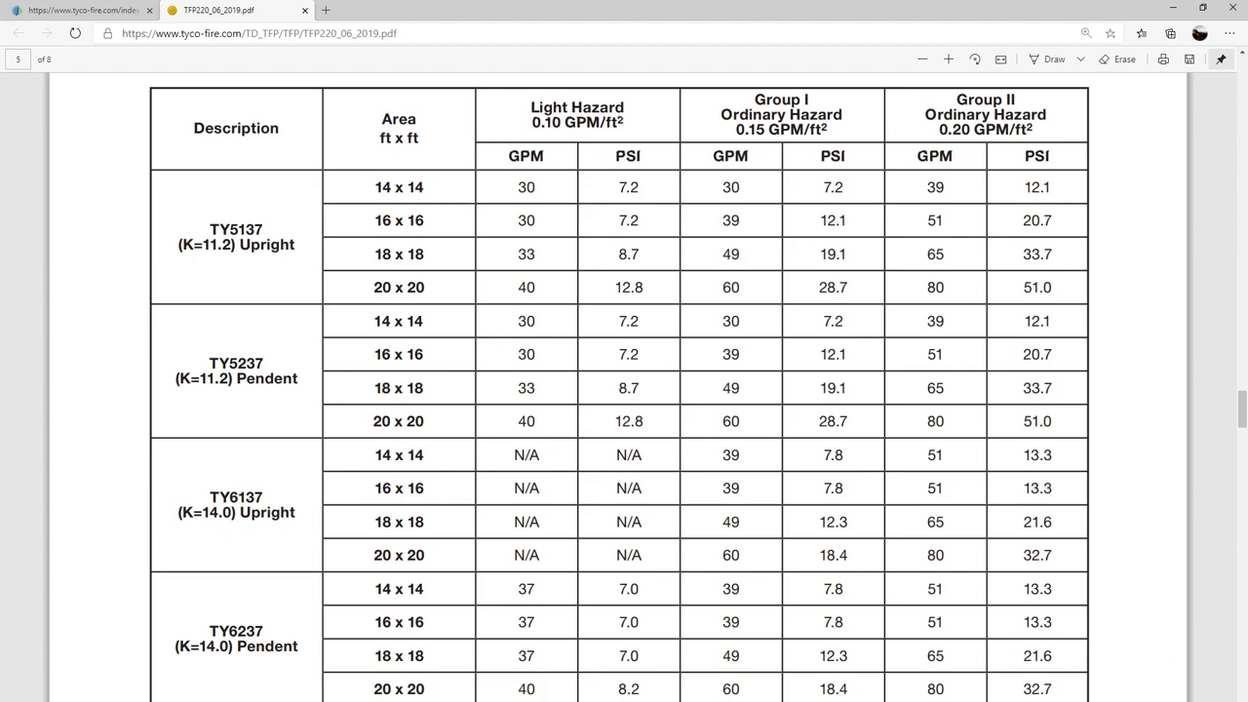
# Examine the 16 x 16 row for the TY5237 pendent sprinkler in Table D and highlight its coverage area.
pyautogui.scroll(-5, 1111, 654)
pyautogui.scroll(-2, 1119, 632)
pyautogui.scroll(4, 1121, 634)
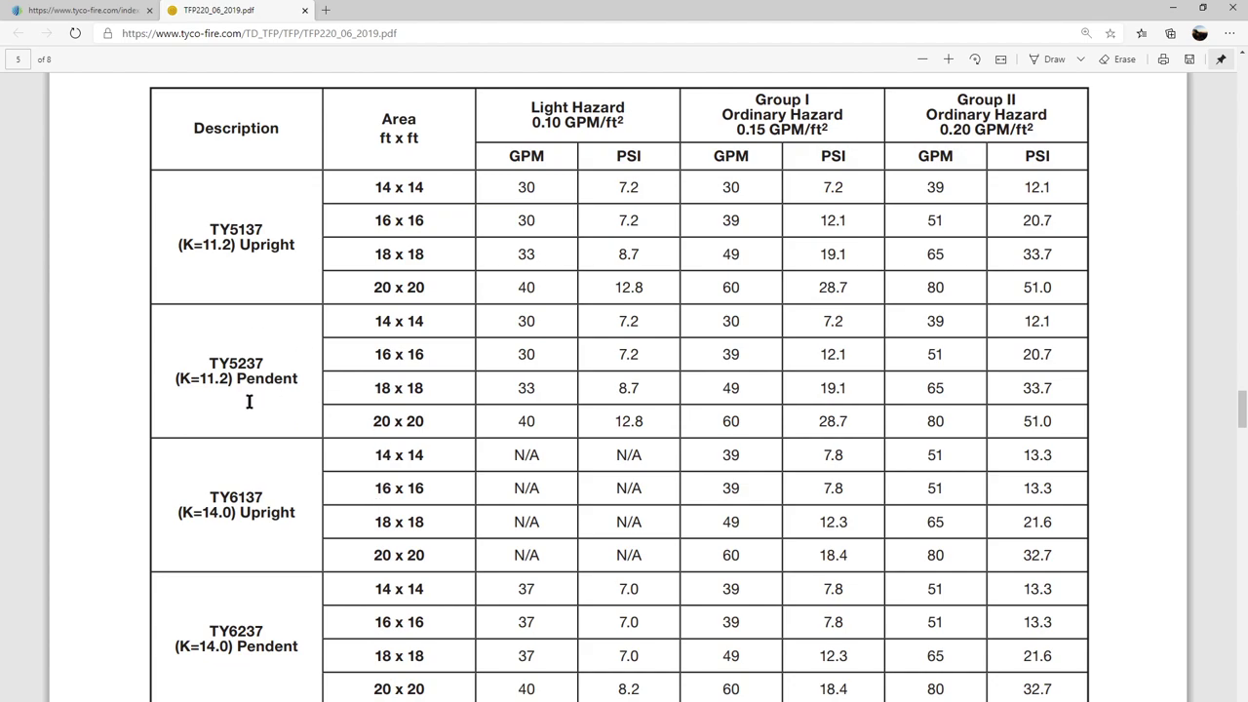
pyautogui.moveTo(376, 347); pyautogui.dragTo(537, 354)
pyautogui.moveTo(618, 354); pyautogui.dragTo(753, 355)
pyautogui.moveTo(375, 353); pyautogui.dragTo(453, 360)
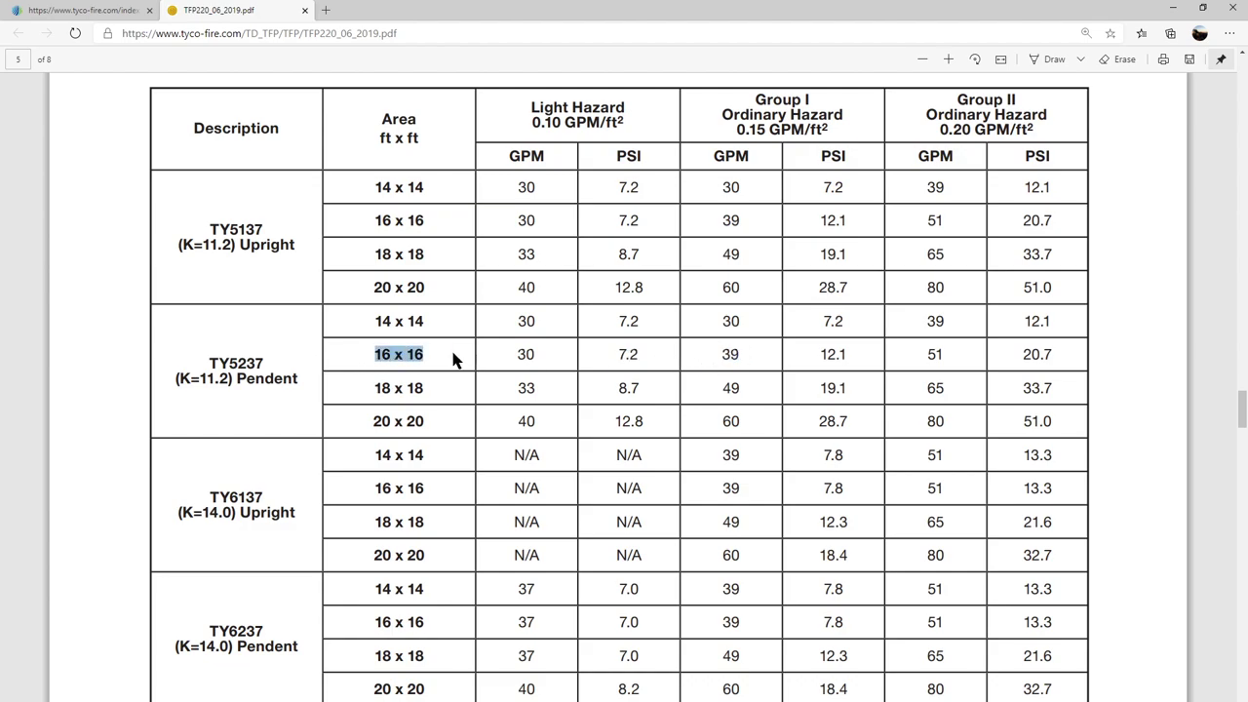
# Compute the coverage areas 16 × 16 and 18 × 18 in the Calculator, then close it.
pyautogui.press('XF86Calculator')
pyautogui.write('16')
pyautogui.write('*16')
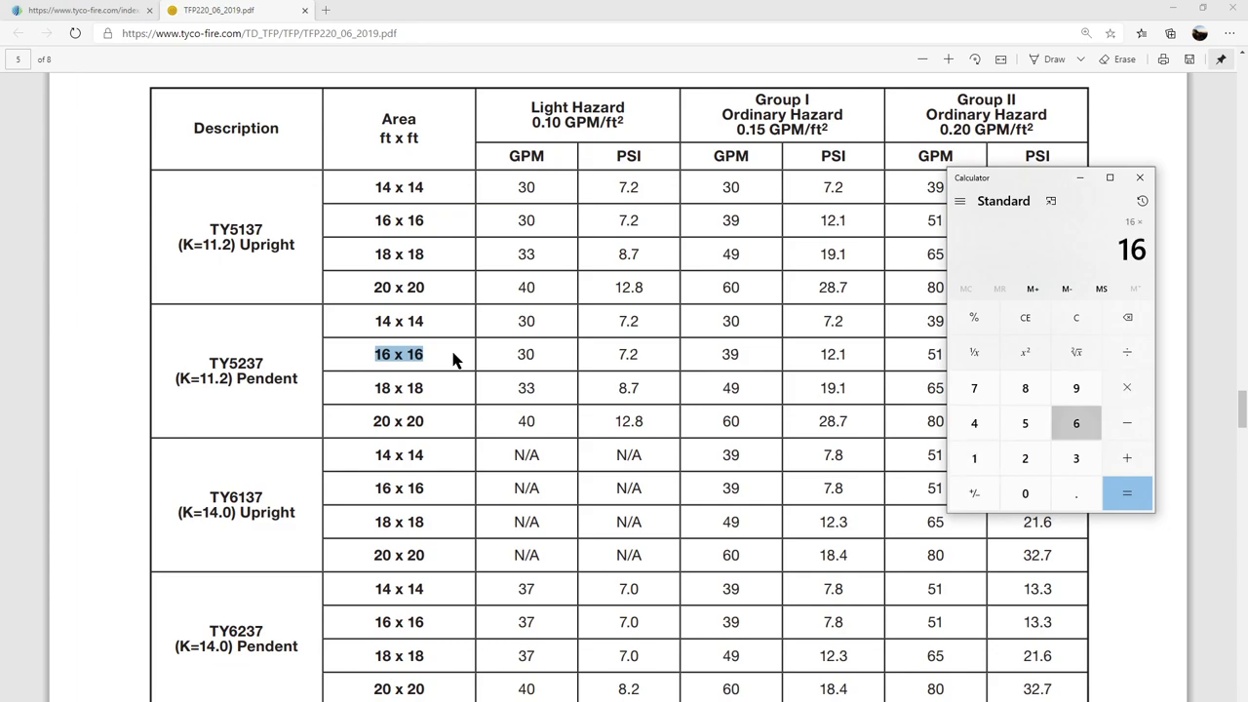
pyautogui.press('Return')
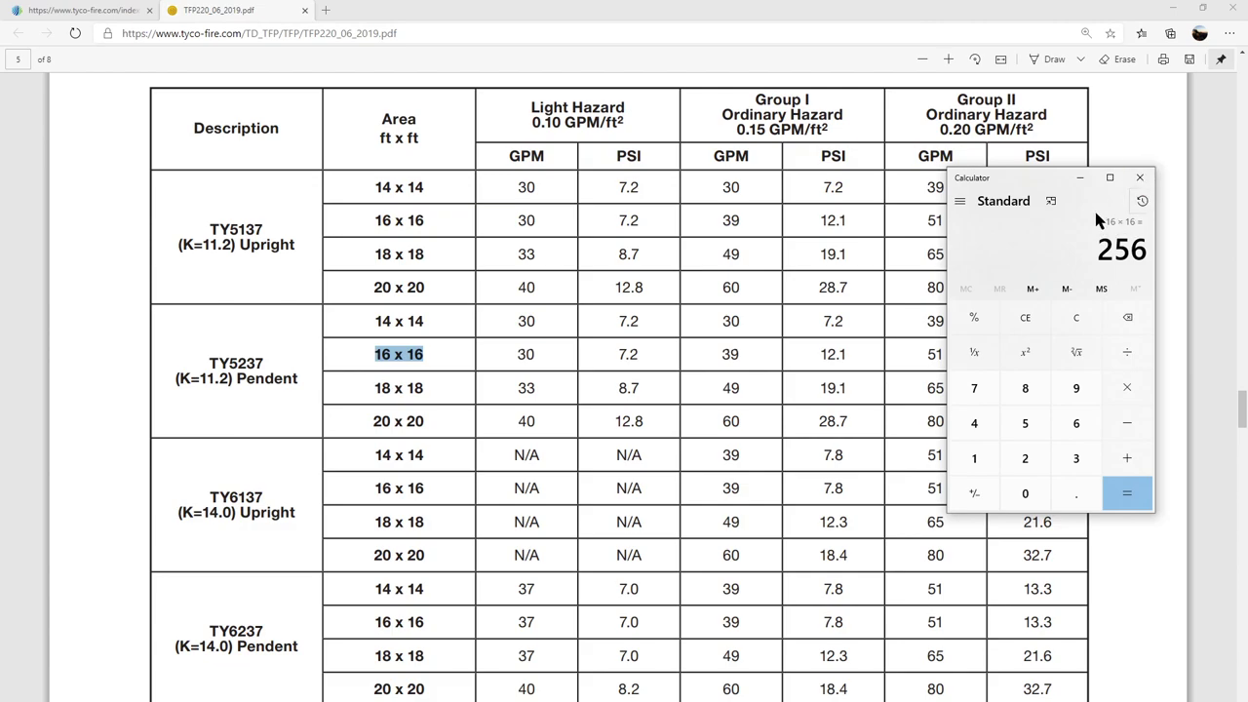
pyautogui.press('Escape')
pyautogui.write('18*18')
pyautogui.press('Return')
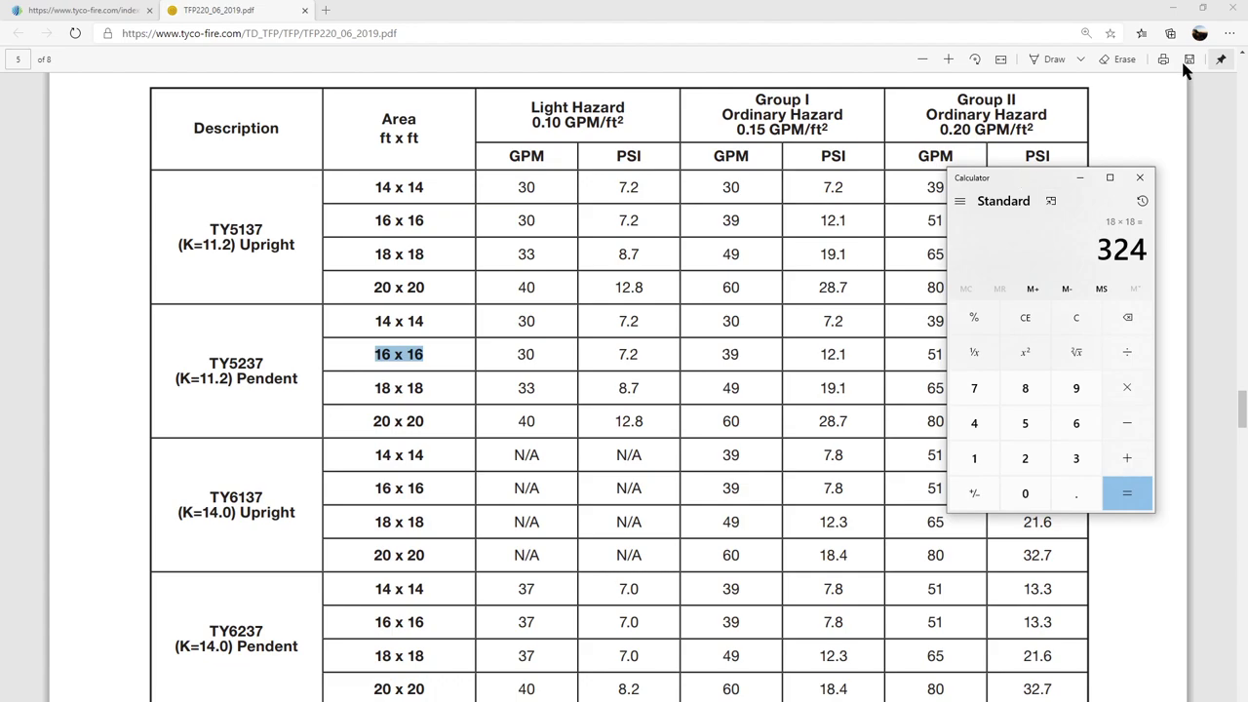
pyautogui.press('Escape')
pyautogui.click(1142, 178)
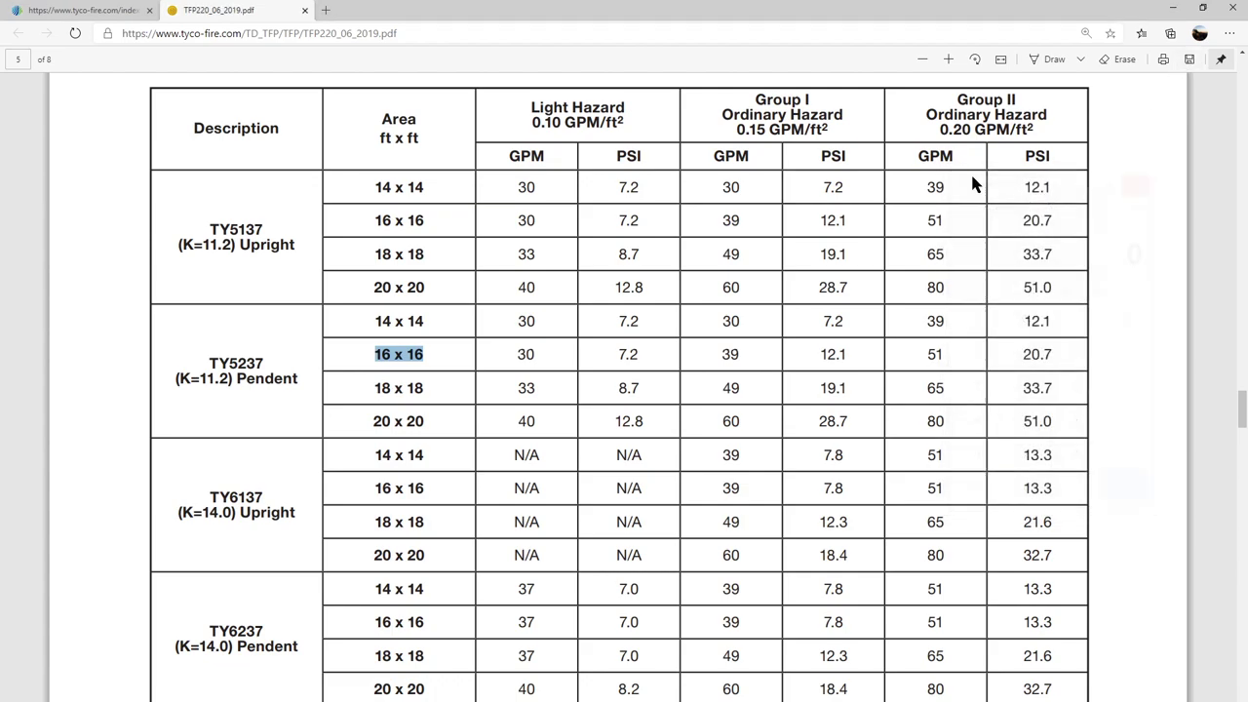
# Look through the Table D flow criteria down to its notes and the following approval and installation text, returning to the TY5237 rows.
pyautogui.click(459, 383)
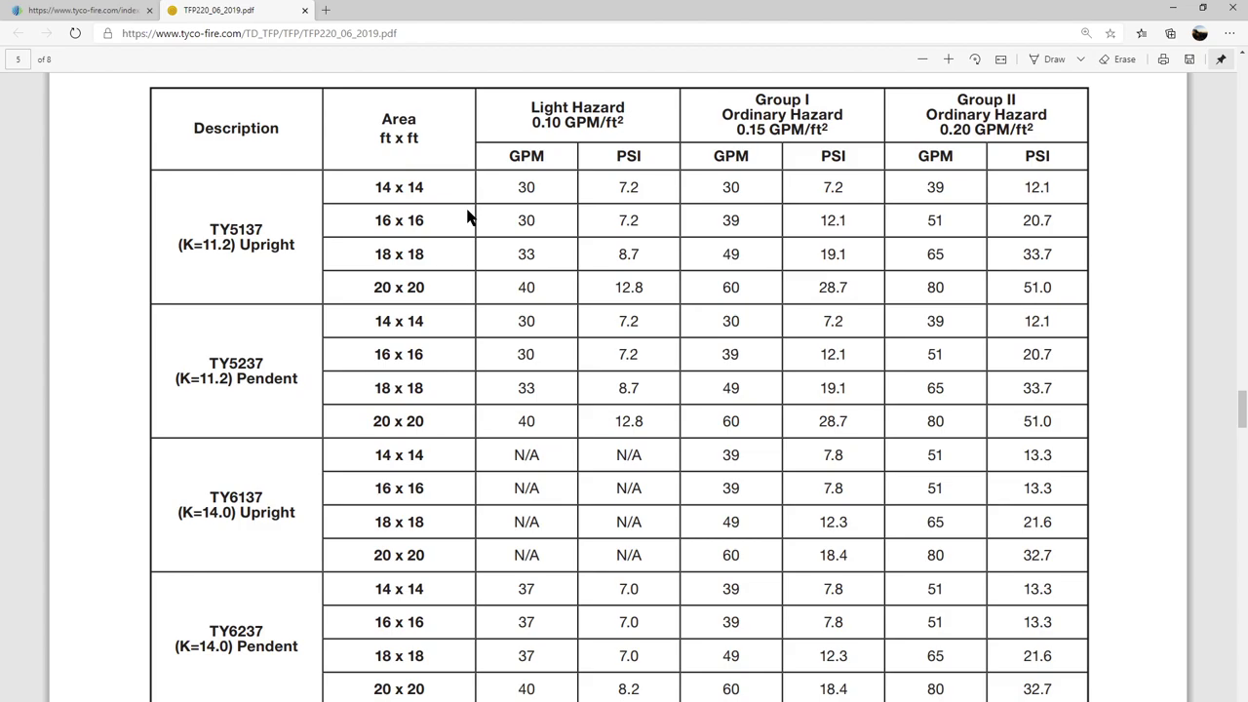
pyautogui.scroll(-6, 1140, 370)
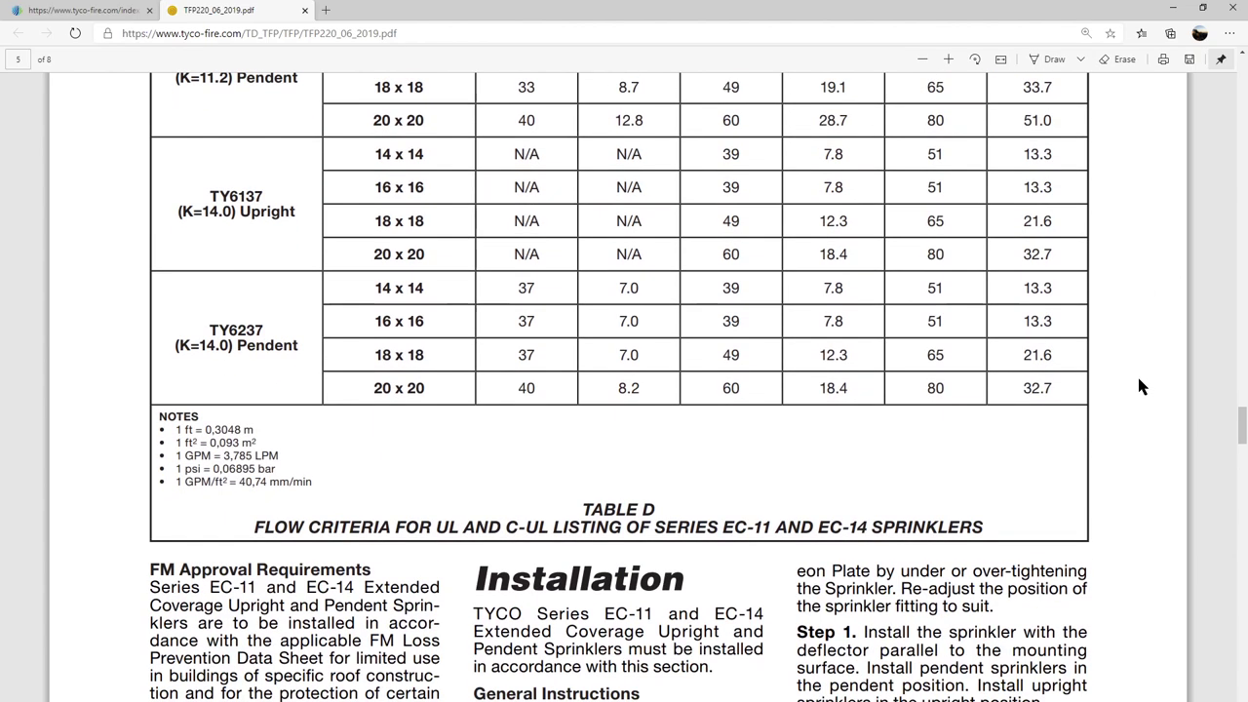
pyautogui.scroll(-7, 705, 356)
pyautogui.scroll(13, 699, 368)
pyautogui.scroll(3, 698, 368)
pyautogui.scroll(-4, 696, 364)
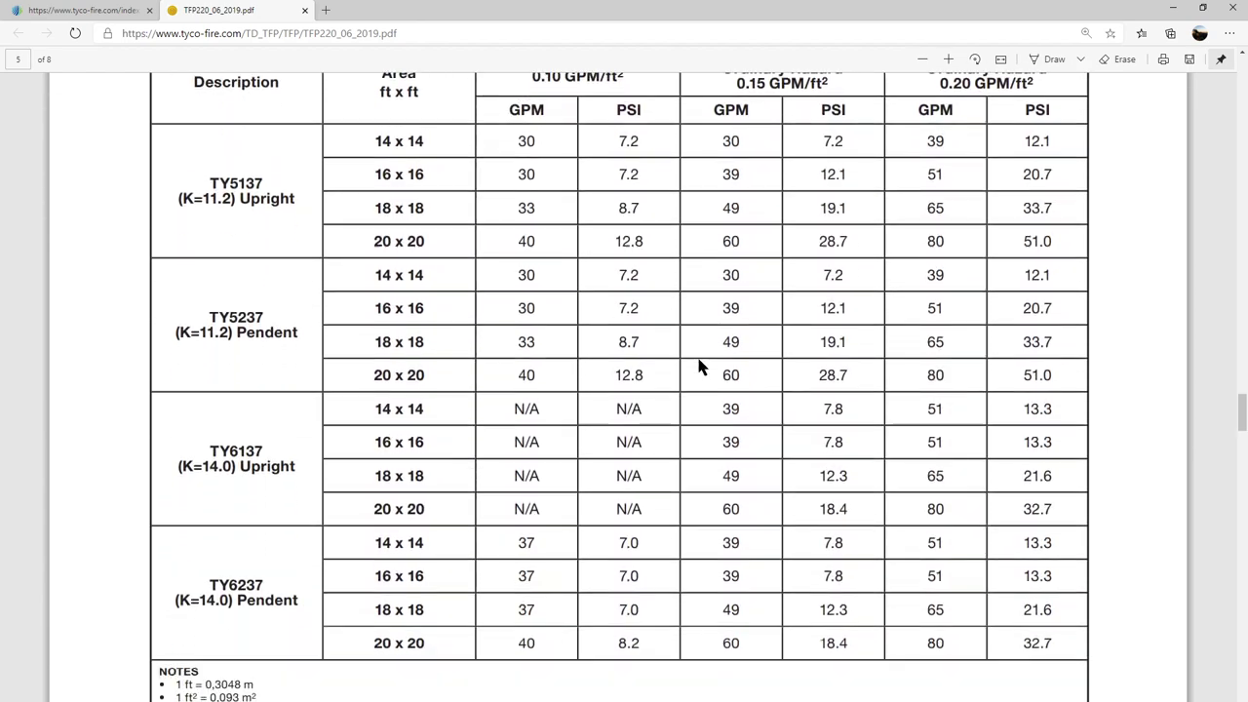
pyautogui.scroll(1, 671, 242)
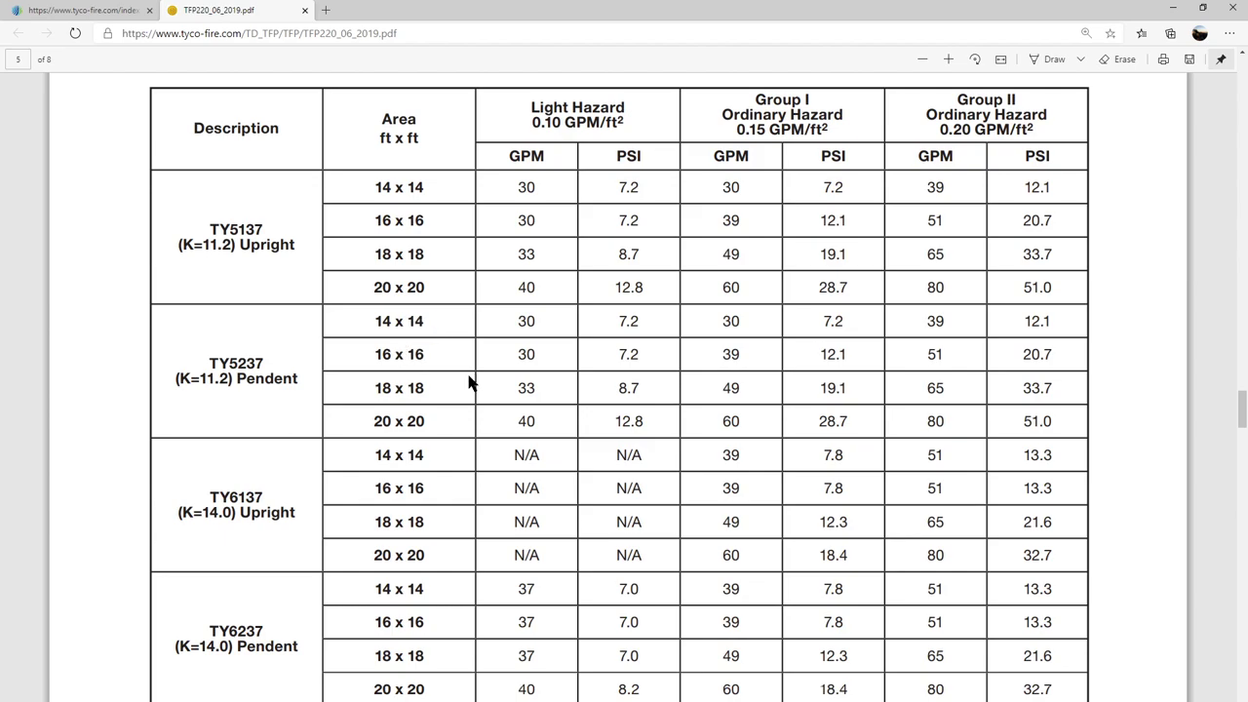
# Examine the Light Hazard flow and pressure for the TY5237 pendent at the 18 x 18 and 20 x 20 coverage areas.
pyautogui.doubleClick(628, 388)
pyautogui.moveTo(377, 388); pyautogui.dragTo(440, 388)
pyautogui.moveTo(615, 421); pyautogui.dragTo(653, 422)
pyautogui.moveTo(374, 422); pyautogui.dragTo(457, 423)
pyautogui.doubleClick(527, 421)
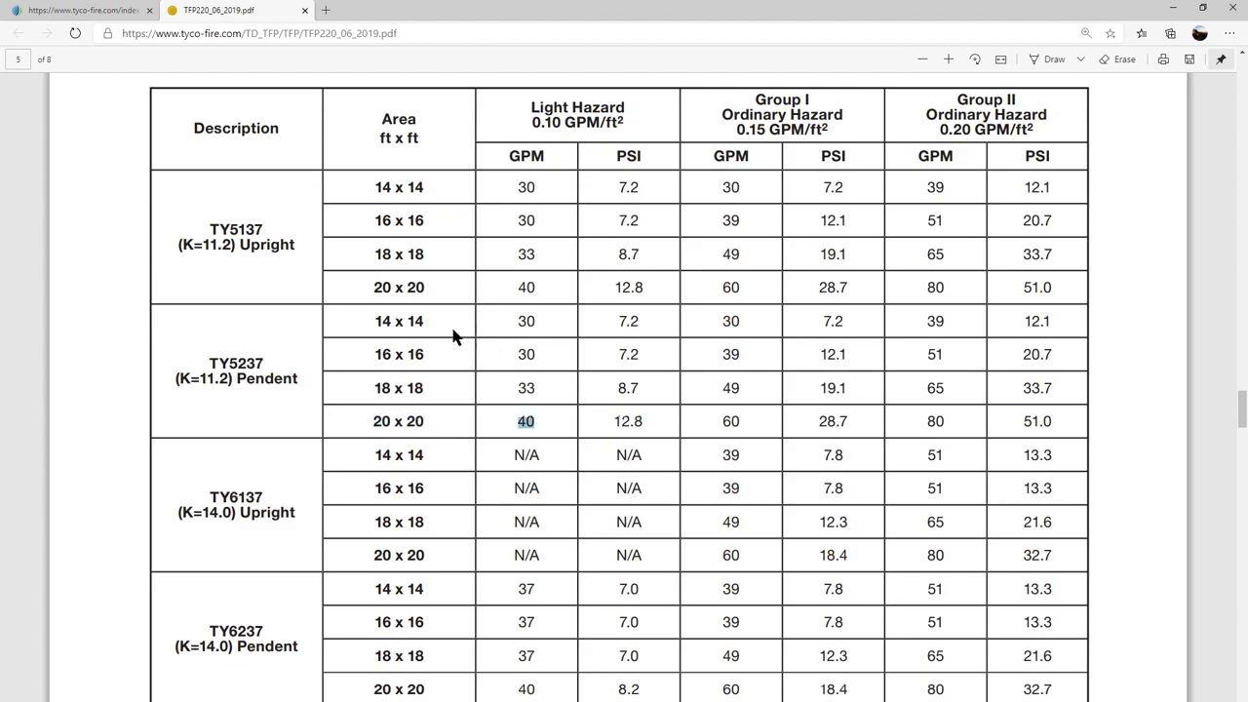
pyautogui.moveTo(507, 388); pyautogui.dragTo(548, 390)
# Compare the TY5237 16 x 16 Light Hazard flow and pressure with those of its 18 x 18 coverage area.
pyautogui.moveTo(373, 354); pyautogui.dragTo(432, 354)
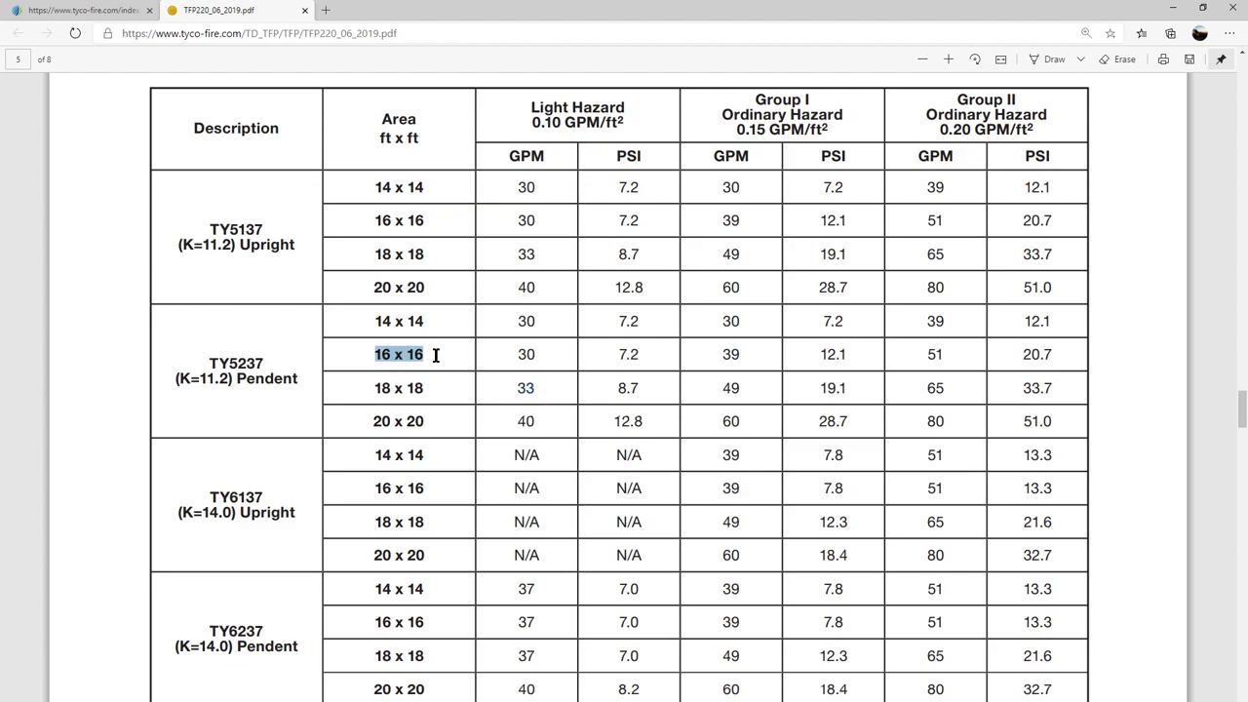
pyautogui.moveTo(507, 354); pyautogui.dragTo(641, 355)
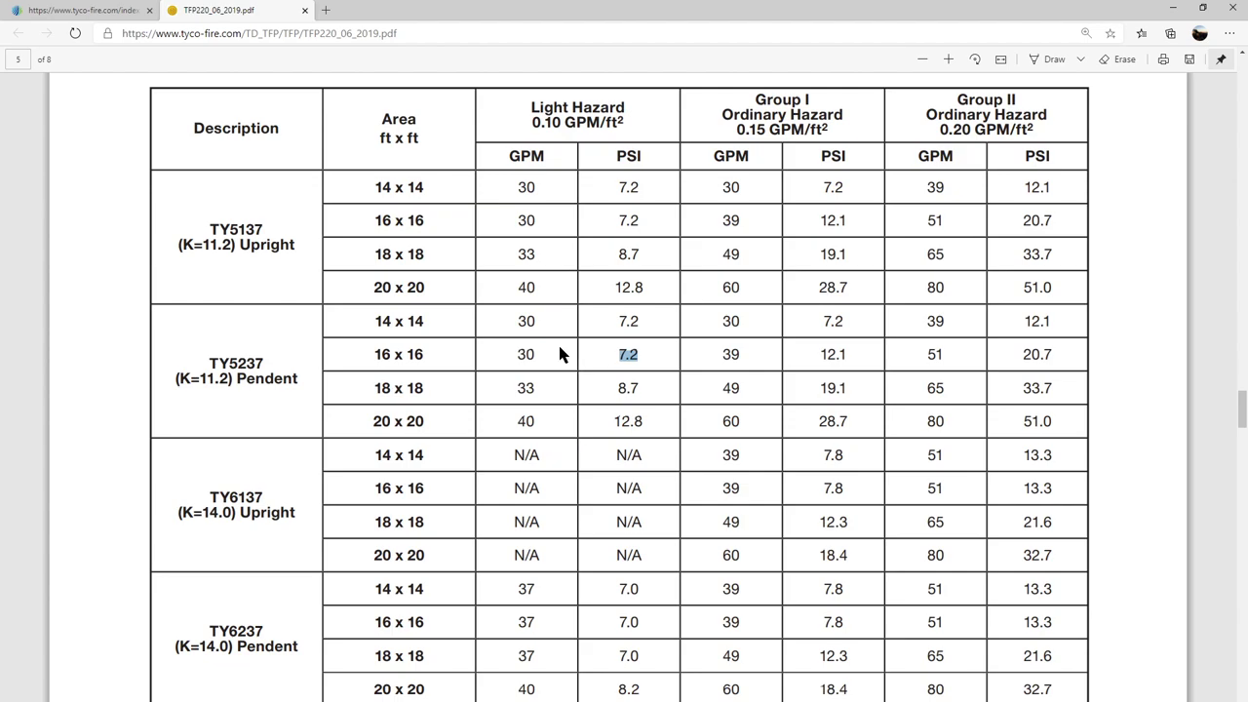
pyautogui.click(678, 451)
pyautogui.doubleClick(620, 388)
pyautogui.moveTo(369, 382); pyautogui.dragTo(455, 397)
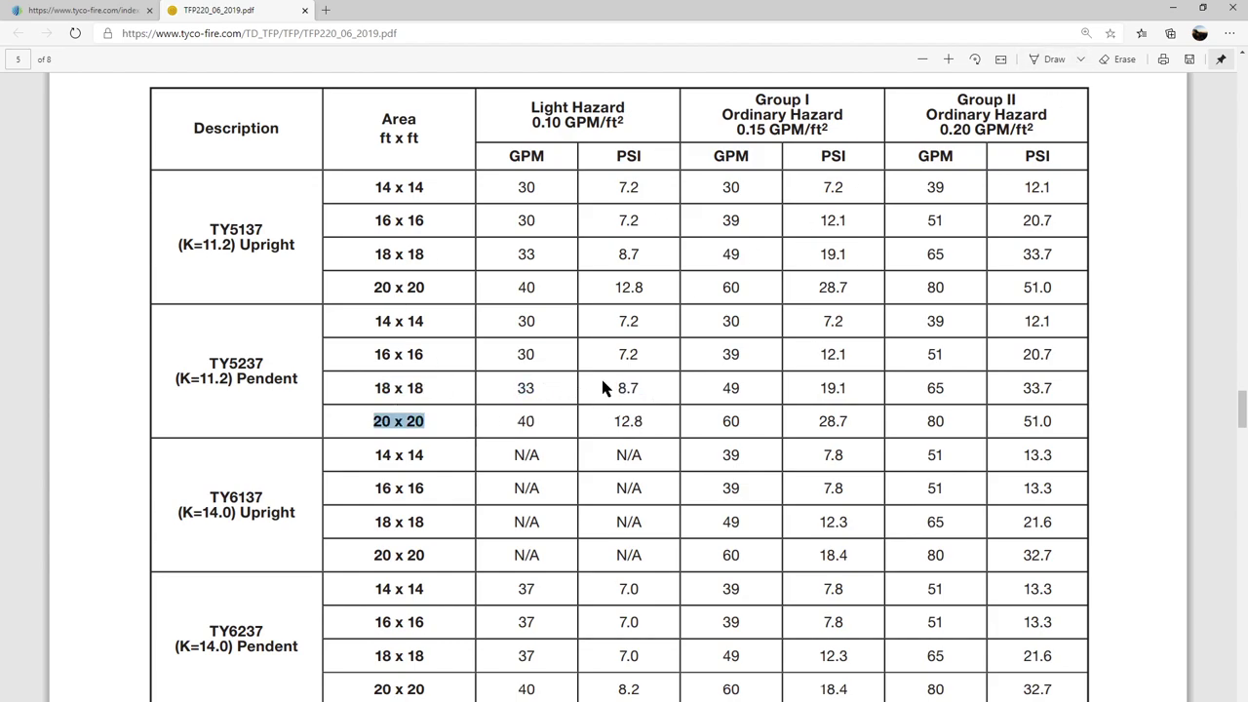
# Switch to AutoCAD and move the sprinkler head from outside the building to Kitchen 115's south wall, offset due west from the southeast inside corner.
pyautogui.click(1175, 15)
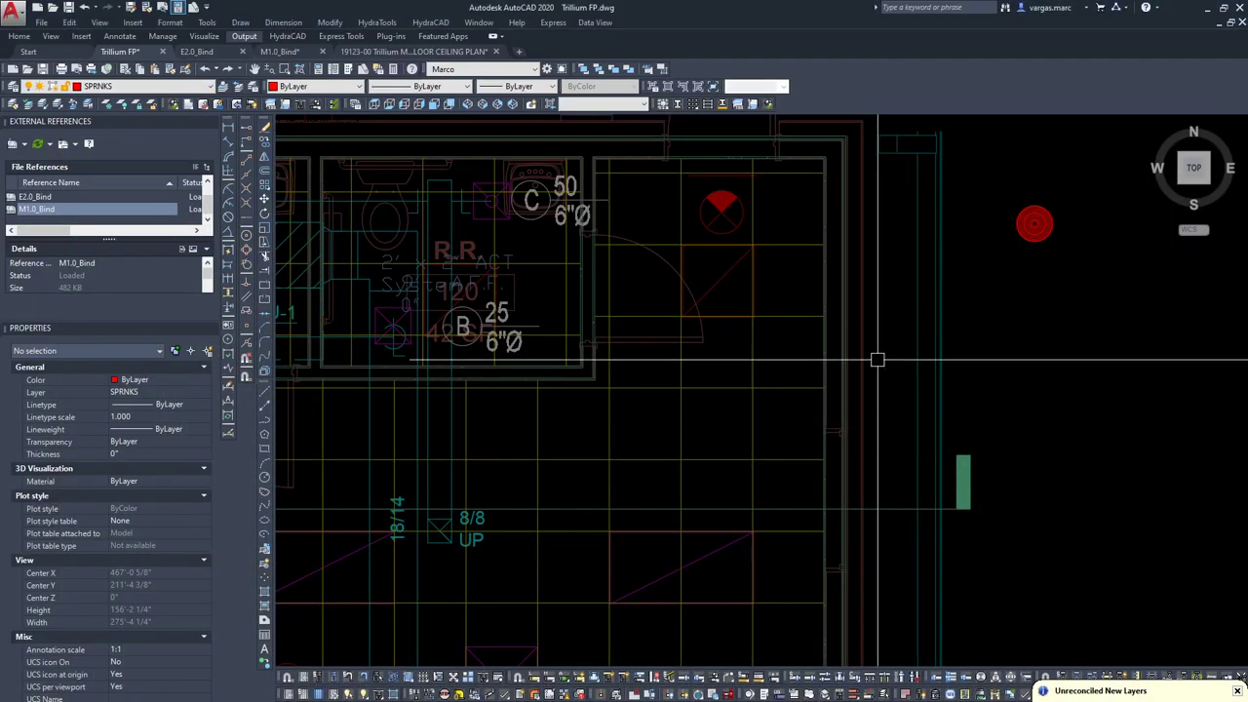
pyautogui.scroll(-5, 900, 362)
pyautogui.scroll(4, 362, 279)
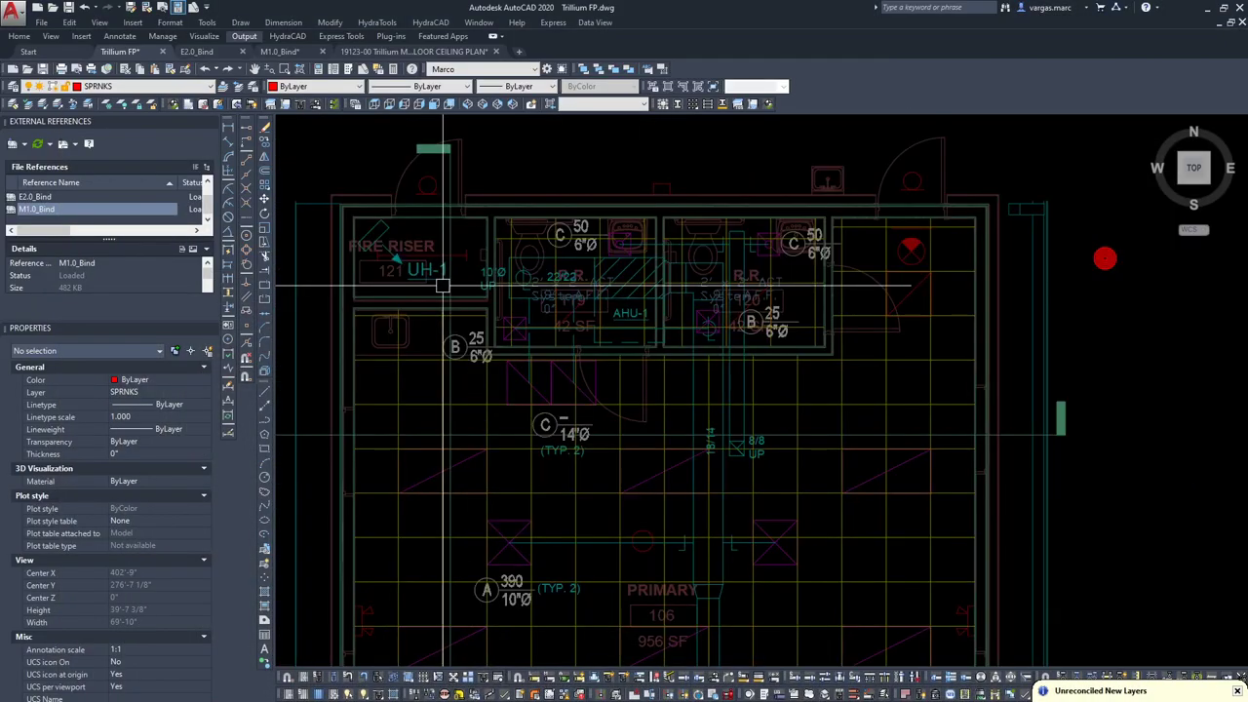
pyautogui.scroll(-2, 293, 292)
pyautogui.click(732, 268)
pyautogui.click(719, 278)
pyautogui.click(699, 273)
pyautogui.click(699, 273)
pyautogui.scroll(-4, 1031, 439)
pyautogui.moveTo(1031, 440); pyautogui.dragTo(635, 279, button='middle')
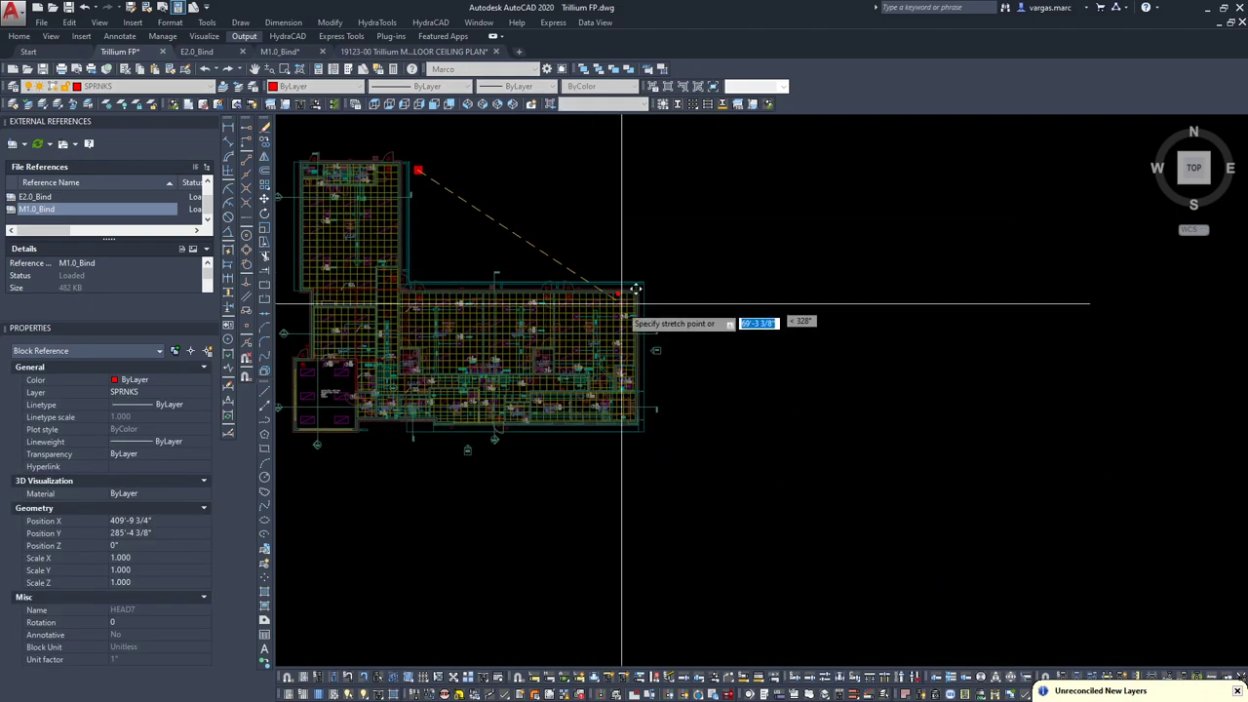
pyautogui.scroll(6, 618, 529)
pyautogui.scroll(5, 694, 489)
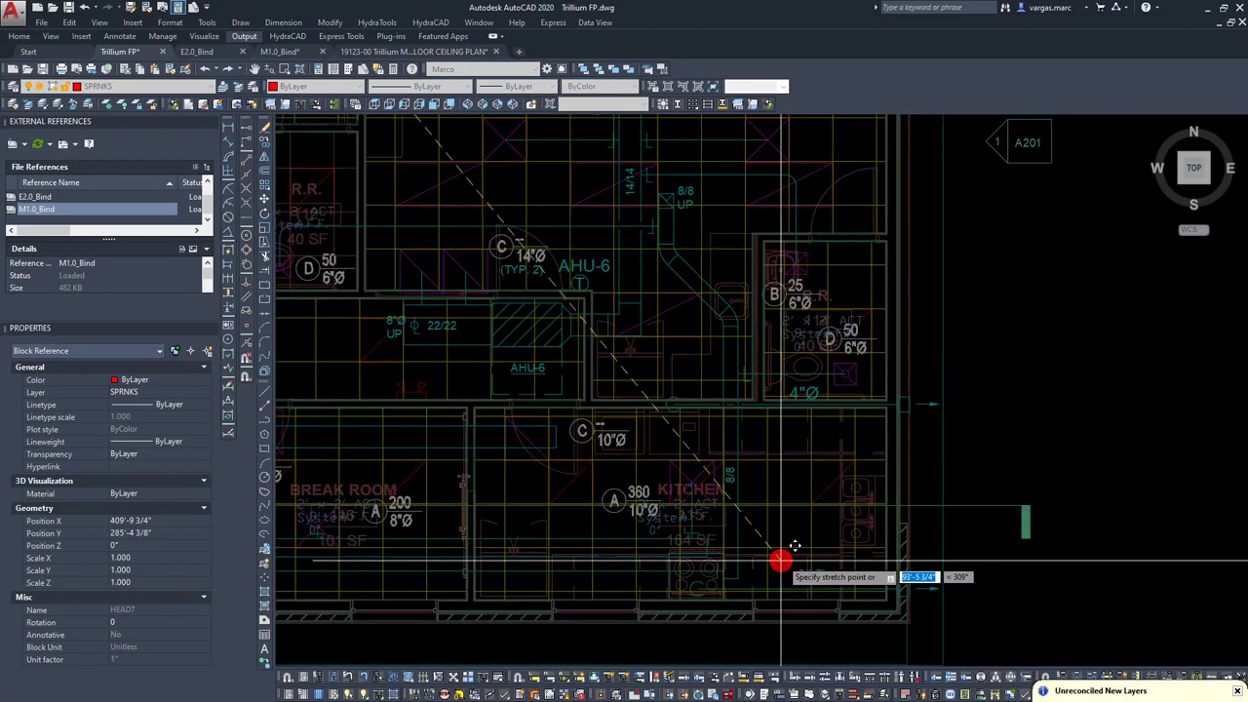
pyautogui.moveTo(802, 483)
pyautogui.mouseDown(button='middle')
pyautogui.moveTo(810, 495)
pyautogui.moveTo(932, 458)
pyautogui.mouseUp(button='middle')
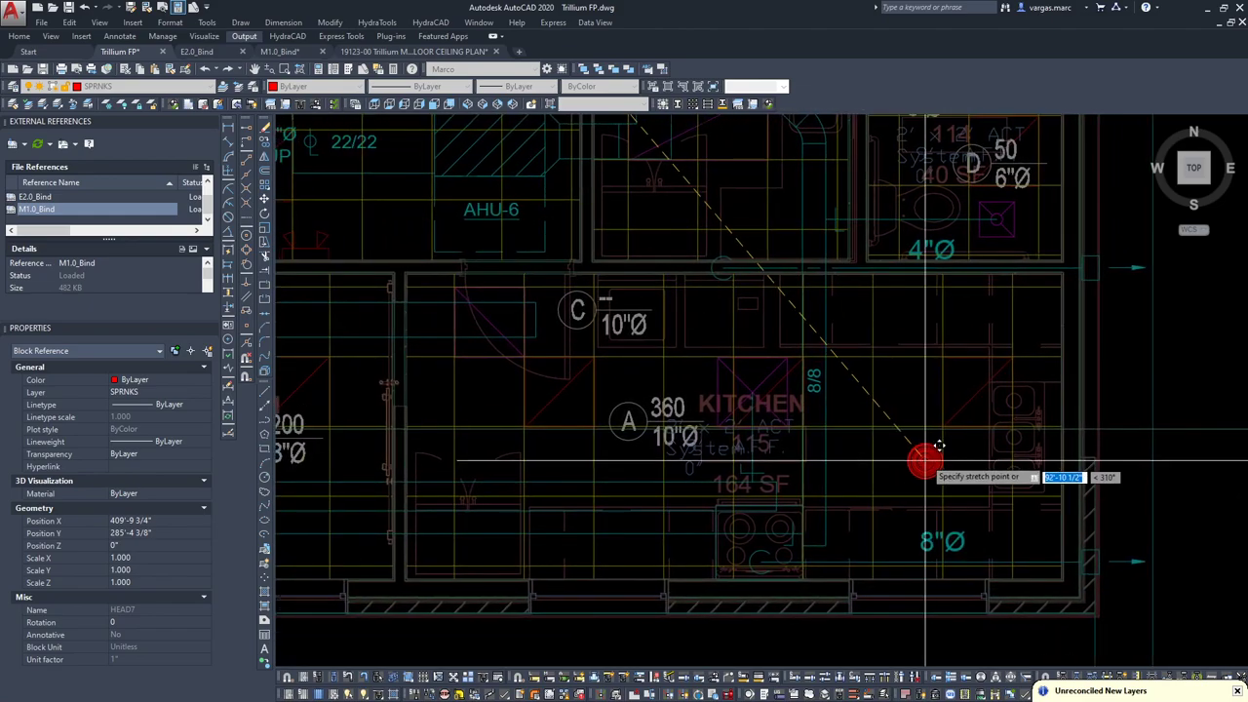
pyautogui.scroll(-2, 924, 437)
pyautogui.scroll(4, 1063, 495)
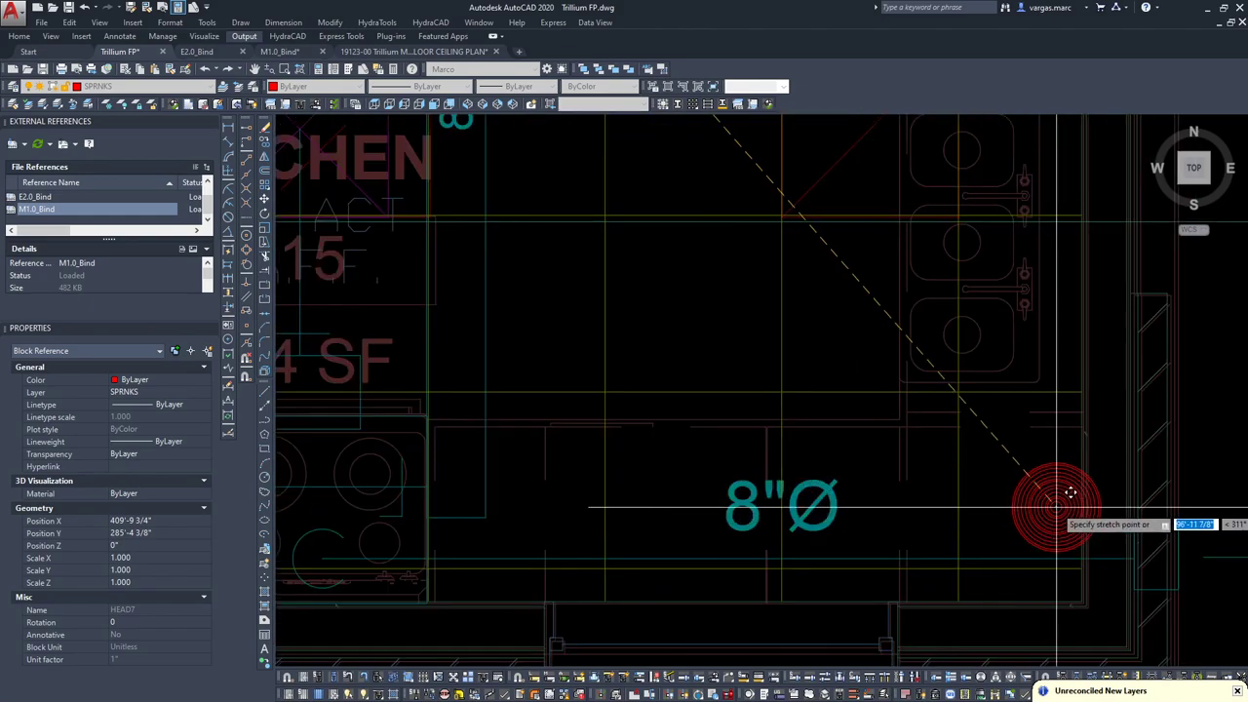
pyautogui.keyDown('shift'); pyautogui.rightClick(1065, 497); pyautogui.keyUp('shift')
pyautogui.click(1085, 202)
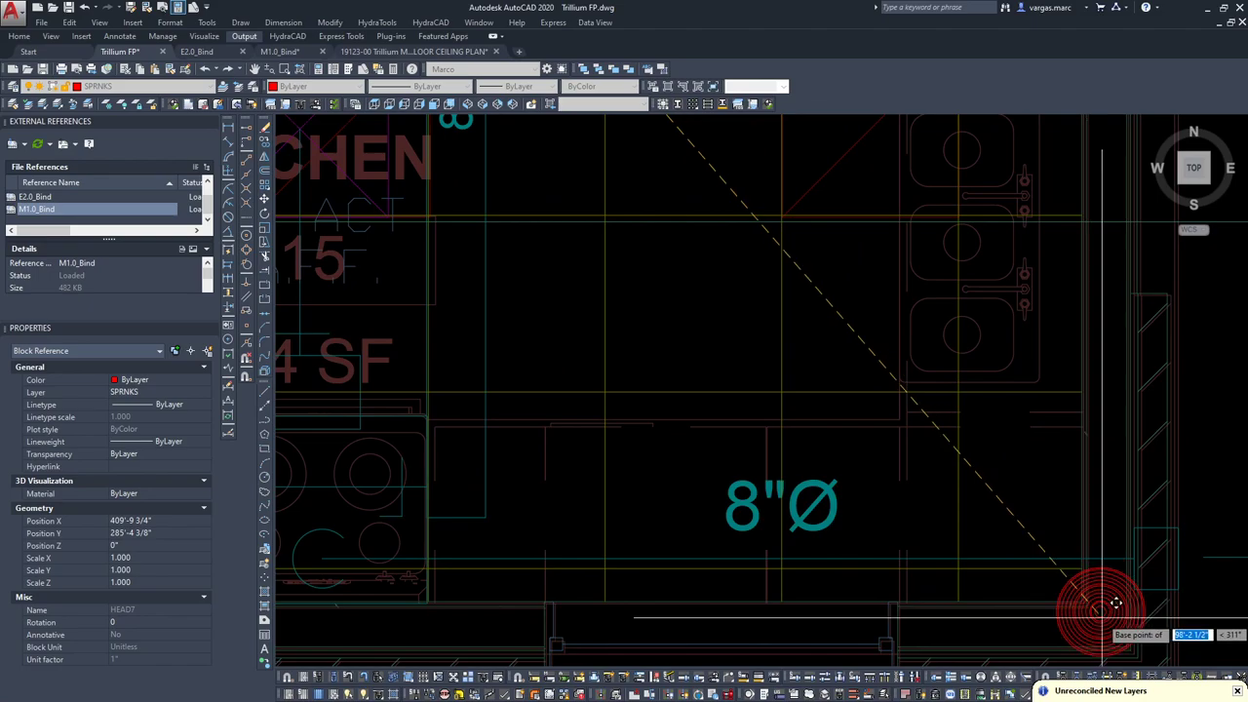
pyautogui.scroll(3, 1052, 543)
pyautogui.scroll(-5, 1052, 543)
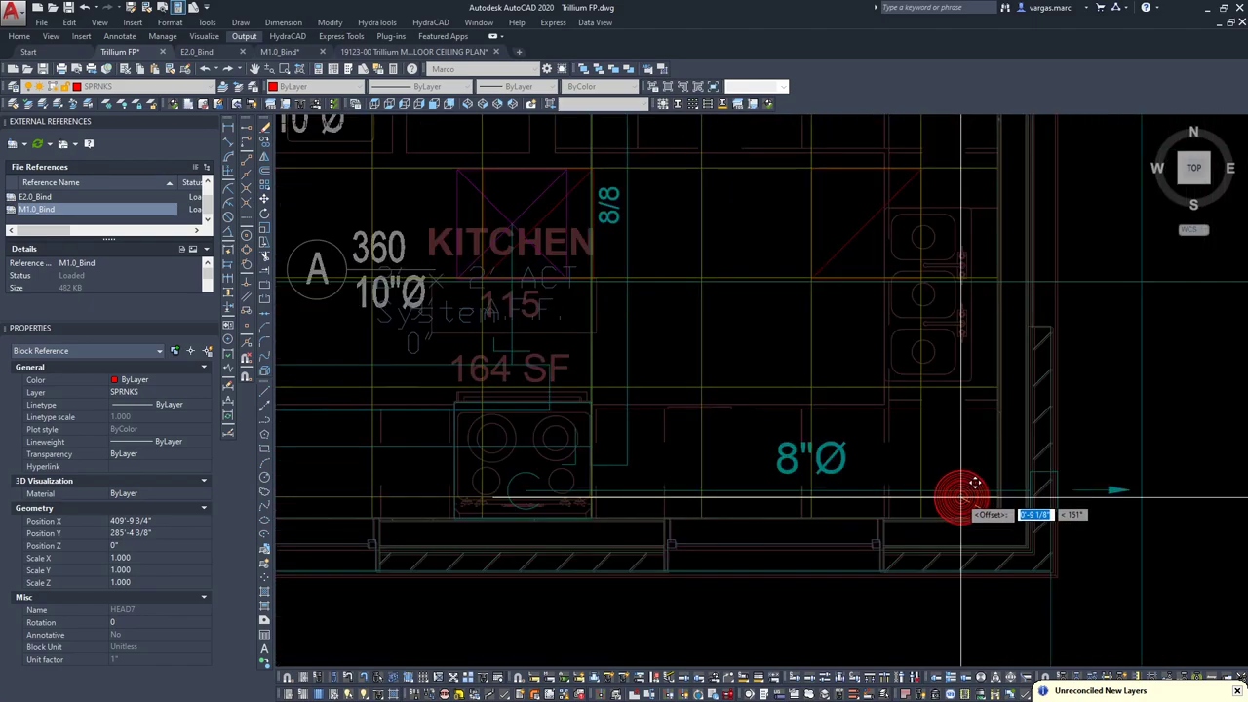
pyautogui.scroll(-5, 951, 489)
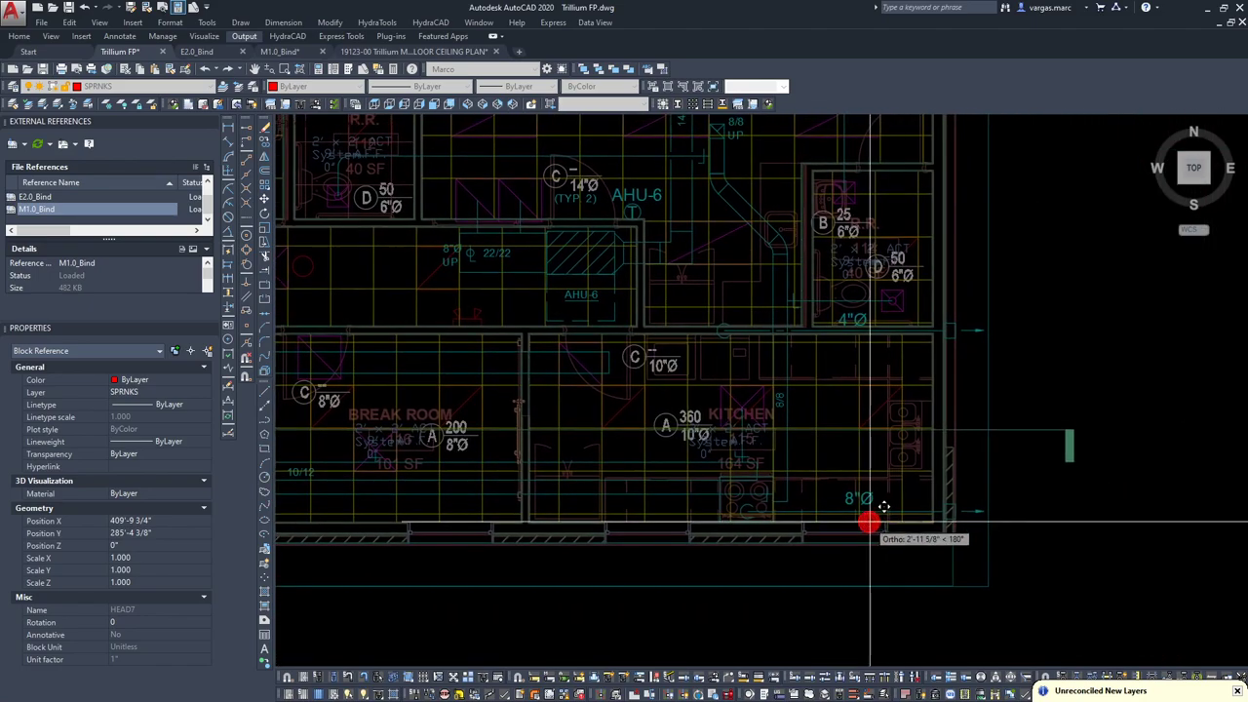
pyautogui.scroll(4, 875, 506)
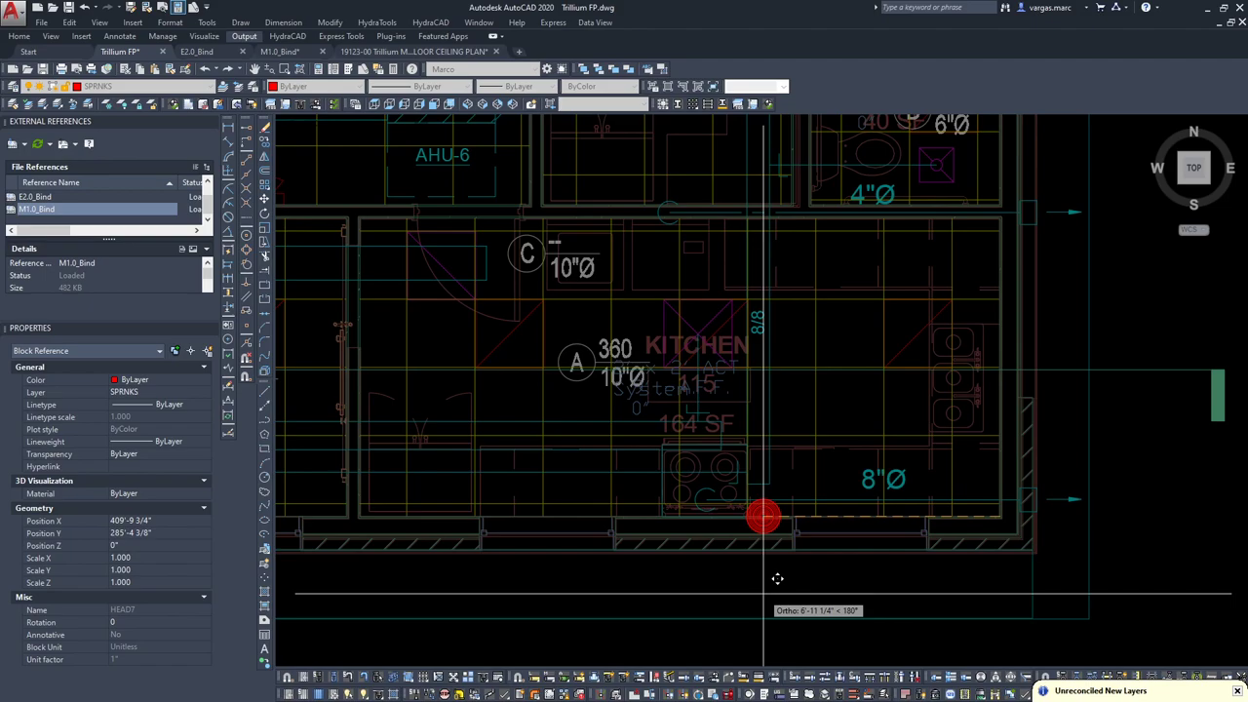
pyautogui.press('Return')
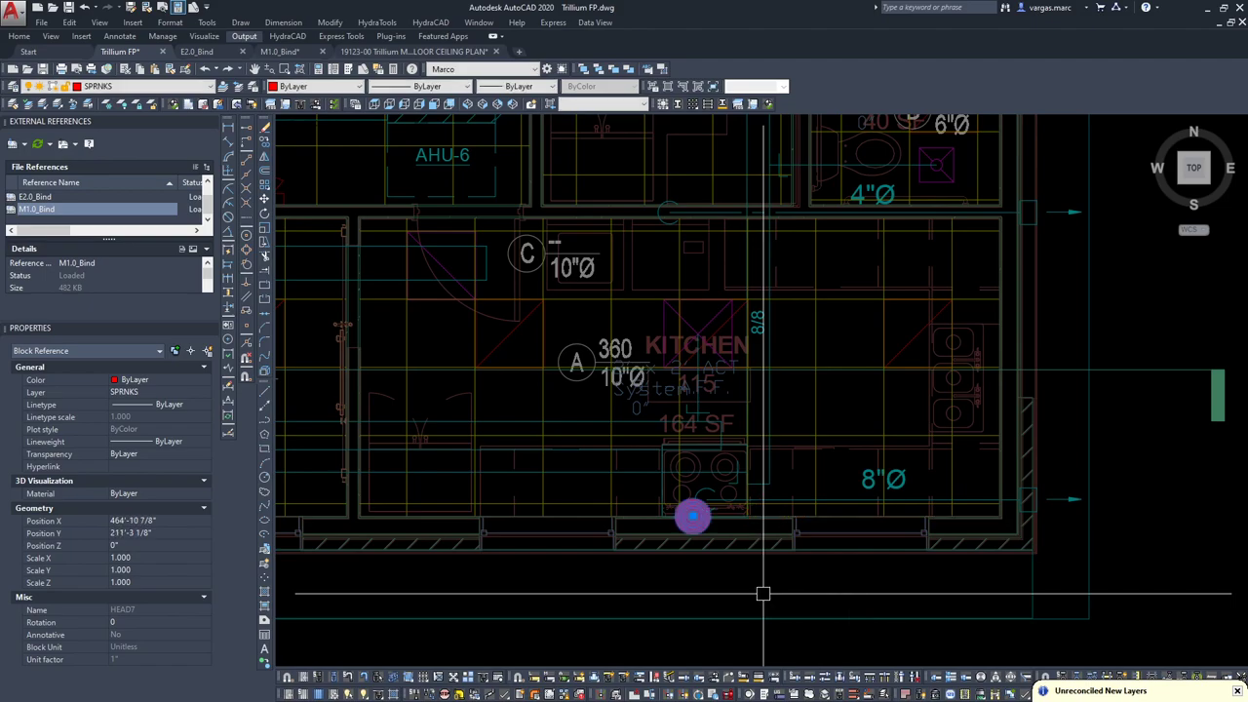
pyautogui.moveTo(705, 510)
pyautogui.mouseDown(button='middle')
pyautogui.moveTo(763, 502)
pyautogui.moveTo(799, 523)
pyautogui.mouseUp(button='middle')
pyautogui.press('Escape')
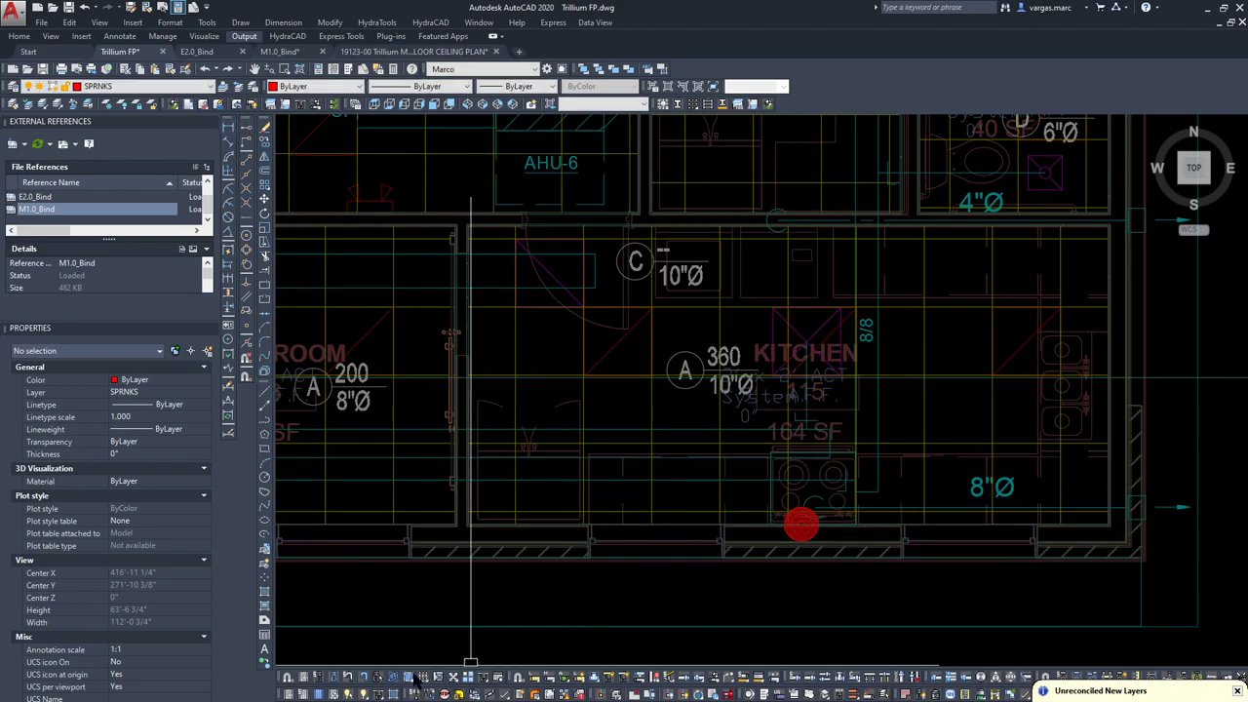
# Make TEXT the current layer.
pyautogui.click(531, 685)
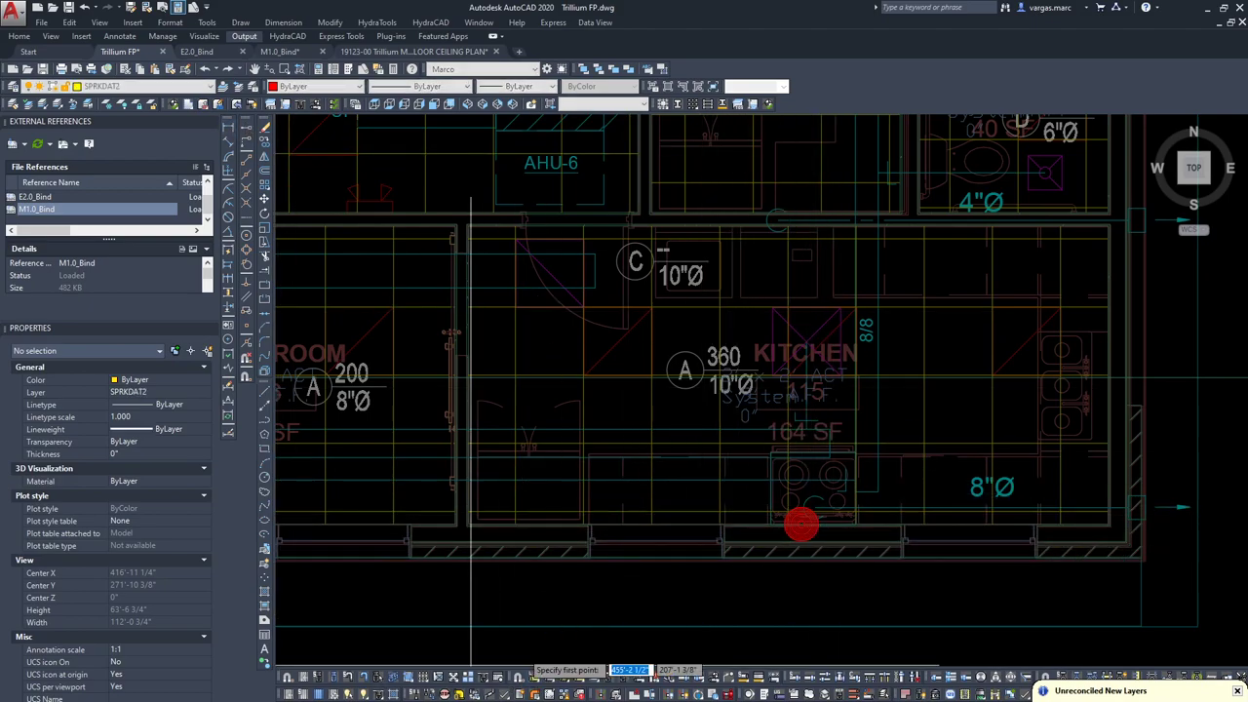
pyautogui.click(192, 89)
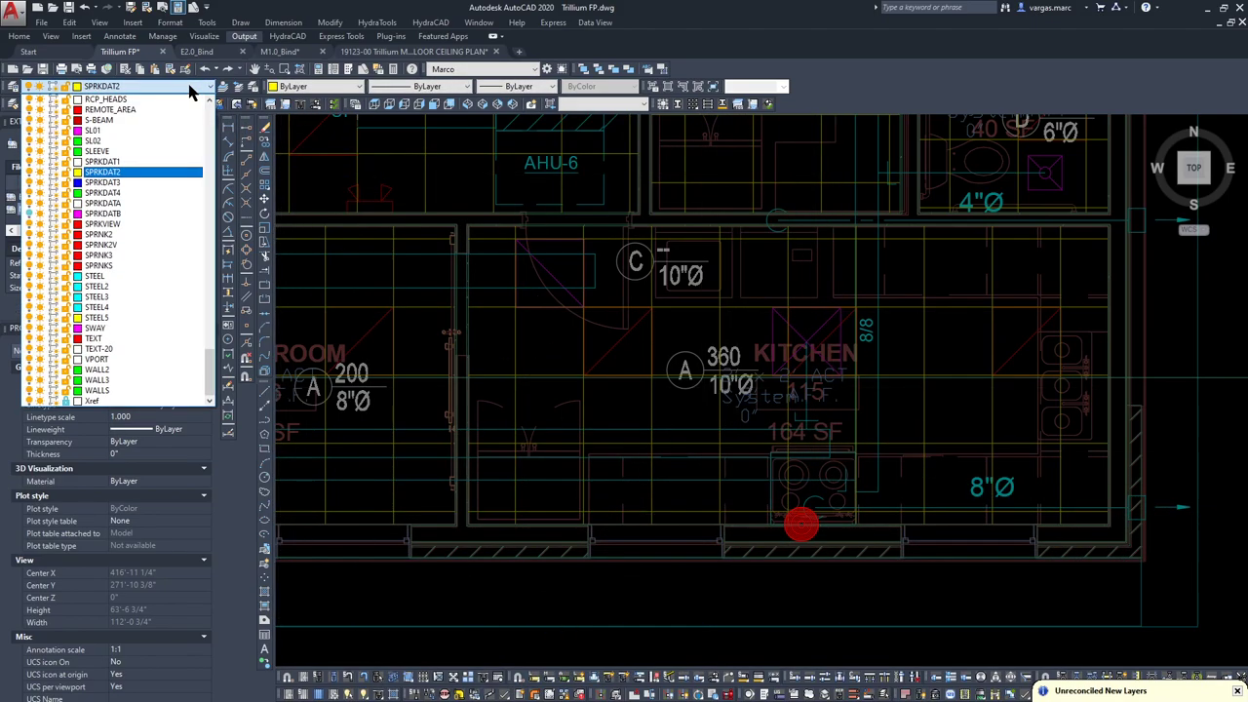
pyautogui.click(123, 340)
pyautogui.click(230, 130)
pyautogui.click(799, 529)
pyautogui.scroll(5, 538, 531)
pyautogui.keyDown('shift'); pyautogui.rightClick(452, 527); pyautogui.keyUp('shift')
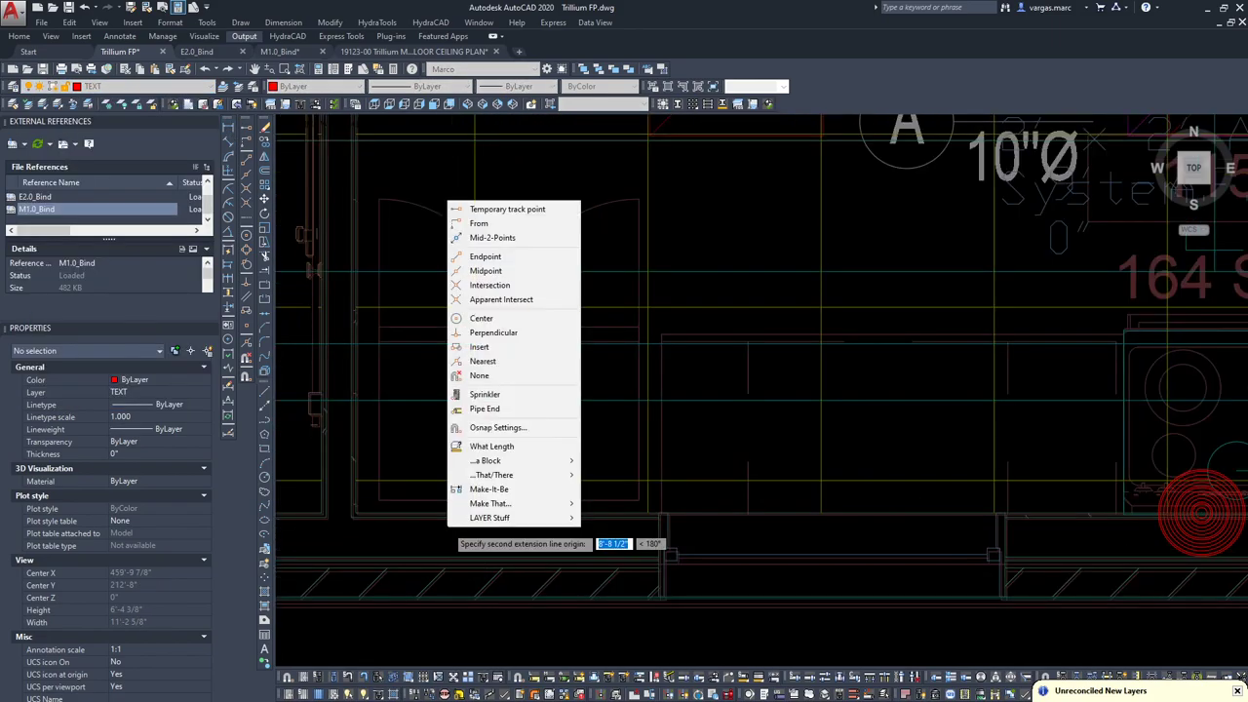
pyautogui.press('Escape')
pyautogui.scroll(6, 647, 494)
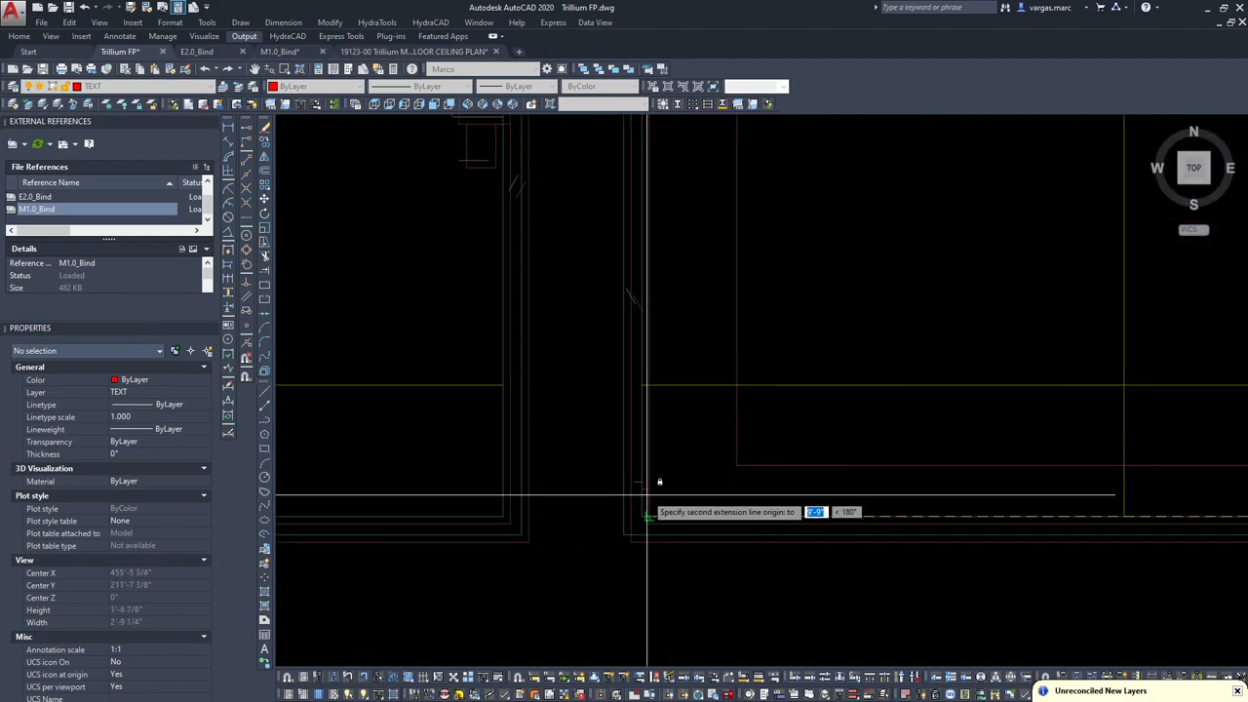
pyautogui.press('Escape')
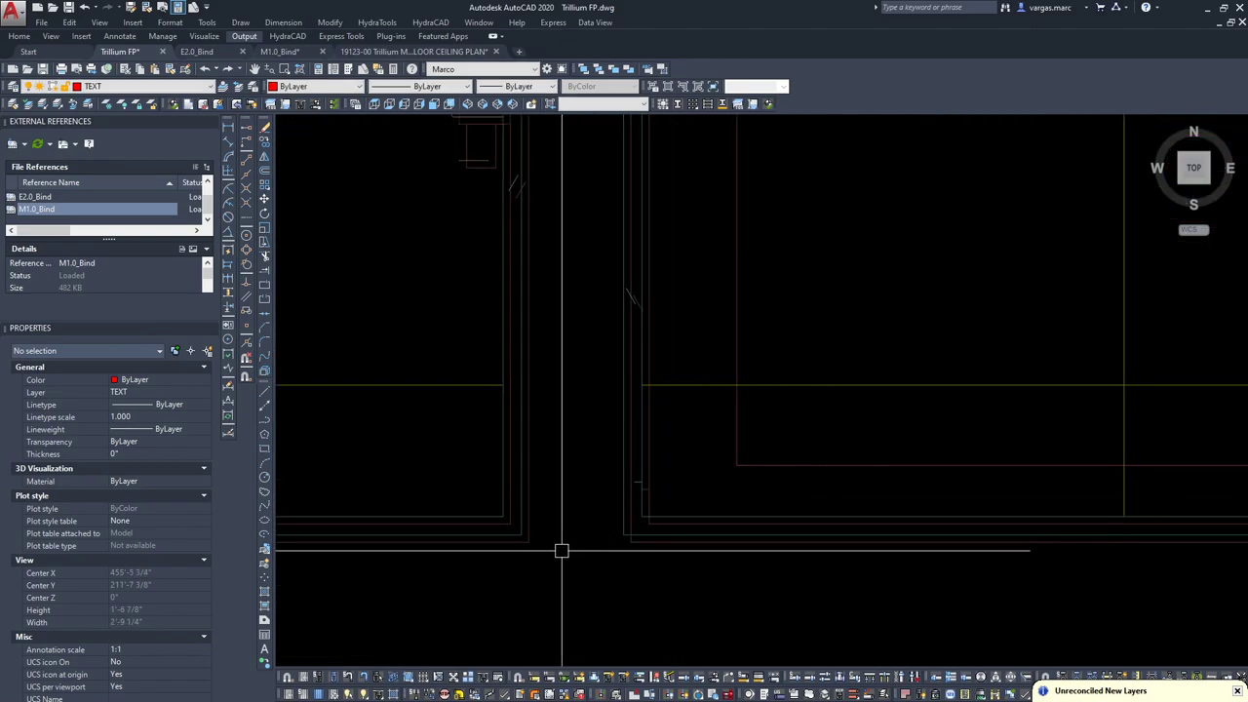
# Inspect which external reference the wall lines between the break room and kitchen belong to, then clear the selection.
pyautogui.click(532, 541)
pyautogui.scroll(4, 526, 549)
pyautogui.press('Escape')
pyautogui.click(574, 535)
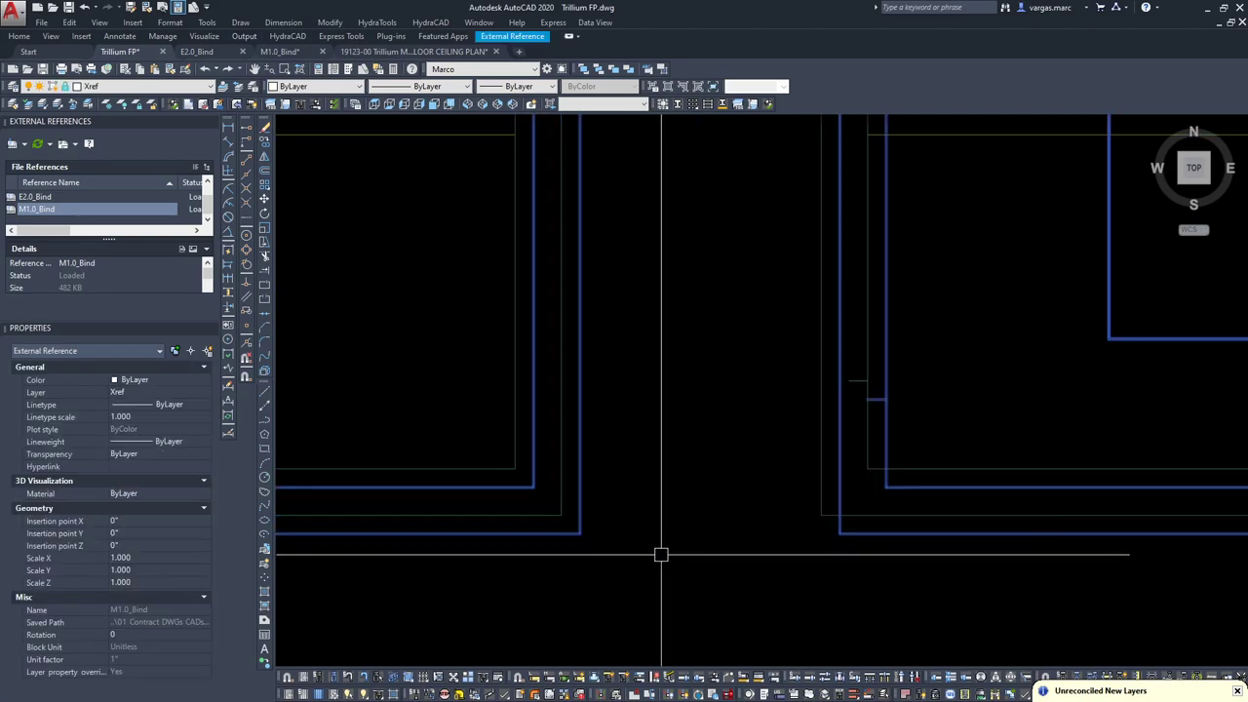
pyautogui.scroll(-4, 663, 552)
pyautogui.scroll(1, 670, 522)
pyautogui.scroll(2, 670, 521)
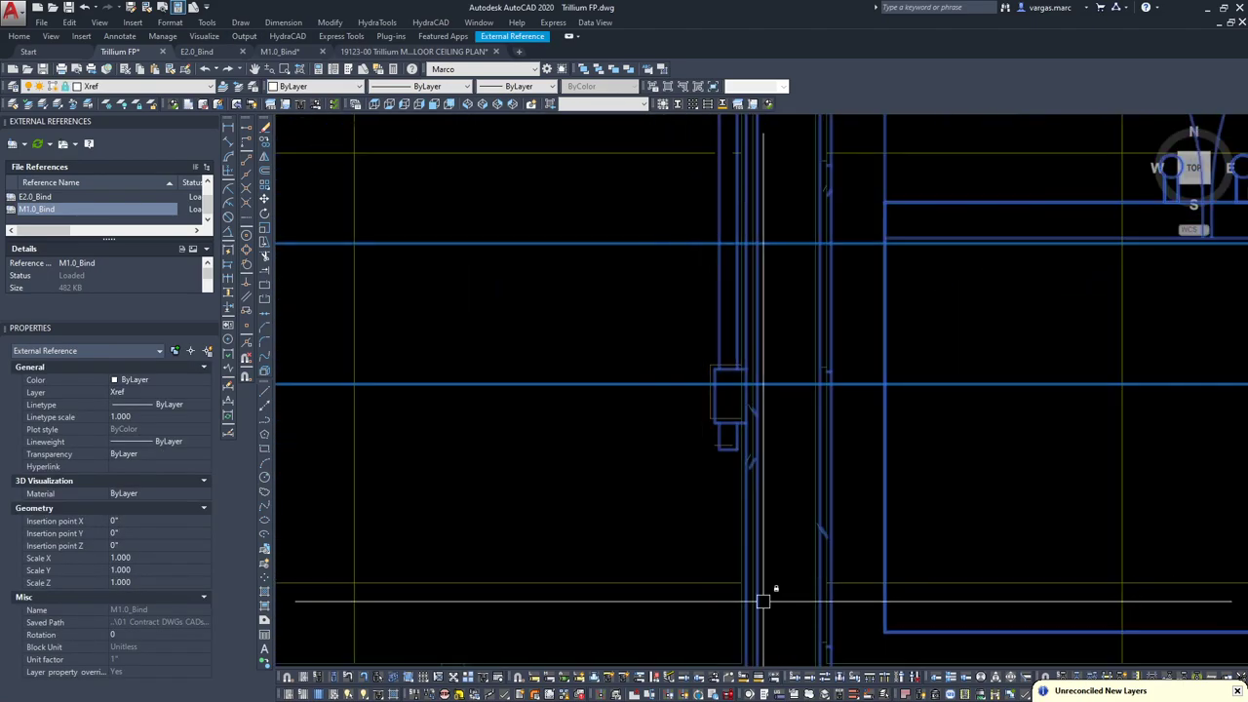
pyautogui.press('Escape')
pyautogui.scroll(-2, 763, 593)
pyautogui.moveTo(770, 549)
pyautogui.mouseDown(button='middle')
pyautogui.moveTo(747, 555)
pyautogui.moveTo(763, 480)
pyautogui.moveTo(752, 501)
pyautogui.mouseUp(button='middle')
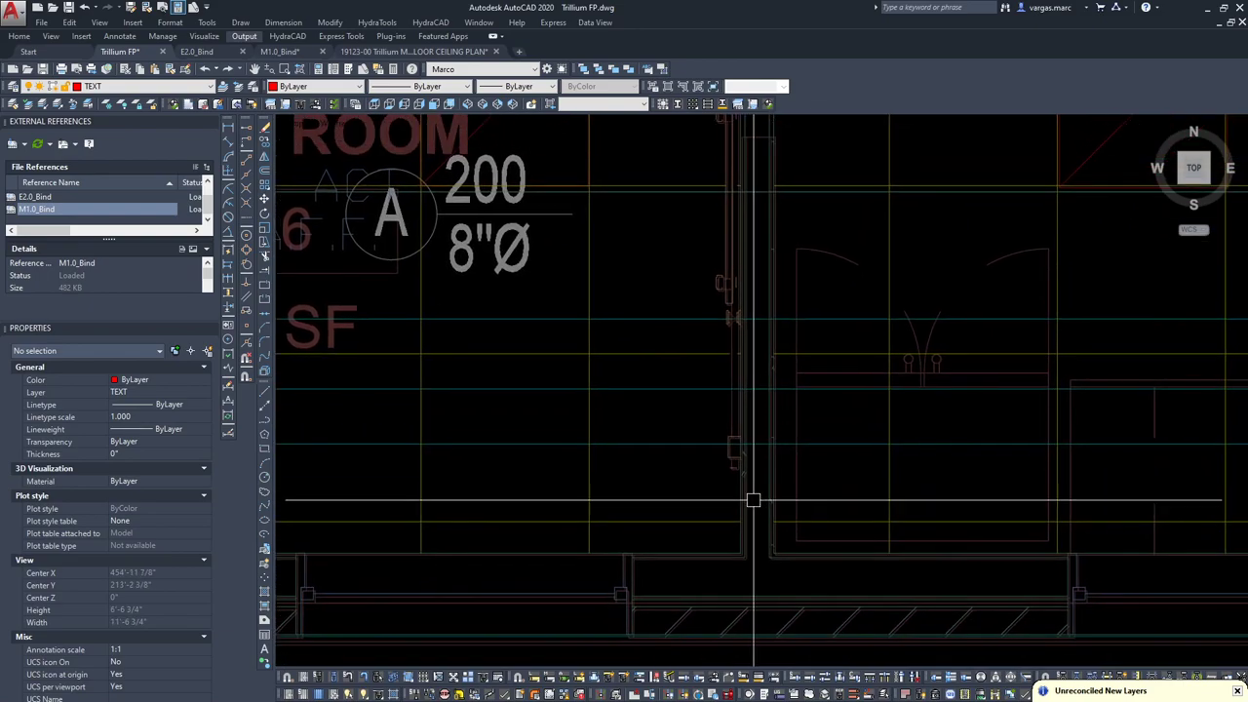
# Select the block reference holding the ceiling grid and walls at the break room.
pyautogui.scroll(5, 835, 487)
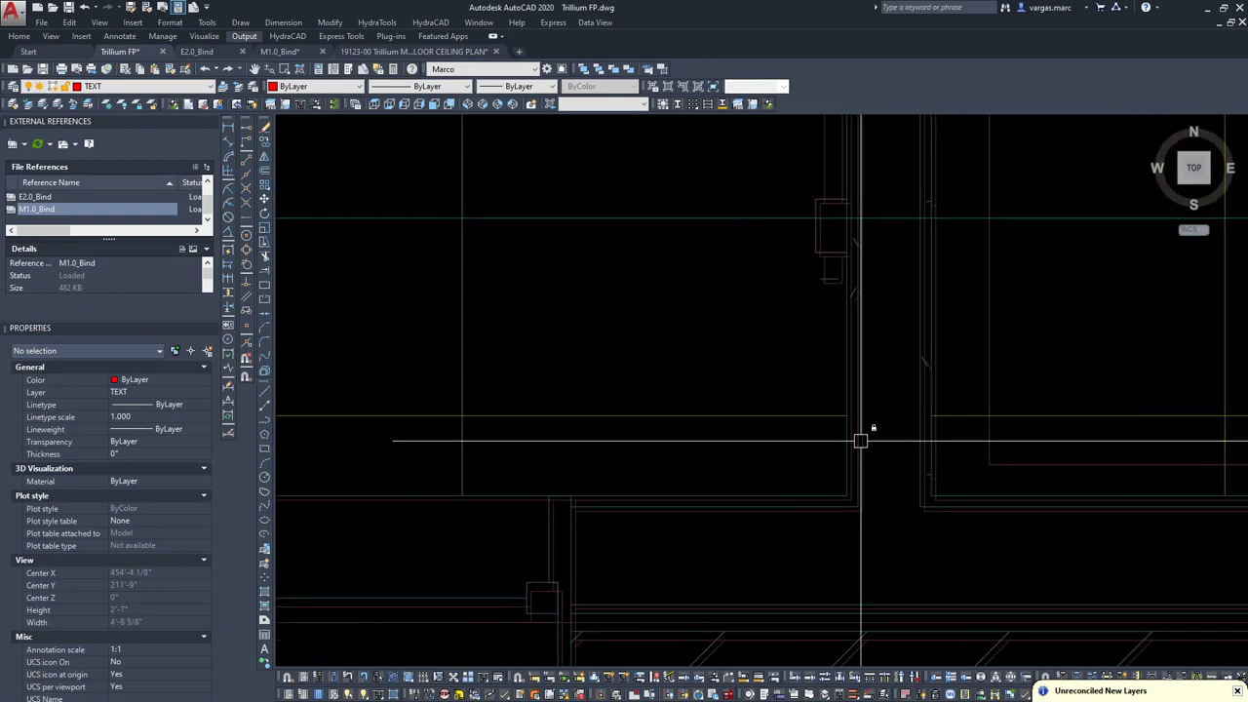
pyautogui.scroll(-6, 552, 543)
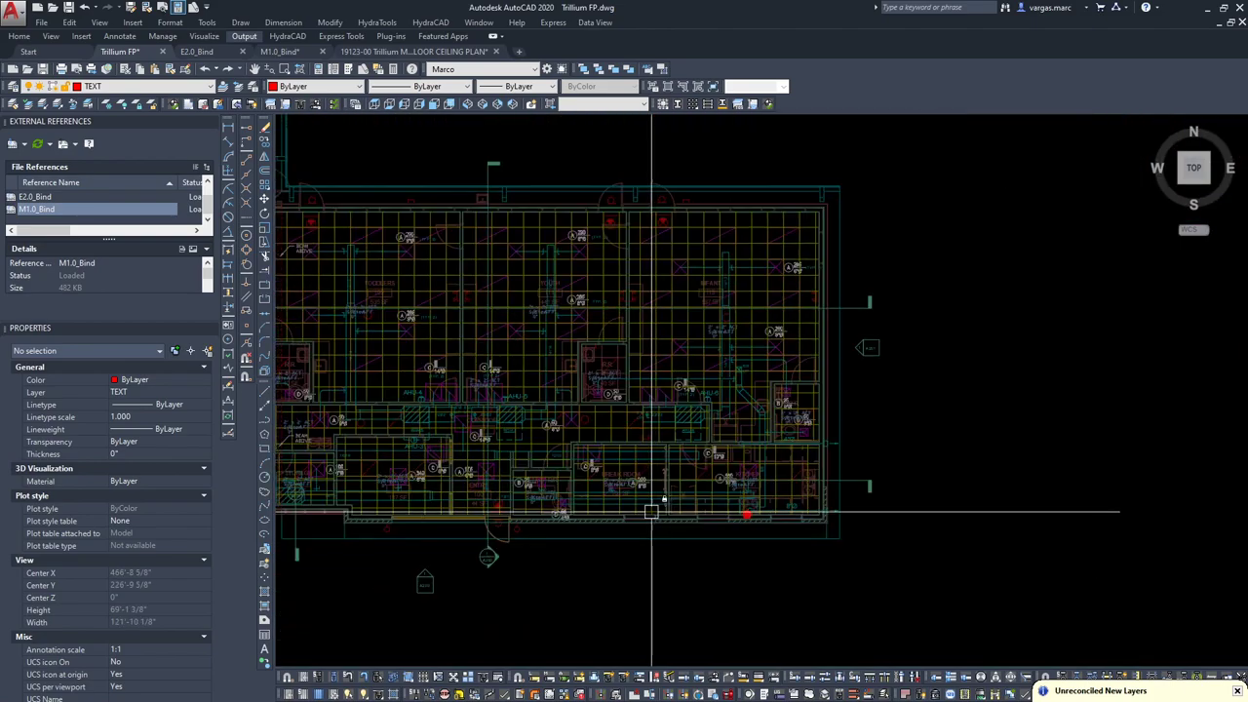
pyautogui.scroll(5, 624, 497)
pyautogui.click(634, 560)
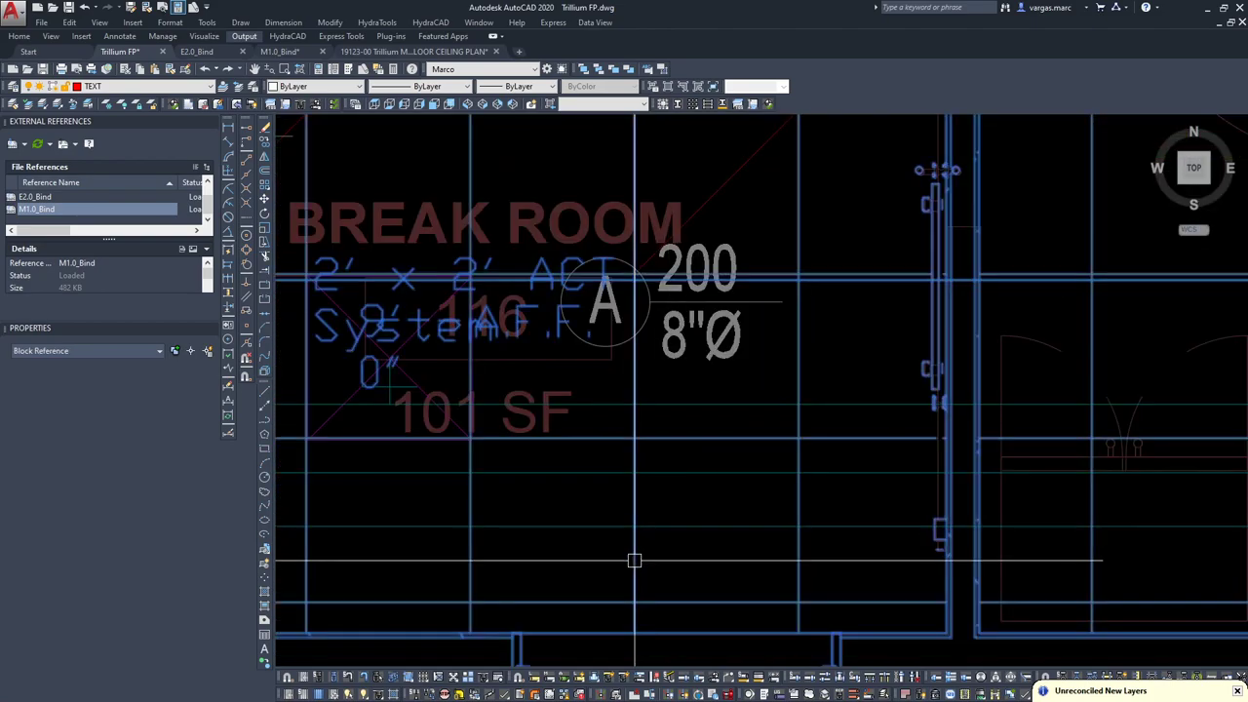